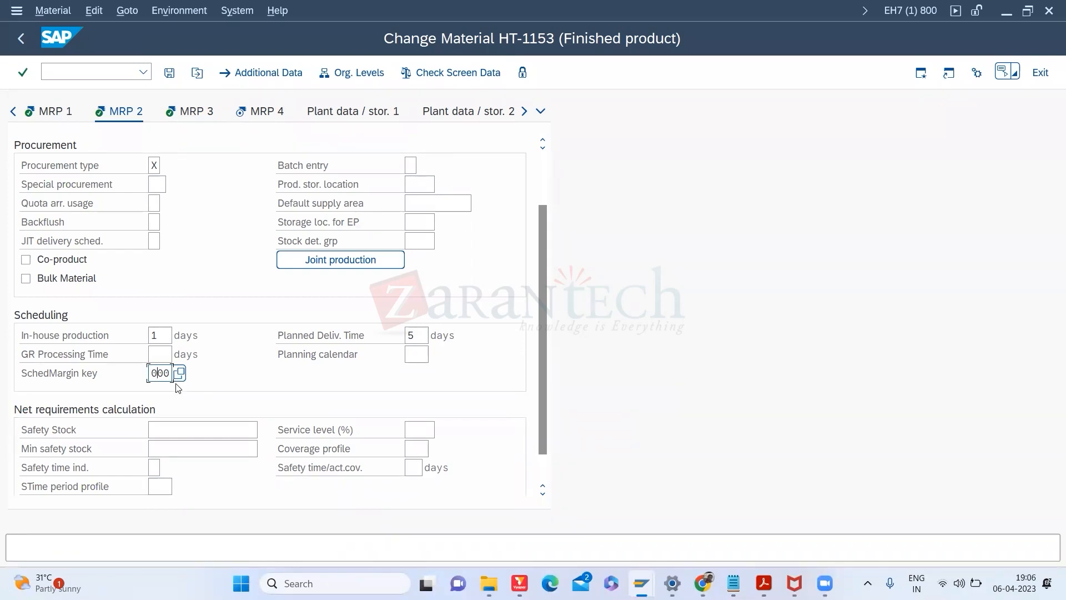
Step: Review the scheduling margin key options and set HT-1153's safety stock to 20
left_click(179, 373)
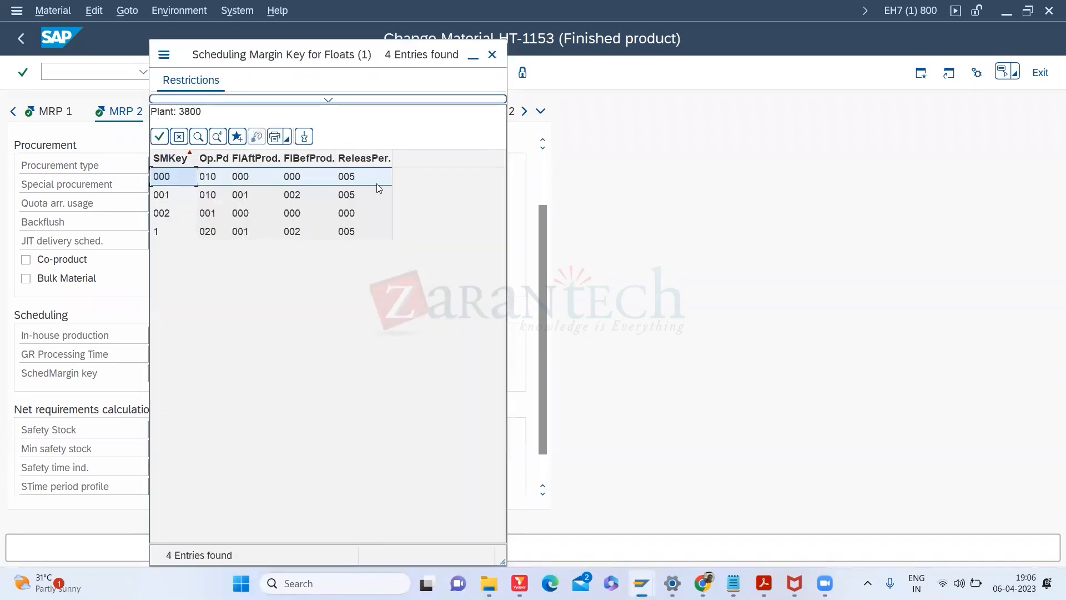
left_click(492, 54)
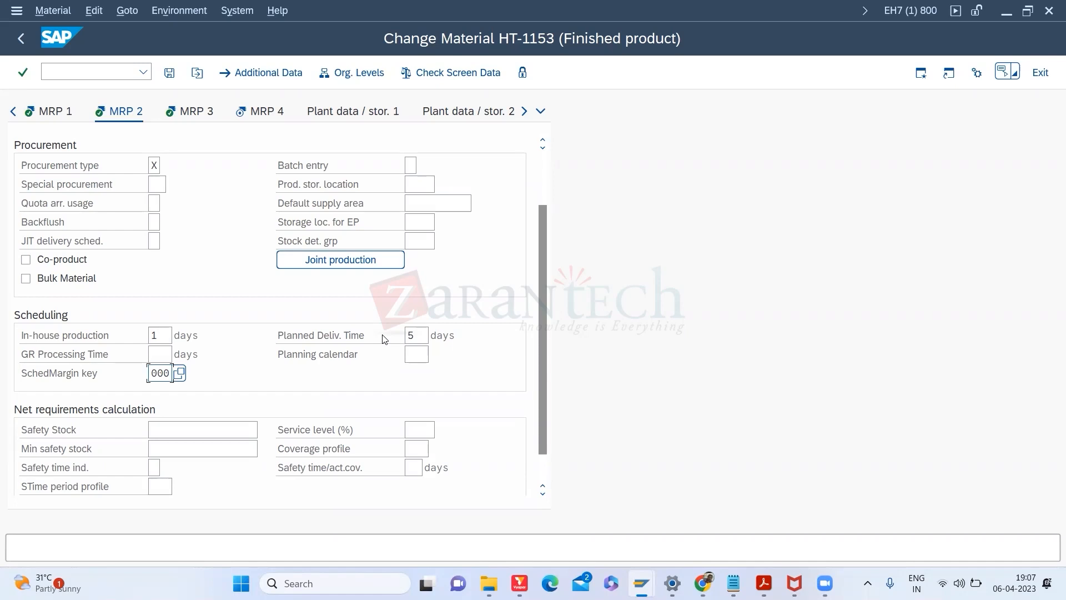
left_click(157, 367)
left_click(159, 350)
left_click(158, 373)
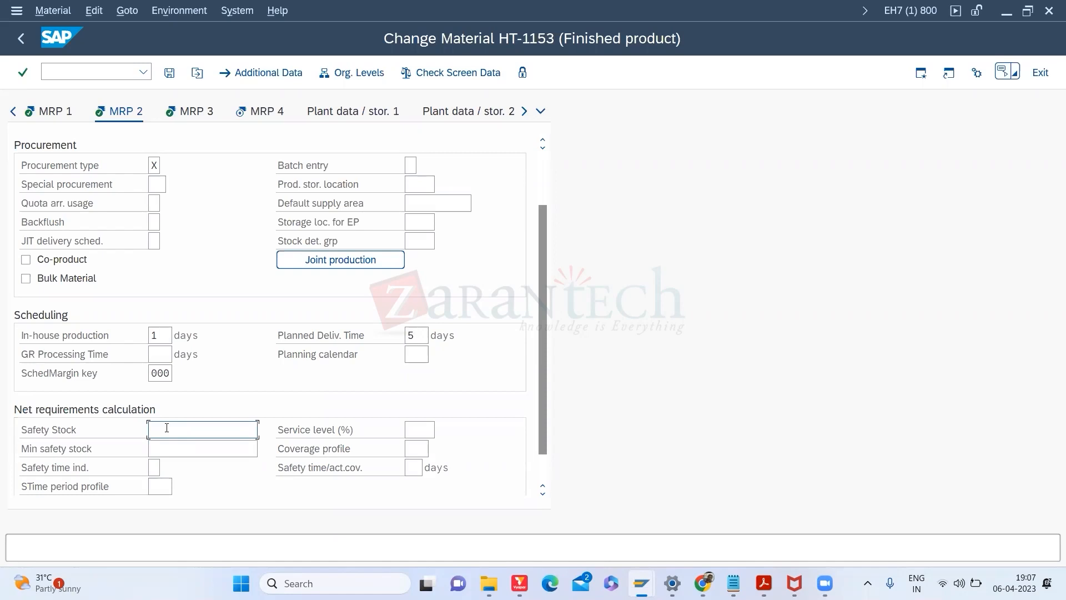
type("20")
Step: Move to the MRP 3 view's strategy group and bring up the MRP2 View slide
left_click(194, 112)
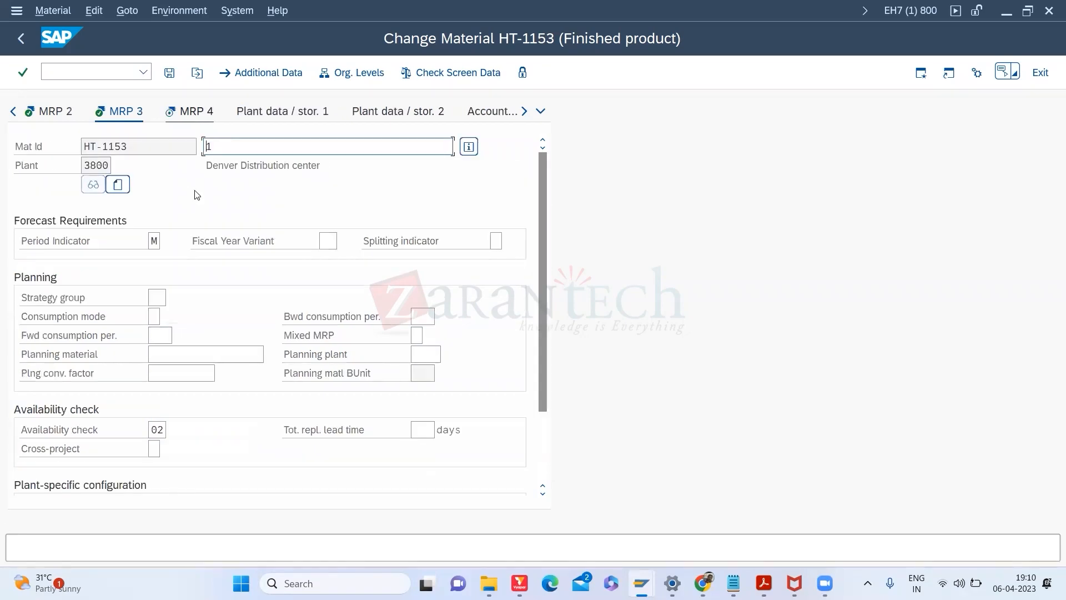
left_click(161, 298)
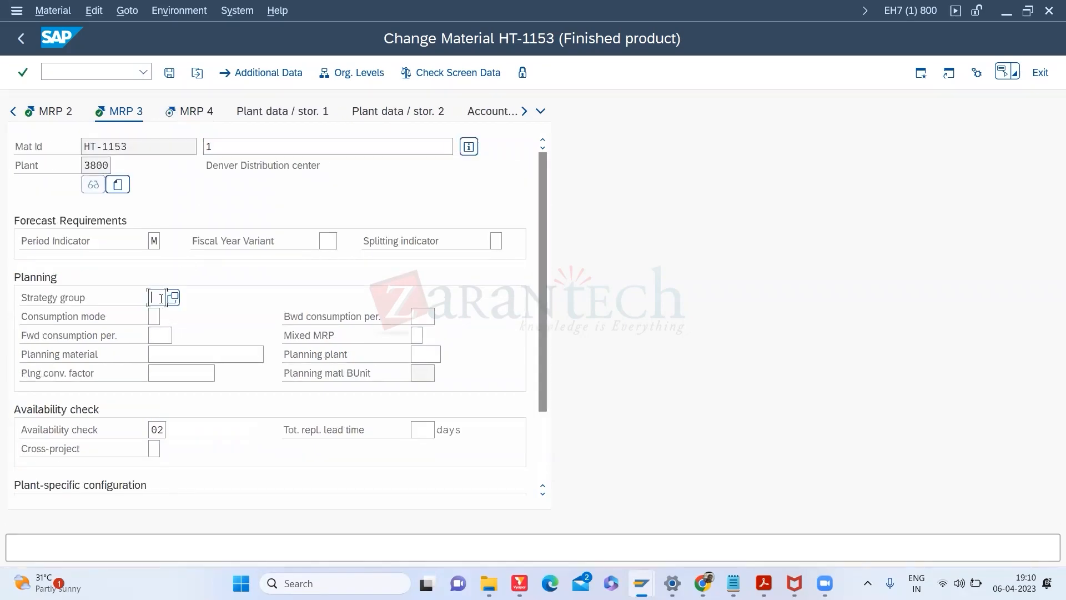
key("alt+Tab")
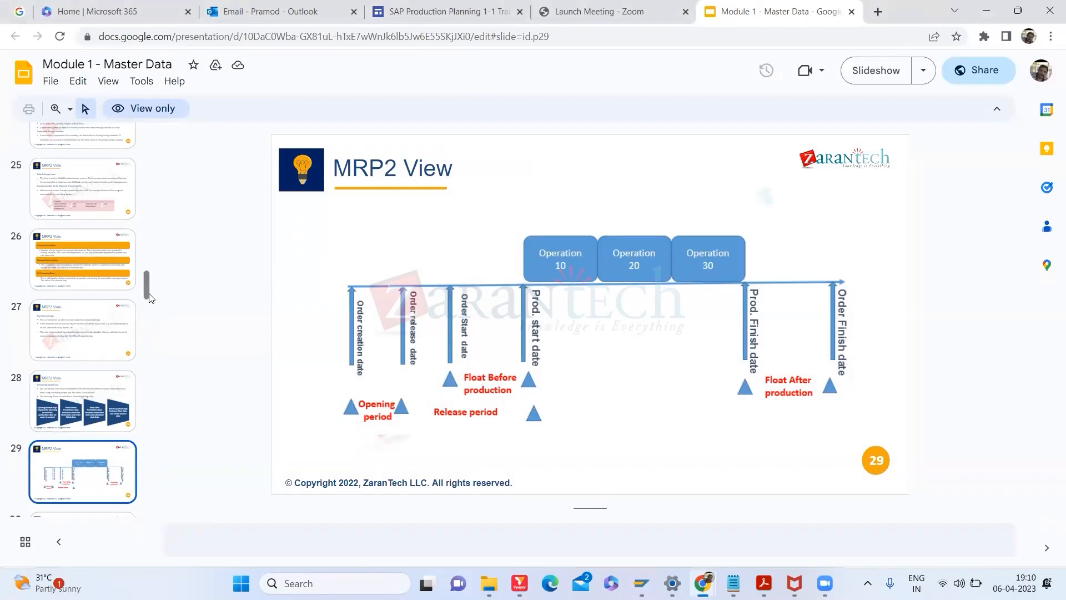
Step: Browse slides 30 and 31 to the MRP3 View slide, then return to SAP's MRP 3 screen
scroll(146, 290, "down", 3)
left_click(100, 350)
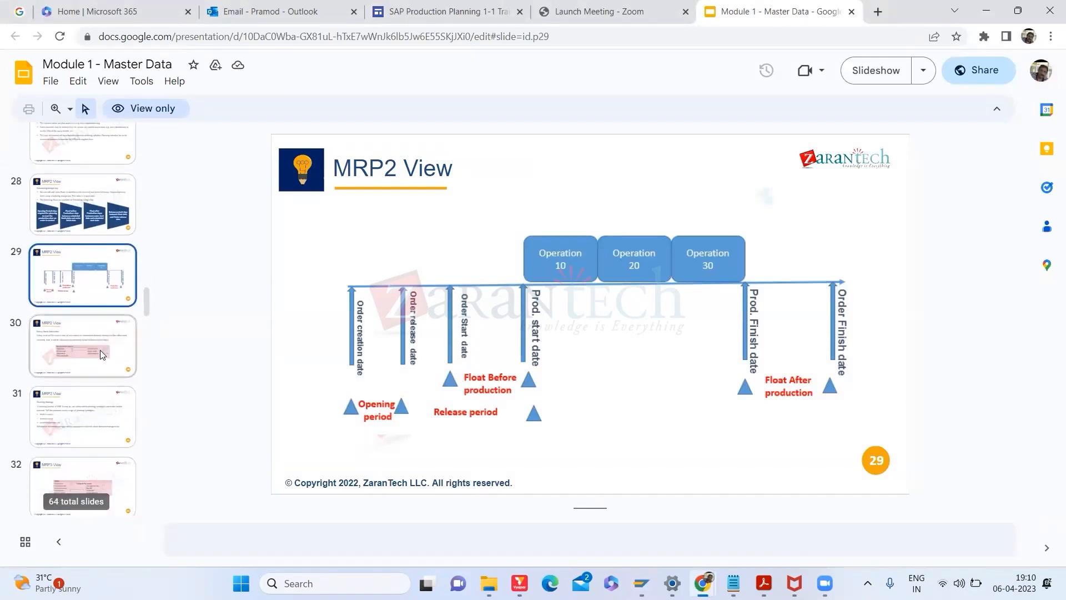
left_click(93, 420)
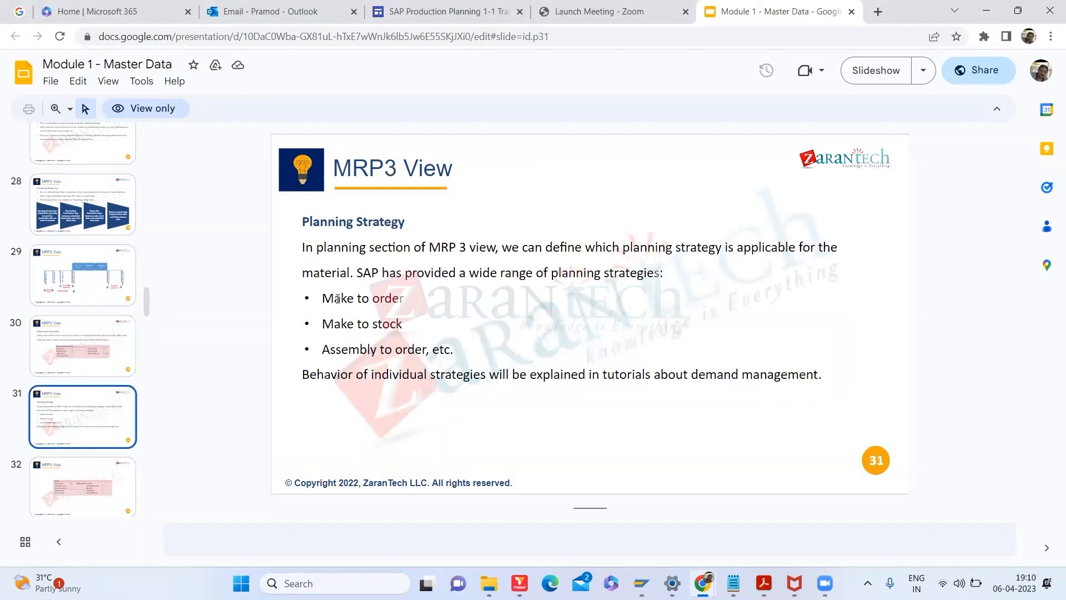
key("alt+Tab")
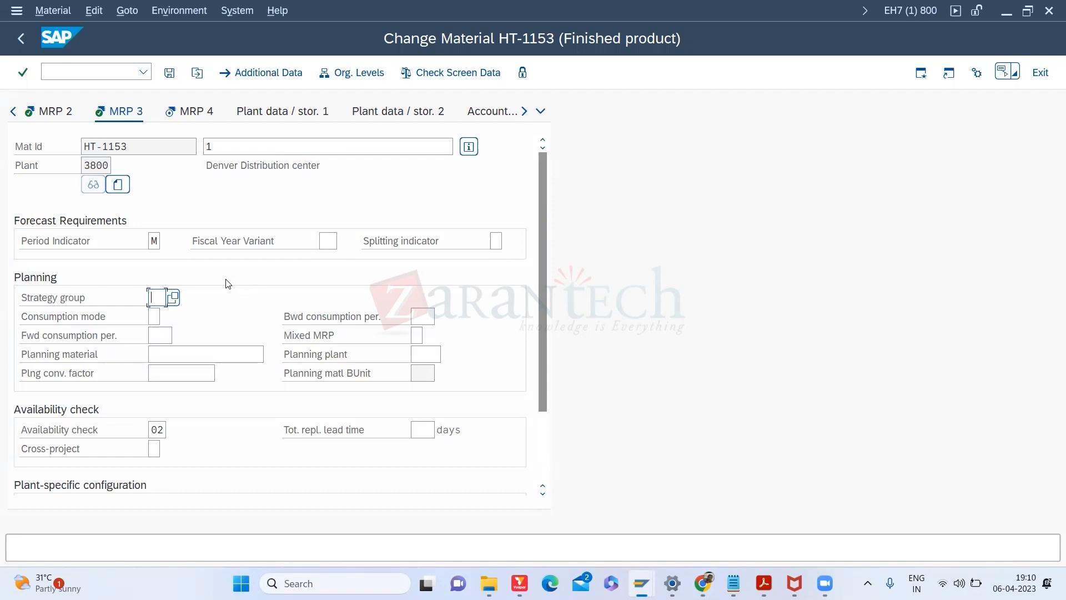
Step: Tick Make-to-Stock in the strategy group dialog, then reopen it and list all 77 strategy groups
left_click(89, 305)
left_click(157, 296)
left_click(173, 298)
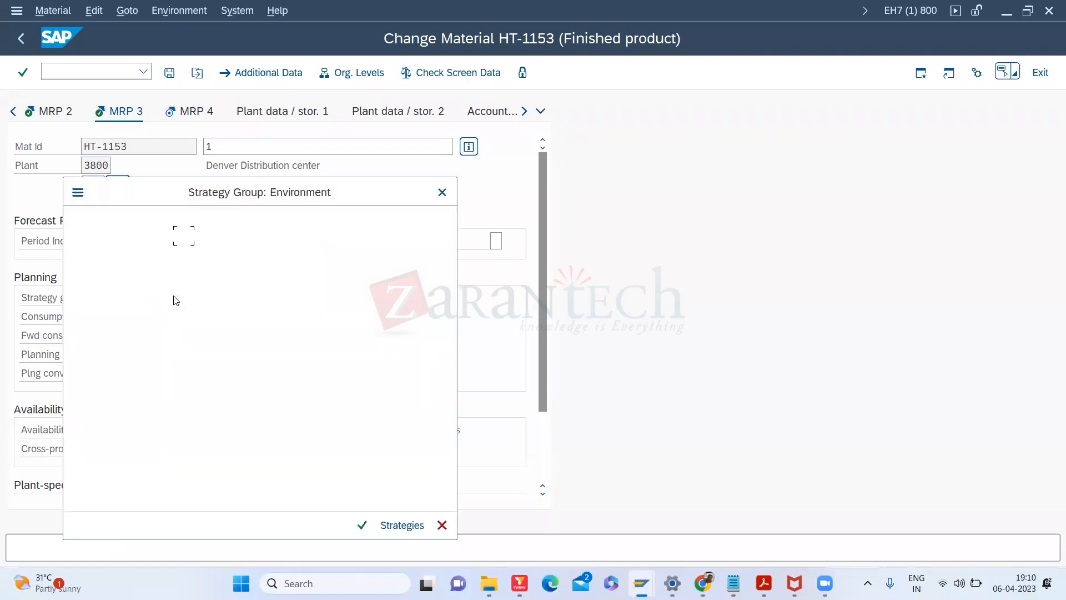
left_click(85, 310)
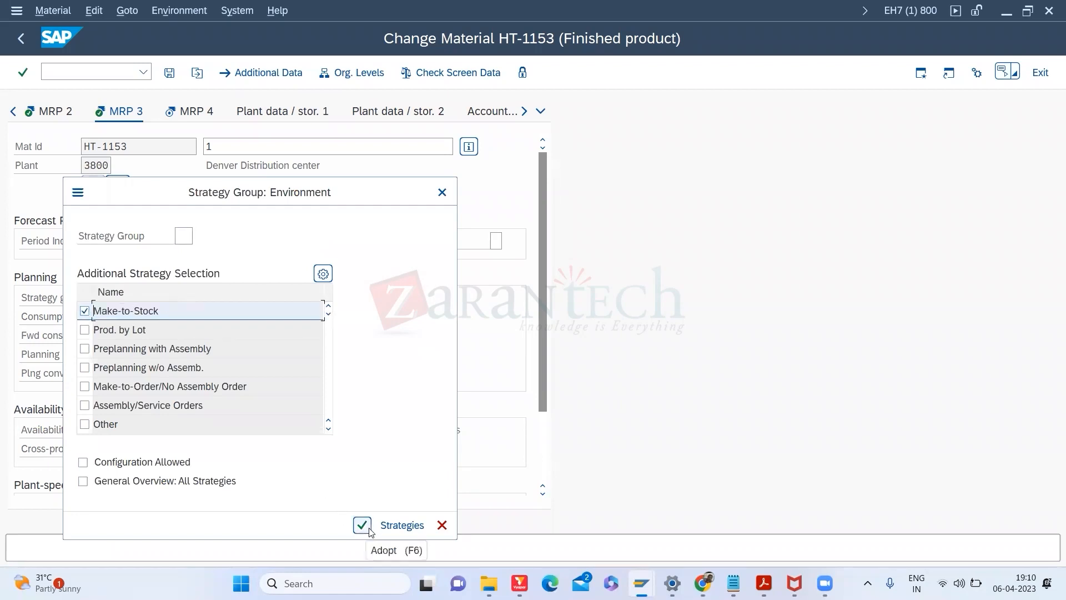
left_click(362, 525)
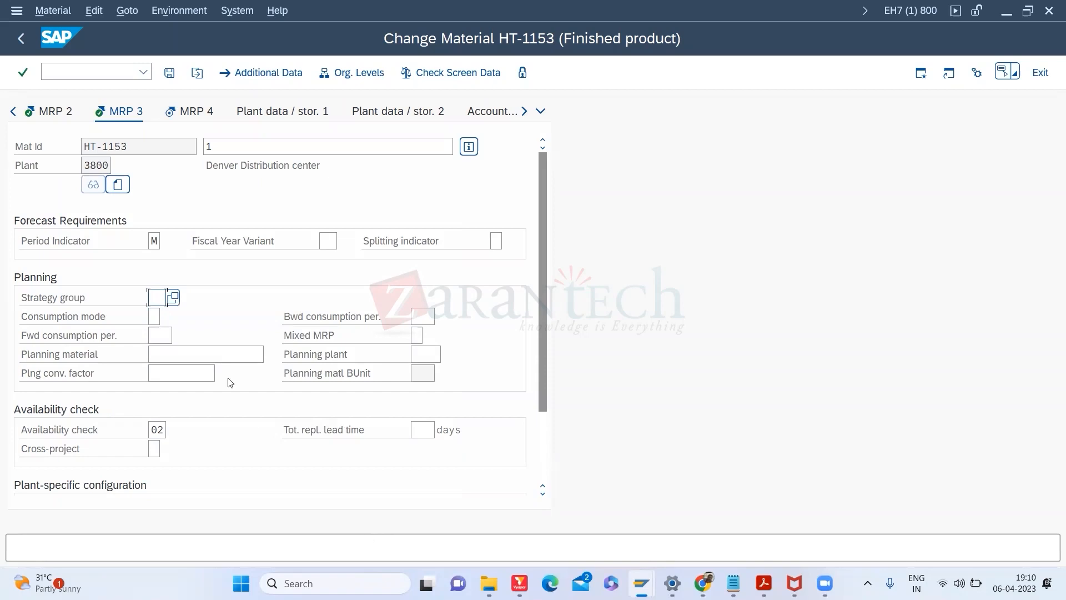
left_click(173, 297)
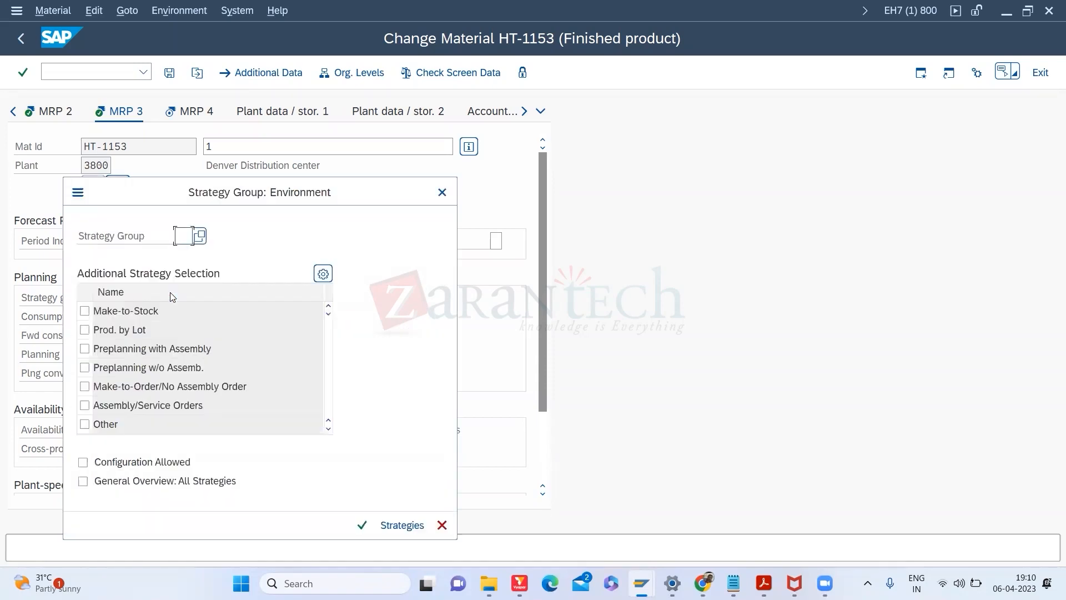
left_click(201, 242)
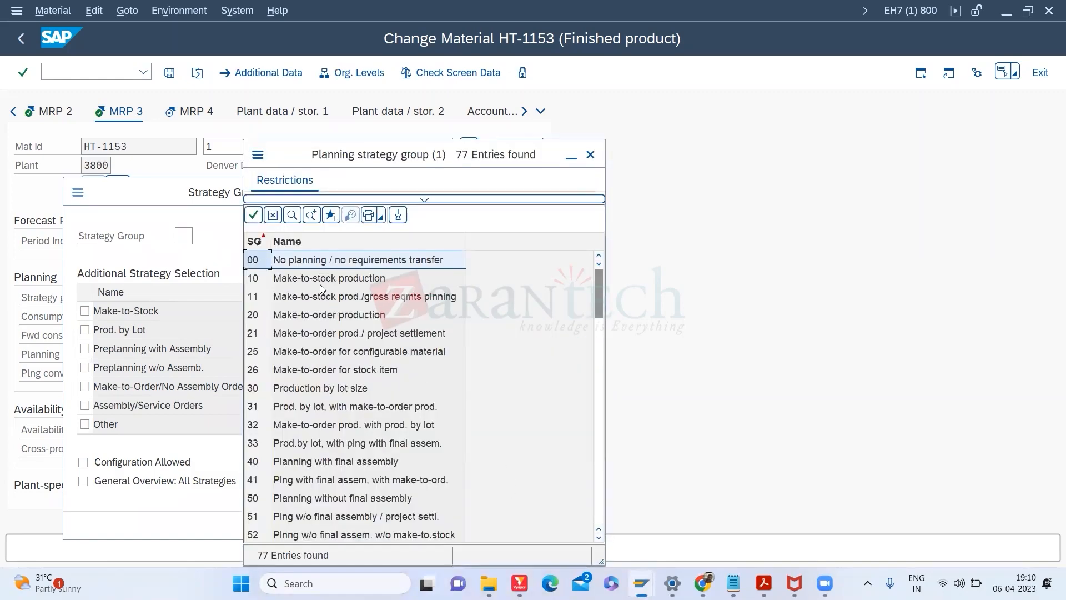
Step: Browse the strategy group list, checking group 20 Make-to-order production and group 33
left_click(309, 314)
left_click(447, 443)
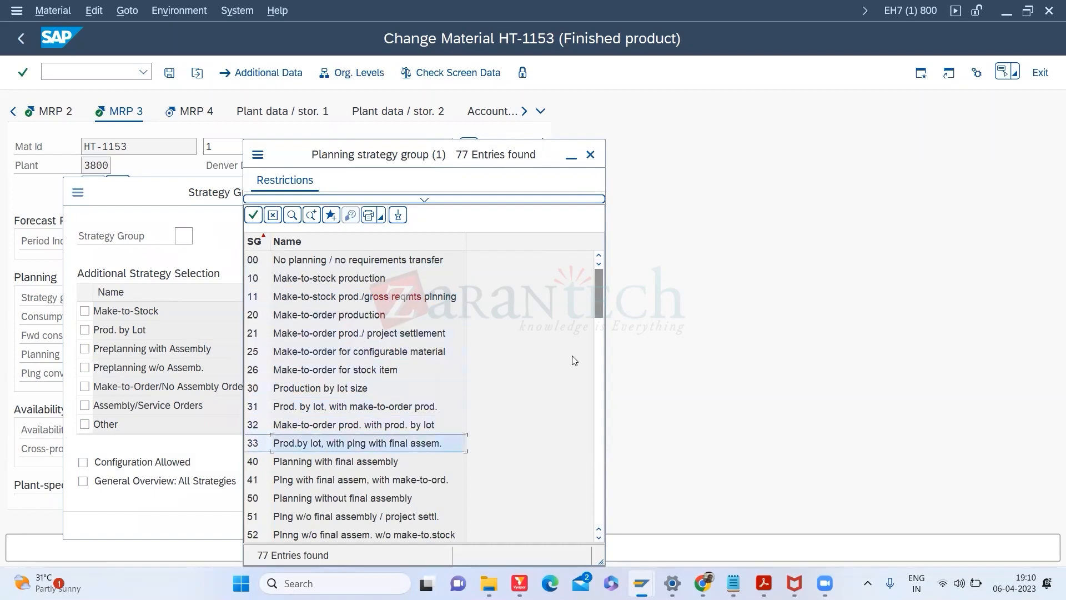
mouse_move(601, 302)
left_mouse_down()
mouse_move(599, 498)
mouse_move(602, 294)
mouse_move(602, 302)
left_mouse_up()
left_click(599, 397)
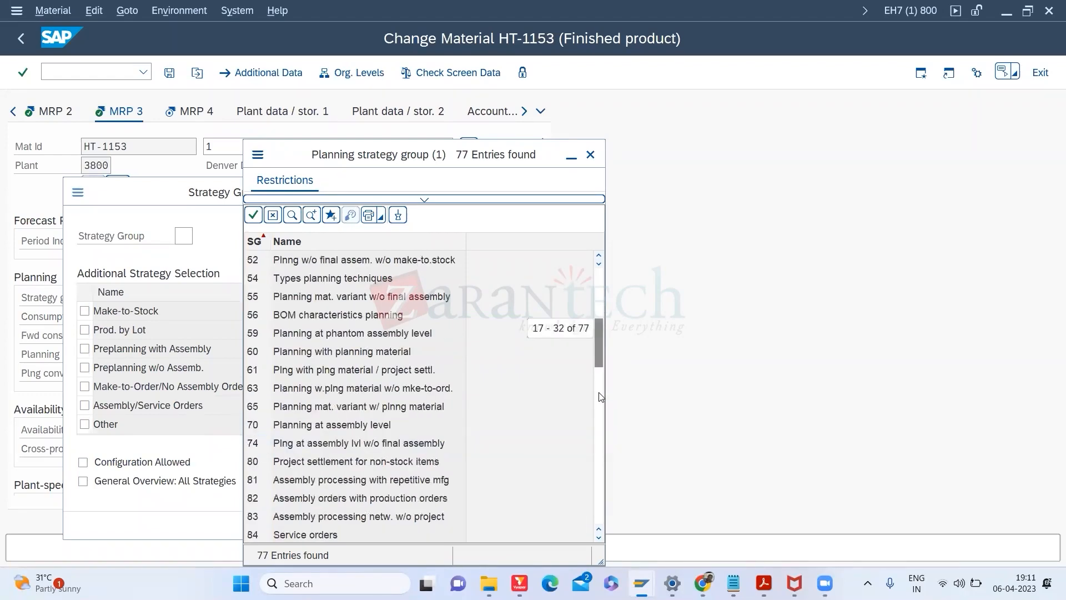
left_click(600, 397)
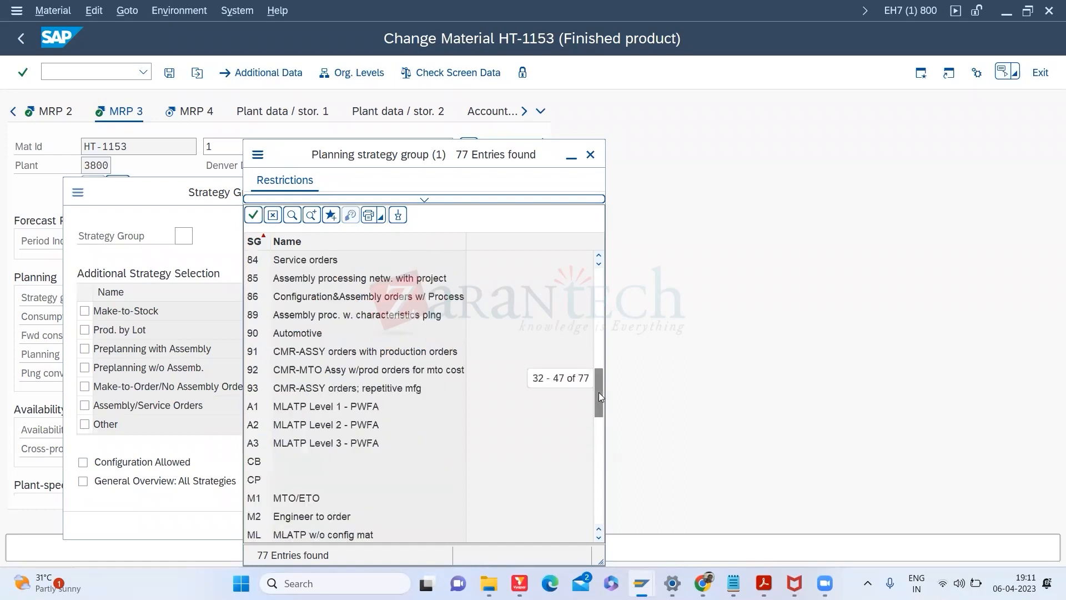
left_click(600, 490)
left_click(601, 489)
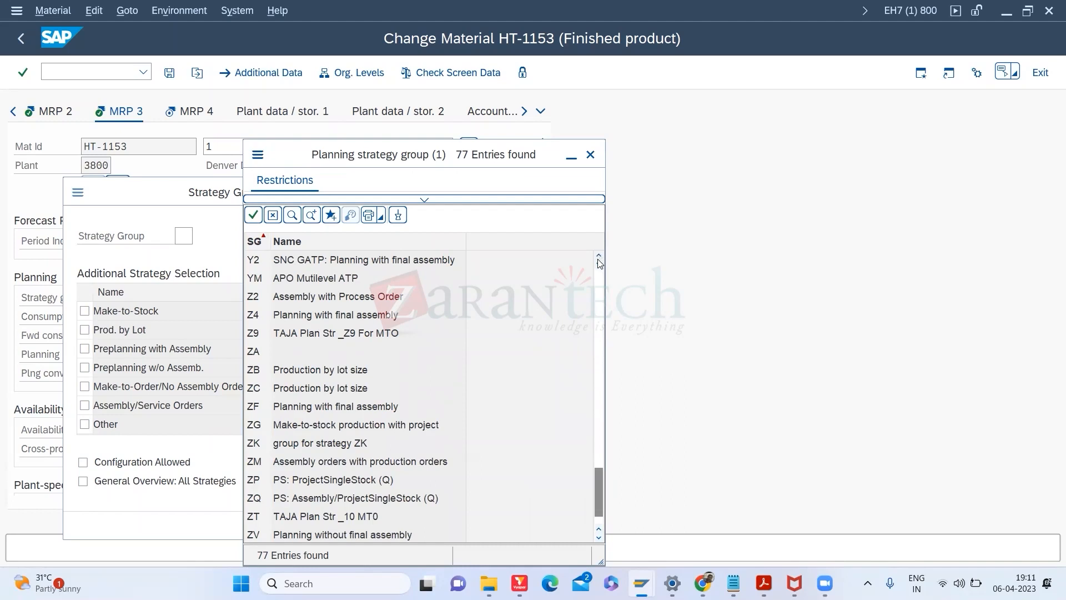
left_click(599, 285)
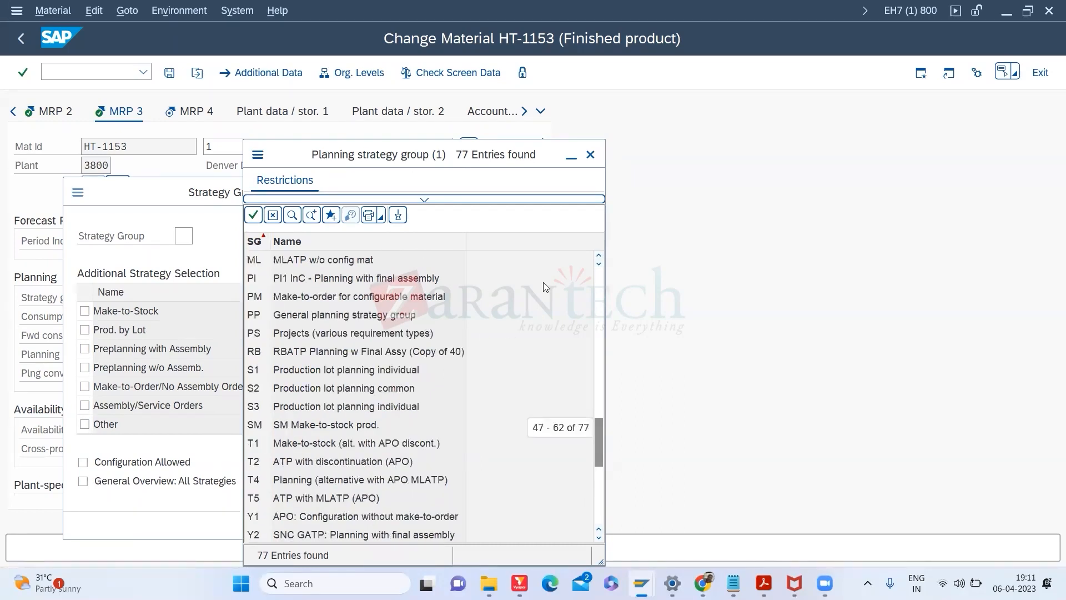
left_click(599, 293)
left_click(599, 293)
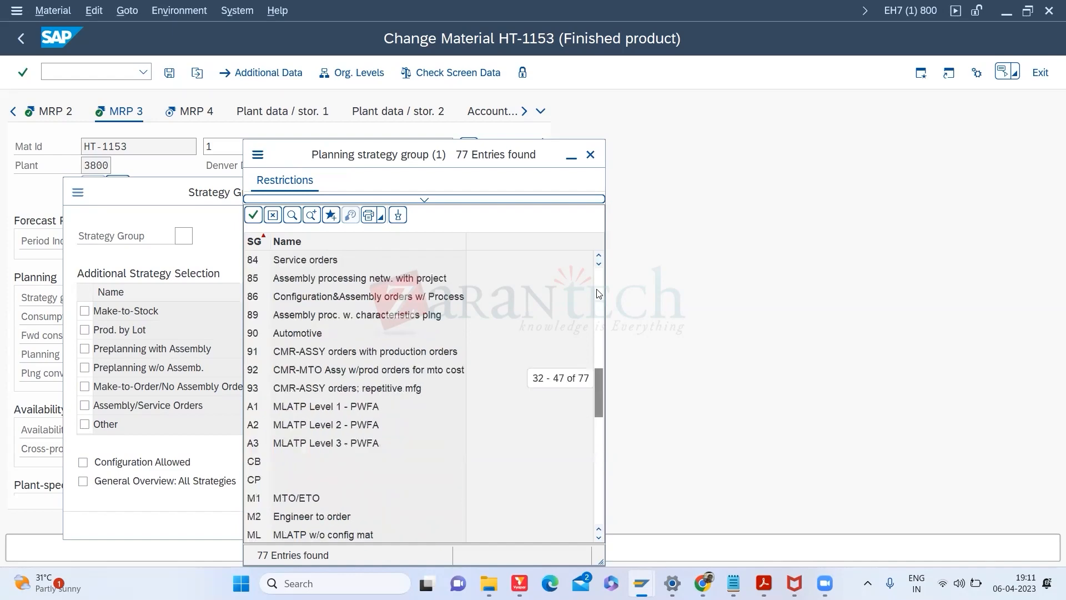
left_click(598, 293)
left_click(598, 293)
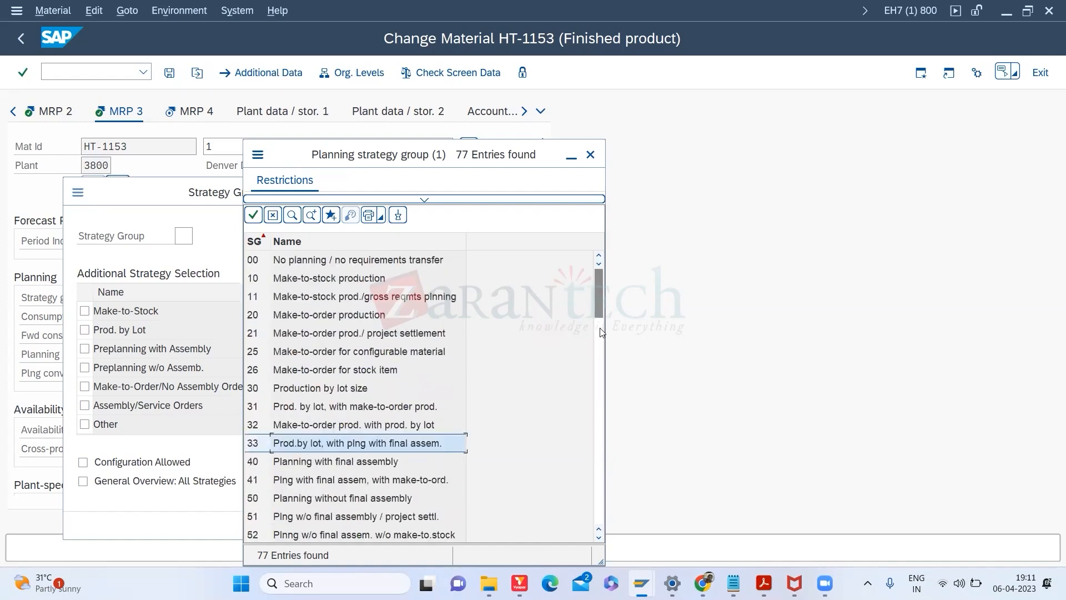
Step: Choose strategy group 40 Planning with final assembly and display the MRP3 View slide
left_click(341, 464)
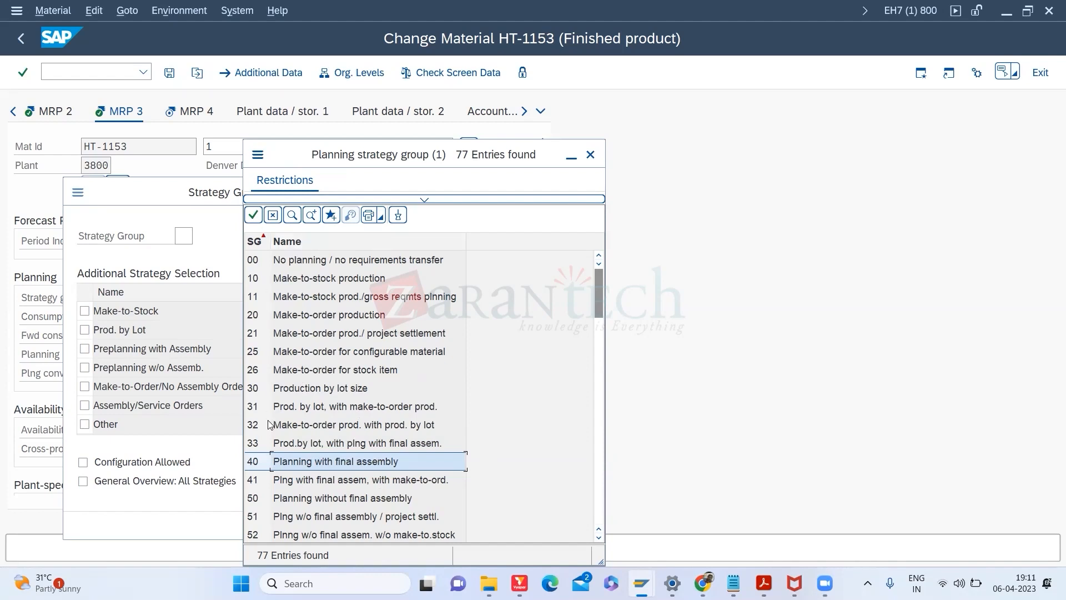
double_click(260, 466)
key("alt+Tab")
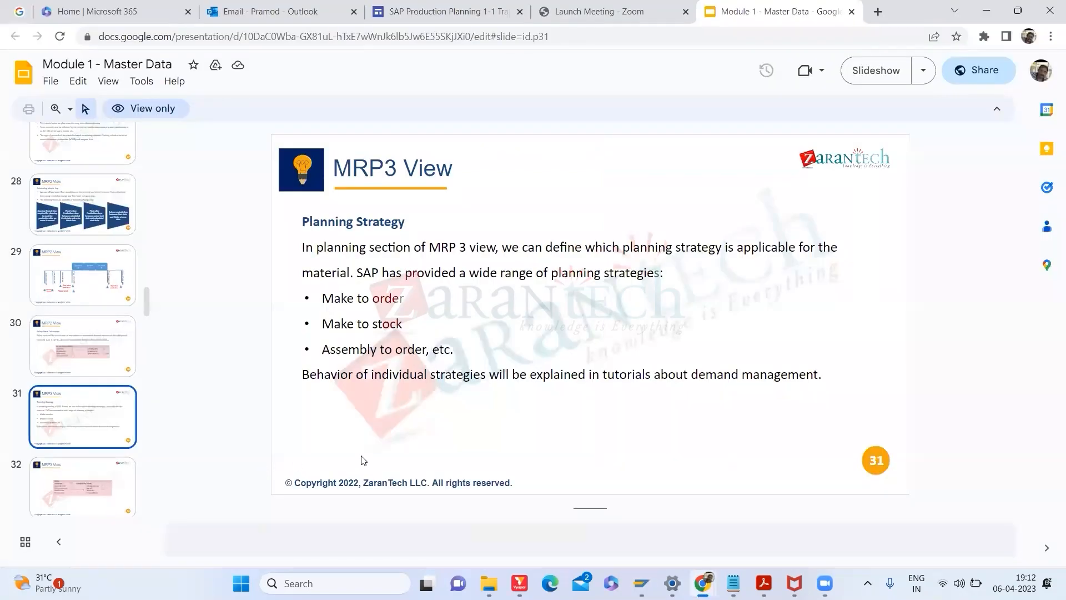
key("alt+Tab")
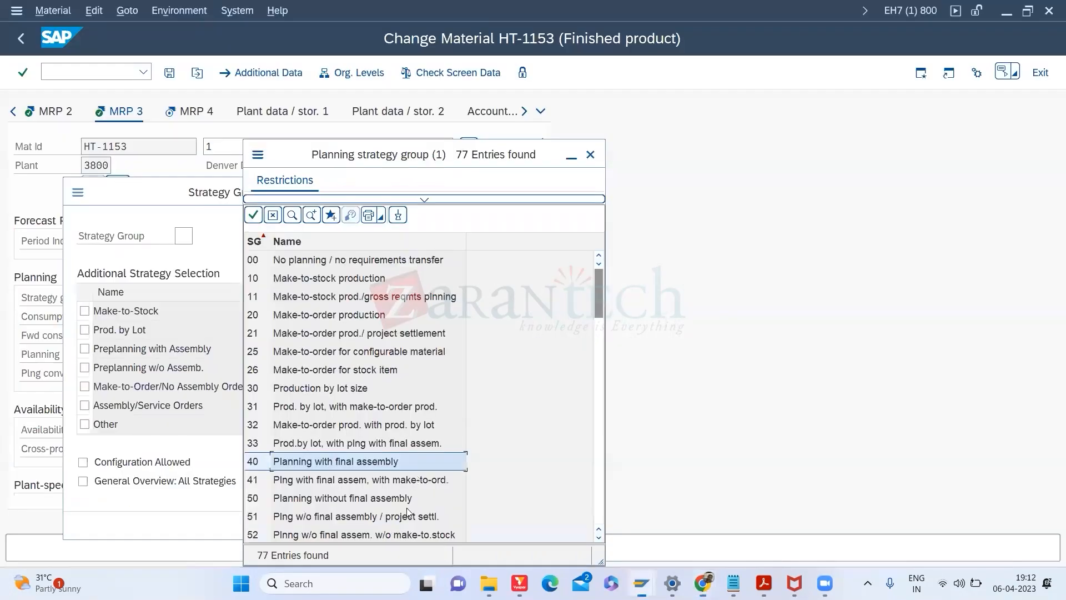
key("alt+Tab")
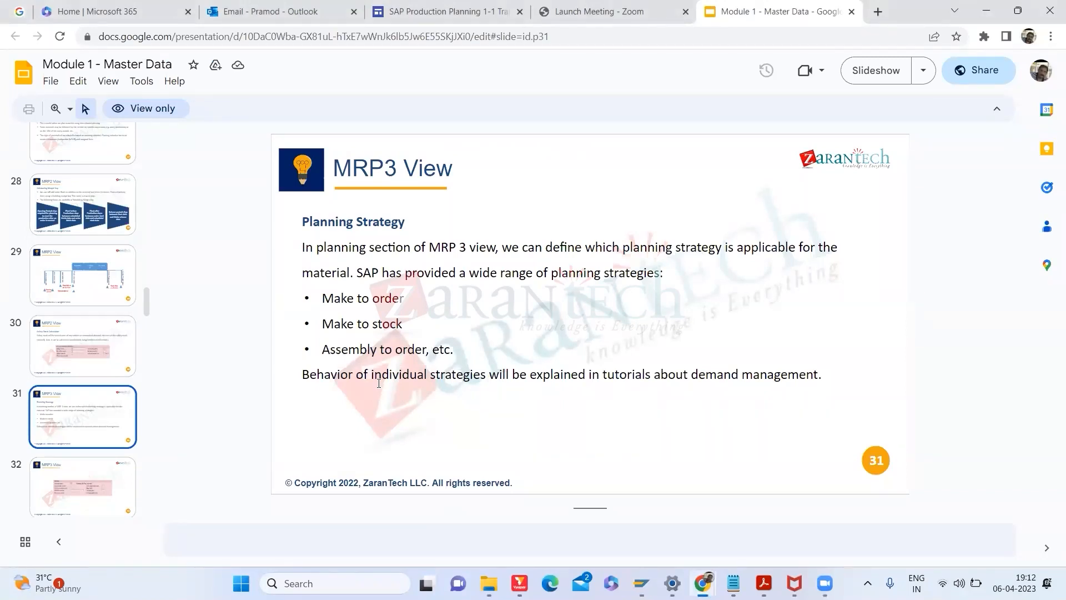
Step: Switch from the Slides deck back to SAP's list of 77 planning strategy groups
key("alt+Tab")
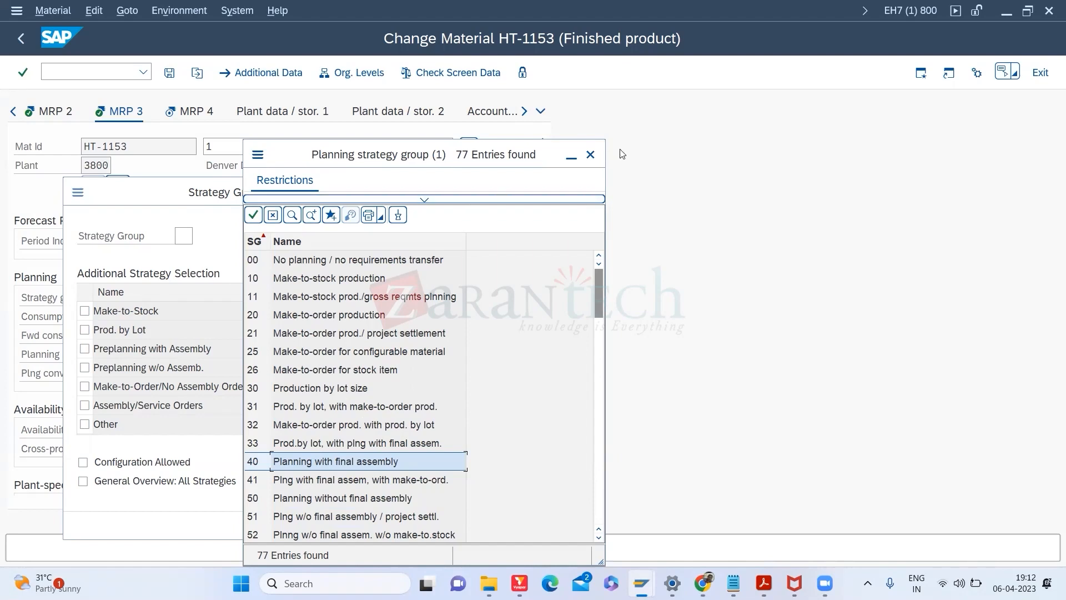
Step: Close the strategy group popups and view the Strategy group field's help and technical info
left_click(590, 156)
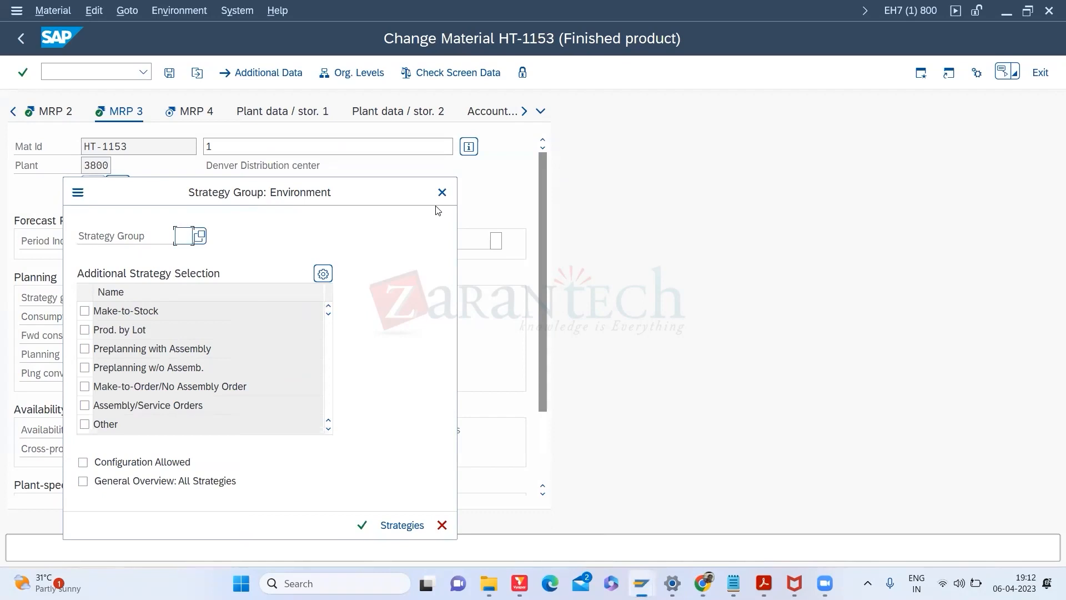
left_click(442, 192)
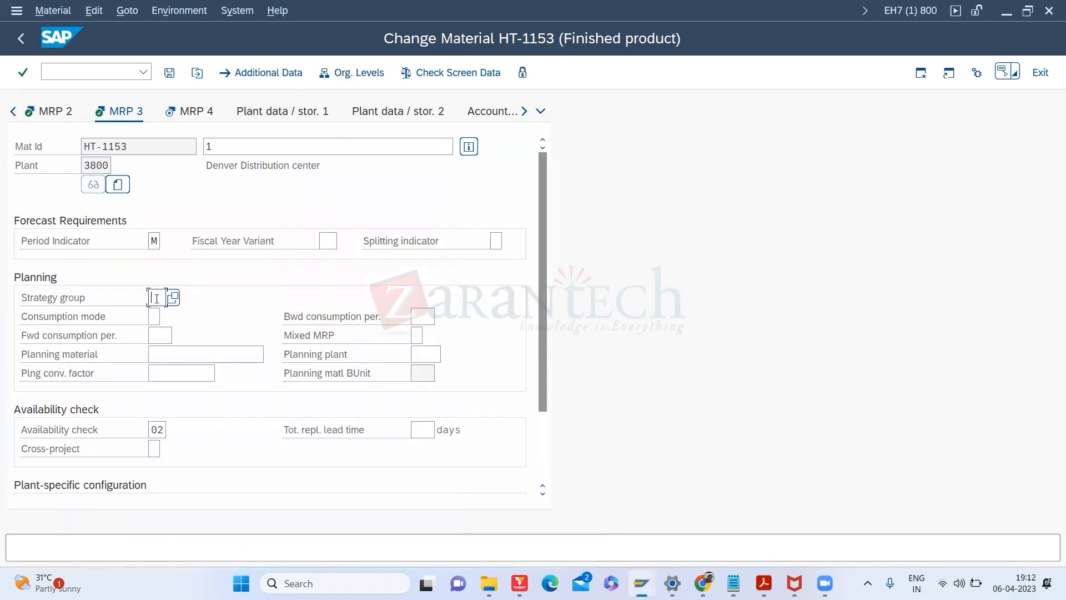
right_click(156, 298)
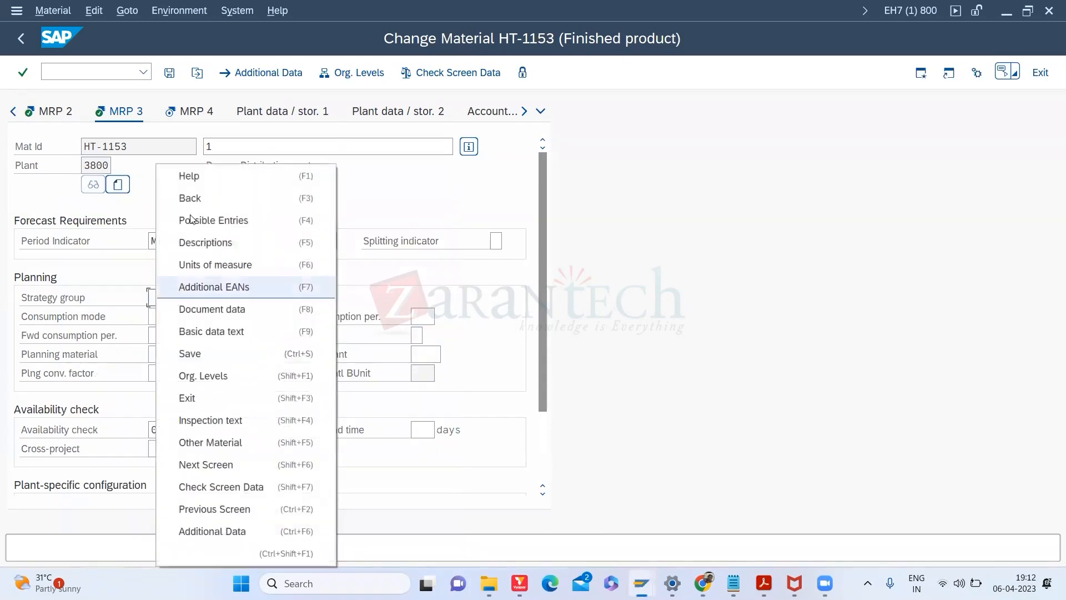
left_click(189, 177)
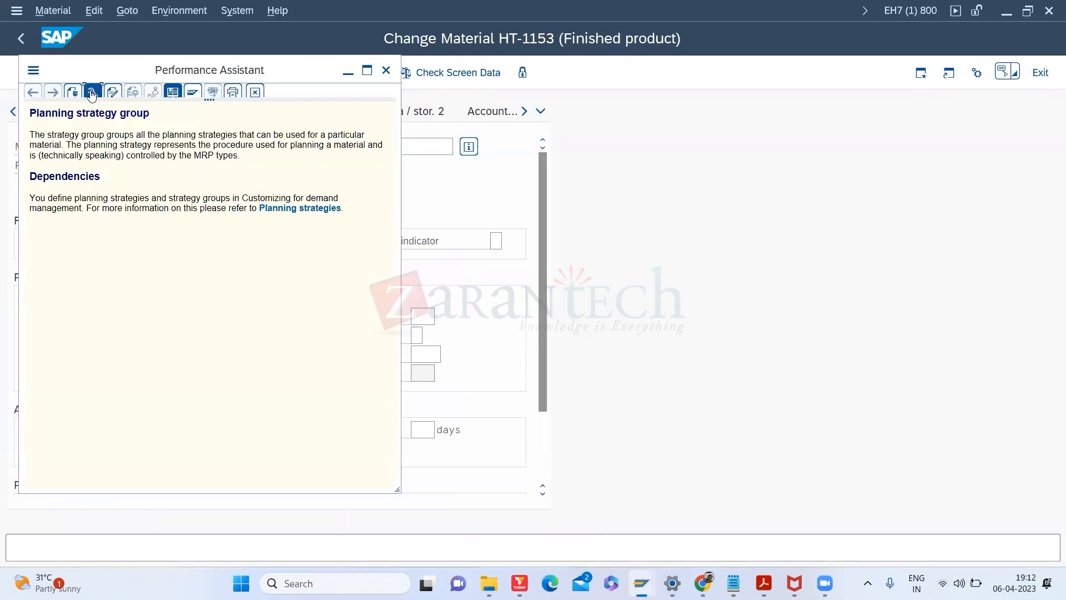
left_click(93, 92)
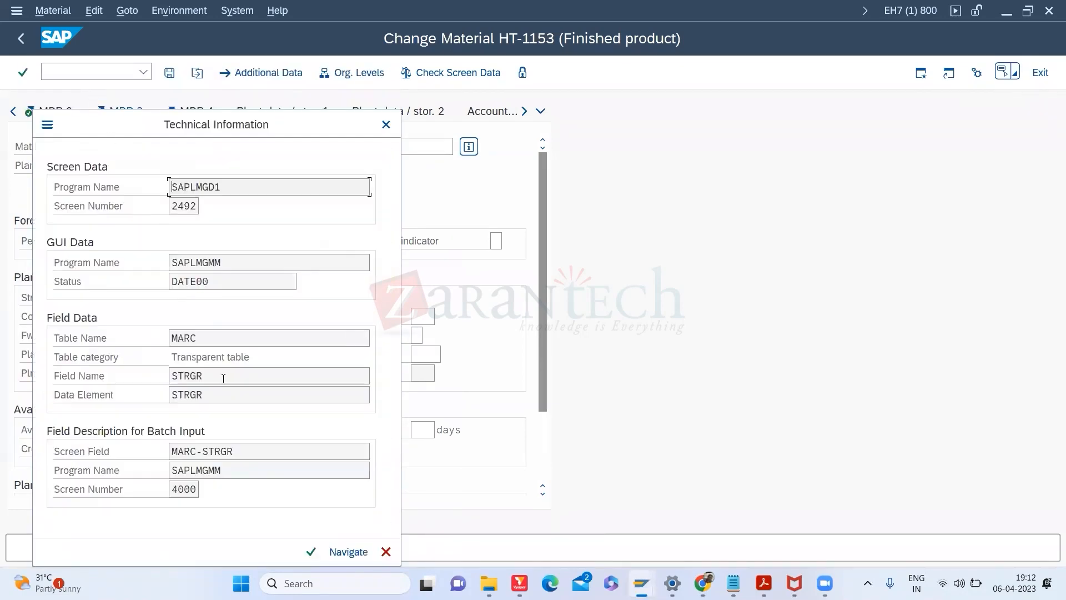
left_click(386, 124)
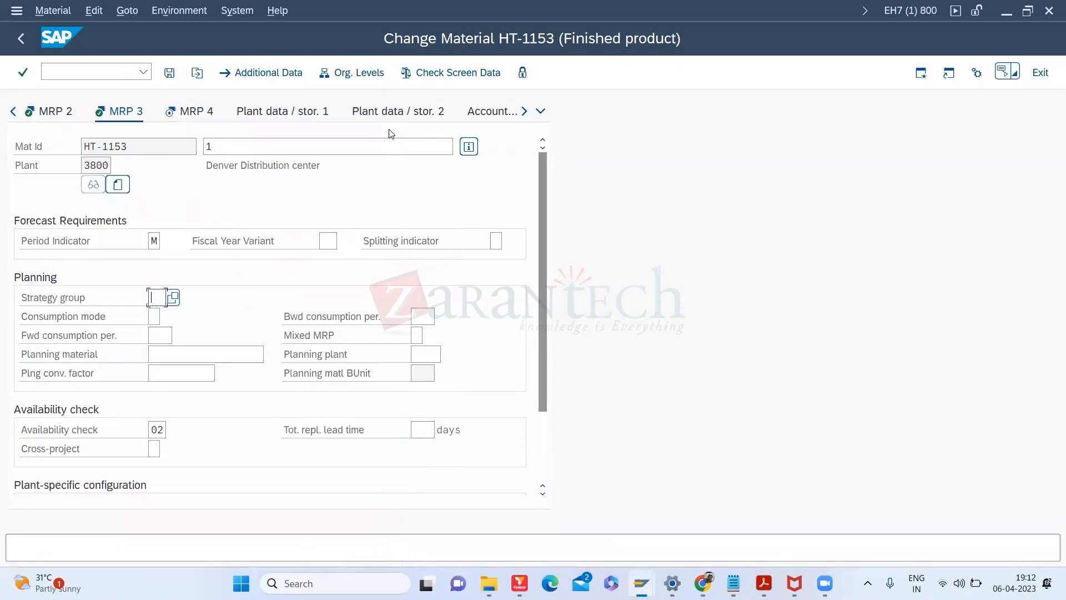
Step: Enter strategy group 40 on HT-1153's MRP 3 view
left_click(212, 298)
left_click(158, 296)
type("40")
left_click(155, 430)
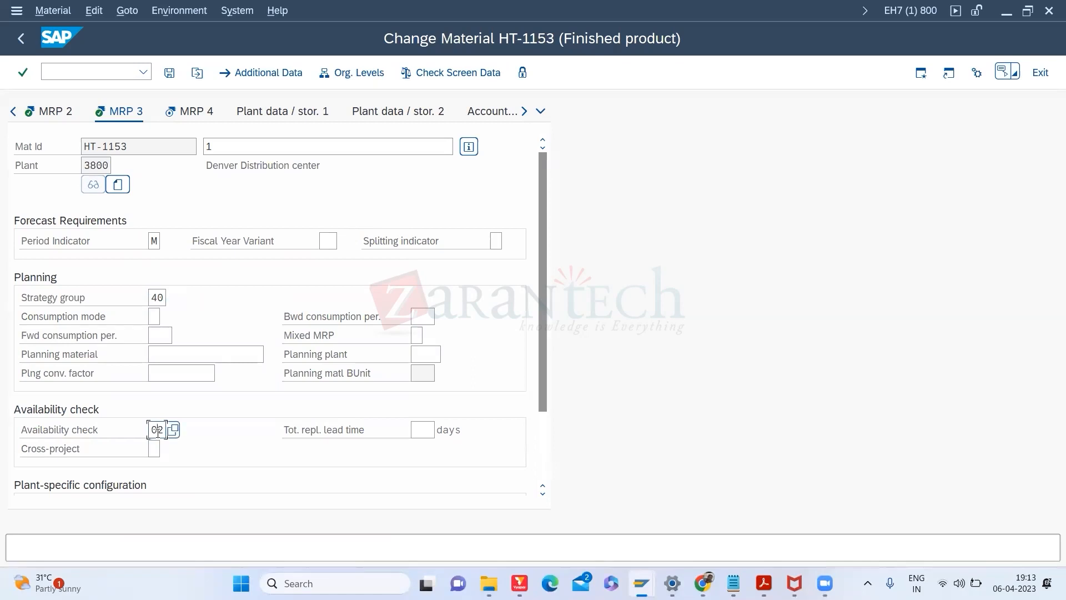
left_click(174, 431)
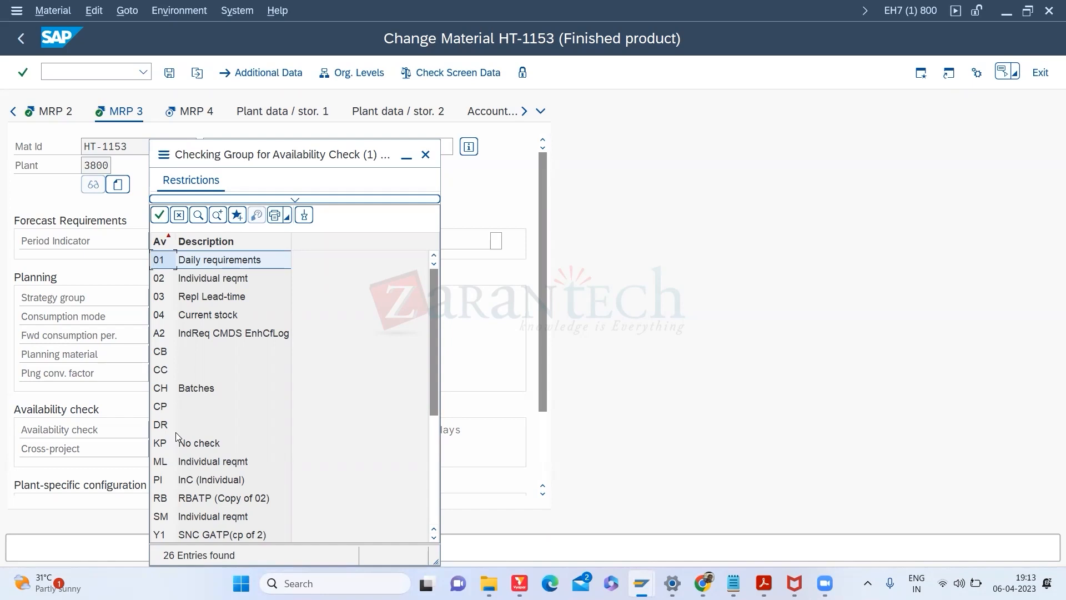
left_click(425, 155)
left_click(77, 71)
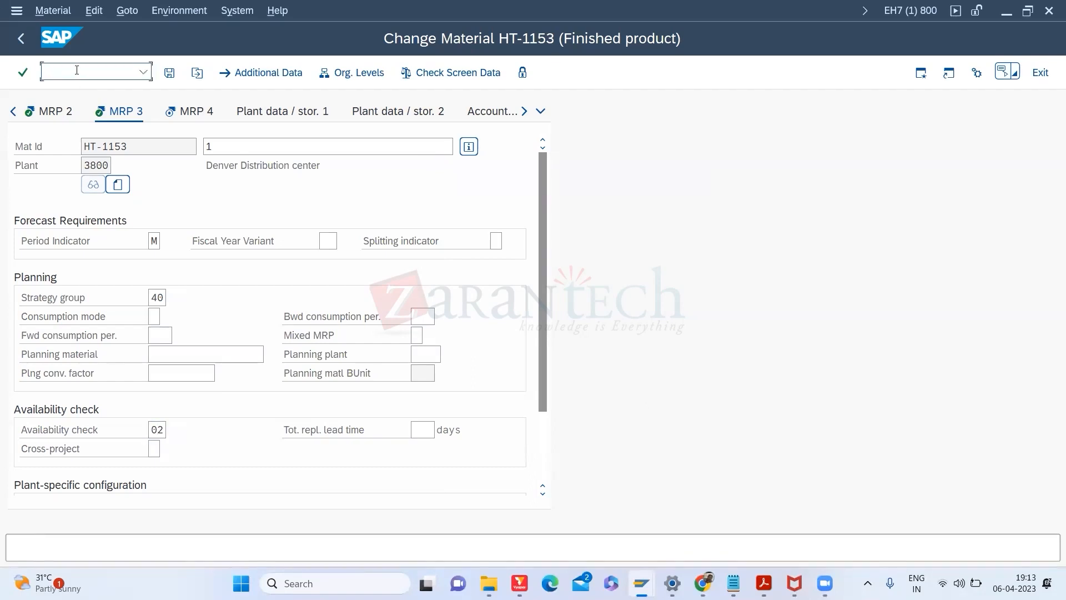
type("/O")
type("MD04")
key("Return")
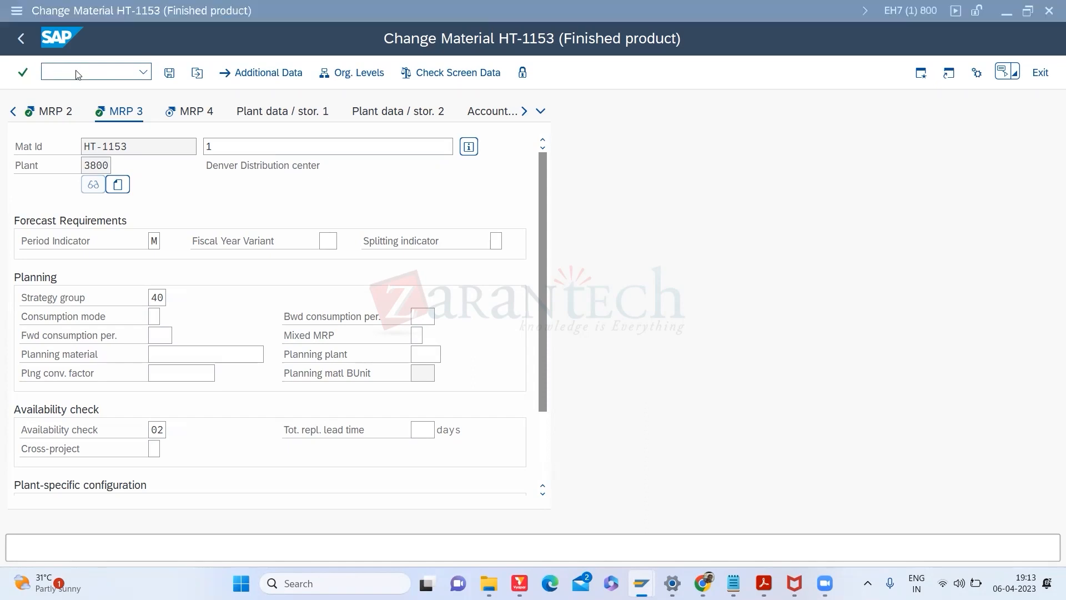
Step: Run transaction SPRO and open the SAP Reference IMG
type("SPRO")
key("Return")
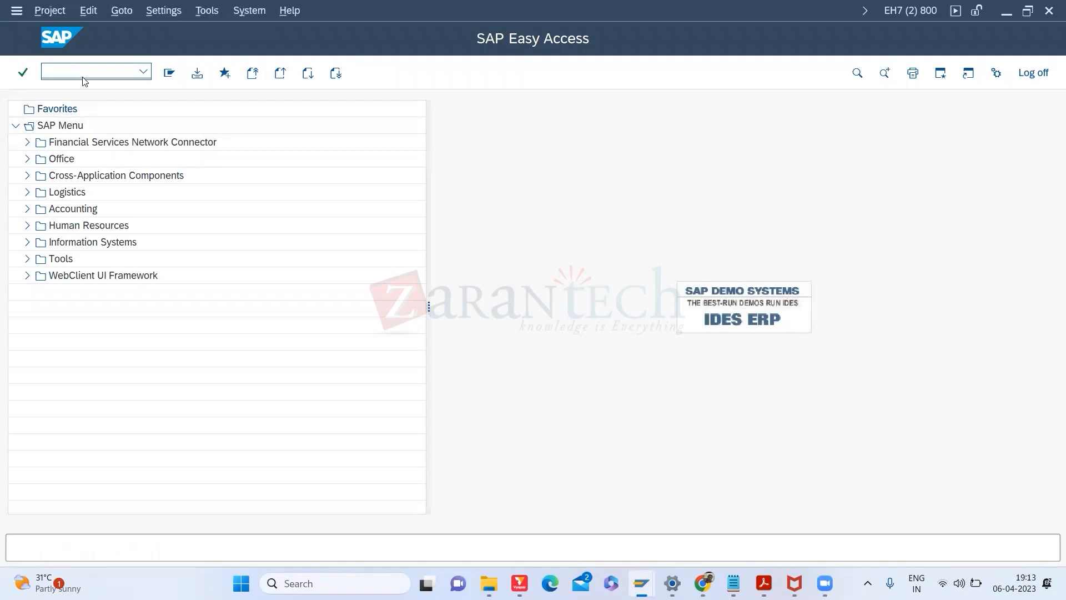
left_click(221, 75)
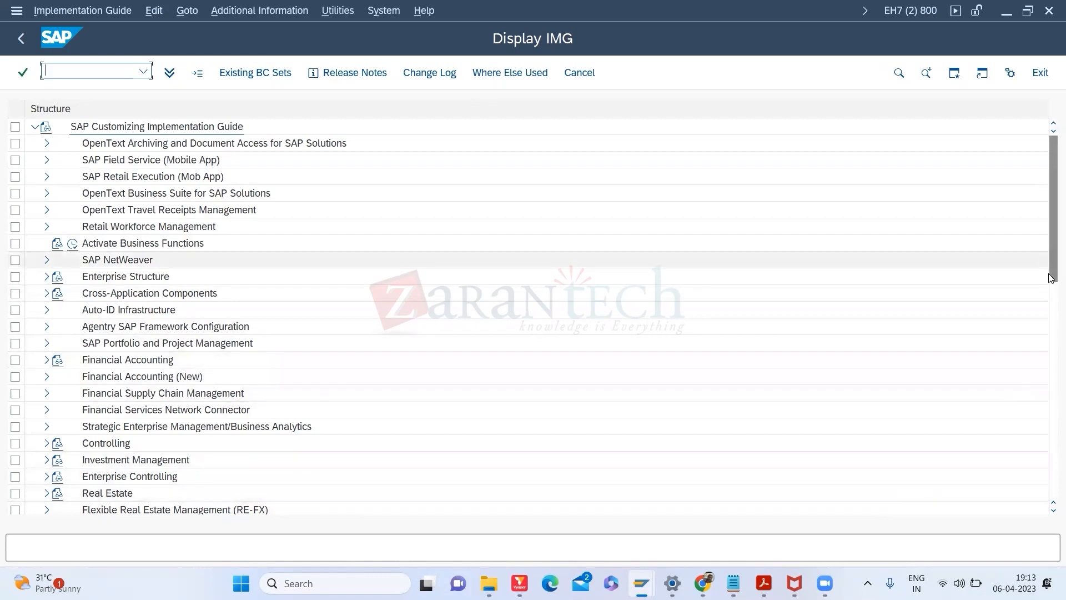
Step: Expand Production and its Material Requirements Planning branch in the IMG
left_click_drag(1049, 261, 1050, 325)
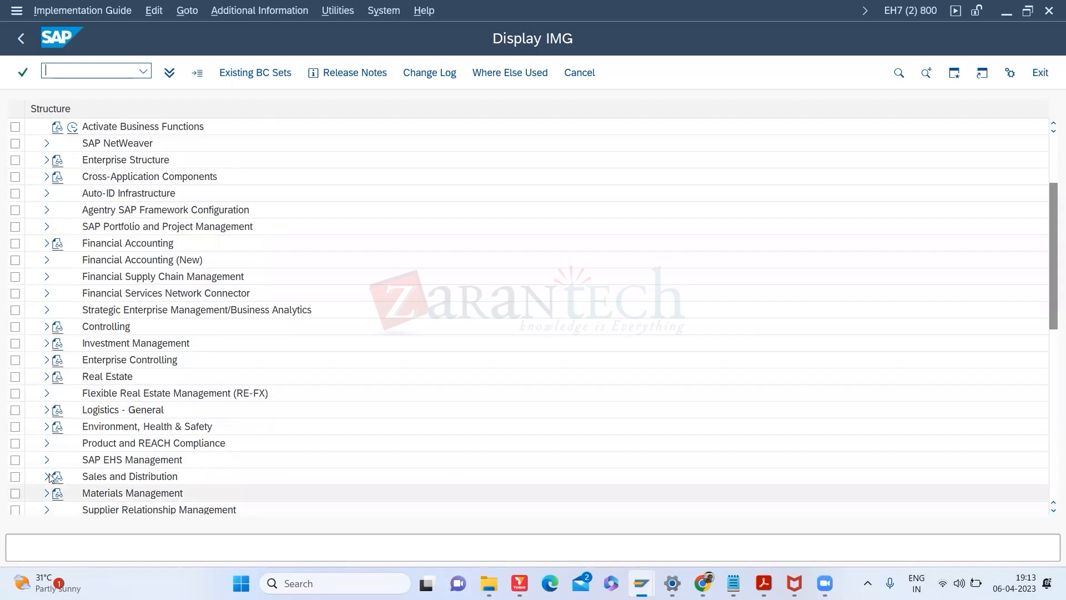
left_click_drag(1050, 232, 1050, 313)
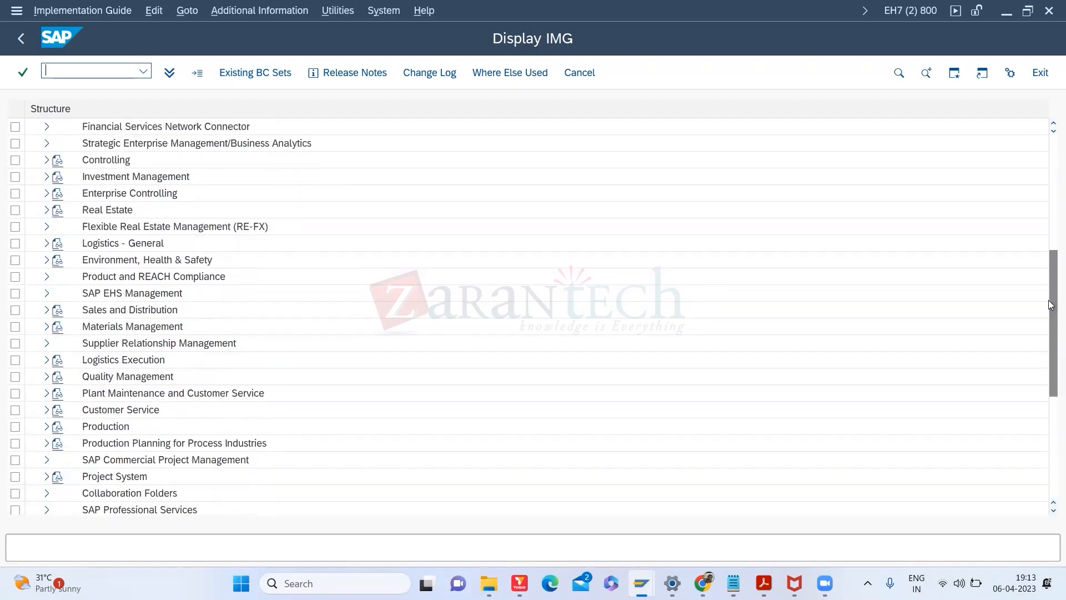
left_click(47, 426)
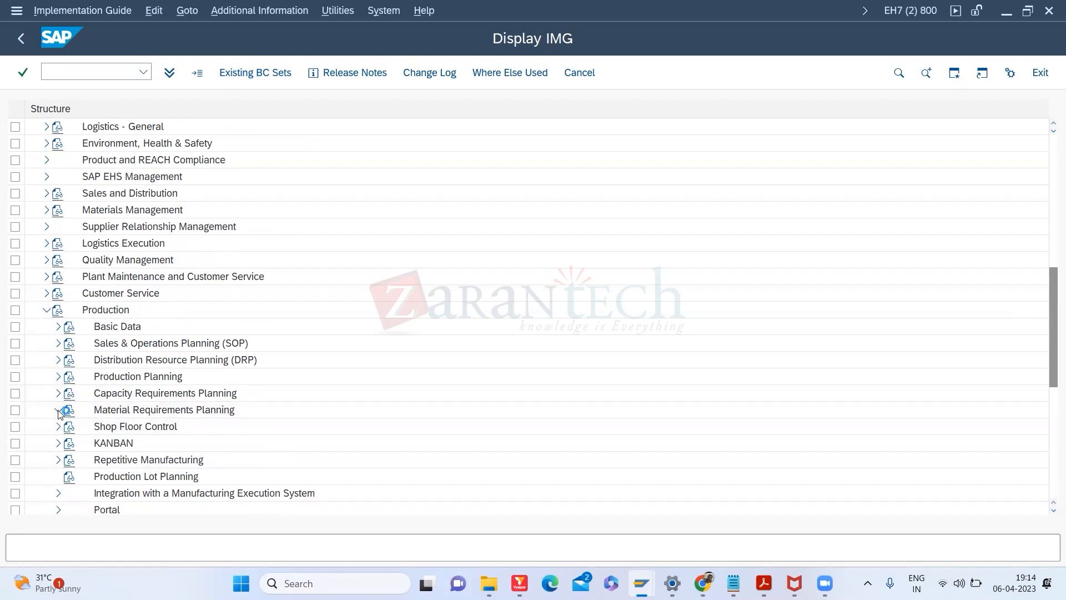
left_click(58, 410)
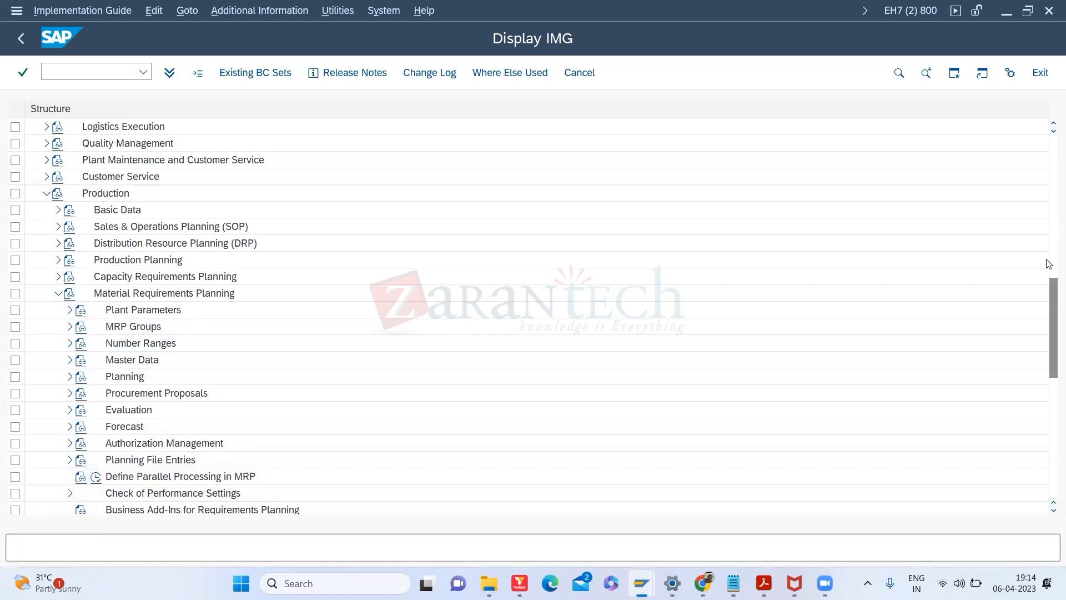
scroll(1051, 344, "down", 2)
scroll(1052, 344, "down", 3)
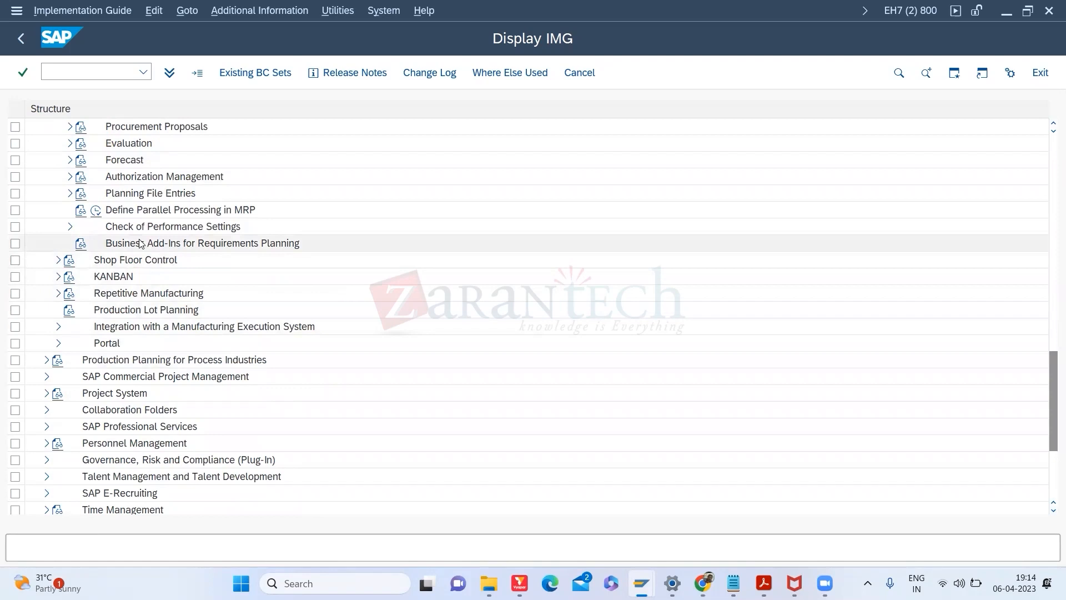
Step: Expand Production Planning, Demand Management and Basic Data, then return to the HT-1153 window
left_click(69, 143)
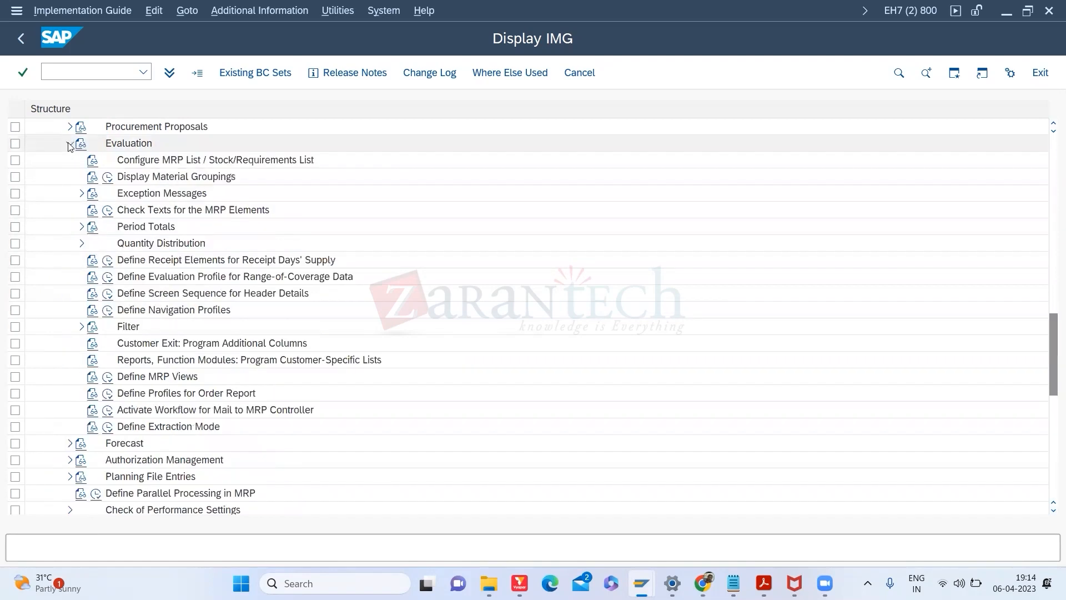
left_click(69, 144)
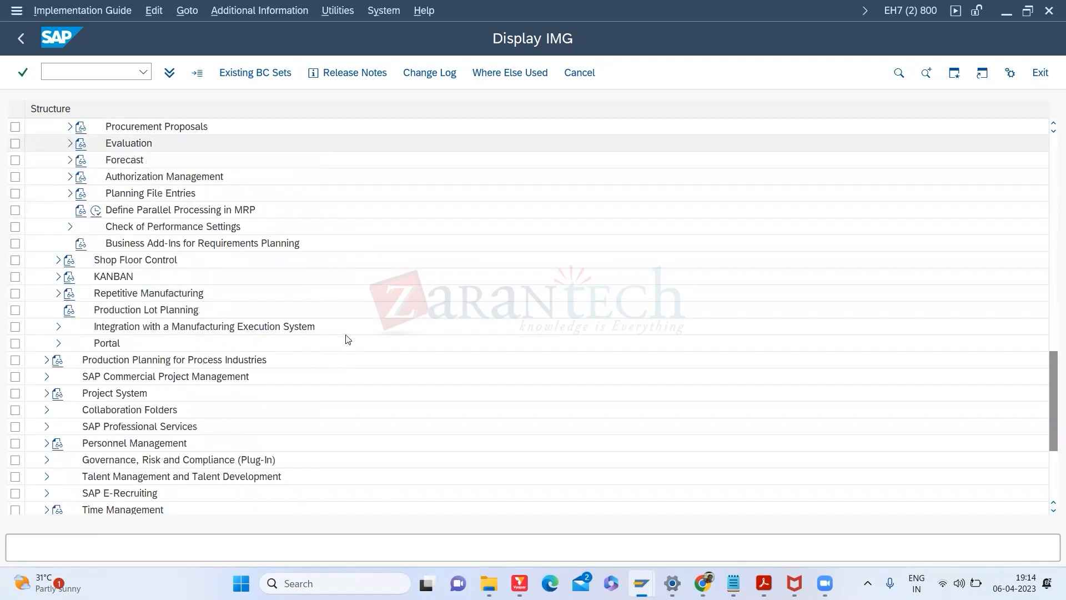
left_click_drag(1049, 369, 1038, 320)
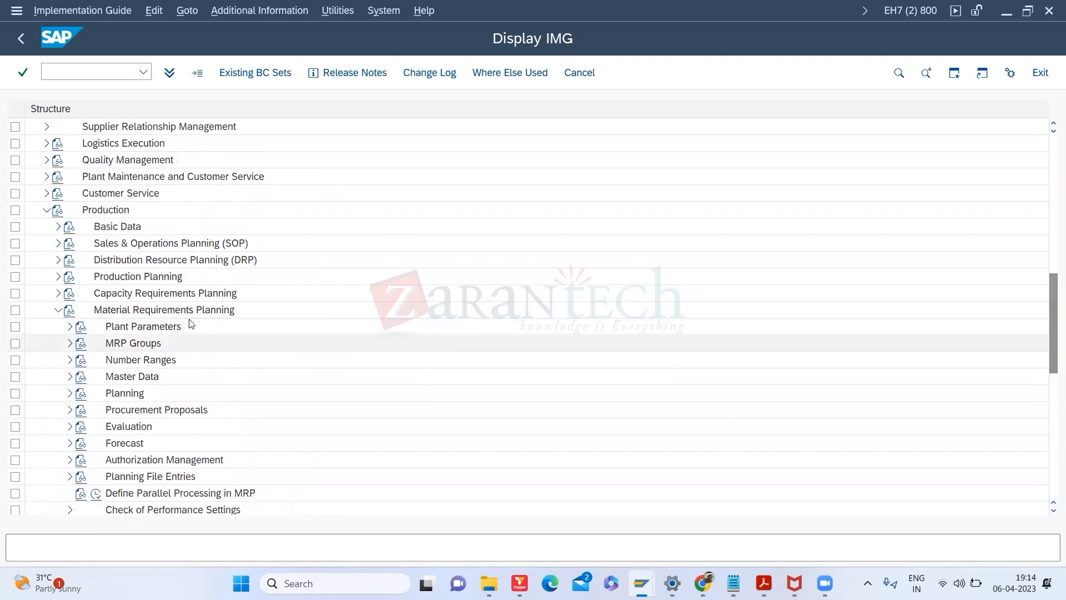
left_click(60, 277)
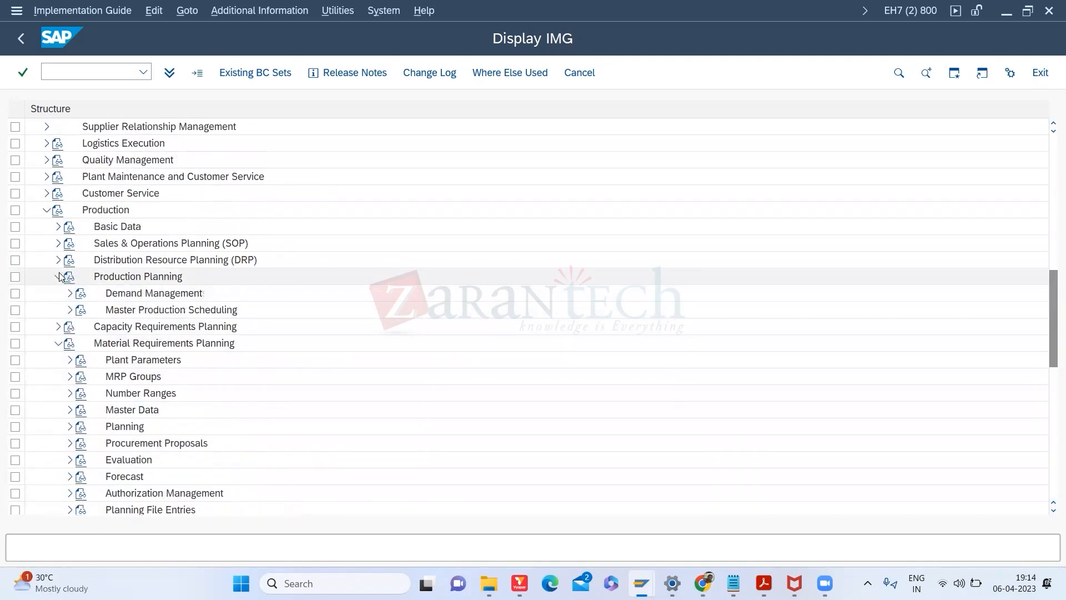
left_click(70, 293)
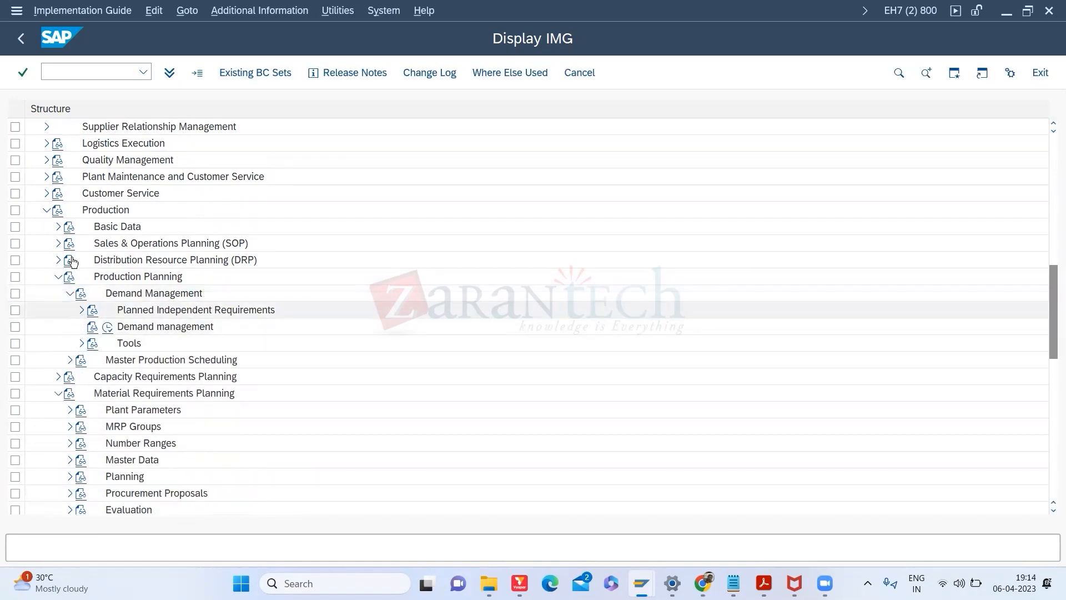
left_click(56, 228)
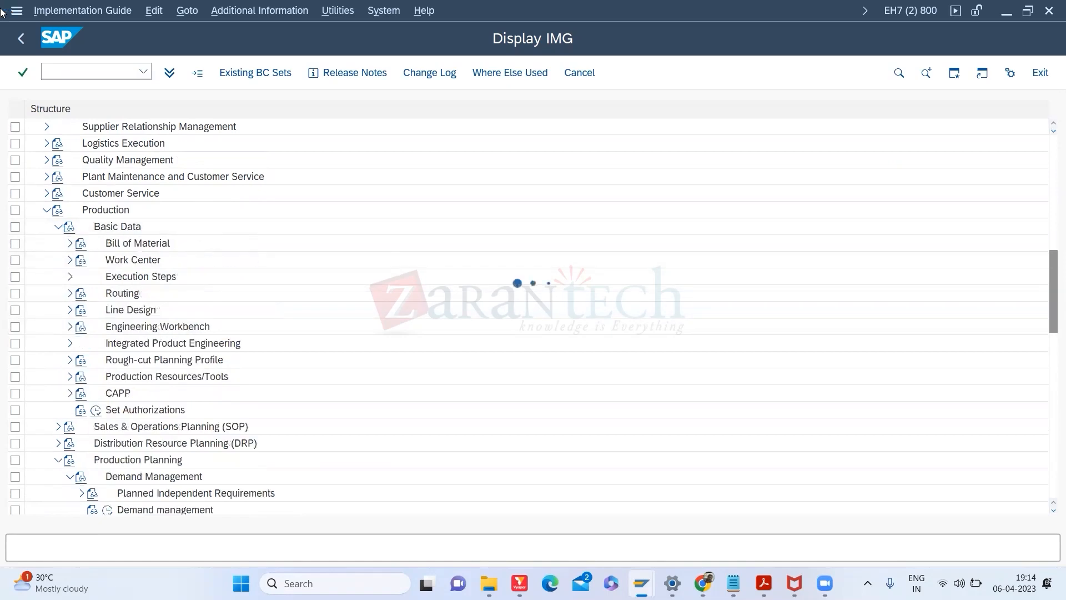
key("alt+Tab")
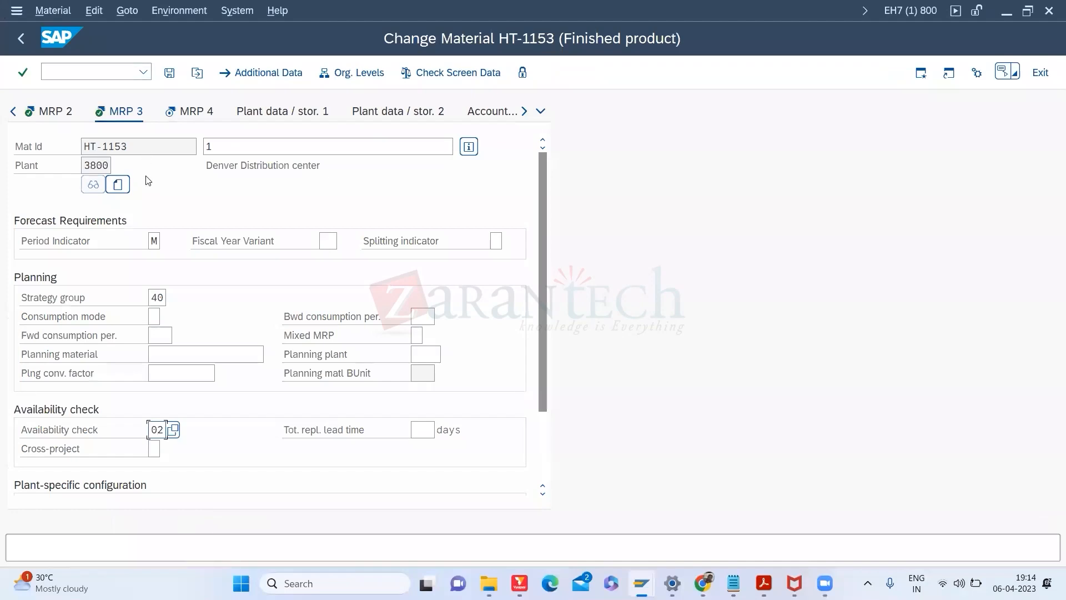
right_click(165, 430)
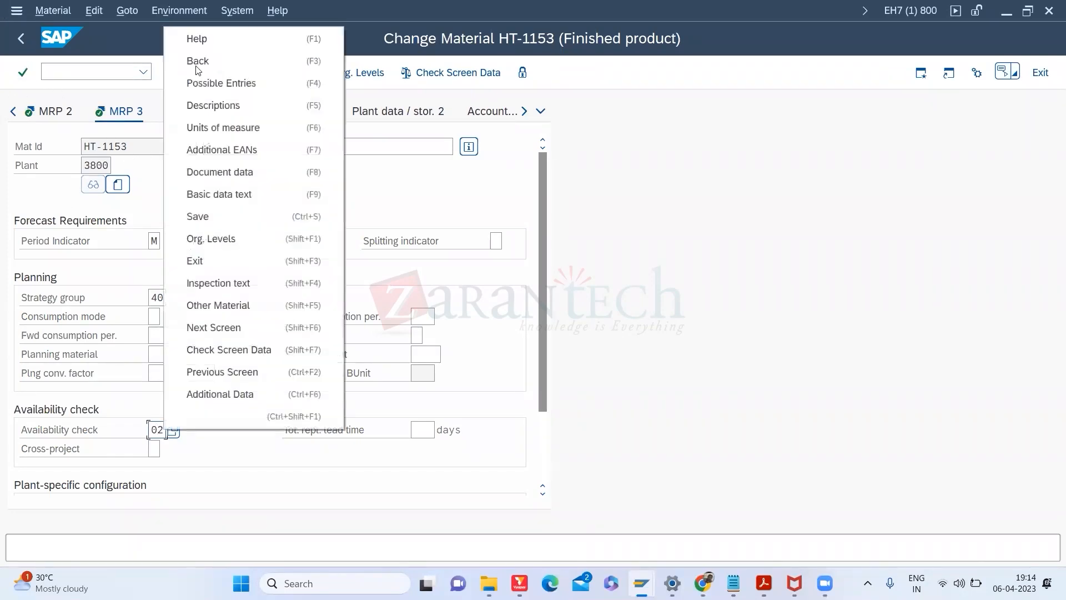
left_click(185, 37)
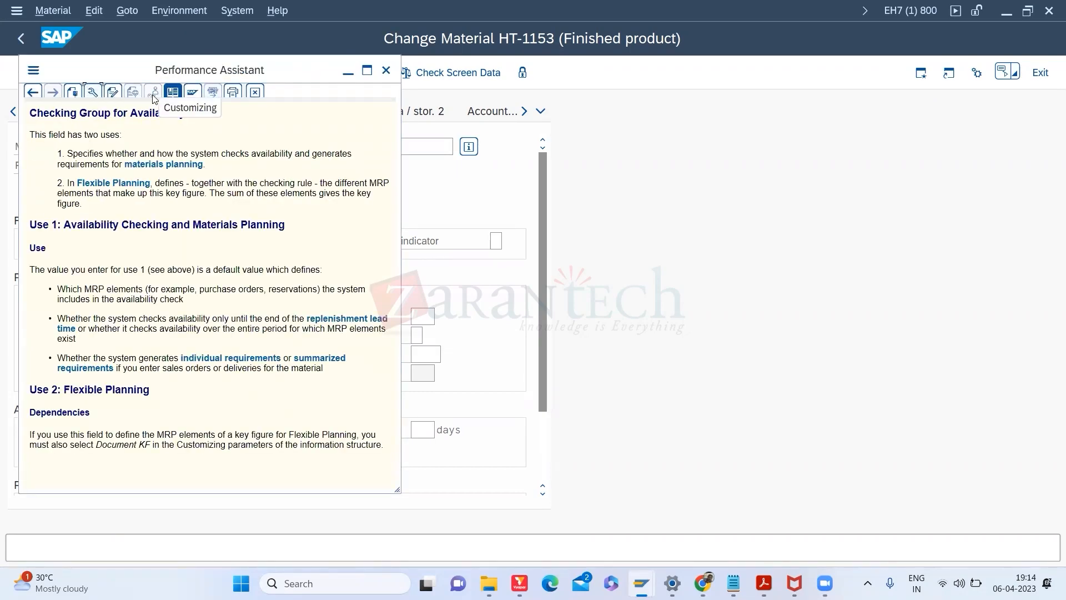
key("Escape")
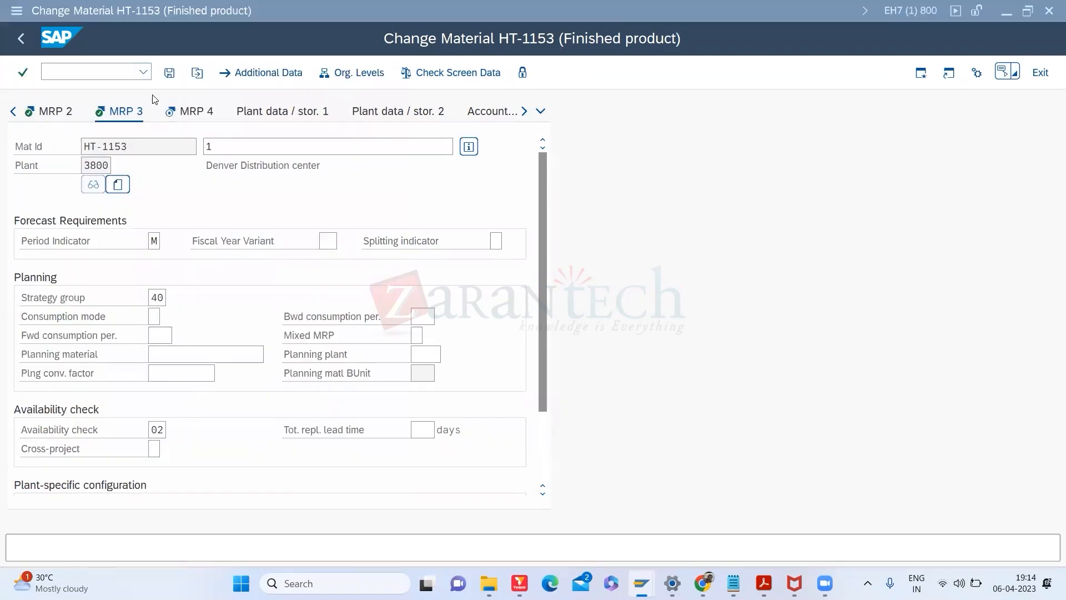
key("alt+Tab")
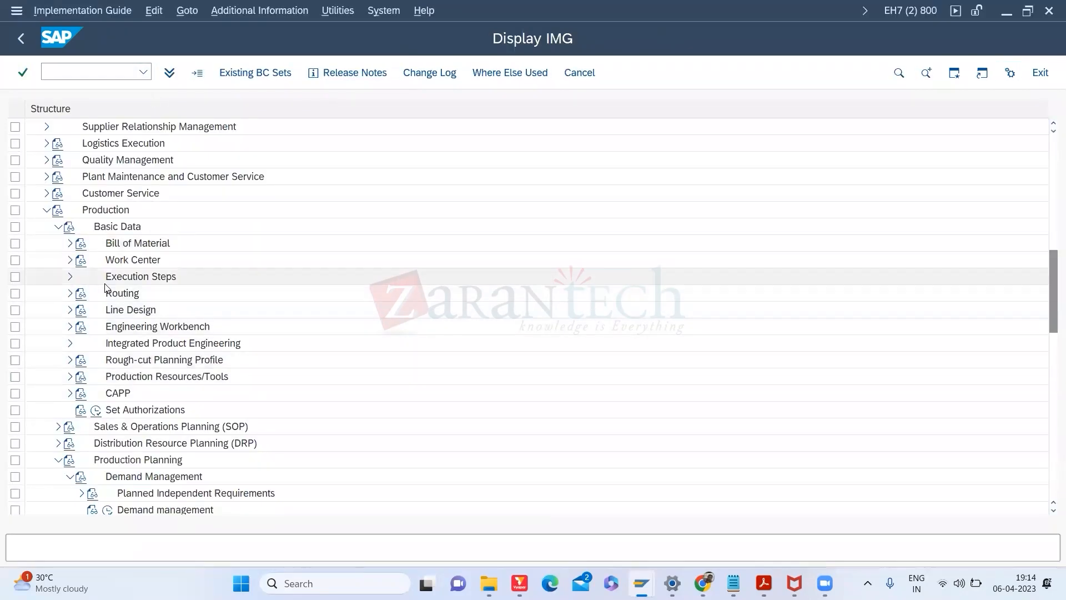
left_click(57, 228)
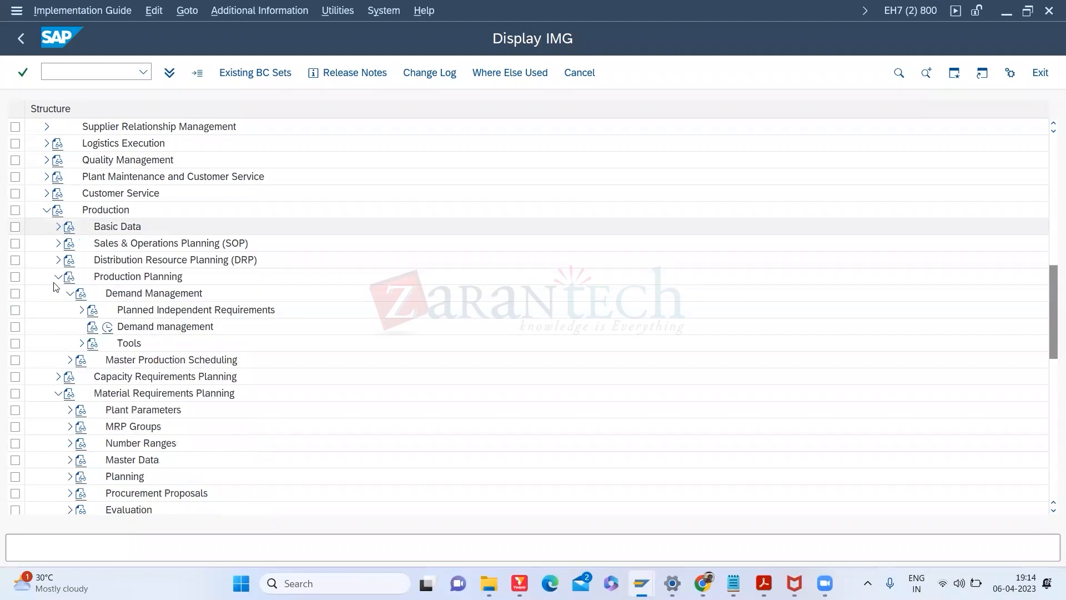
left_click(56, 244)
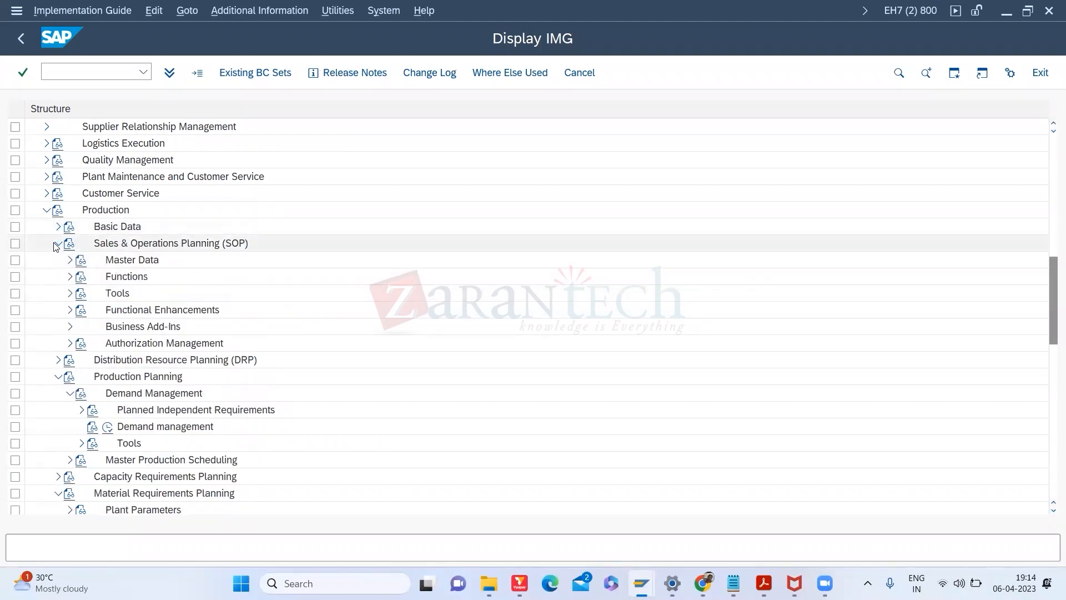
left_click(57, 243)
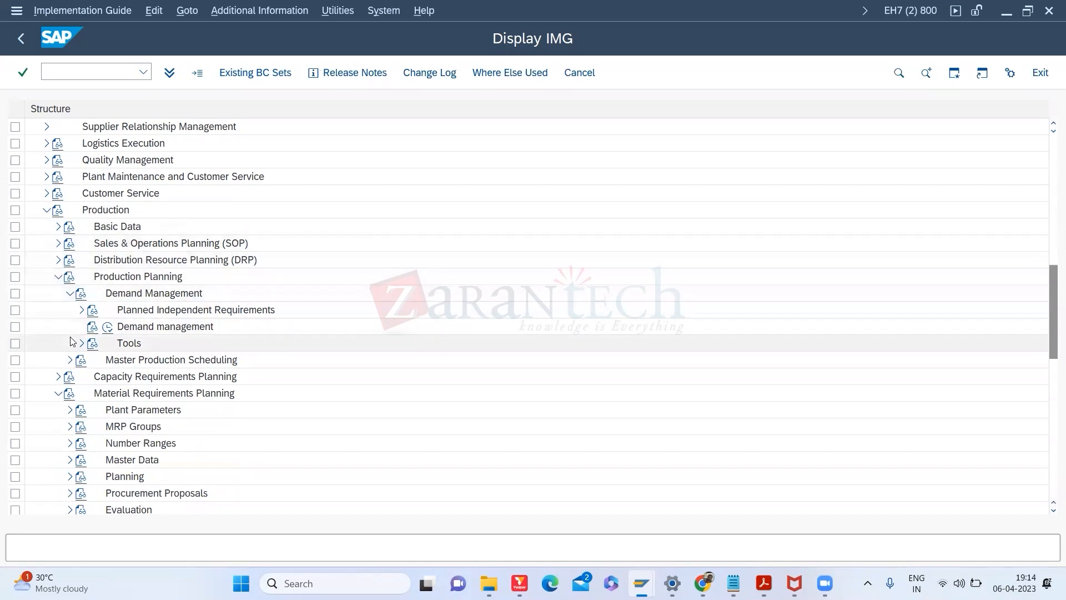
left_click(82, 311)
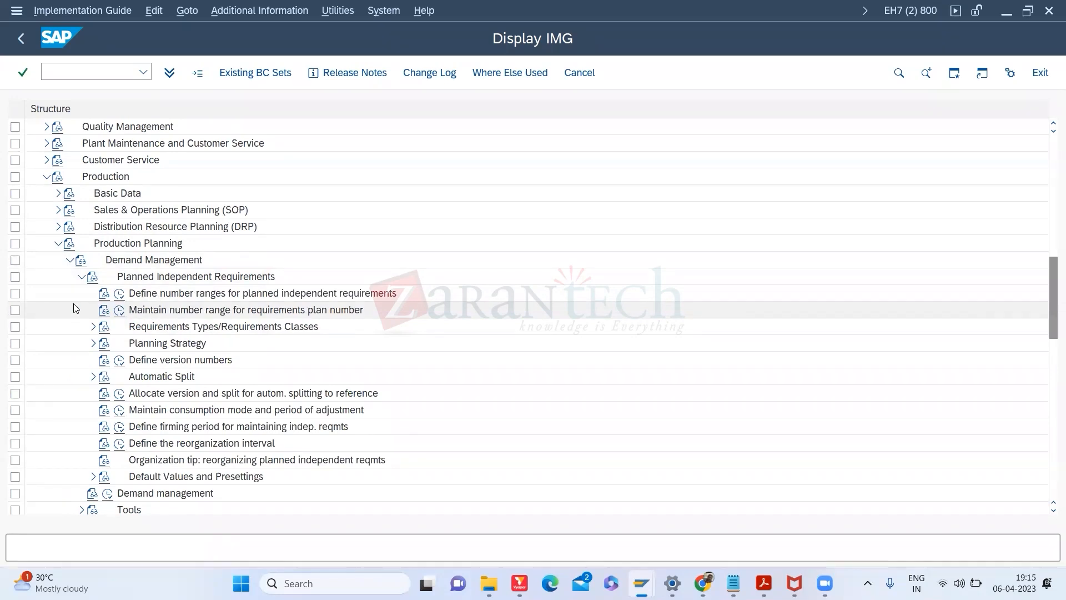
key("alt+Tab")
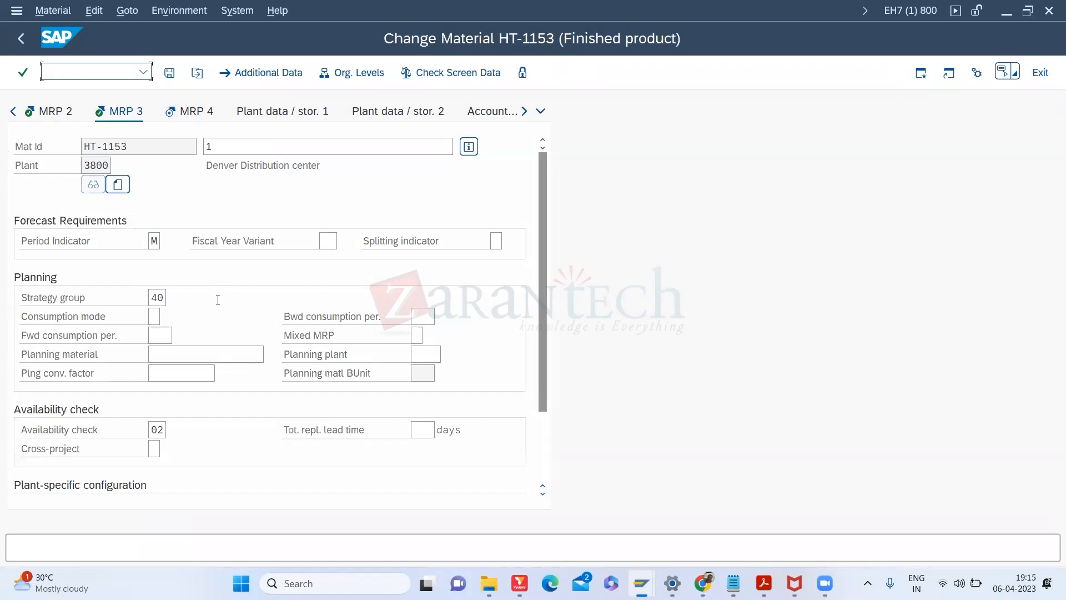
Step: Open strategy group 40's environment dialog and list all 77 planning strategy groups
left_click(153, 298)
left_click(172, 297)
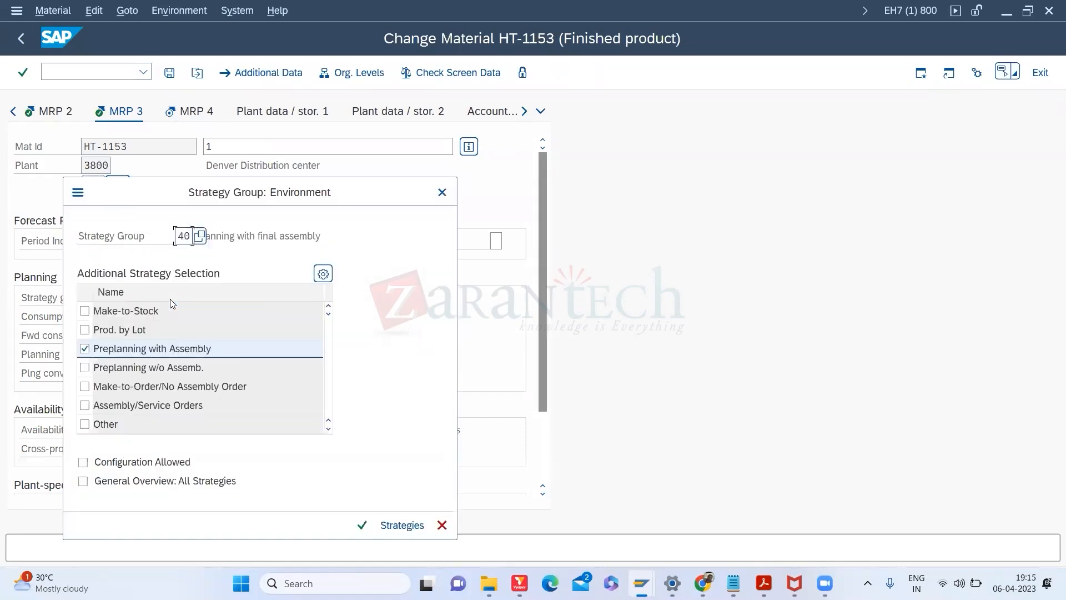
left_click(203, 239)
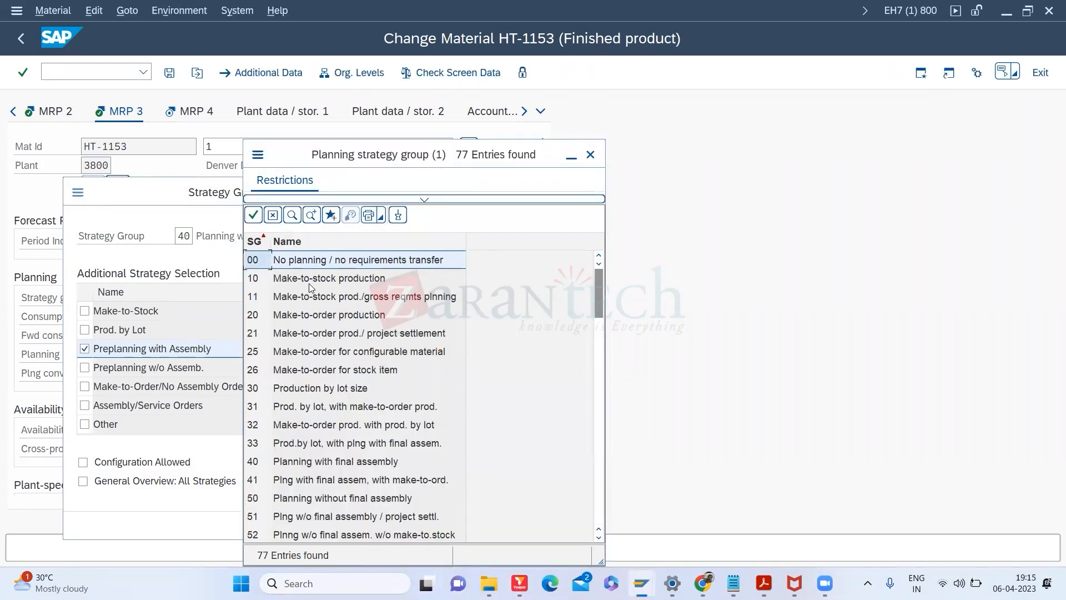
Step: Browse strategy groups 10, 30, 50, Z2 and 25 in the list
left_click(309, 284)
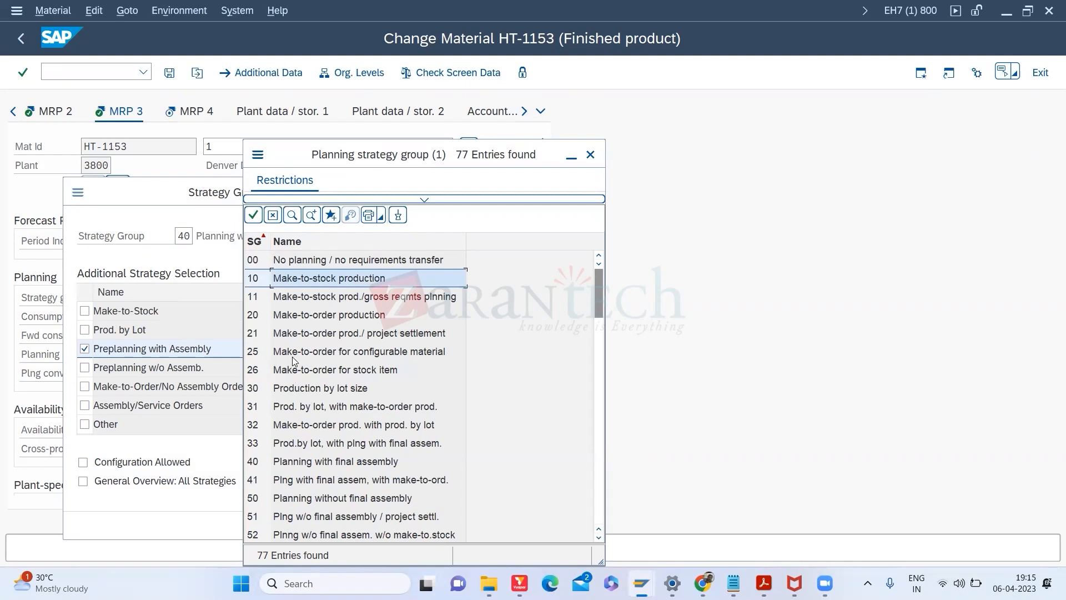
left_click(310, 395)
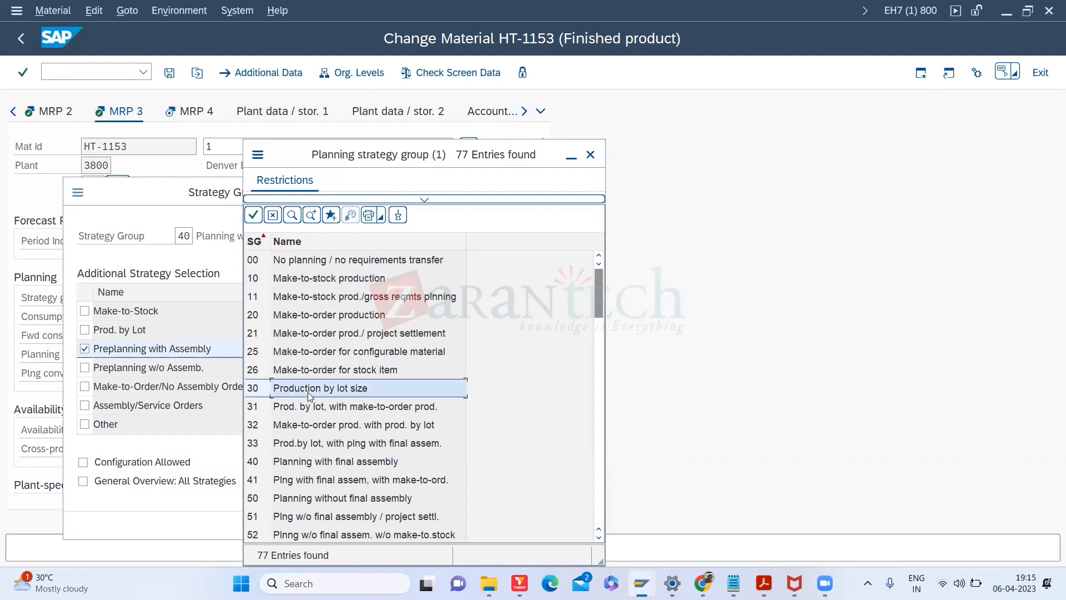
left_click(328, 501)
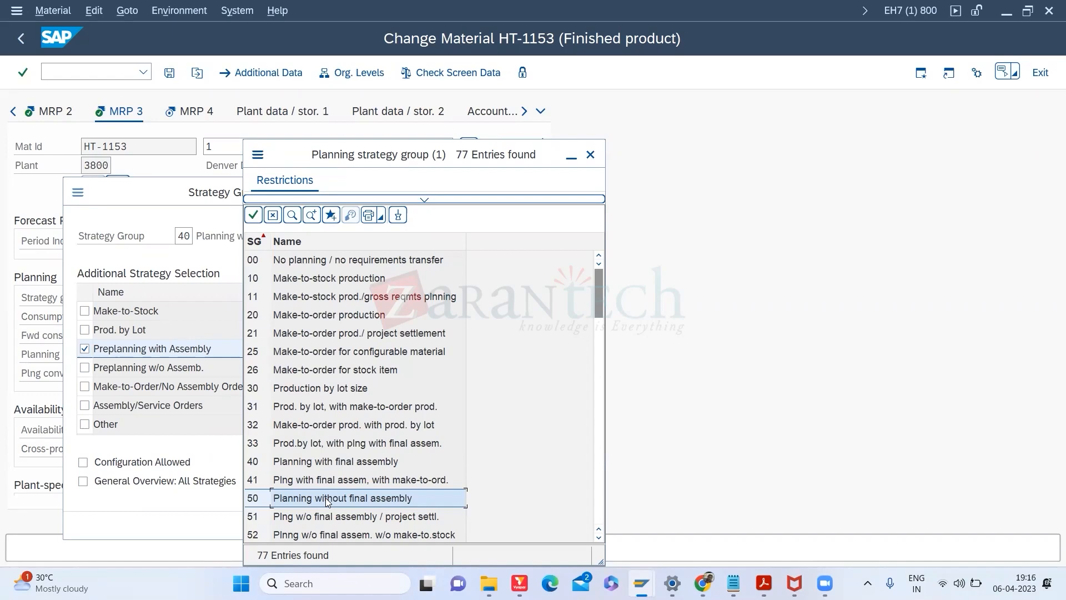
scroll(496, 386, "down", 4)
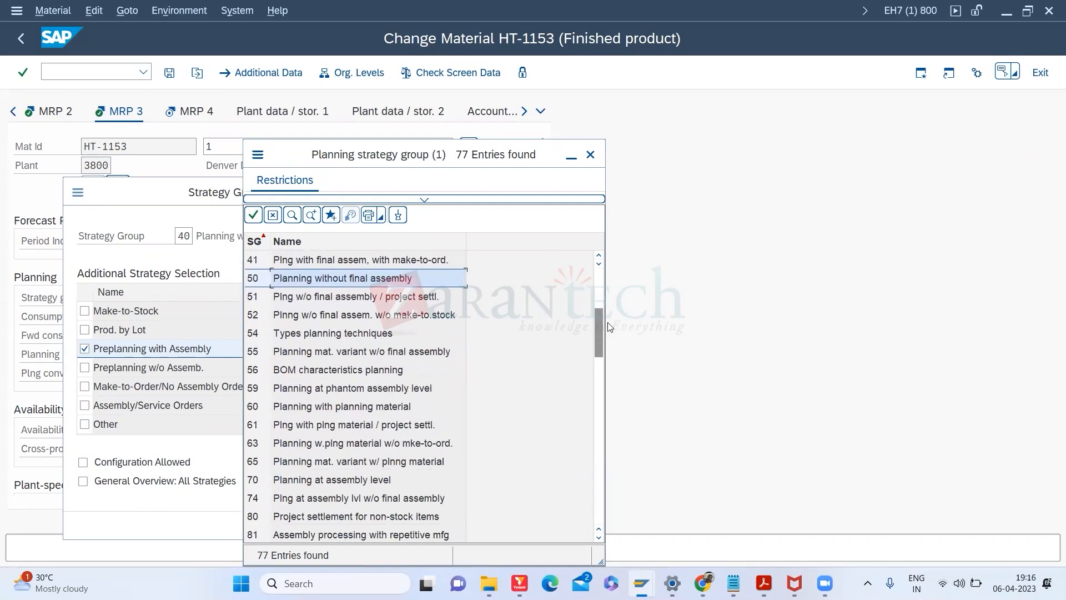
left_click_drag(599, 322, 577, 503)
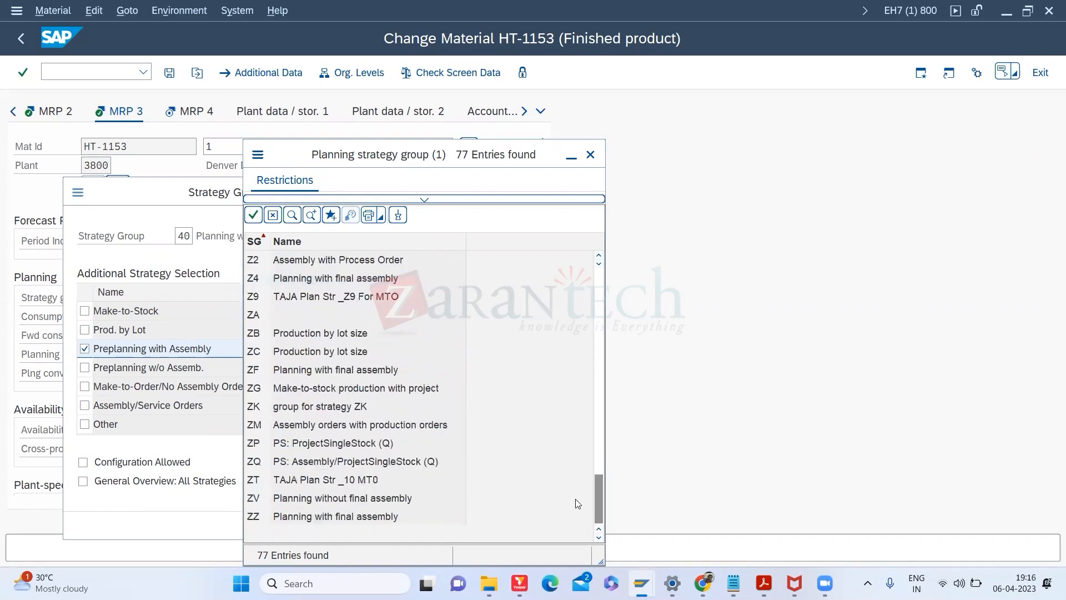
left_click(329, 261)
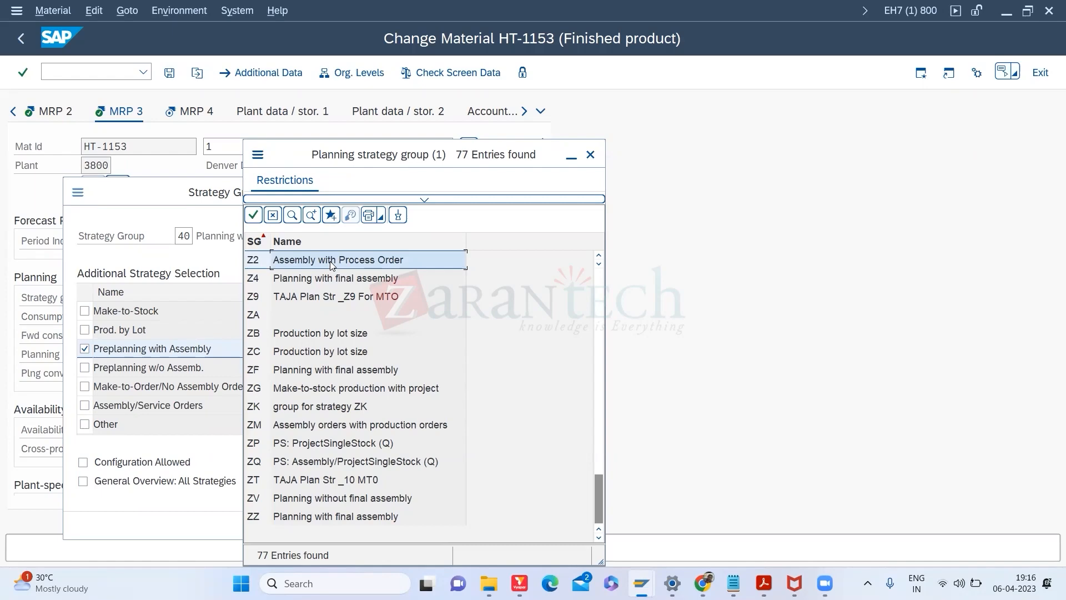
scroll(330, 261, "up", 14)
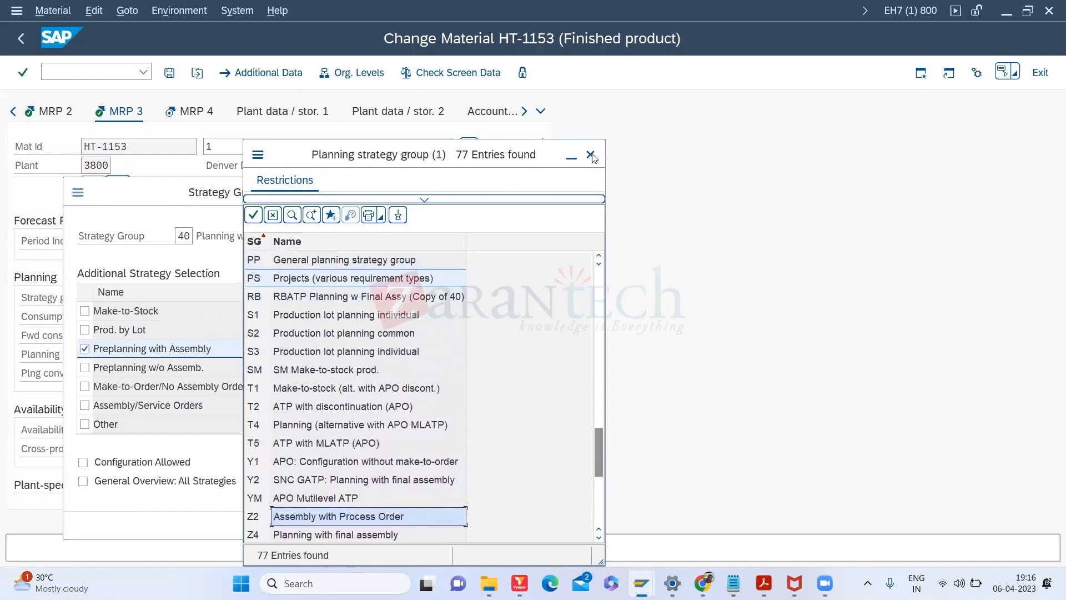
scroll(591, 258, "up", 6)
left_click(320, 348)
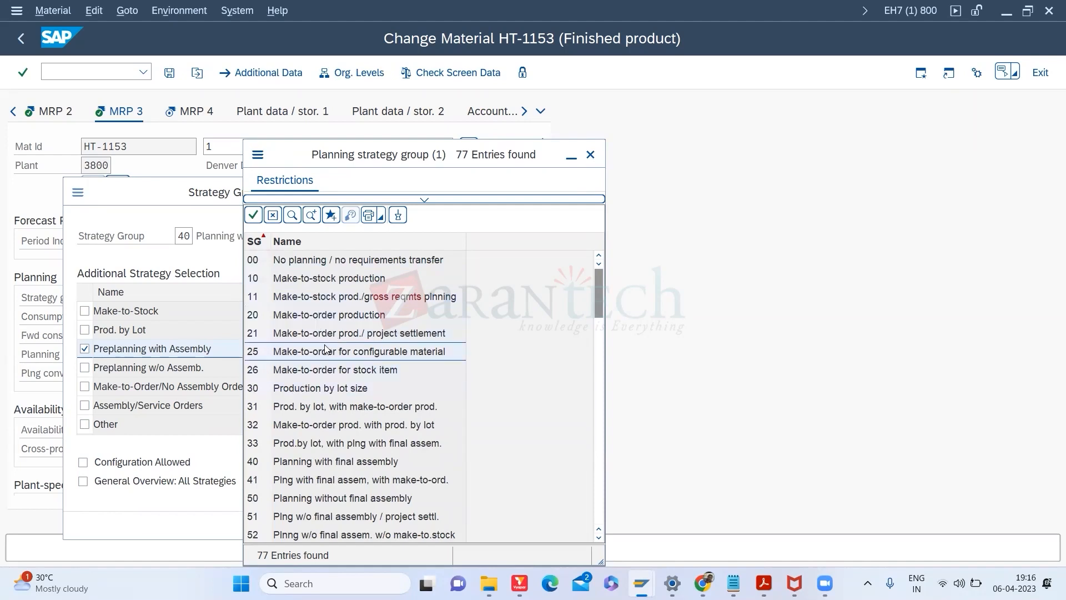
Step: Point out group 40 Planning with final assembly, then close the strategy group list
left_click(323, 468)
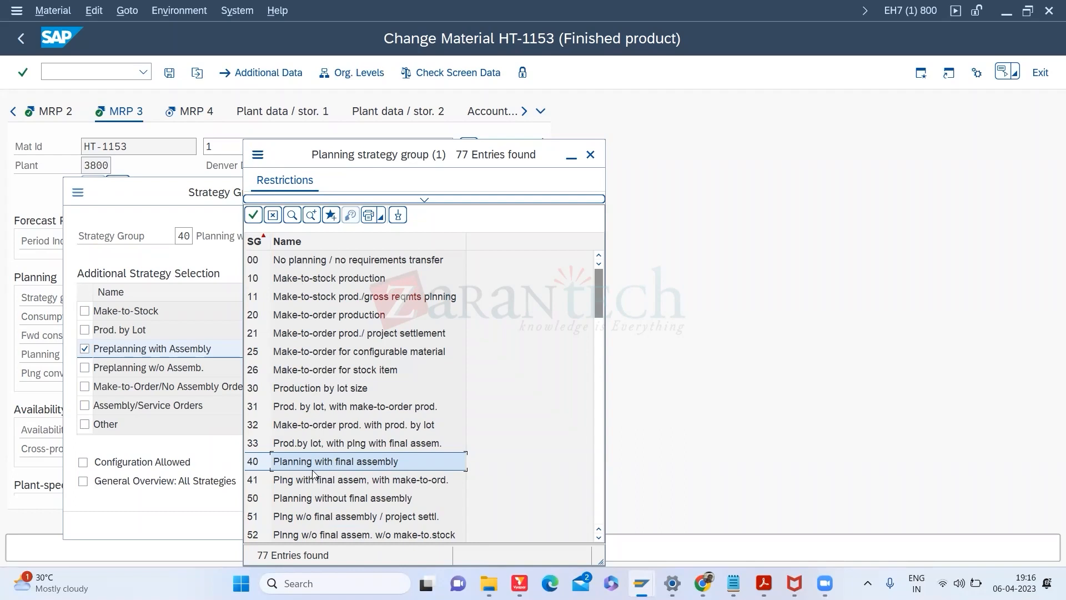
left_click(590, 155)
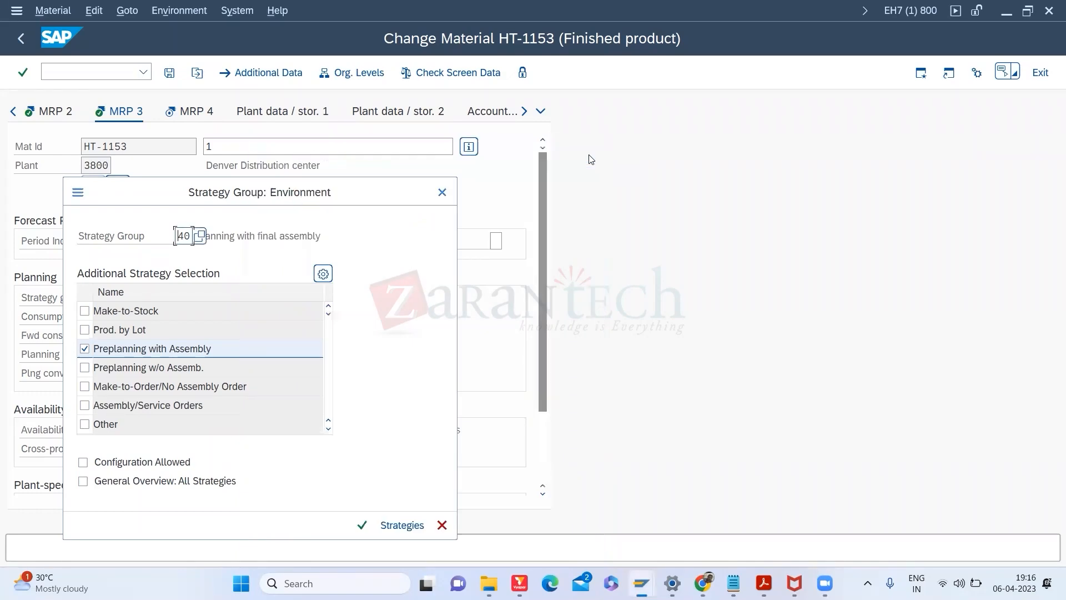
Step: Return to the IMG guide and expand SOP, then open and re-collapse its Master Data branch
key("alt+Tab")
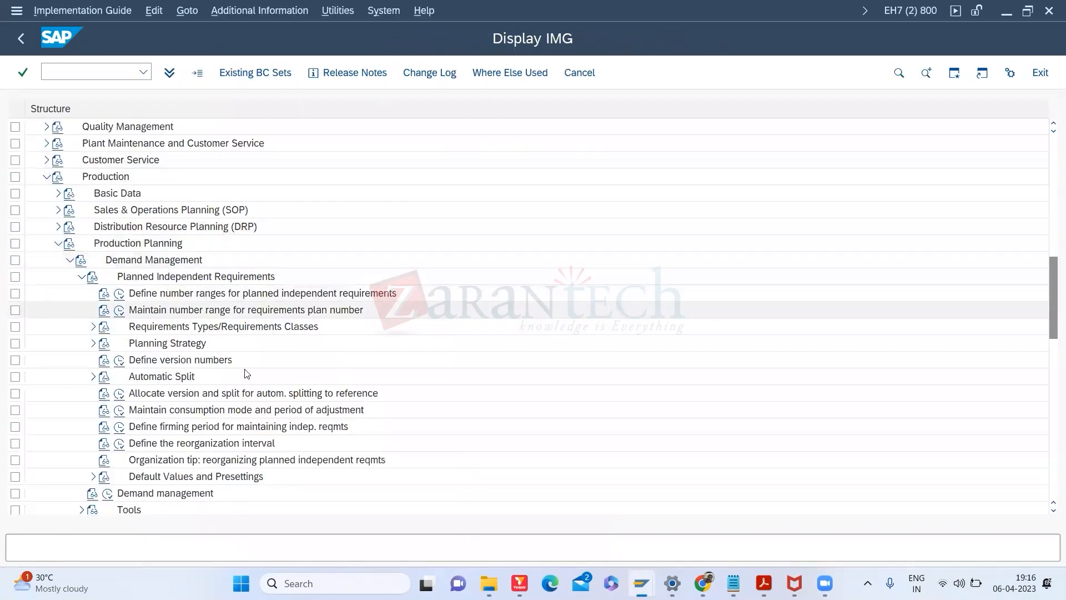
left_click(57, 210)
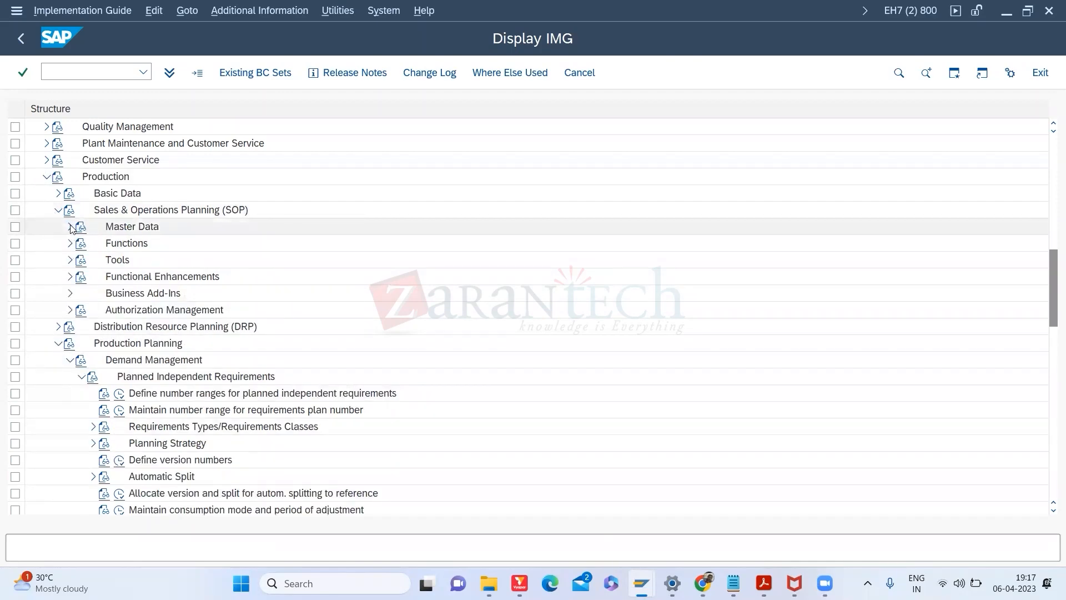
left_click(70, 228)
left_click(70, 227)
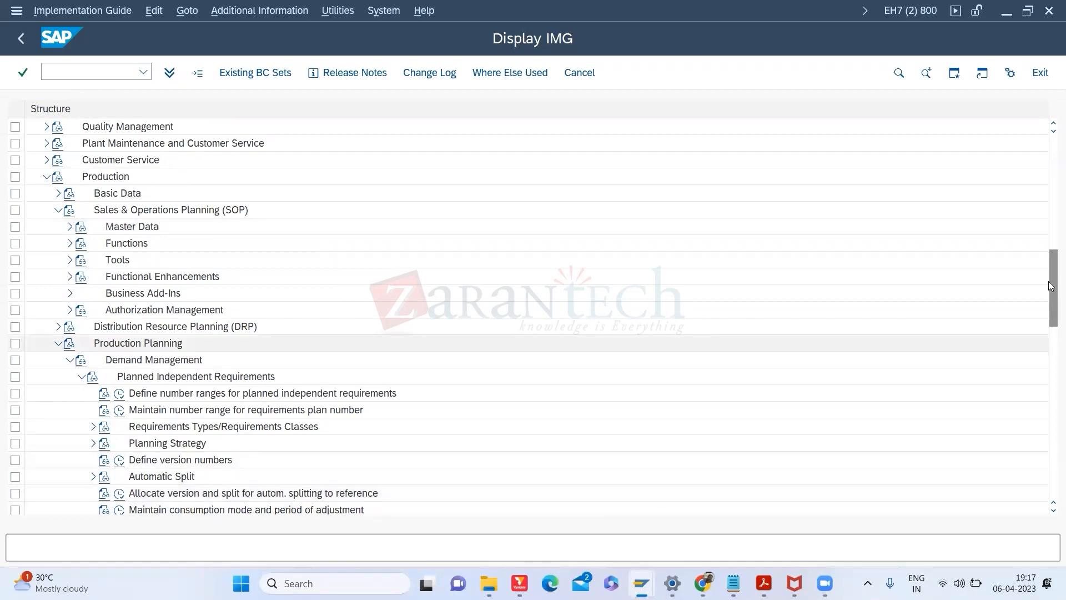
Step: Expand the MRP Master Data and Plant Parameters branches of the IMG tree
left_click_drag(1053, 286, 1047, 348)
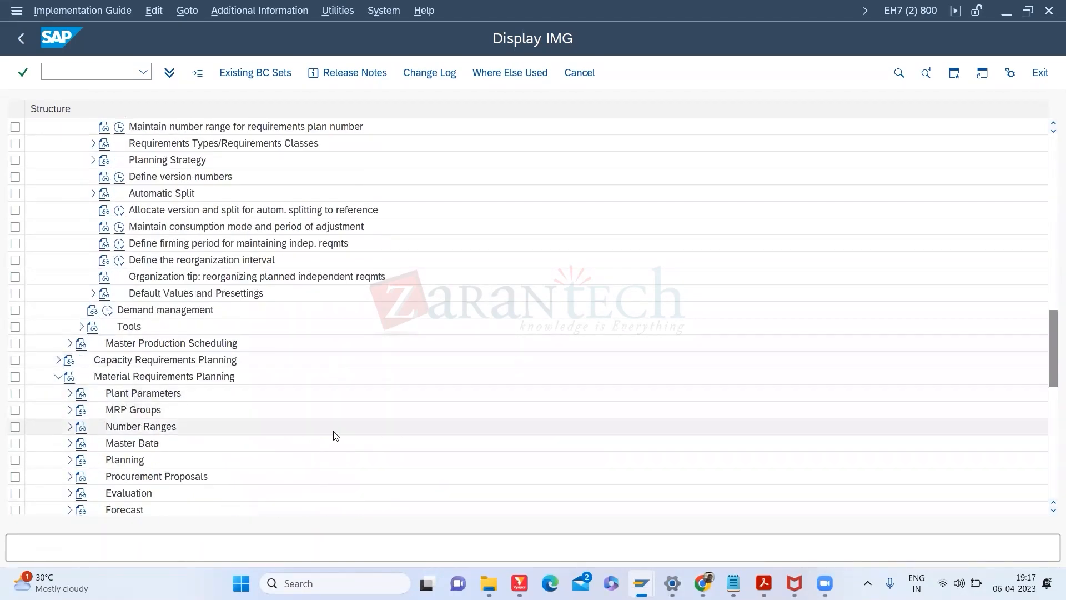
left_click(70, 442)
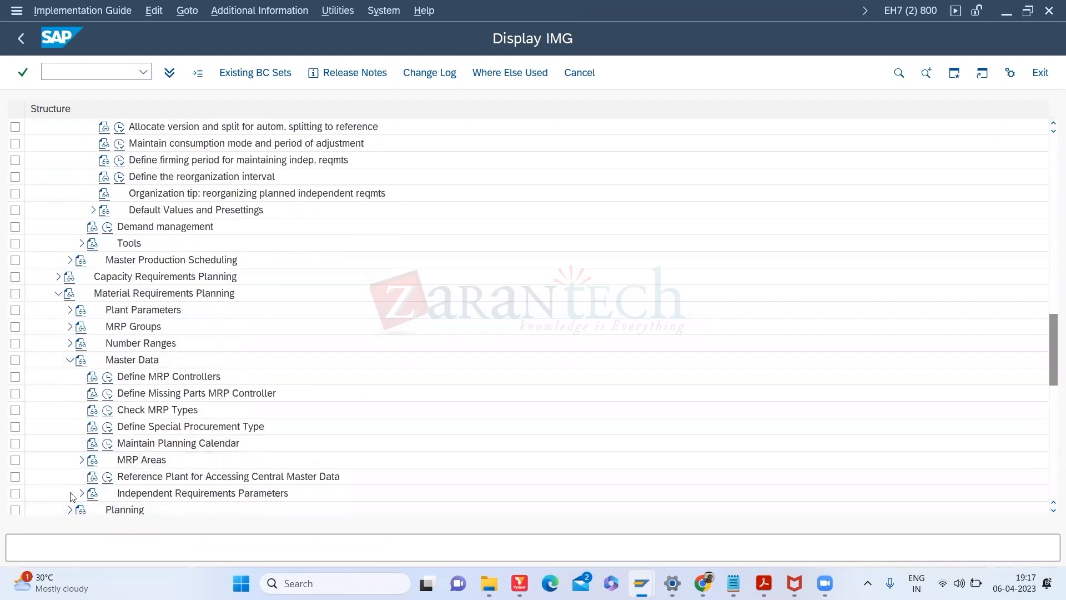
left_click(69, 311)
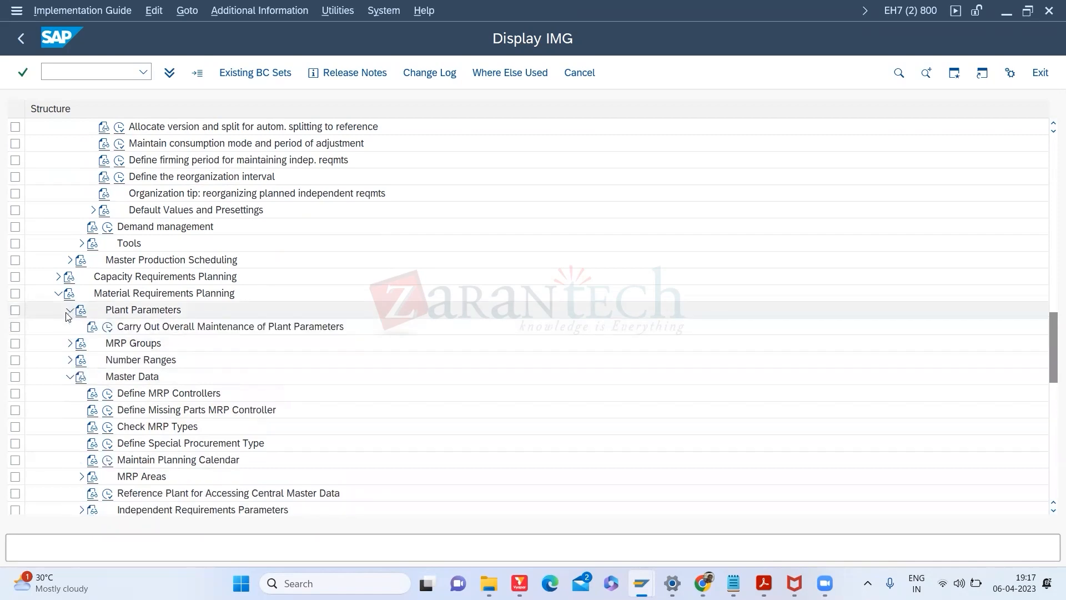
key("ctrl+f")
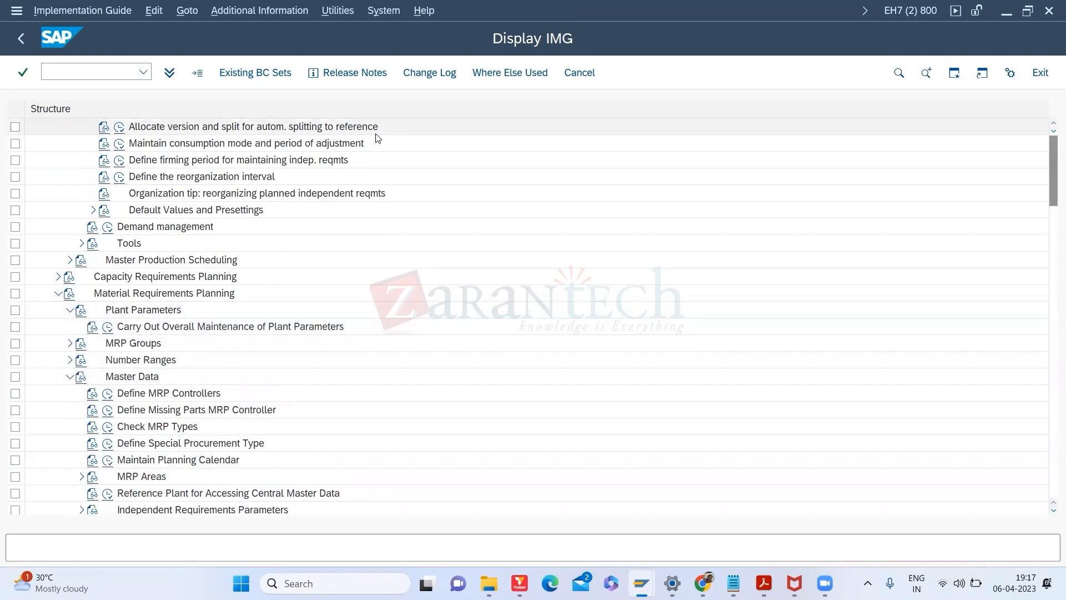
Step: Search the IMG structure for 'AVAILBLITY CHECK', which is reported as not found
type("AVAIL")
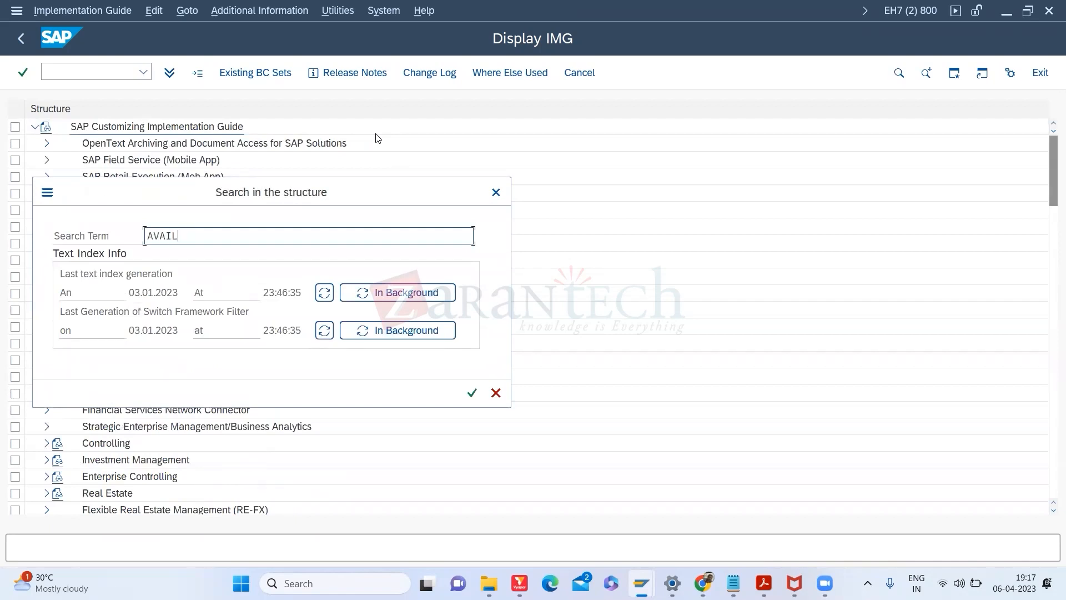
type("BLITY CHECK")
key("Return")
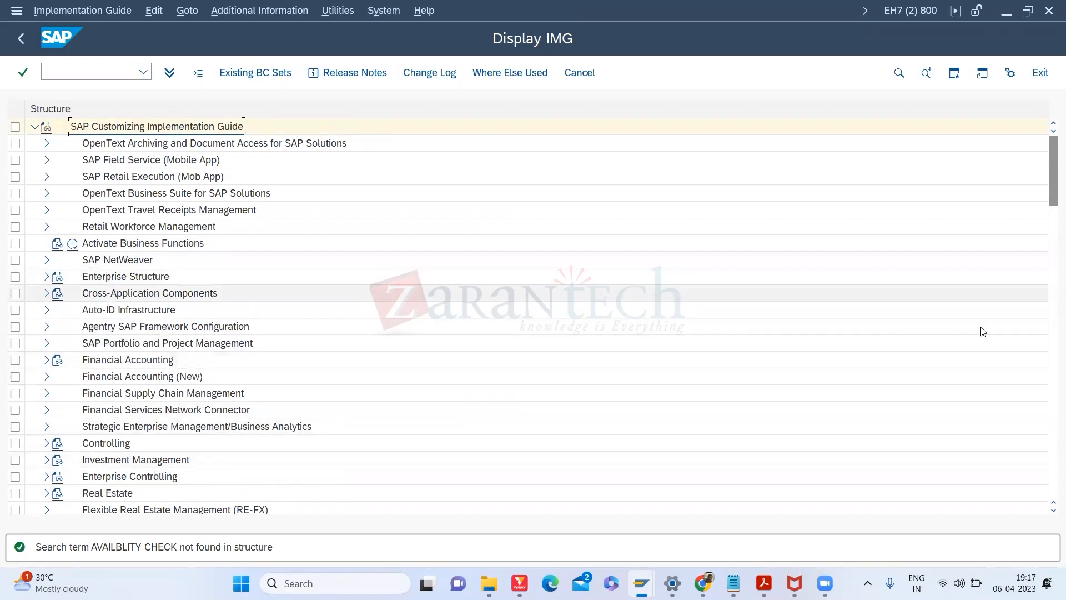
scroll(1051, 264, "down", 8)
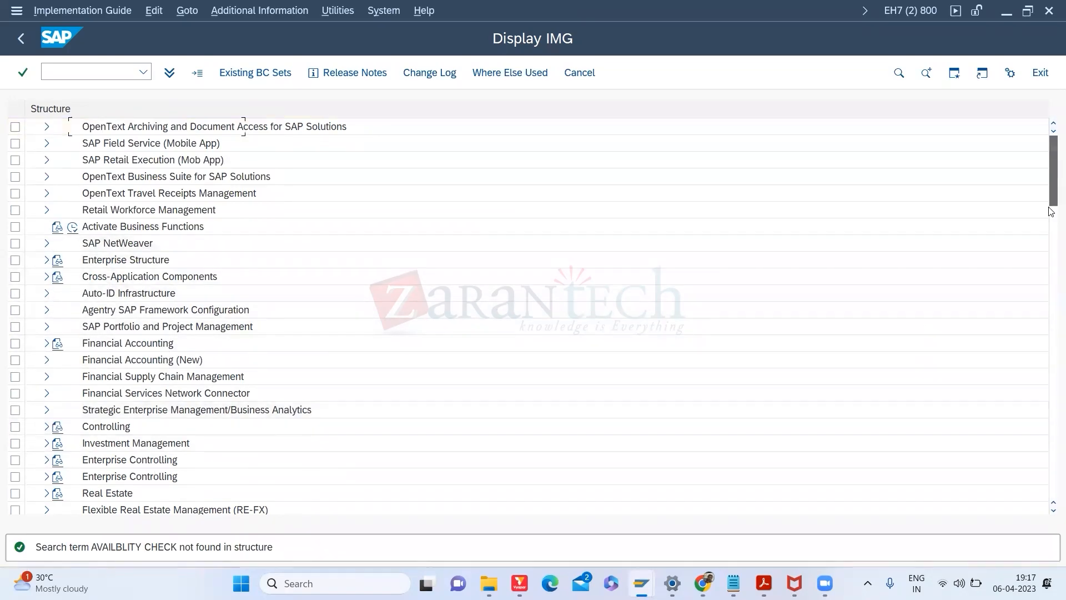
Step: Expand Planning Strategy and MRP Planning to list activities like MRP Calculation and Lot-Size Calculation
left_click_drag(1045, 255, 1045, 308)
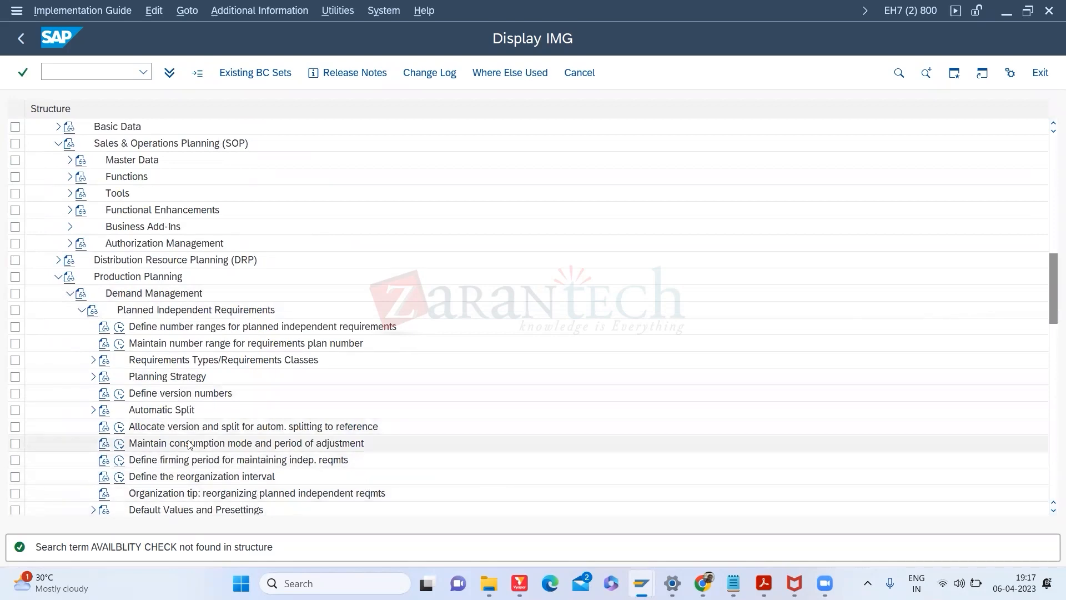
left_click(93, 377)
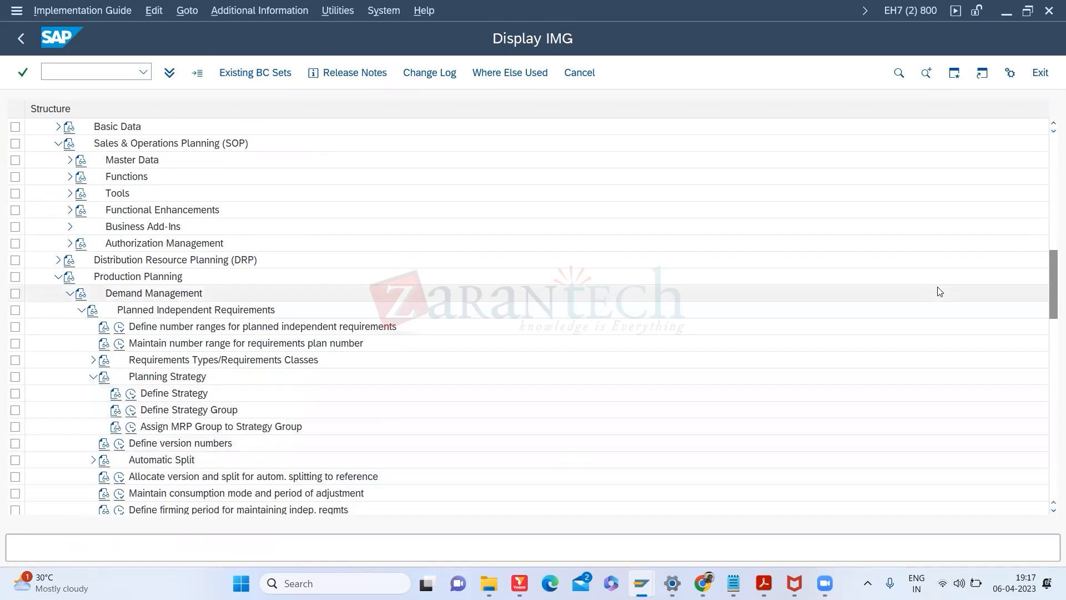
left_click_drag(1051, 291, 1051, 354)
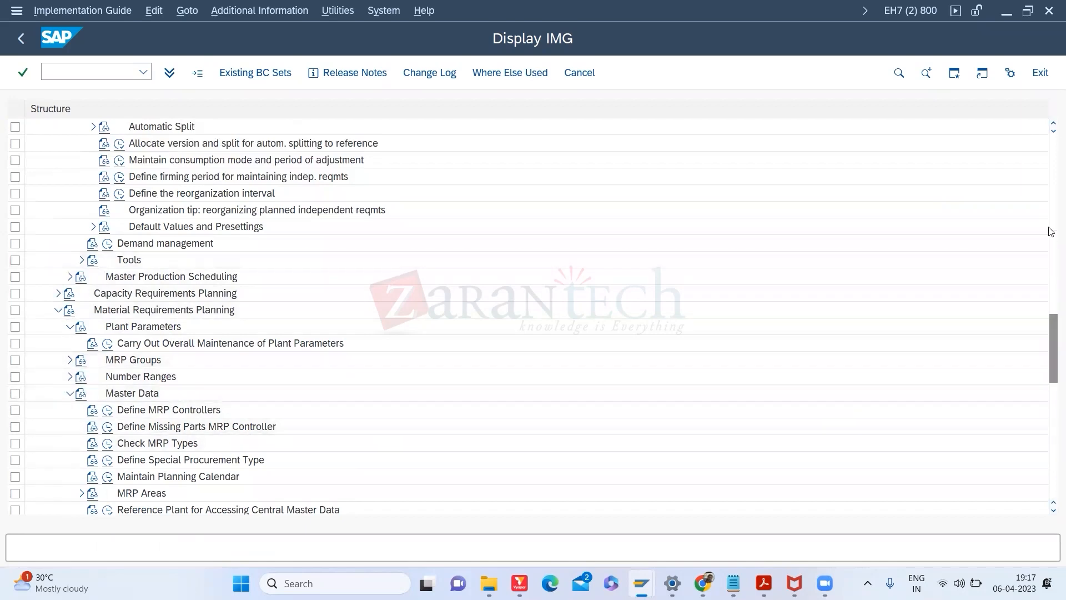
left_click_drag(1051, 321, 1051, 348)
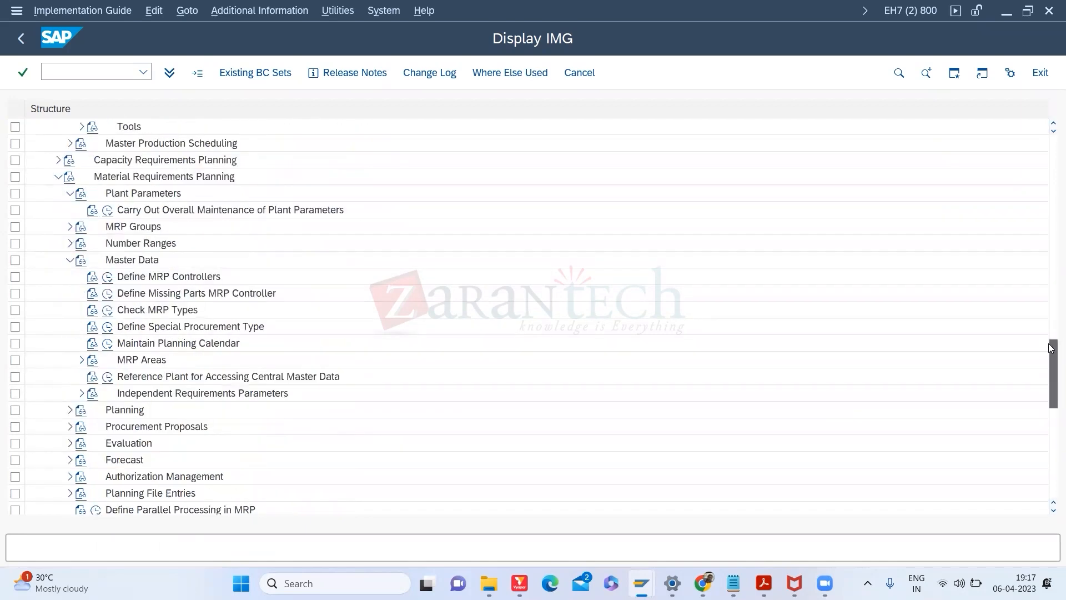
left_click(69, 411)
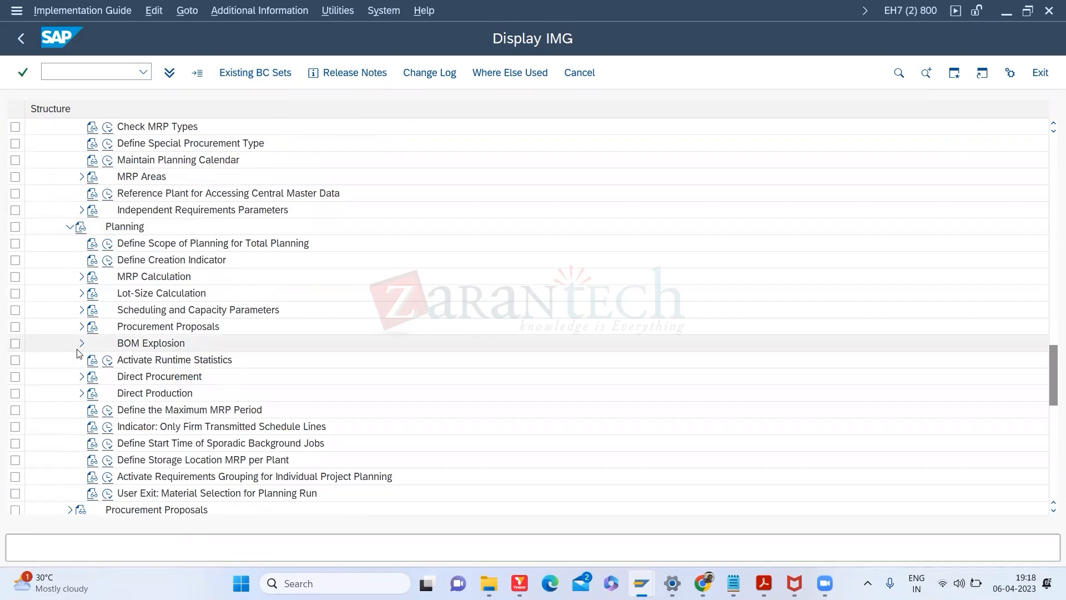
left_click(81, 277)
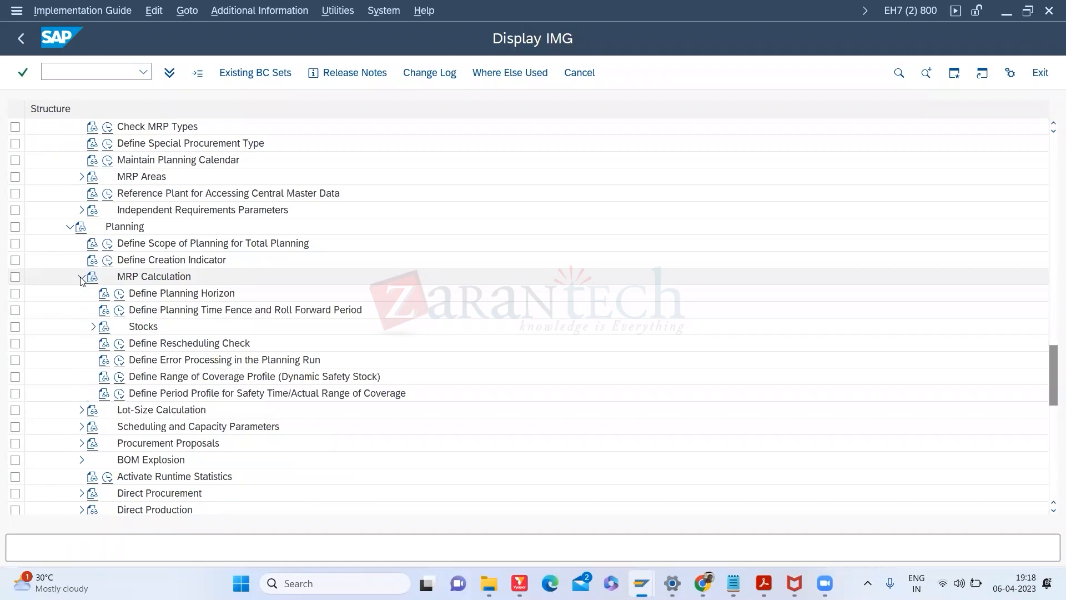
left_click(81, 278)
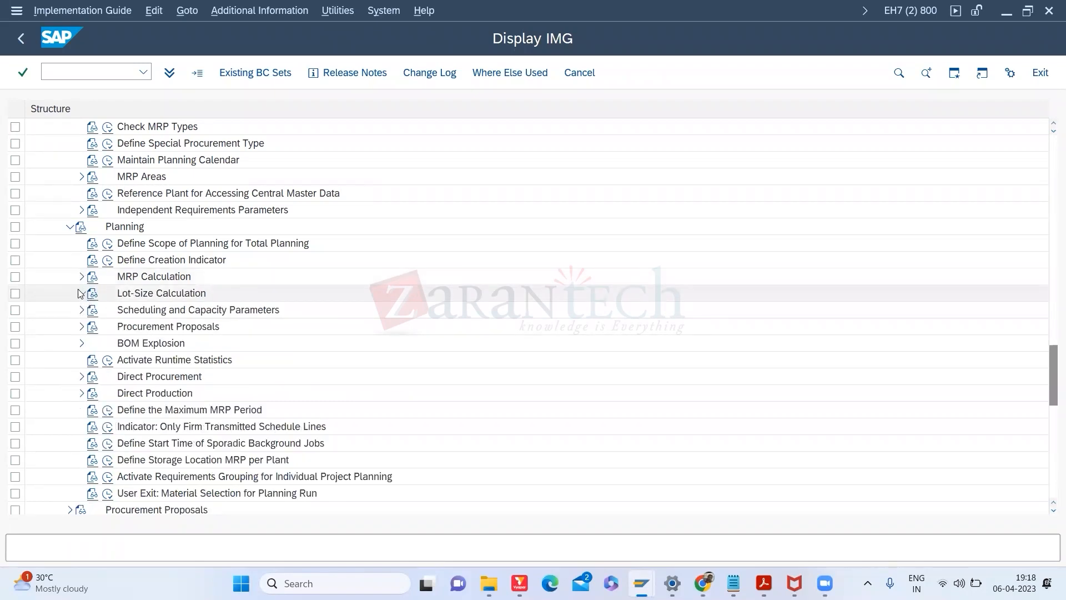
left_click(81, 293)
left_click(81, 293)
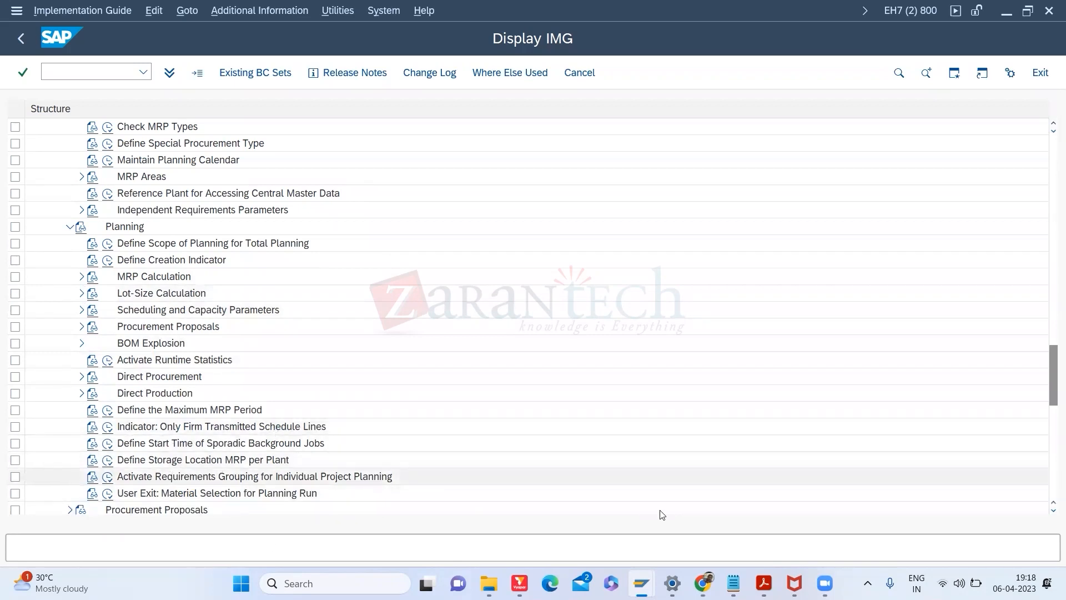
left_click_drag(1052, 358, 1051, 387)
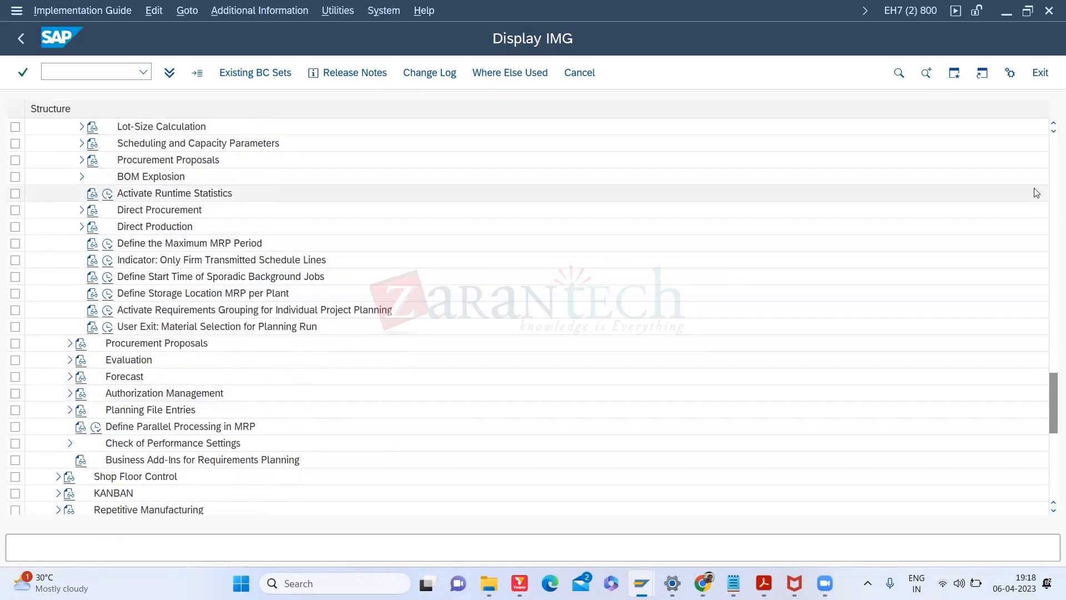
left_click(1052, 195)
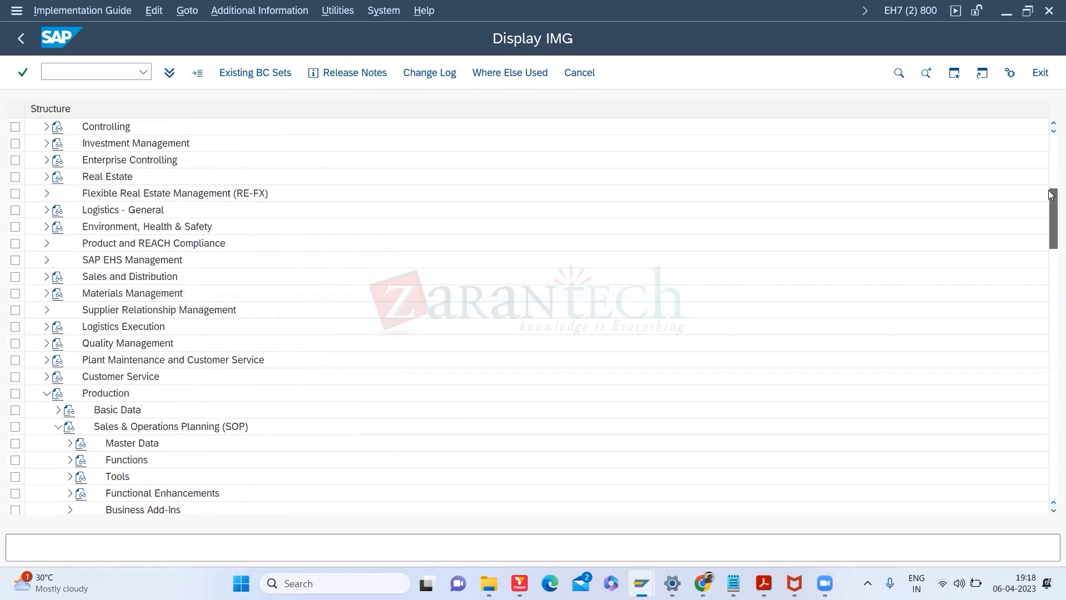
left_click_drag(1051, 193, 1050, 190)
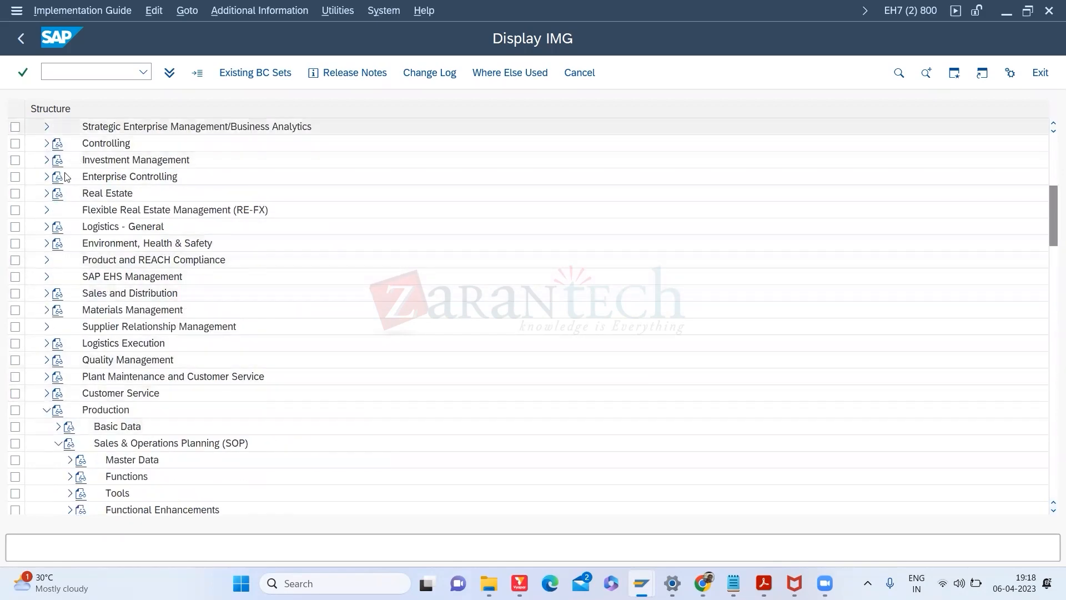
left_click_drag(1051, 195, 1052, 146)
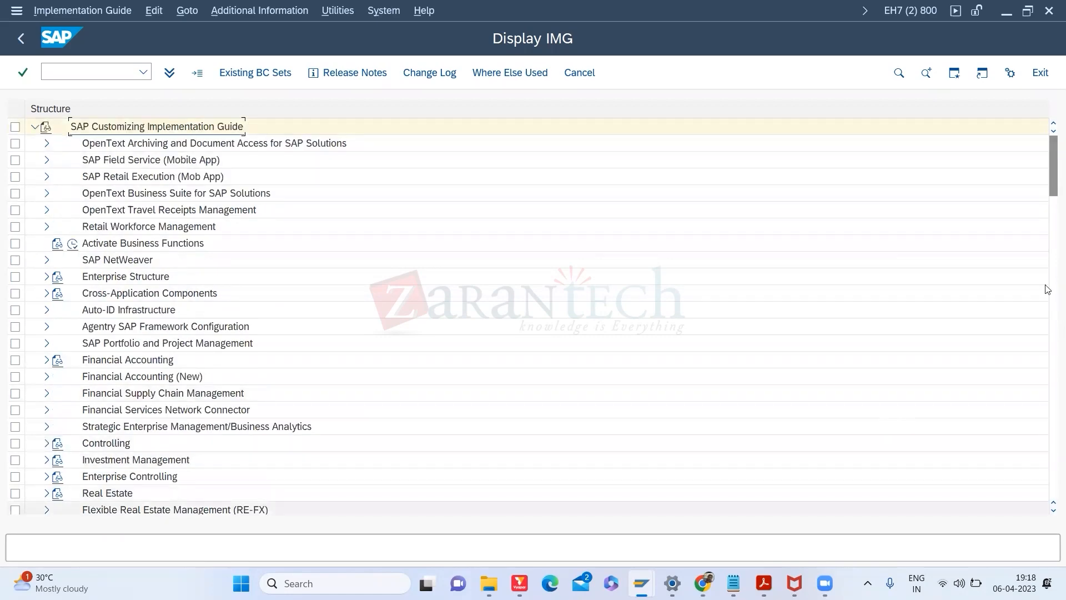
scroll(240, 124, "down", 10)
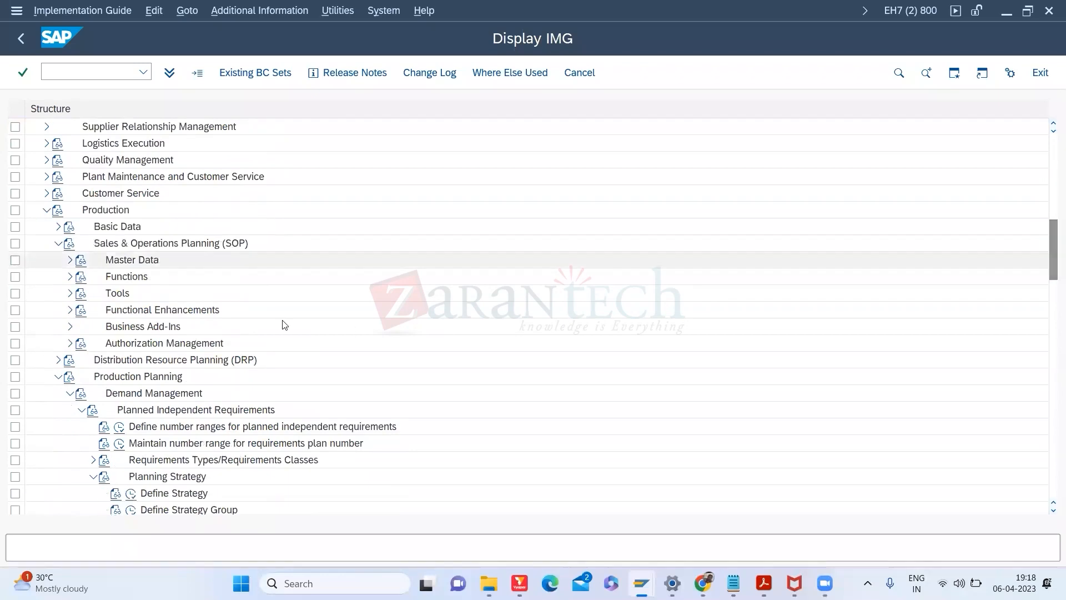
Step: Collapse the Sales & Operations Planning and Production branches of the IMG tree
left_click(58, 243)
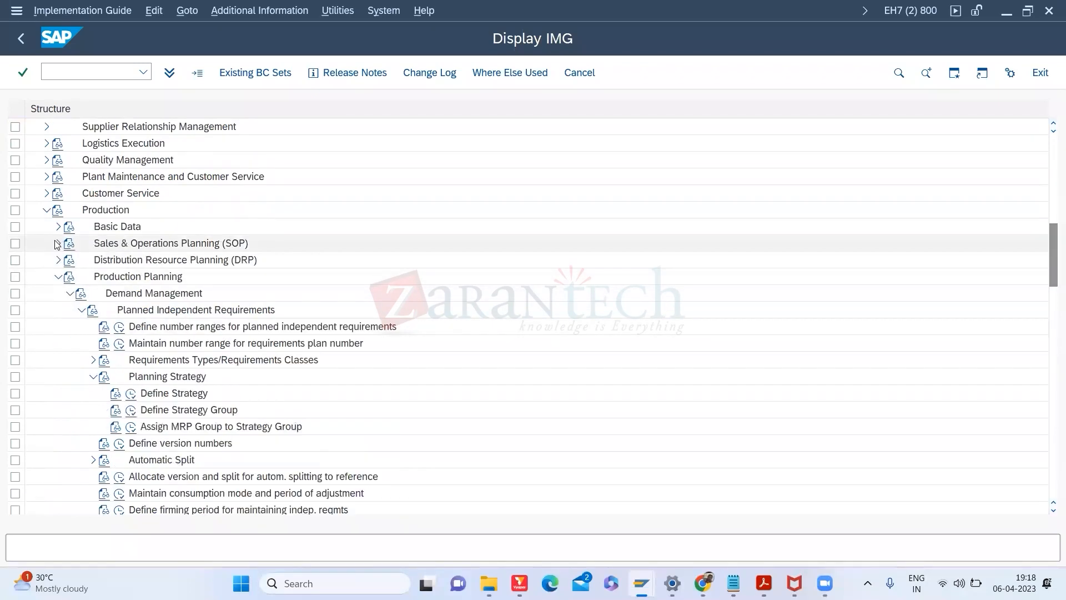
left_click(47, 211)
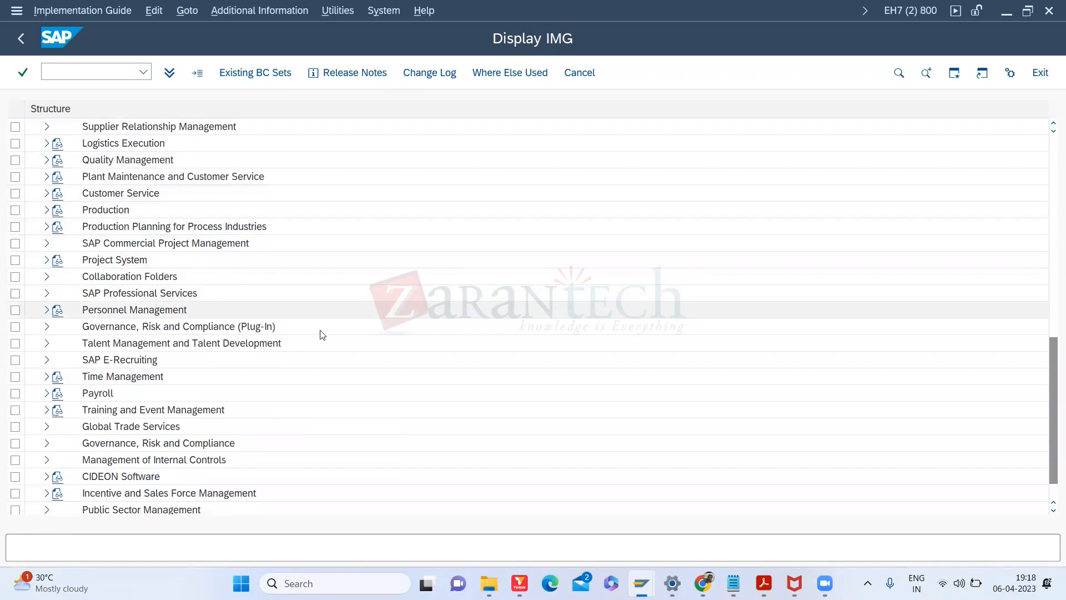
left_click(119, 360)
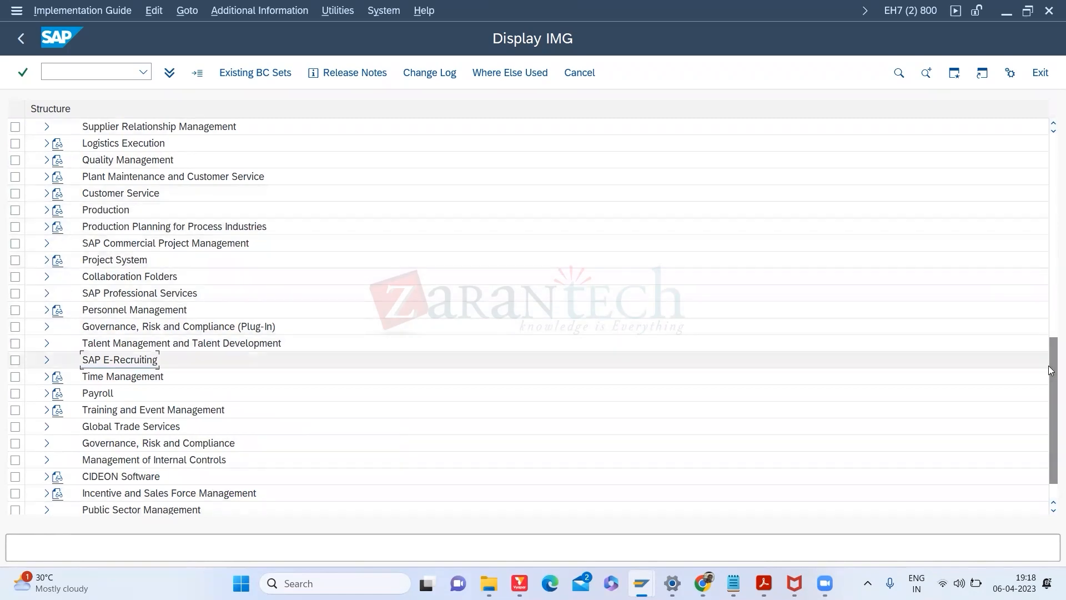
left_click_drag(1051, 366, 1048, 324)
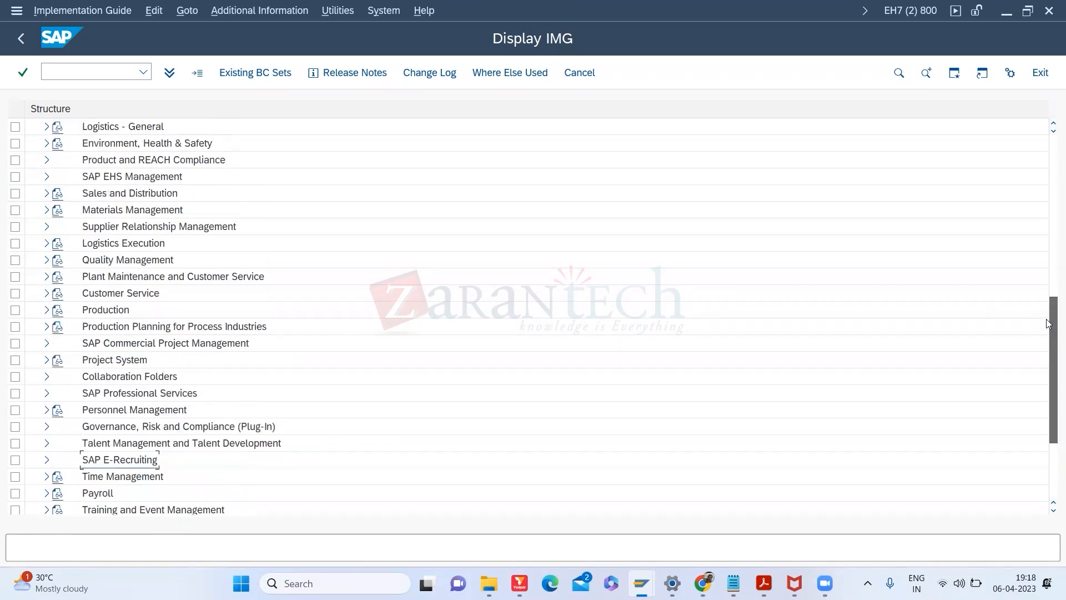
Step: Expand Sales and Distribution > Basic Functions > Availability Check > ATP Logic and run Define Checking Groups
left_click(47, 194)
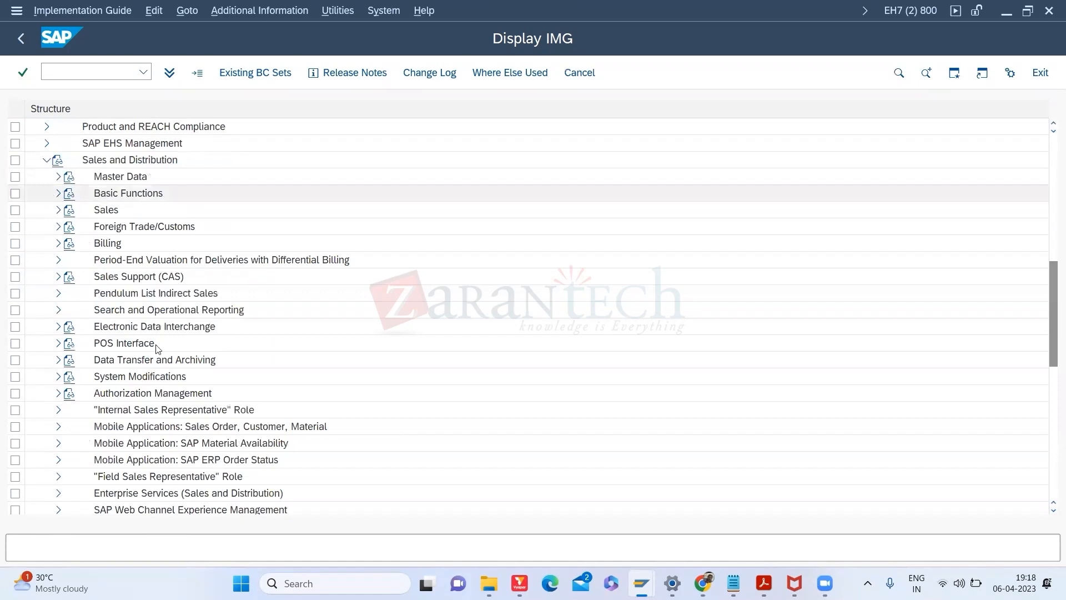
left_click(58, 195)
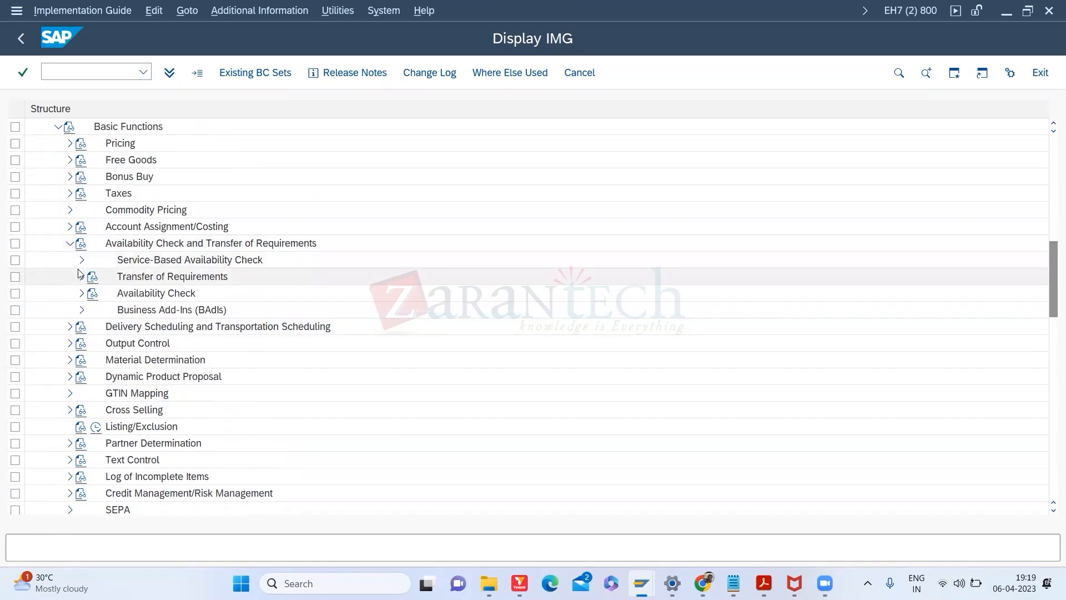
left_click(82, 293)
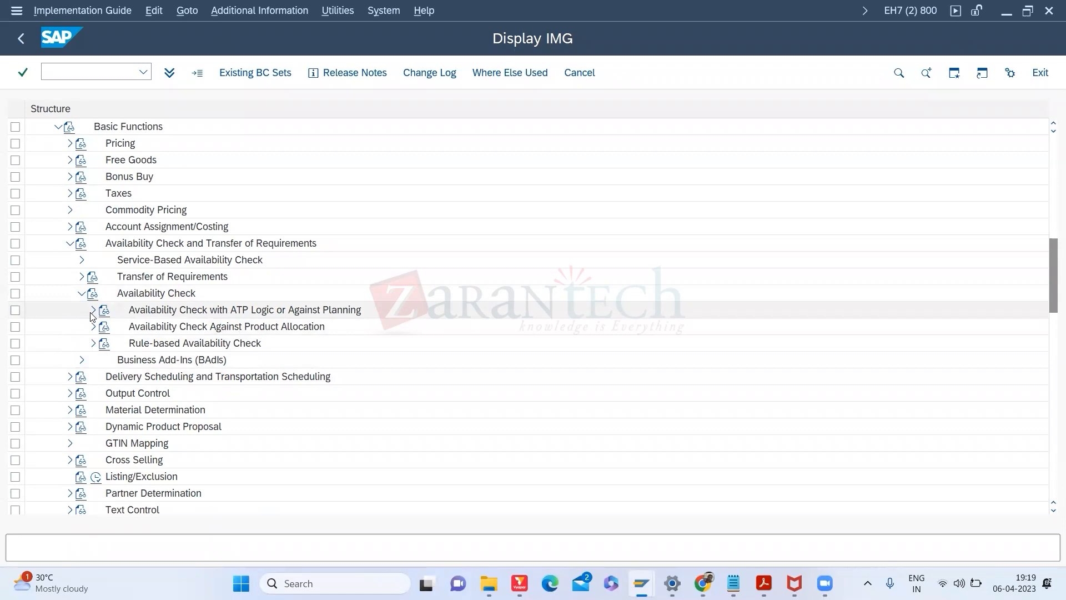
left_click(92, 309)
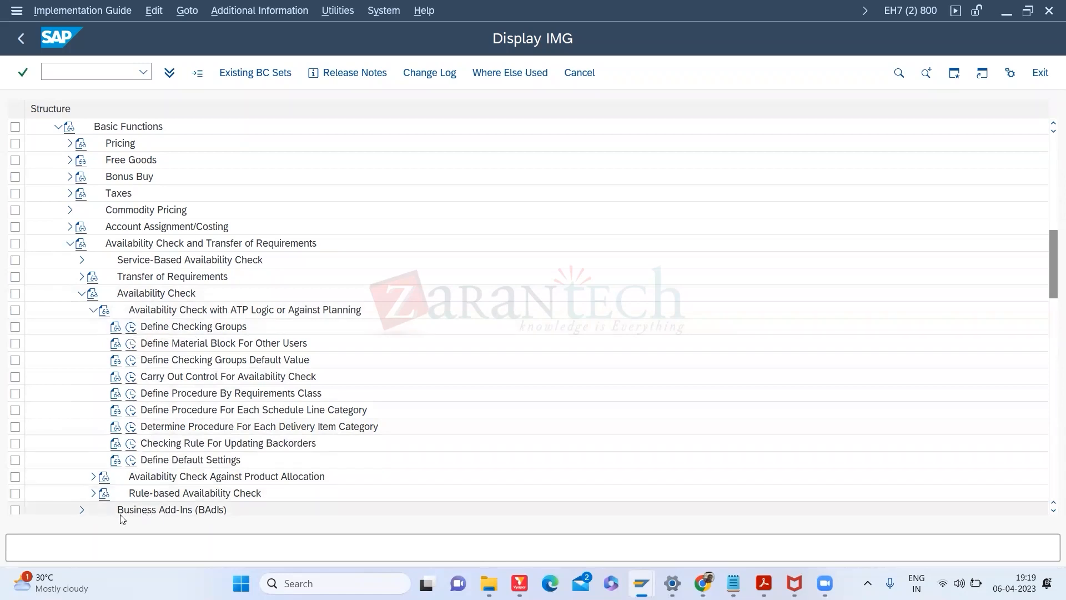
left_click(132, 330)
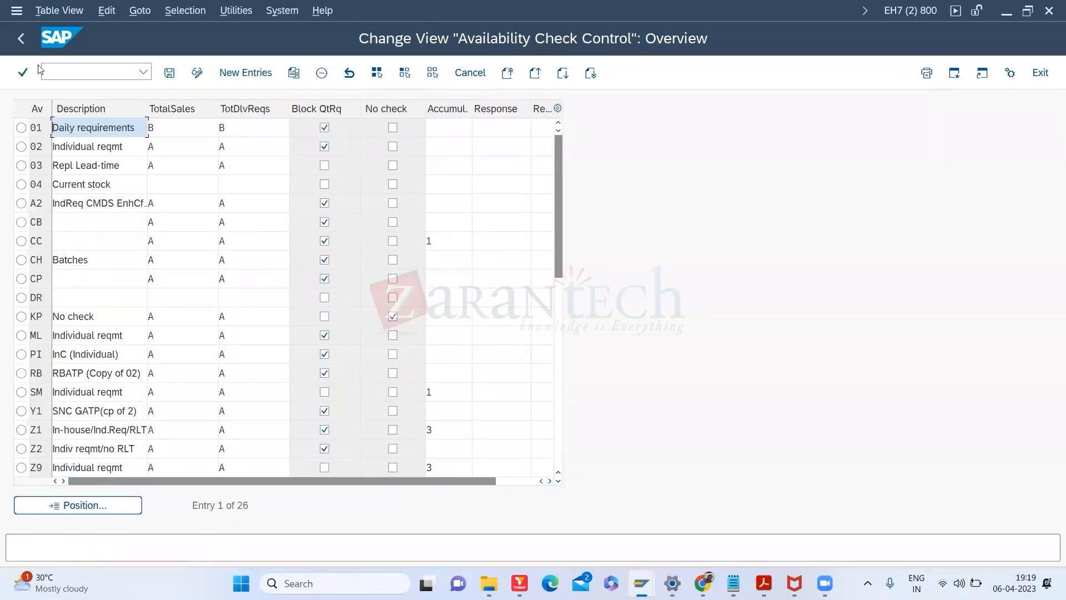
Step: Go back to the IMG tree and run Carry Out Control For Availability Check, showing 116 entries
left_click(23, 39)
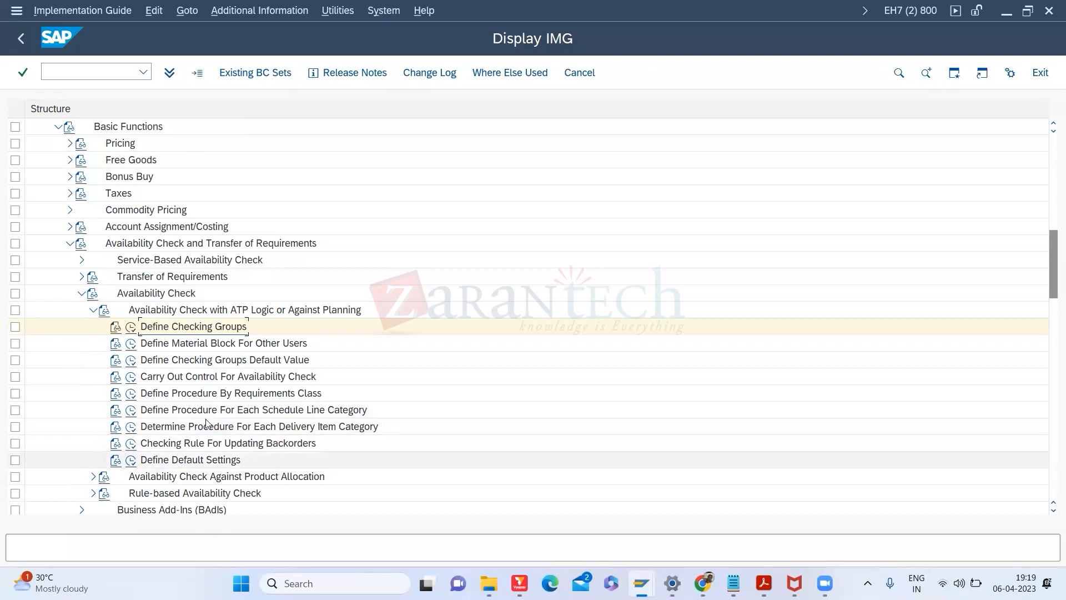
left_click(132, 378)
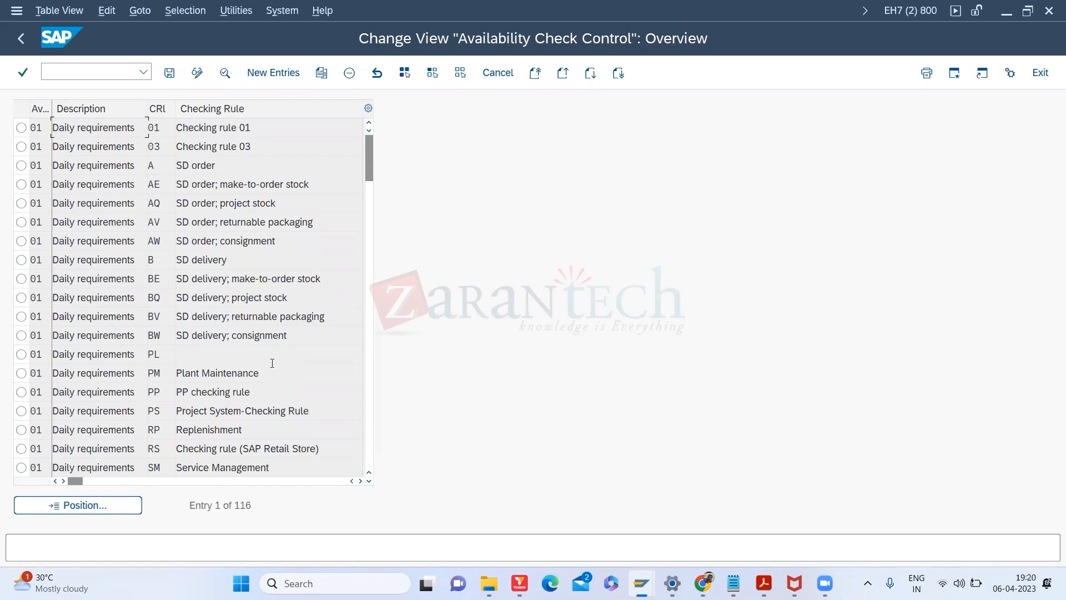
Step: Page down and open details for group 02 Individual reqmt with checking rule A SD order
left_click(370, 421)
left_click(372, 426)
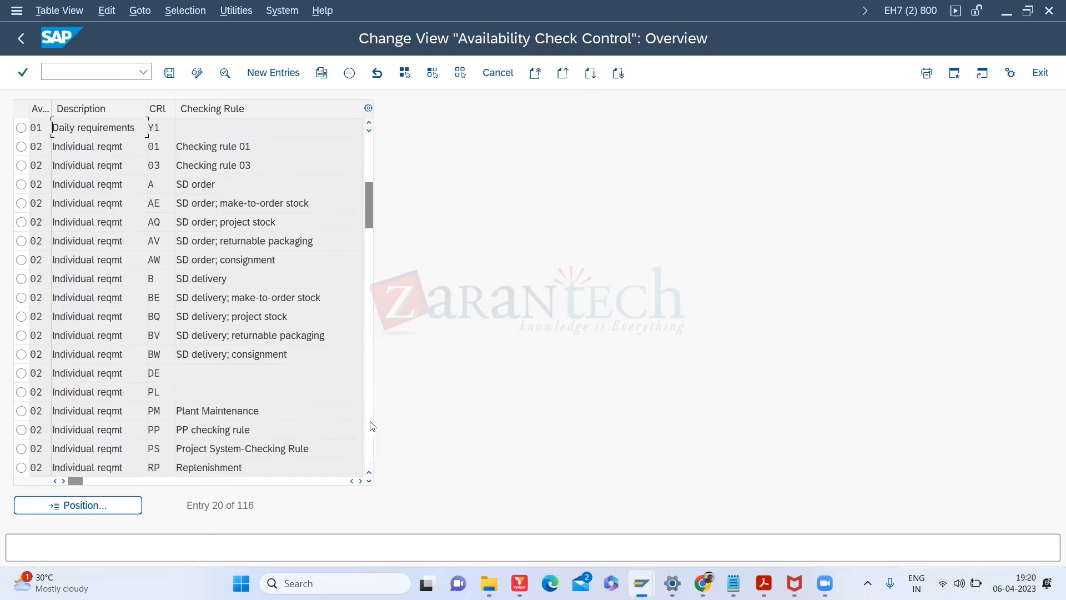
left_click(72, 189)
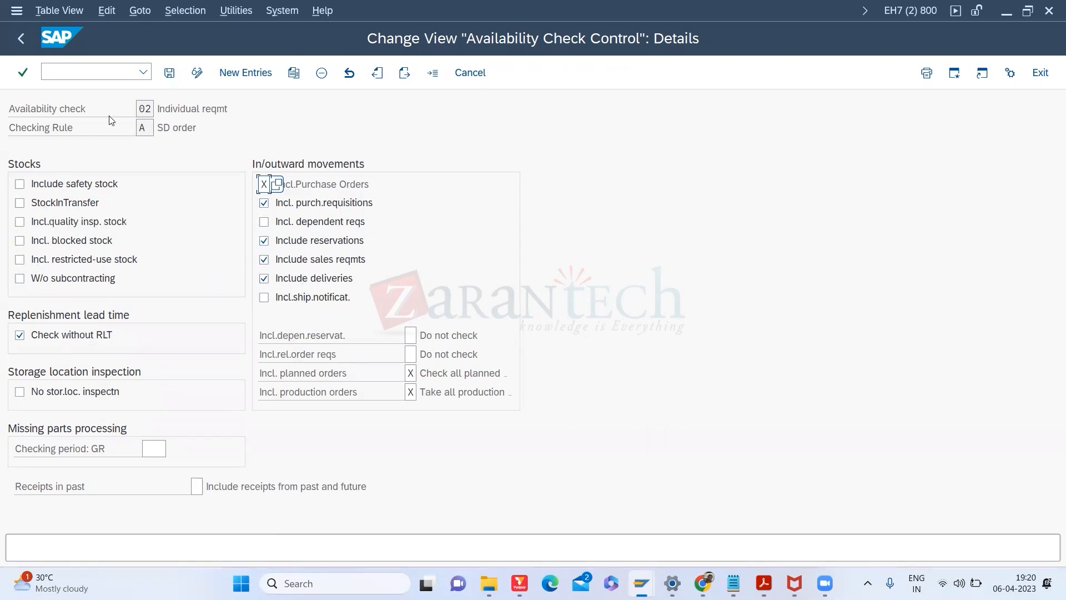
left_click(152, 126)
left_click(142, 108)
Step: In HT-1153's MRP 3 view, close the popup and point out availability check 02 and strategy group
key("alt+Tab")
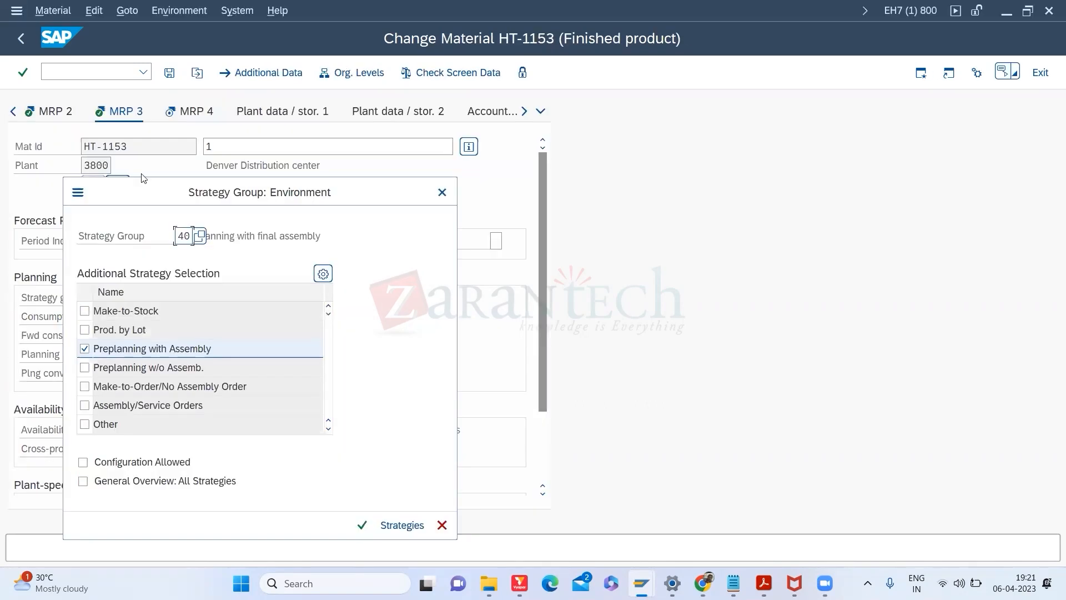
left_click(442, 192)
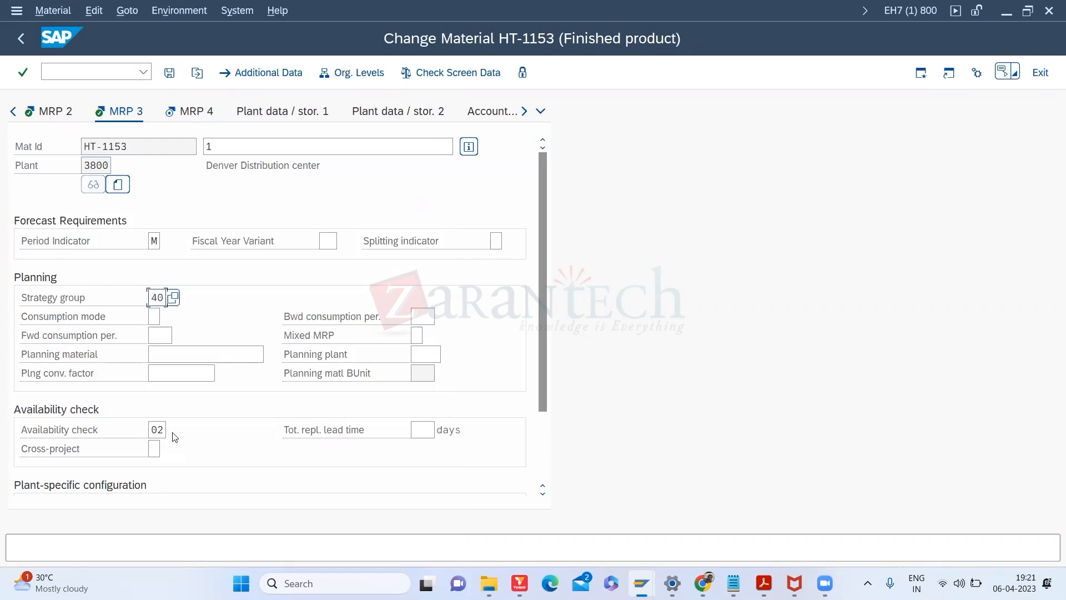
left_click(160, 429)
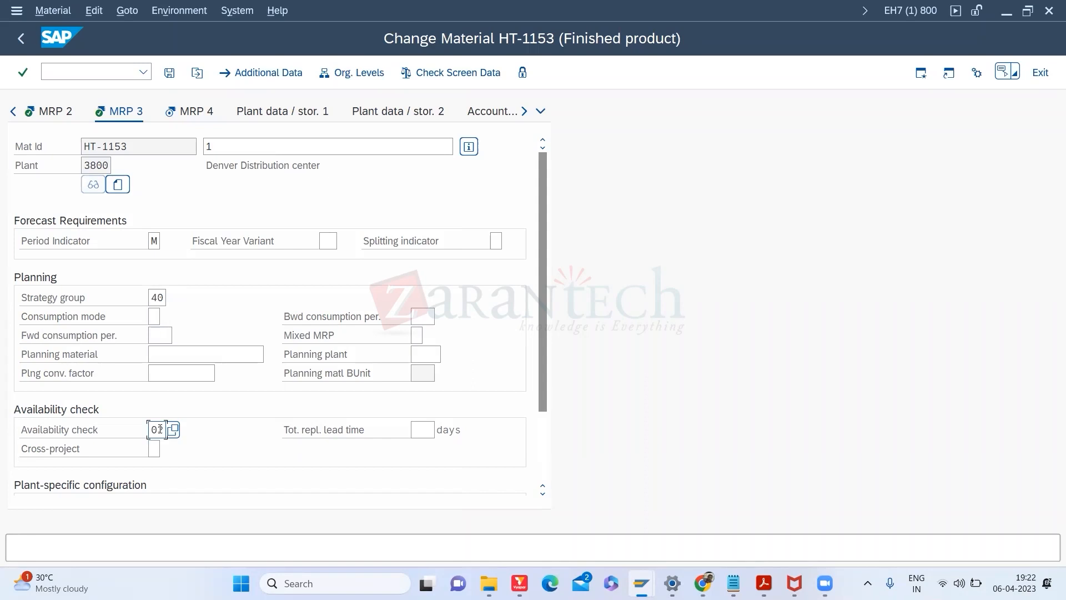
left_click(160, 300)
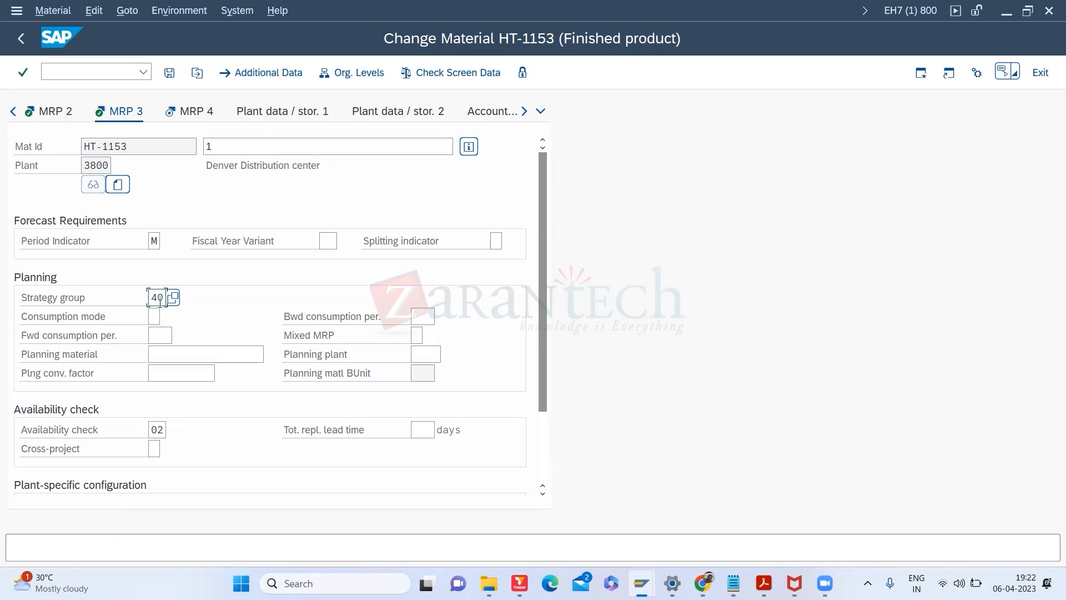
Step: Browse the value help list of planning strategy groups, then close both popups
left_click(173, 299)
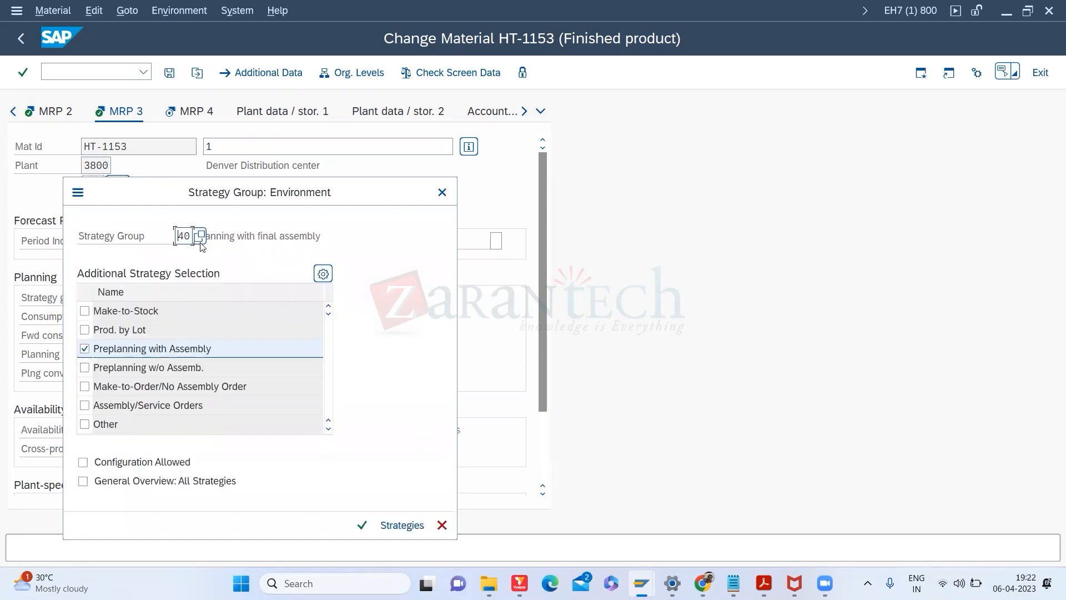
left_click(200, 237)
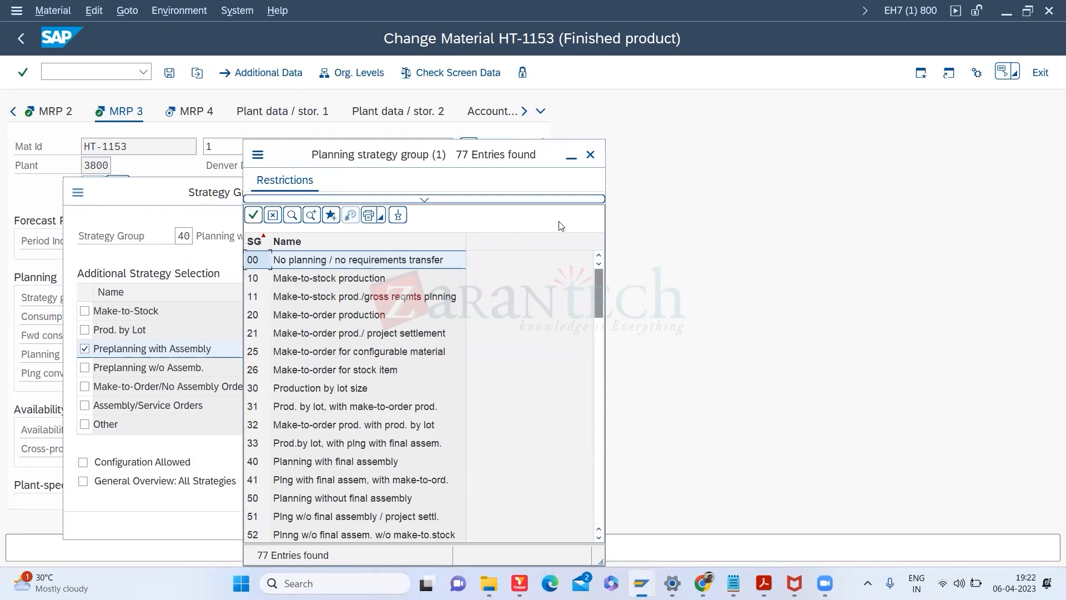
left_click(590, 155)
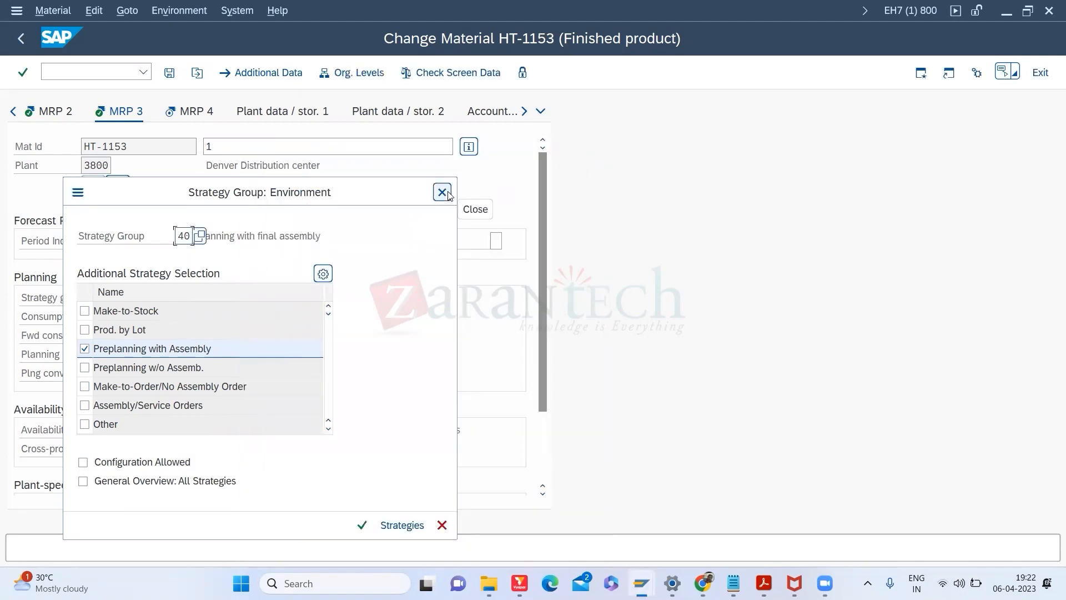
left_click(447, 194)
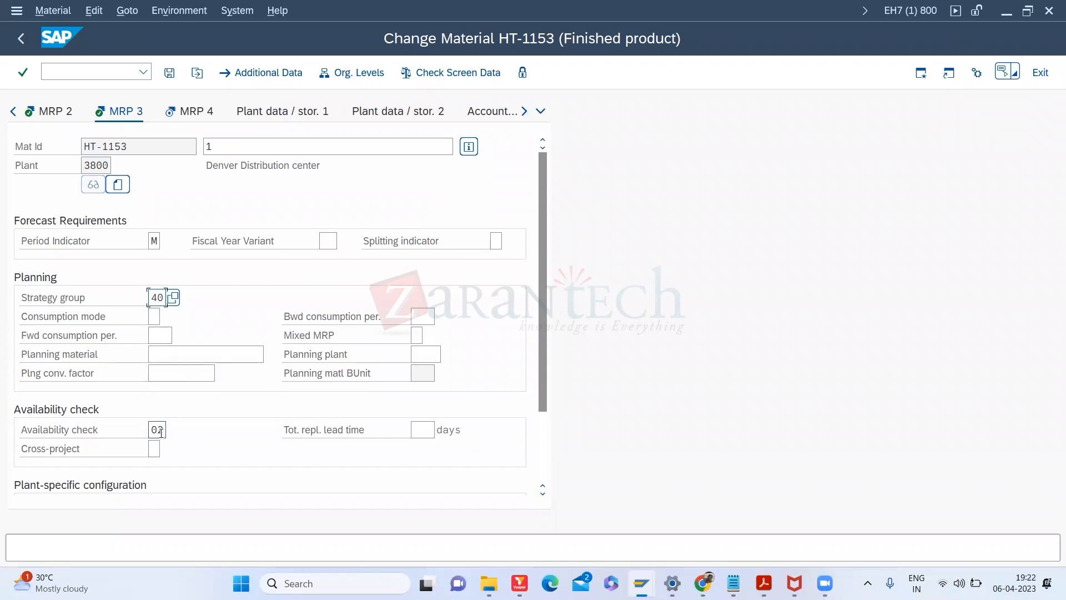
Step: Scroll the MRP 3 tab to plant-specific configuration, then switch away from the material session
left_click(545, 426)
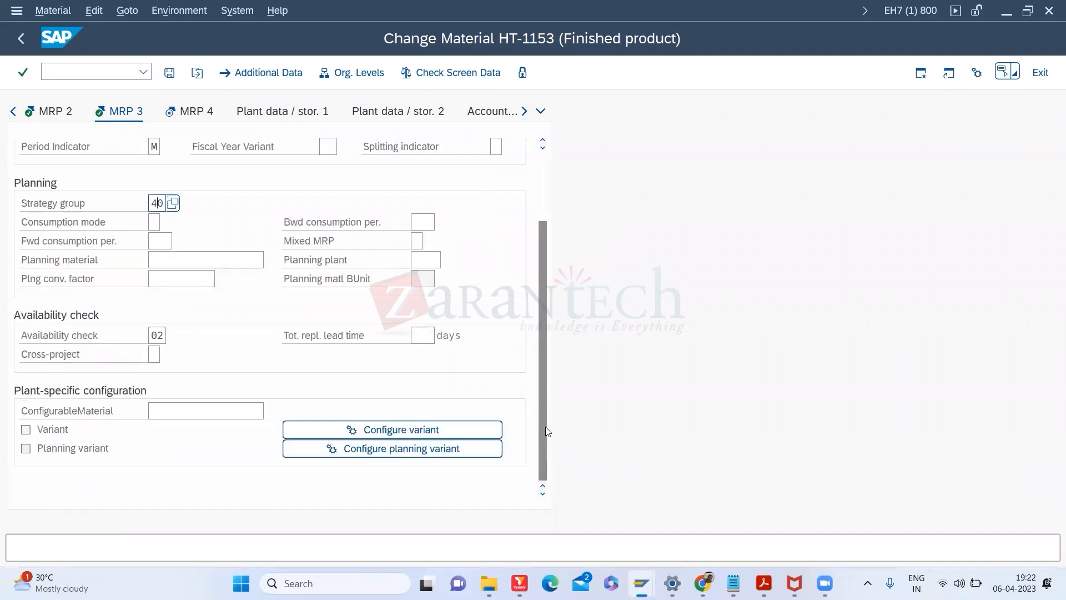
key("alt+Tab")
key("alt+Tab")
key("alt+Tab")
key("alt+Tab")
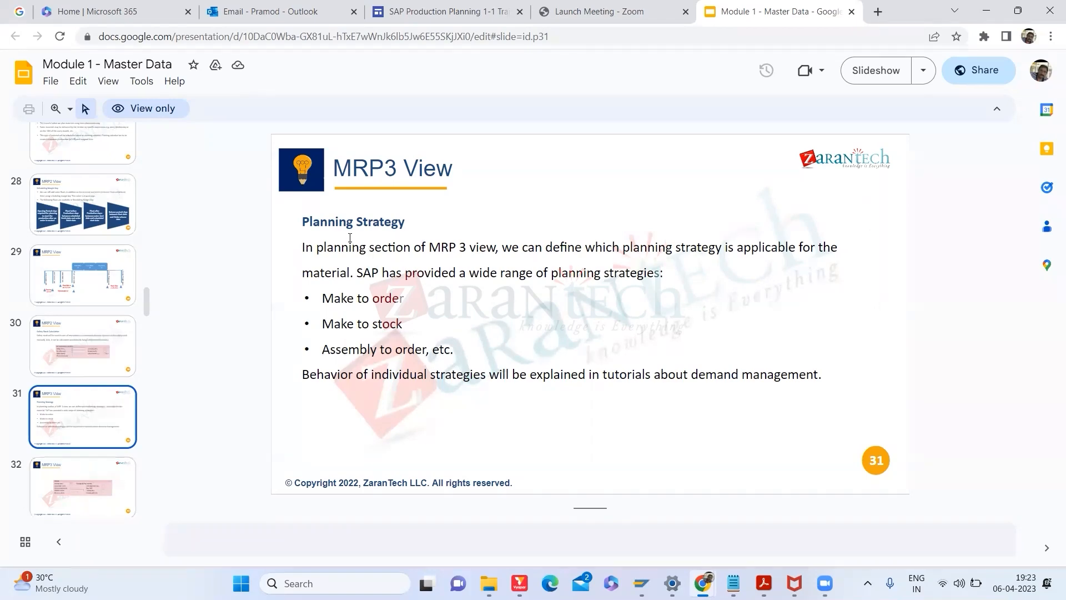
Step: Cycle through the open windows to reach the training slide deck
key("alt+Tab")
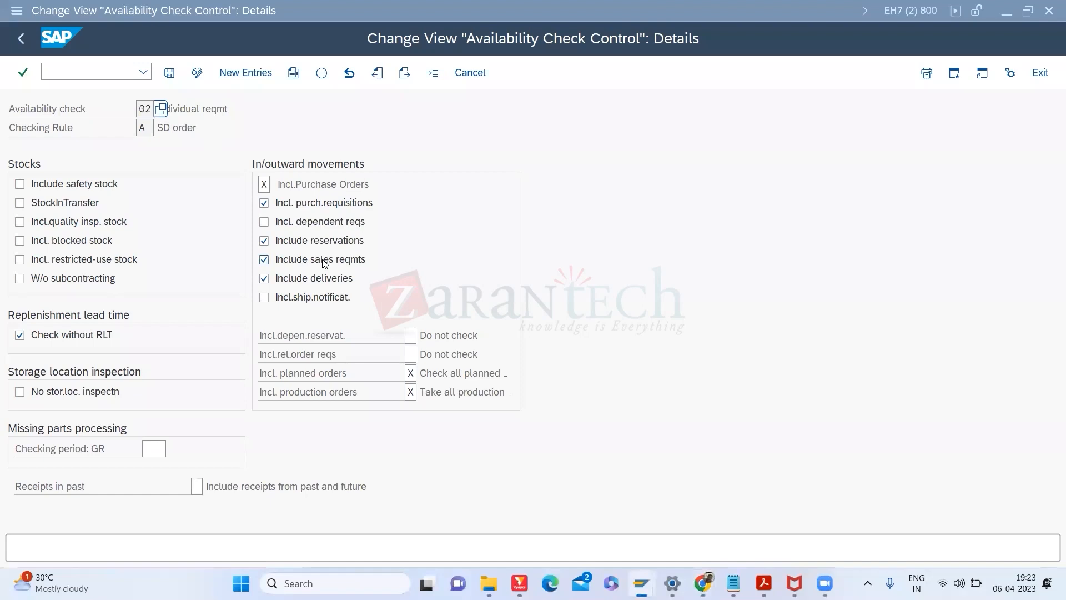
key("alt+Tab")
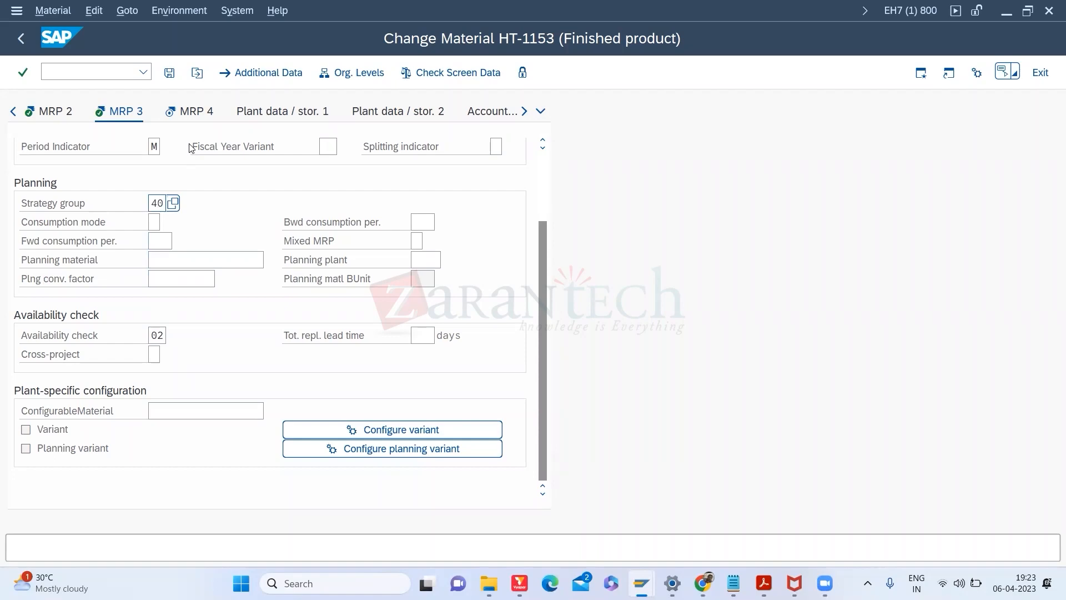
key("alt+Tab")
key("alt+Tab")
key("Tab")
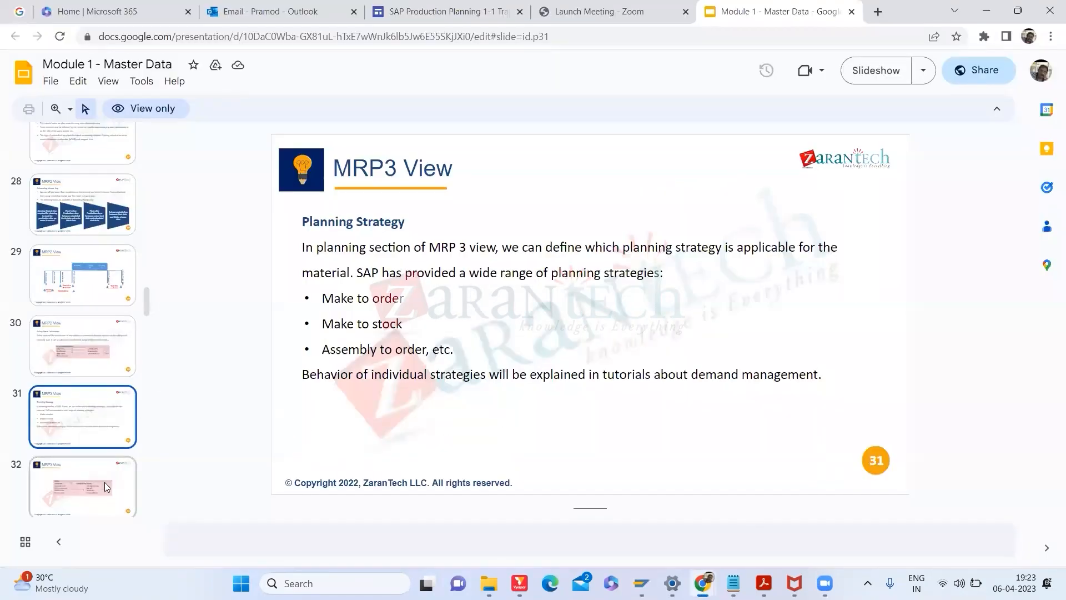
Step: Review slides 32, 33 and 34 on MRP 3 planning and availability check, then return to SAP
left_click(104, 482)
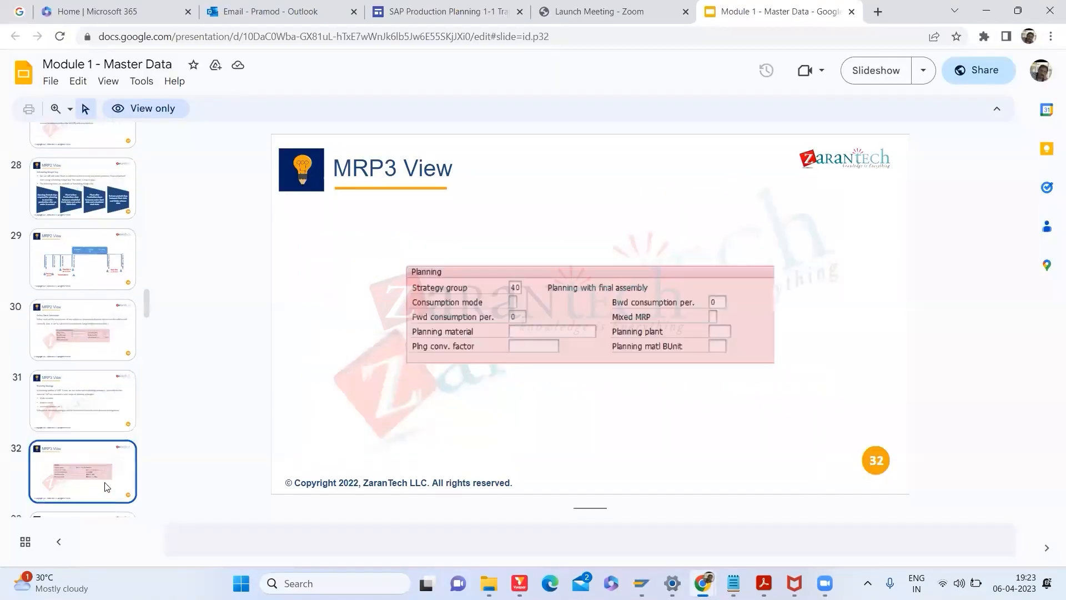
scroll(146, 309, "down", 3)
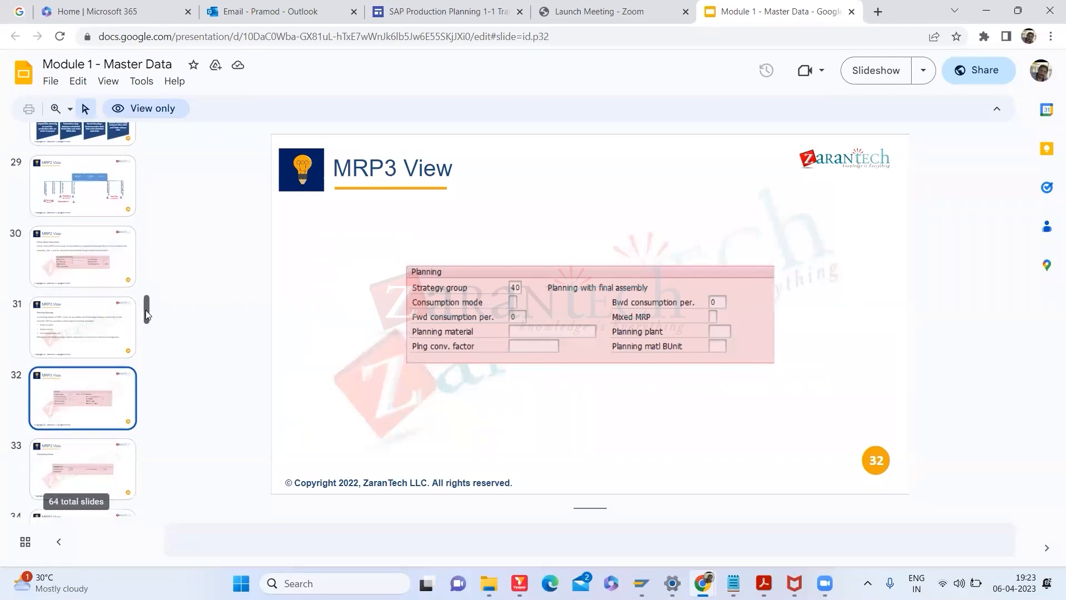
left_click(76, 390)
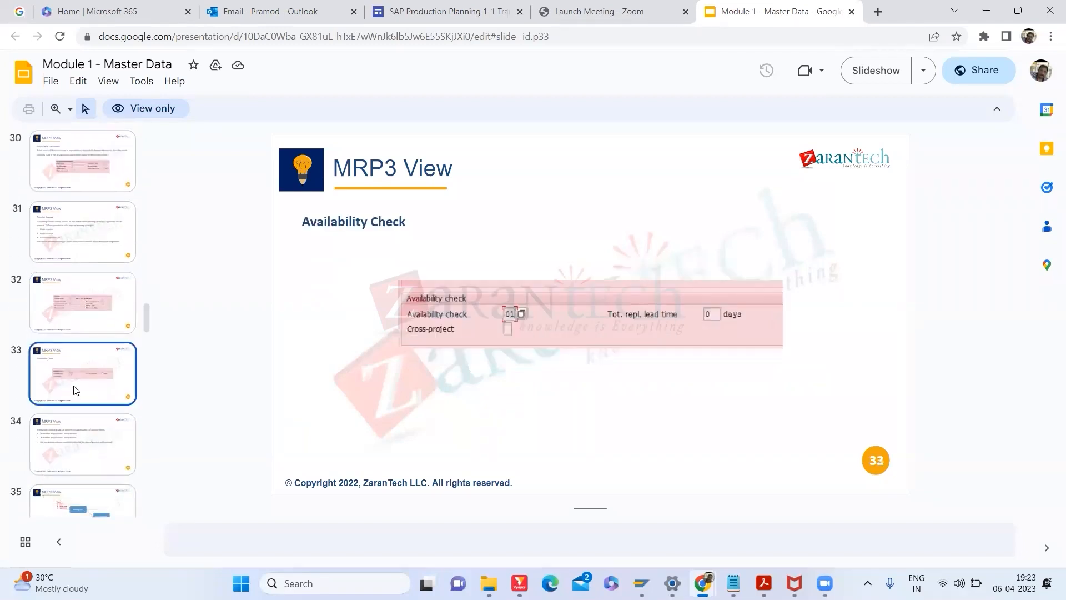
left_click(86, 442)
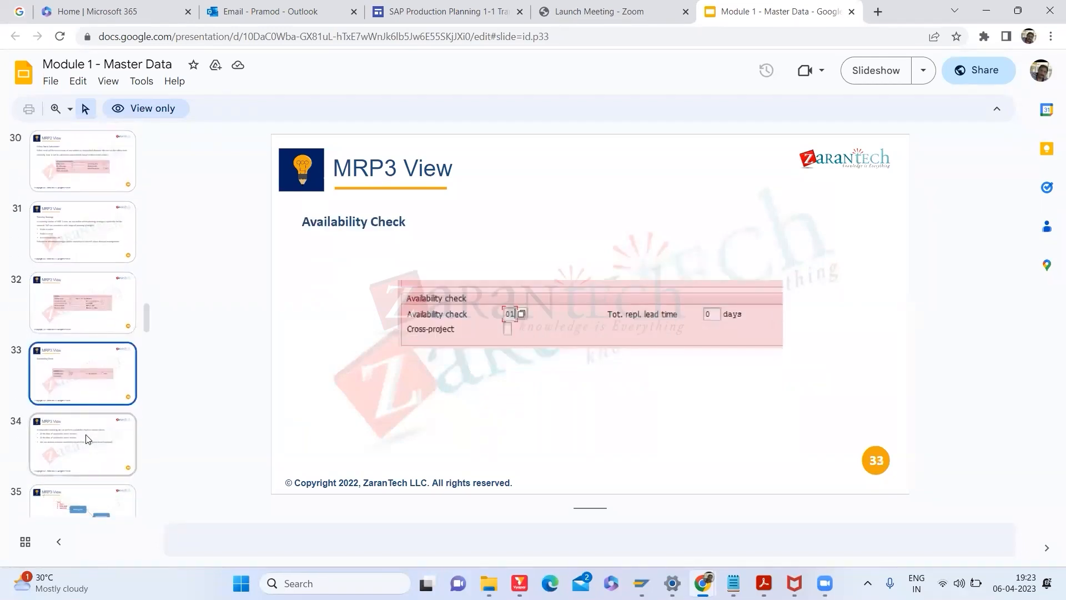
key("alt+Tab")
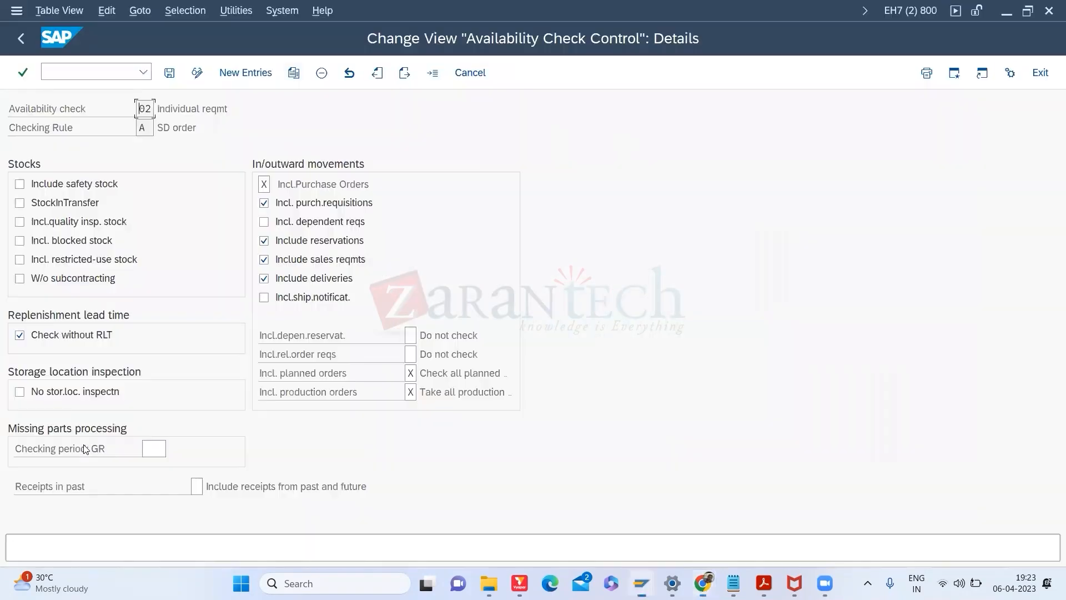
Step: Enter 30 days as HT-1153's total replenishment lead time on the MRP 3 tab
key("alt+Tab")
key("alt+Tab")
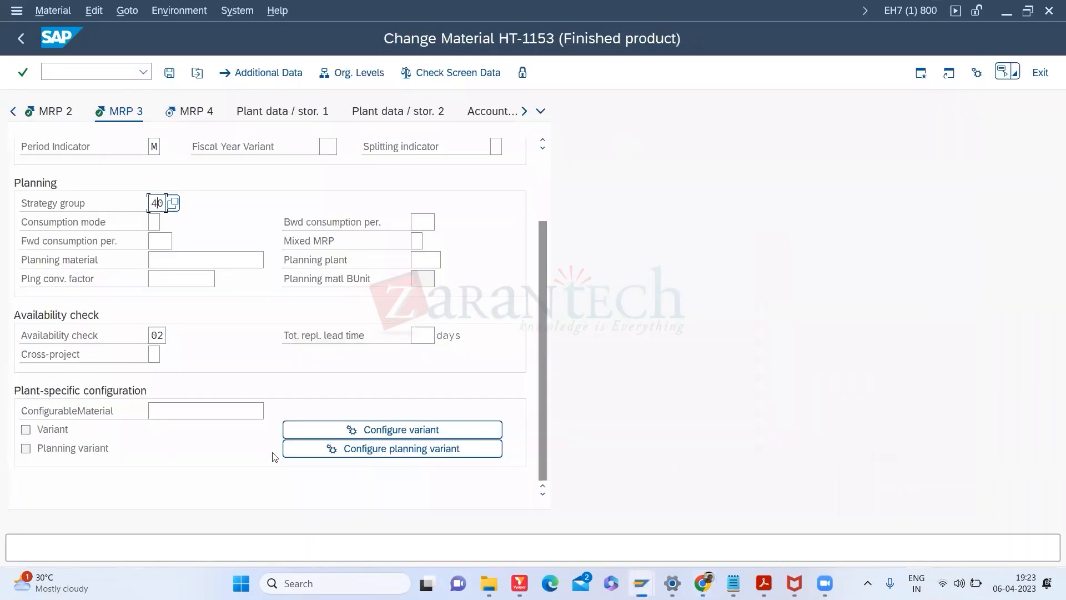
left_click(422, 336)
type("30")
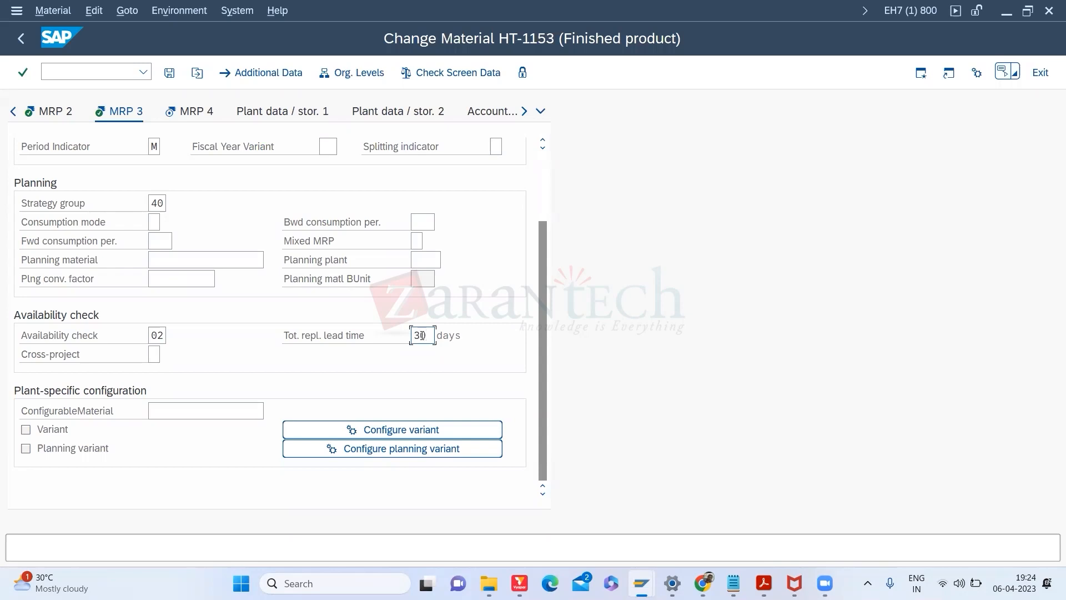
left_click(51, 113)
Step: Highlight in-house production time 1 and planned delivery time 5, then go to the MRP 4 view
left_click(165, 392)
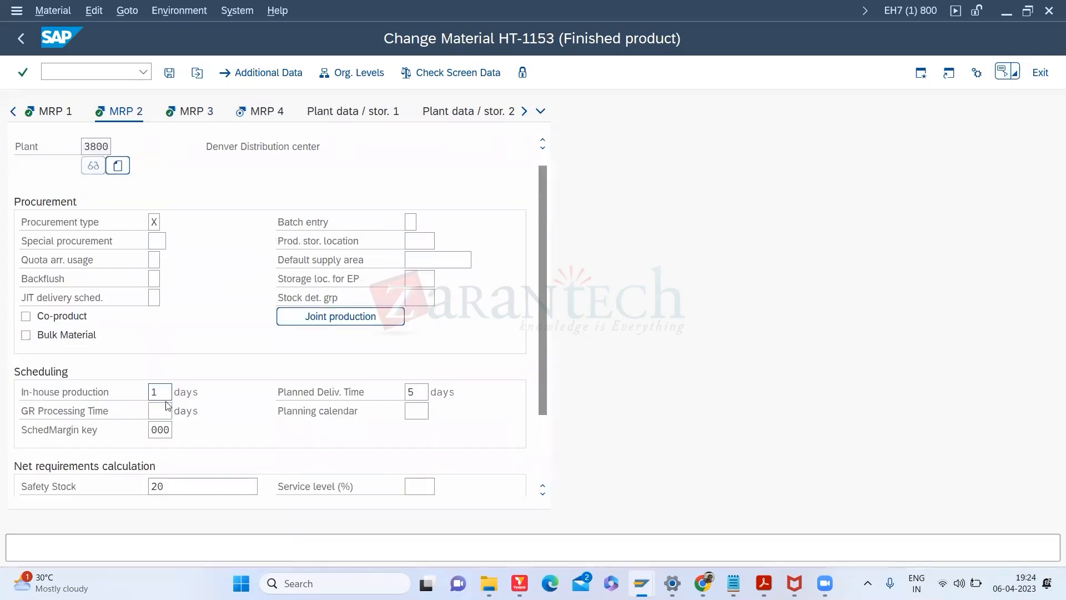
double_click(165, 393)
double_click(409, 391)
left_click(245, 113)
Step: Confirm the organizational levels, open the MRP 3 view and highlight the 30-day total replenishment lead time
left_click(244, 111)
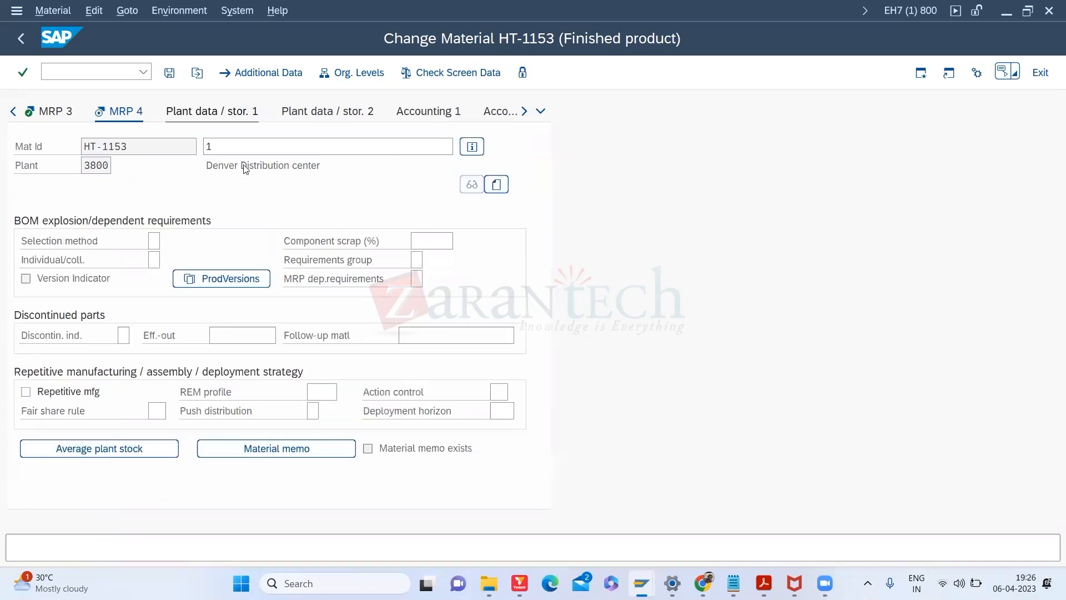
left_click(576, 277)
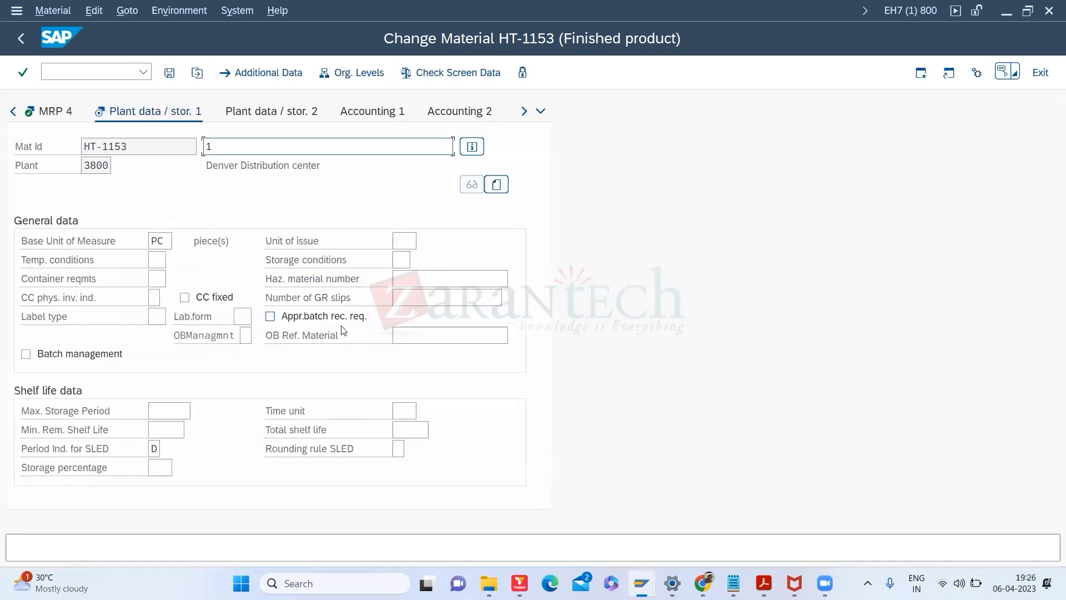
left_click(13, 111)
left_click(48, 113)
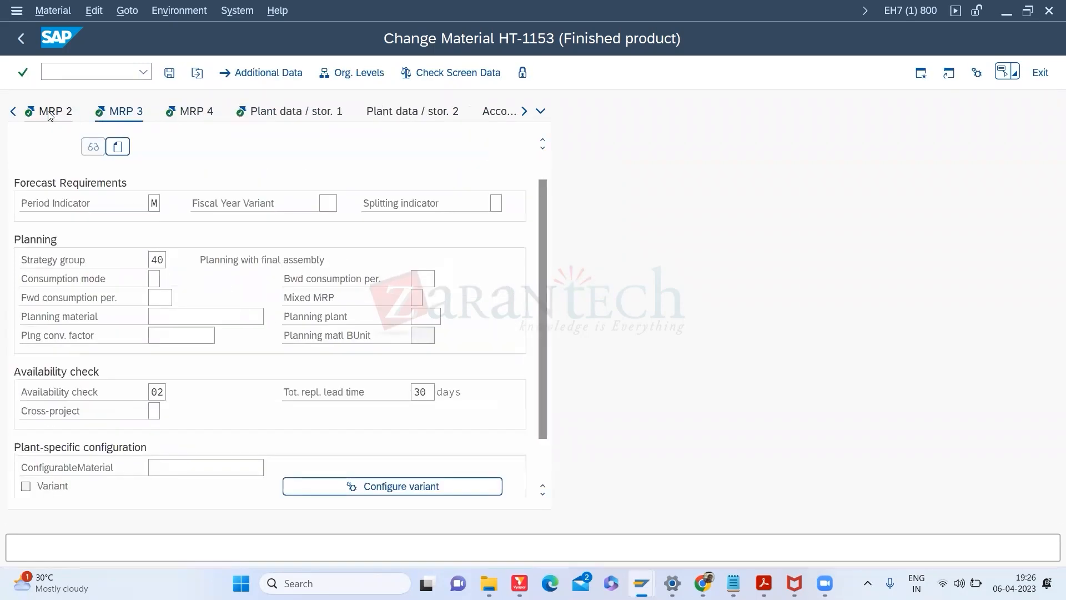
left_click(427, 394)
left_click_drag(427, 394, 396, 398)
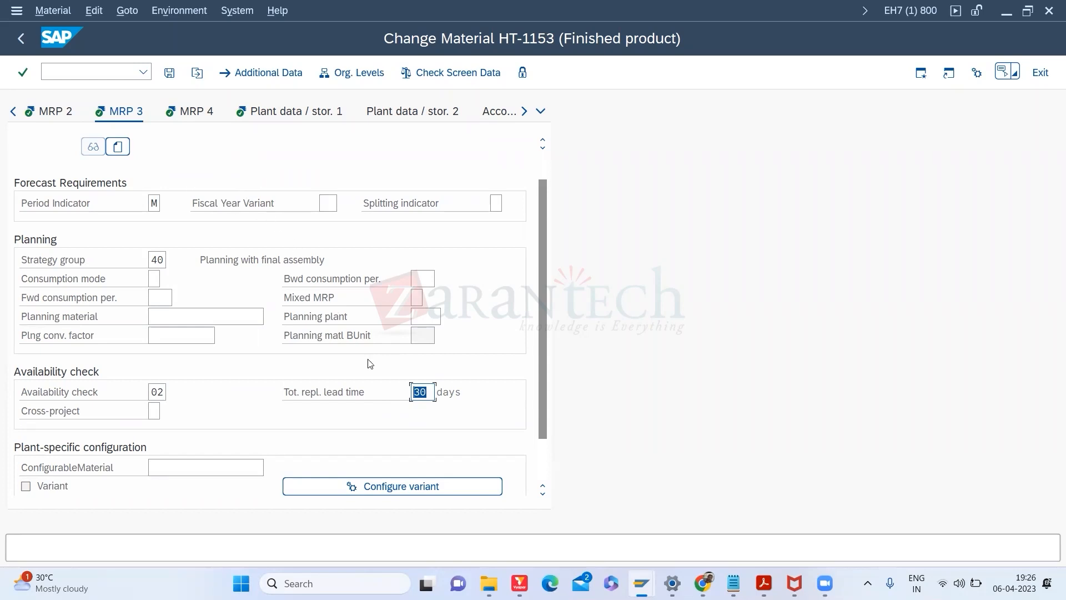
left_click(425, 391)
Step: Keep the total replenishment lead time at 30, then switch over to the slide presentation
left_click(425, 392)
left_click(427, 414)
double_click(414, 393)
key("alt+Tab")
key("alt+Tab")
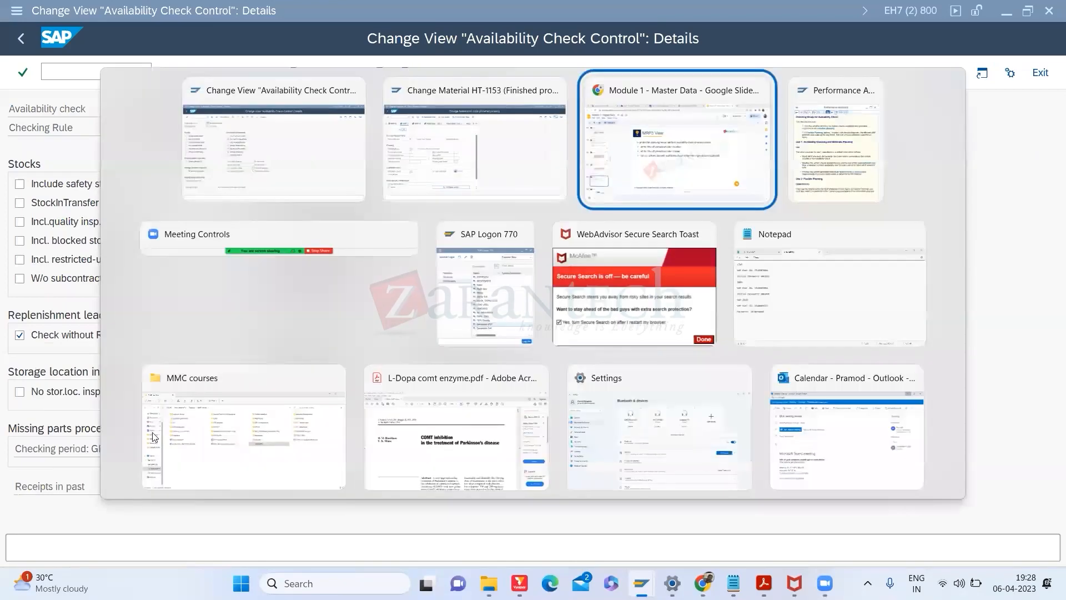
left_click(68, 492)
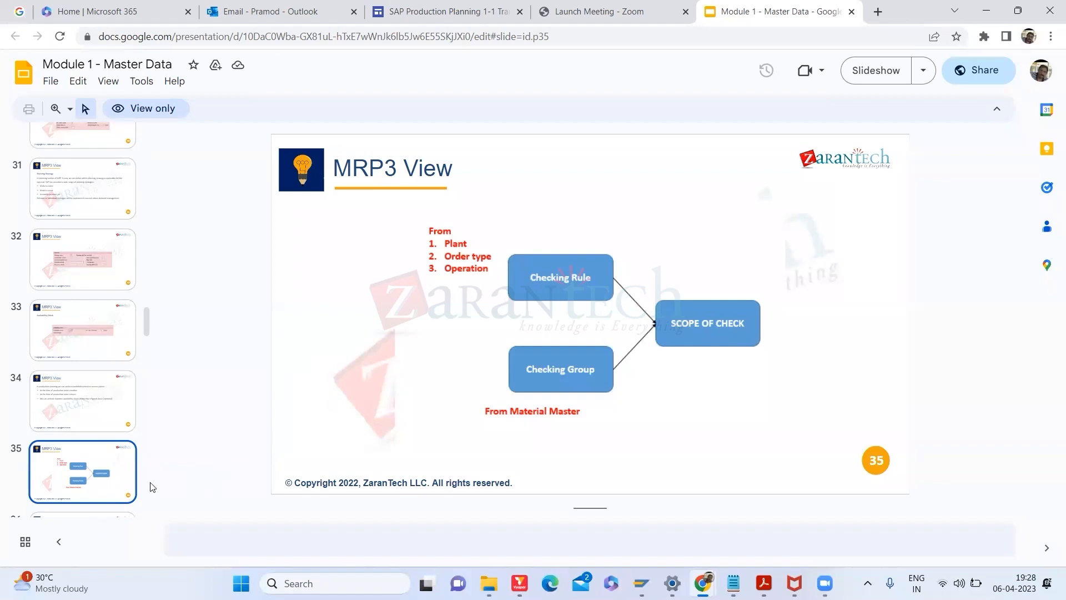
Step: Move to slide 36, MRP4 View, in the presentation and return to SAP
scroll(148, 315, "down", 6)
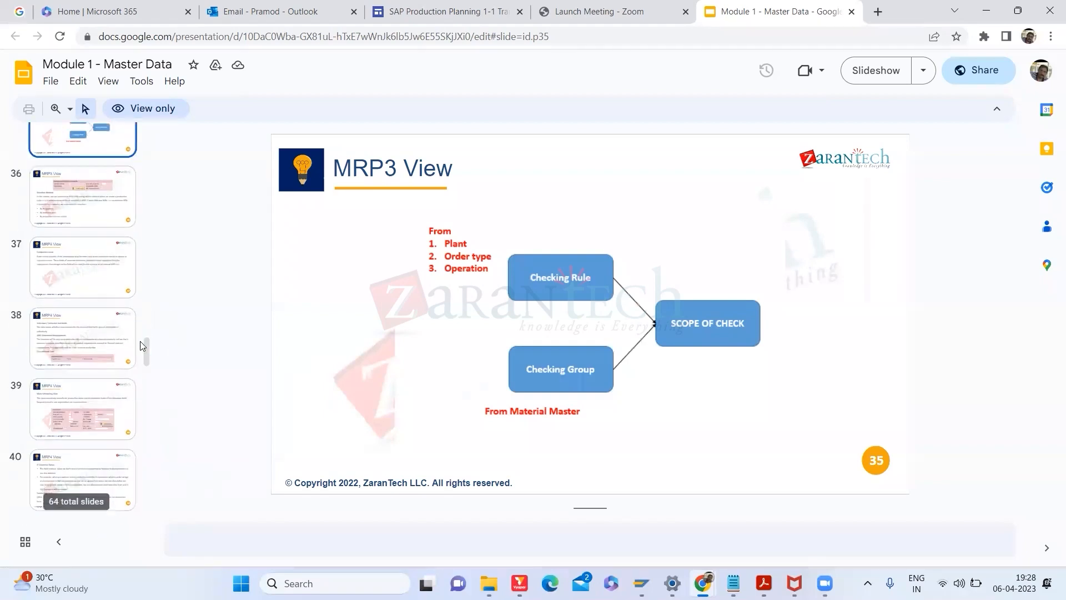
left_click(107, 195)
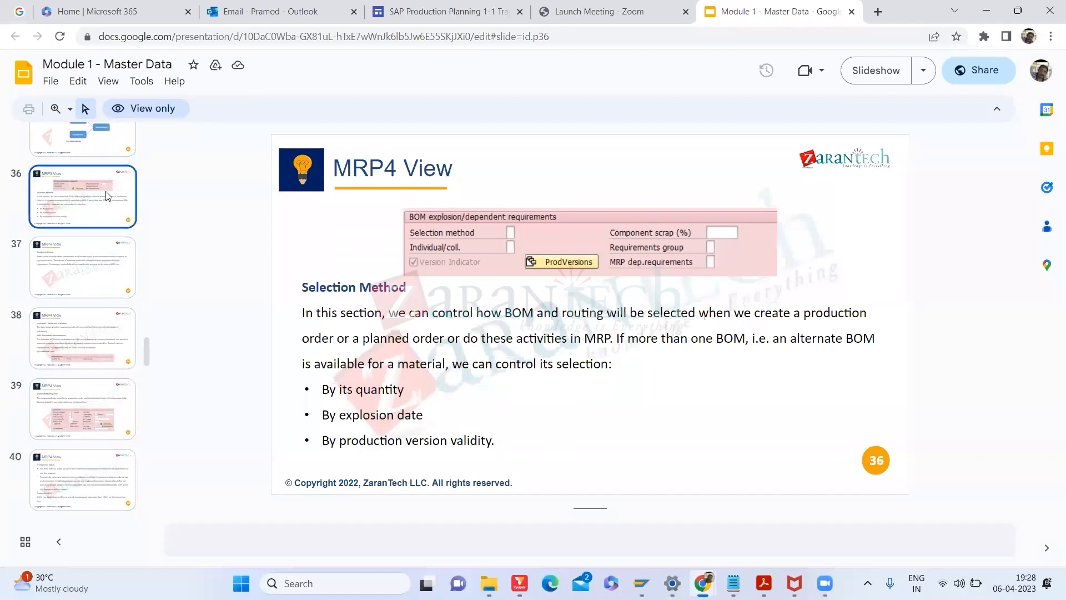
key("alt+Tab")
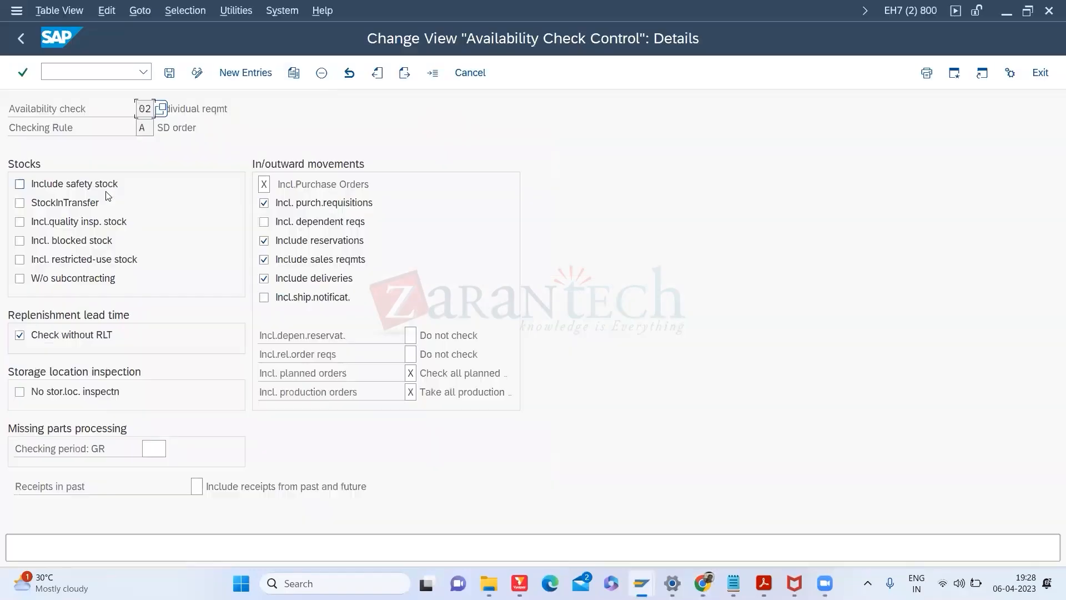
Step: End the availability check transaction with /n and return to HT-1153's MRP 4 view
left_click(48, 68)
type("/n")
key("Return")
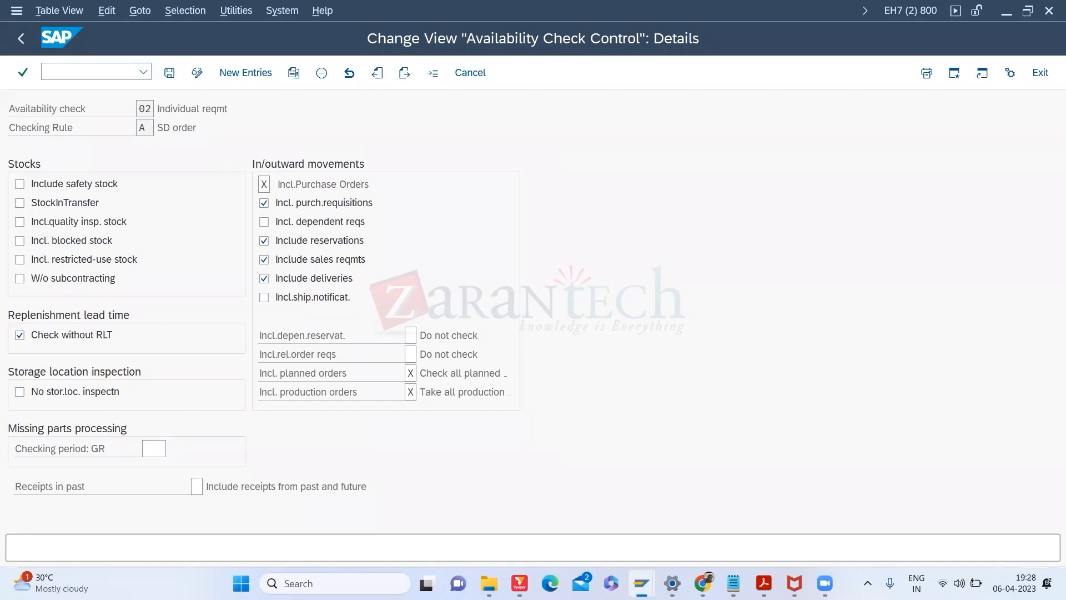
key("alt+Tab")
key("alt+Tab")
key("alt+Tab")
key("Tab")
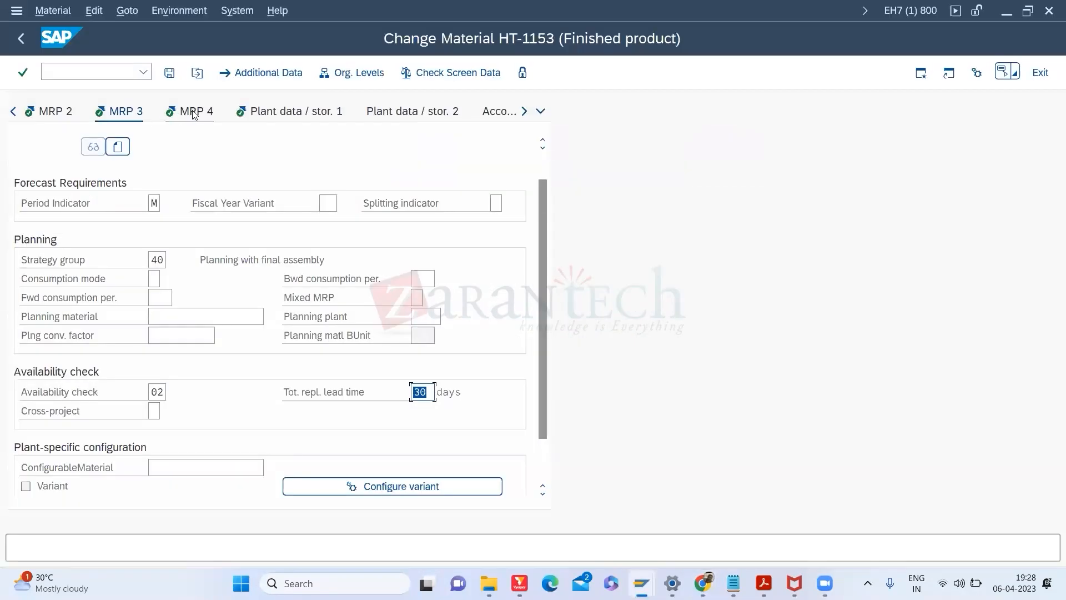
left_click(194, 112)
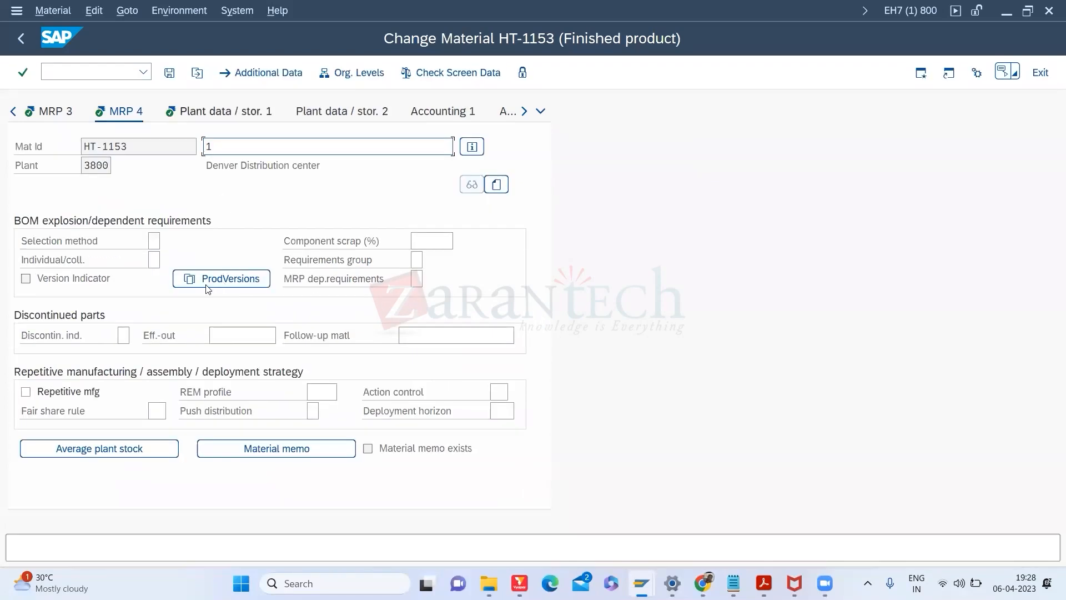
Step: Go through the discontinuation indicator, effective-out date and follow-up material fields
left_click(124, 333)
left_click(124, 335)
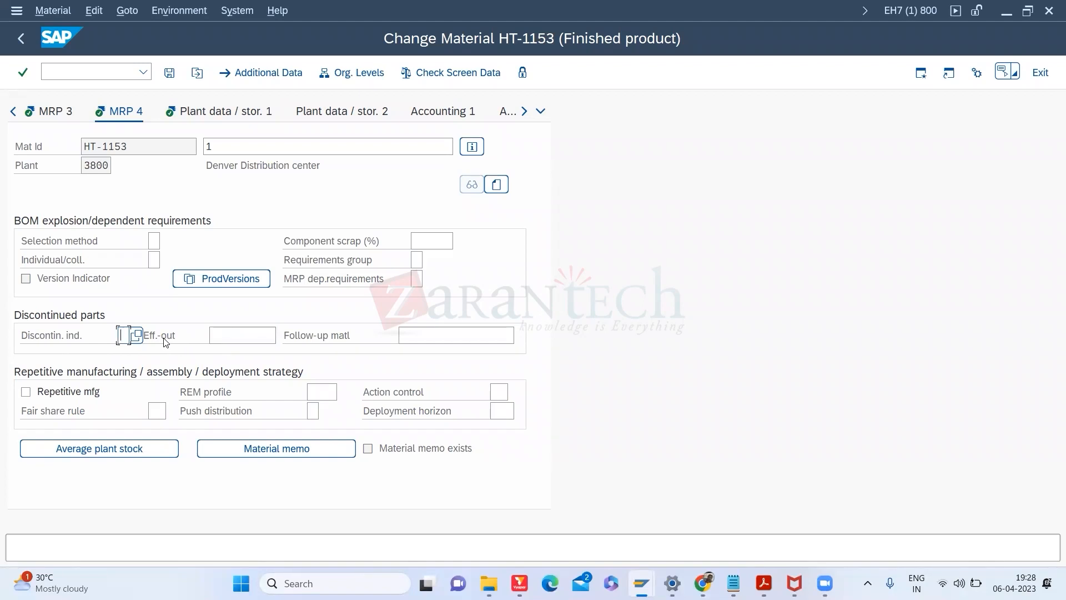
left_click(216, 335)
left_click(435, 331)
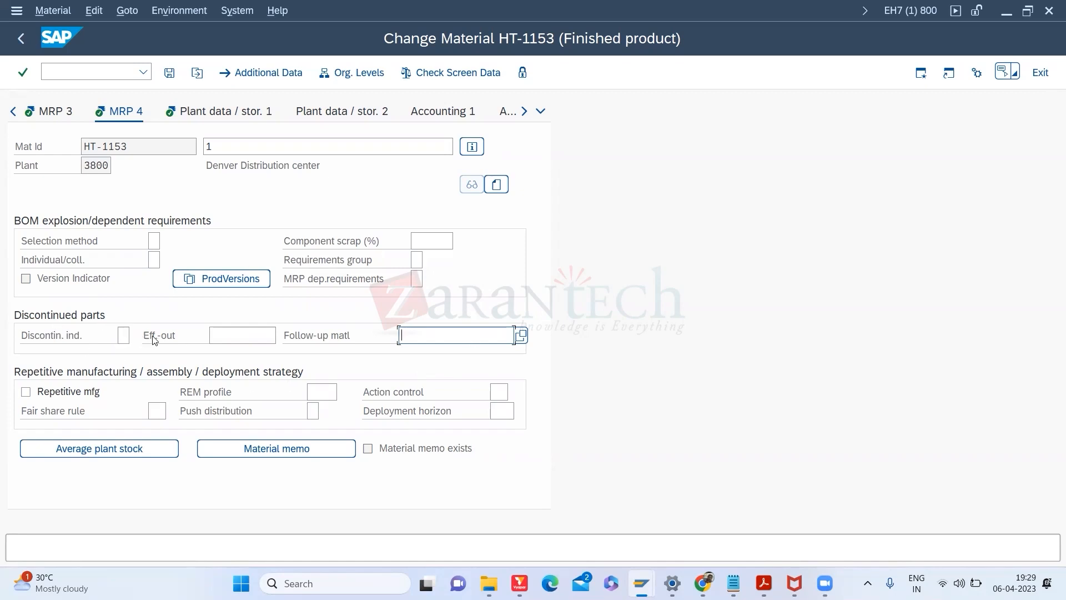
left_click(132, 336)
left_click(136, 335)
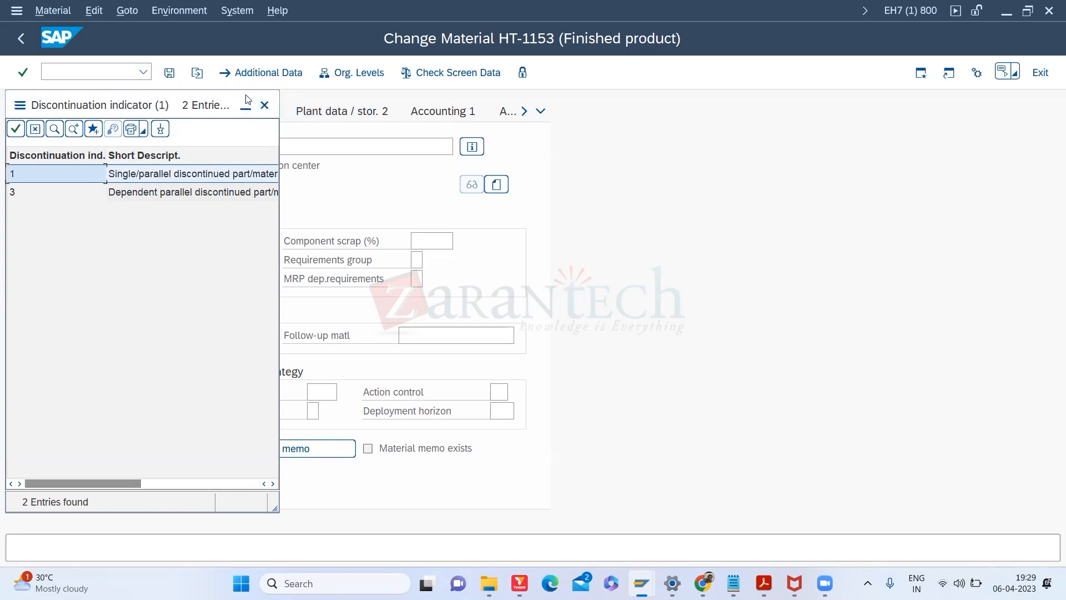
left_click(264, 105)
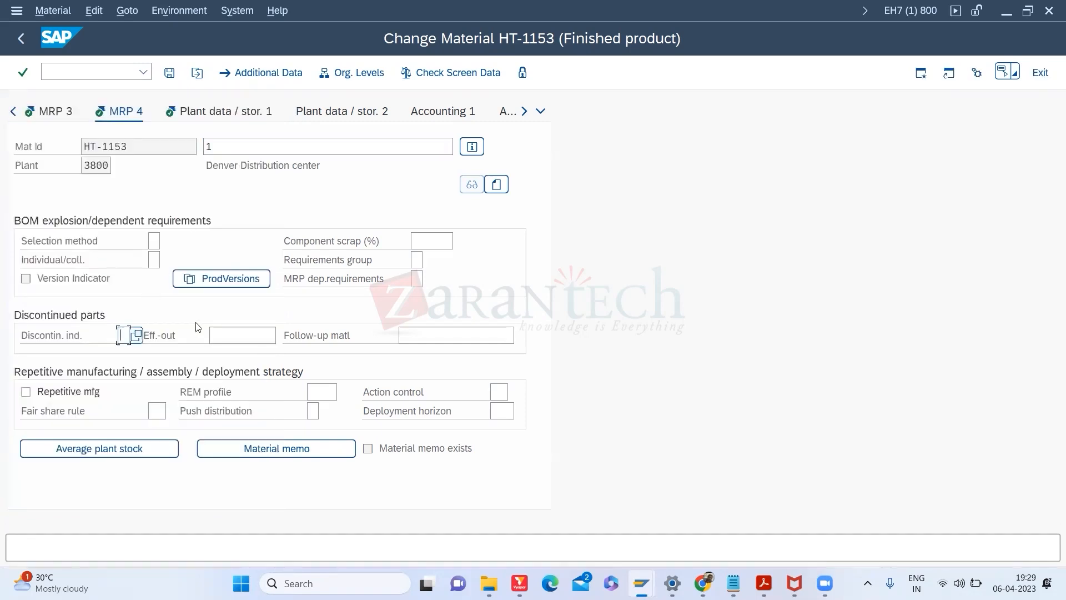
left_click(256, 338)
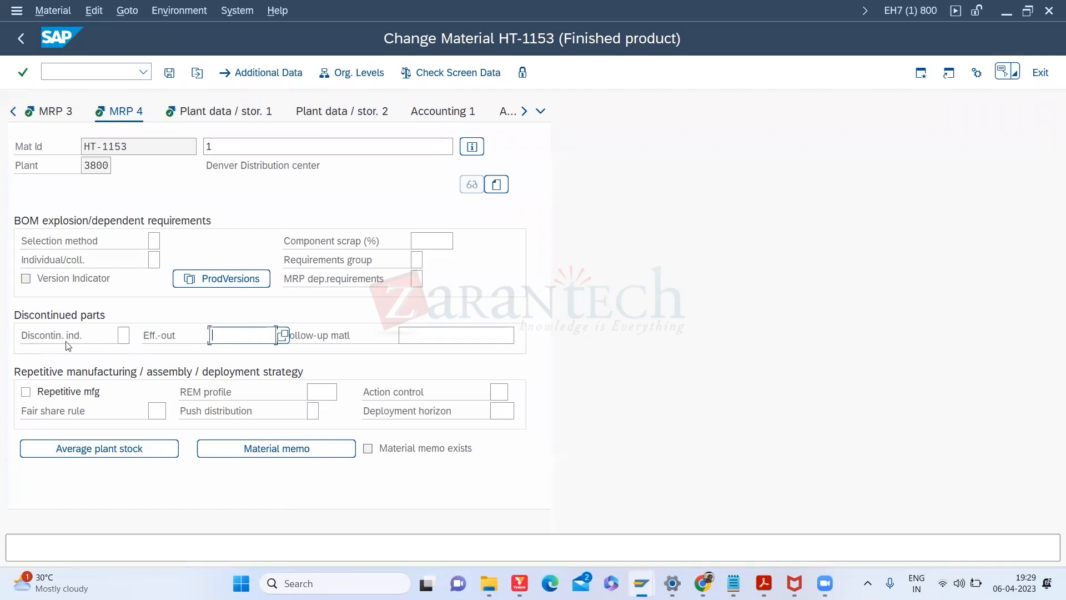
left_click(125, 336)
left_click(223, 332)
left_click(417, 279)
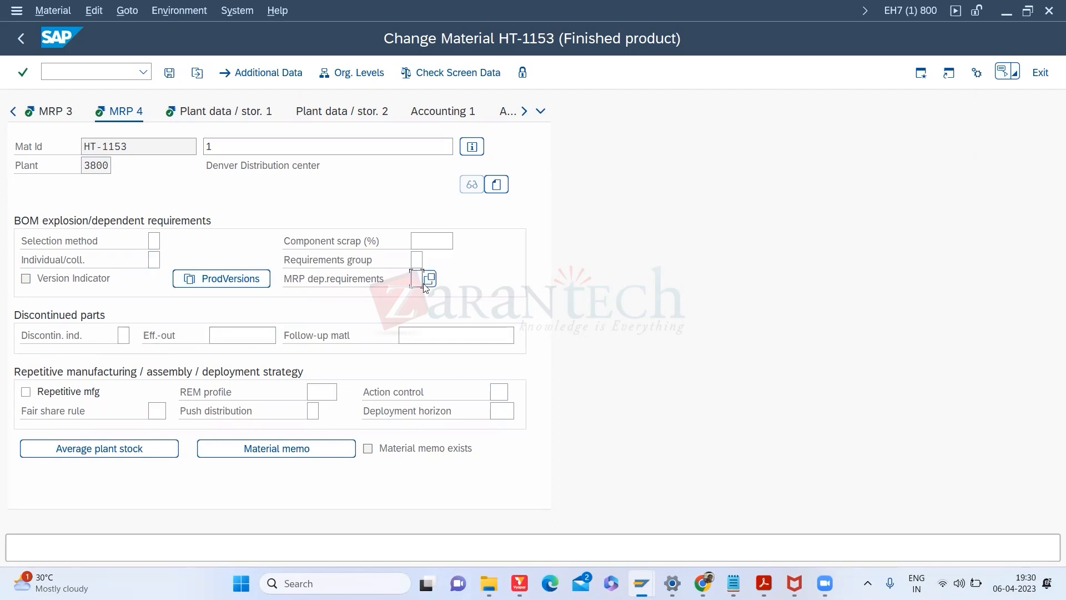
left_click(422, 242)
left_click(63, 117)
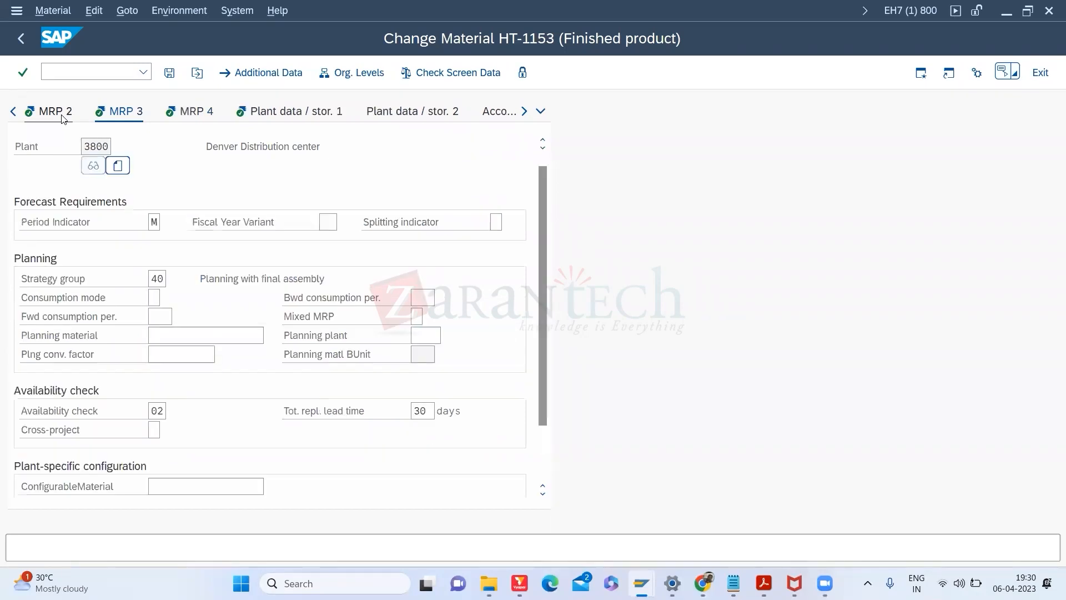
left_click(46, 117)
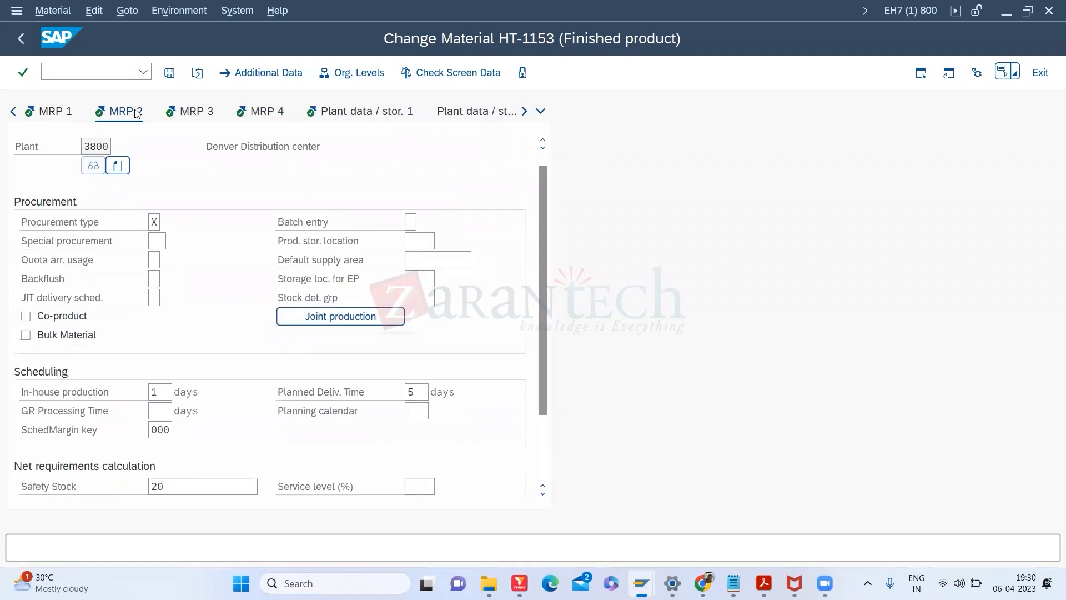
left_click(261, 116)
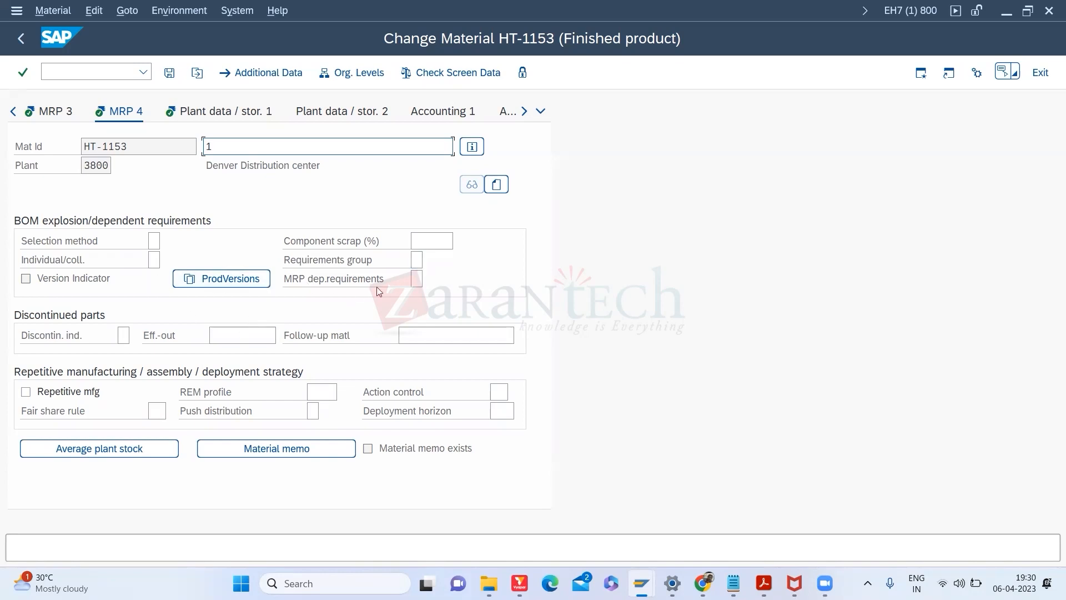
left_click(418, 281)
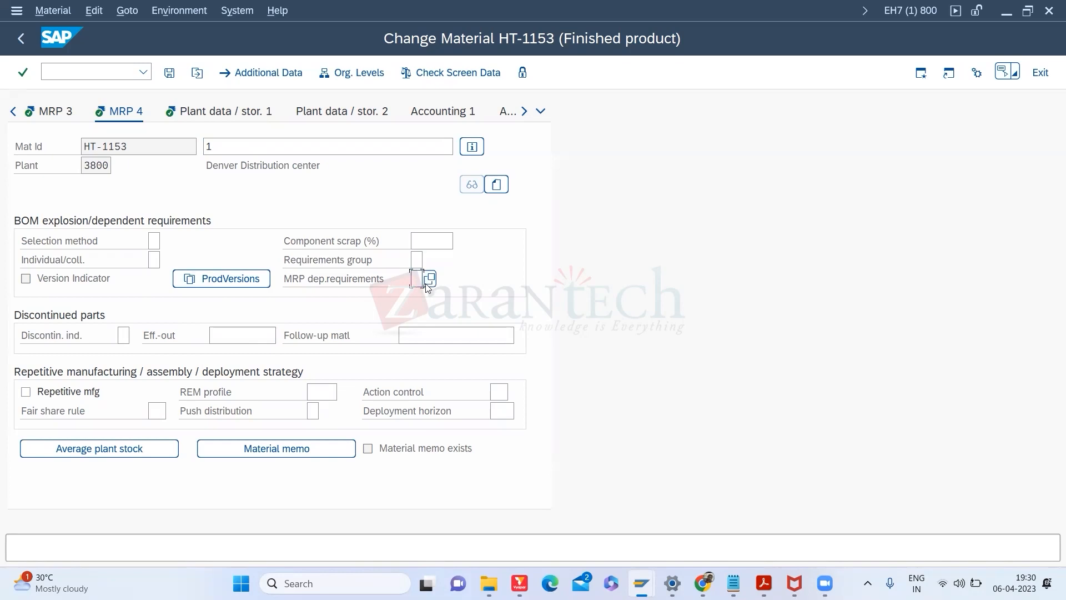
left_click(430, 278)
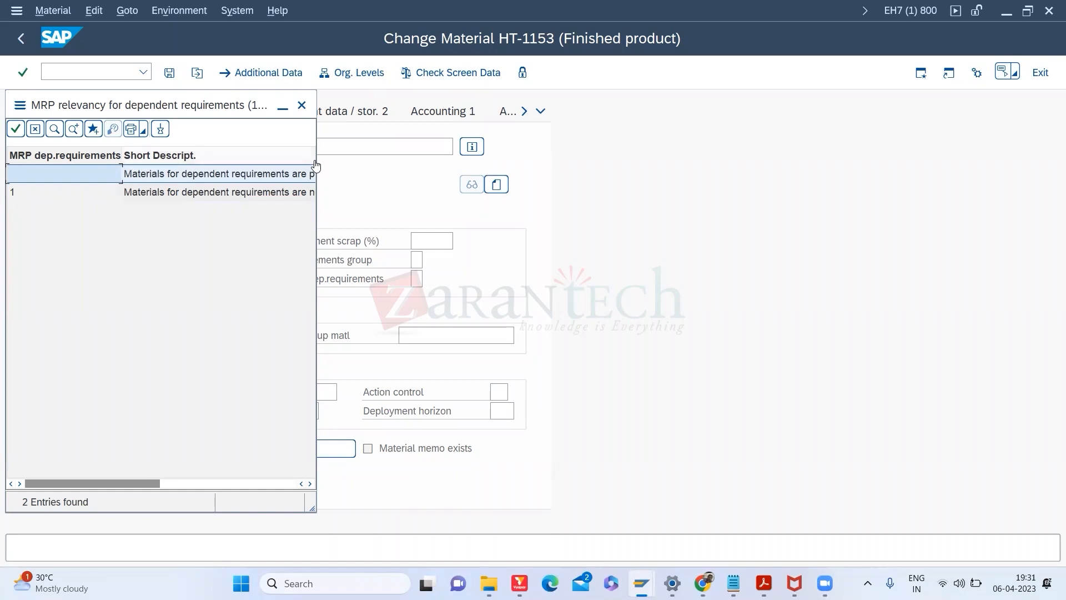
left_click_drag(316, 159, 355, 167)
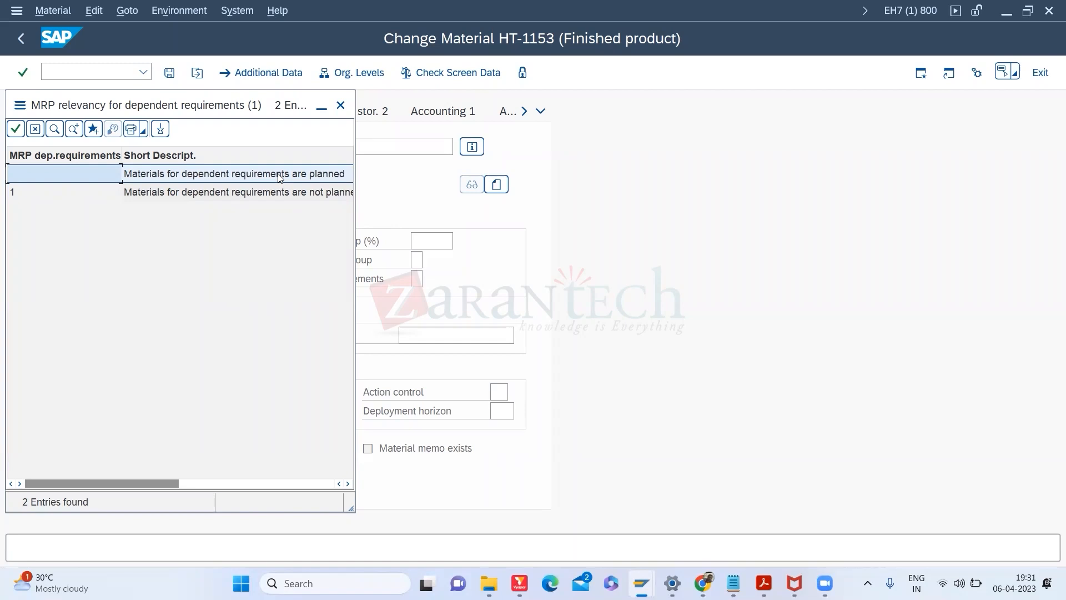
left_click(194, 196)
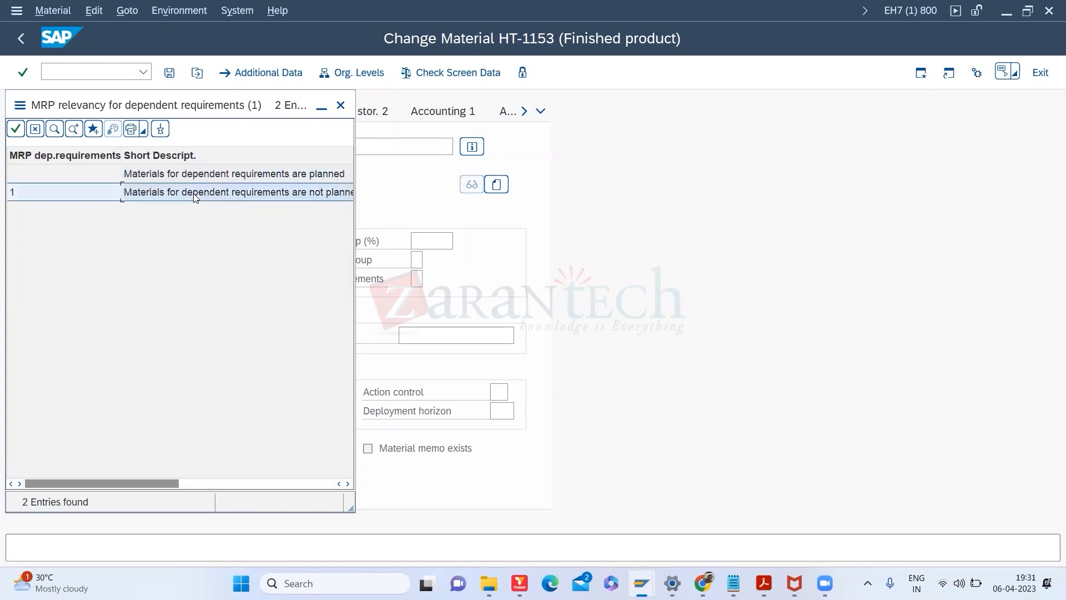
left_click(341, 105)
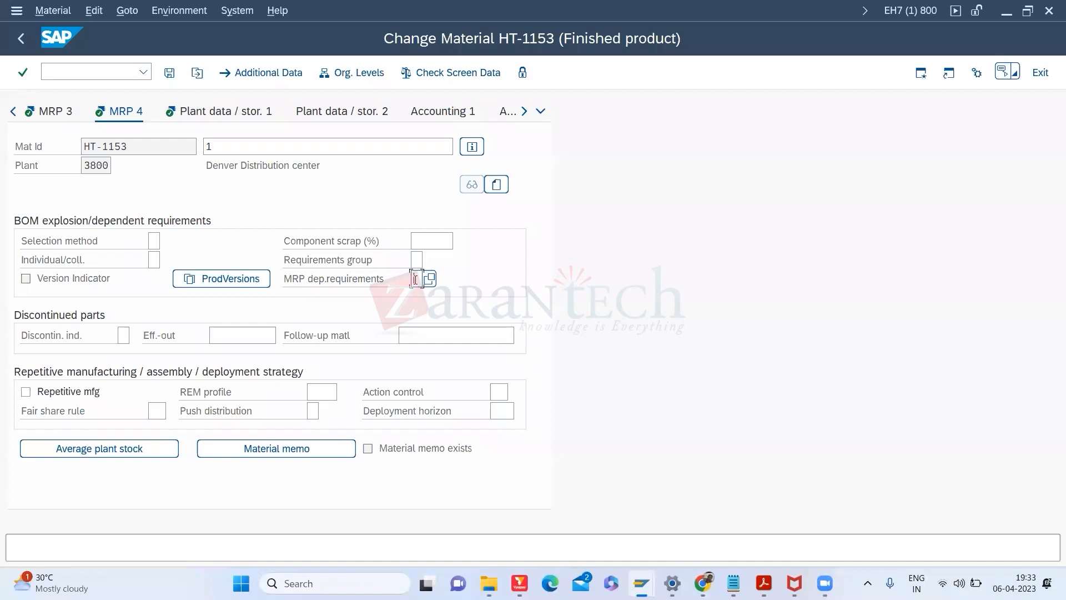
Step: Check the slide, then review the Selection method values and close the list without choosing one
key("alt+Tab")
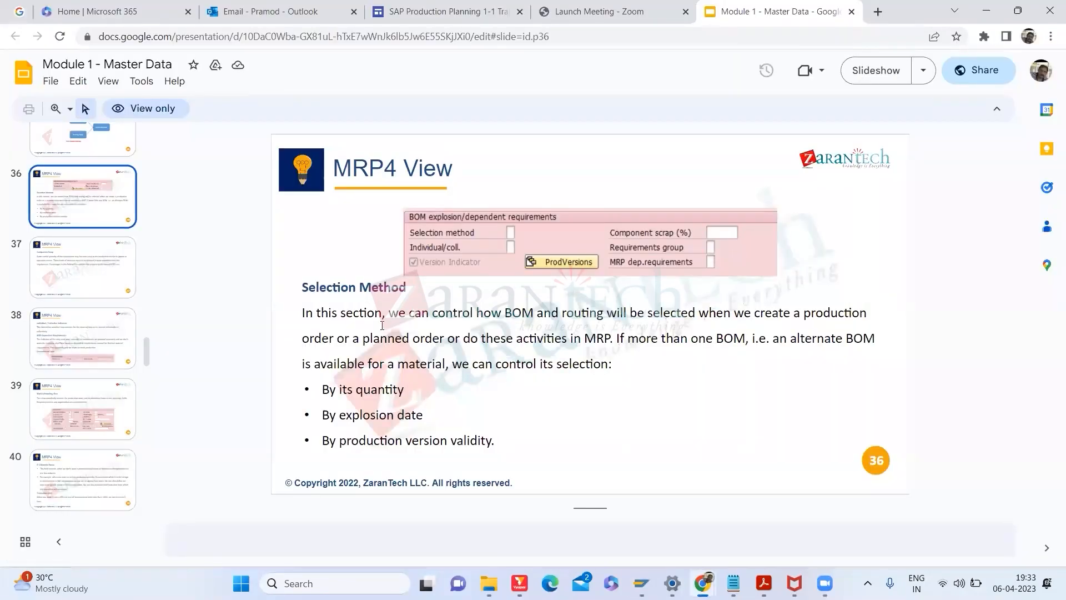
key("alt+Tab")
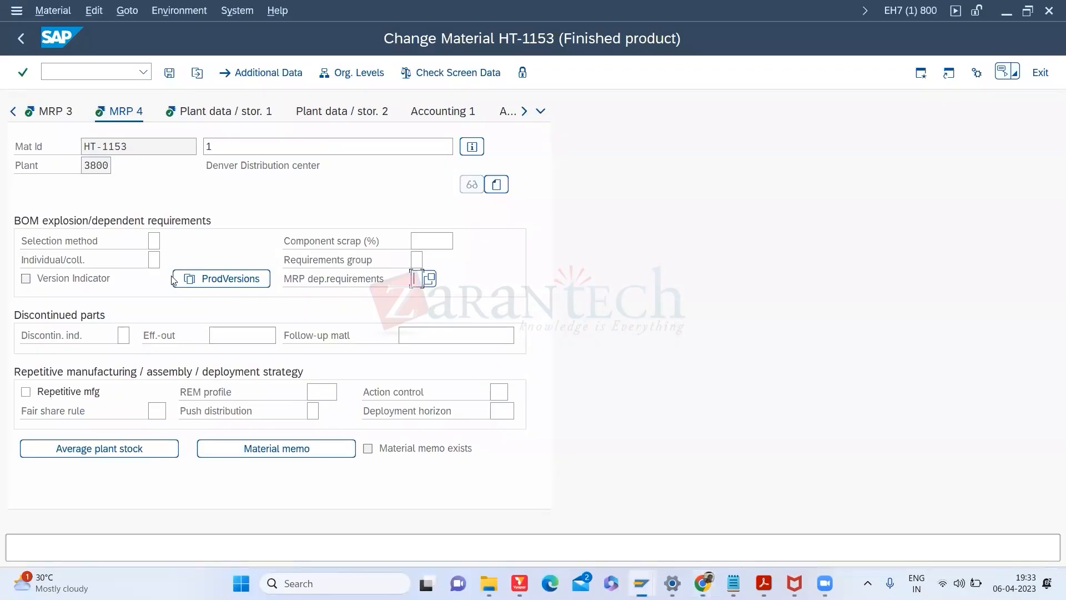
left_click(156, 258)
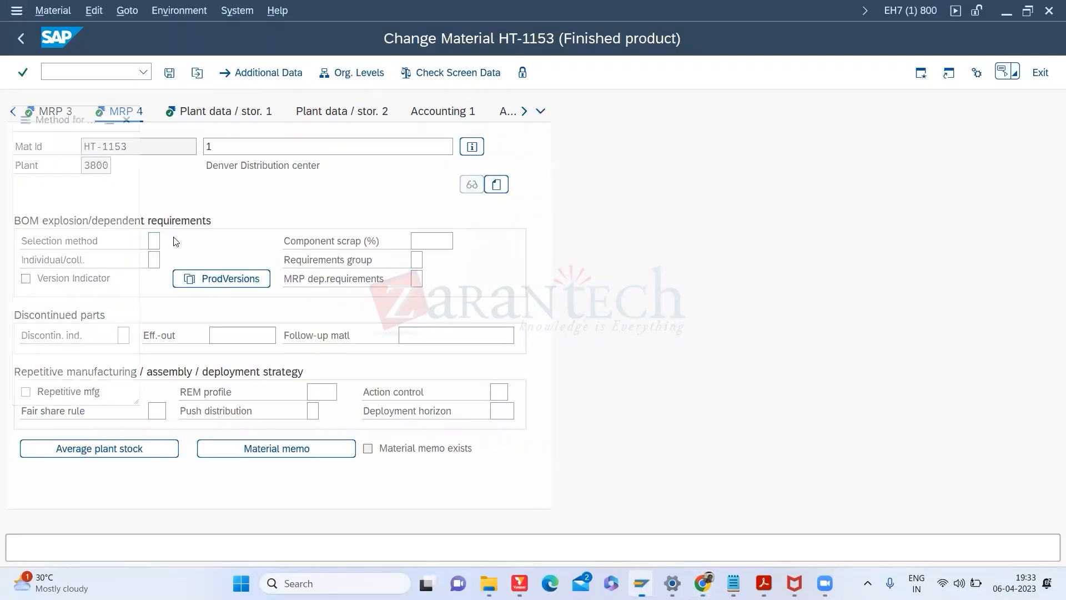
left_click(168, 239)
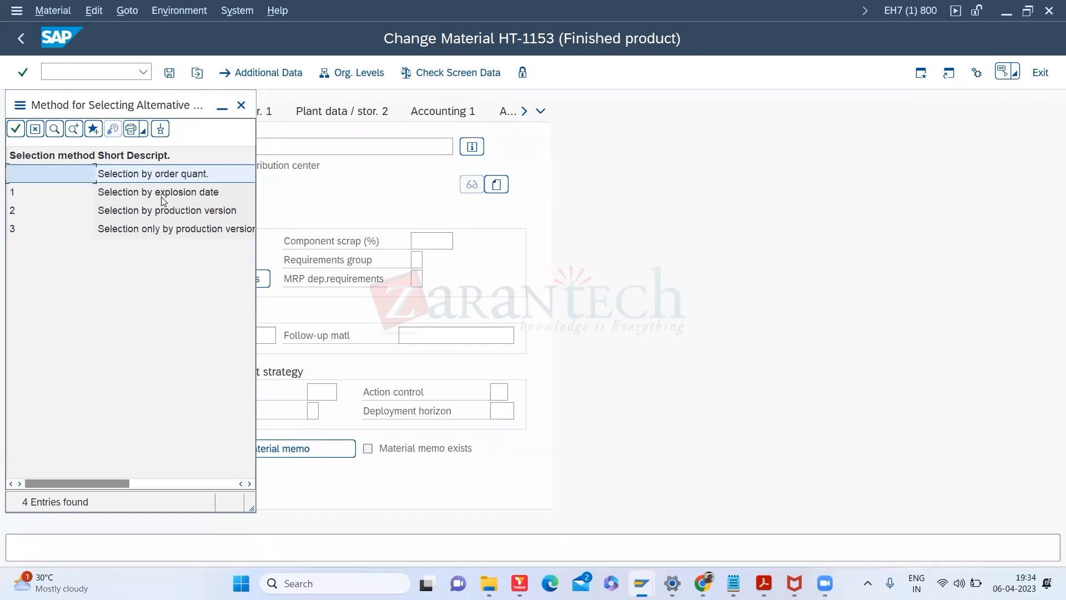
left_click(148, 214)
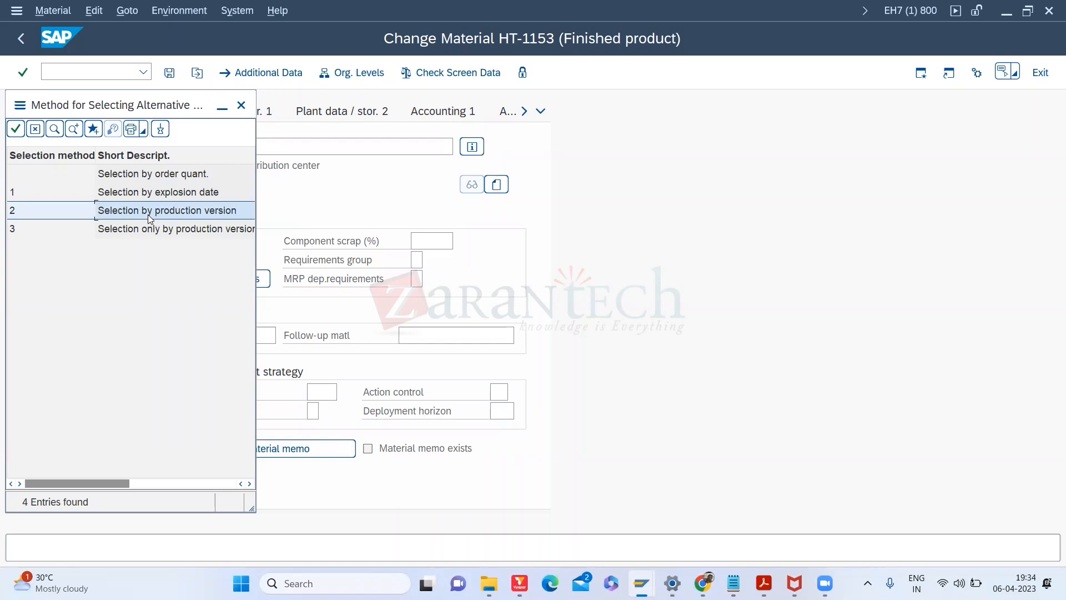
left_click(241, 105)
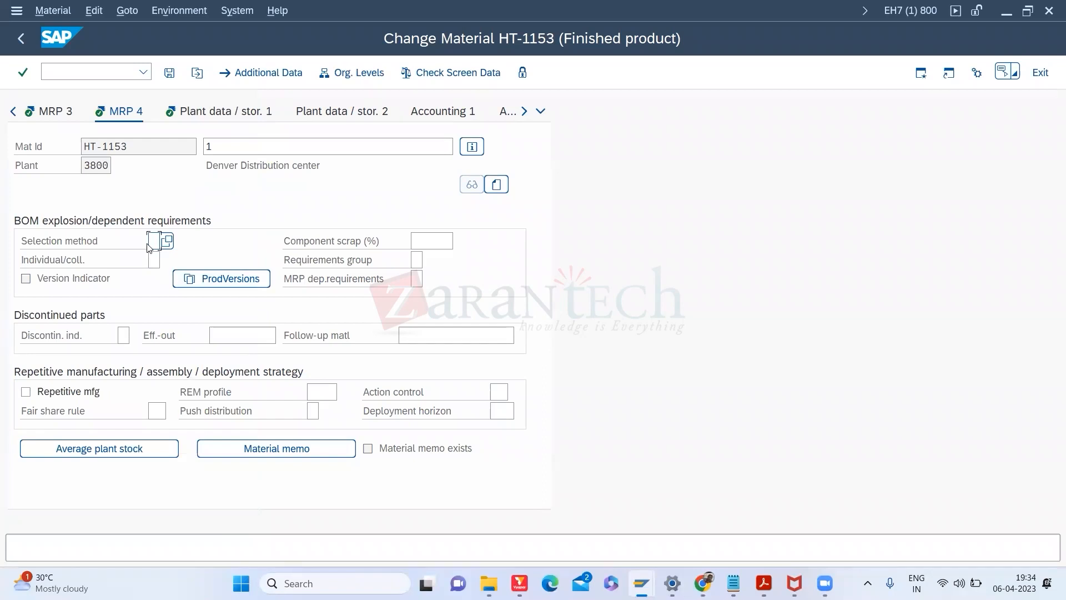
Step: Compare the Individual/coll. entries and set it to 2, Collective requirements only
left_click(154, 258)
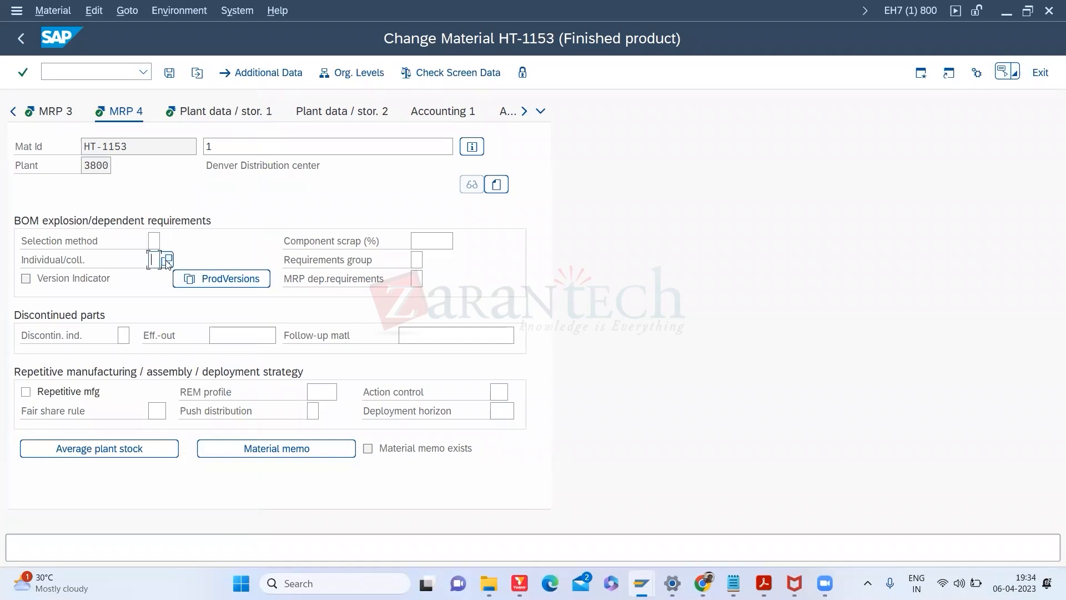
left_click(166, 259)
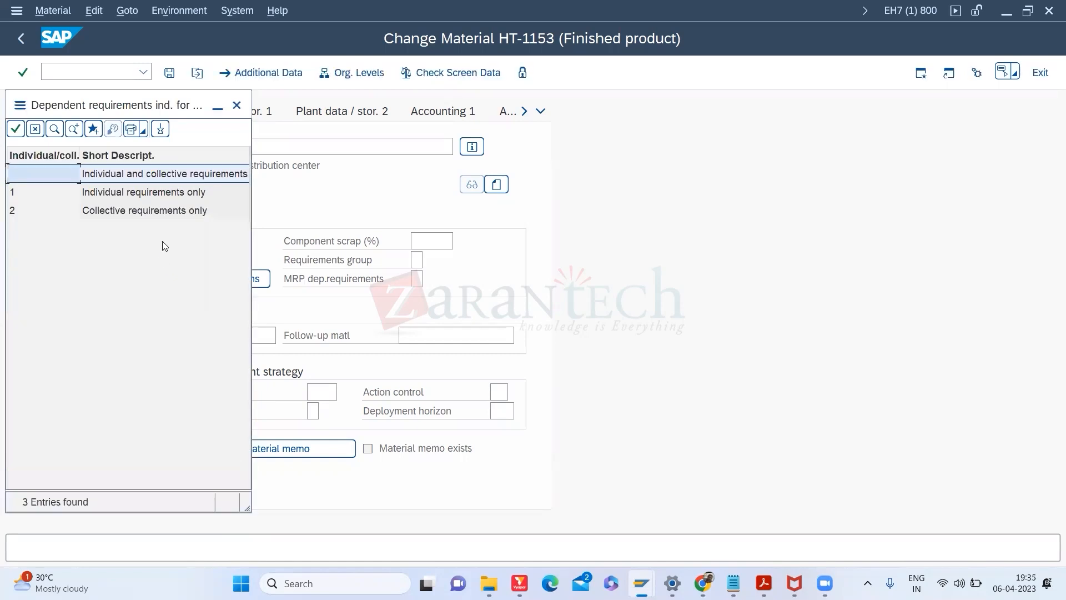
left_click(124, 214)
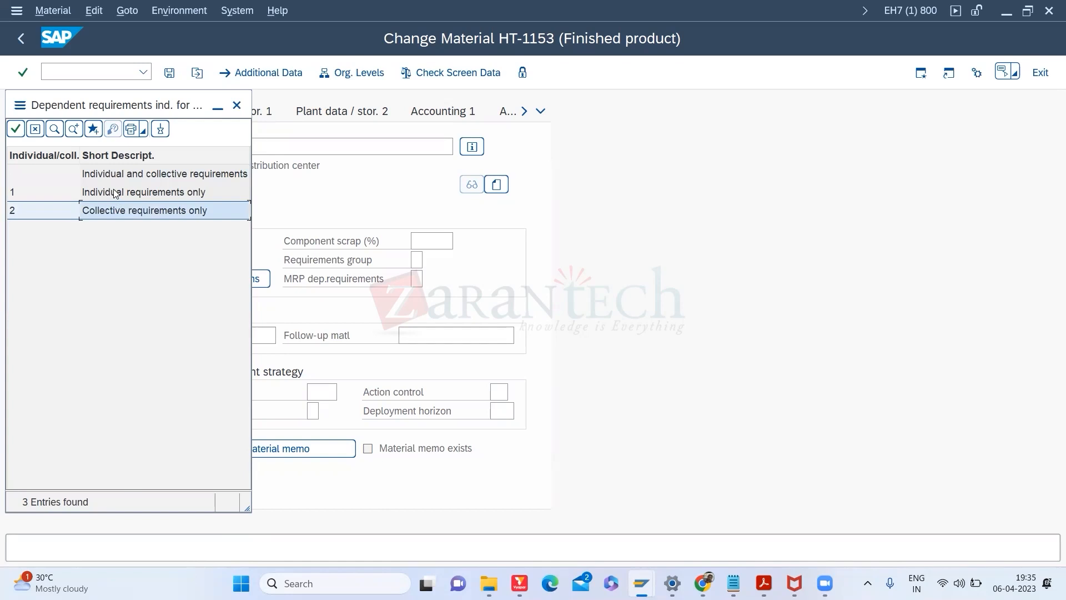
left_click(115, 193)
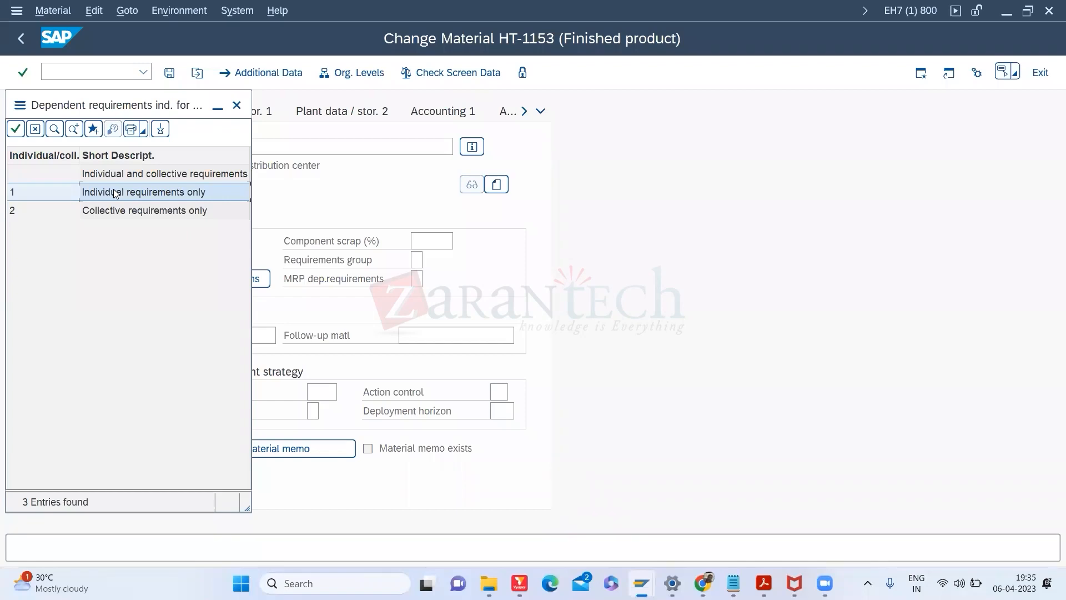
left_click(101, 215)
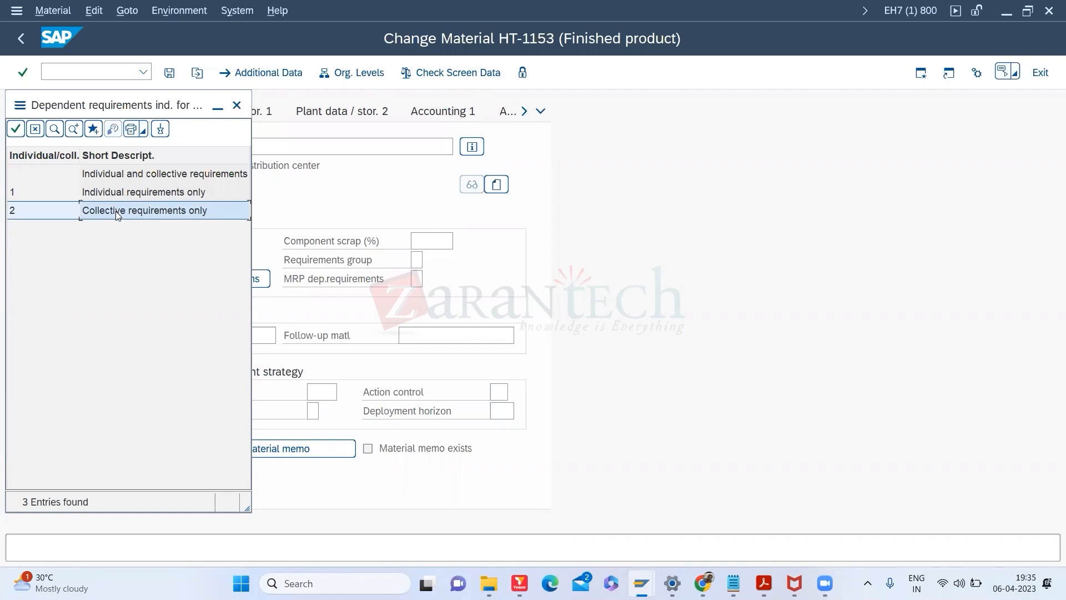
double_click(116, 214)
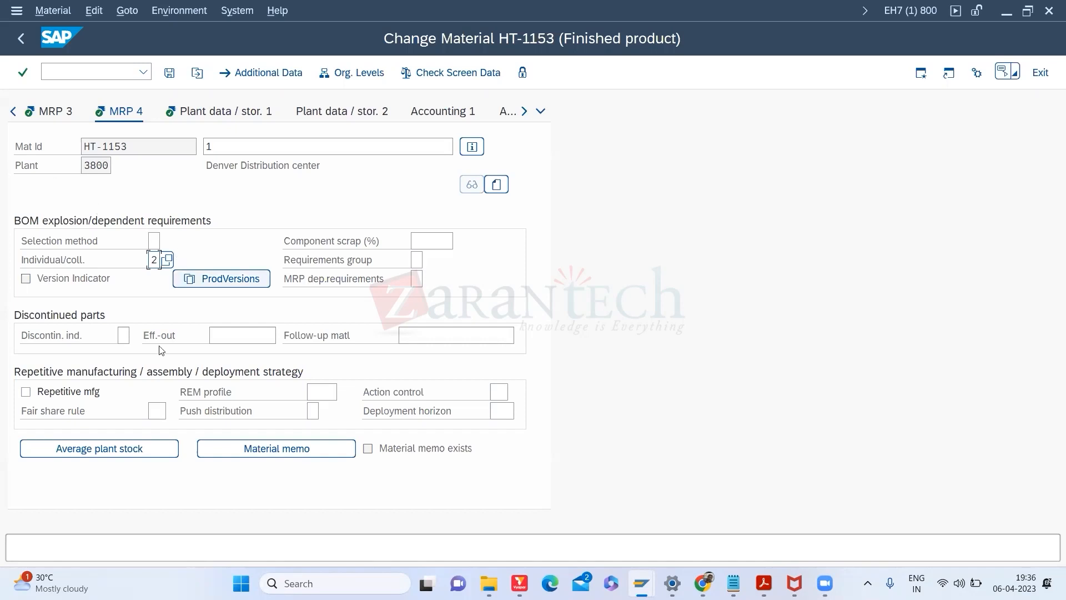
left_click(127, 447)
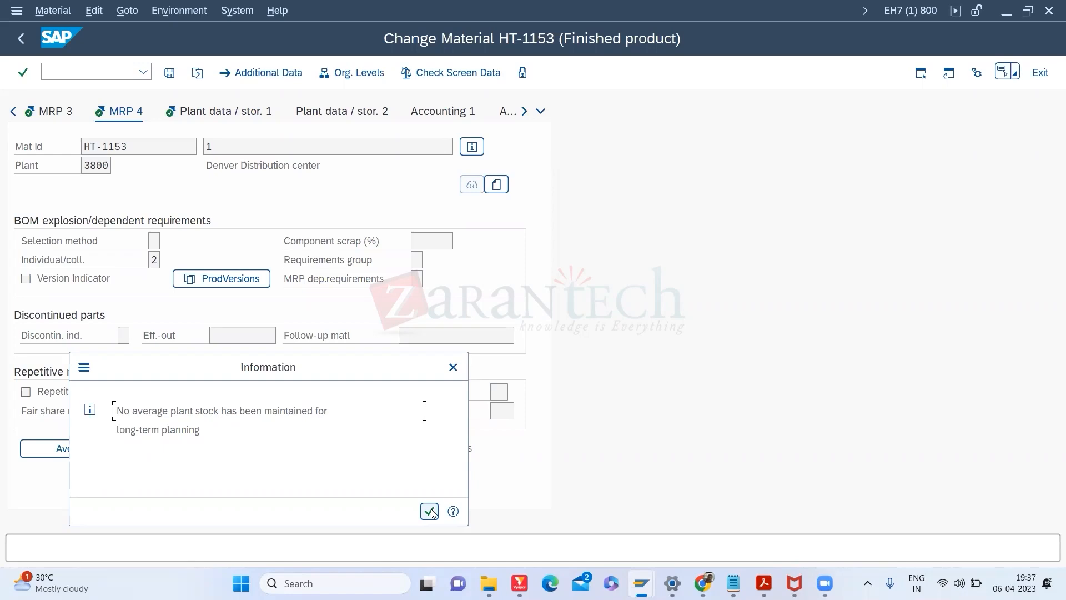
left_click(430, 510)
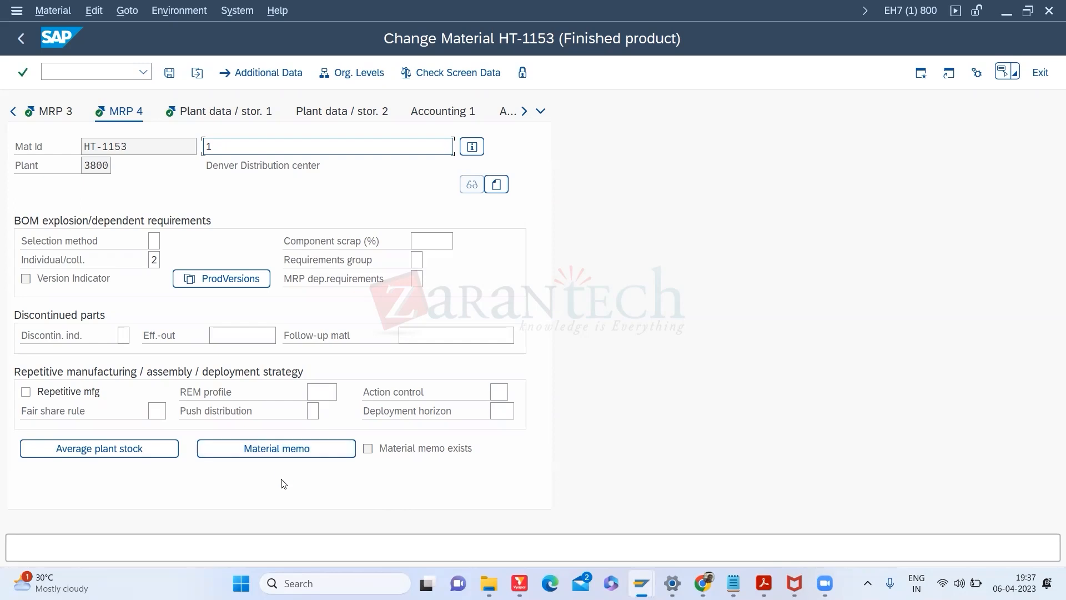
Step: View HT-1153's material memo, exit without saving, and bring up slide 36, MRP4 View
left_click(276, 450)
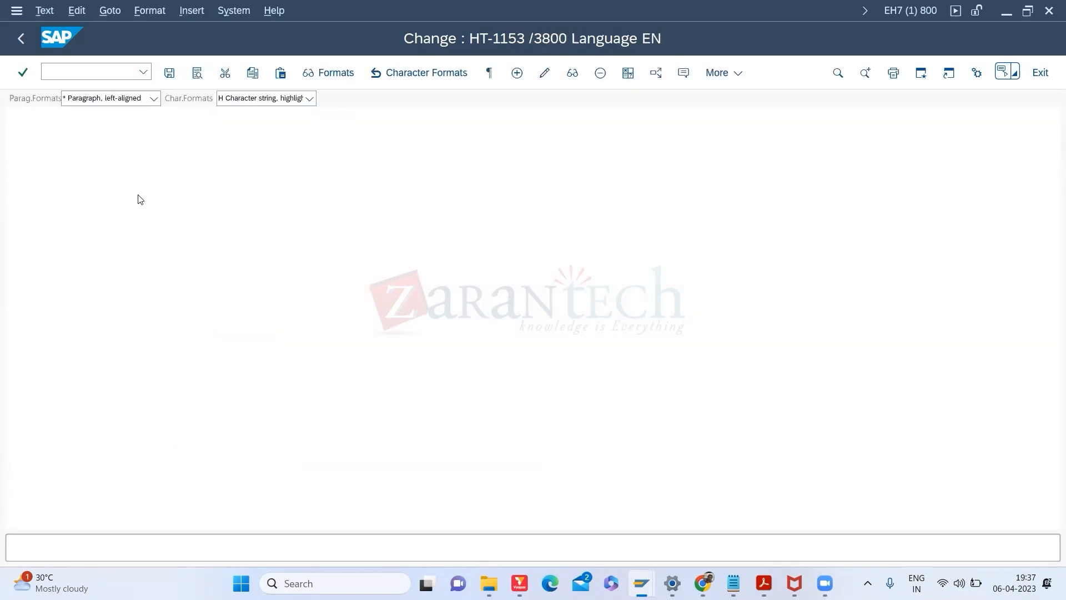
left_click(19, 48)
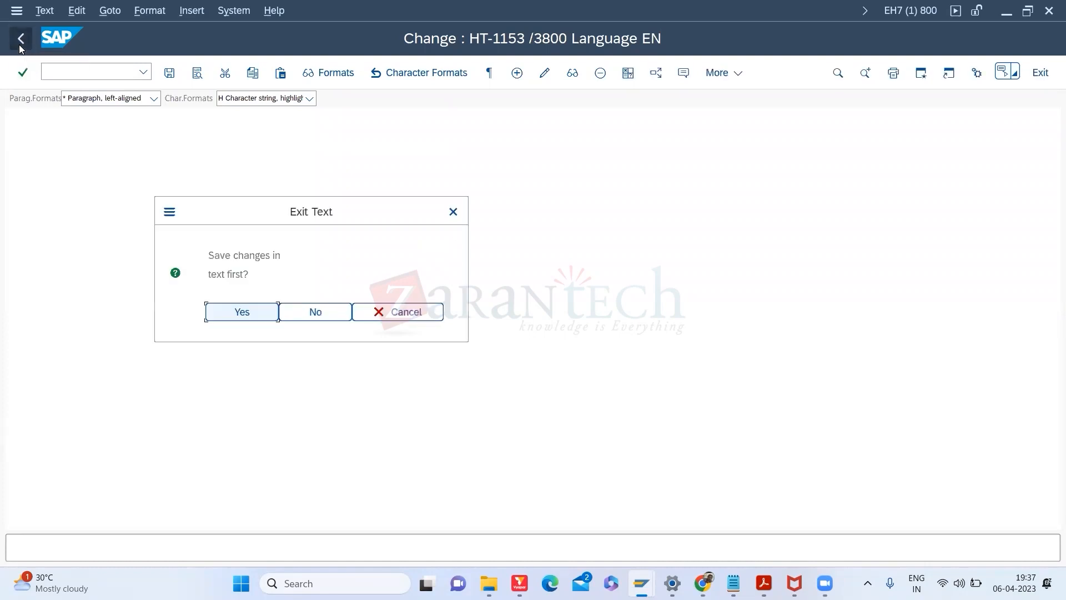
left_click(316, 316)
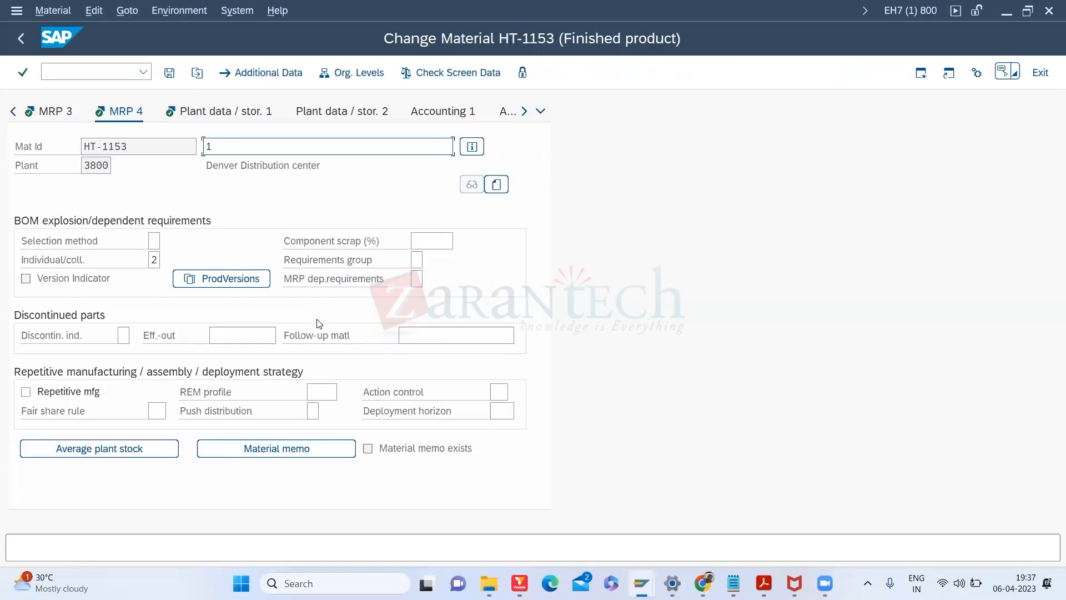
key("alt+Tab")
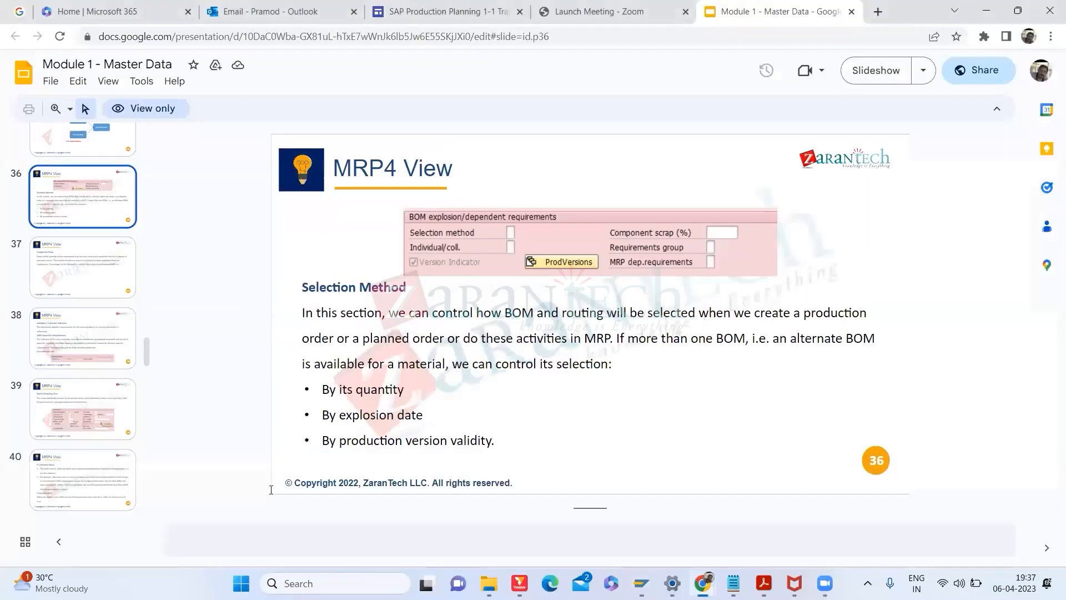
Step: Go to slide 39, Work Scheduling View, highlight its MRP4 title, then return to SAP
left_click(114, 436)
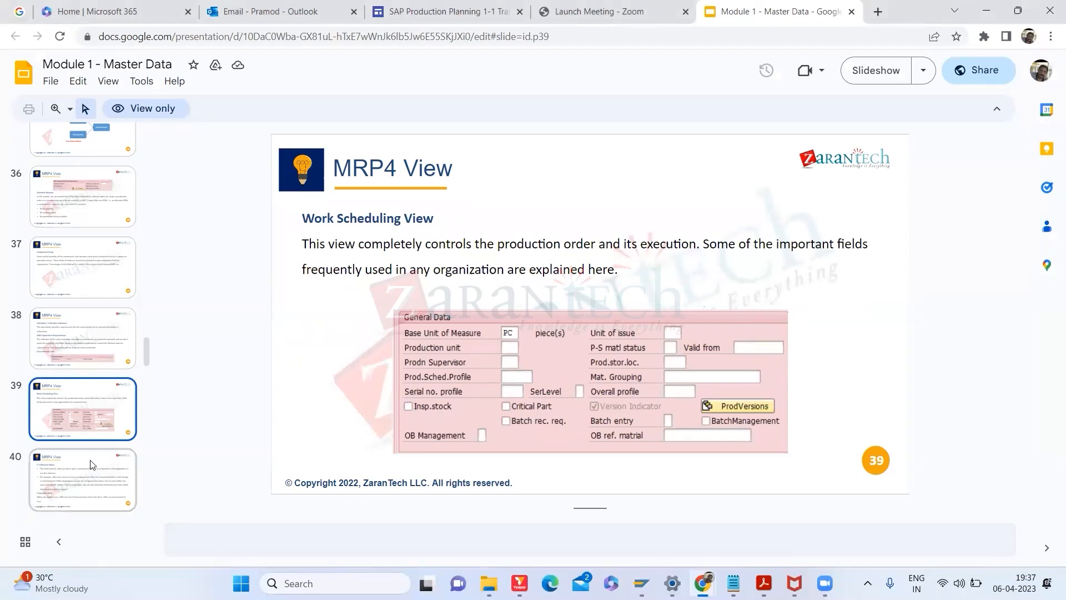
left_click_drag(397, 168, 338, 171)
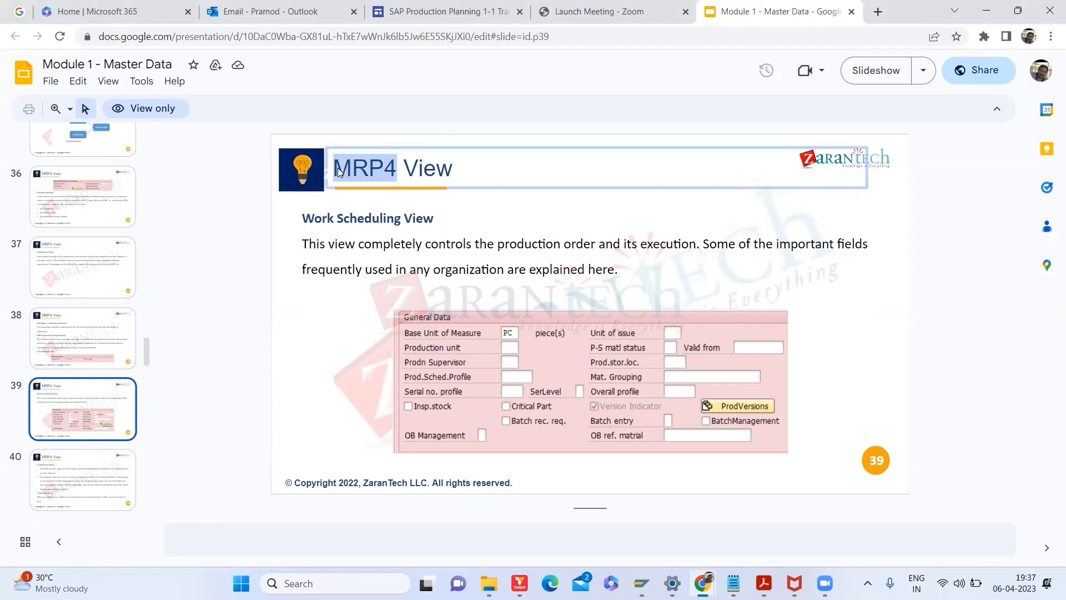
left_click(347, 172)
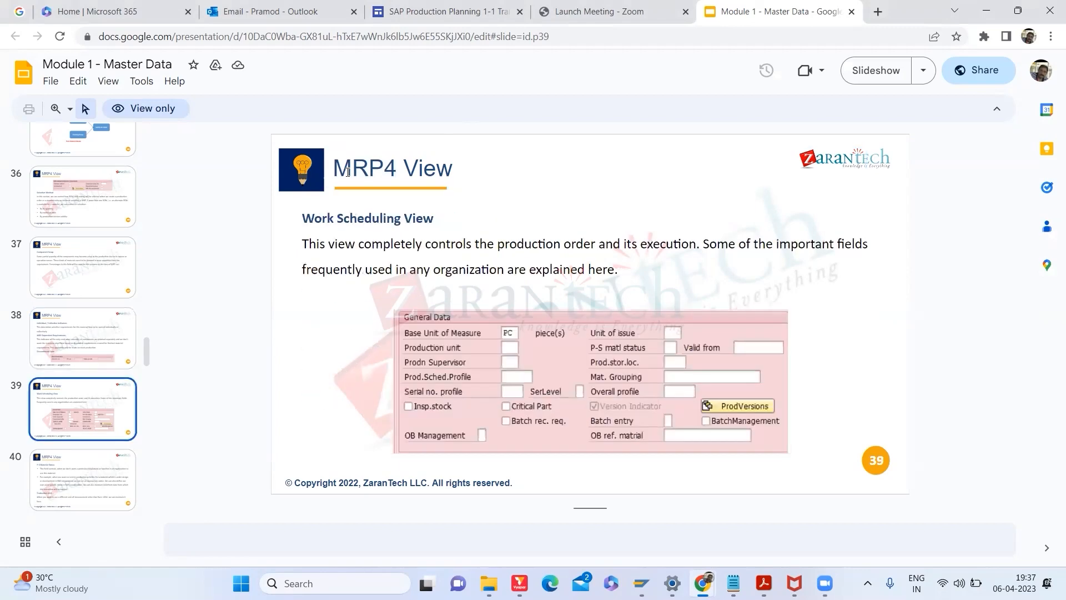
key("alt+Tab")
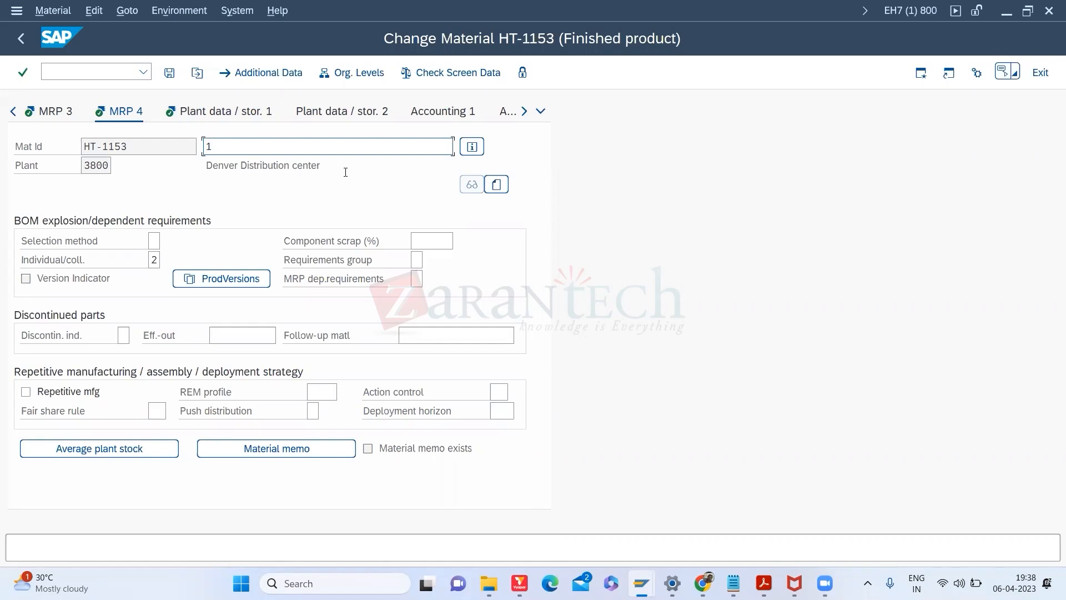
Step: Select the HT-1153 material number and save the material's changes
left_click(526, 115)
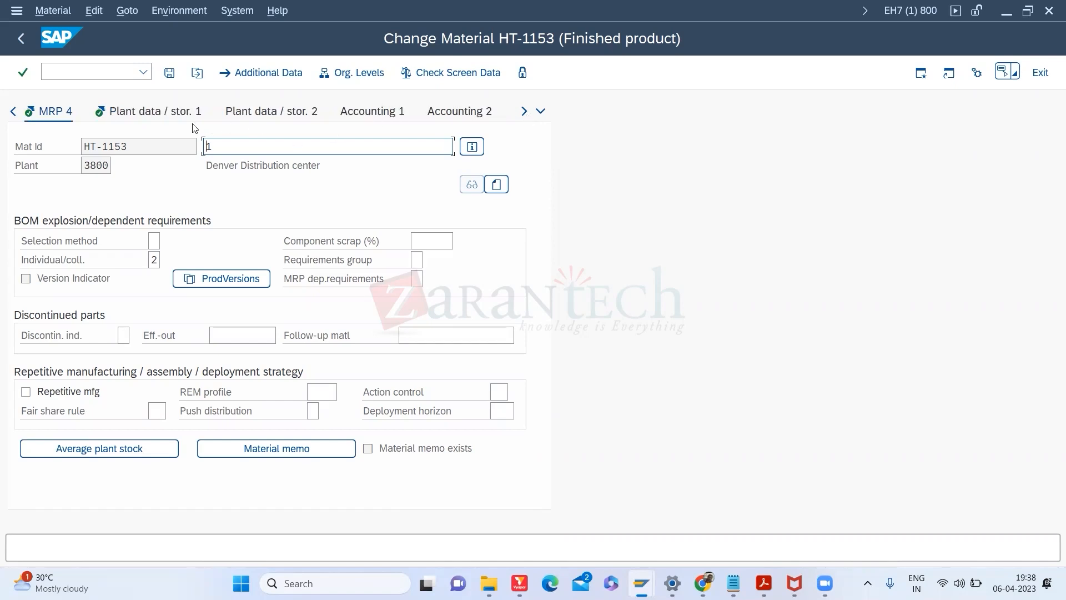
left_click_drag(133, 146, 45, 144)
key("ctrl+c")
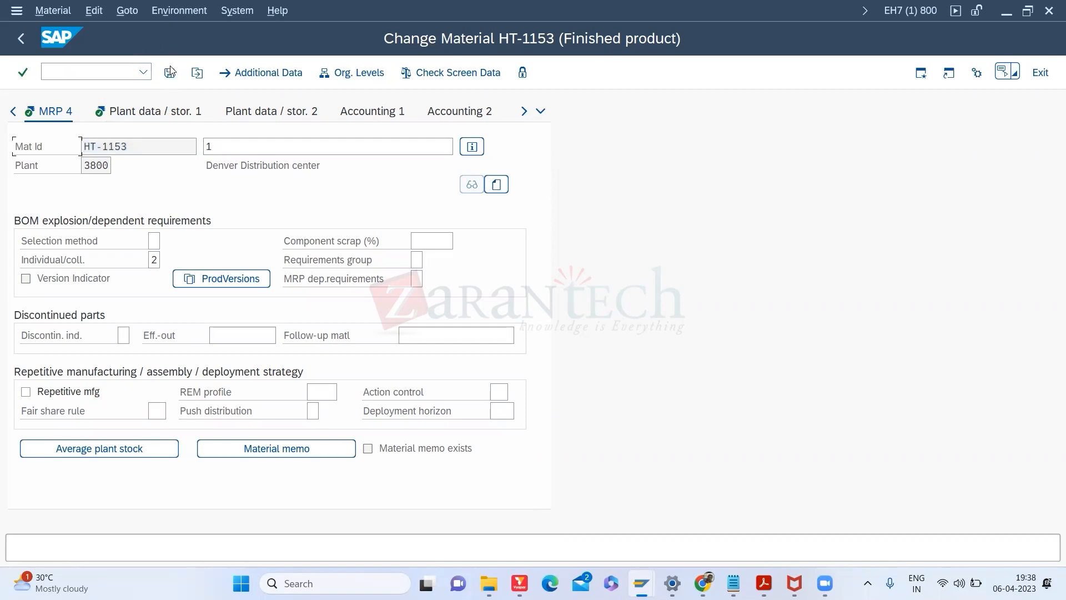
left_click(170, 72)
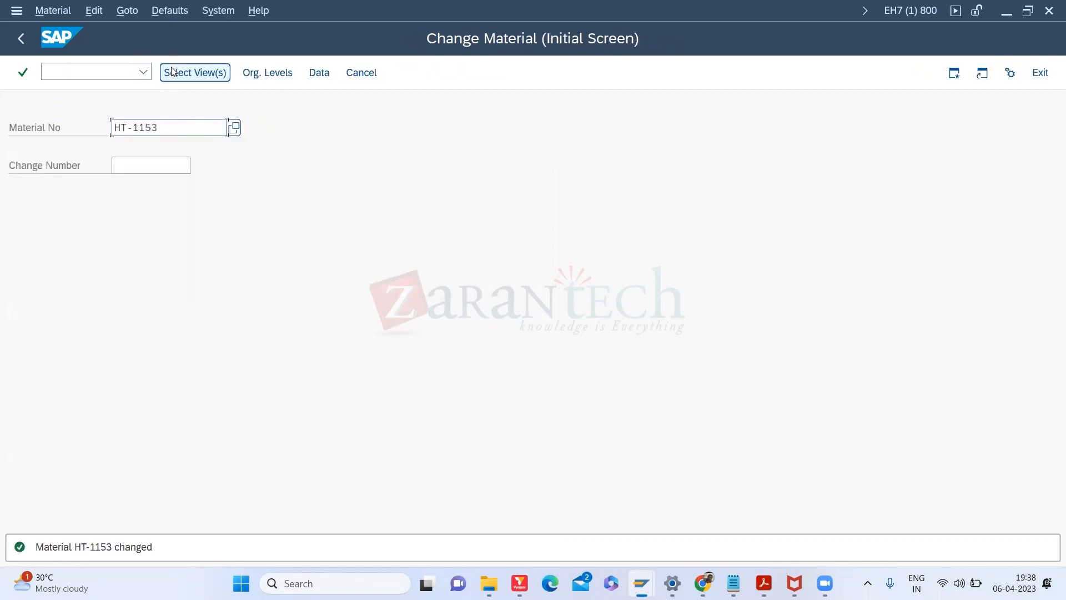
left_click(105, 70)
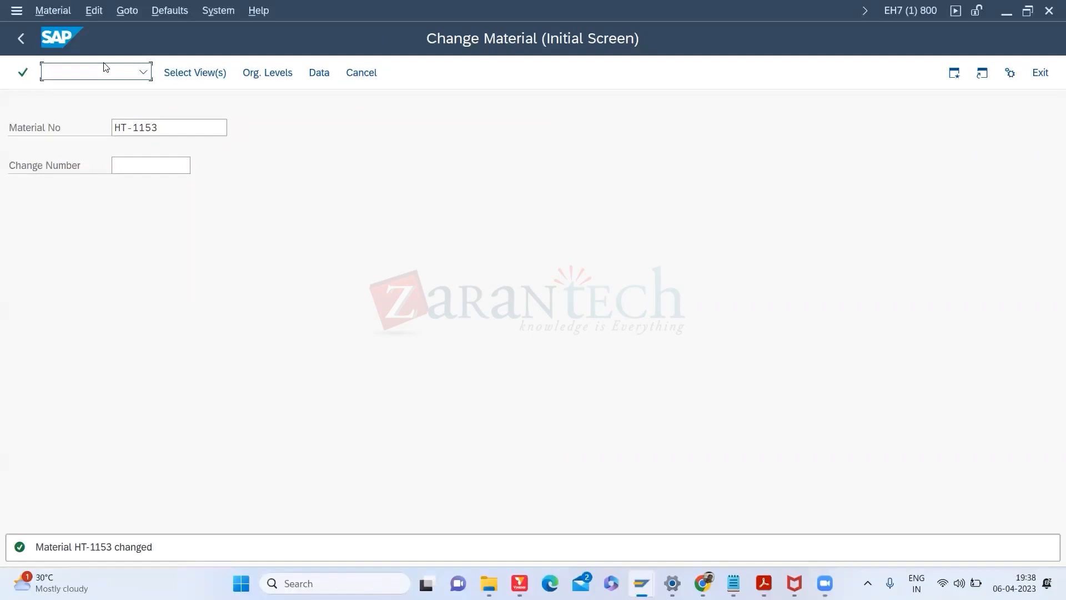
Step: Run /NMM01 for HT-1153, choose the Work Scheduling view, and enter plant 3000
type("/NMM01")
key("Return")
key("ctrl+v")
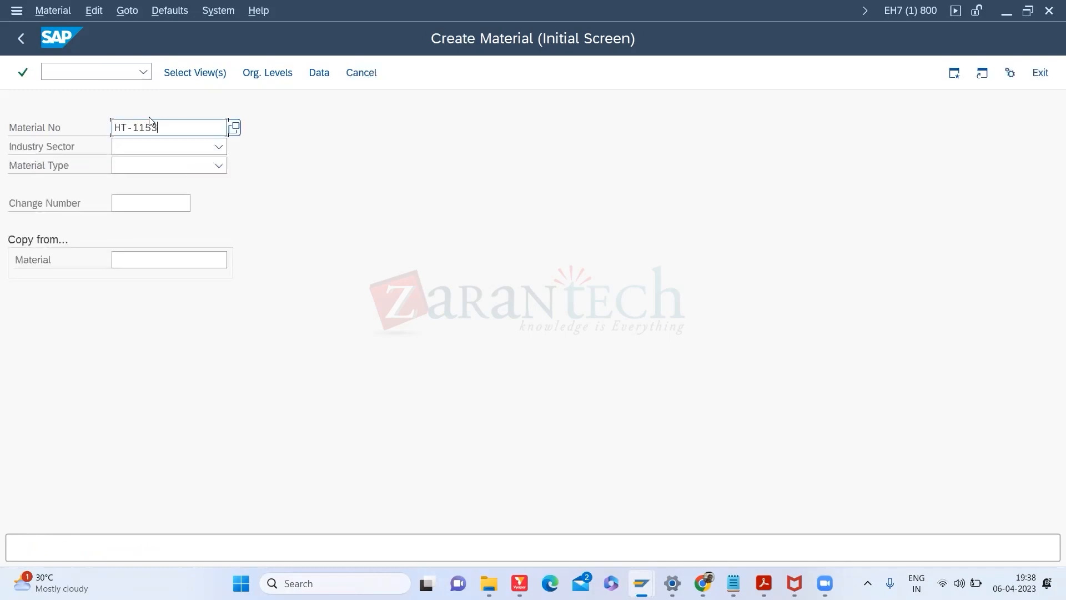
key("Return")
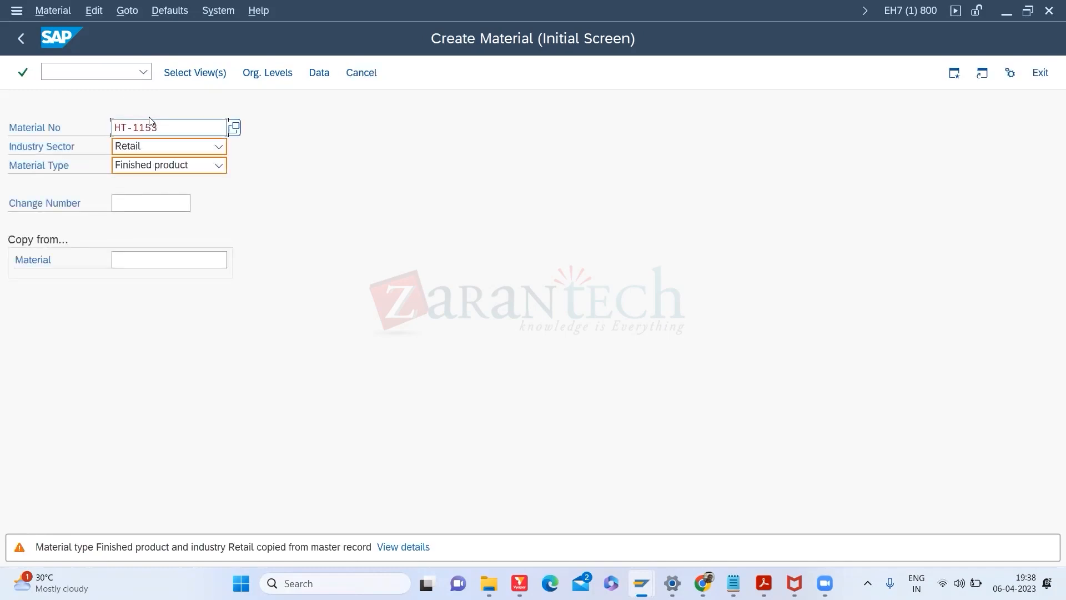
key("Return")
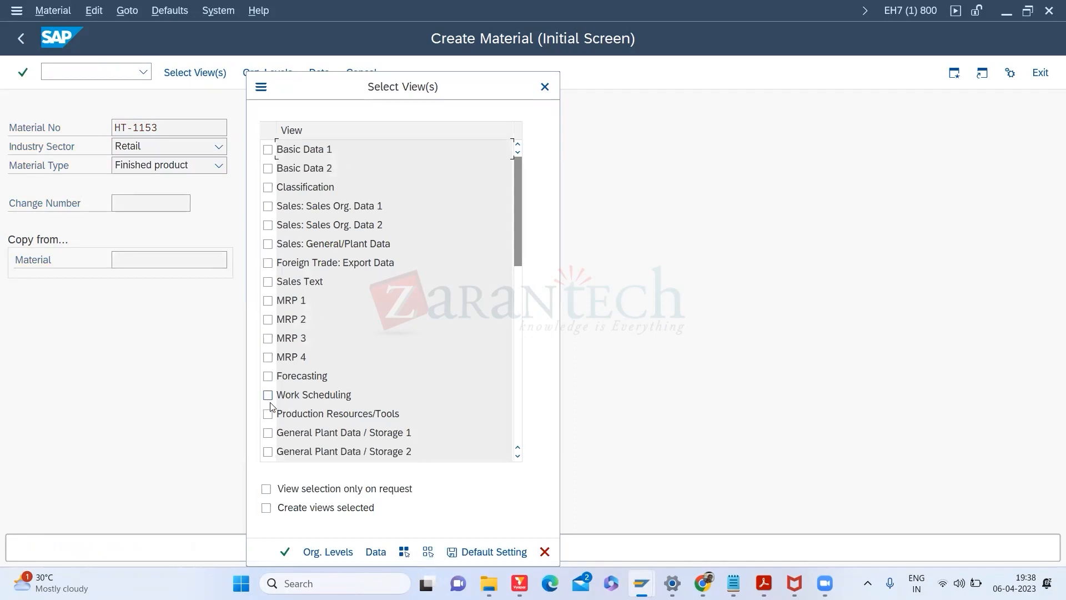
left_click(268, 395)
left_click(285, 550)
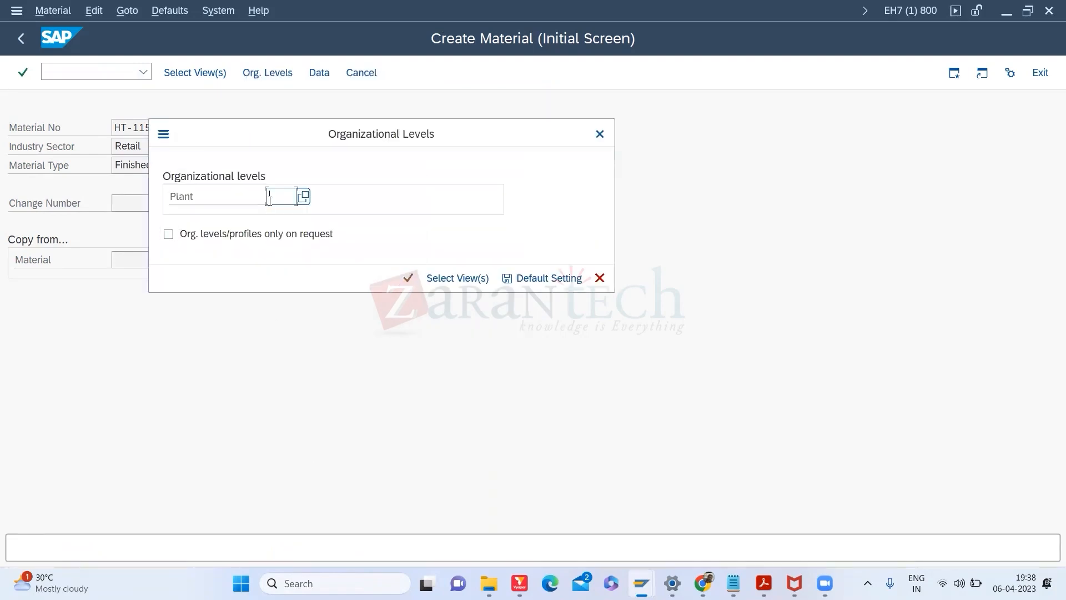
type("3000")
key("Return")
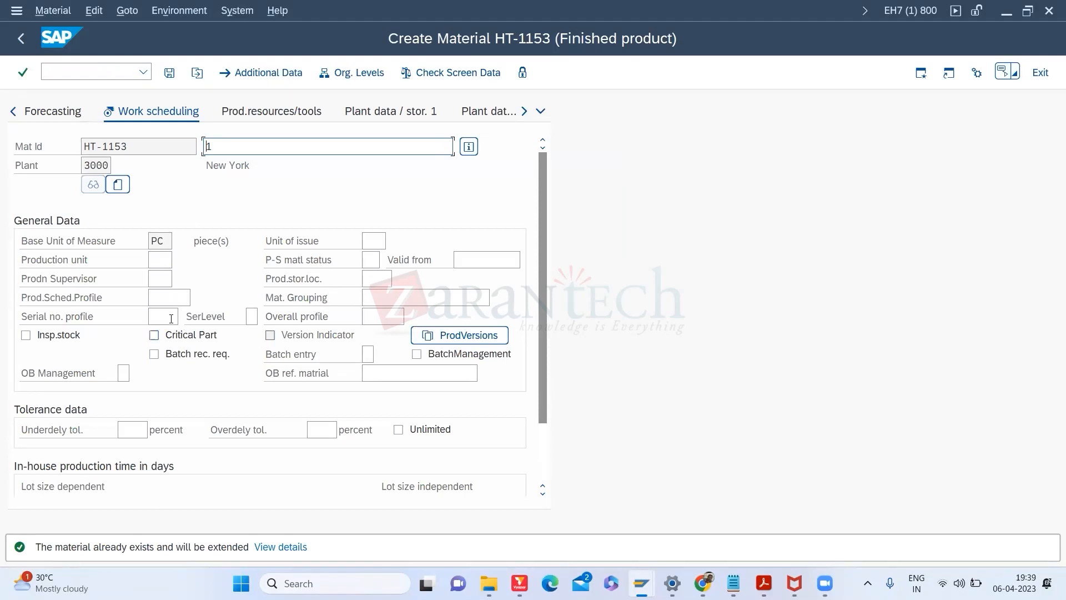
Step: Show the 8 available Production Supervisor entries for plant 3000
left_click(157, 282)
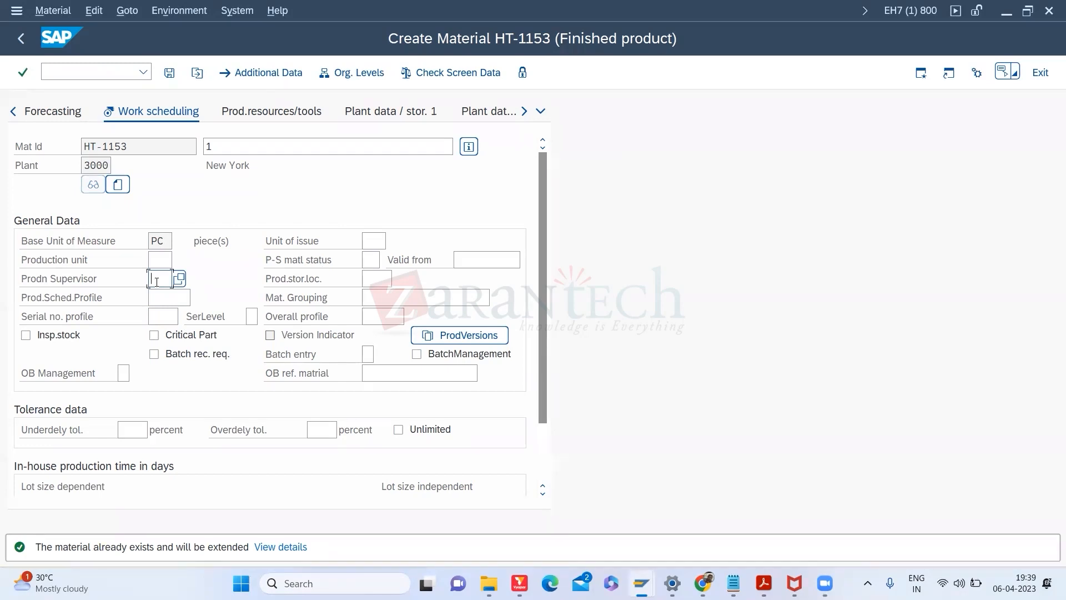
left_click(178, 278)
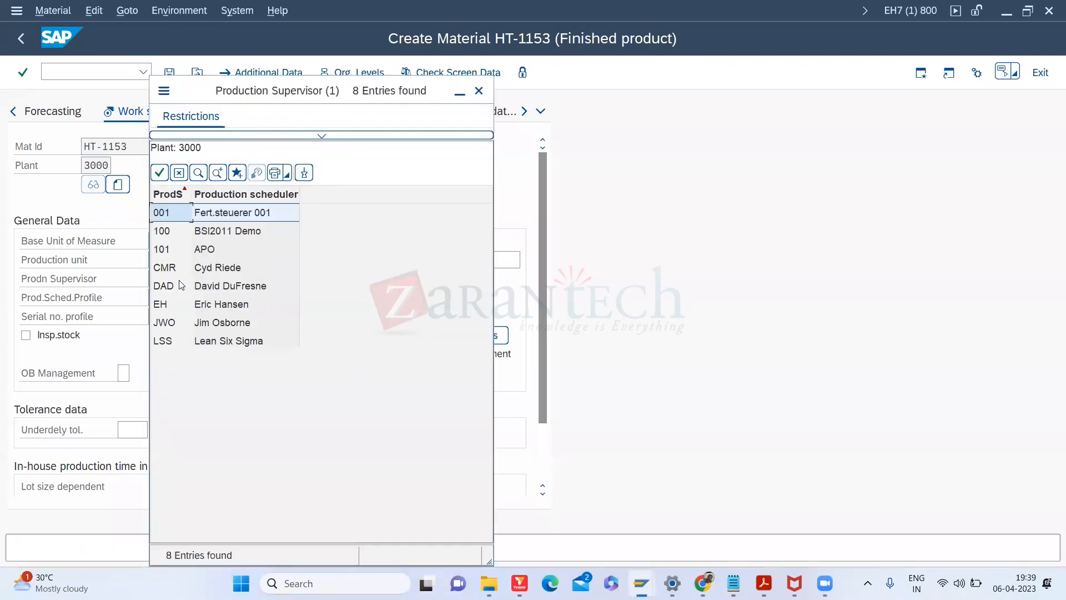
Step: Choose Production Supervisor 001 from the help list, then move to Prod.stor.loc
double_click(206, 221)
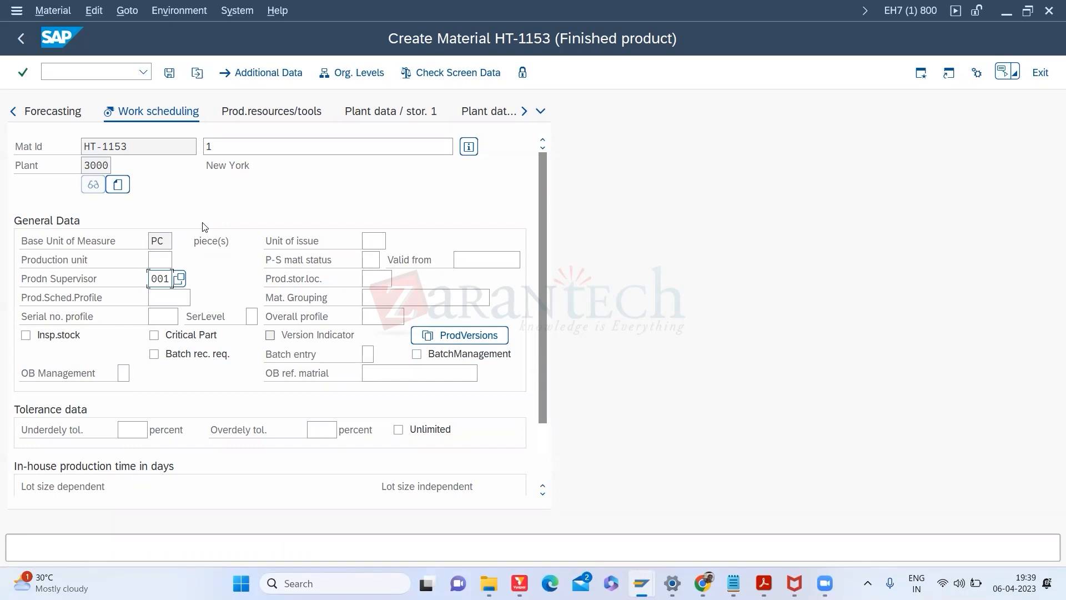
left_click(380, 276)
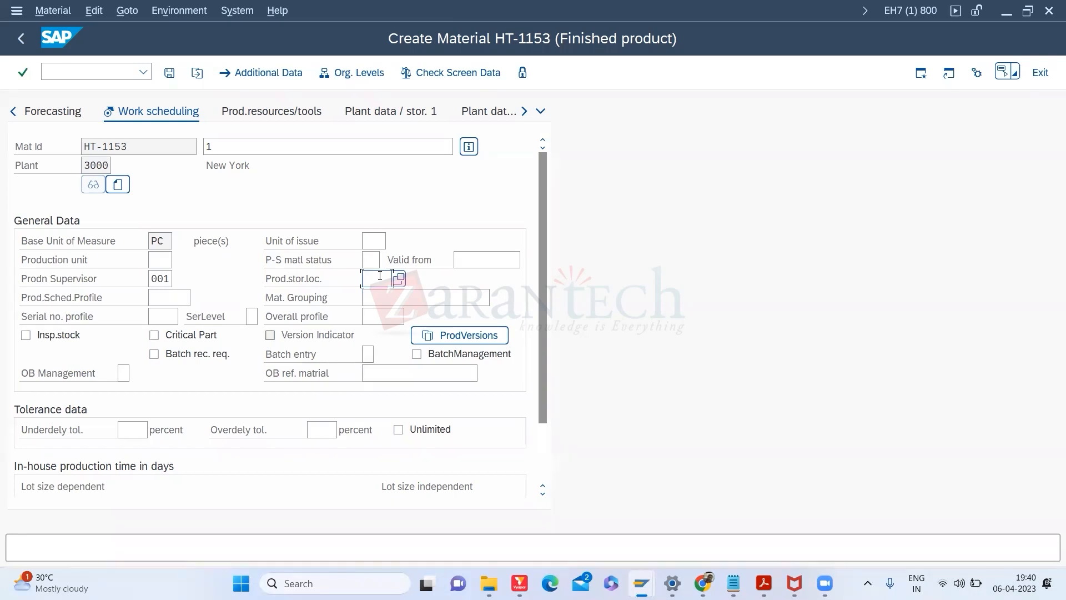
Step: Scroll down to the Tolerance data section and review its still-empty fields
left_click(546, 453)
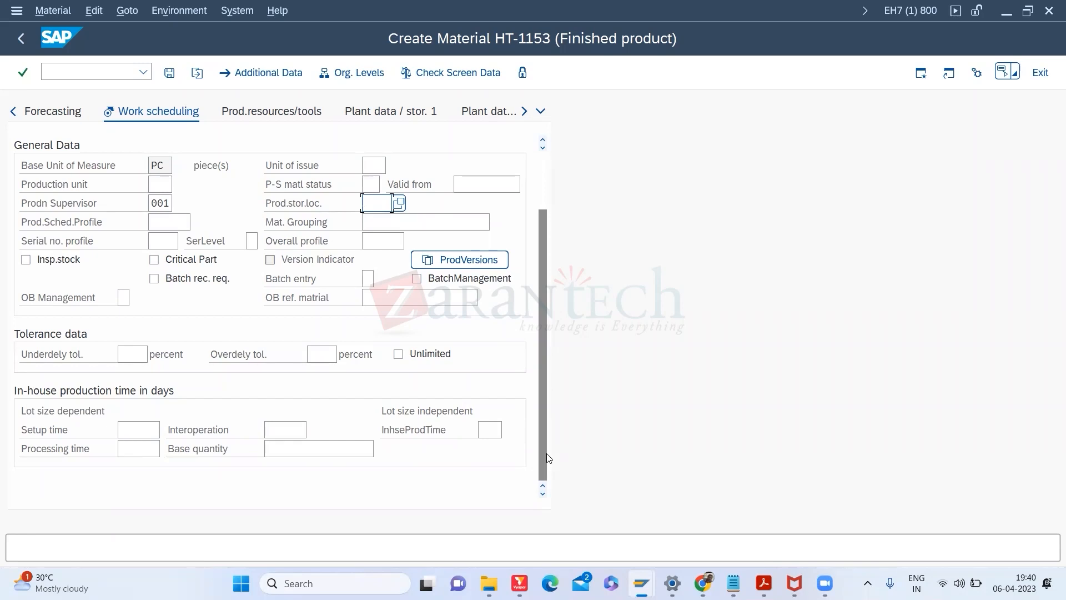
left_click(91, 72)
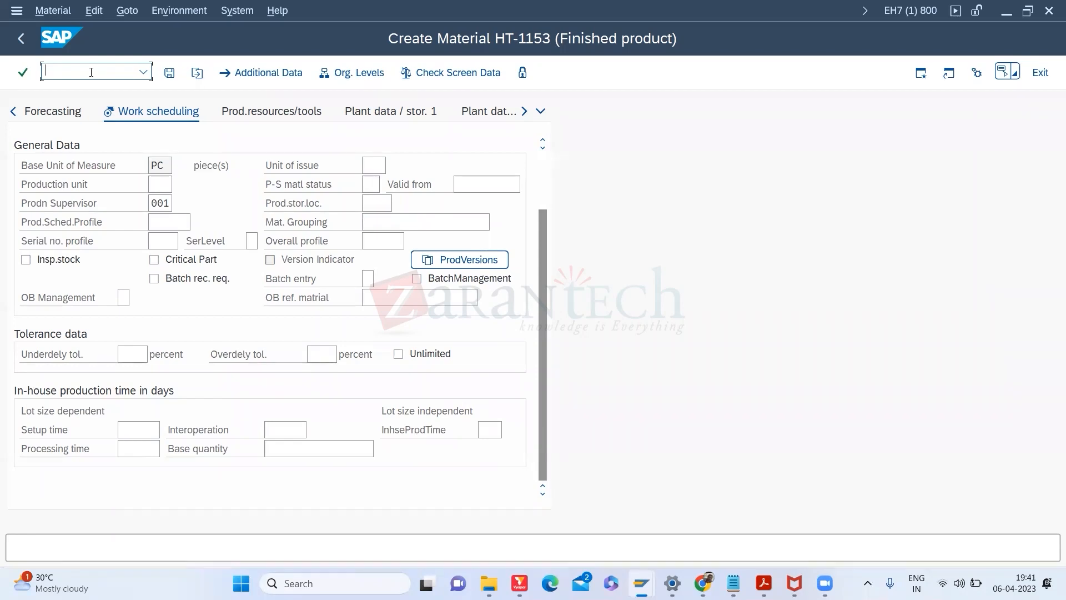
Step: Open /OSE16 in a new session and list table MARA entries with material type FERT
type("/OSE16")
key("Return")
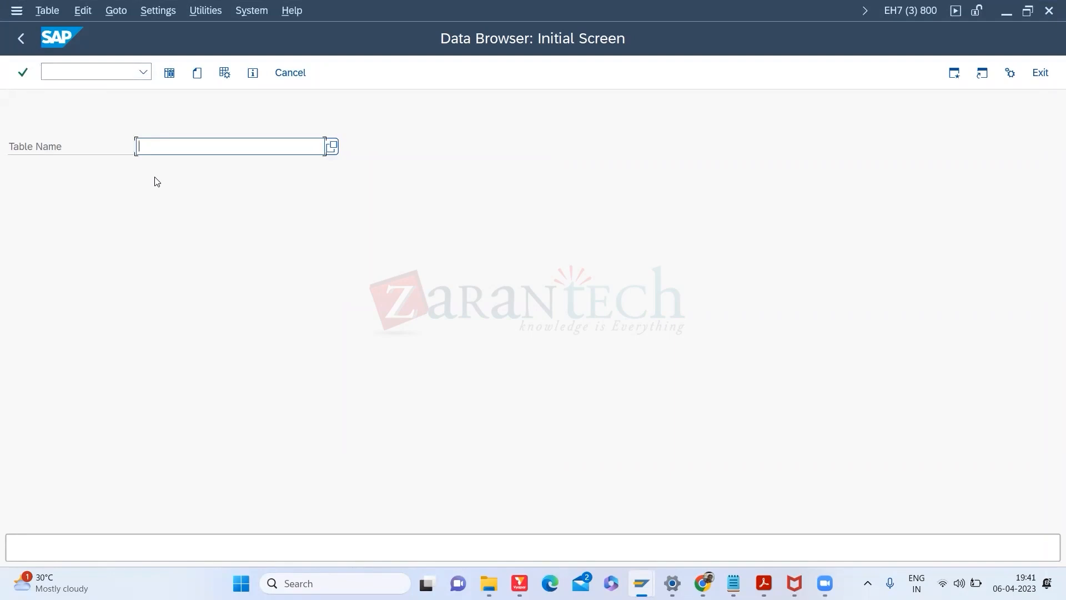
type("mara")
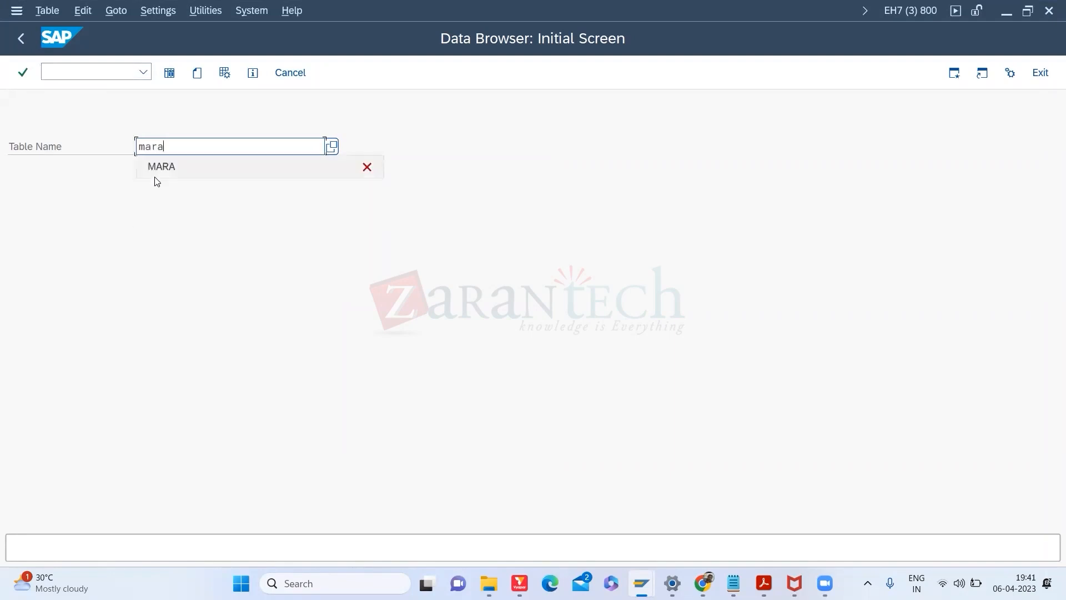
key("Return")
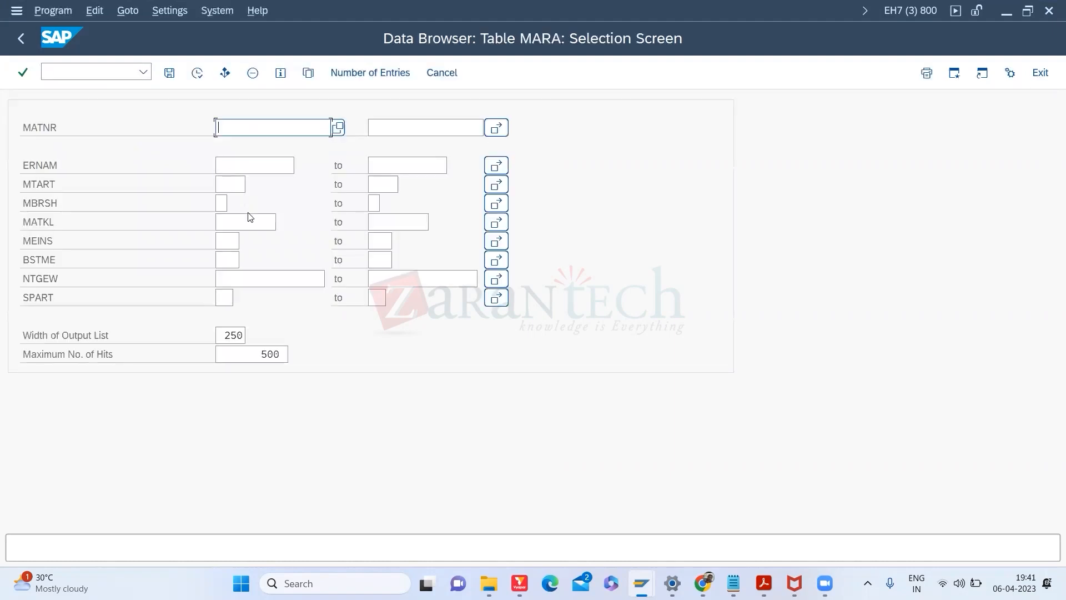
left_click(234, 189)
type("fert")
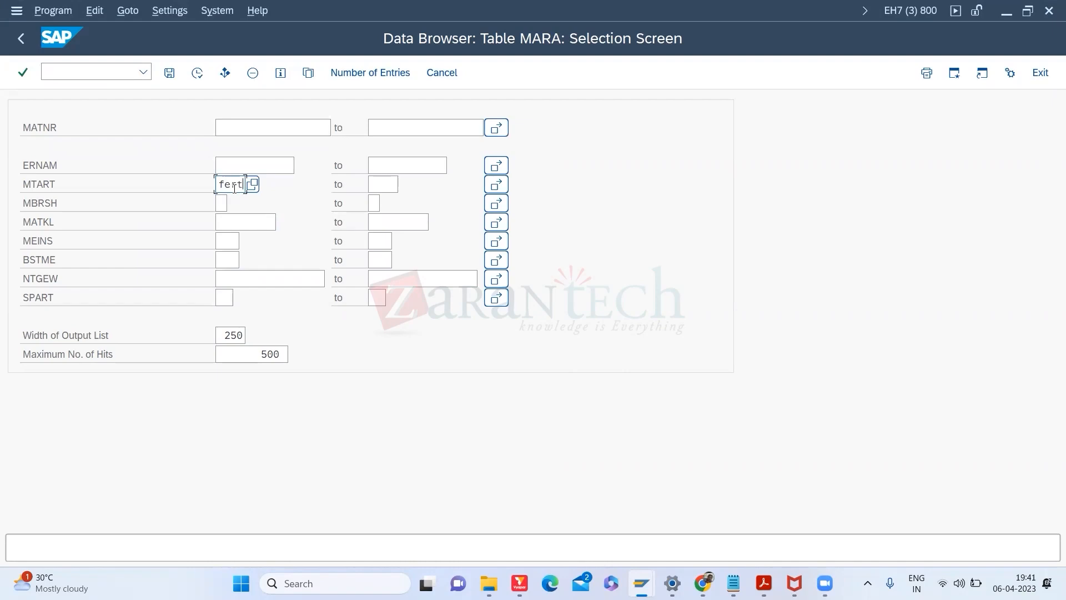
left_click(196, 79)
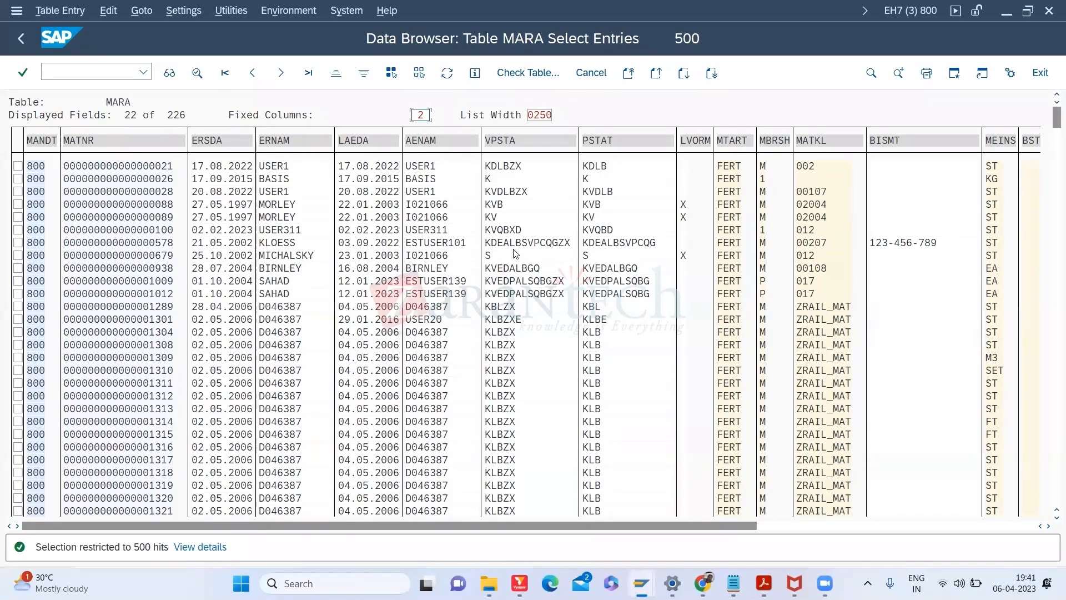
Step: Open material 578's MARA record, then return to HT-1153's Work Scheduling window
left_click(114, 245)
double_click(118, 242)
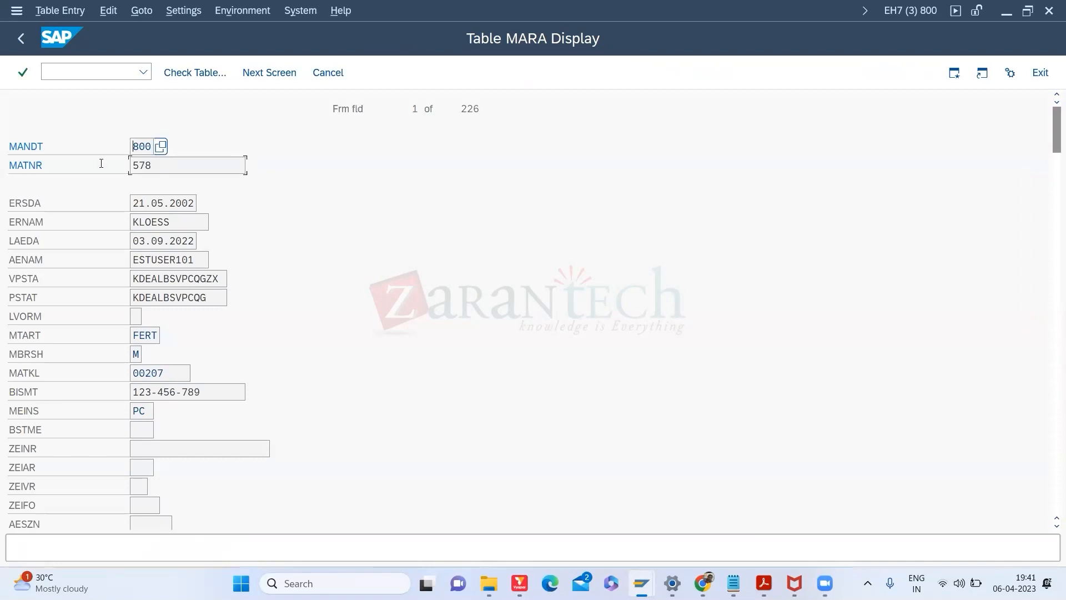
key("alt+Tab")
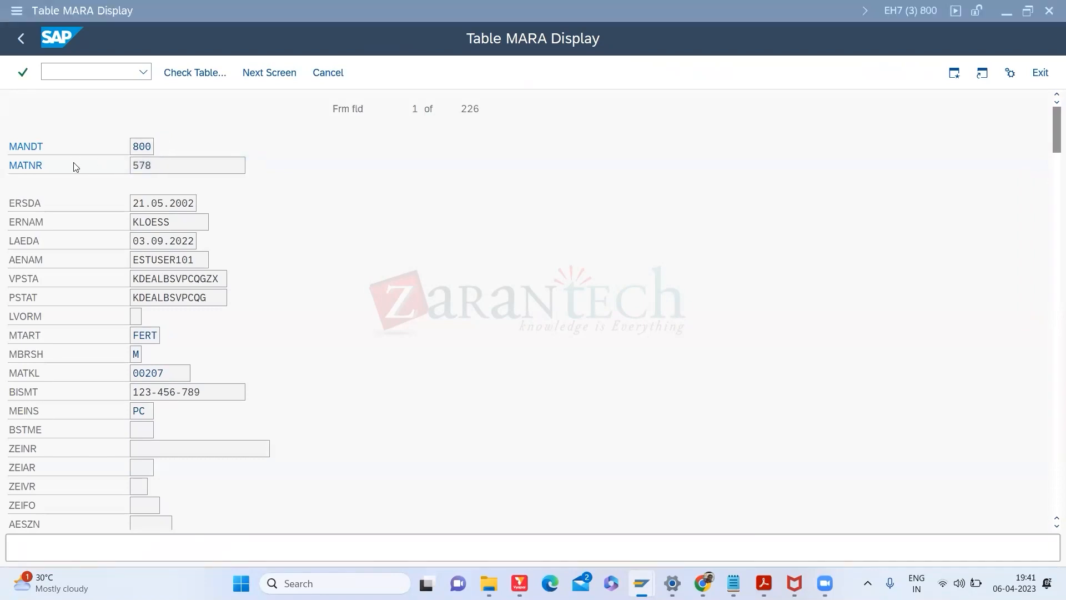
left_click(74, 70)
type("/N")
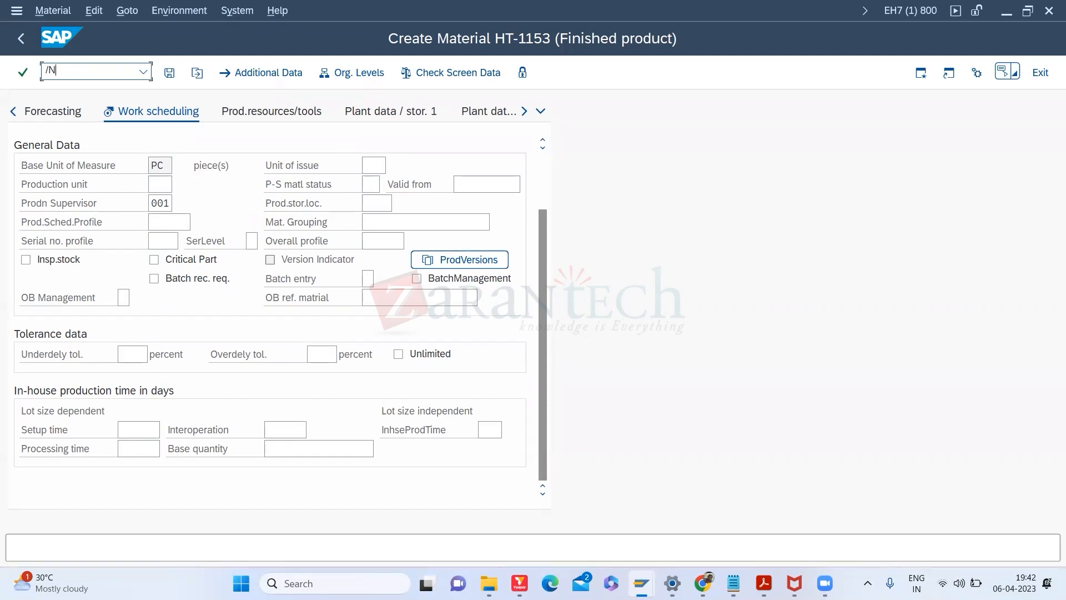
Step: Browse table MARA in SE16 and open the full record for material 578
type("SE16")
key("Return")
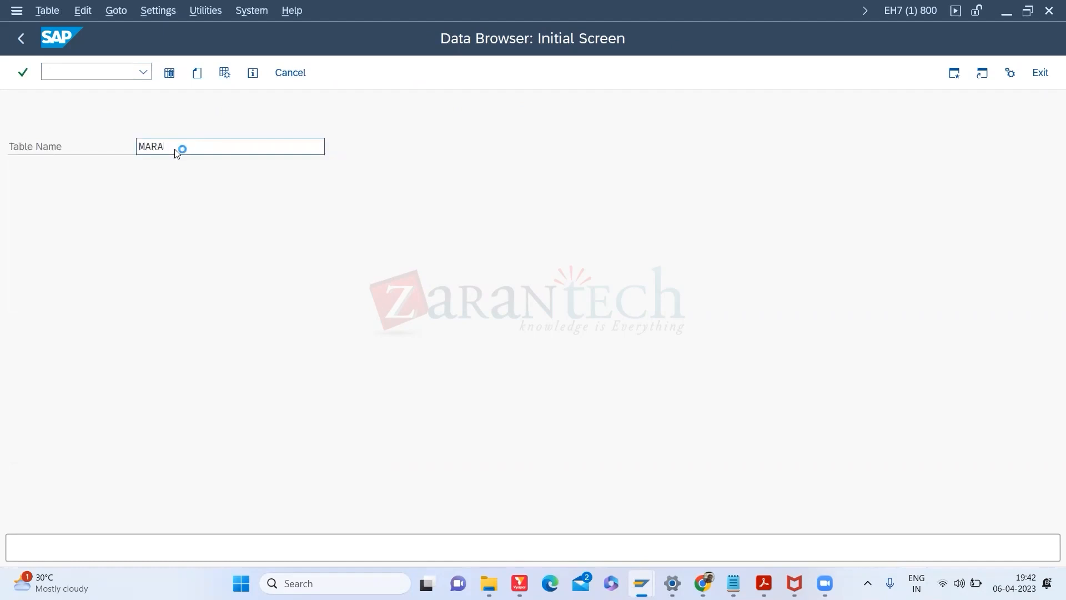
key("Return")
type("578")
left_click(197, 73)
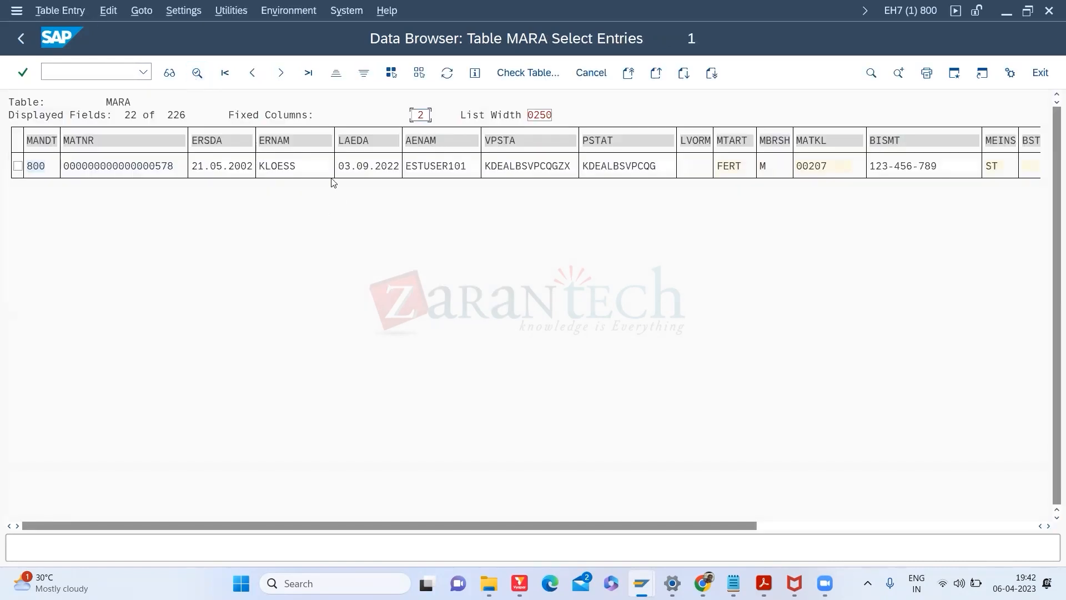
double_click(299, 172)
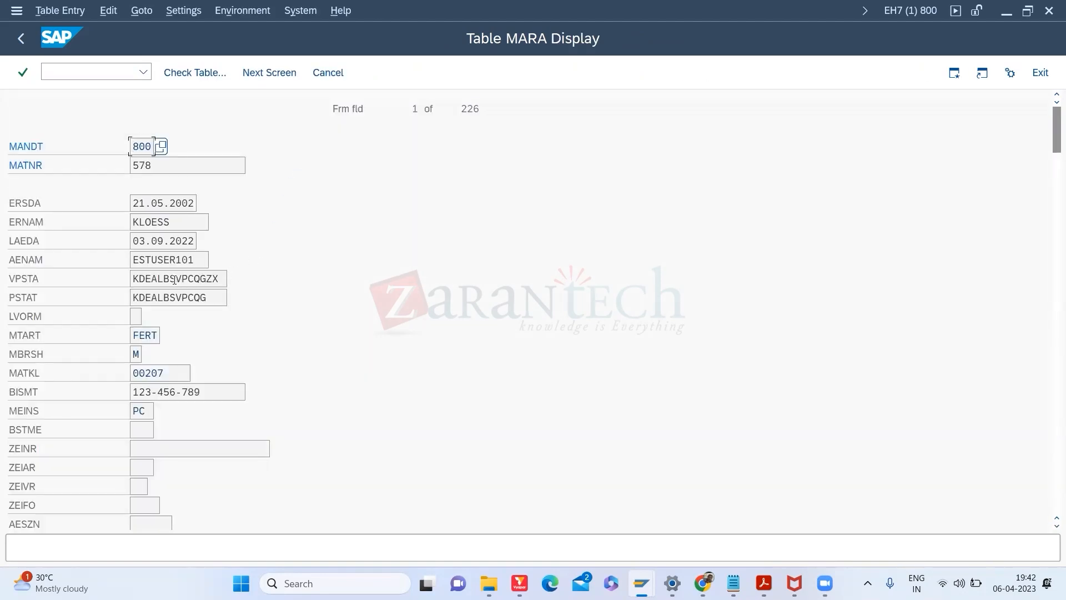
Step: Highlight material 578's VPSTA maintenance status value, then enter transaction /OSPRO
left_click_drag(222, 279, 104, 280)
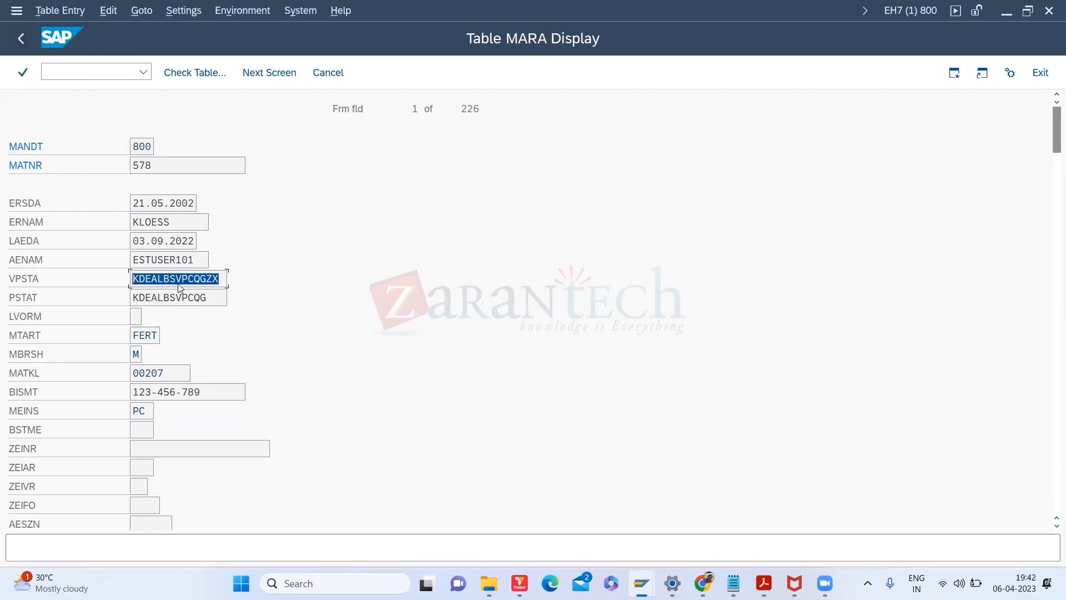
left_click(133, 281)
left_click_drag(227, 277, 121, 279)
left_click_drag(224, 281, 107, 284)
left_click(74, 73)
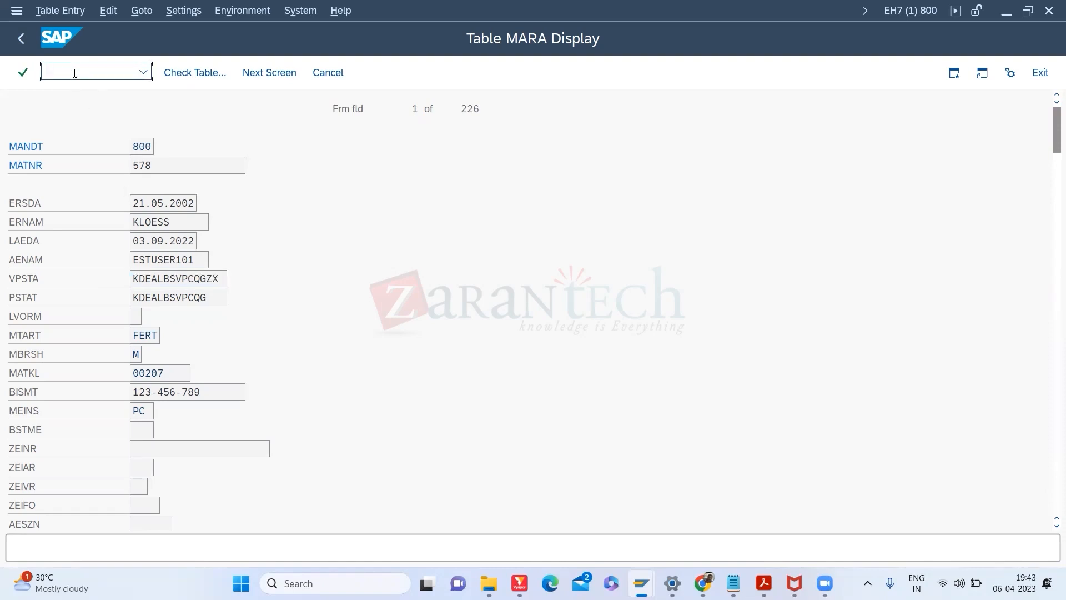
type("/OSPRO")
Step: In the SPRO IMG, run Configuring the Material Master's Assign Screen Sequences to User/Material Type/Transaction/Industry Sector
key("Return")
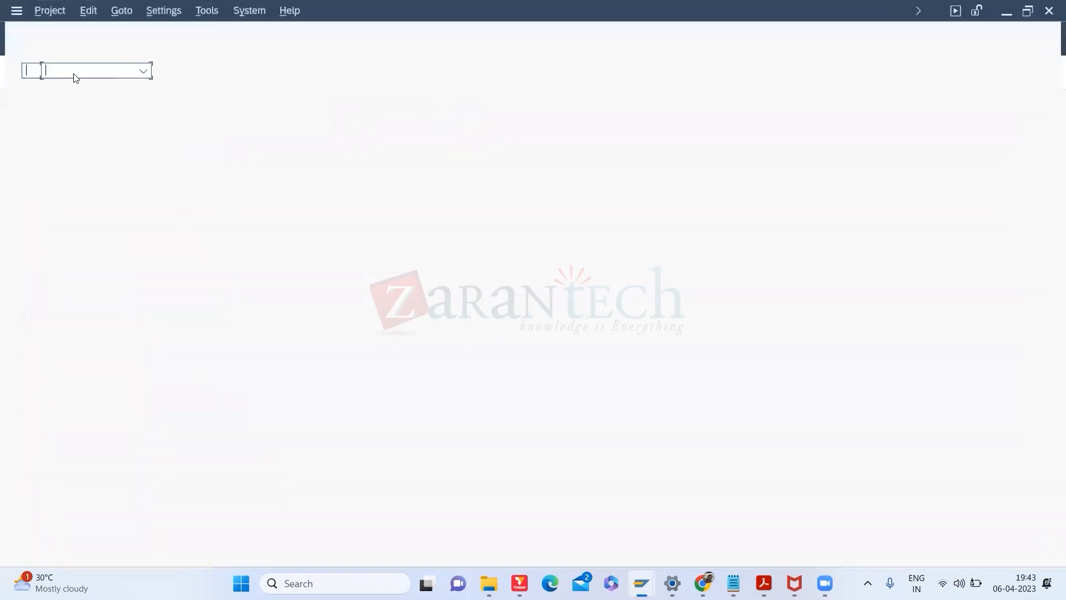
left_click(190, 75)
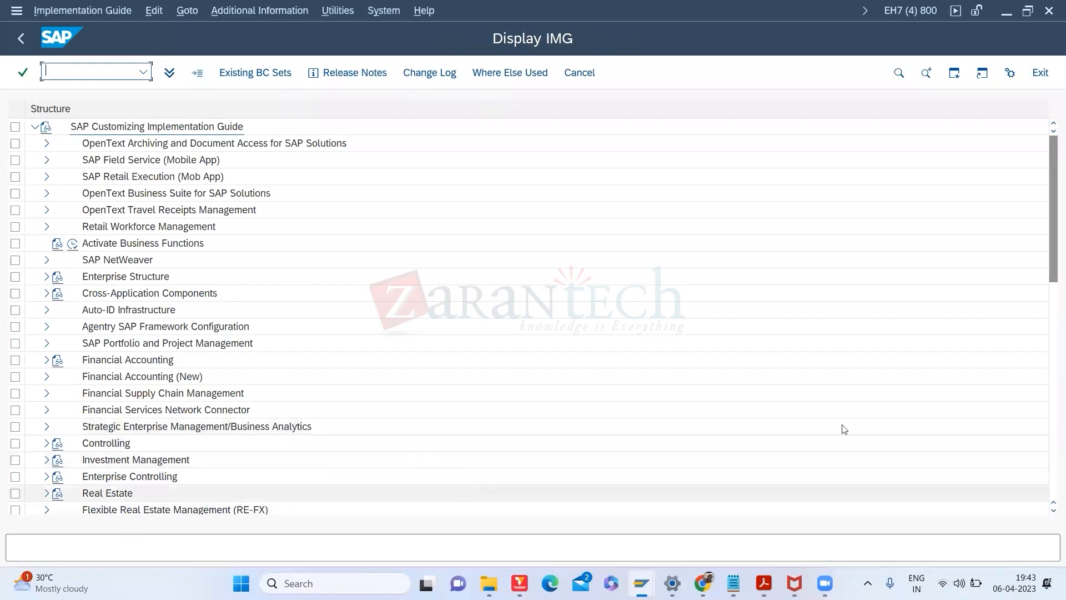
mouse_move(1051, 254)
left_mouse_down()
mouse_move(1049, 302)
mouse_move(1047, 259)
left_mouse_up()
left_click(1045, 260)
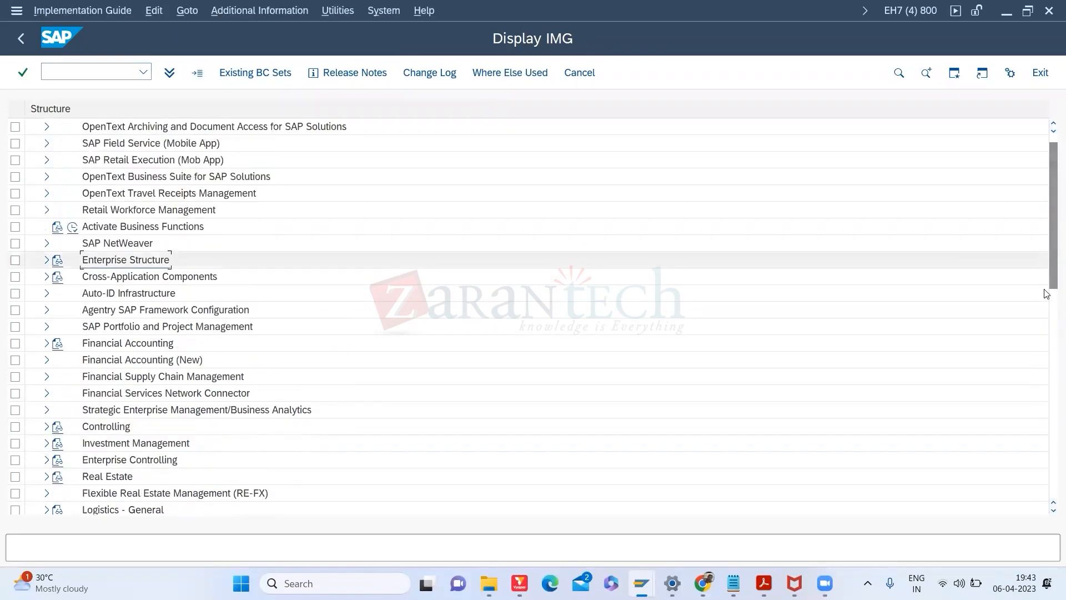
left_click_drag(1051, 255, 1051, 301)
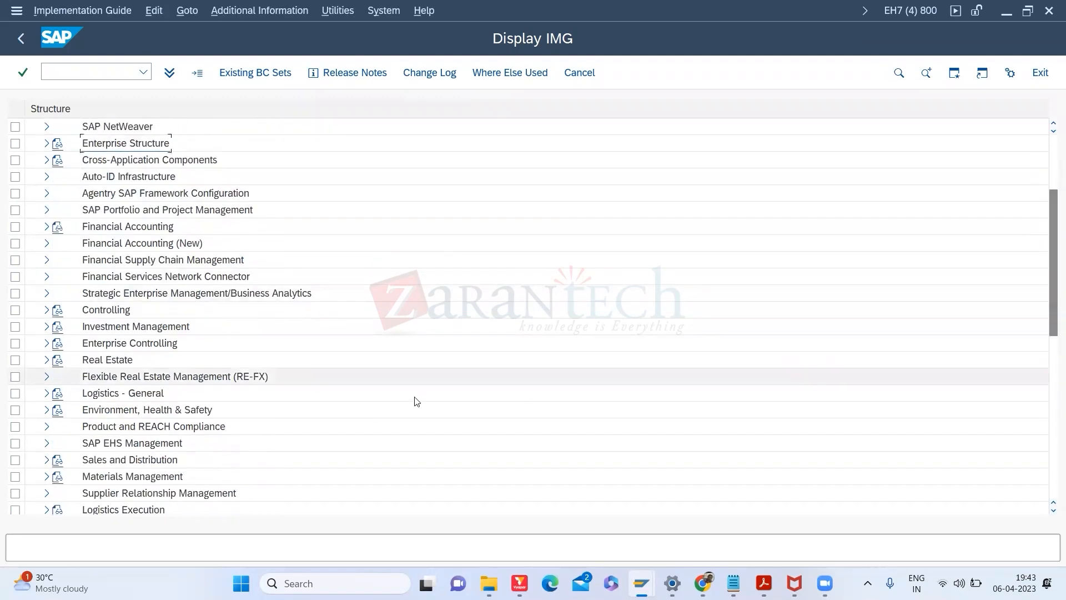
left_click(47, 393)
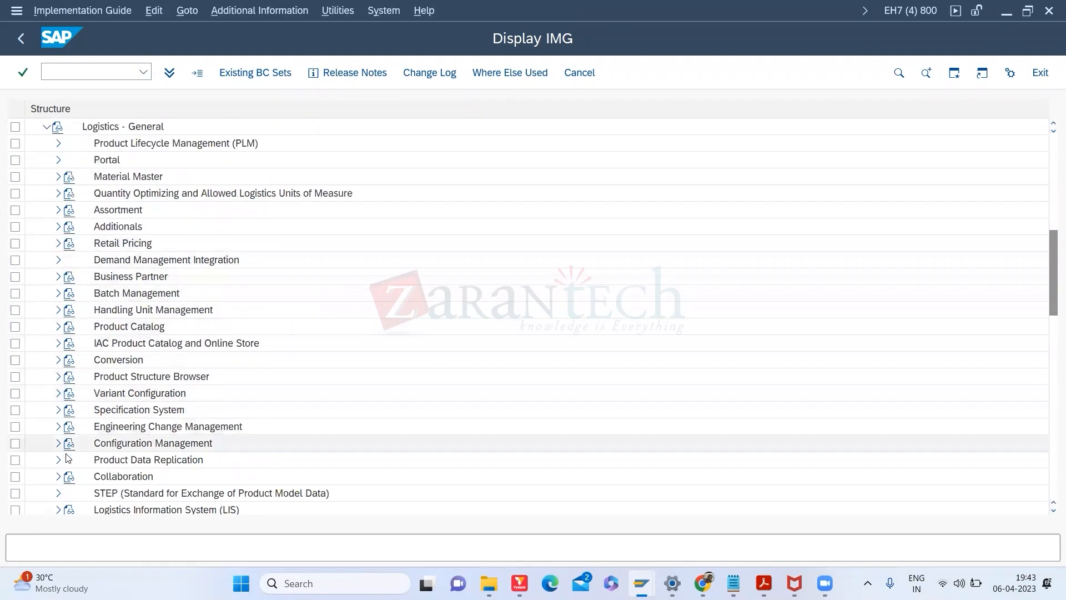
left_click(55, 176)
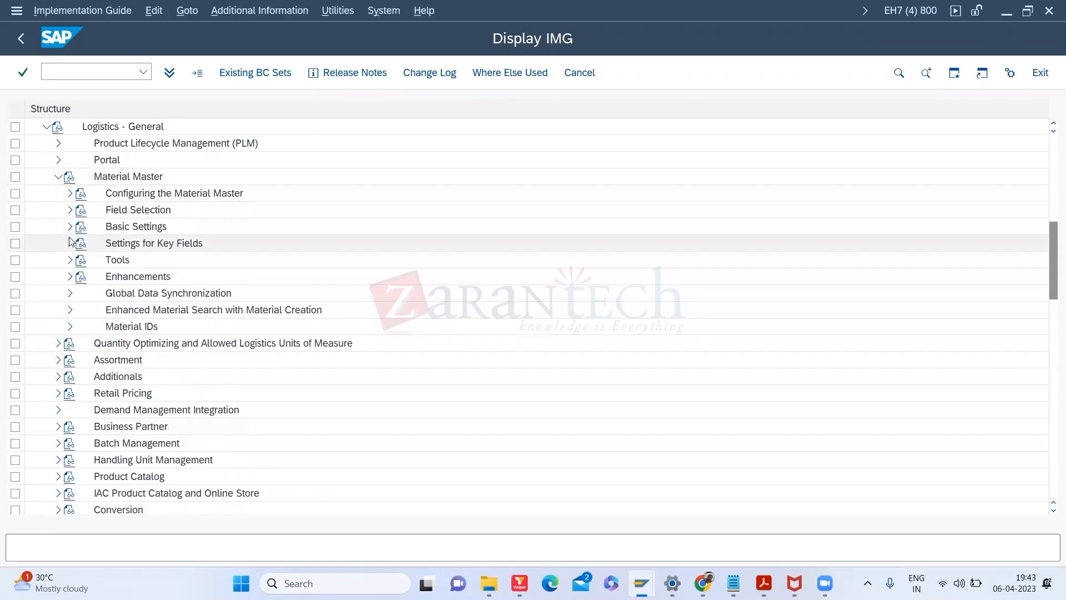
left_click(70, 194)
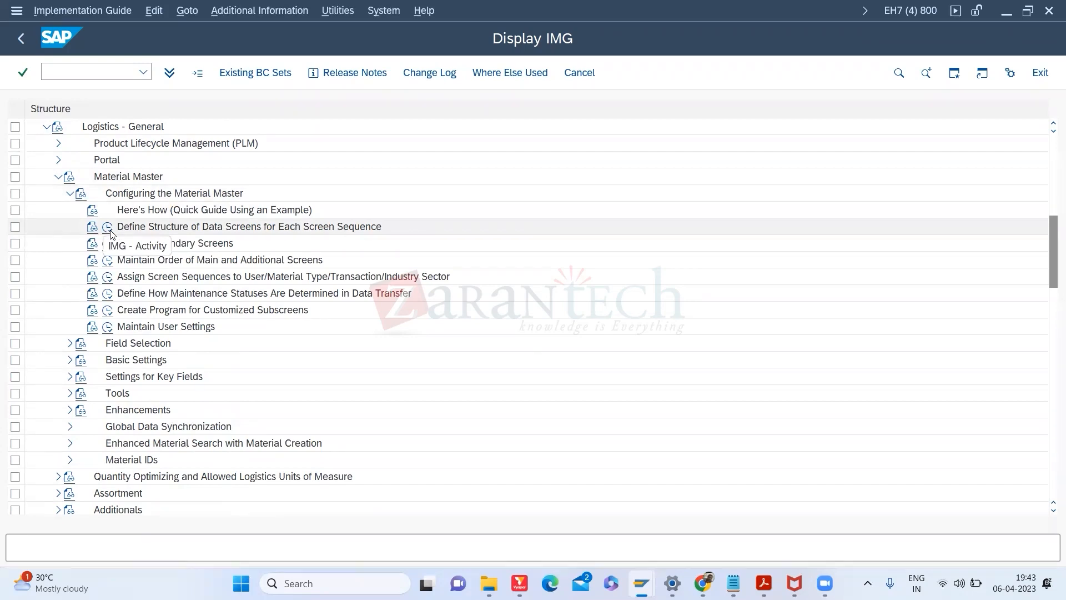
left_click(108, 278)
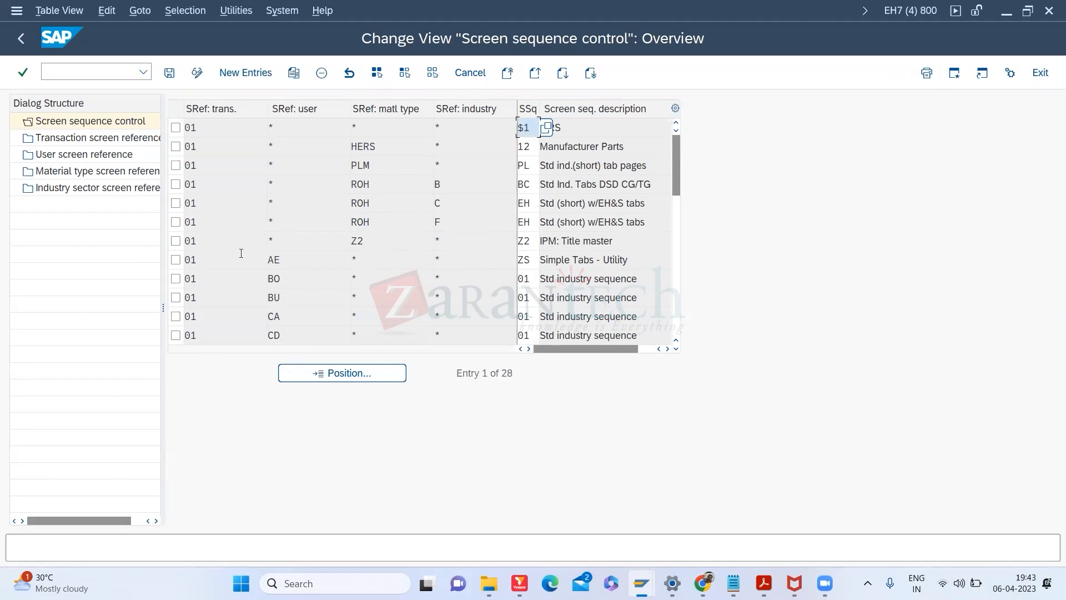
Step: Display the transaction, user and material type screen reference entries in turn
left_click(100, 154)
double_click(100, 139)
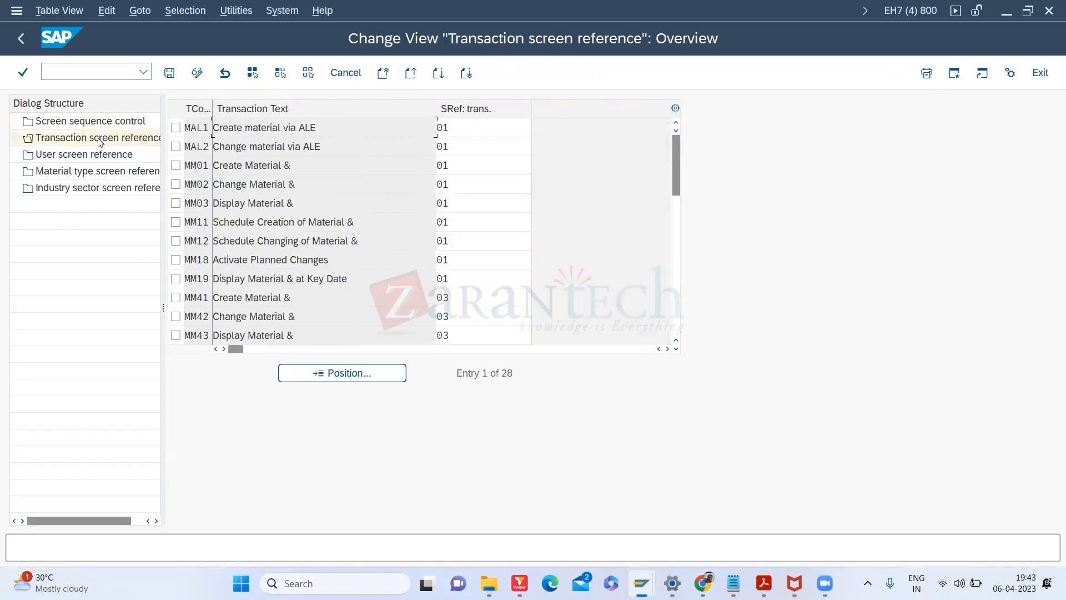
double_click(86, 155)
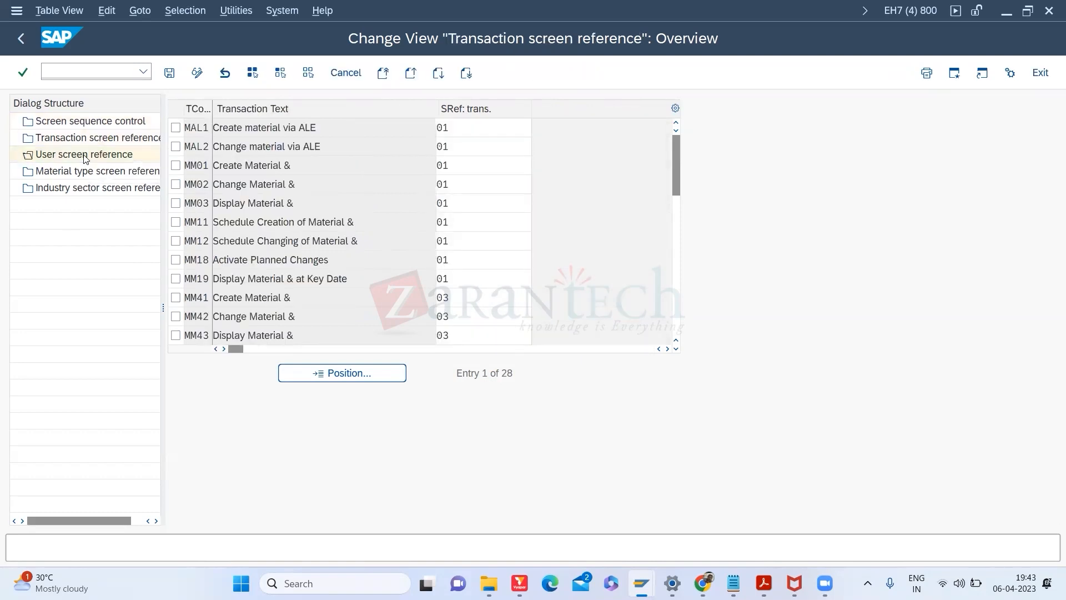
double_click(84, 173)
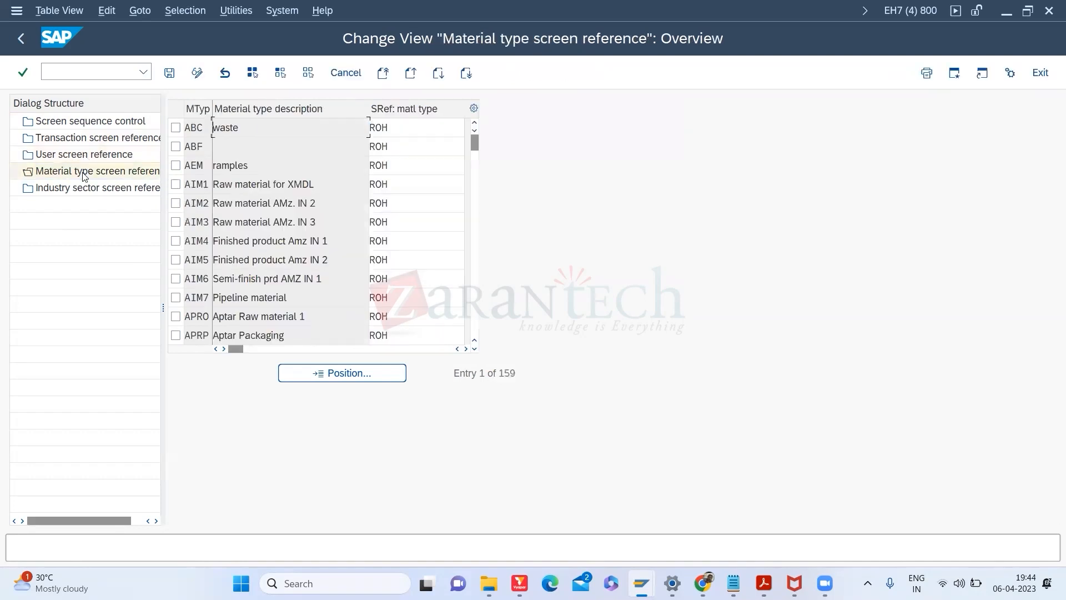
Step: Page through the material type references, noting HERS Manufacturer parts, then return to the IMG
left_click(475, 270)
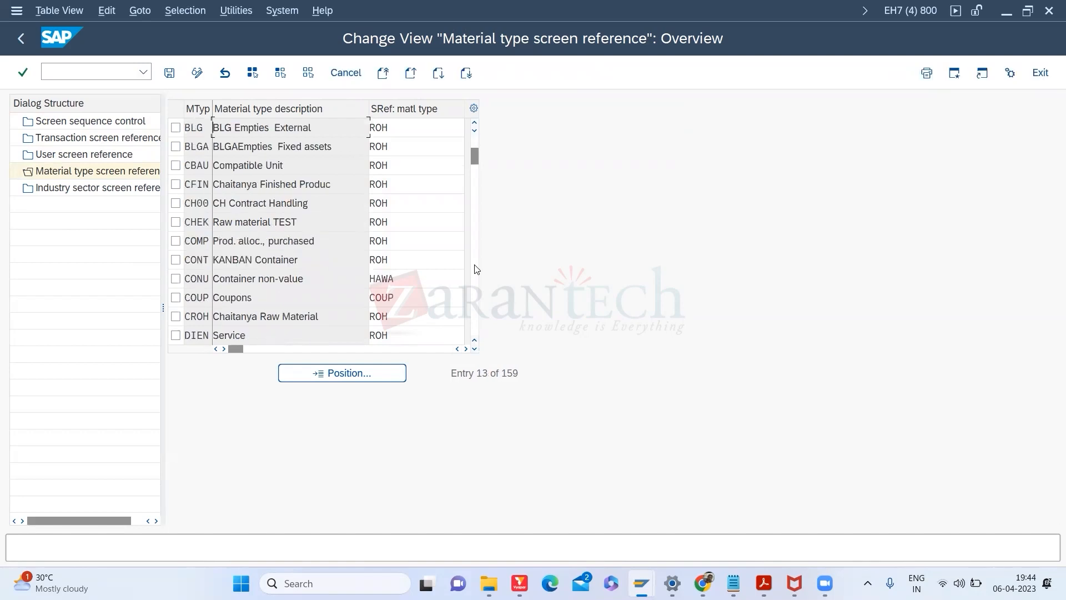
left_click(475, 269)
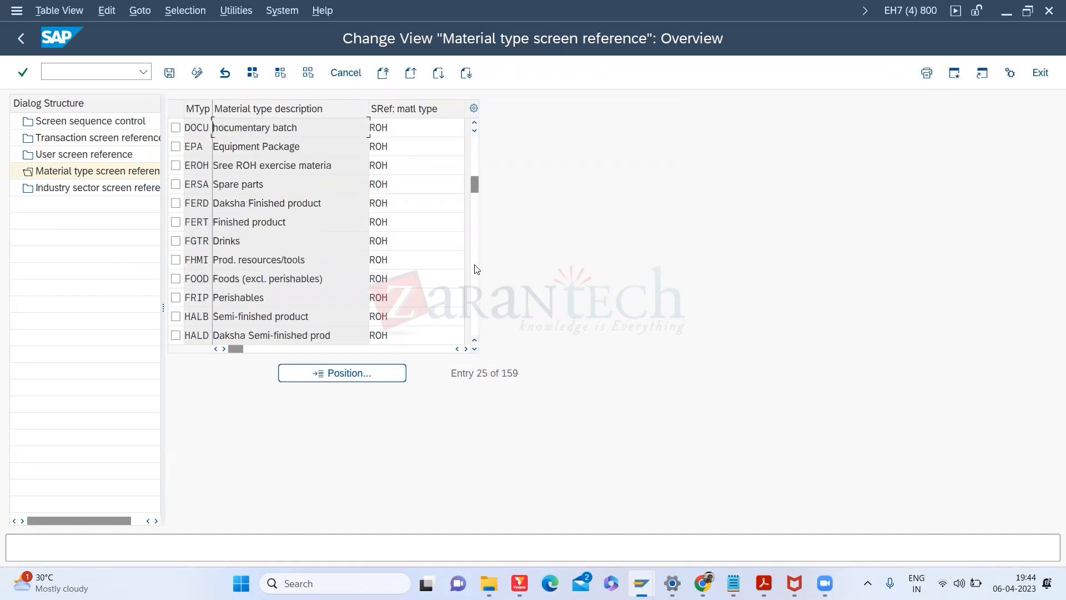
left_click(475, 270)
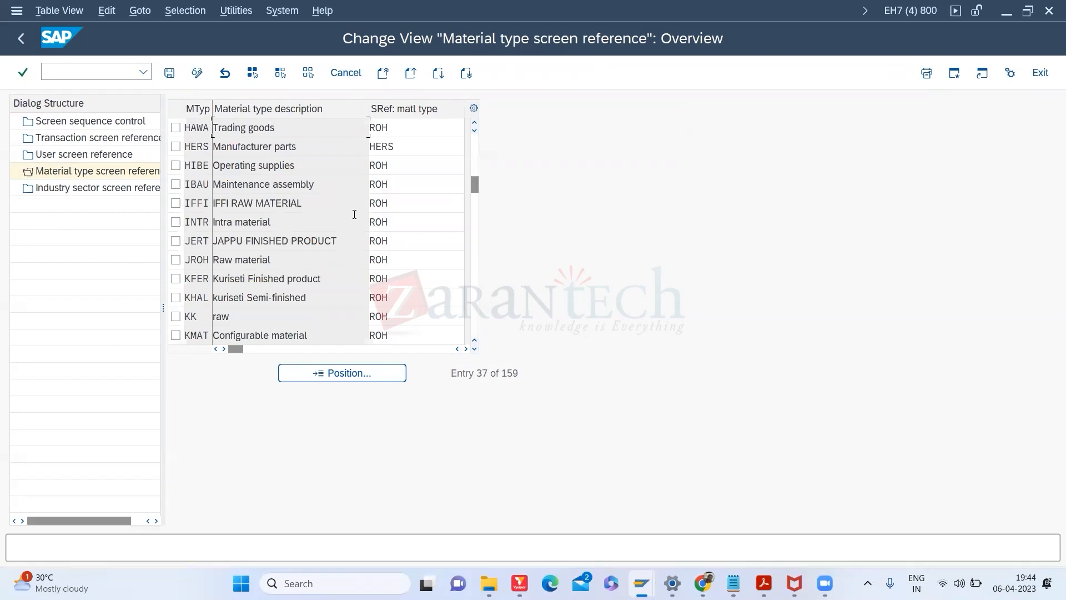
left_click_drag(300, 146, 210, 141)
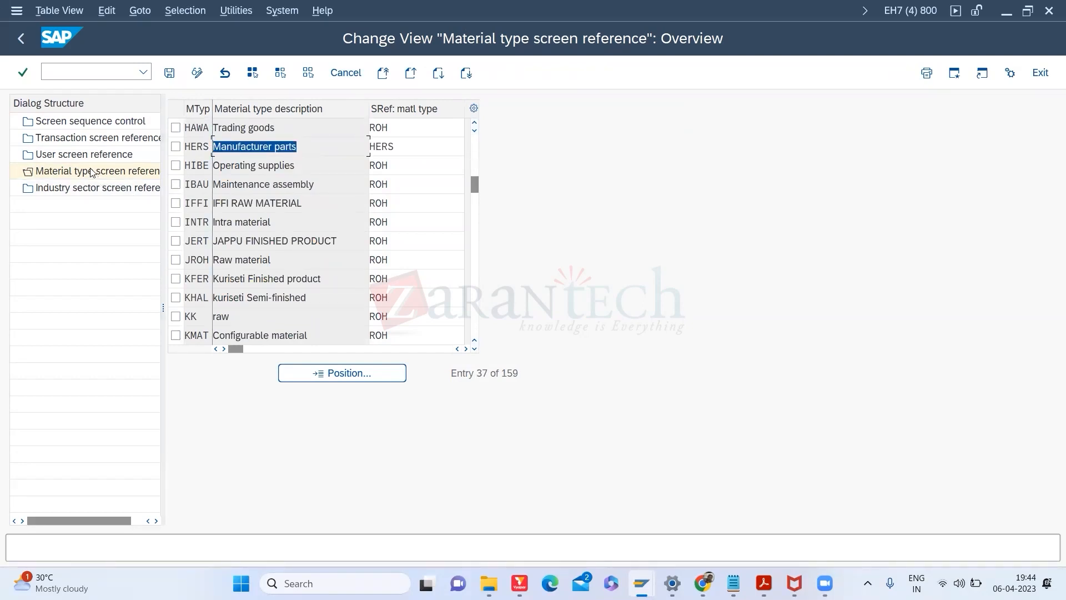
left_click(69, 126)
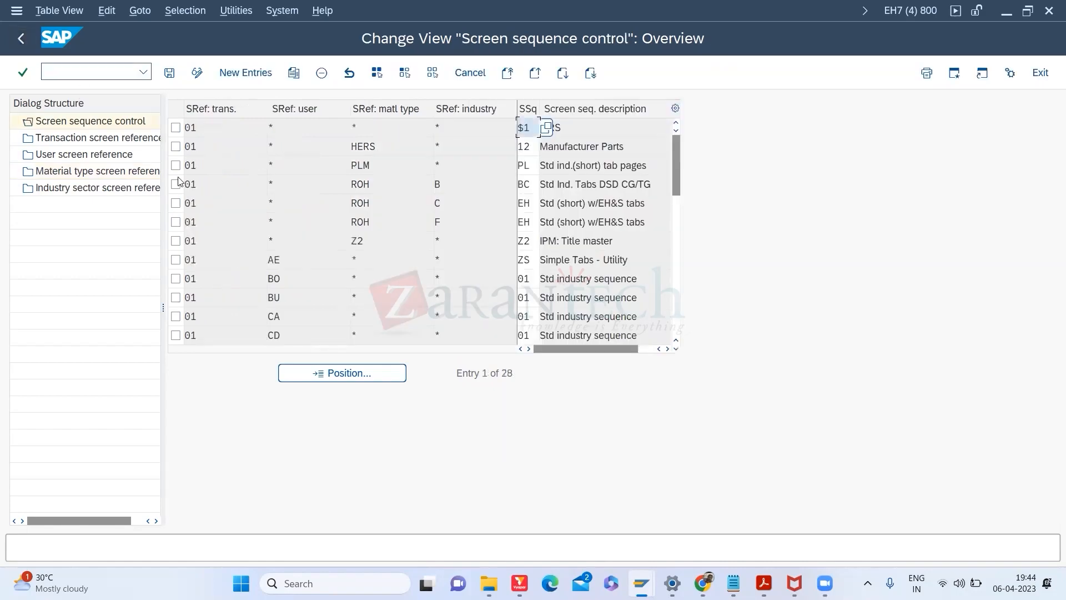
left_click(21, 38)
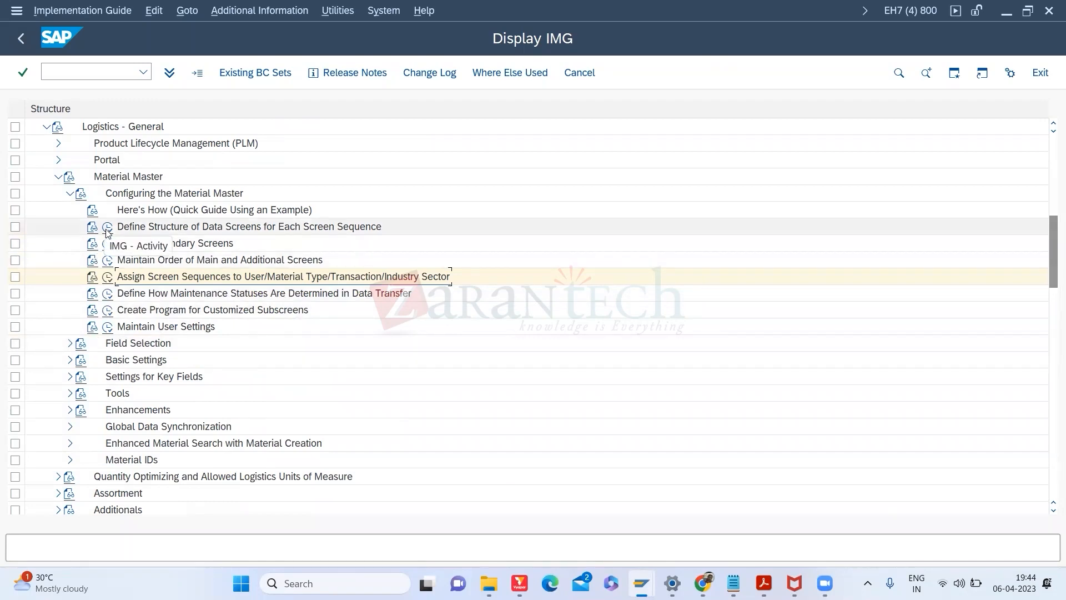
Step: Compare the screen order of sequences 03 and BD, then run Define Structure of Data Screens
left_click(107, 262)
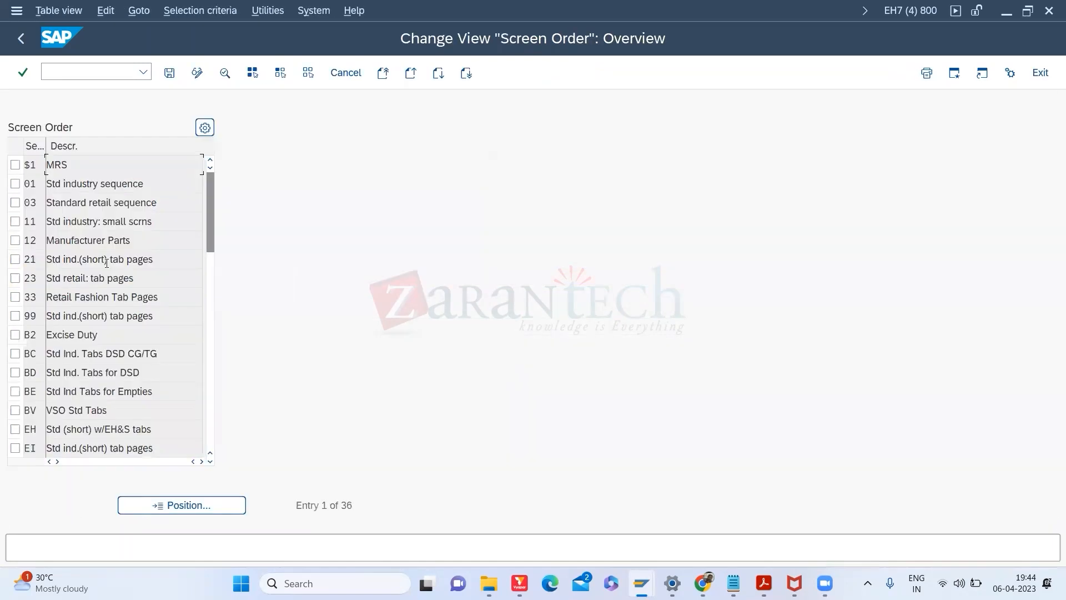
double_click(101, 201)
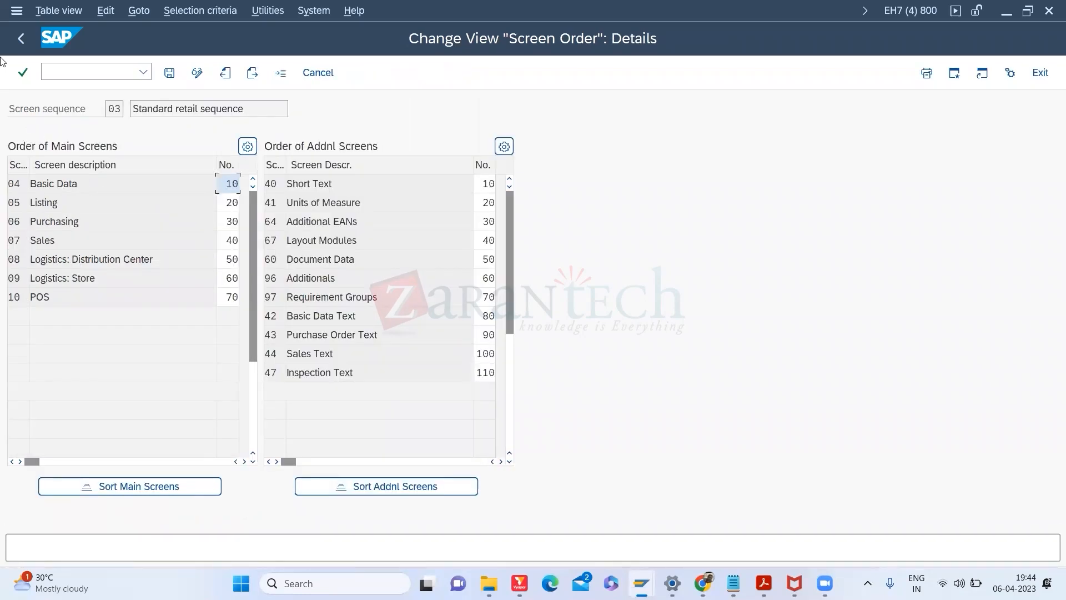
left_click(22, 41)
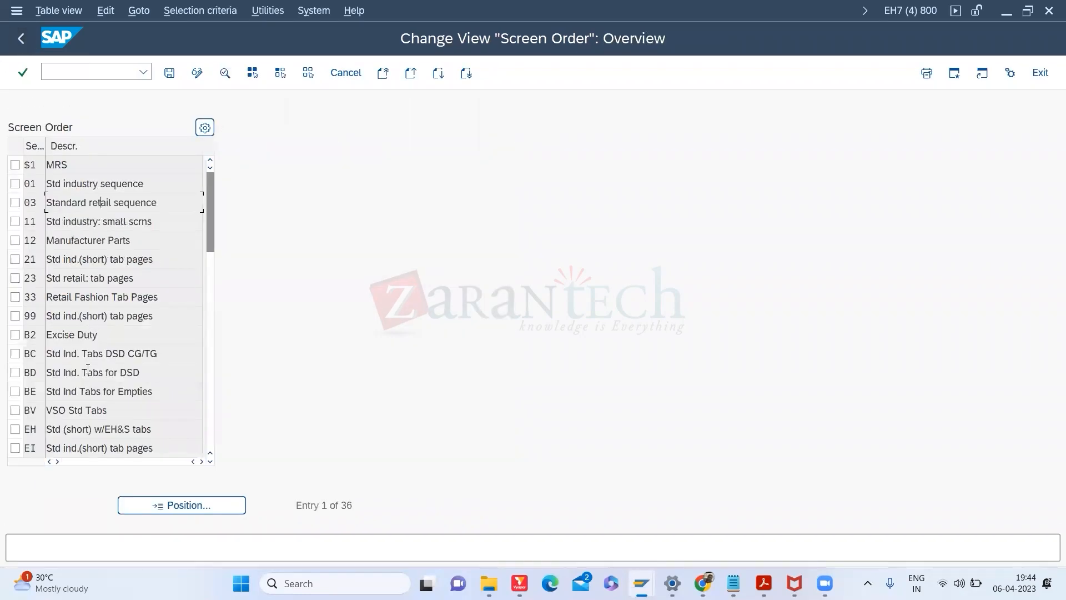
double_click(87, 375)
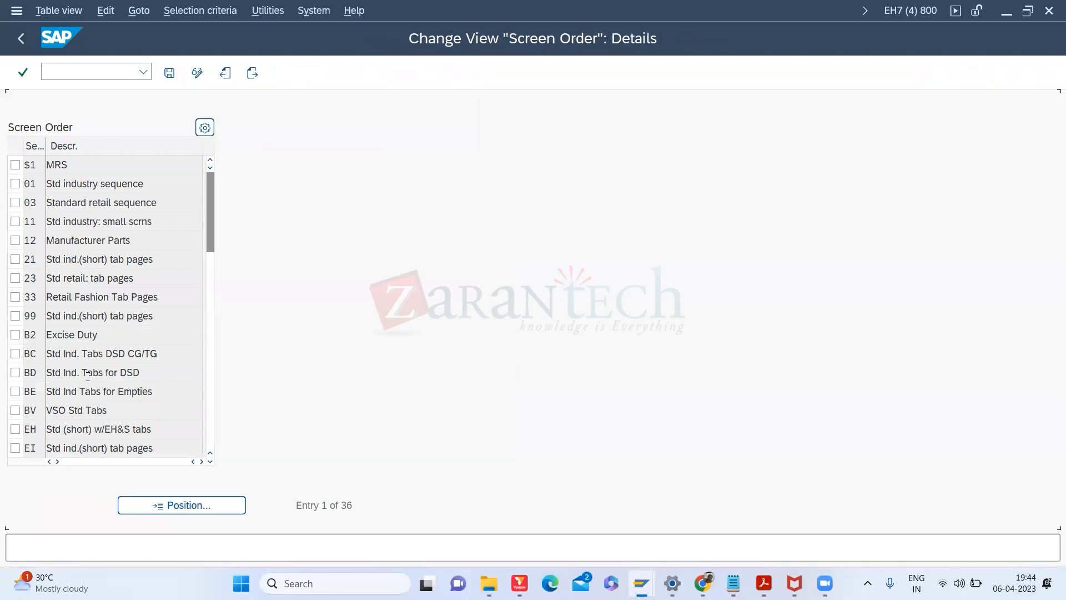
left_click(20, 40)
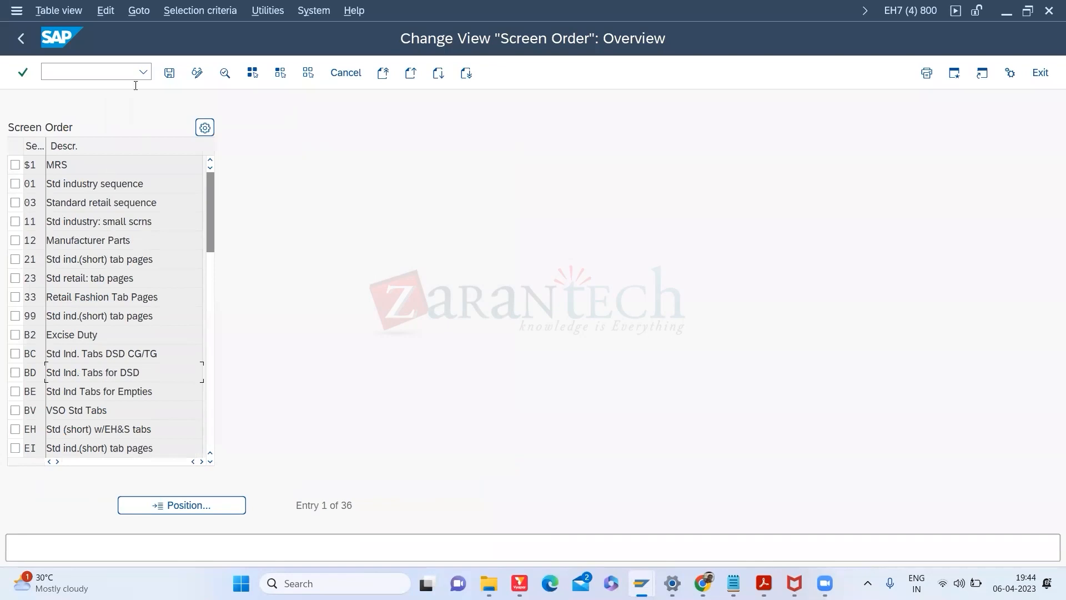
left_click(30, 38)
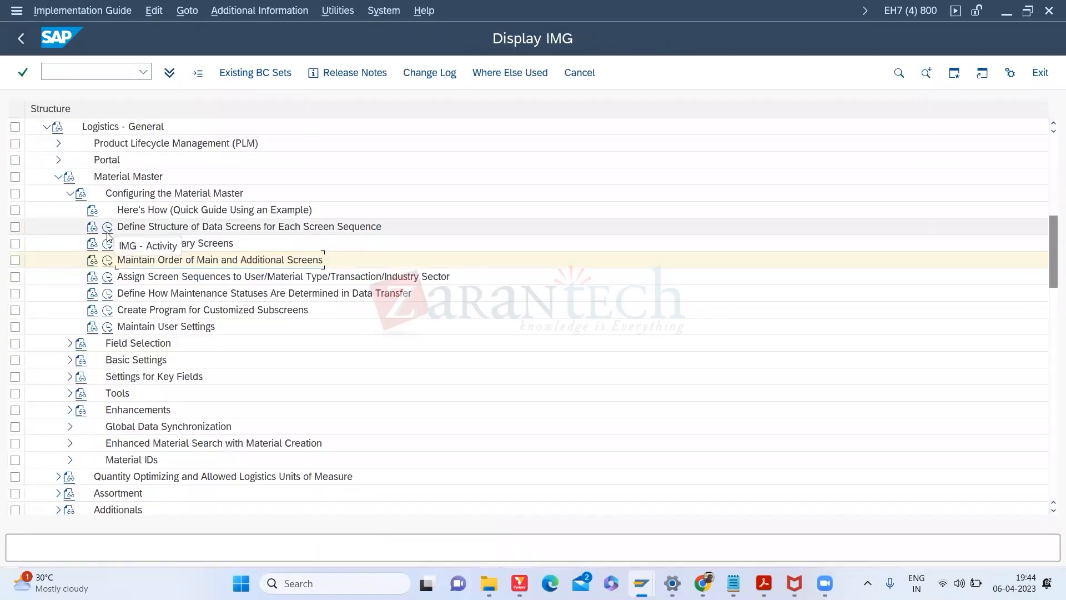
left_click(107, 231)
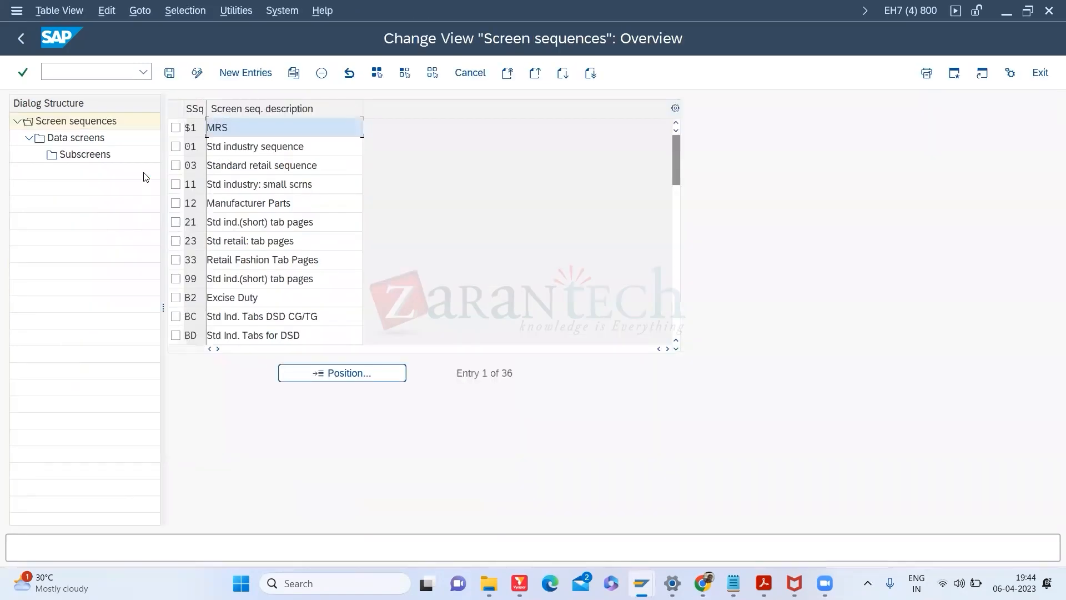
Step: Open screen sequence 01's data screens and check the Basic Data and General Plant Data maintenance statuses
left_click(175, 146)
left_click(117, 146)
double_click(99, 143)
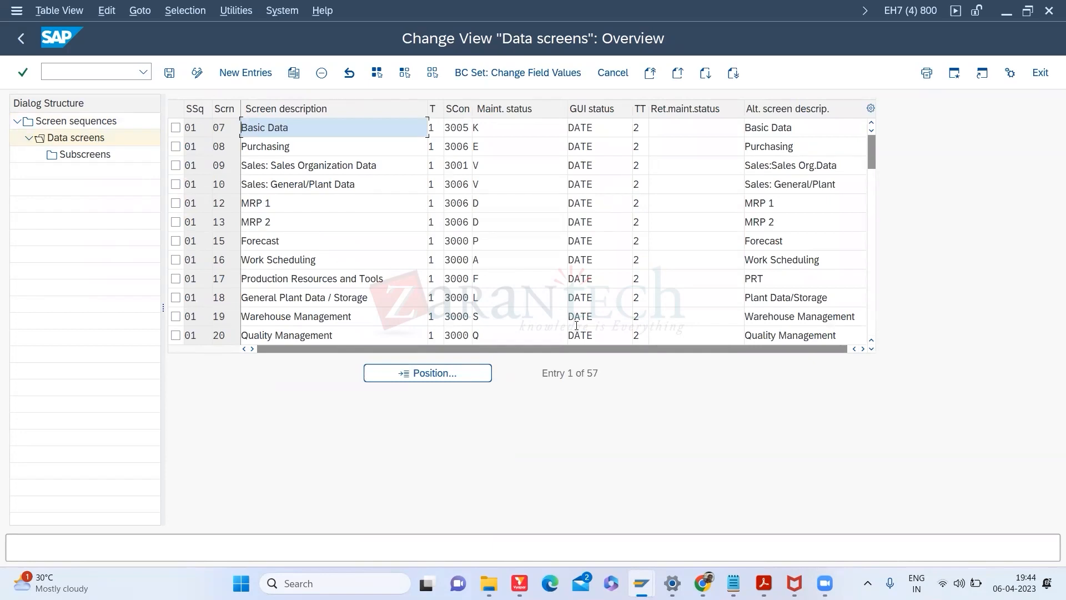
left_click(513, 296)
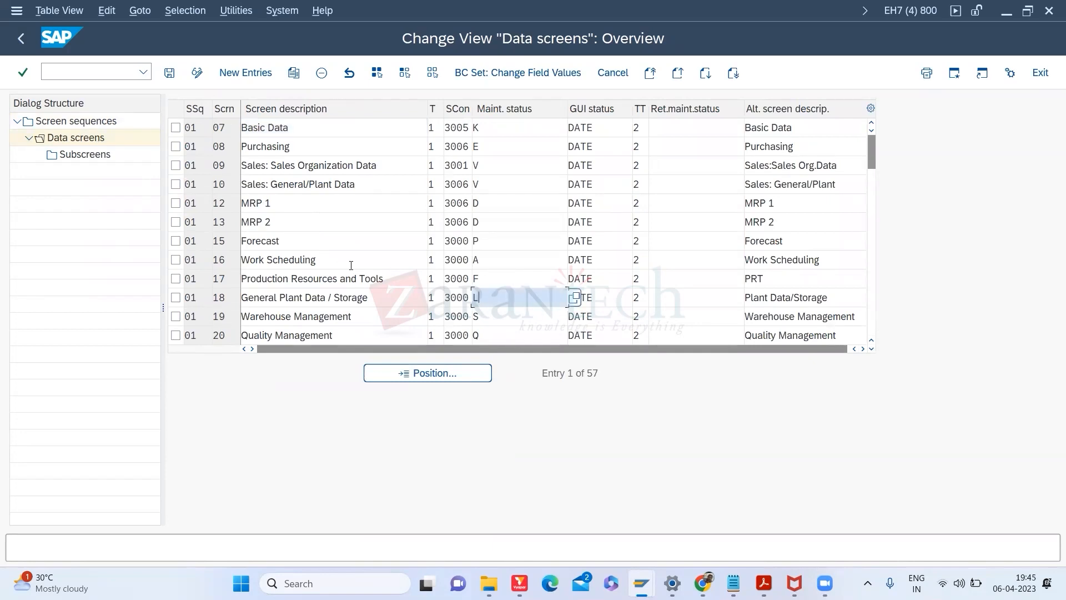
left_click(502, 124)
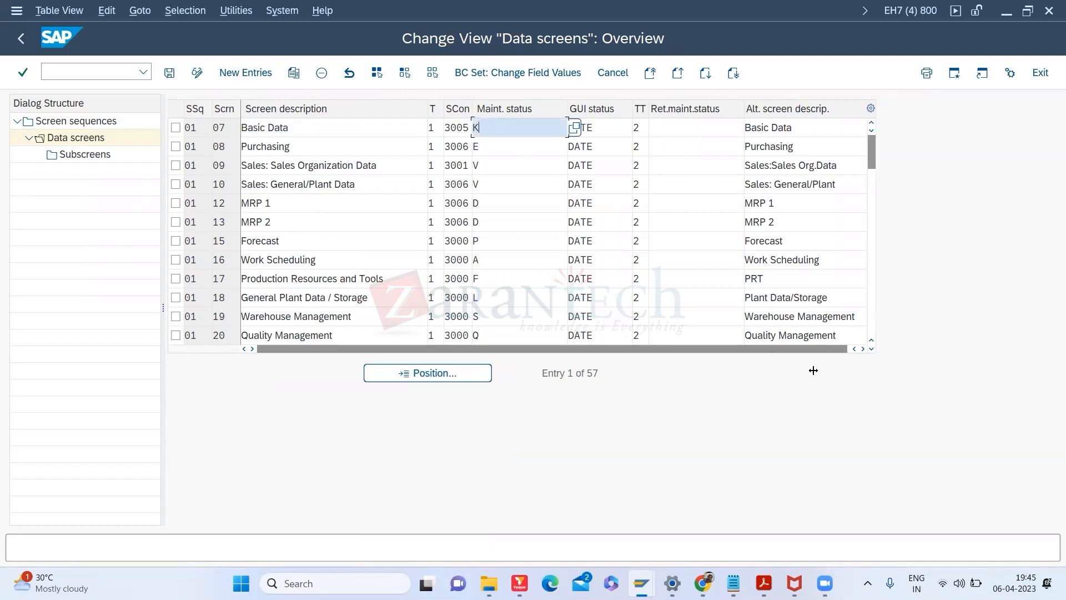
Step: Scroll down to Work Scheduling, select its maintenance status A, and switch to the MARA session
left_click(871, 348)
left_click(871, 348)
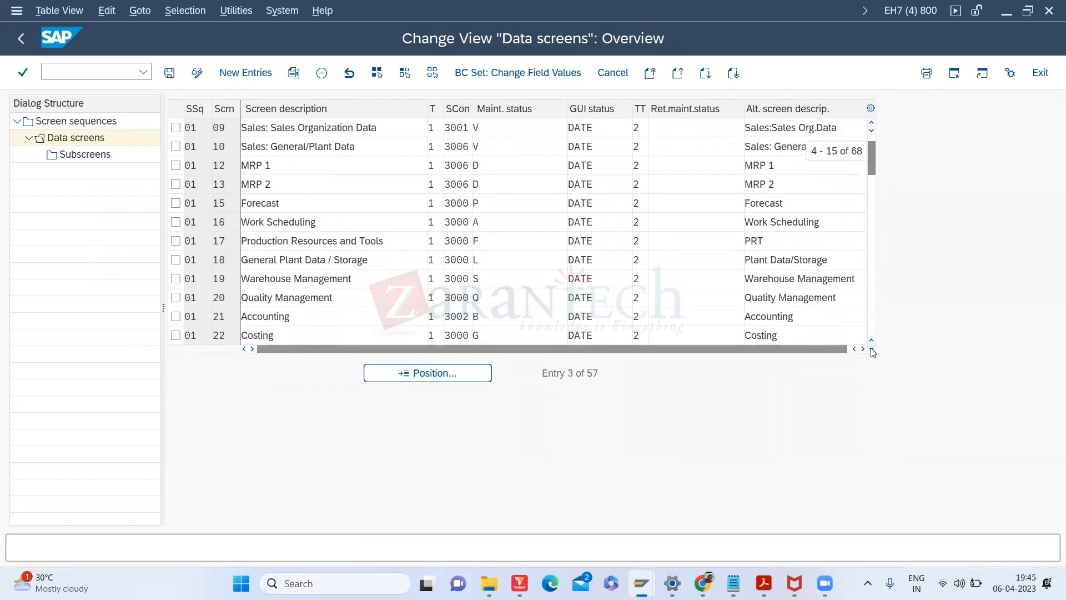
left_click(871, 349)
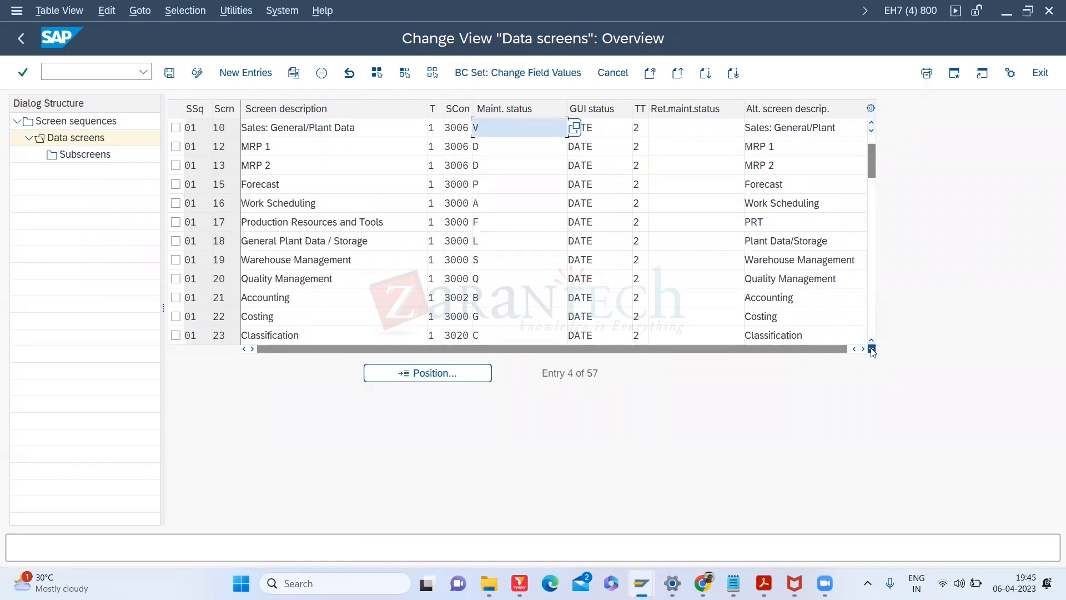
left_click(871, 349)
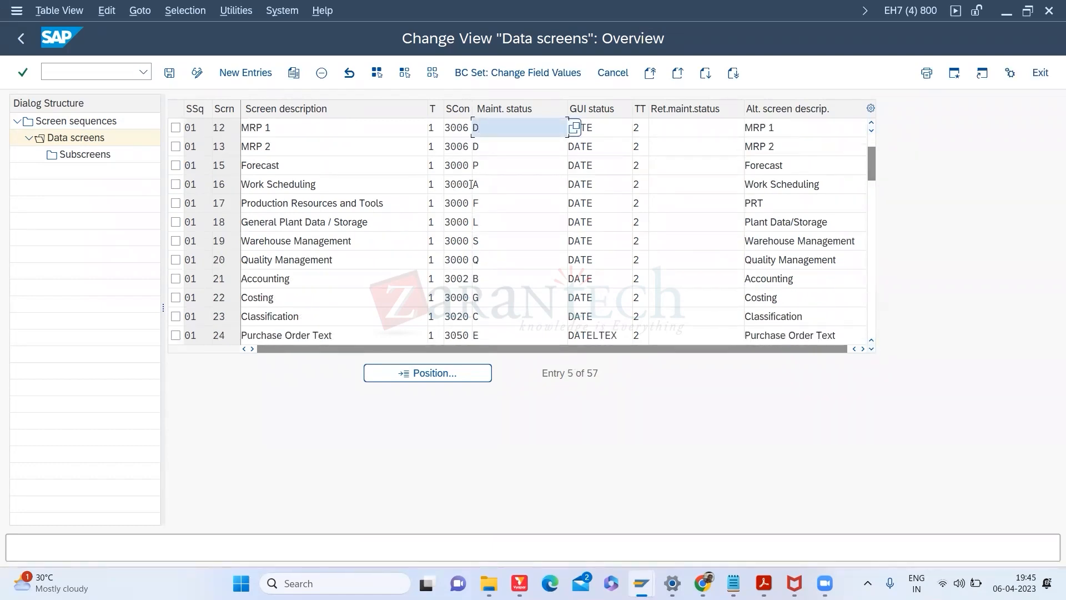
left_click_drag(483, 186, 451, 180)
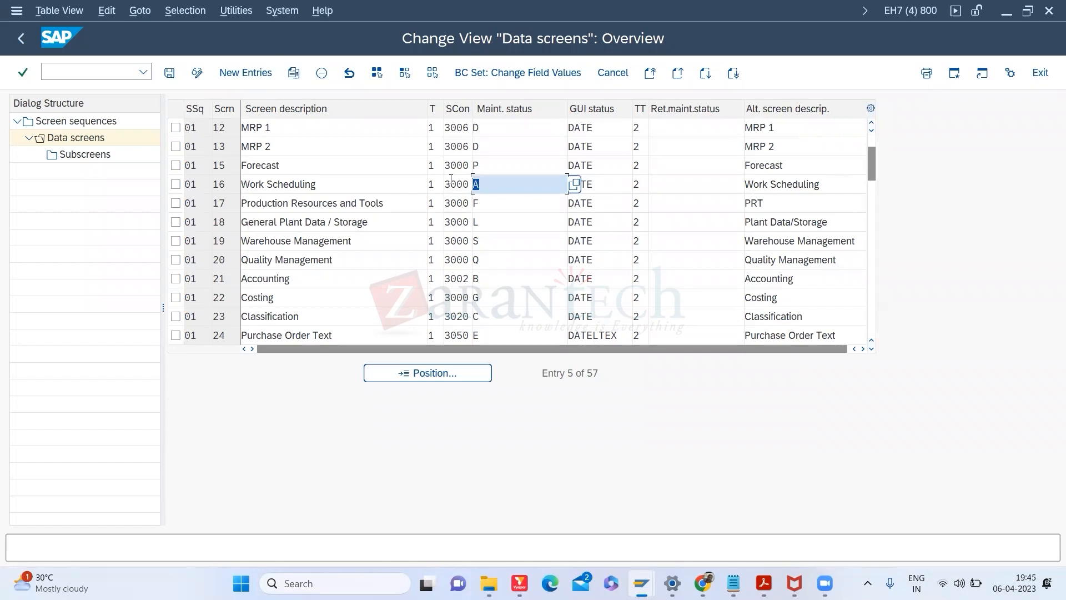
key("alt+Tab")
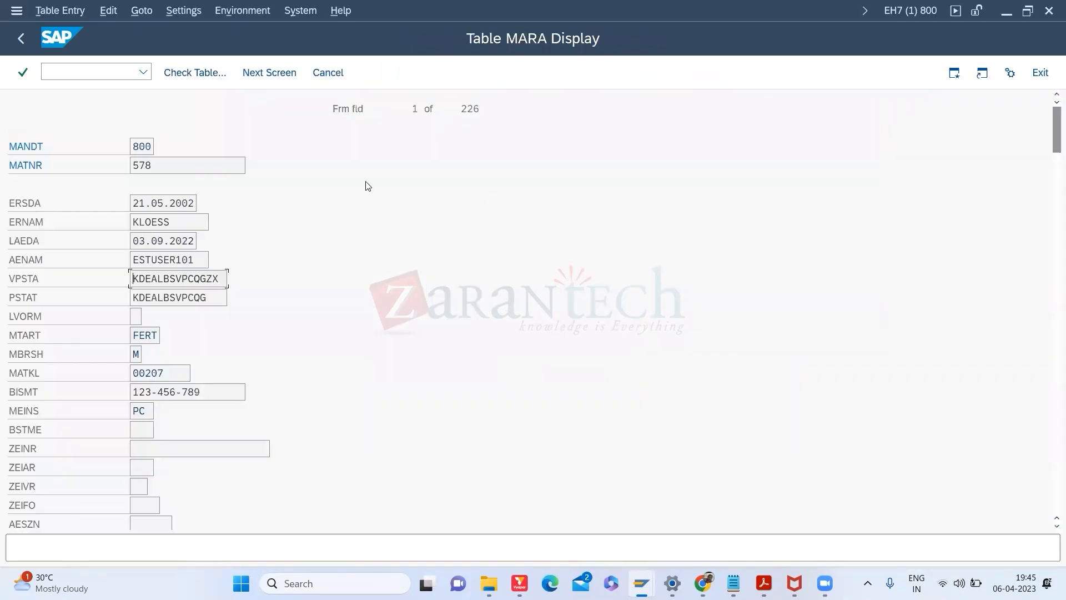
Step: Back out of material 578's MARA record to the selection screen, briefly checking the Data screens session
left_click(20, 39)
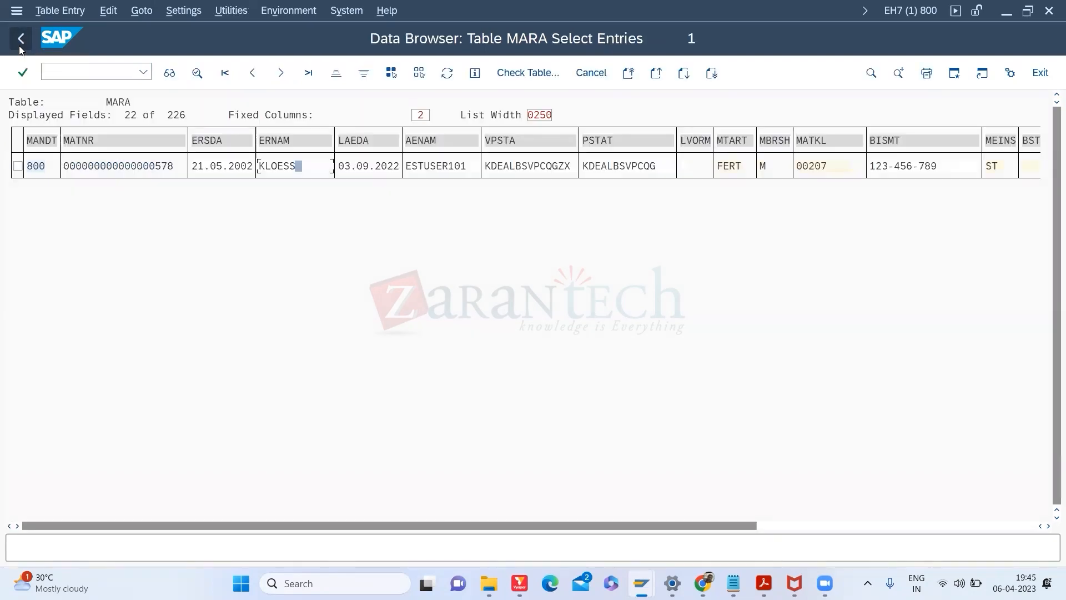
left_click(20, 47)
key("alt+Tab")
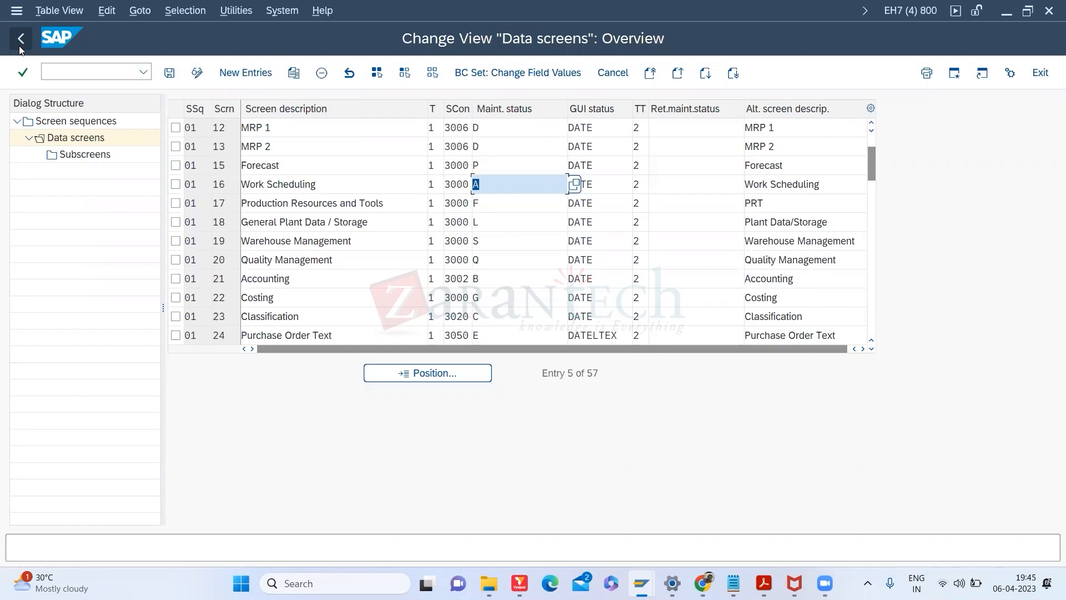
key("alt+Tab")
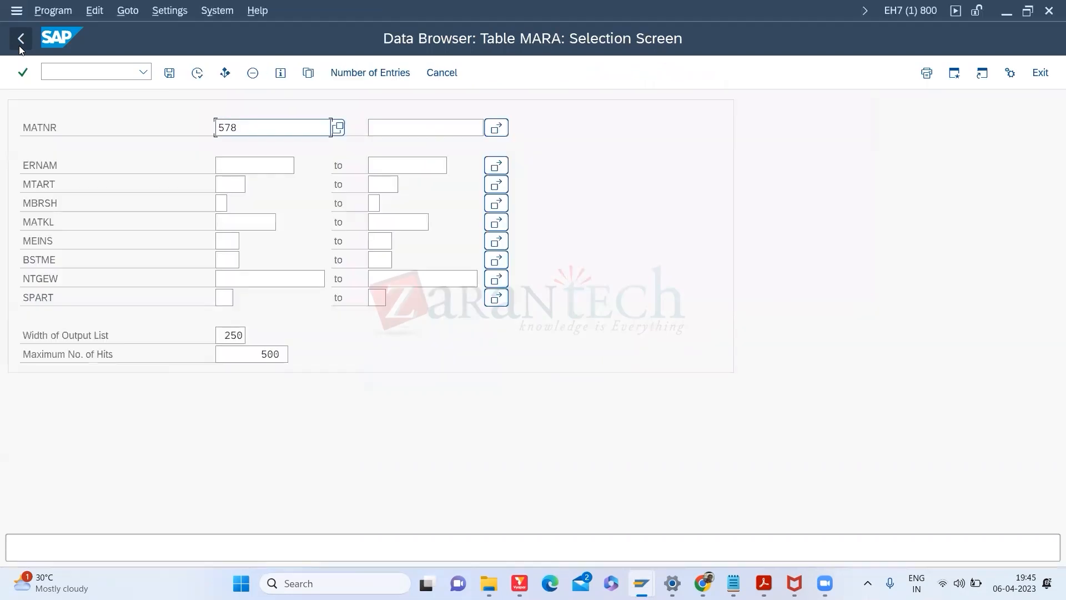
left_click(197, 73)
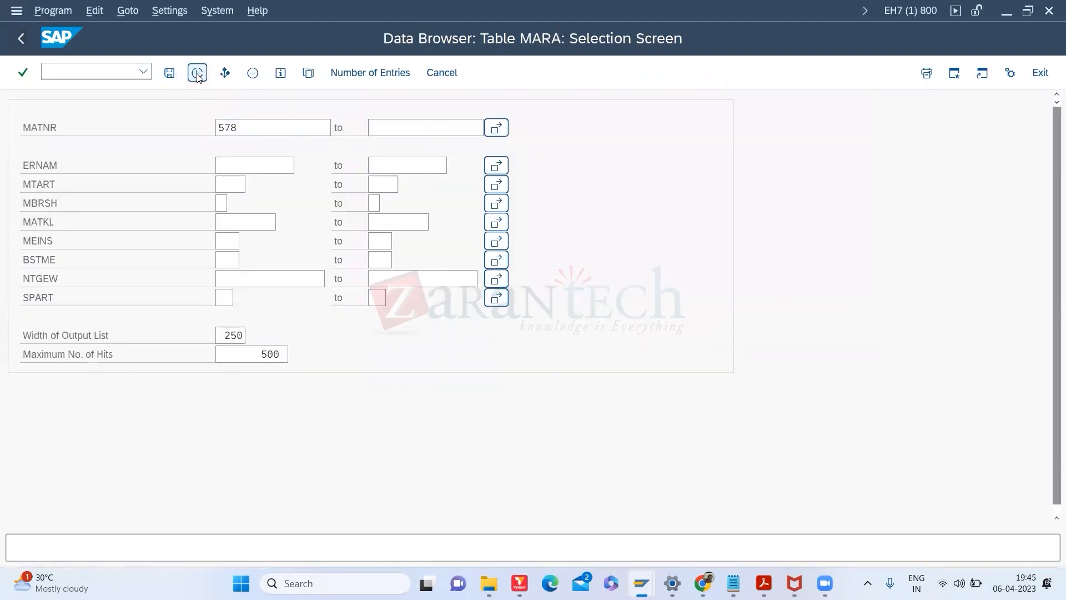
double_click(223, 165)
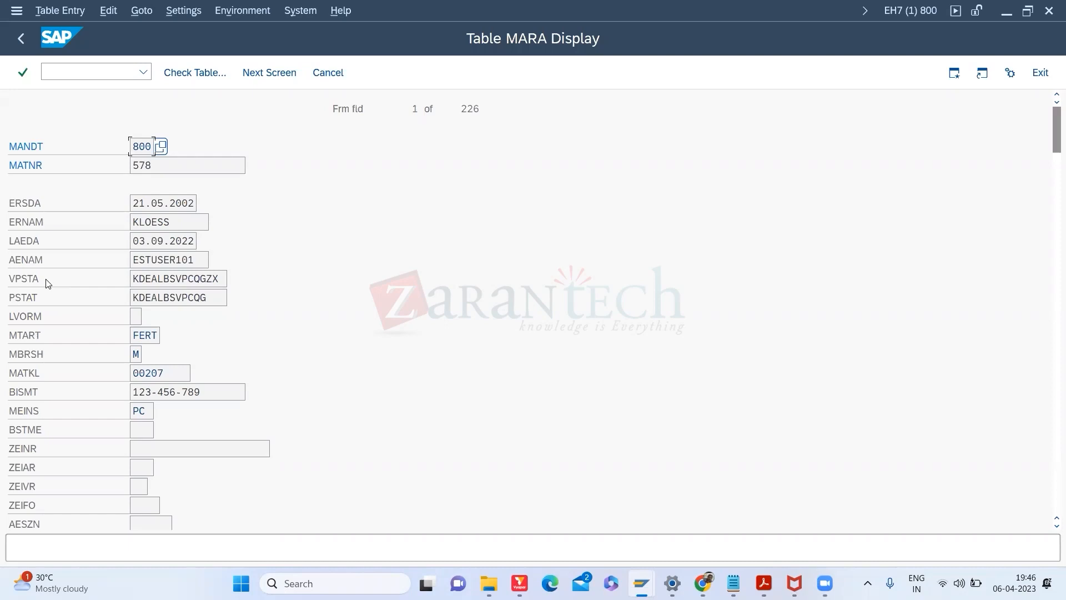
left_click(23, 39)
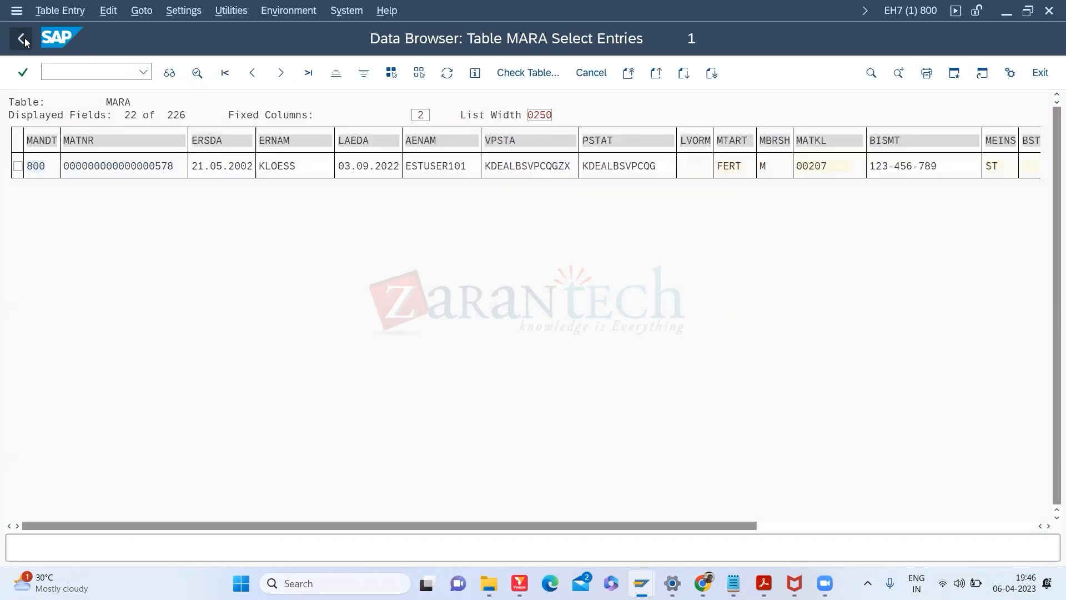
left_click(25, 37)
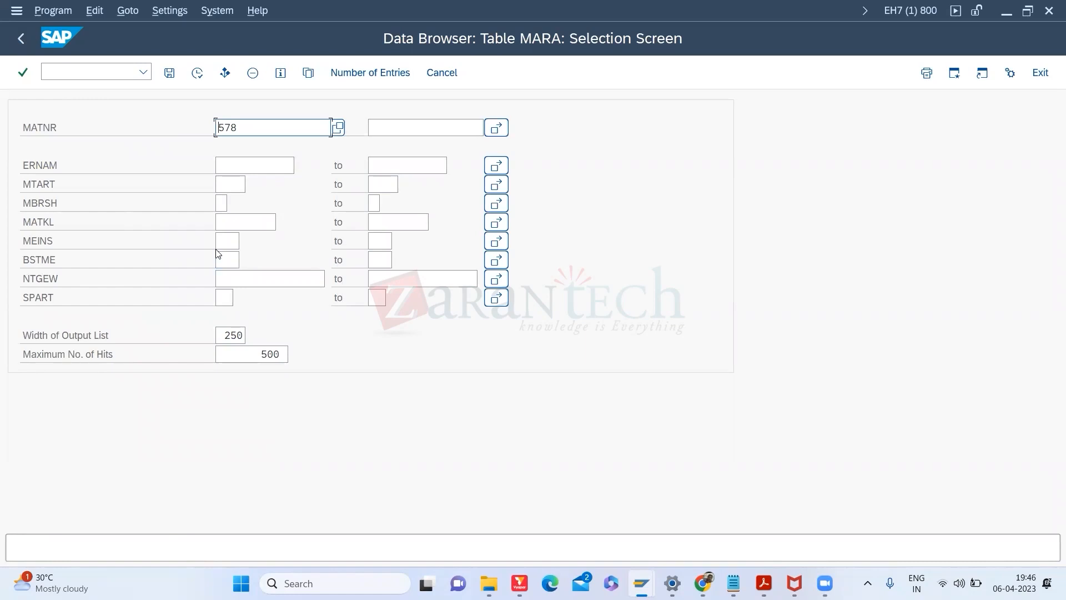
Step: Tick VPSTA under Settings > Fields for Selection and place the cursor in its new criterion
left_click(164, 12)
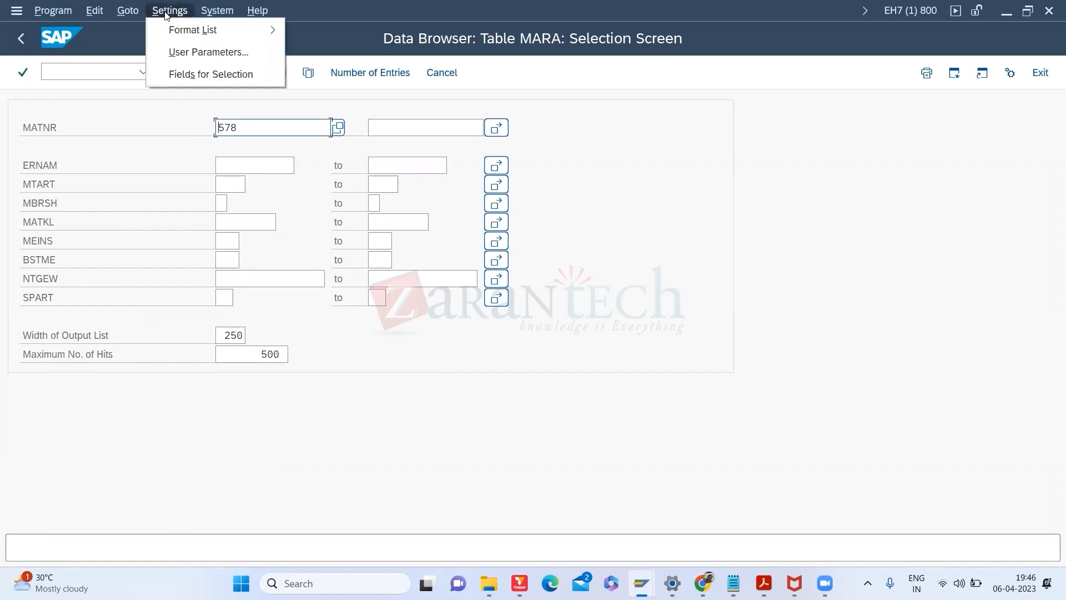
left_click(187, 78)
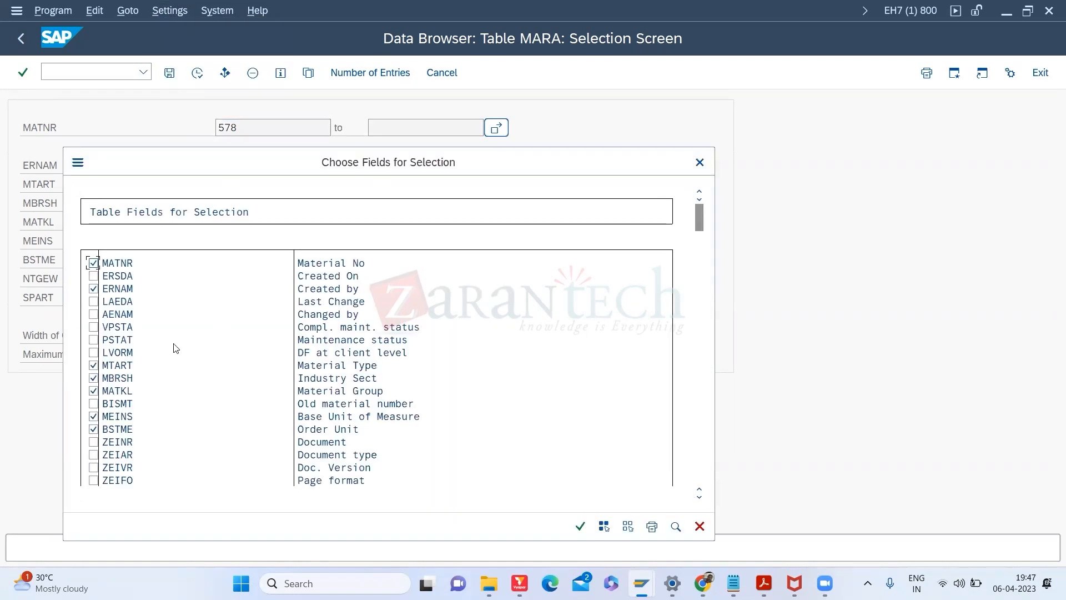
left_click(93, 328)
left_click(583, 528)
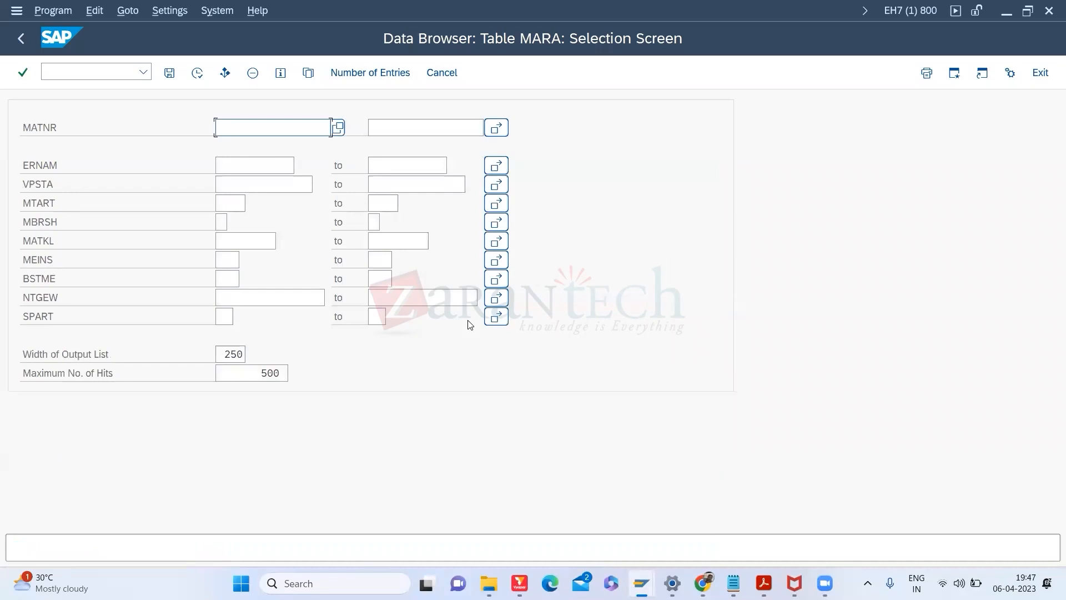
left_click(241, 181)
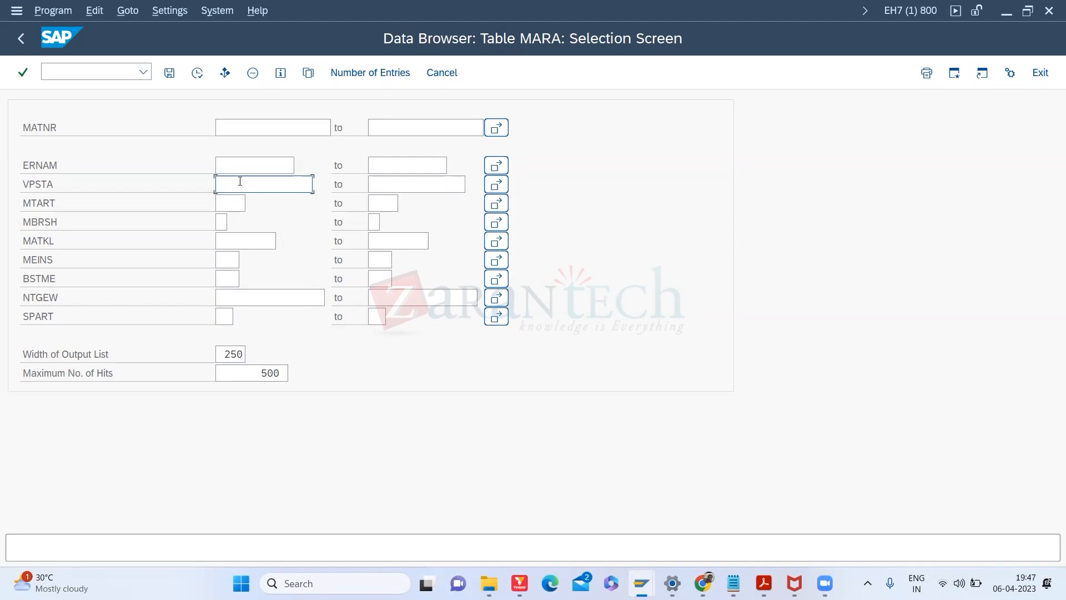
Step: Filter MARA by VPSTA *A*, review the 500 hits, then return to the Data Browser's table entry
type("*a*")
left_click(194, 74)
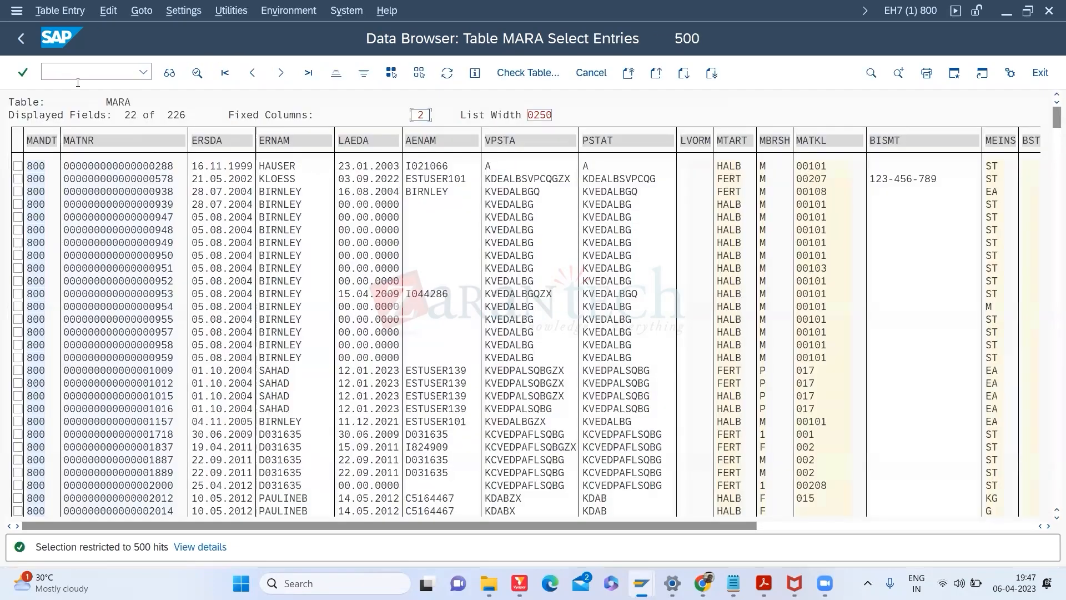
left_click(25, 42)
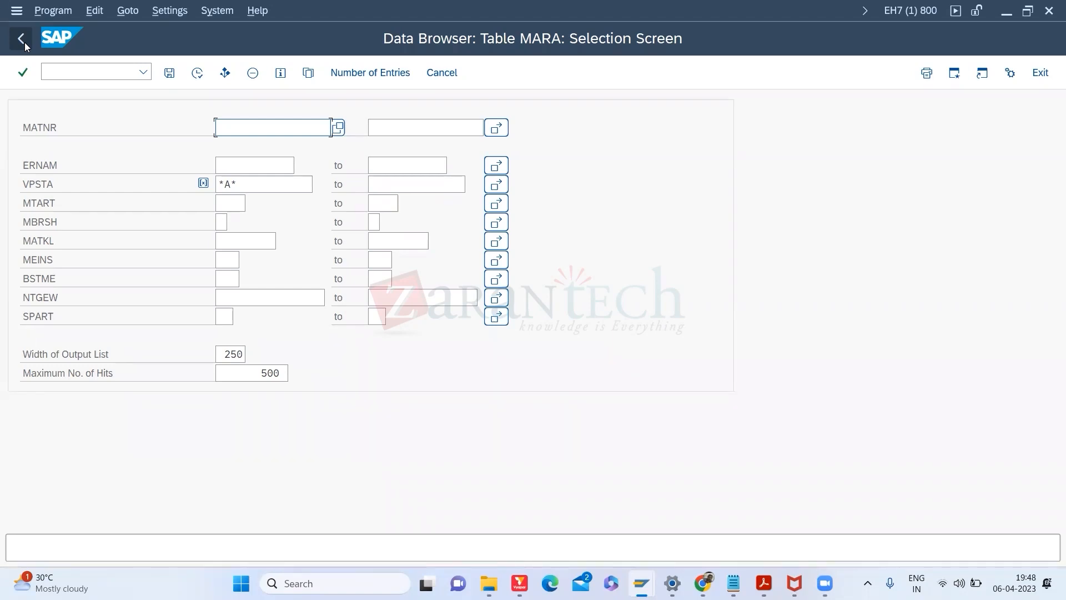
left_click(21, 39)
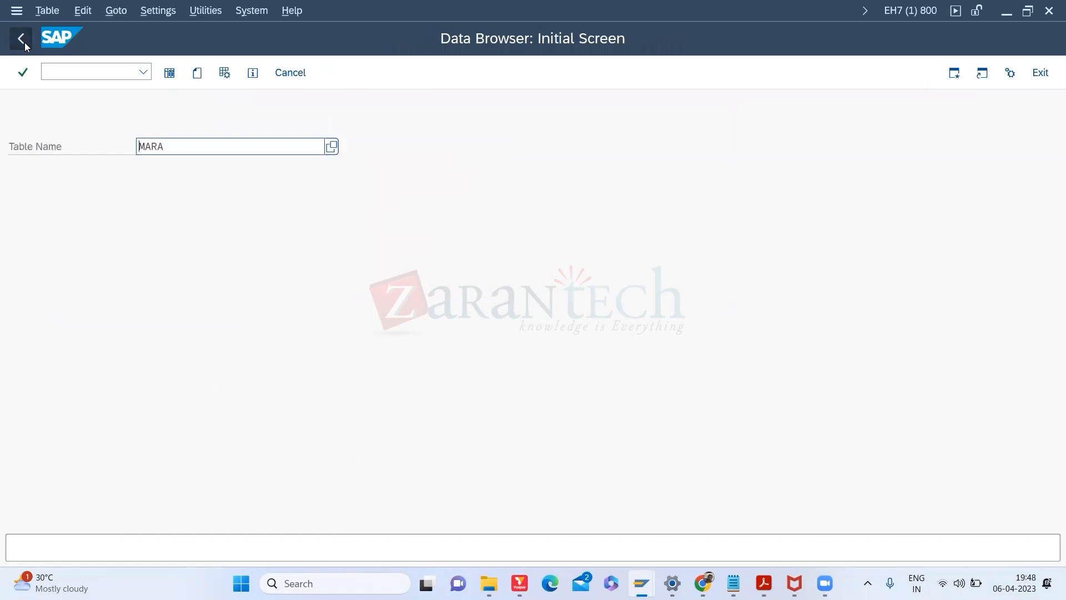
Step: Start MM02 from the main menu, then close its view list without choosing any view
left_click(23, 40)
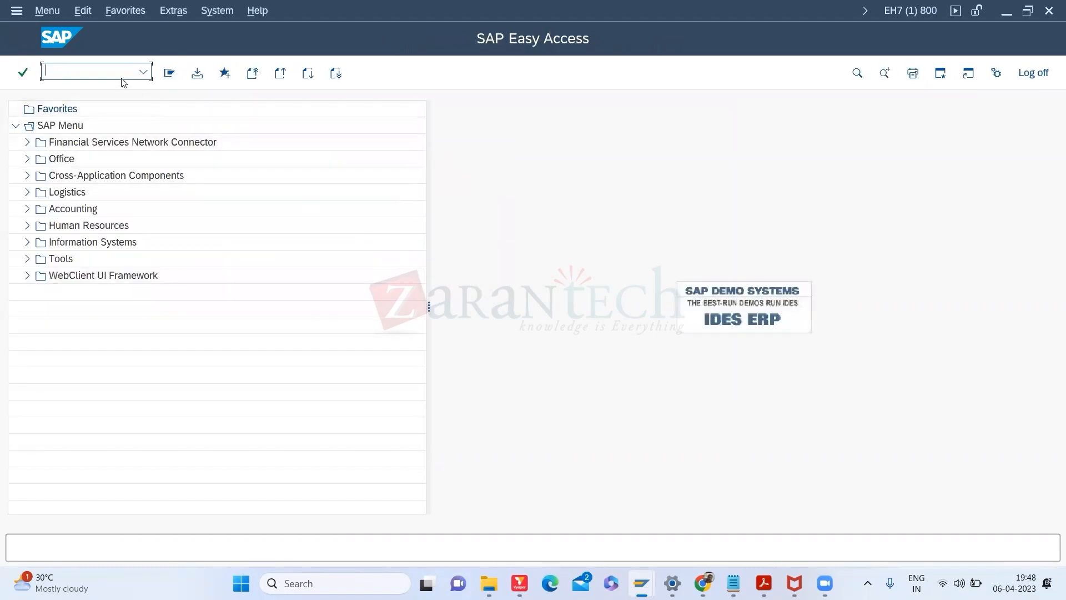
type("/NMM02")
key("Return")
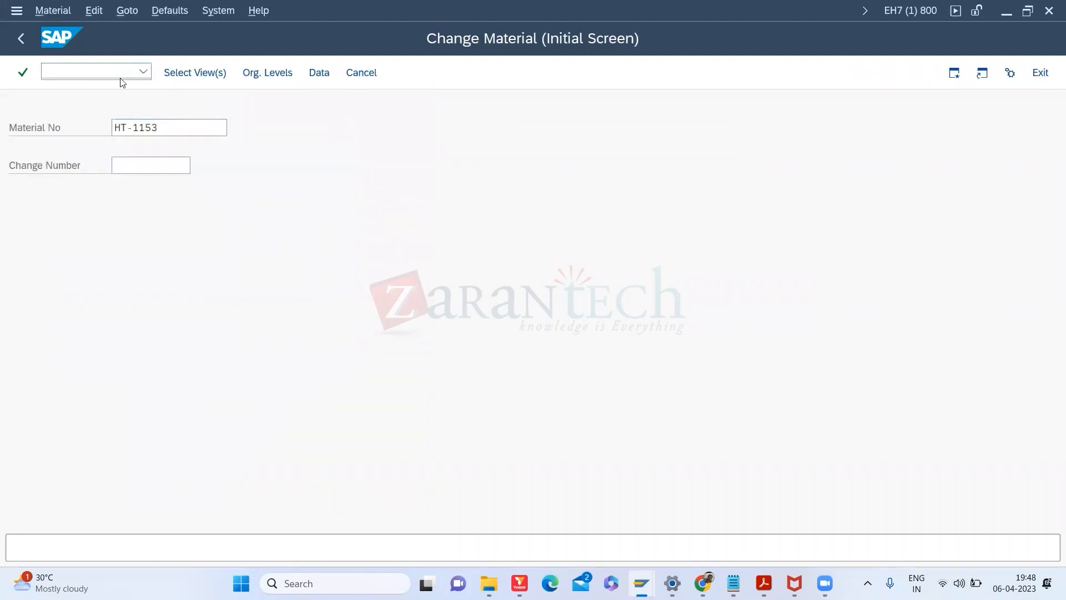
key("Return")
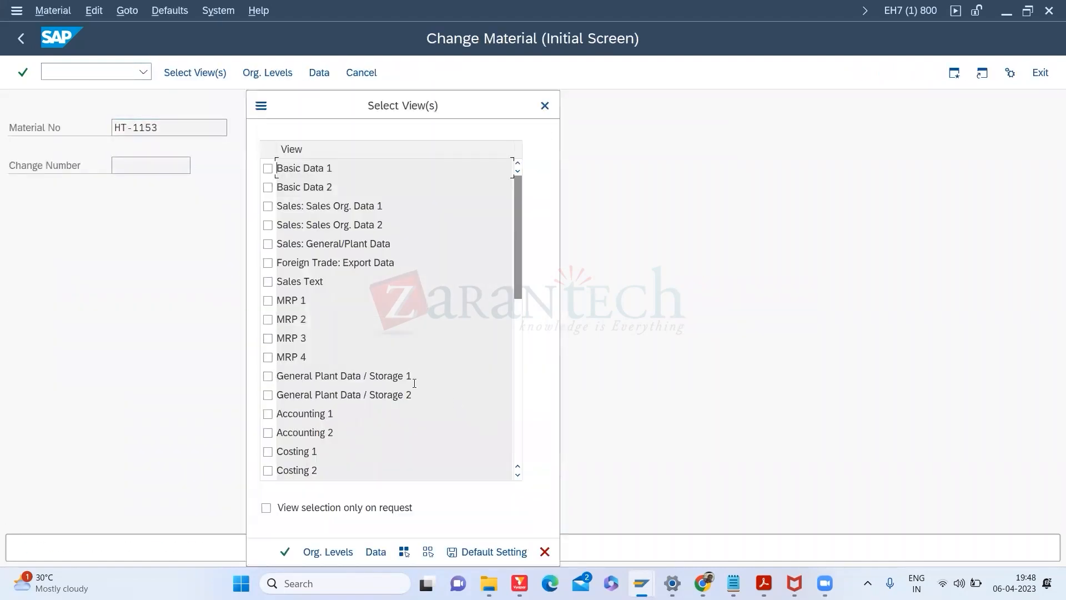
left_click(545, 105)
Step: Start MM01 for material HT-1153, selecting the Work Scheduling view and plant 3000
left_click(47, 73)
type("/nmm01")
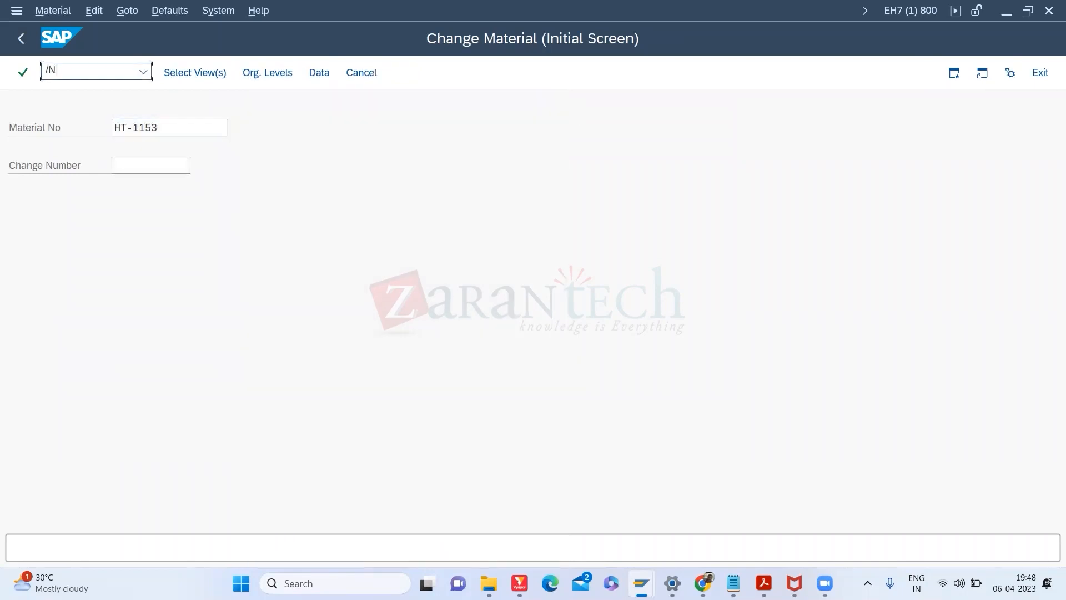
key("Return")
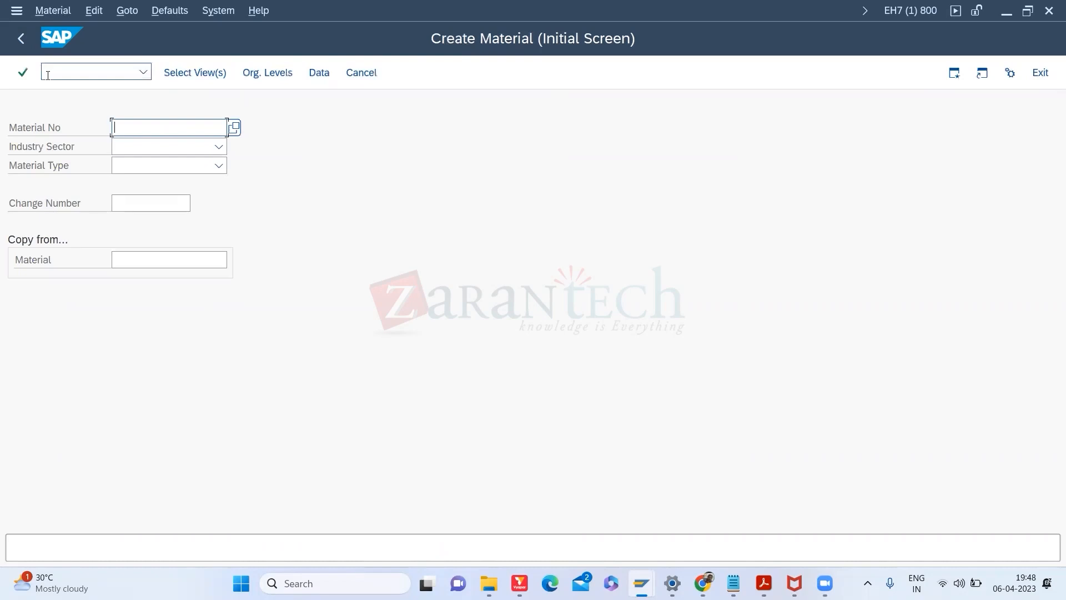
left_click(156, 127)
left_click(157, 145)
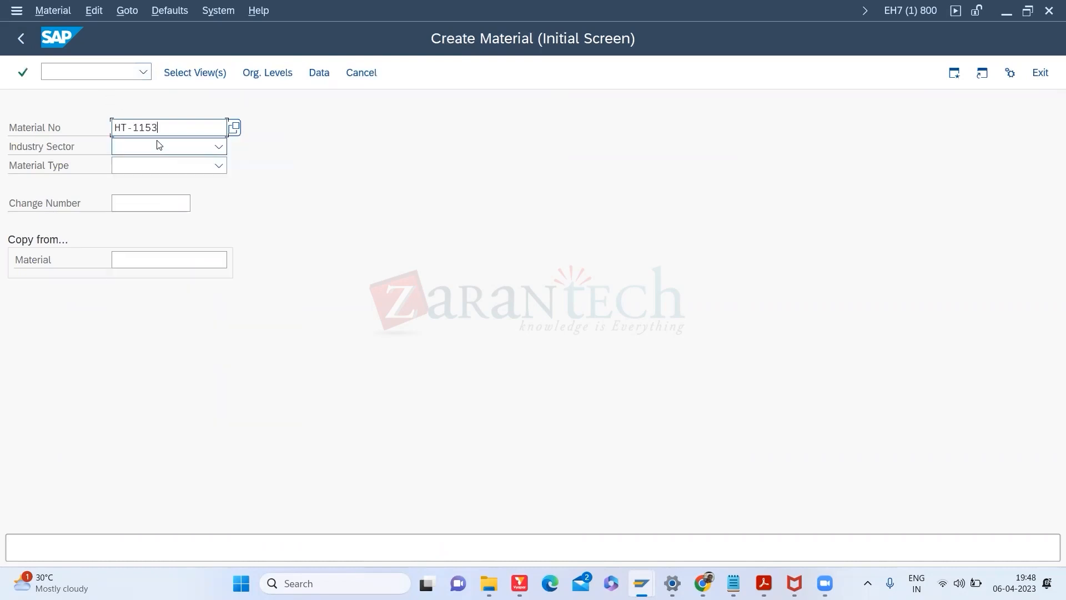
key("Return")
key("Return")
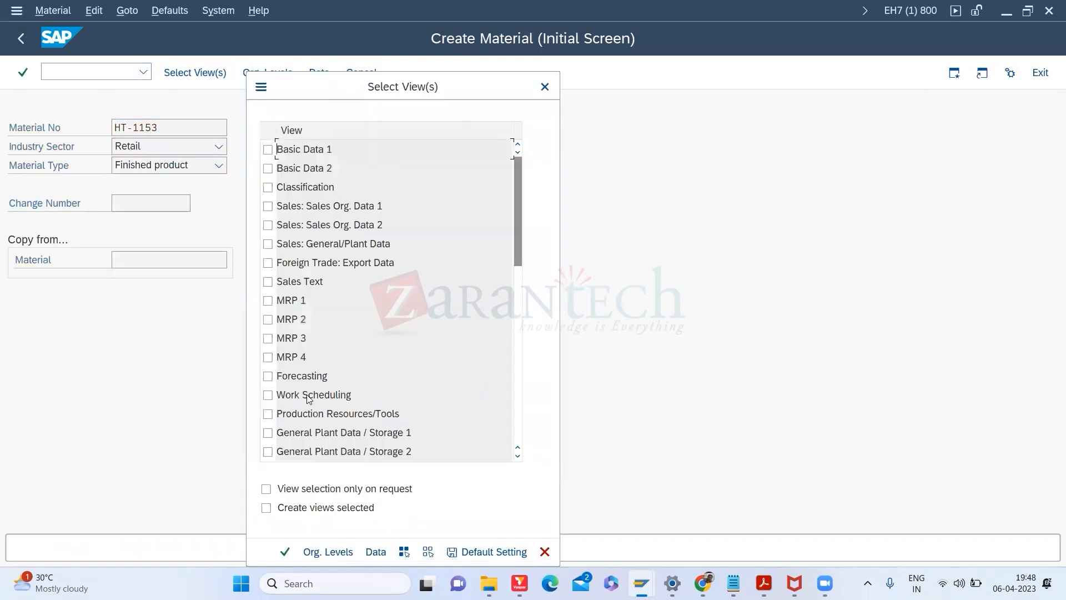
left_click(269, 395)
key("Return")
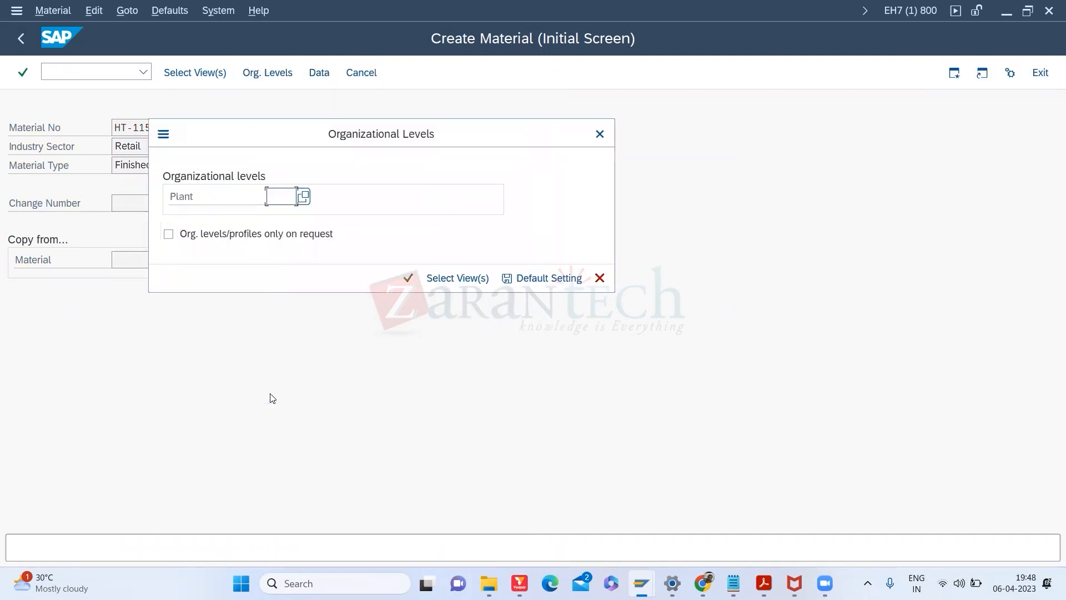
type("3000")
key("Return")
left_click(158, 259)
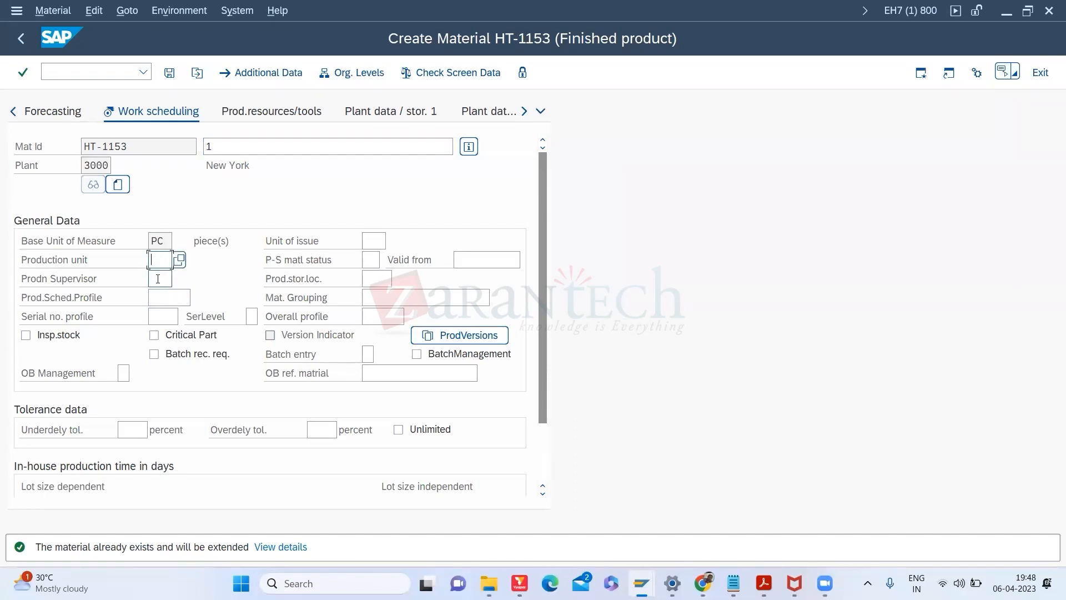
Step: Open the F4 value help on HT-1153's P-S matl status field to list its 16 statuses
left_click(158, 279)
left_click(368, 261)
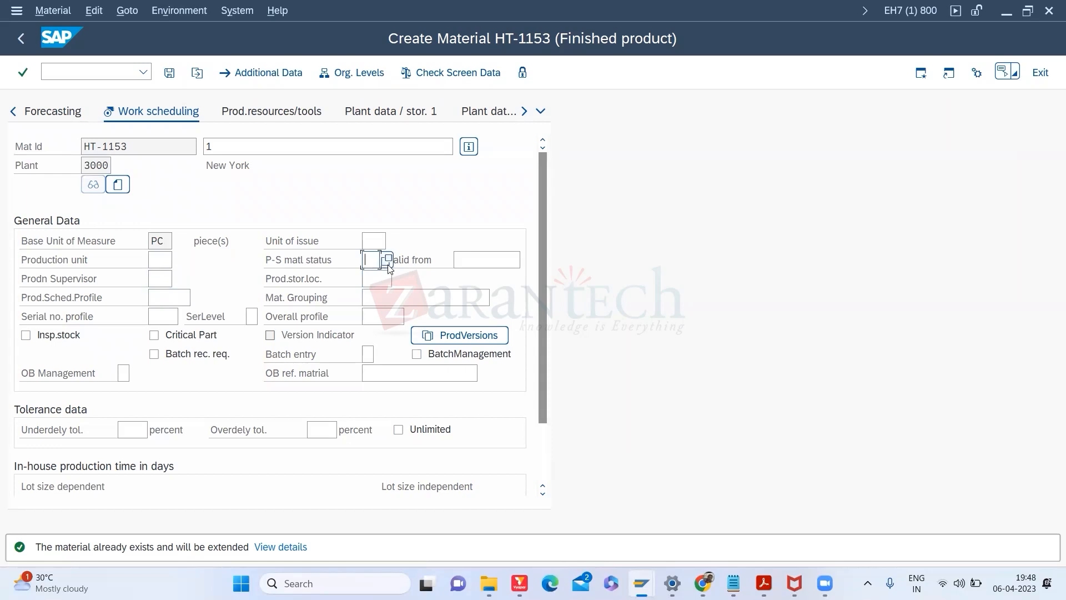
key("F4")
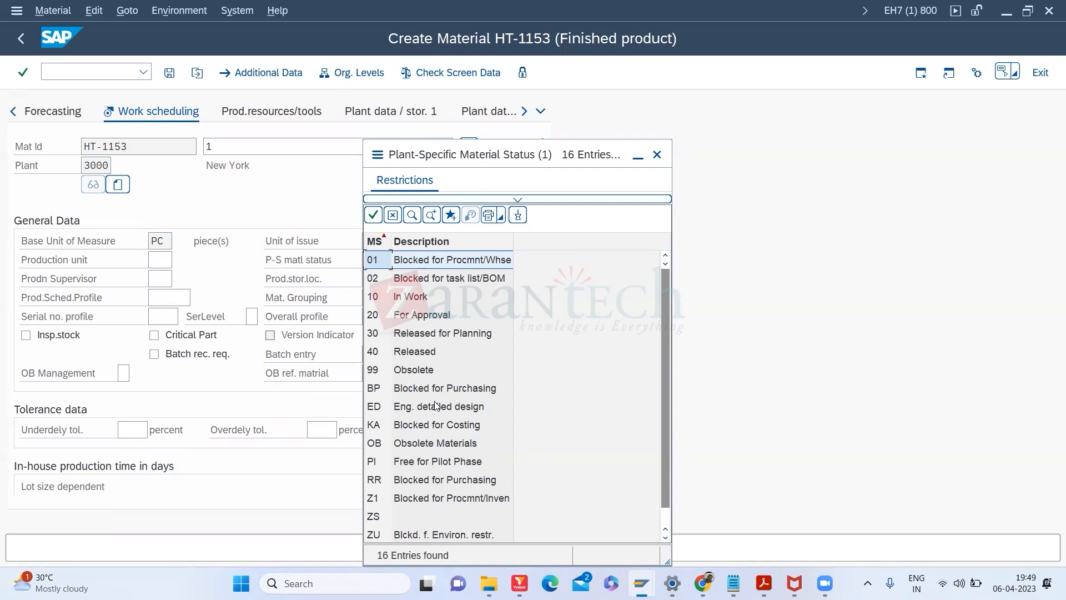
left_click(434, 445)
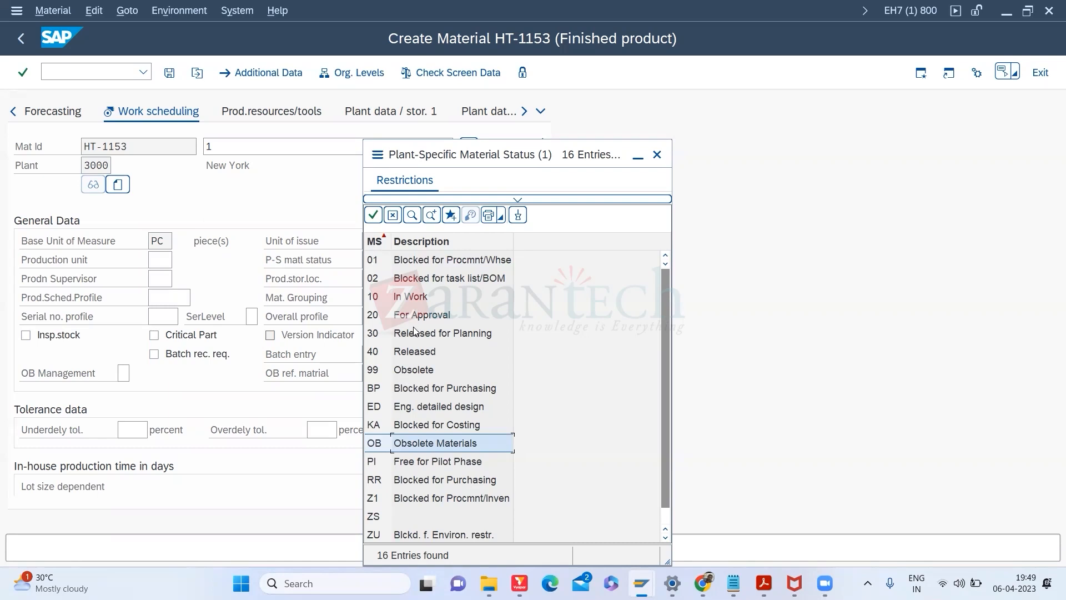
left_click(669, 520)
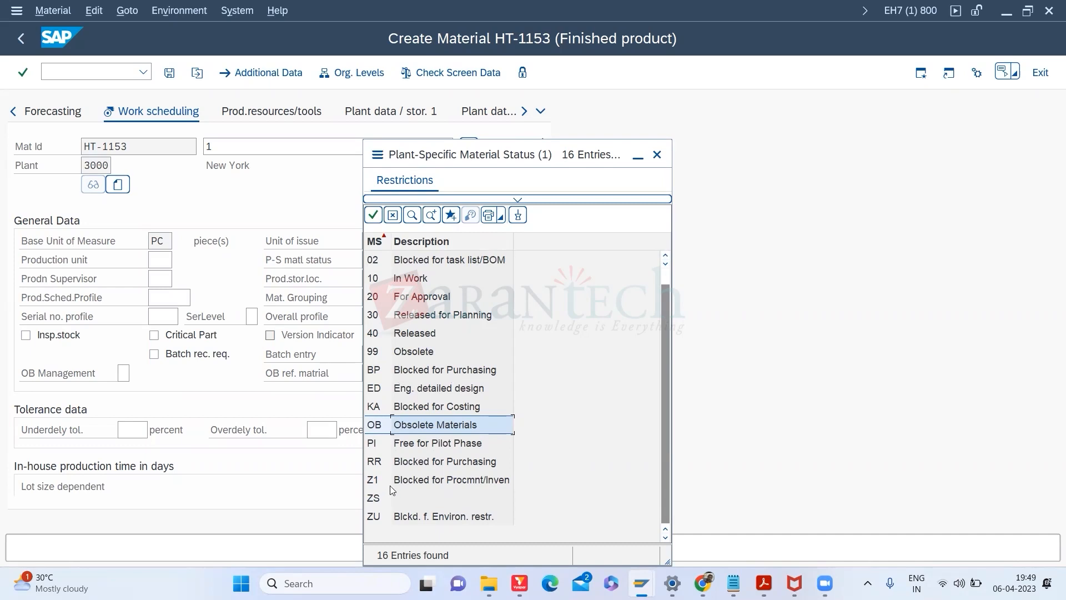
left_click(378, 353)
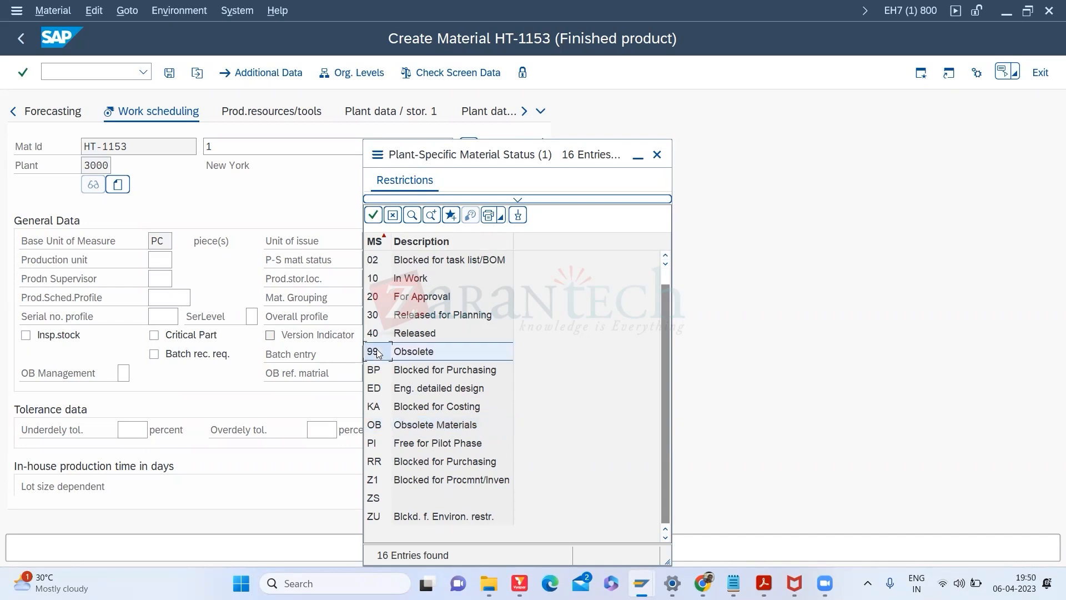
left_click(665, 257)
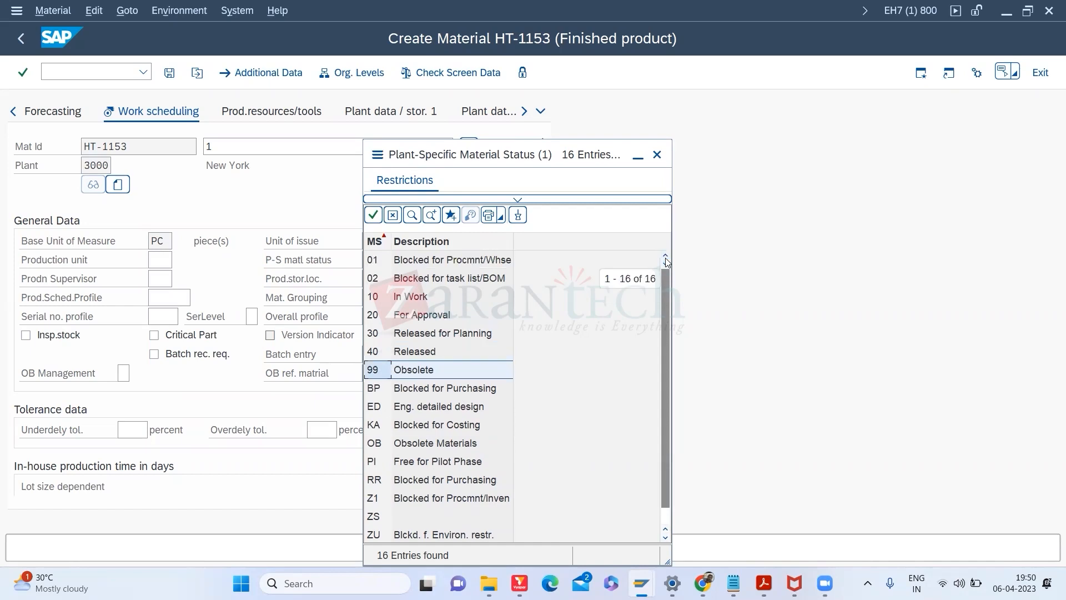
left_click(395, 267)
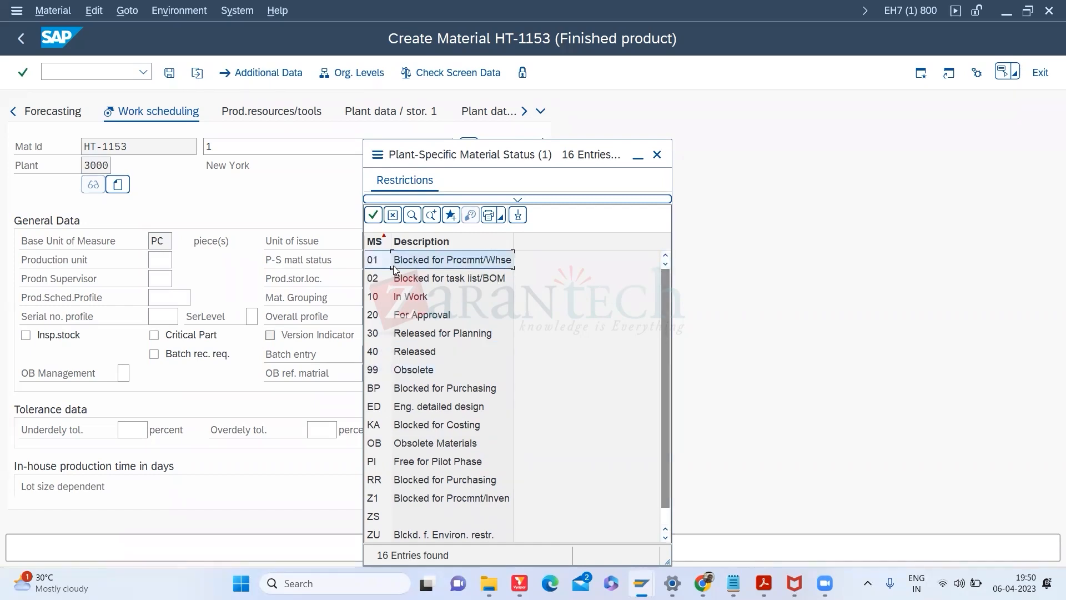
left_click(374, 373)
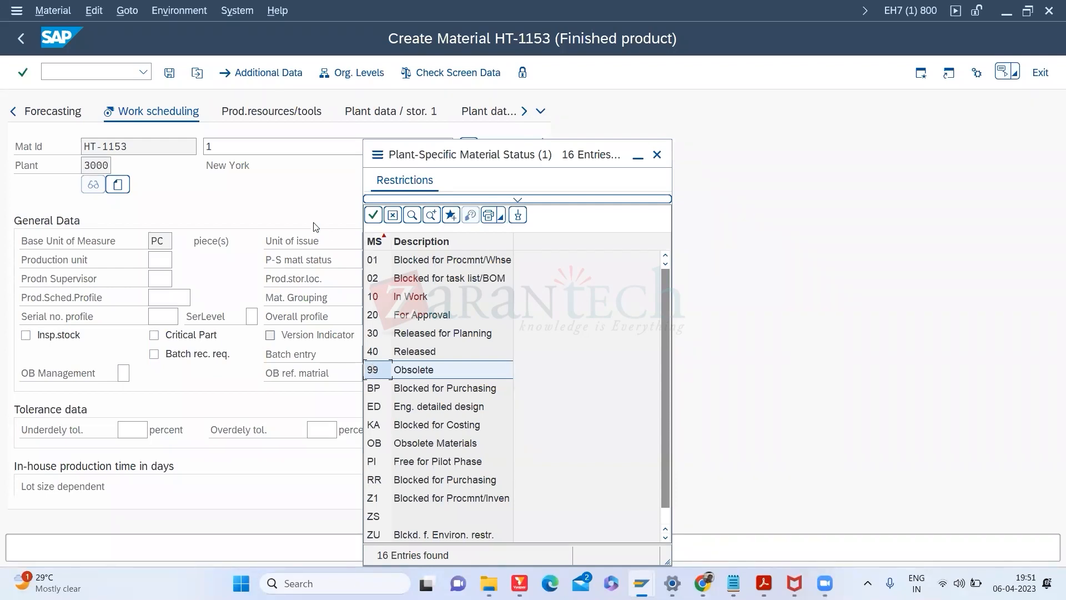
Step: Close the status list without picking a status and tick Insp.stock for HT-1153
left_click(656, 155)
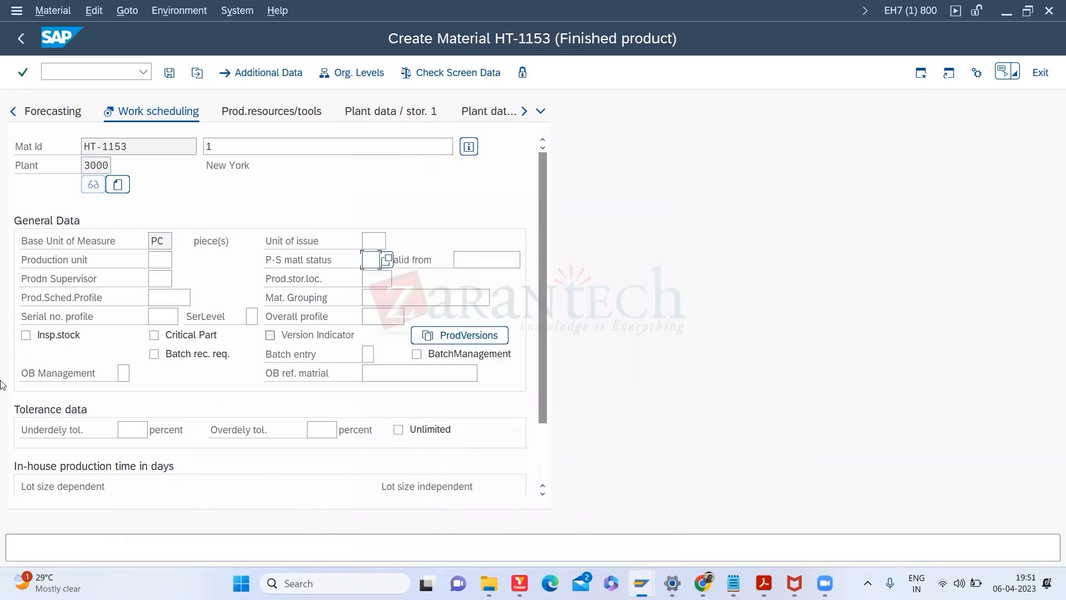
left_click(26, 336)
left_click_drag(543, 381, 540, 441)
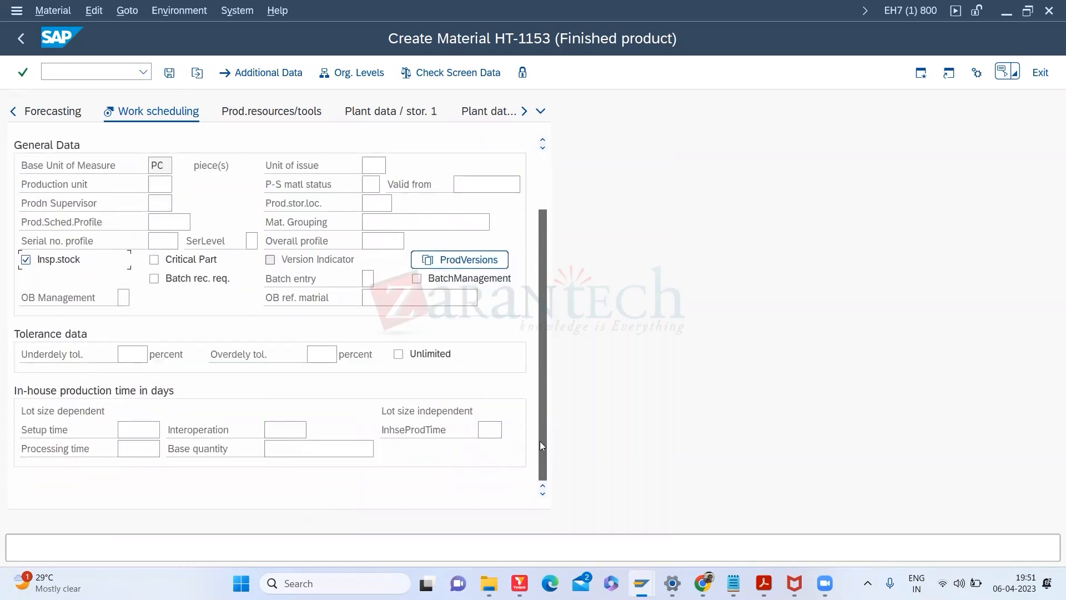
Step: Try 1000 as the base quantity, then clear it so Base quantity stays blank
left_click(134, 425)
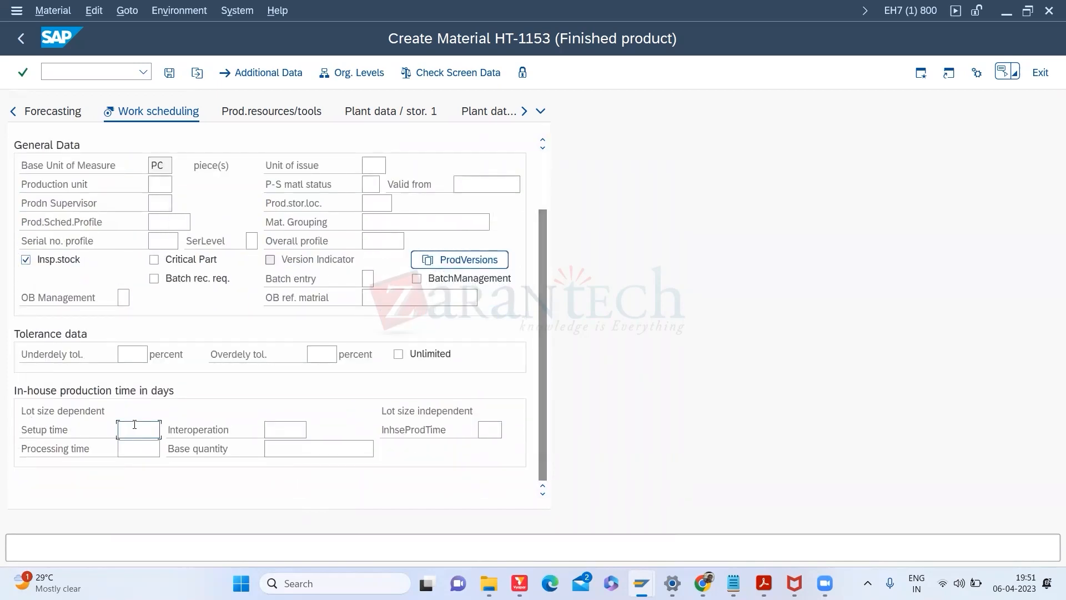
left_click(275, 451)
type("1000")
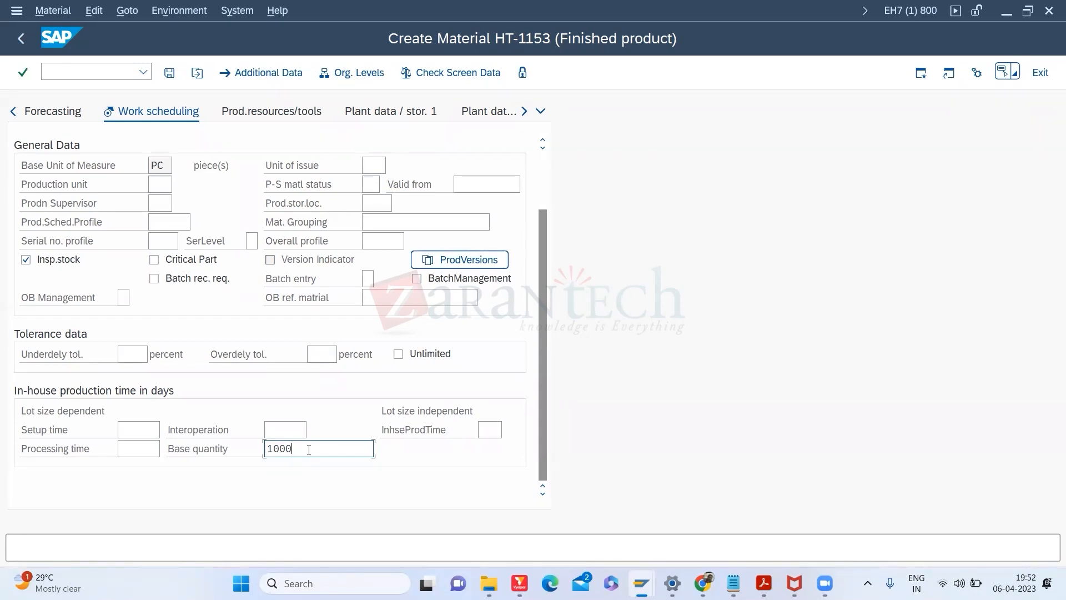
left_click(148, 452)
key("Delete")
left_click(489, 424)
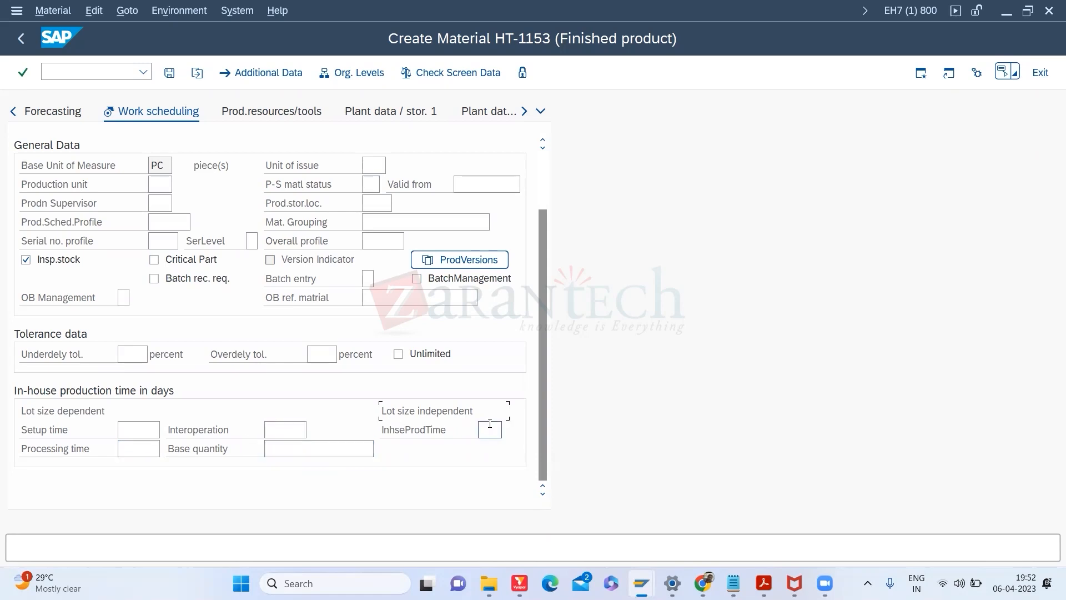
left_click(141, 425)
left_click(304, 455)
type("1000")
left_click(147, 433)
double_click(265, 450)
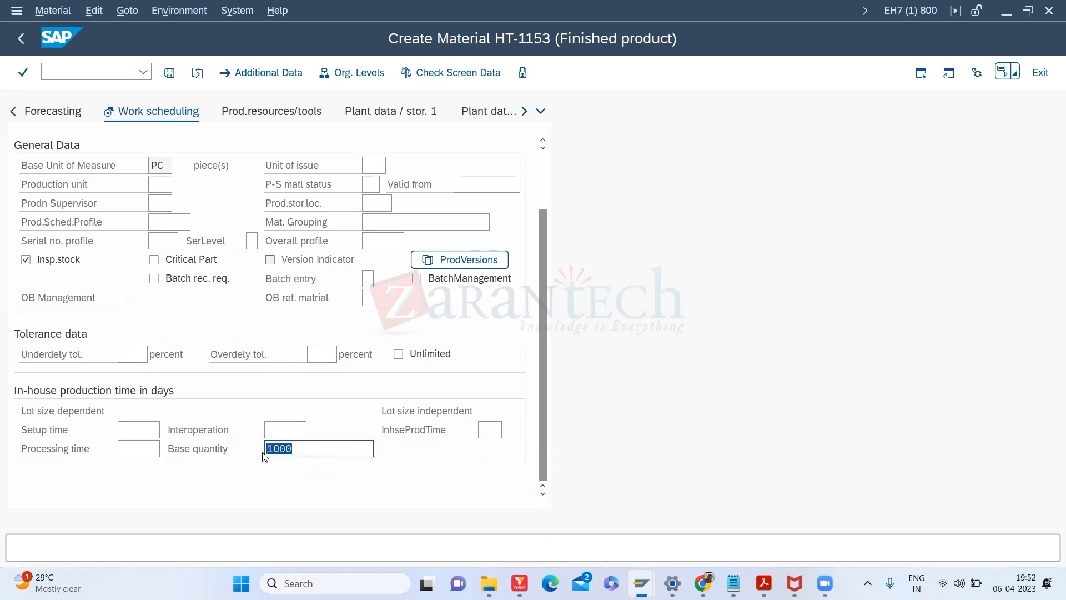
key("BackSpace")
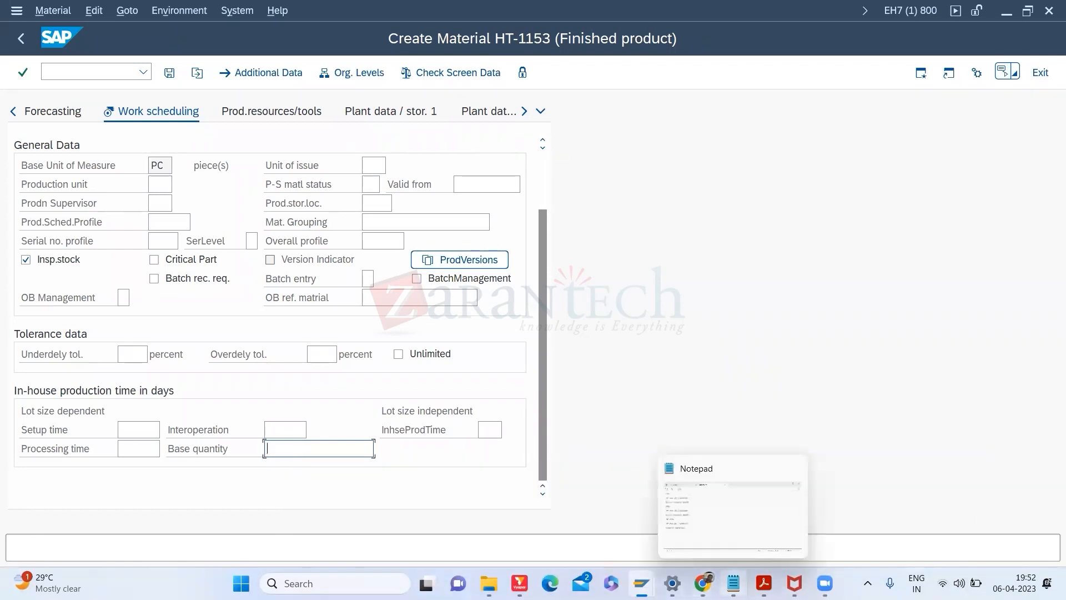
Step: Show slide 40 on P-S Material Status and Production Unit, then return to SAP
left_click(702, 583)
left_click(687, 544)
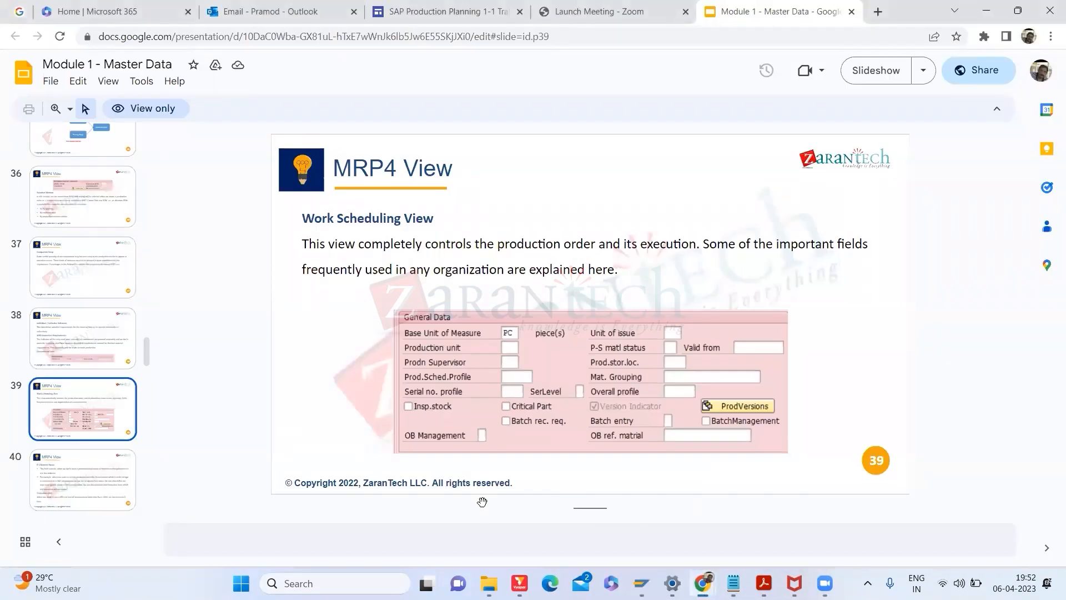
left_click(86, 489)
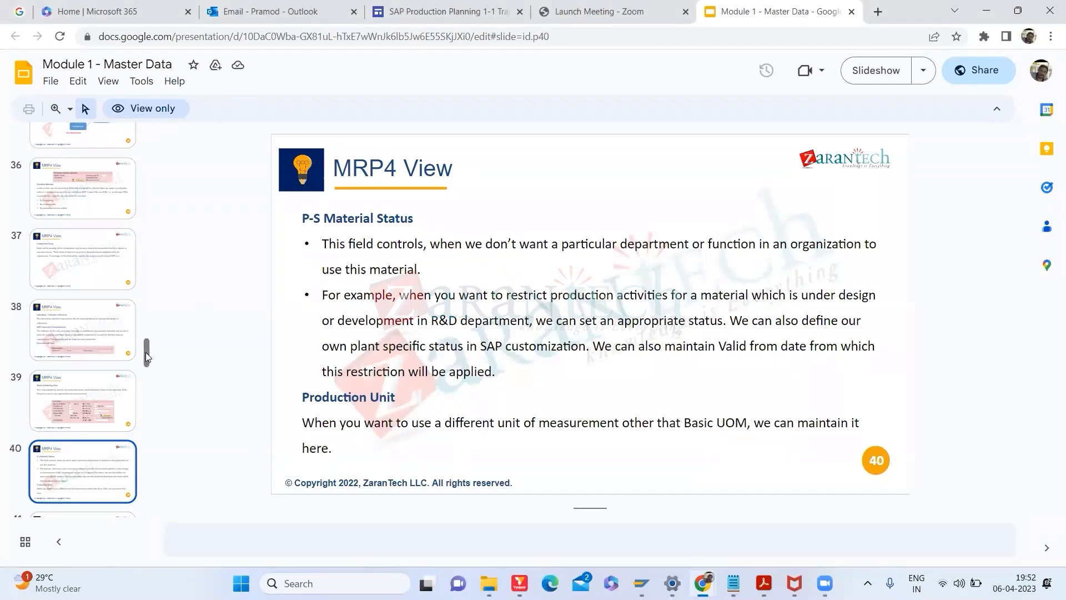
key("alt+Tab")
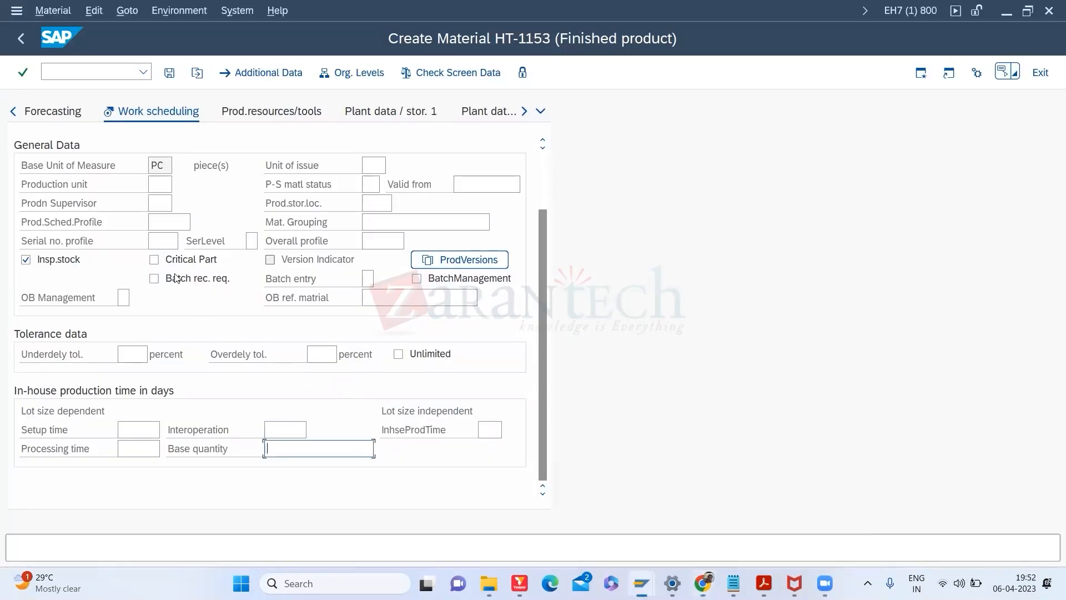
left_click(161, 189)
left_click(161, 170)
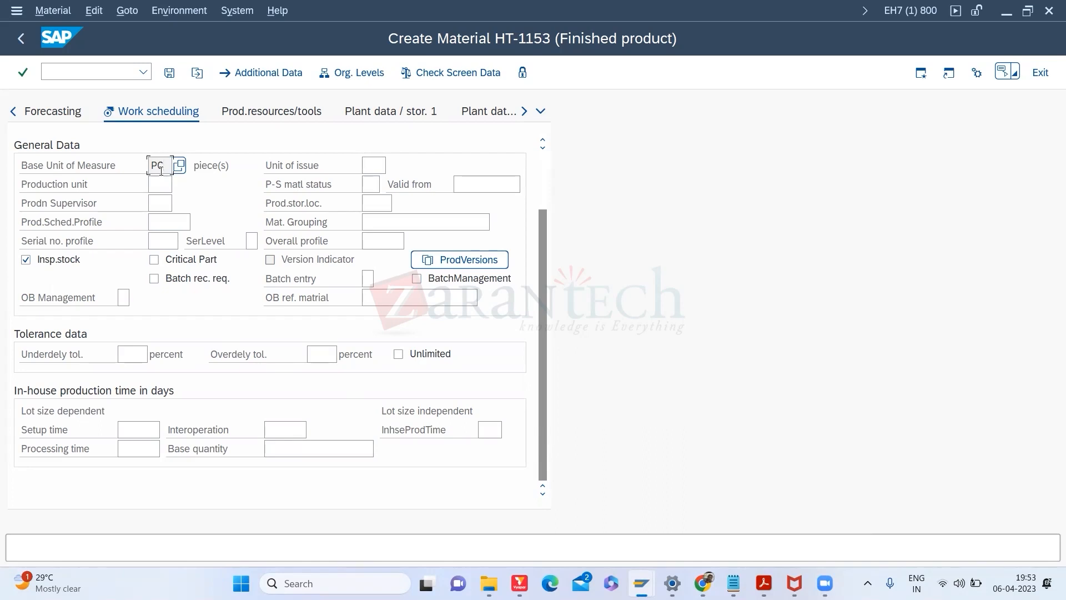
left_click(158, 186)
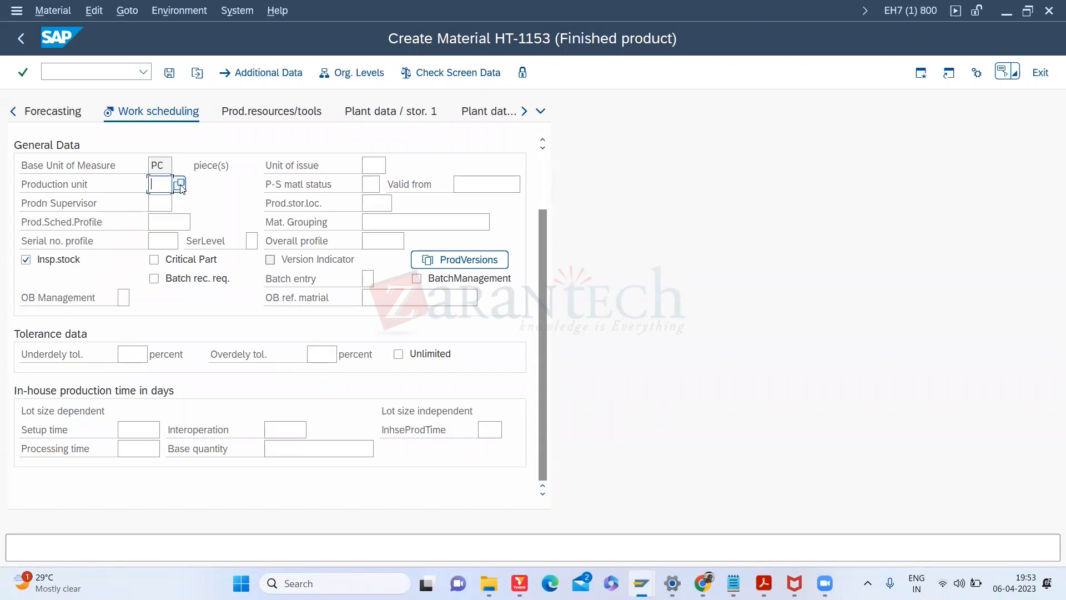
Step: Choose CAR Carton as HT-1153's production unit from the value list
left_click(180, 185)
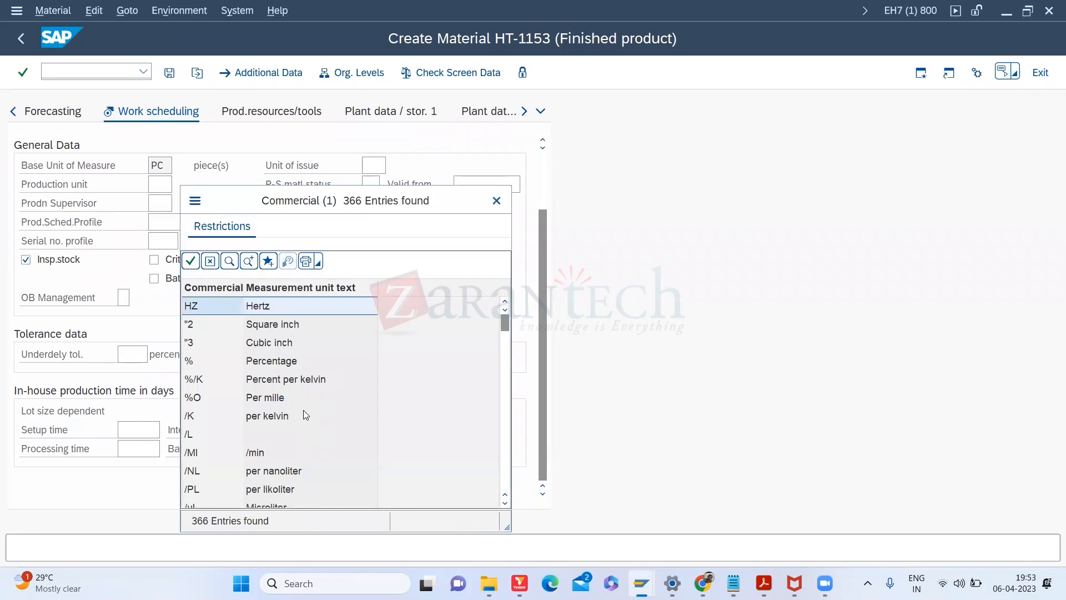
left_click(504, 442)
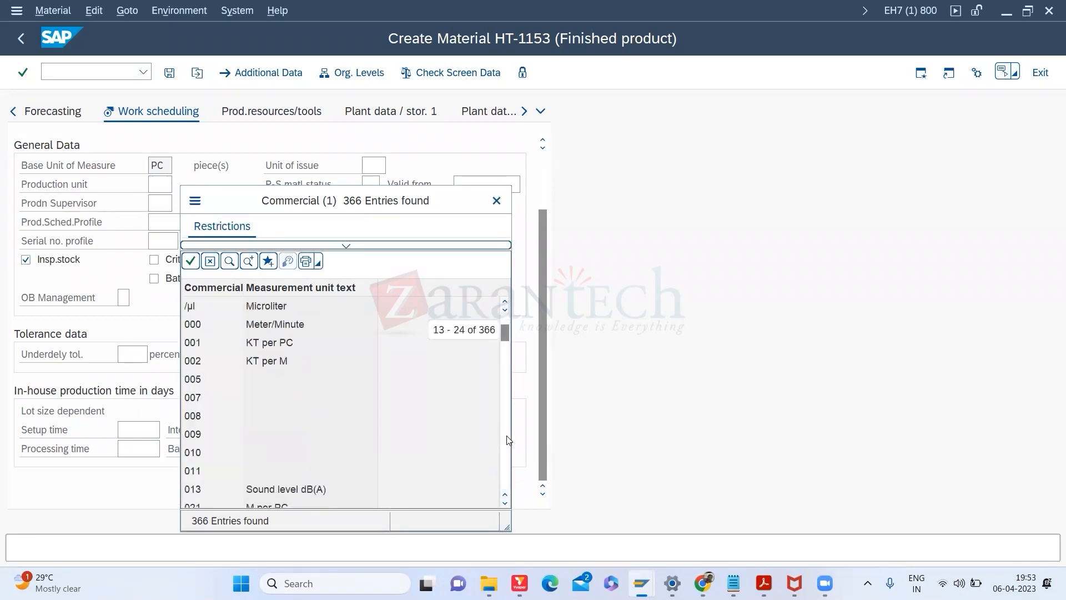
left_click(503, 440)
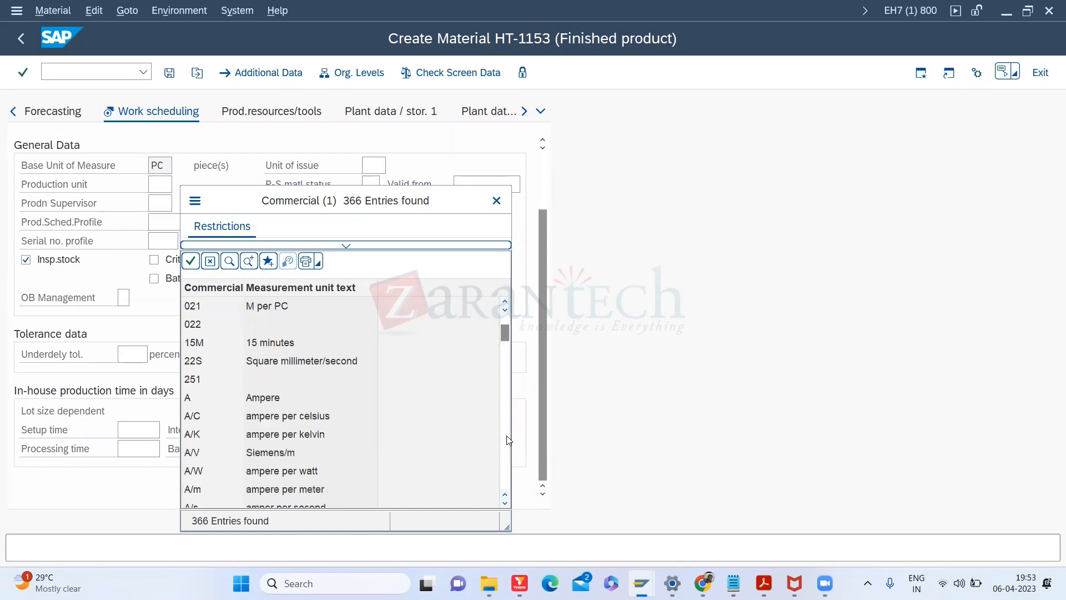
left_click(507, 440)
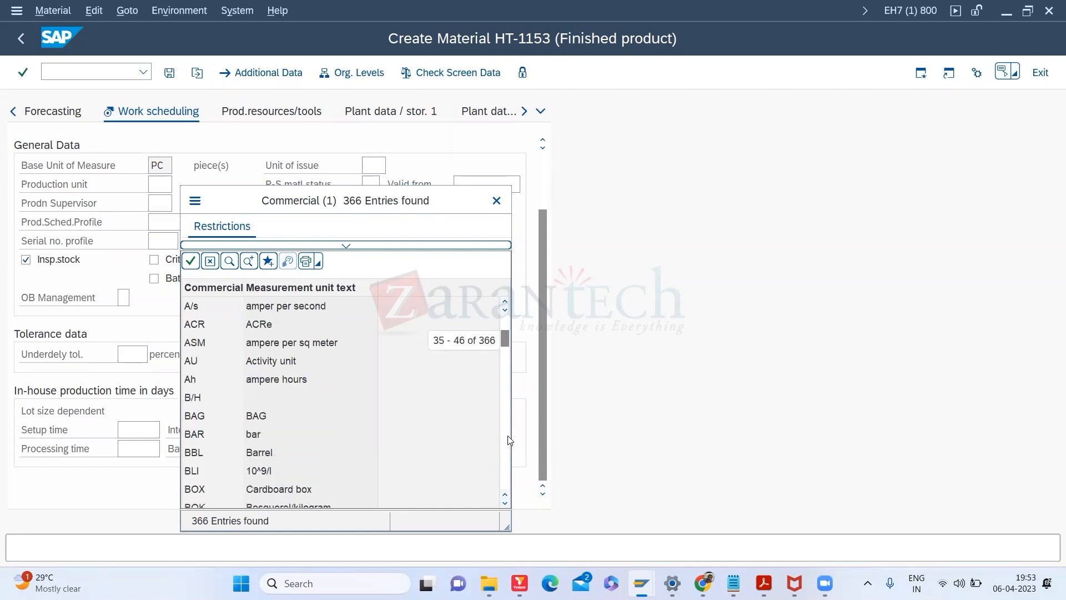
left_click(507, 440)
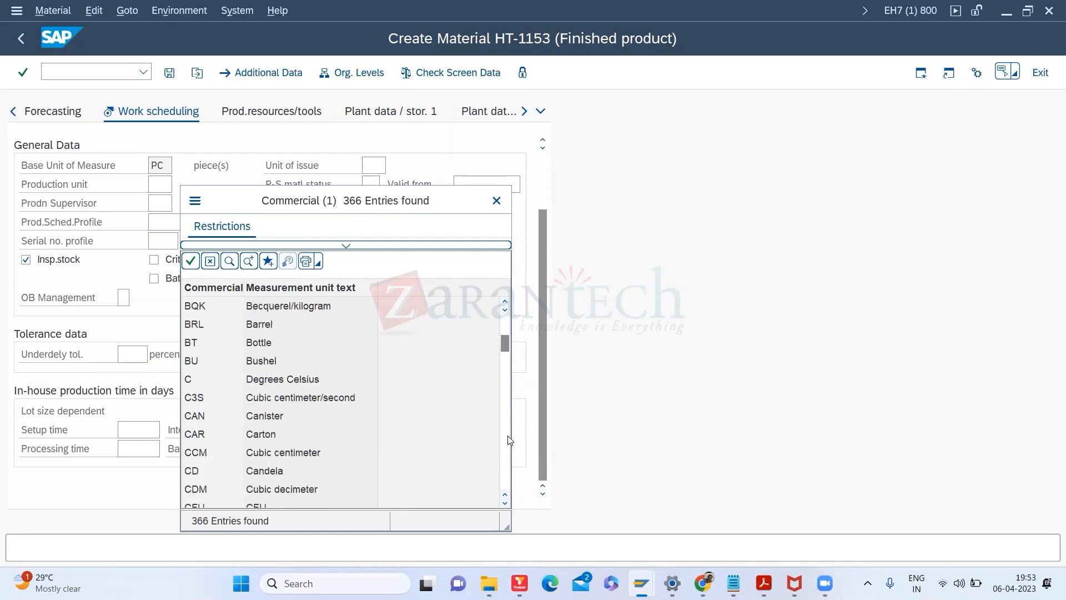
double_click(266, 433)
key("Return")
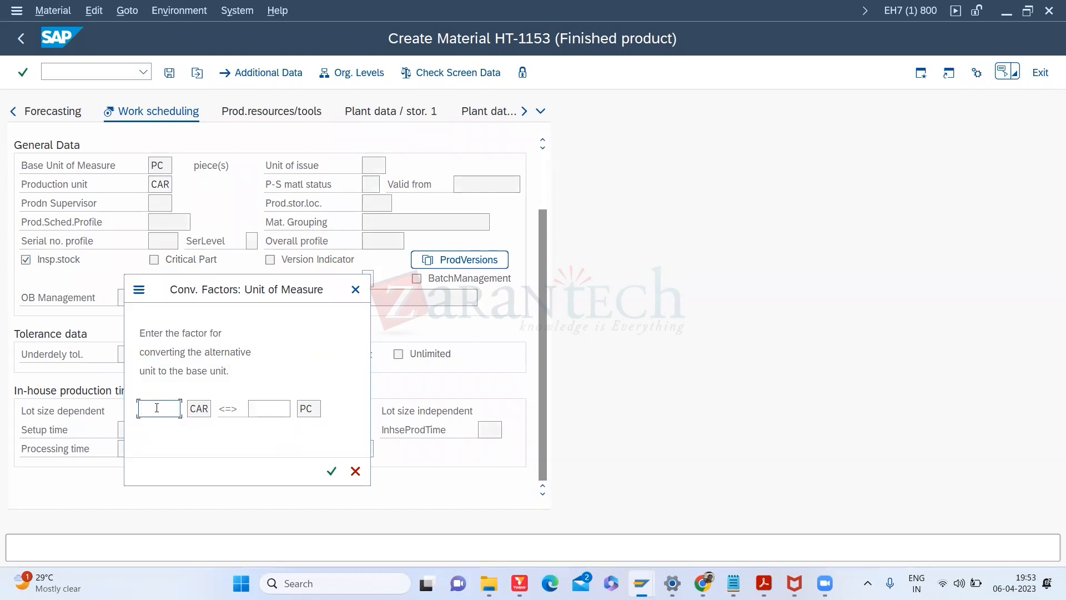
Step: Set the conversion factor to 1 CAR equals 100 PC, the base unit
type("1")
key("Tab")
type("100")
key("Return")
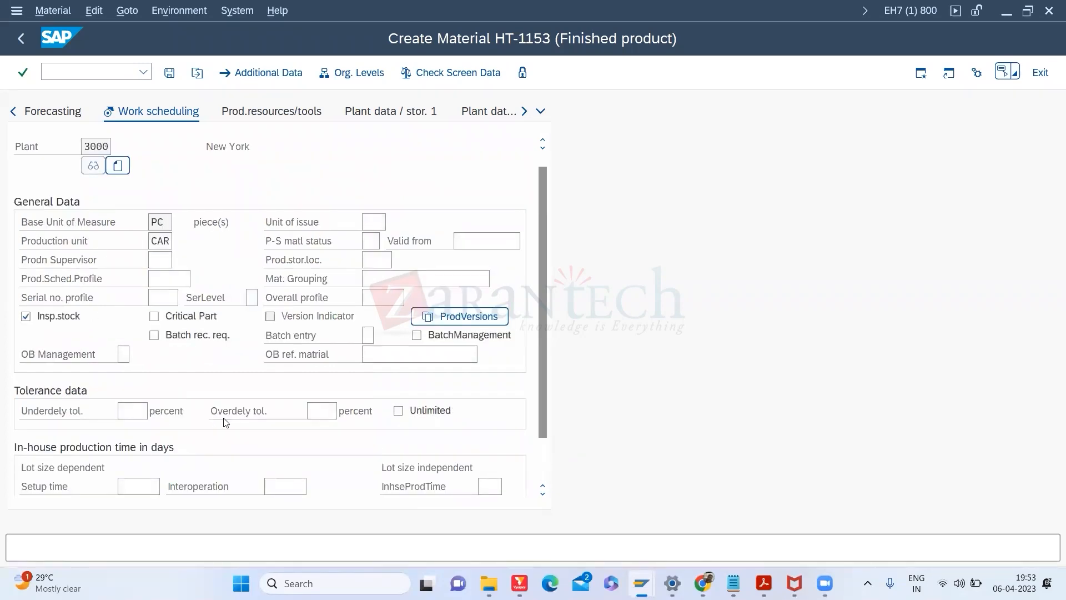
left_click(159, 222)
Step: Delete CAR from the Production unit field, leaving it empty
left_click(160, 239)
key("BackSpace")
key("BackSpace")
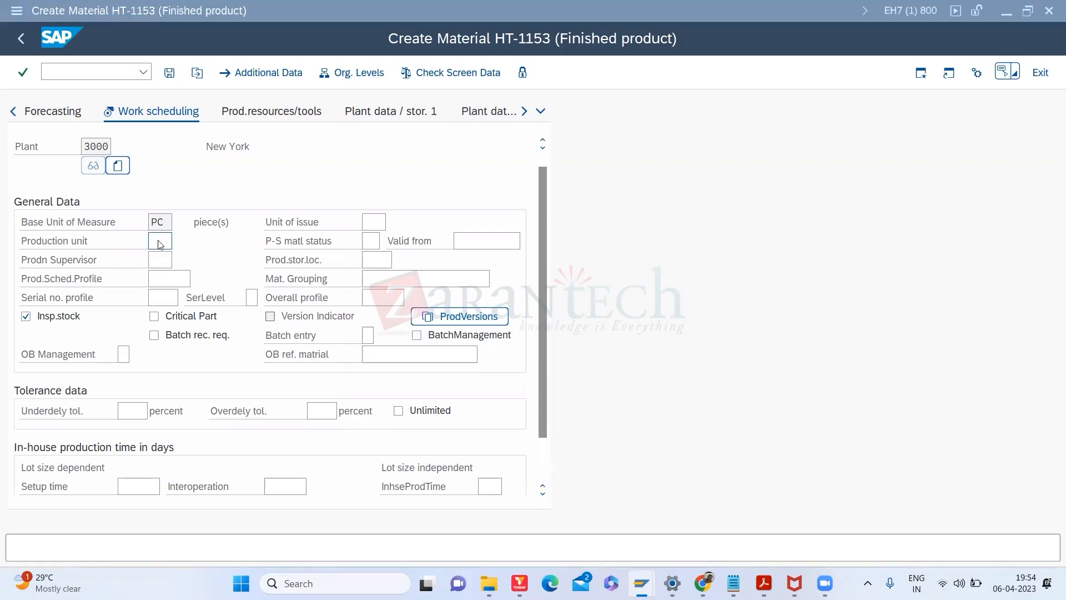
key("alt+Tab")
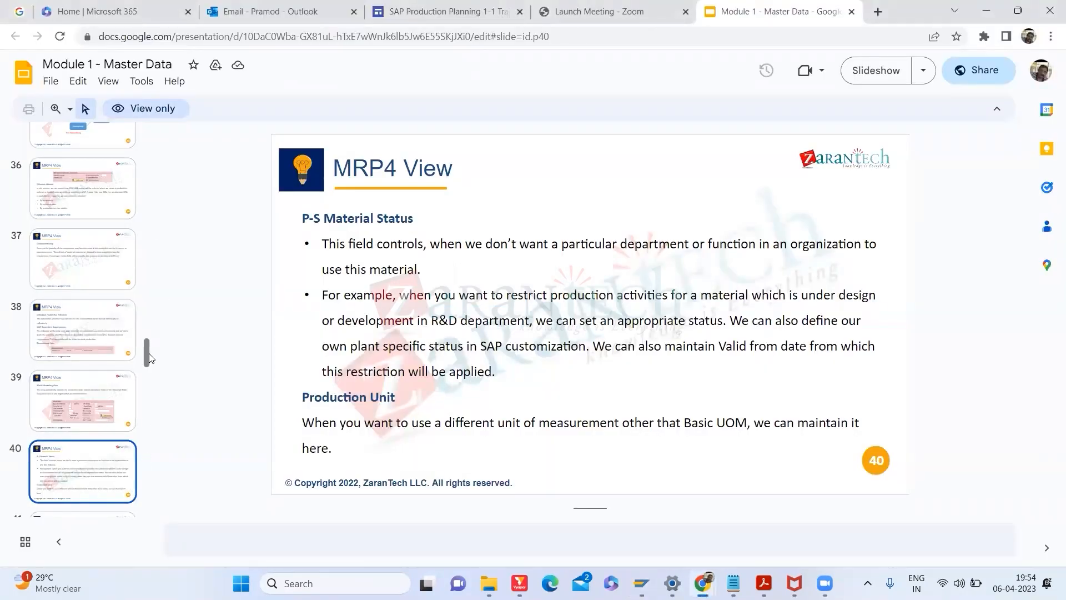
Step: Show slide 41 on production supervisor, scheduling profile and serial/batch management, then return to SAP
scroll(147, 355, "down", 2)
left_click(106, 439)
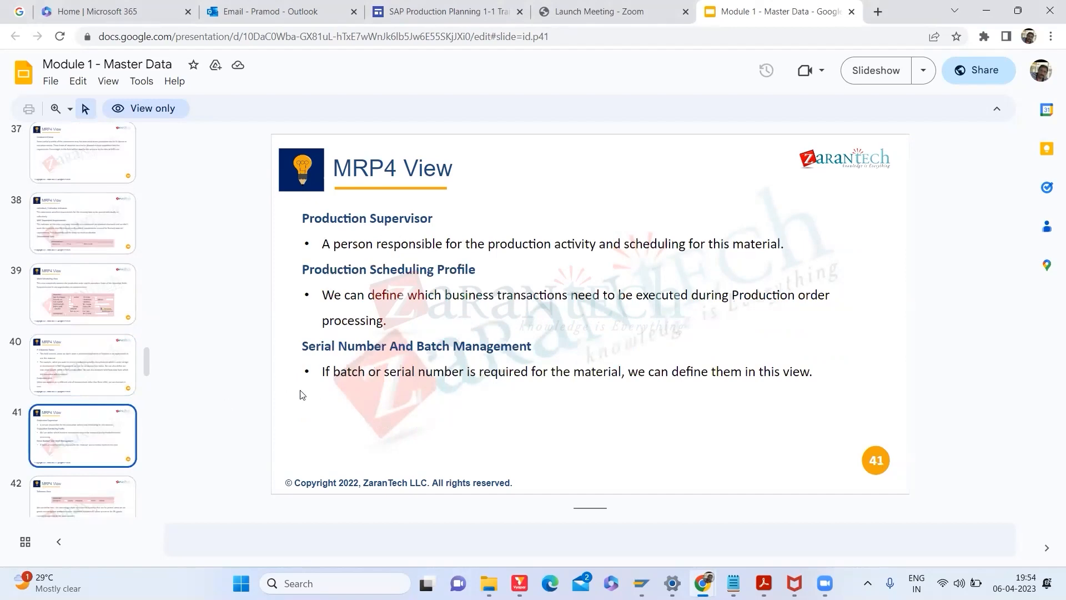
key("alt+Tab")
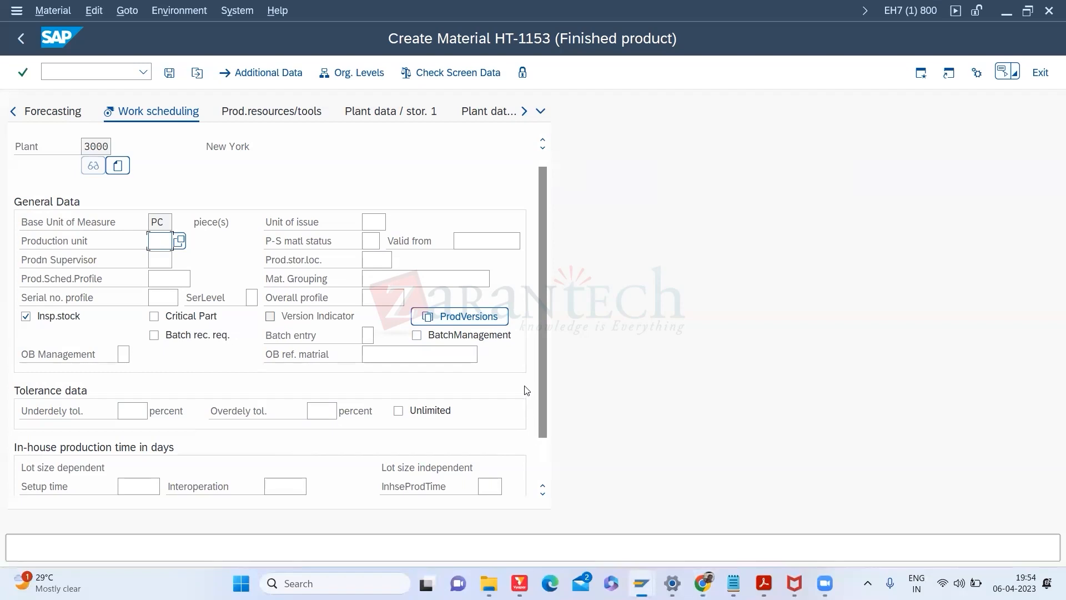
left_click_drag(544, 372, 544, 433)
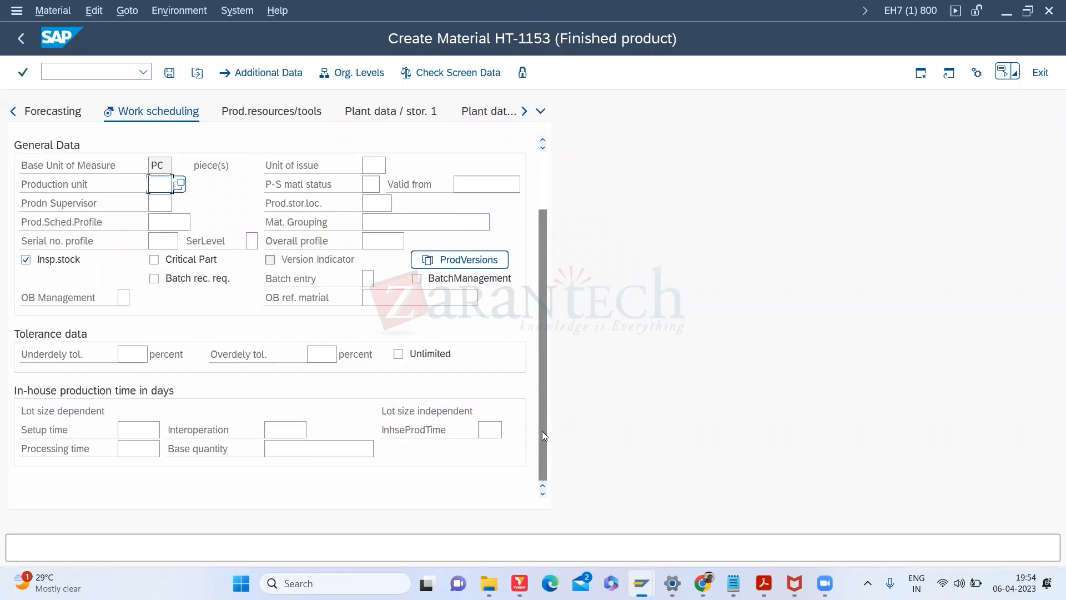
left_click_drag(542, 432, 545, 342)
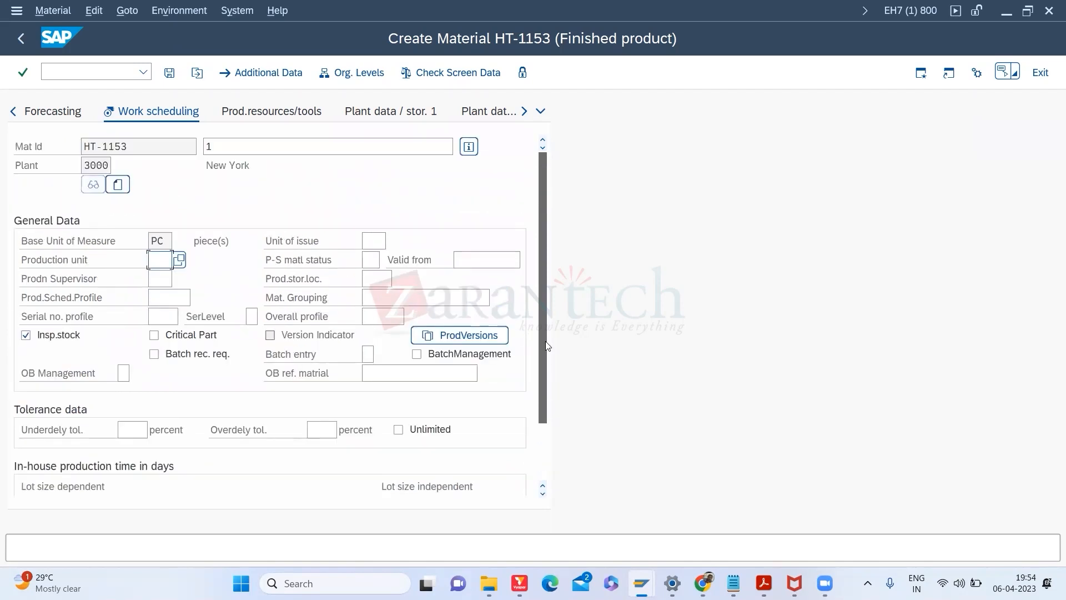
scroll(547, 345, "down", 4)
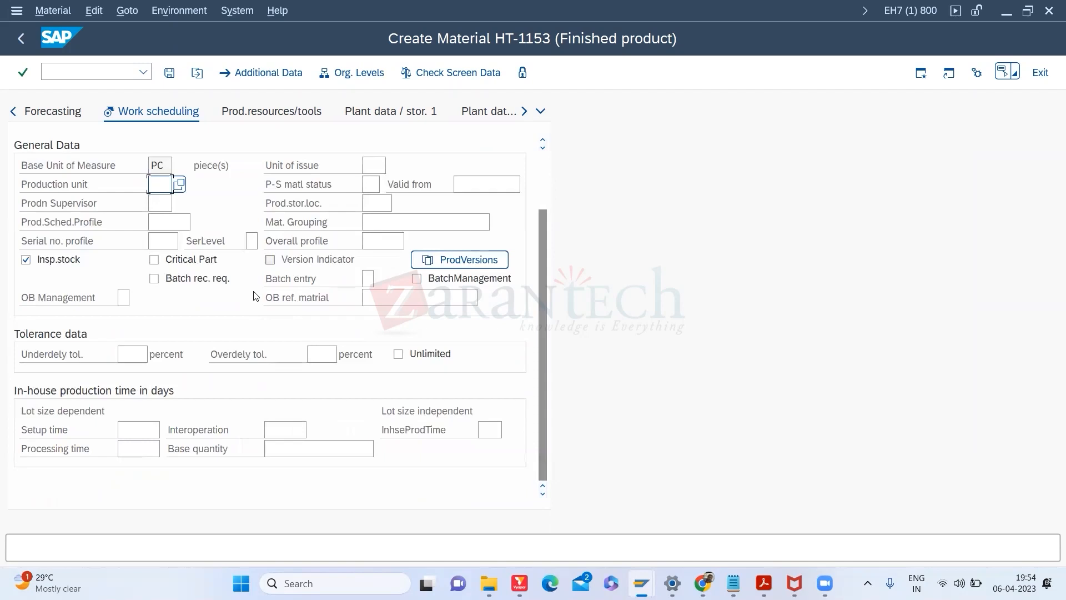
left_click(151, 238)
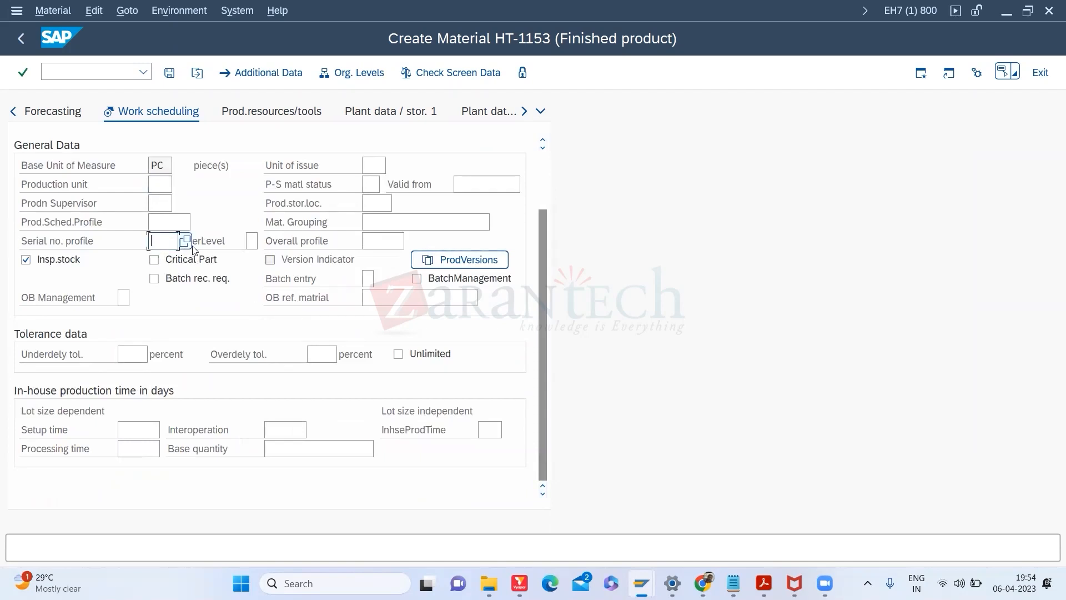
left_click(193, 246)
left_click(158, 241)
left_click(186, 242)
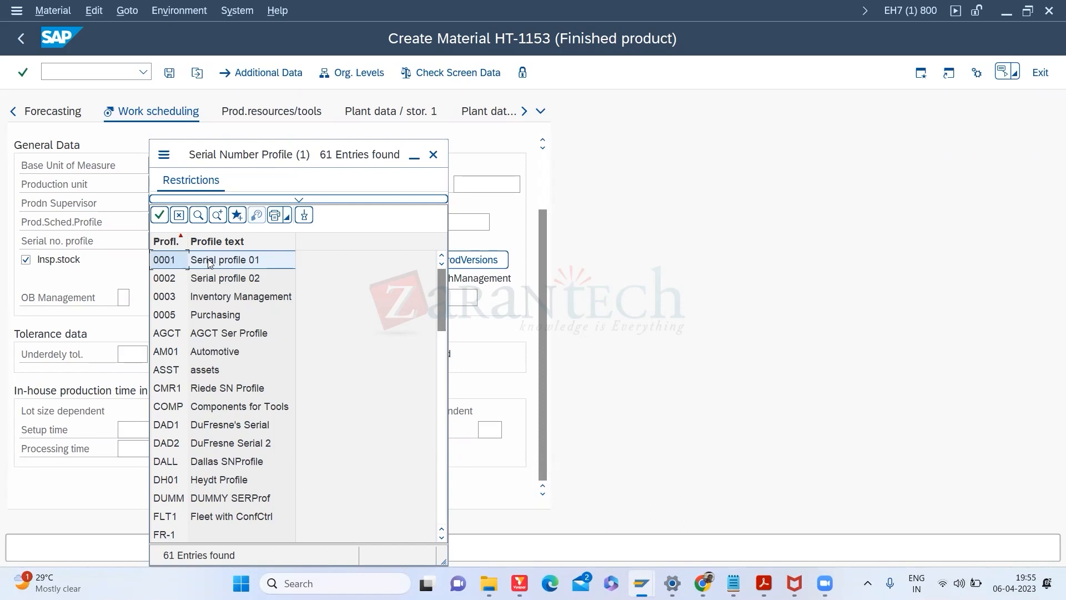
left_click(432, 155)
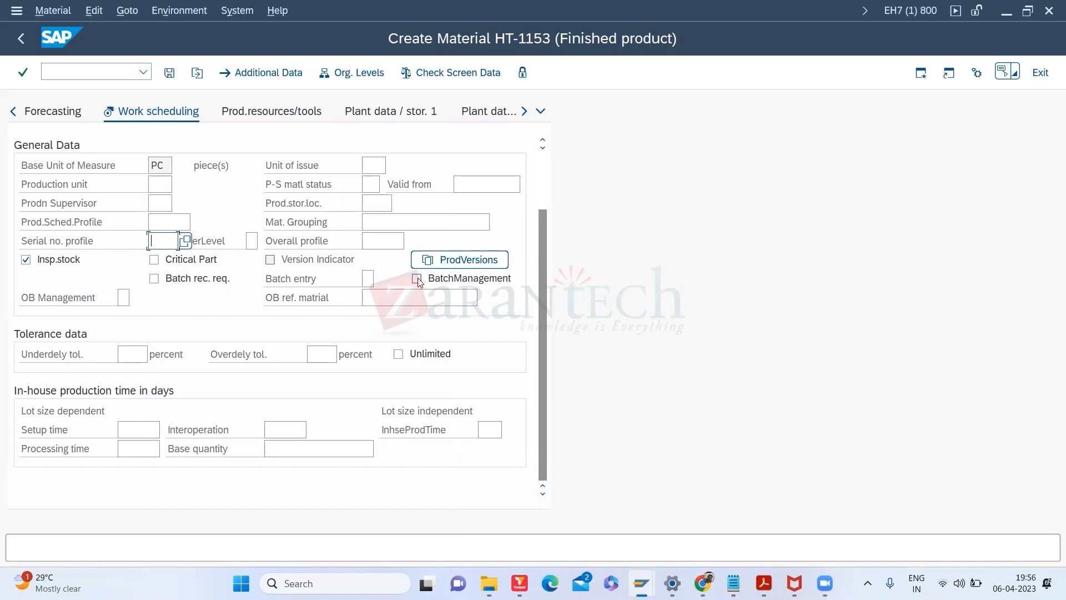
Step: Bring the Google Slides deck on slide 41, MRP4 View, to the front
key("alt+Tab")
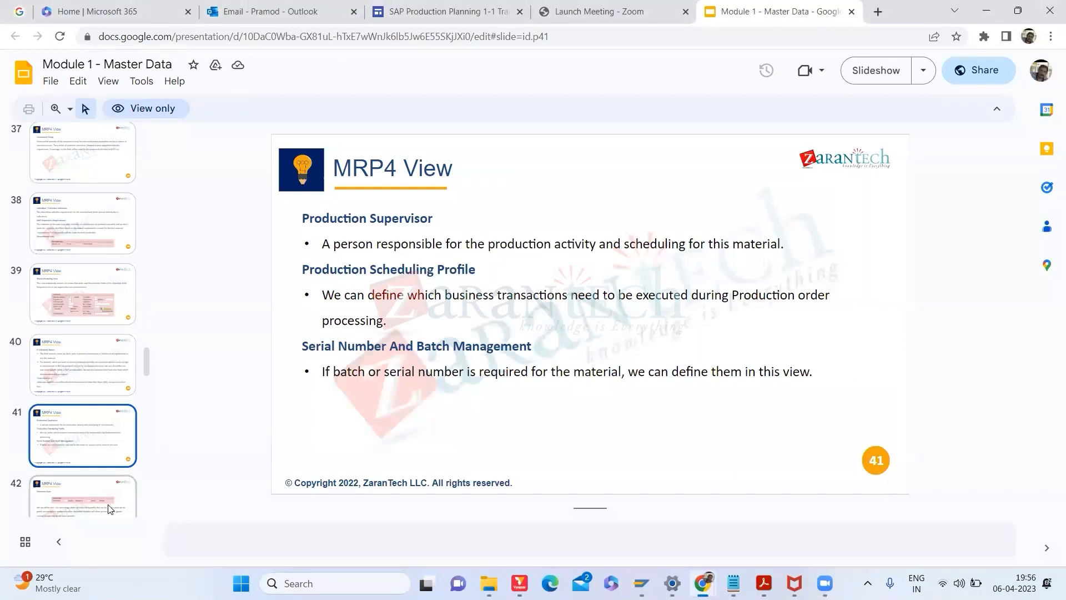
Step: Glance back at the SAP form, then show slide 42 on delivery tolerances
key("alt+Tab")
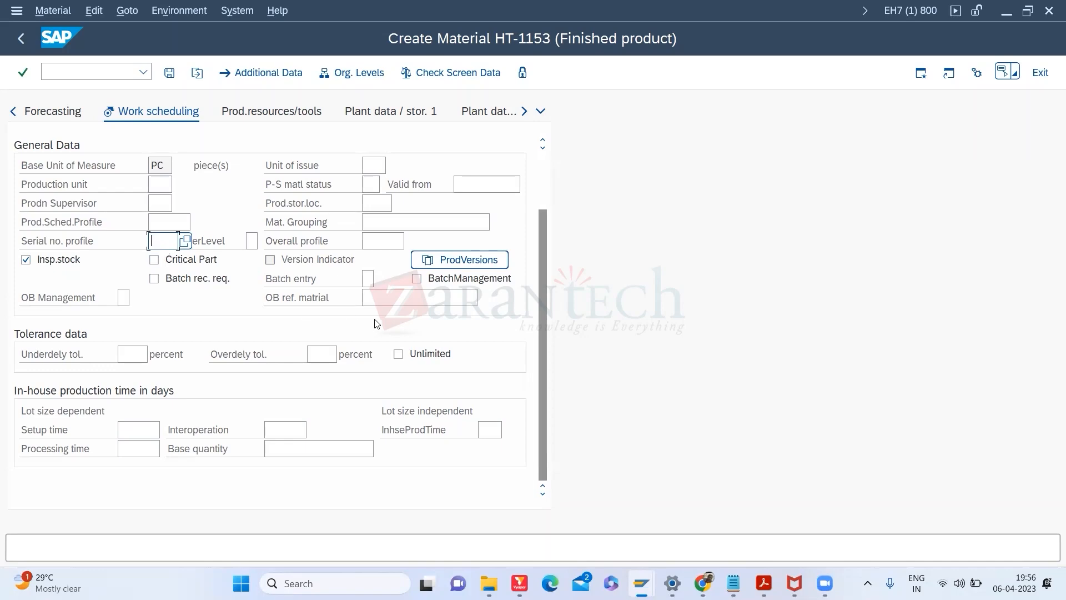
key("alt+Tab")
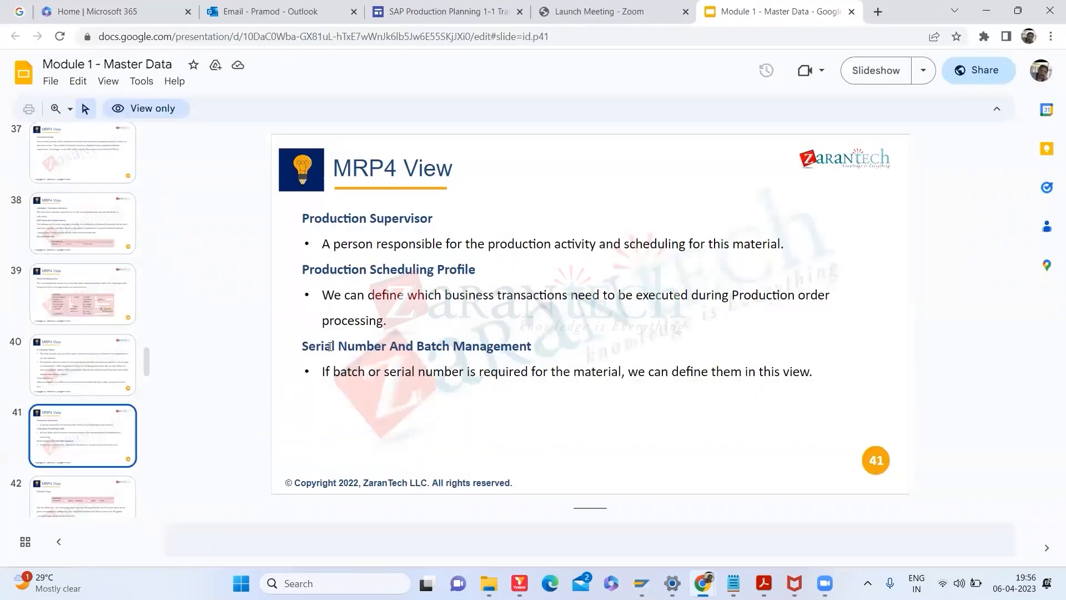
left_click(111, 495)
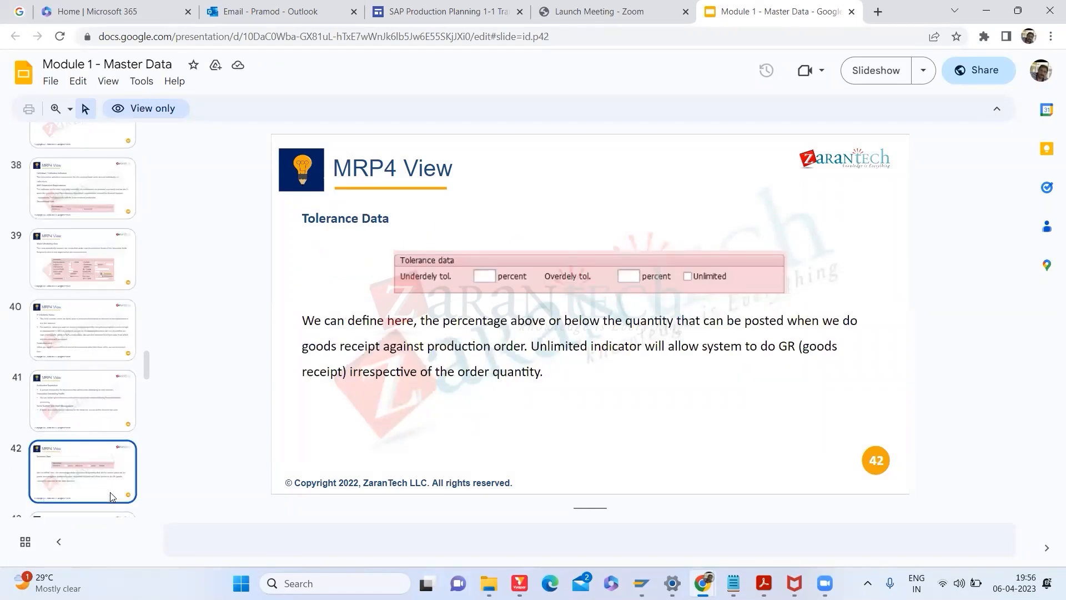
Step: Return to HT-1153's work scheduling form and place the cursor in Underdely tol
key("alt+Tab")
left_click(123, 355)
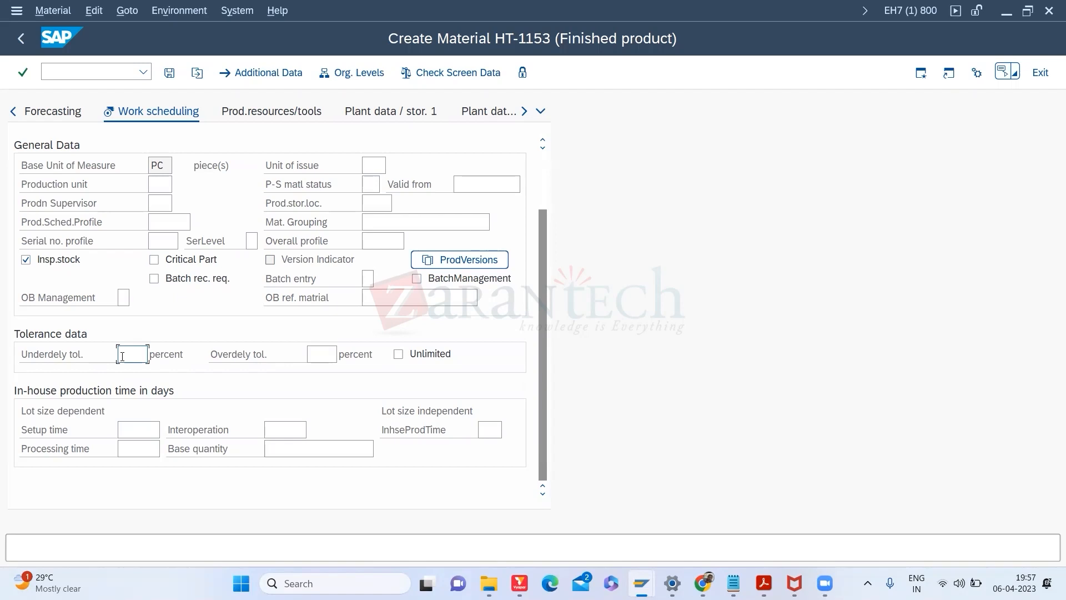
Step: Enter 5 percent overdelivery tolerance, removing the trial 5 from underdelivery tolerance
type("5")
left_click(320, 360)
type("5")
double_click(136, 358)
key("BackSpace")
key("alt+Tab")
Step: Step through slides 43 and 44 on bills of material, then reveal HT-1153's MRP views
left_click_drag(146, 363, 147, 383)
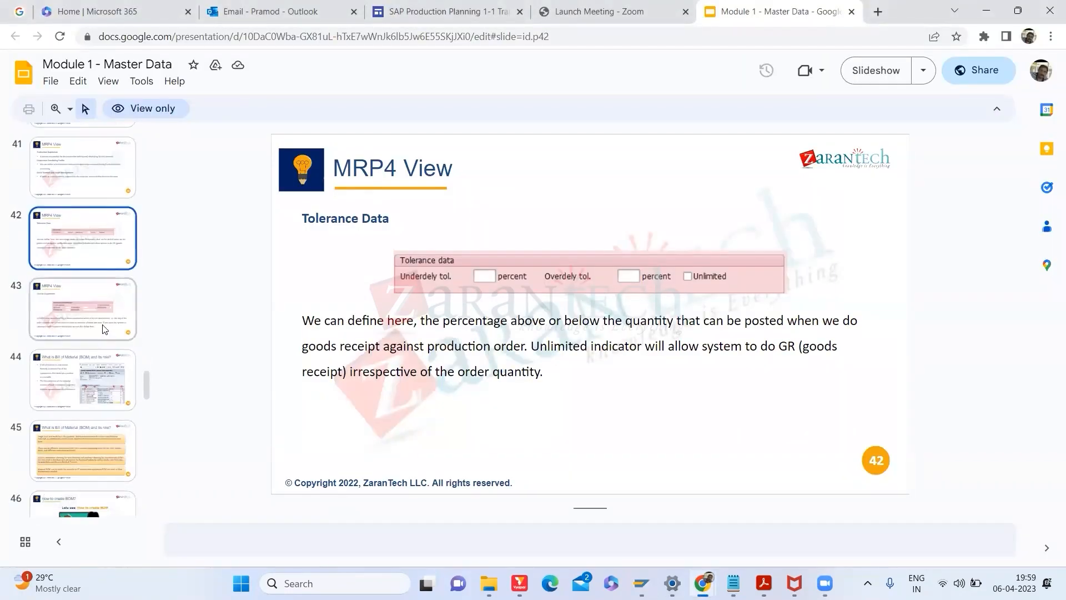
left_click(104, 329)
left_click(98, 372)
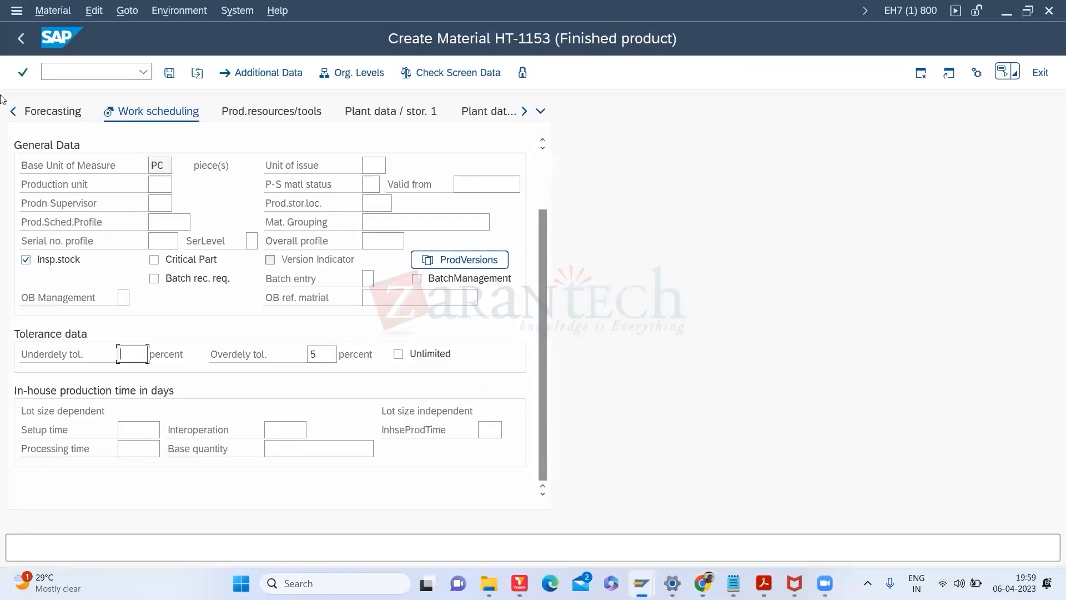
left_click(14, 113)
Step: Show HT-1153's MRP 1 fields for plant 3000, then start the slide deck's full-screen slideshow
left_click(13, 113)
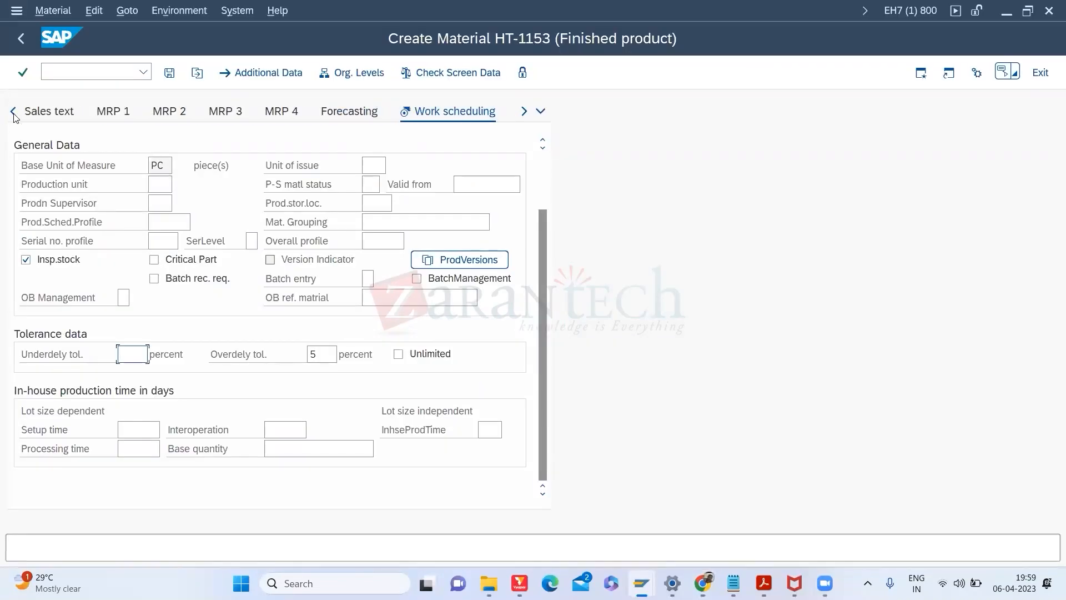
left_click(127, 119)
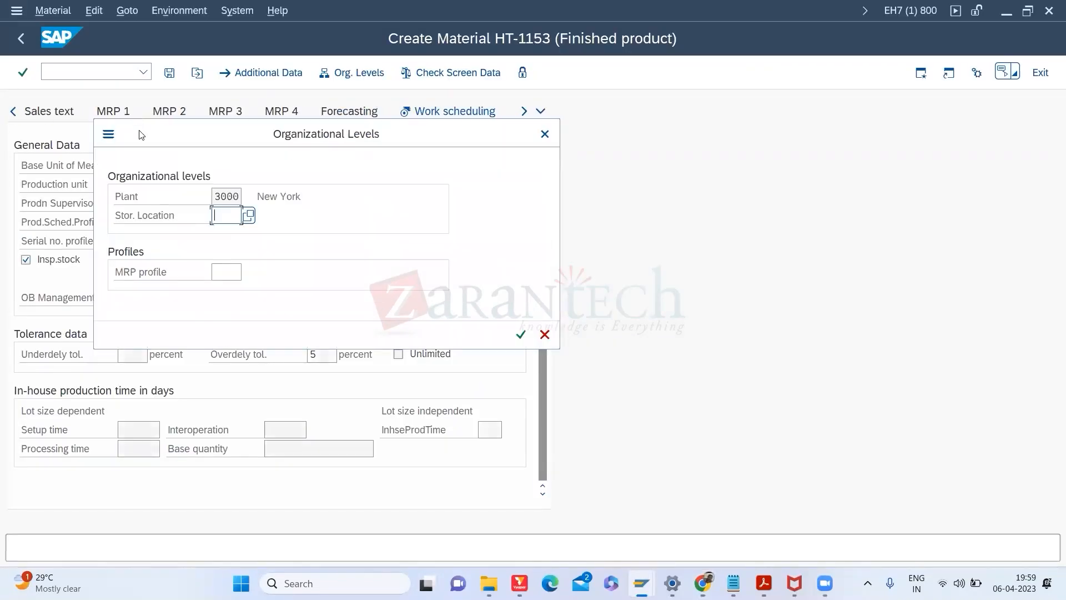
key("Return")
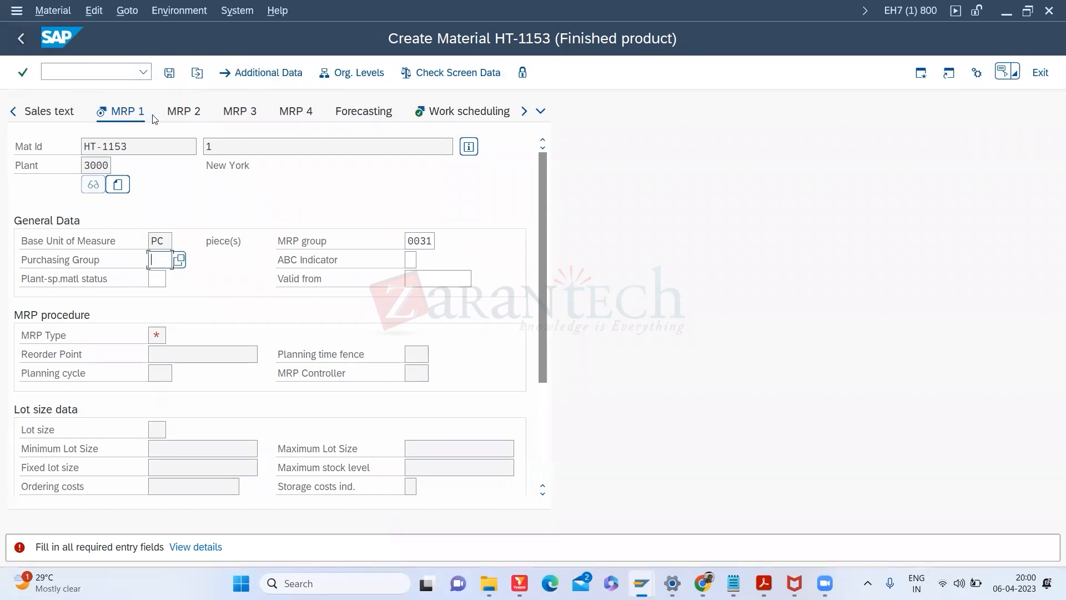
key("alt+Tab")
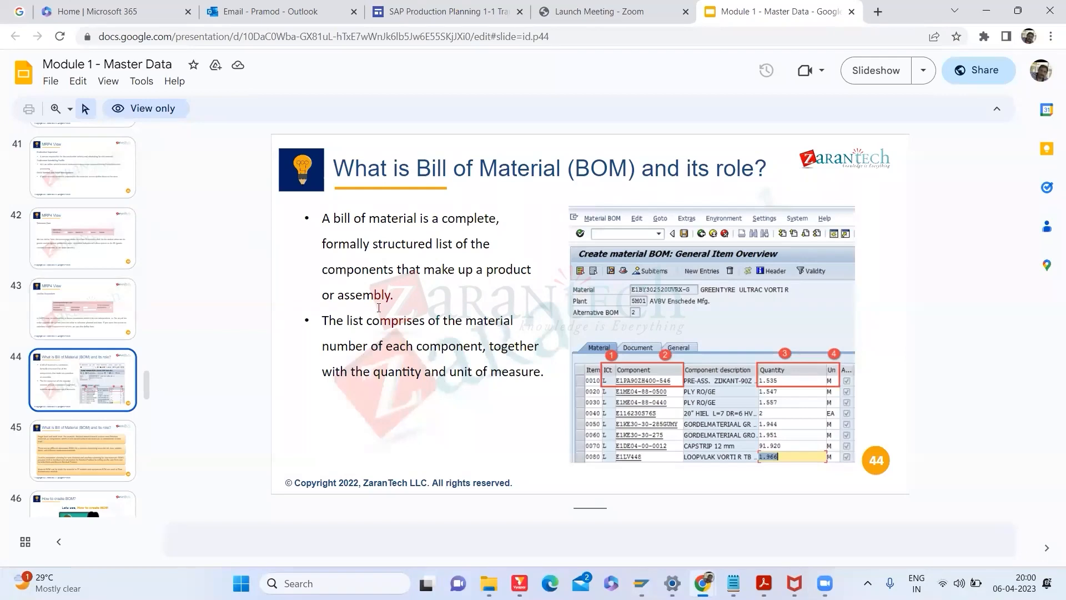
left_click(881, 67)
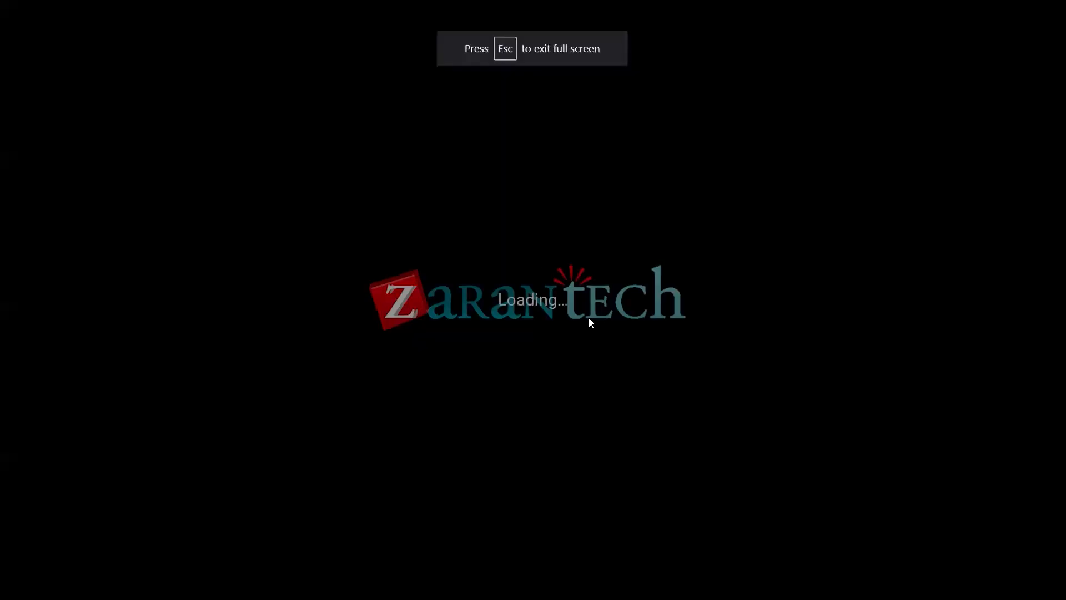
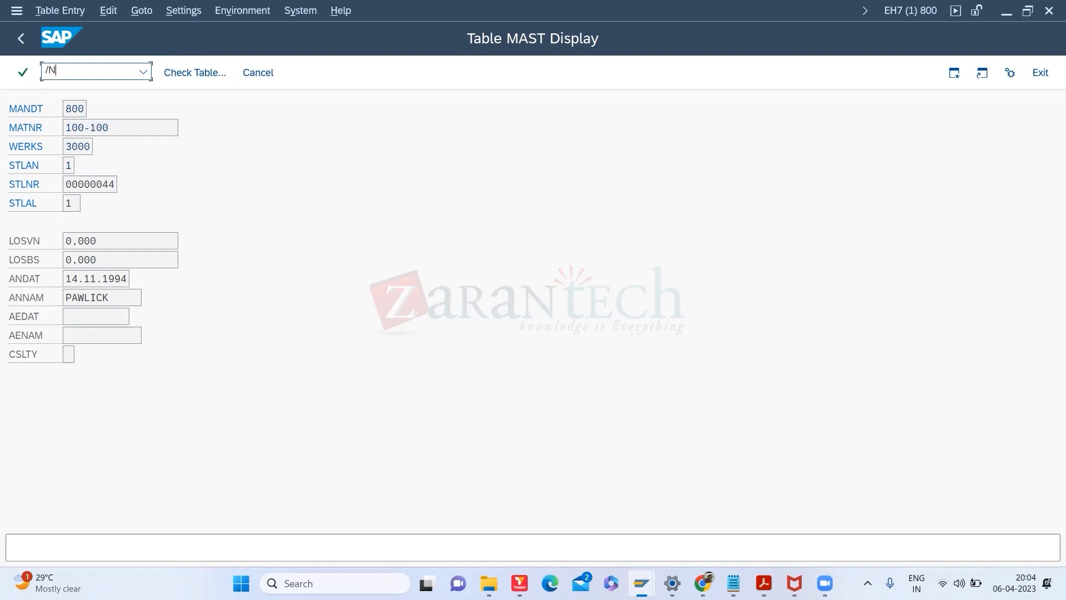
Step: Leave MM02 and open the Change Material BOM transaction with /NCS02
key("Return")
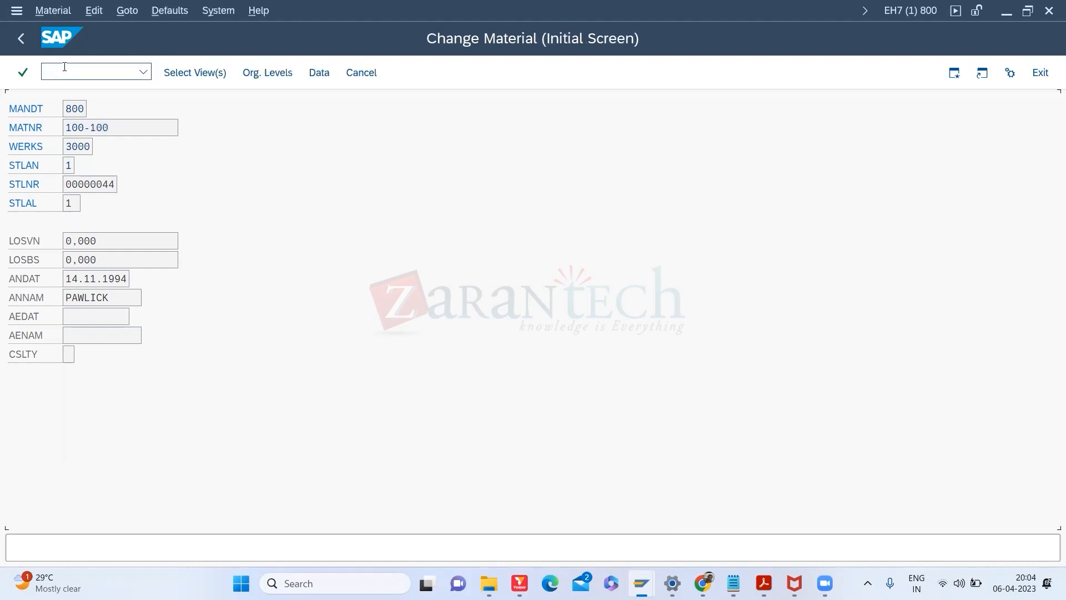
left_click_drag(170, 122, 103, 128)
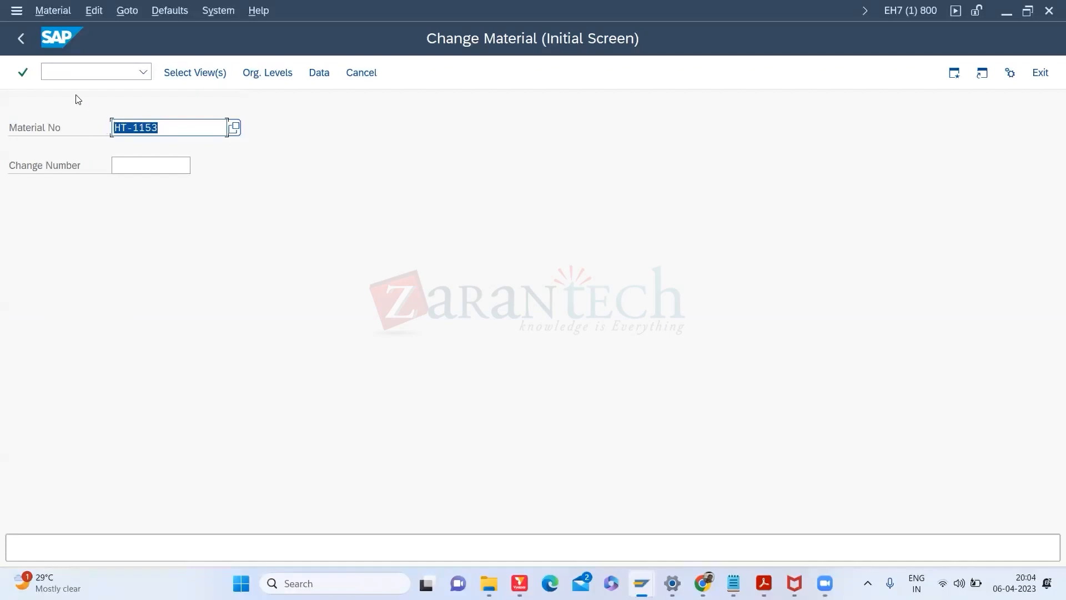
left_click(67, 74)
type("/NCS02")
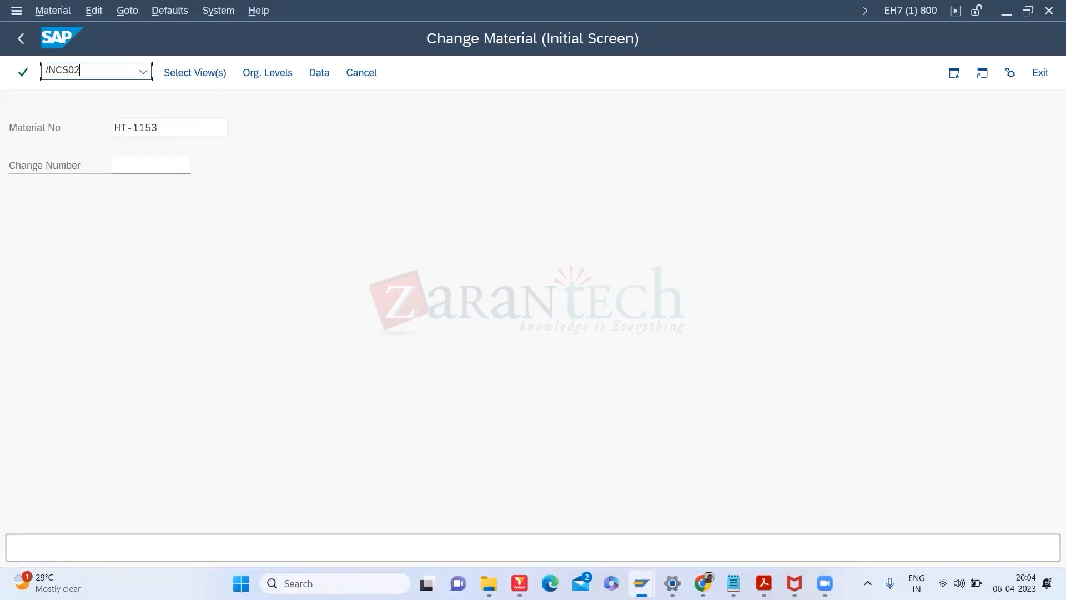
key("Return")
Step: Enter material 100-100, plant 3000, and BOM usage 1 chosen from the search help
left_click_drag(174, 153, 27, 143)
type("100-100")
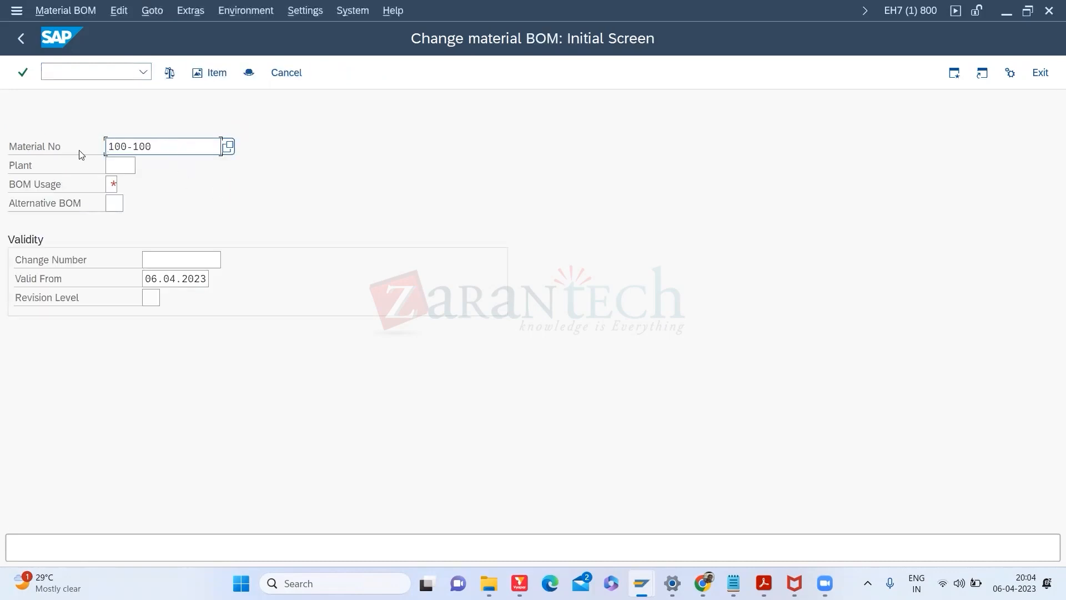
left_click(119, 166)
type("2")
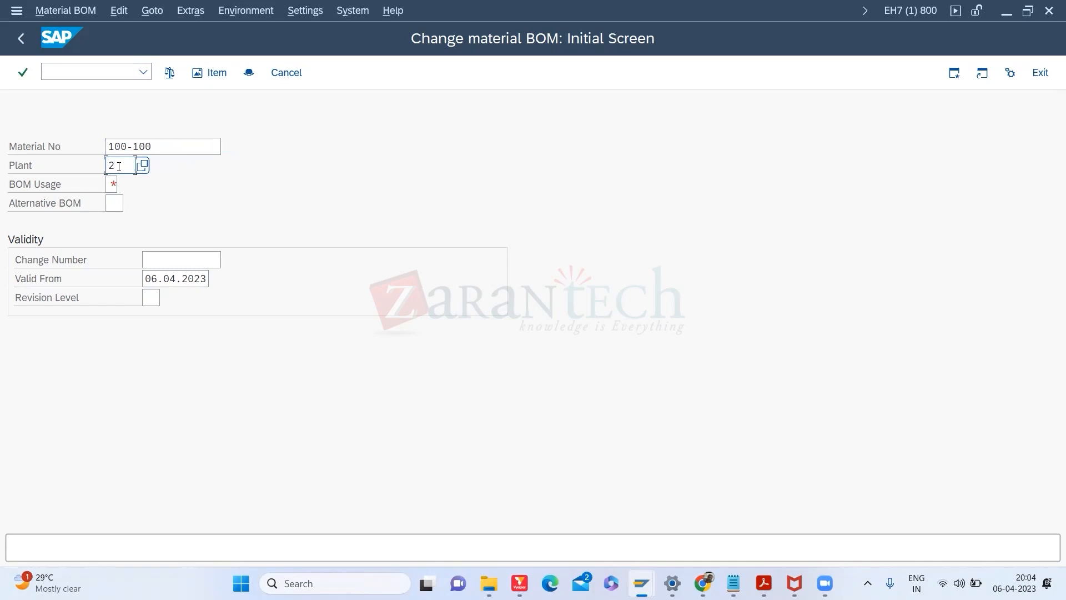
key("BackSpace")
type("300")
type("0")
left_click(111, 185)
left_click(118, 186)
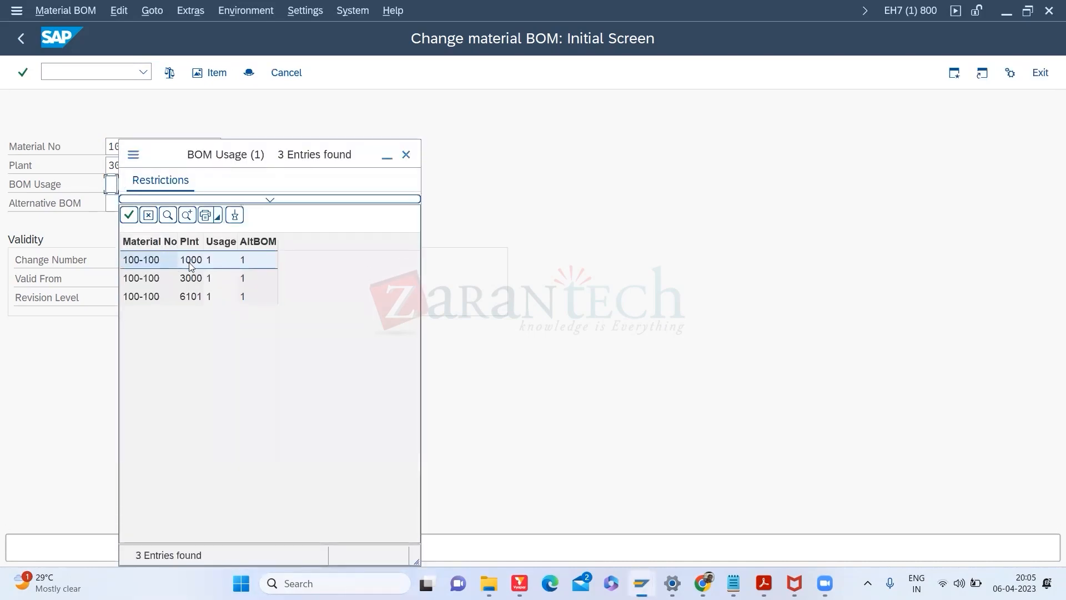
double_click(189, 260)
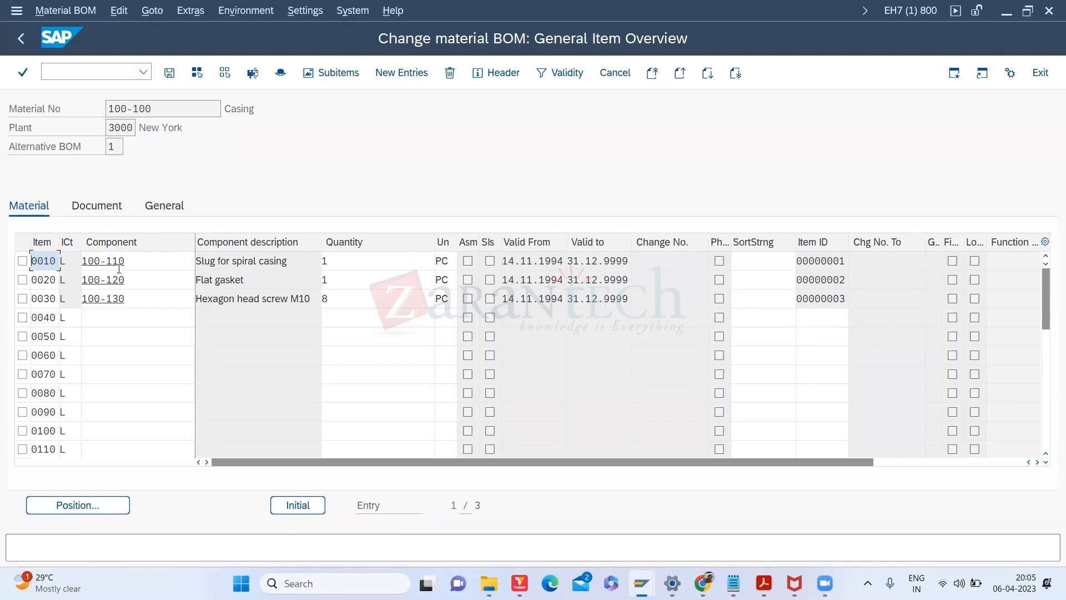
Step: Copy components 100-110, 100-120 and 100-130 from the item overview, then search Windows for Excel
left_click_drag(173, 113, 81, 109)
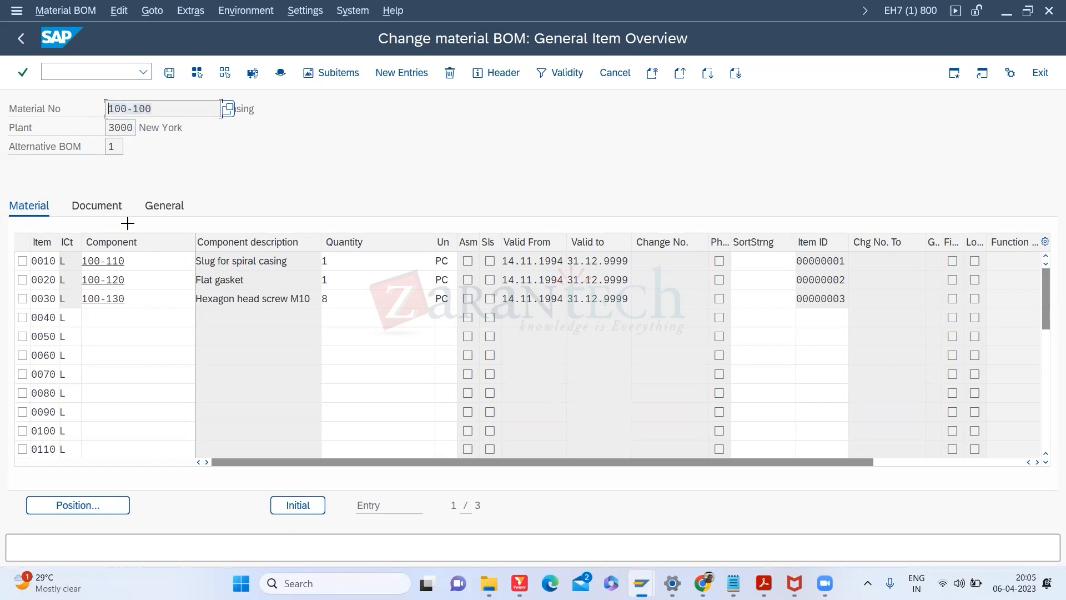
left_click_drag(84, 253, 126, 297)
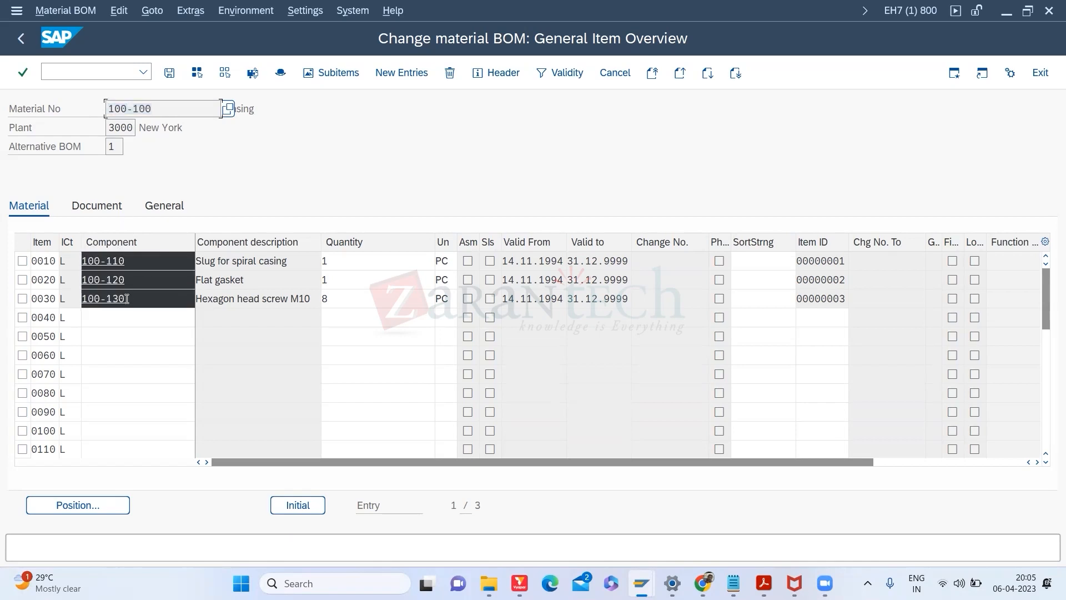
key("ctrl+c")
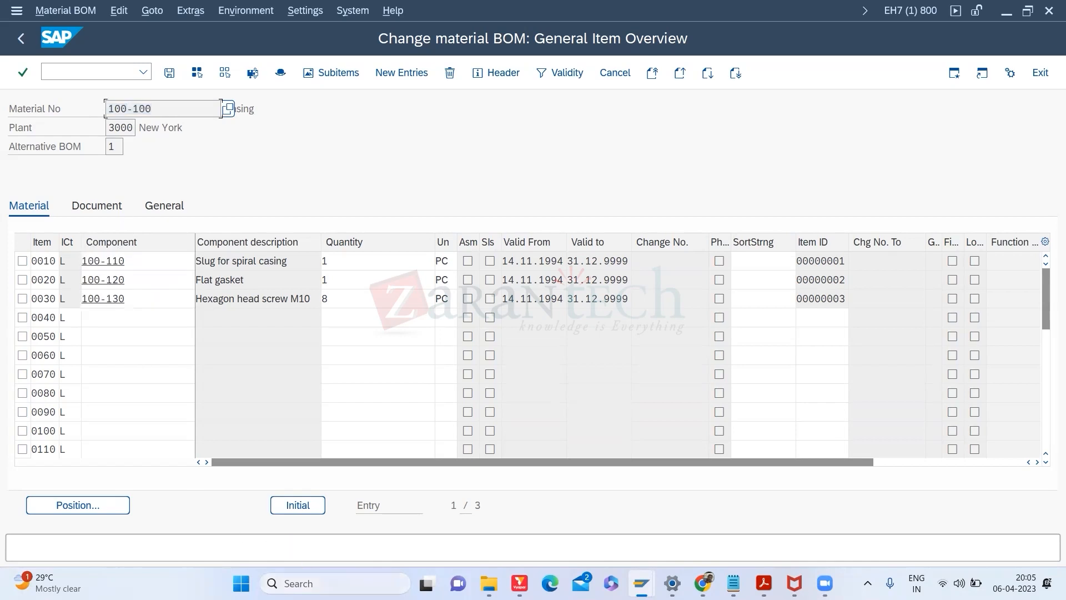
left_click(389, 582)
type("EXCEL")
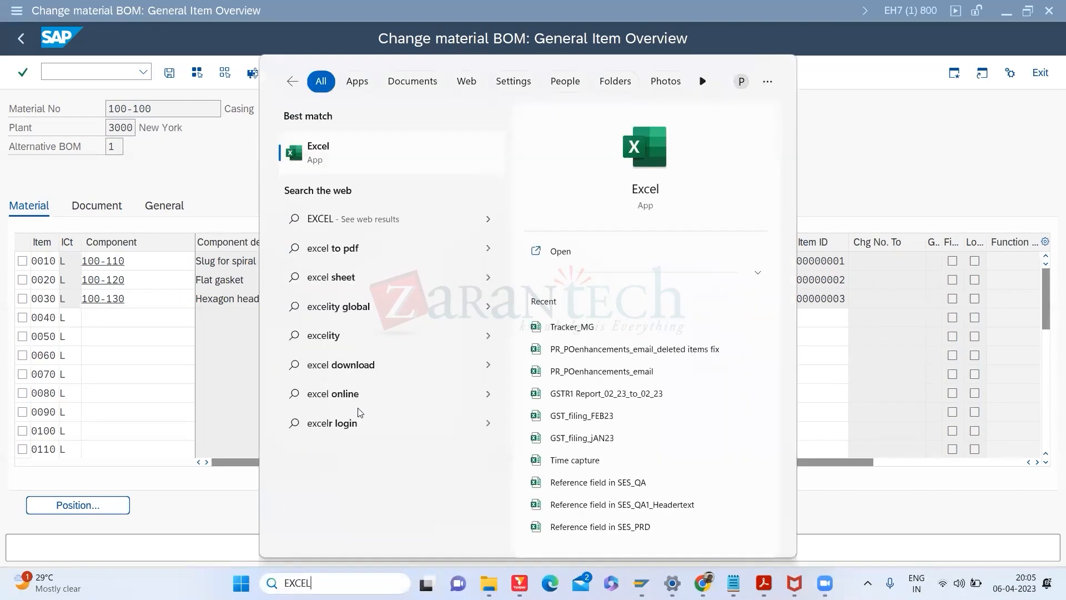
Step: Paste the three component numbers into A2:A4 of a new blank Excel workbook, then return to SAP
left_click(398, 146)
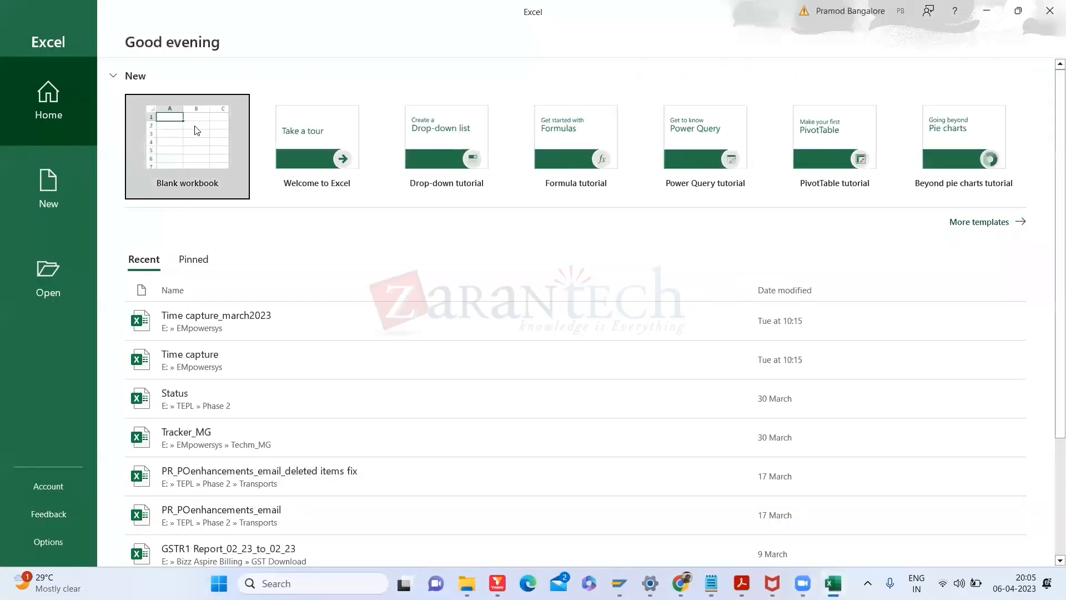
left_click(195, 130)
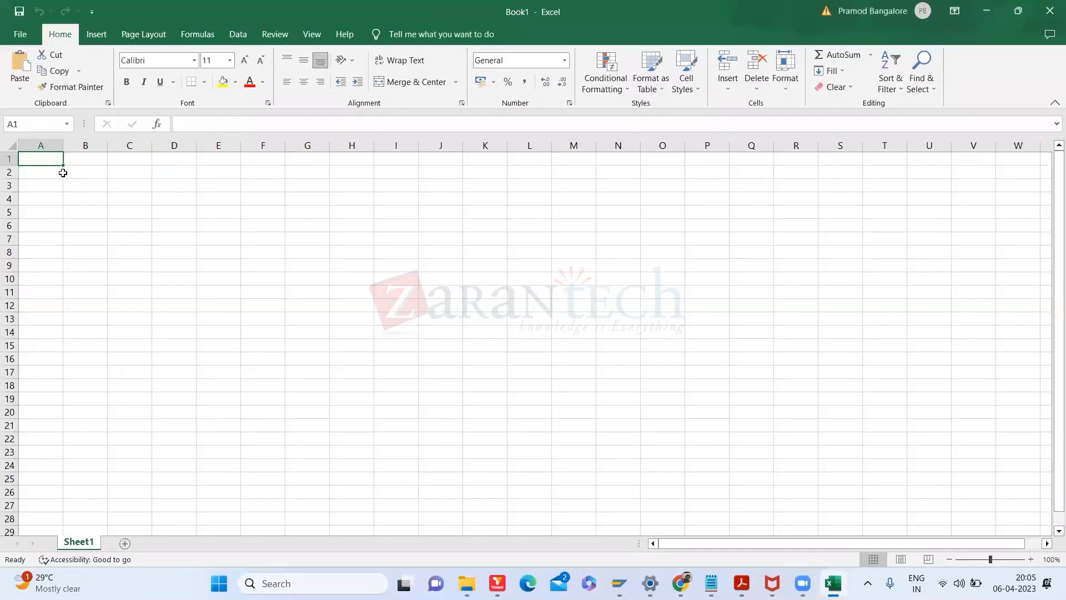
left_click(53, 173)
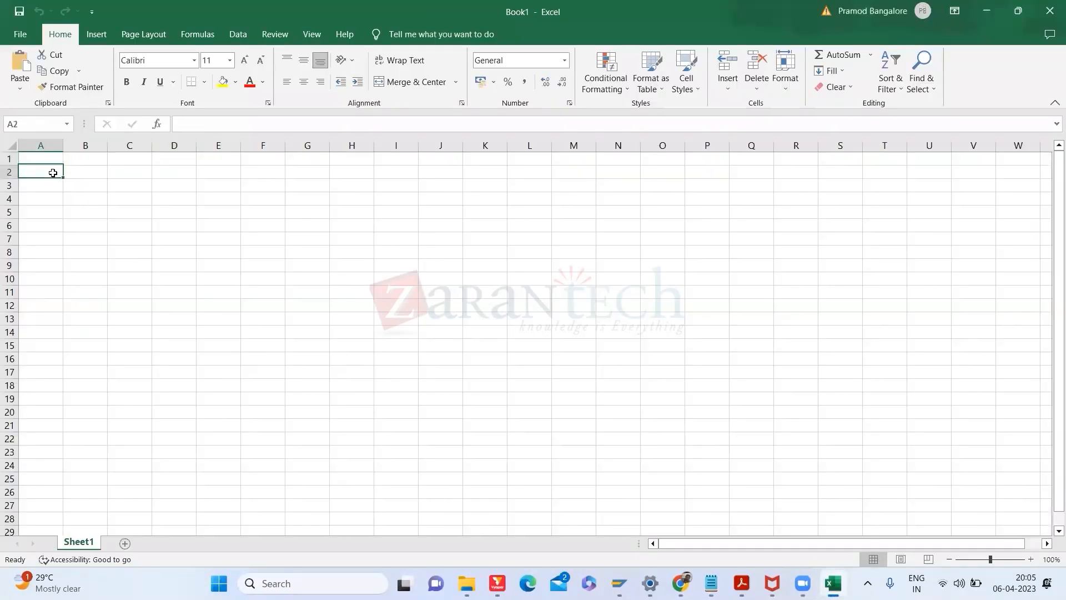
key("ctrl+v")
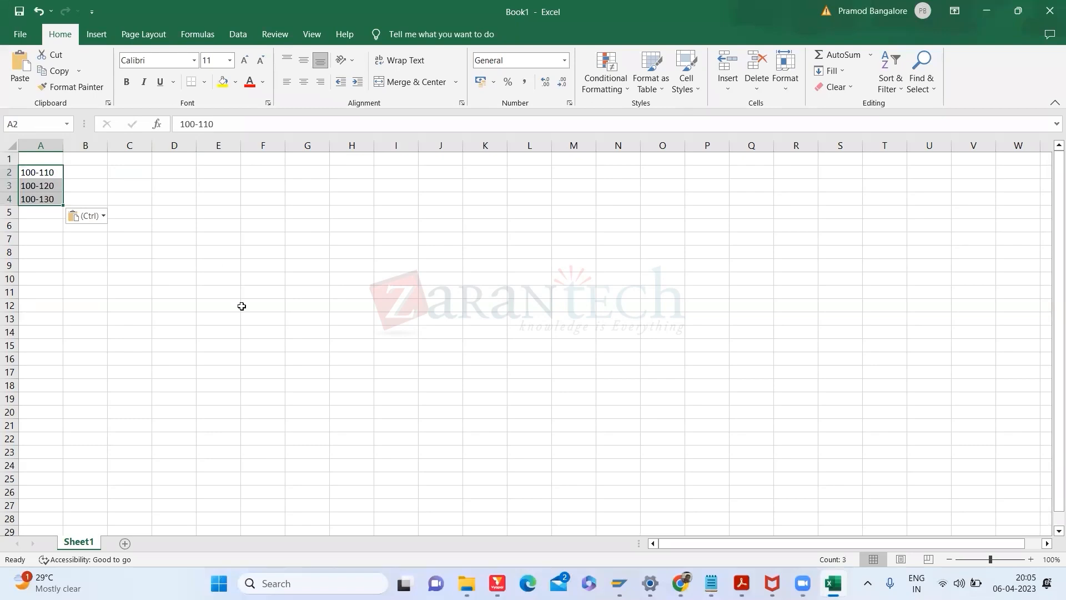
key("alt+Tab")
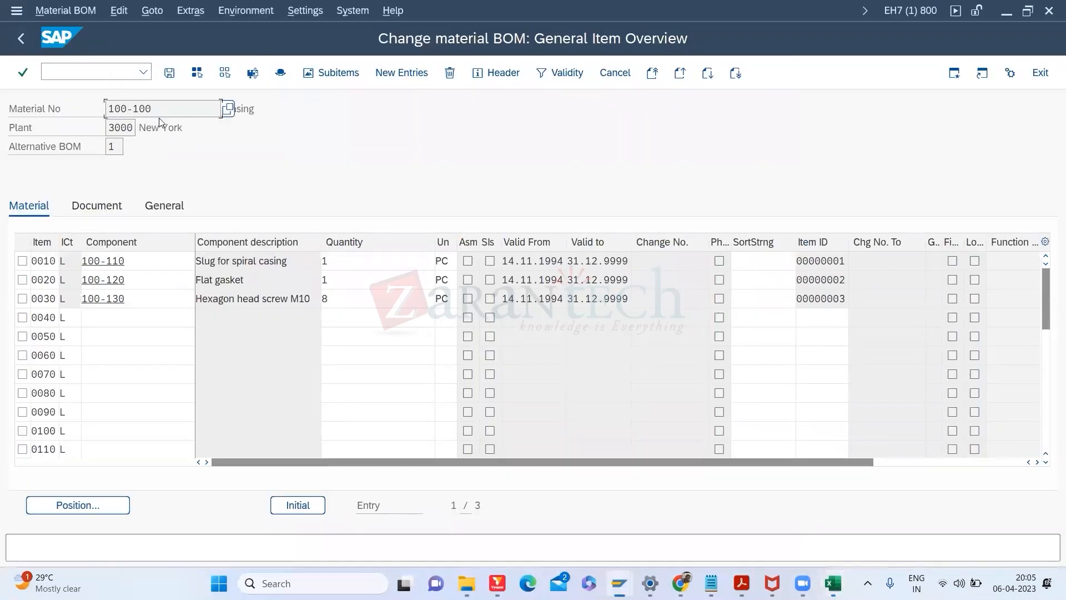
Step: Copy material number 100-100 and open Create Material with /NMM01
key("ctrl+a")
key("ctrl+c")
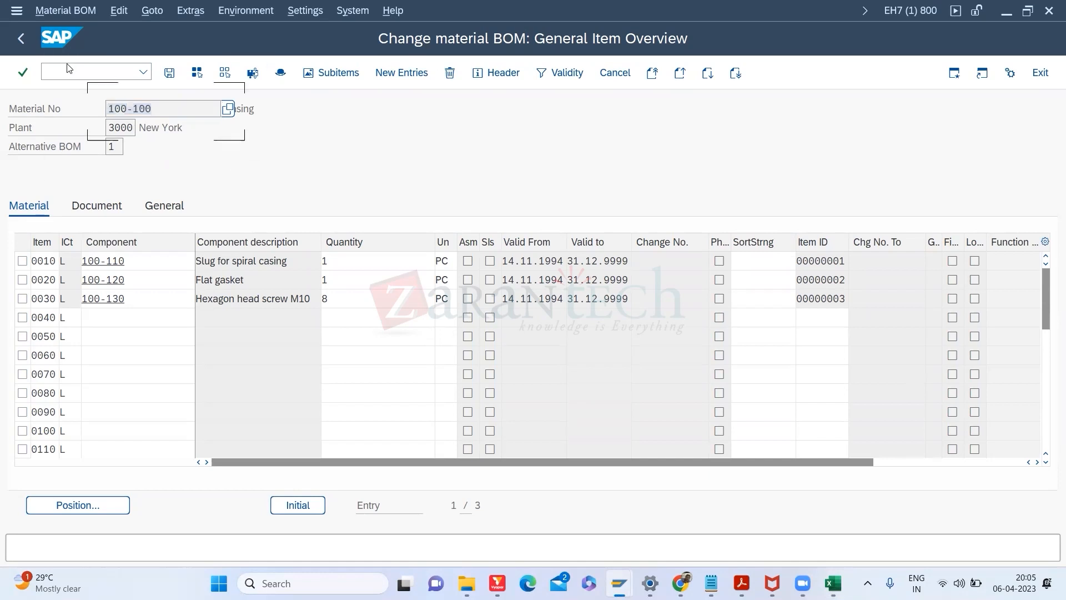
left_click(48, 71)
type("/N")
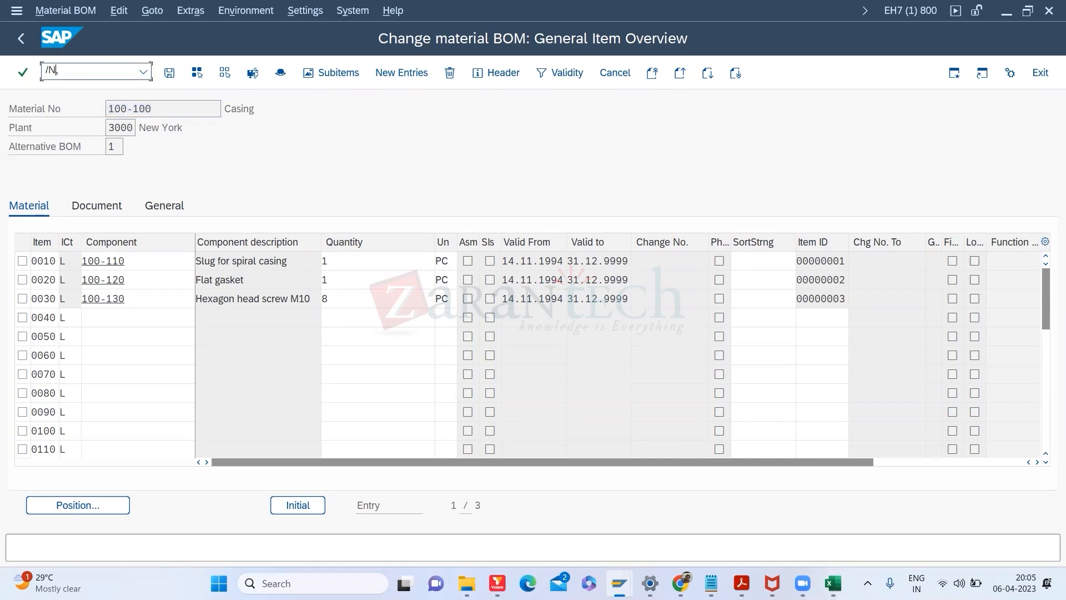
type("MM01")
key("Return")
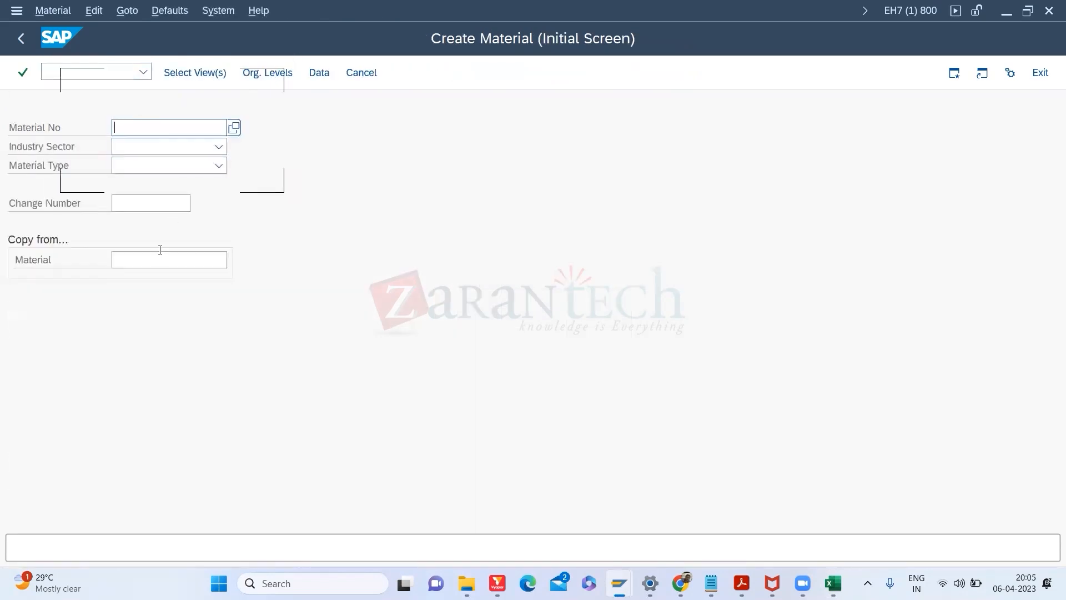
Step: Enter copy-from material 100-100, industry Mechanical Engineering and material type Finished product
left_click(153, 261)
type("100-100")
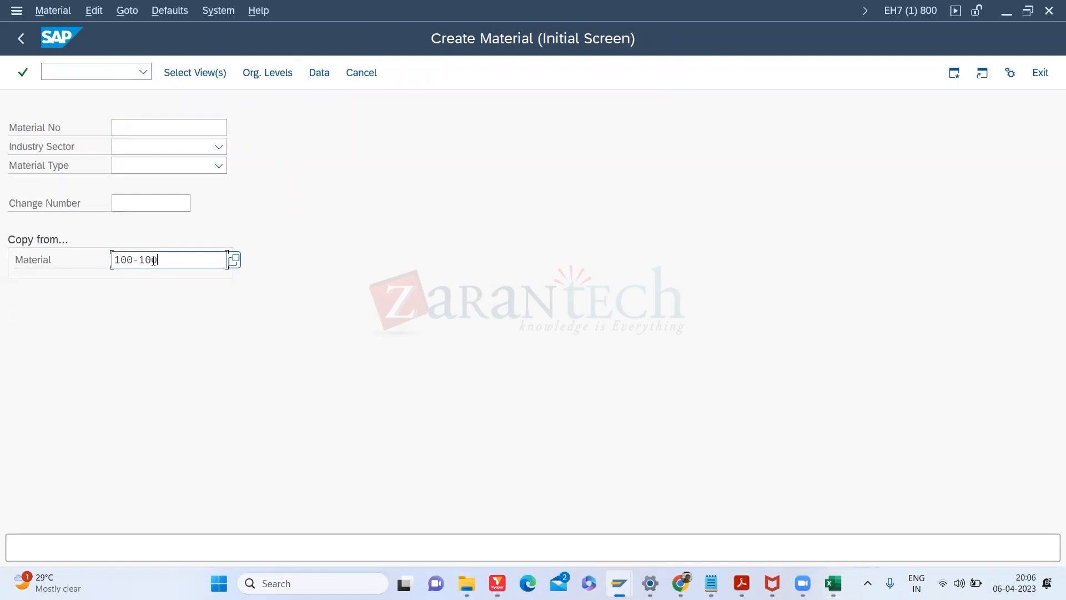
left_click(135, 125)
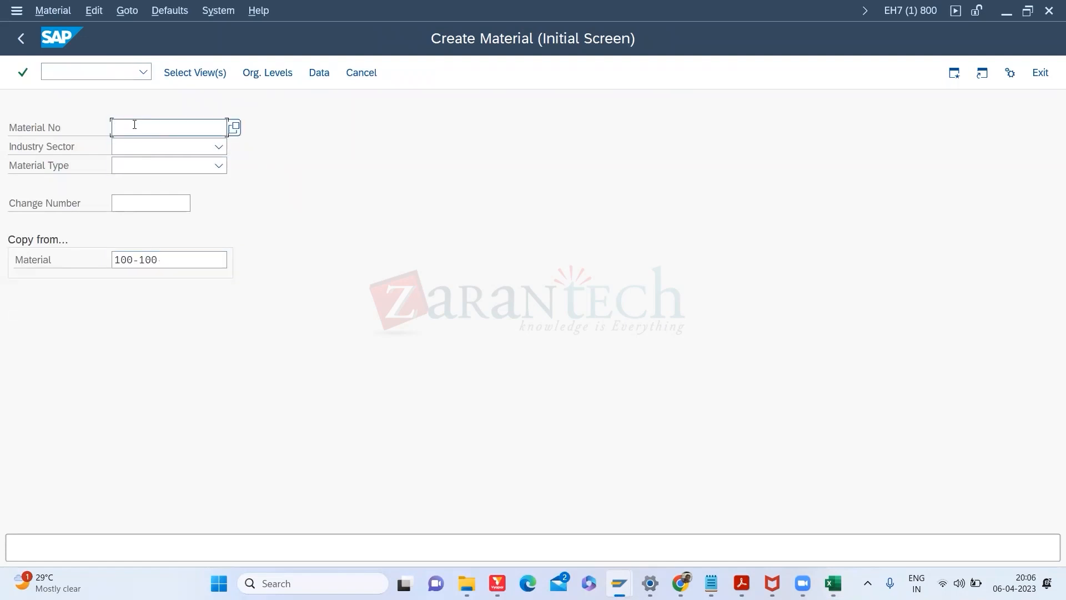
left_click(204, 147)
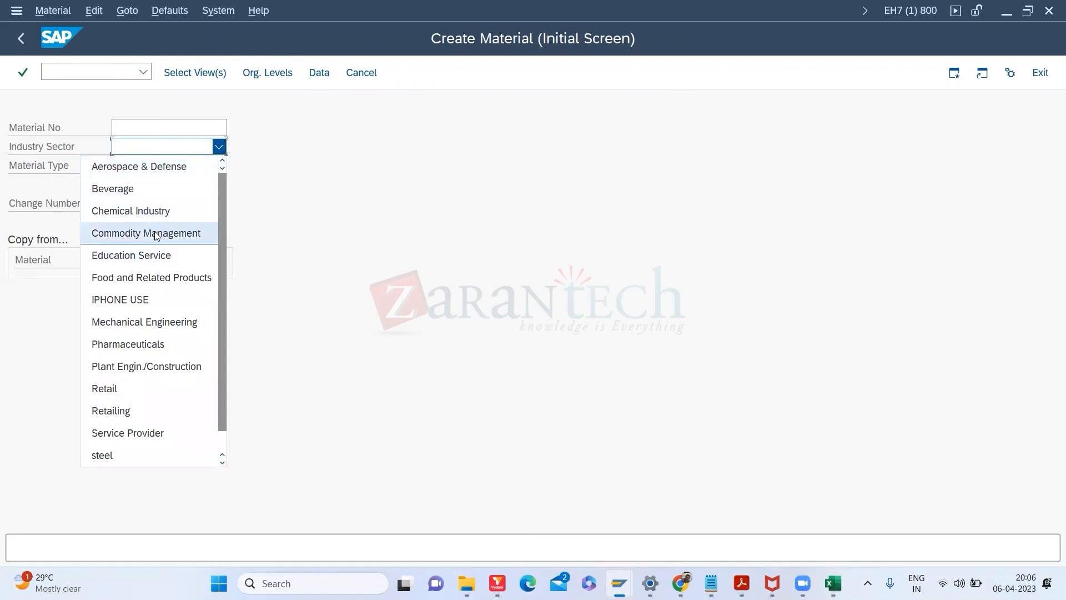
left_click(165, 327)
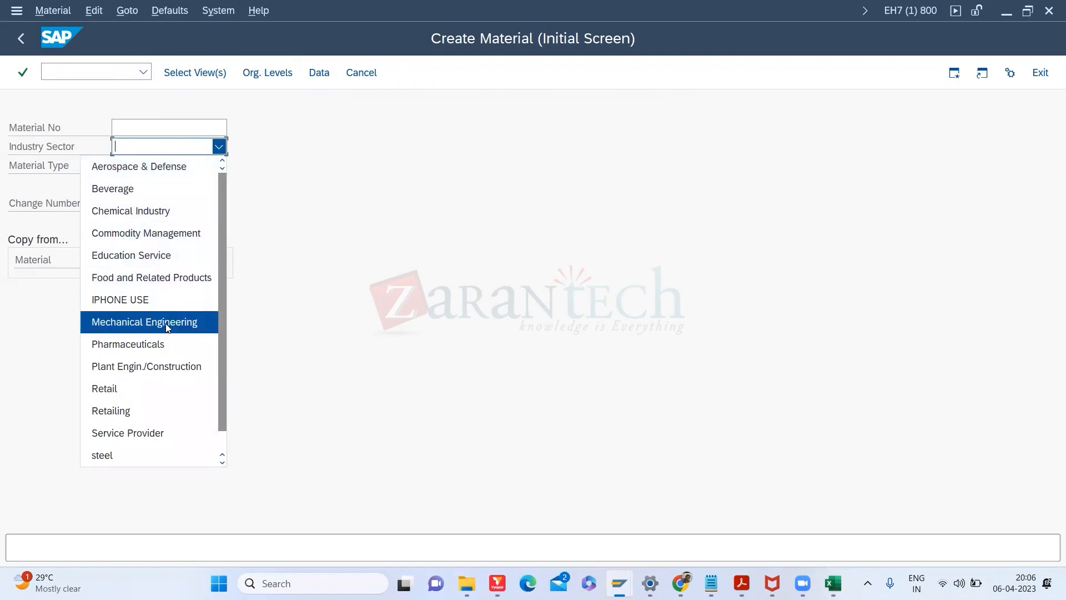
left_click(156, 169)
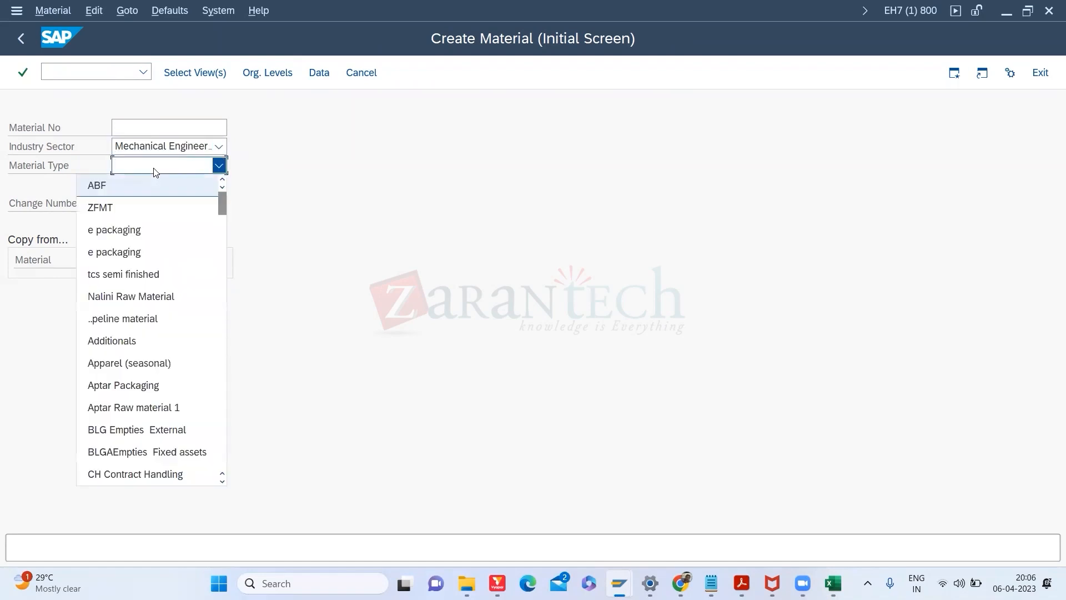
key("f")
key("e")
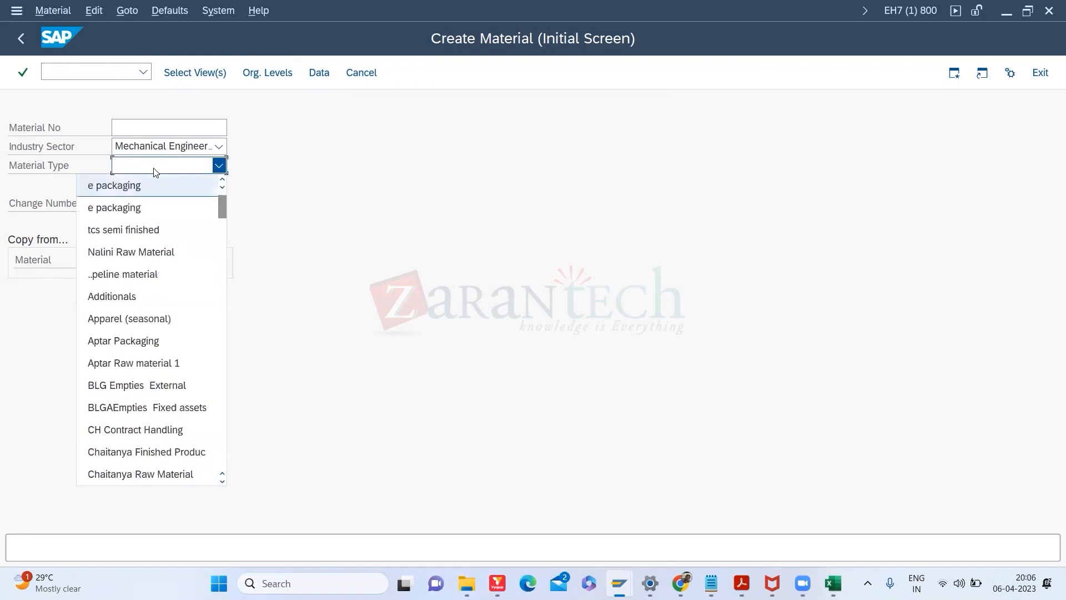
key("End")
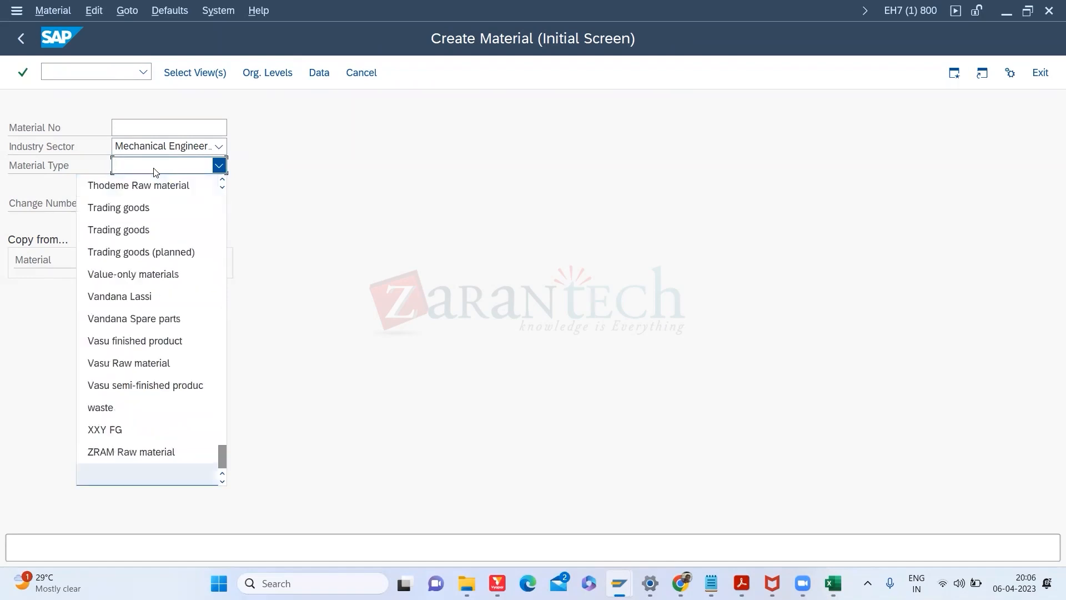
key("f")
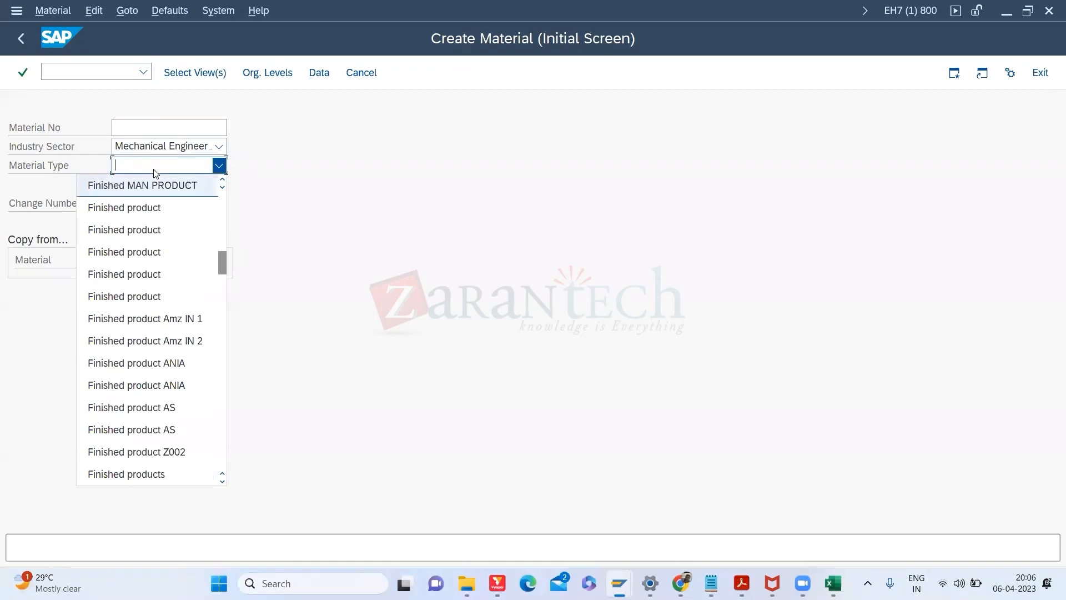
left_click(152, 208)
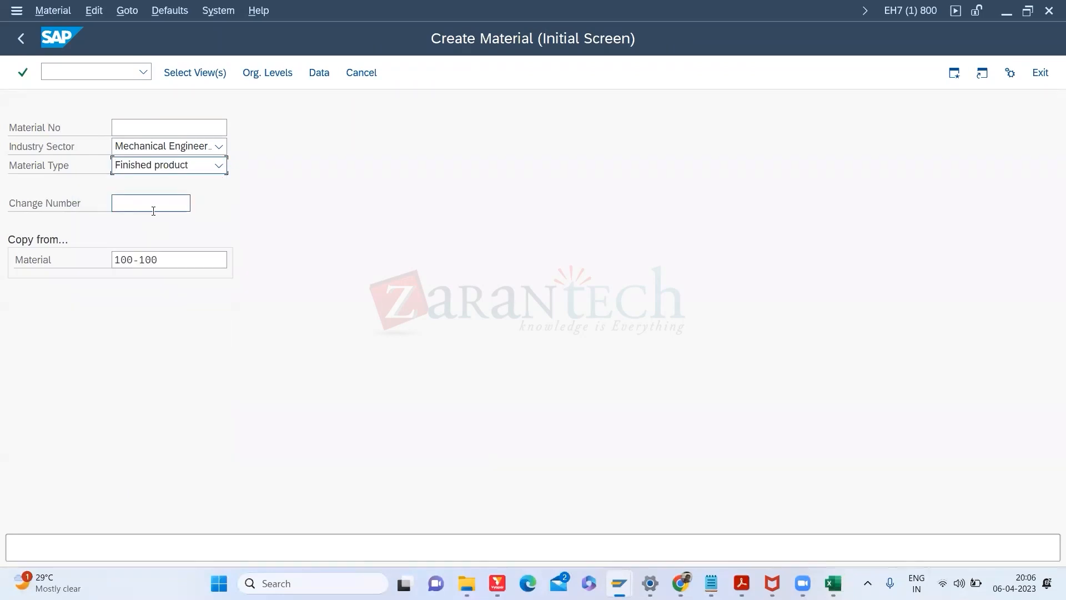
Step: Tick Basic Data 1 and 2, enter new material 200-200, and adopt the reference's industry and type
key("Return")
left_click(268, 150)
left_click(270, 169)
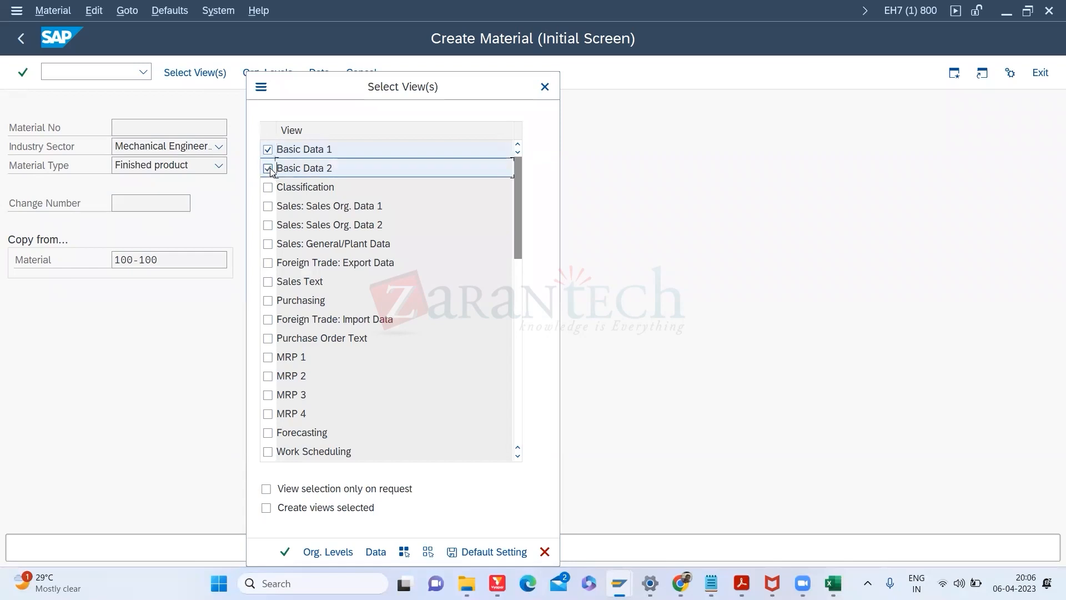
left_click(545, 87)
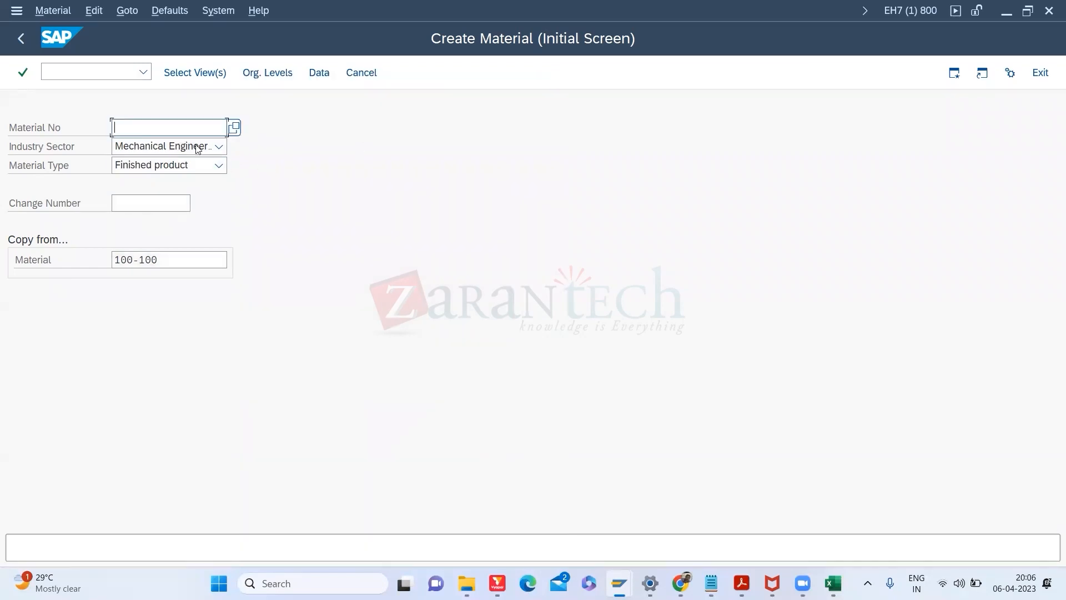
type("20")
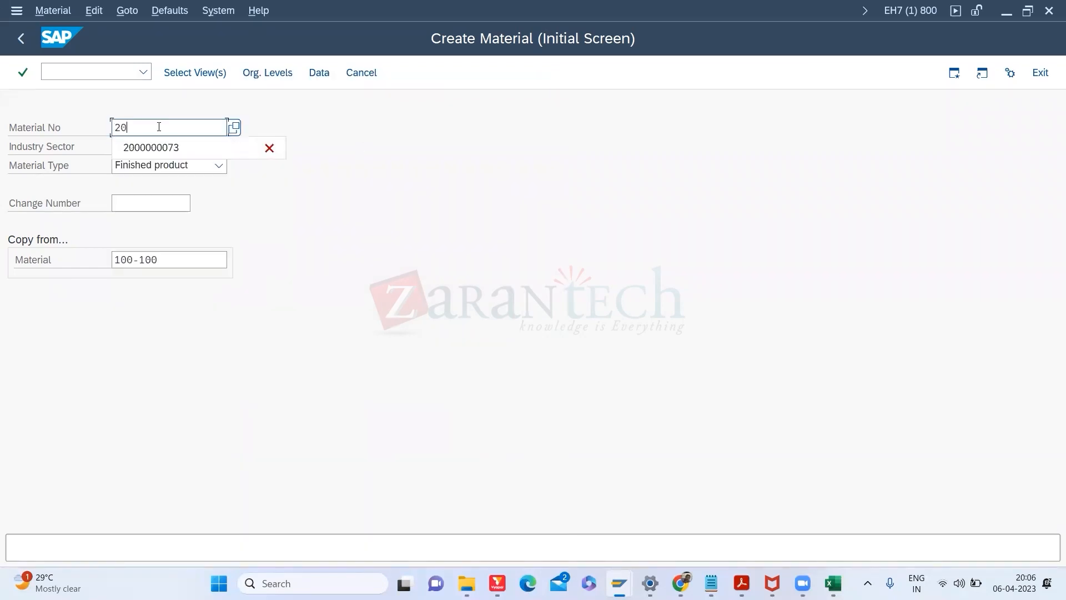
type("0-200")
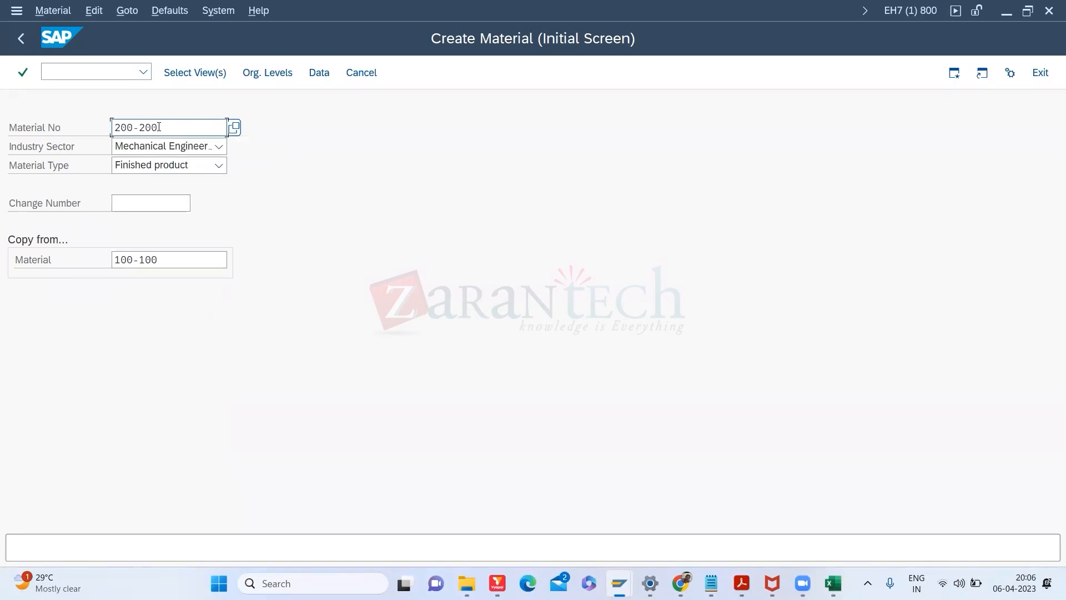
key("Return")
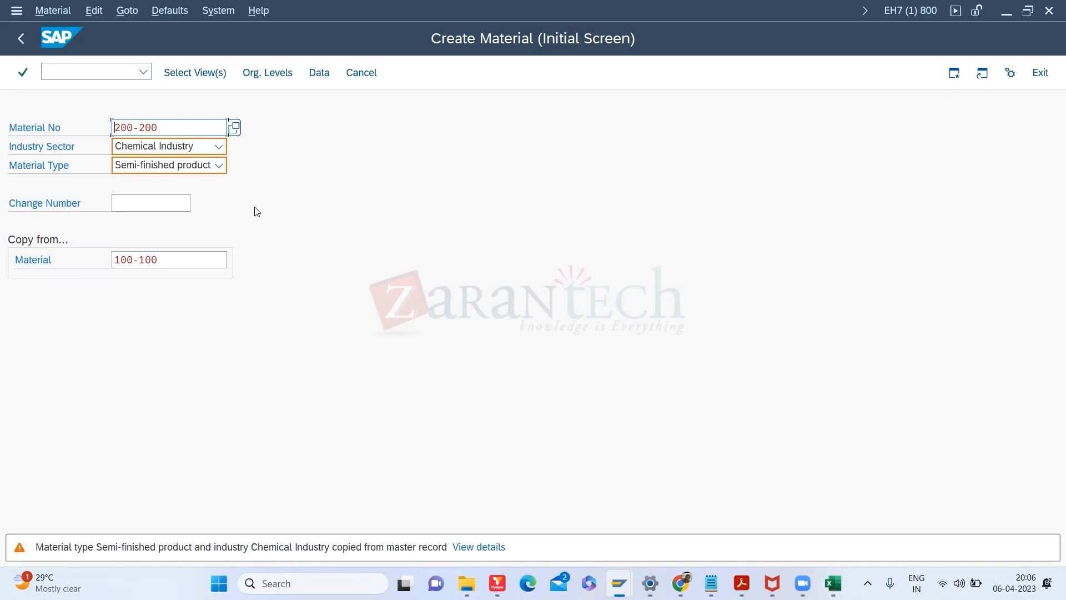
key("Return")
Step: Select the Basic Data 1–2 and MRP 1–4 views
left_click(269, 150)
left_click(268, 169)
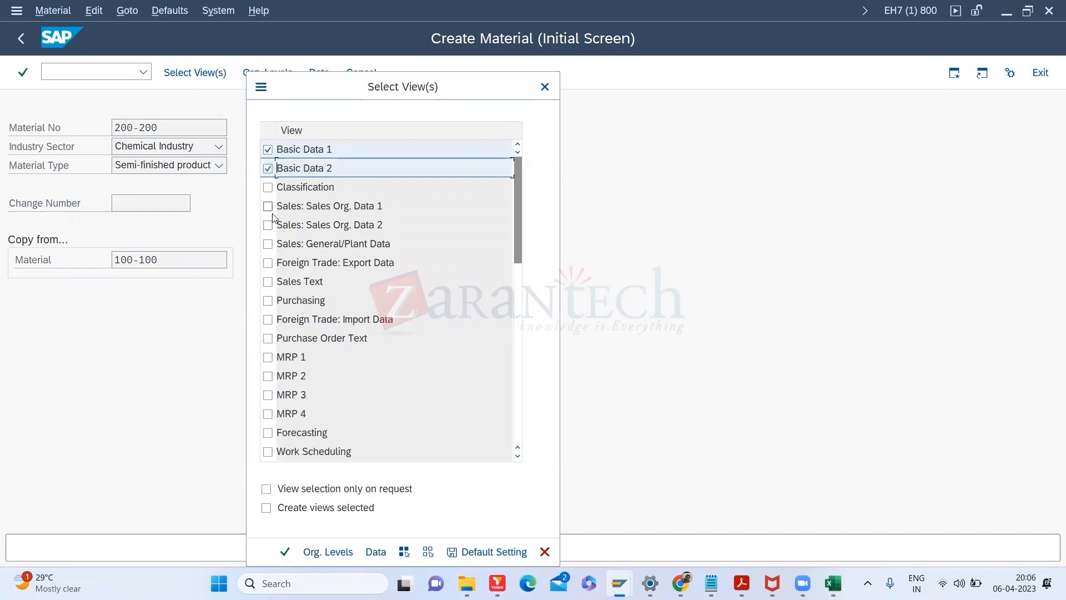
left_click(268, 360)
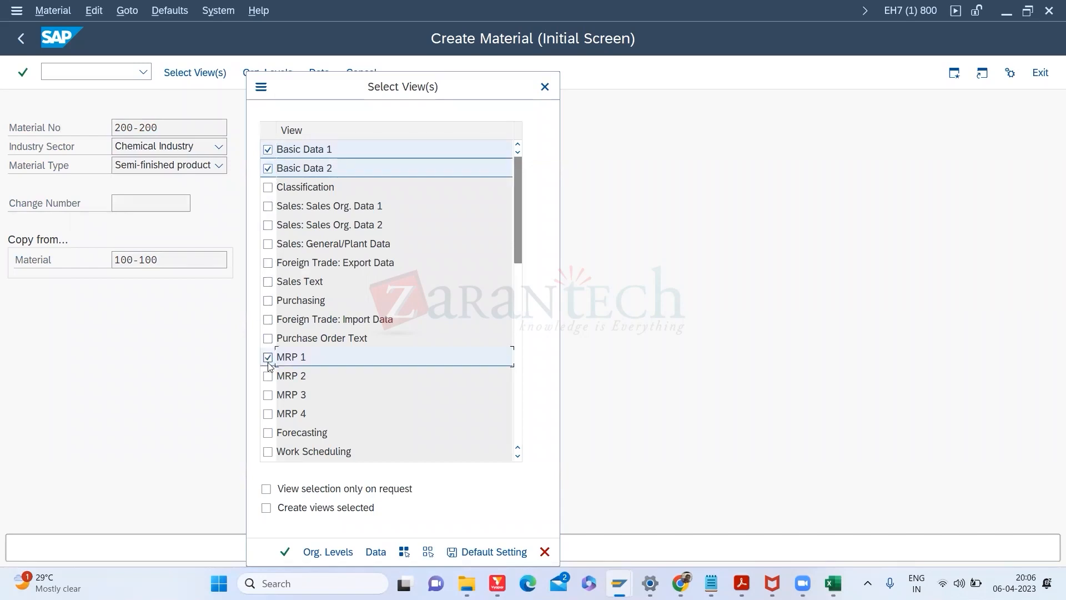
left_click(268, 376)
left_click(268, 396)
left_click(268, 414)
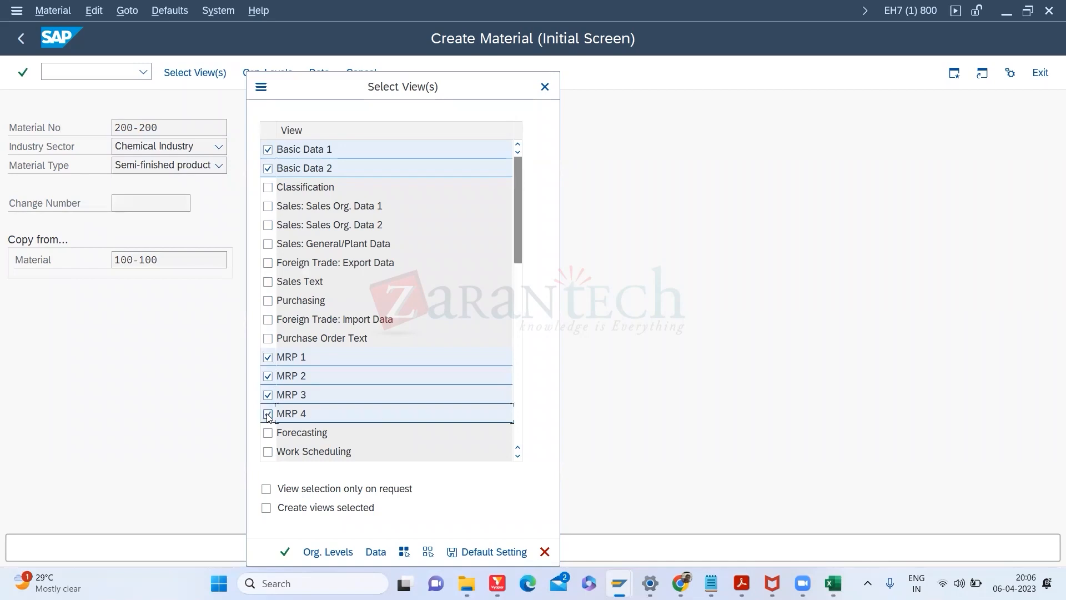
Step: Add the Work Scheduling view
left_click(518, 457)
left_click(518, 457)
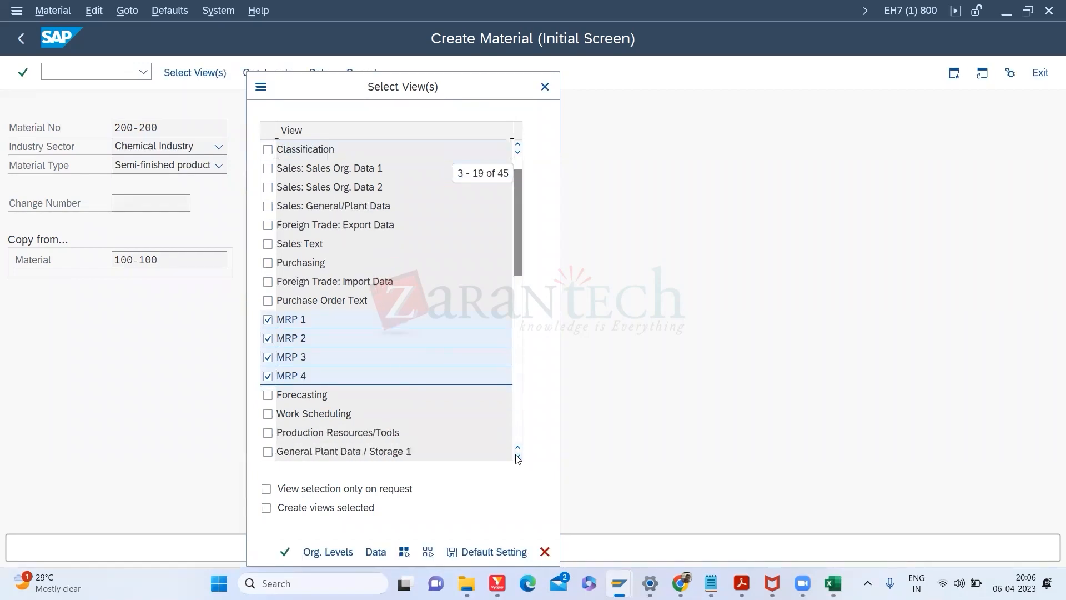
left_click(268, 414)
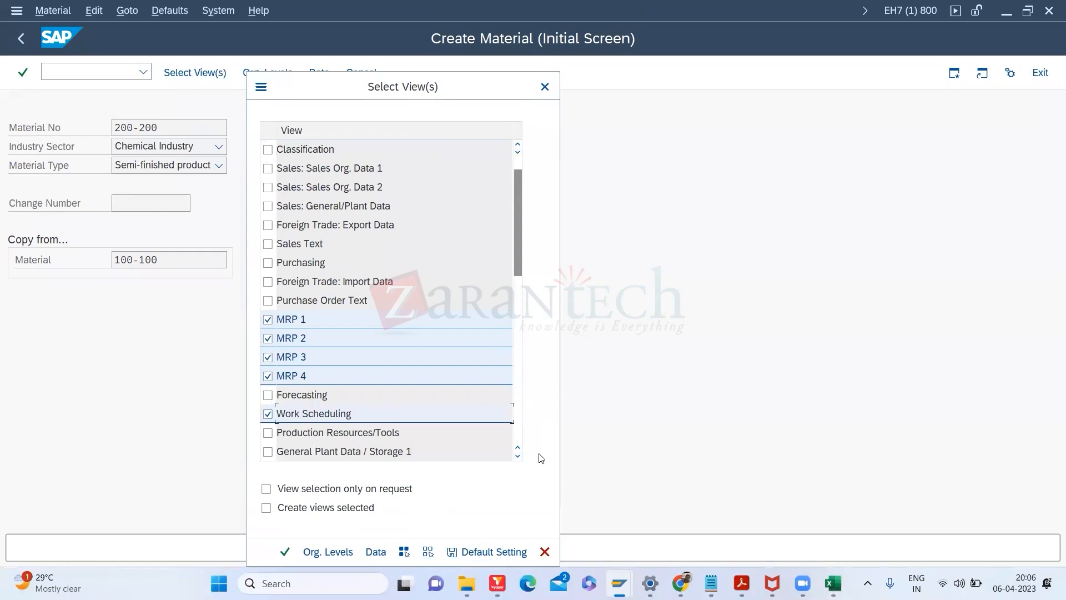
left_click(518, 457)
left_click(518, 457)
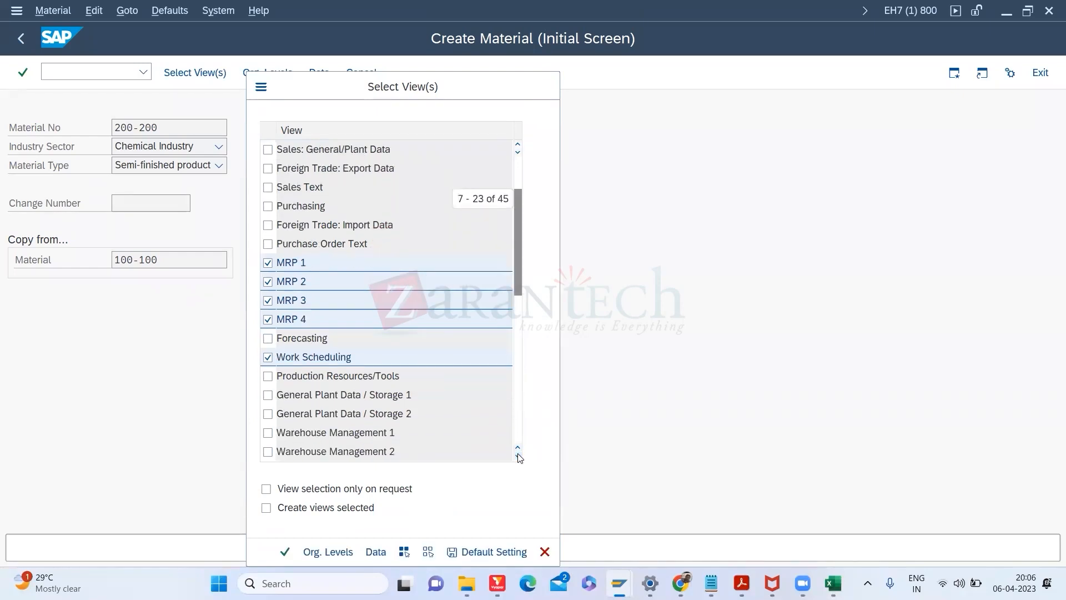
left_click(518, 457)
Step: Add General Plant Data / Storage 1–2 and Accounting 1, then confirm the view selection
left_click(269, 376)
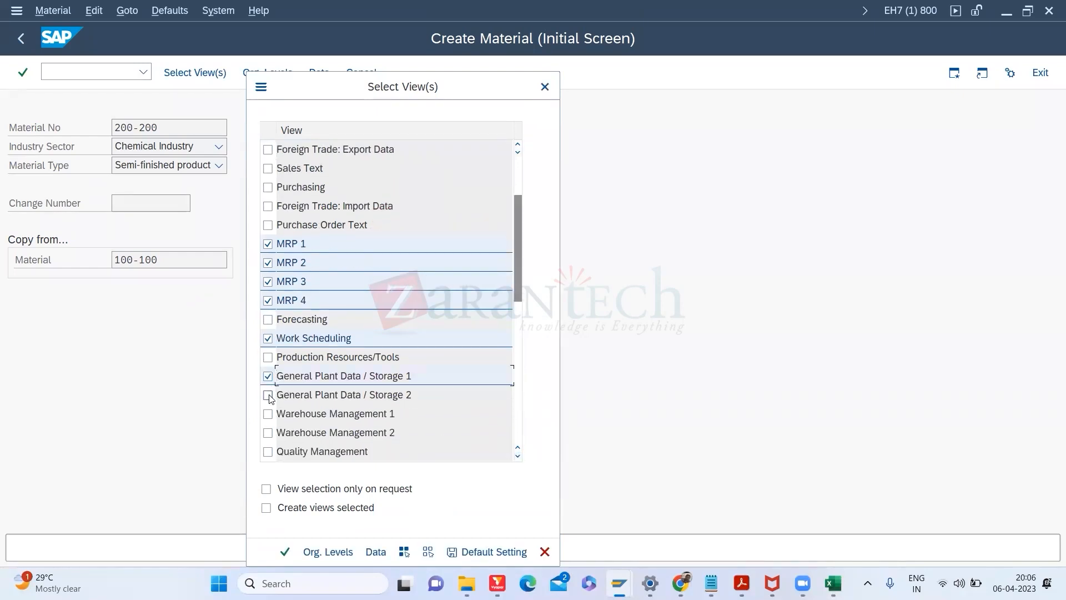
left_click(269, 395)
left_click(518, 456)
left_click(518, 456)
left_click(518, 456)
left_click(518, 456)
left_click(517, 457)
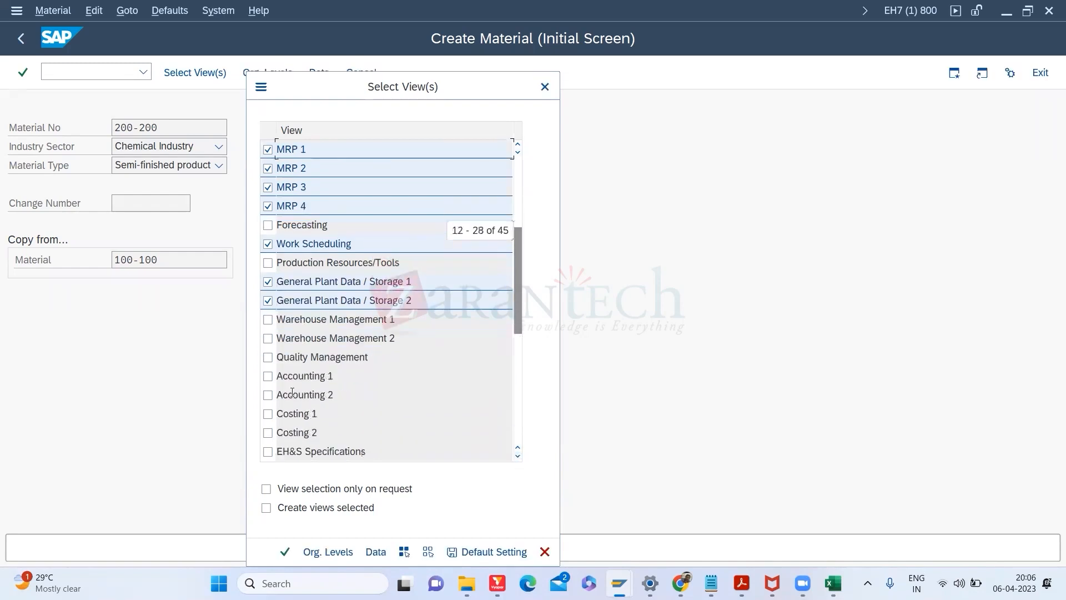
left_click(269, 376)
left_click(268, 395)
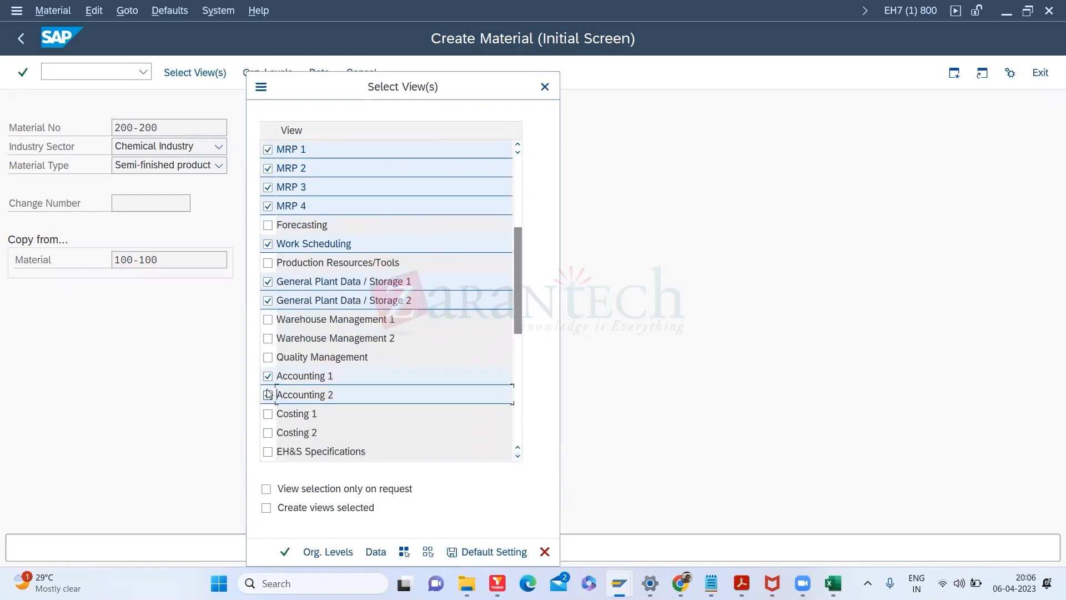
key("Return")
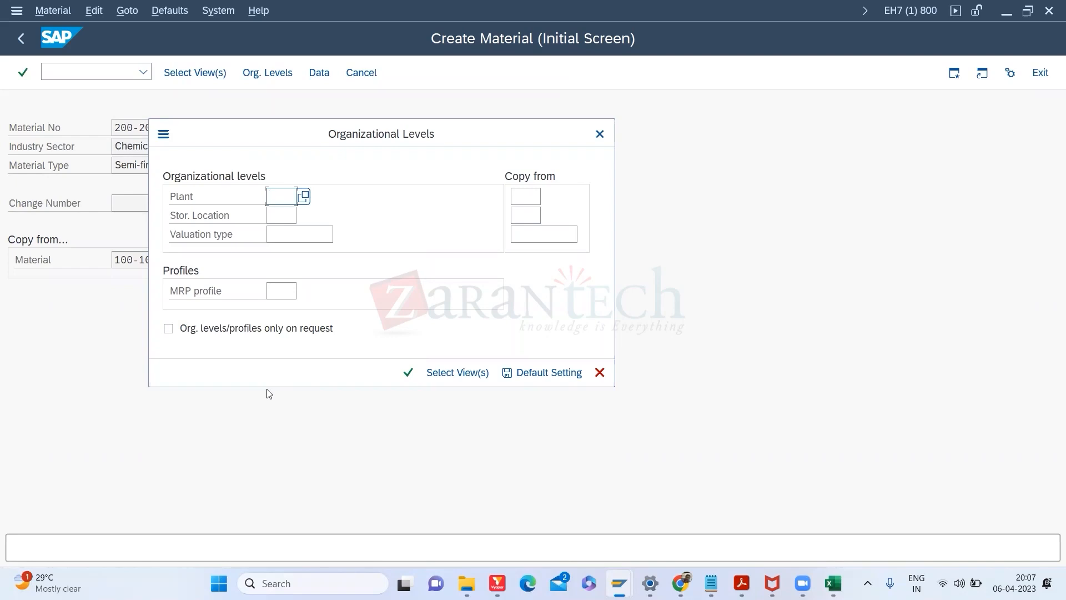
Step: Assign plant 3000 and storage location 0099, copying from 3000 / 0099, and accept the warning
type("3000")
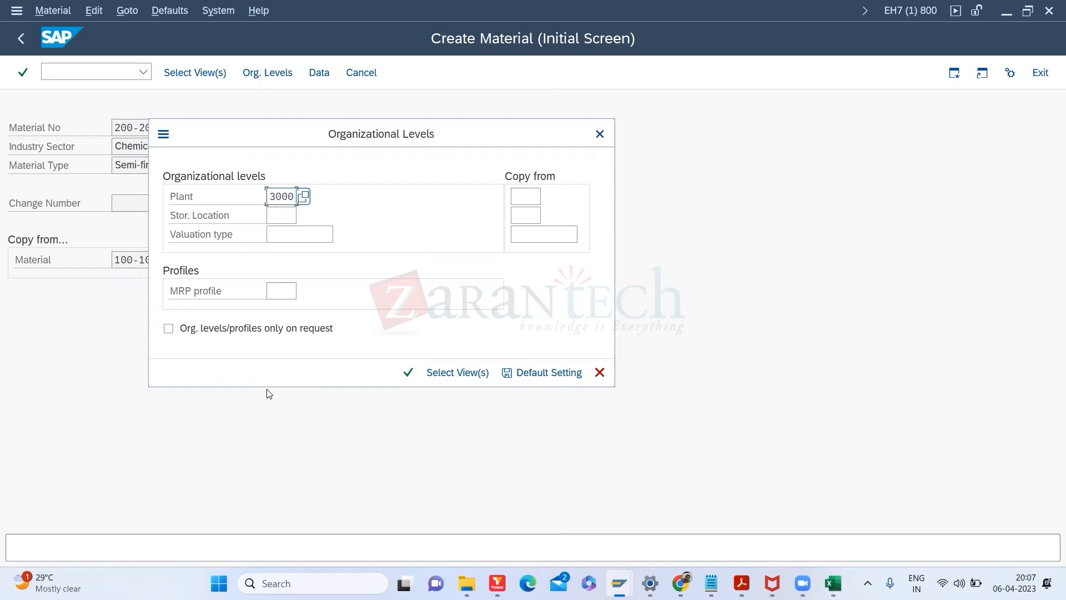
key("Tab")
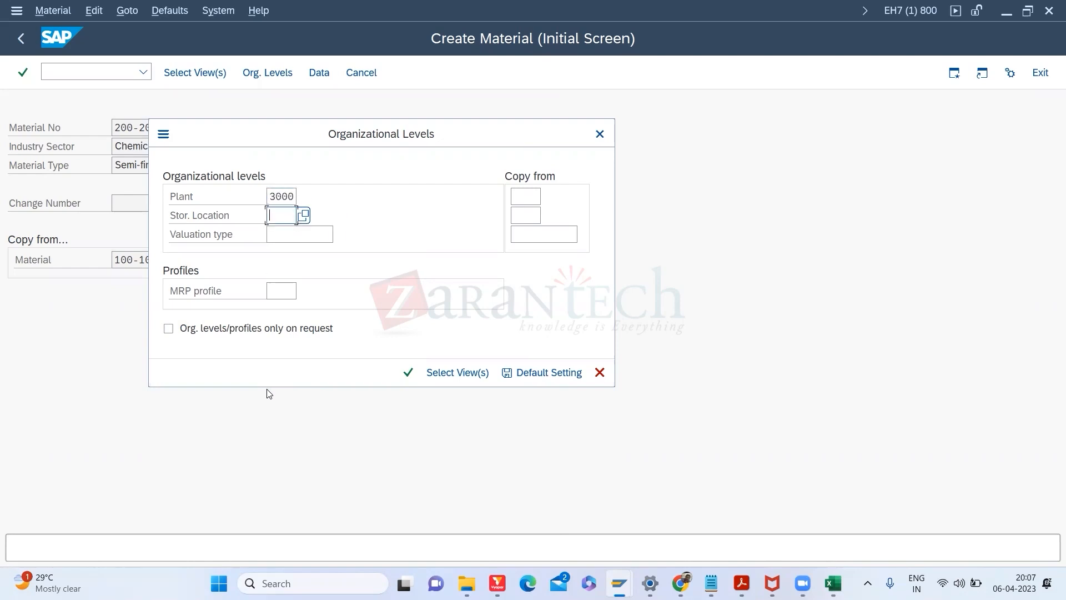
type("0099")
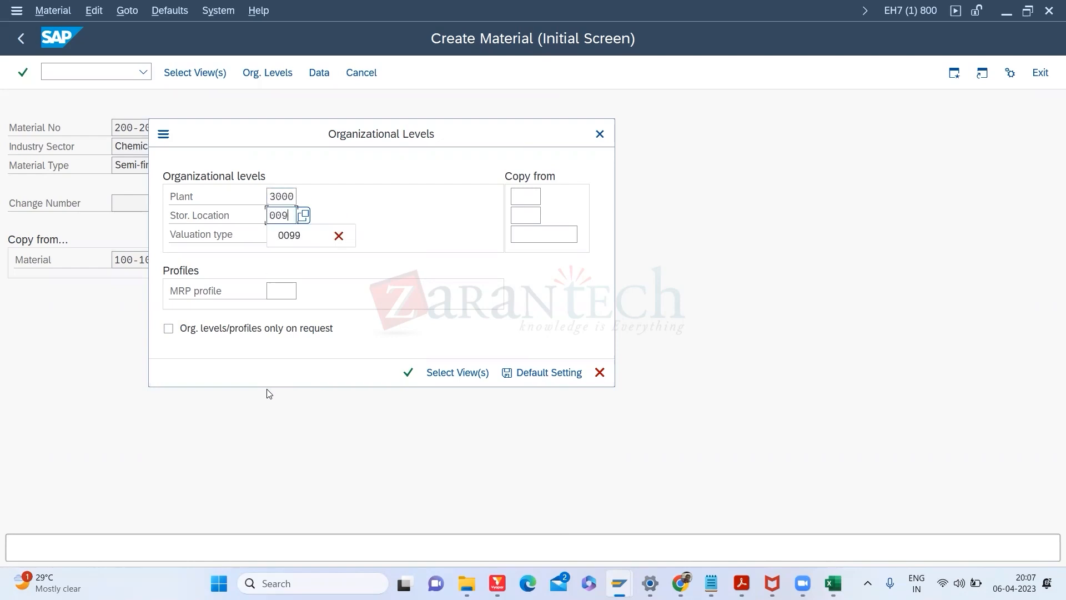
key("Tab")
key("Tab")
type("3000")
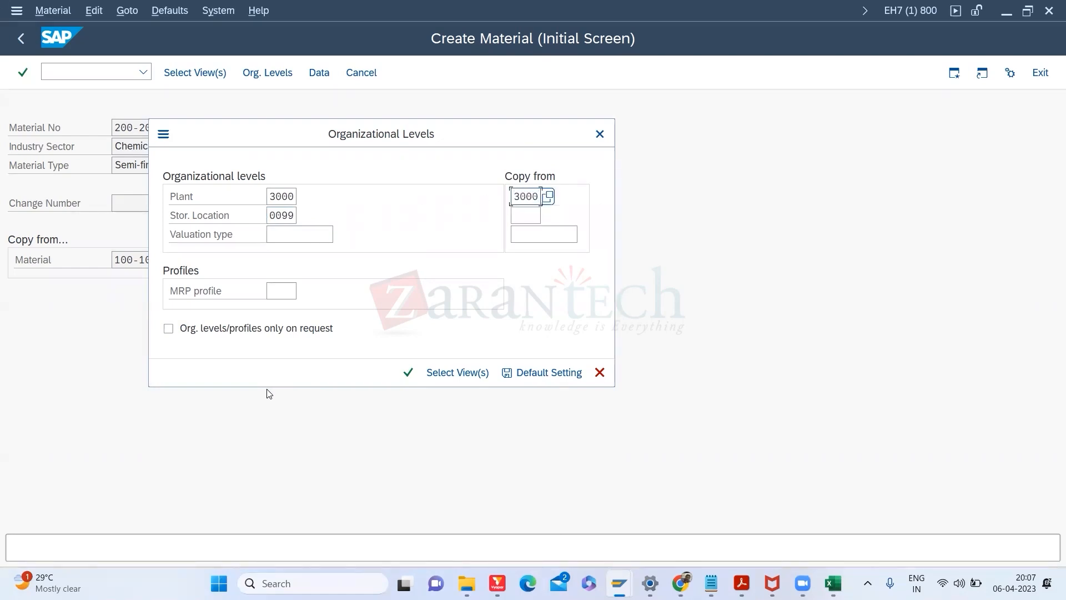
key("Tab")
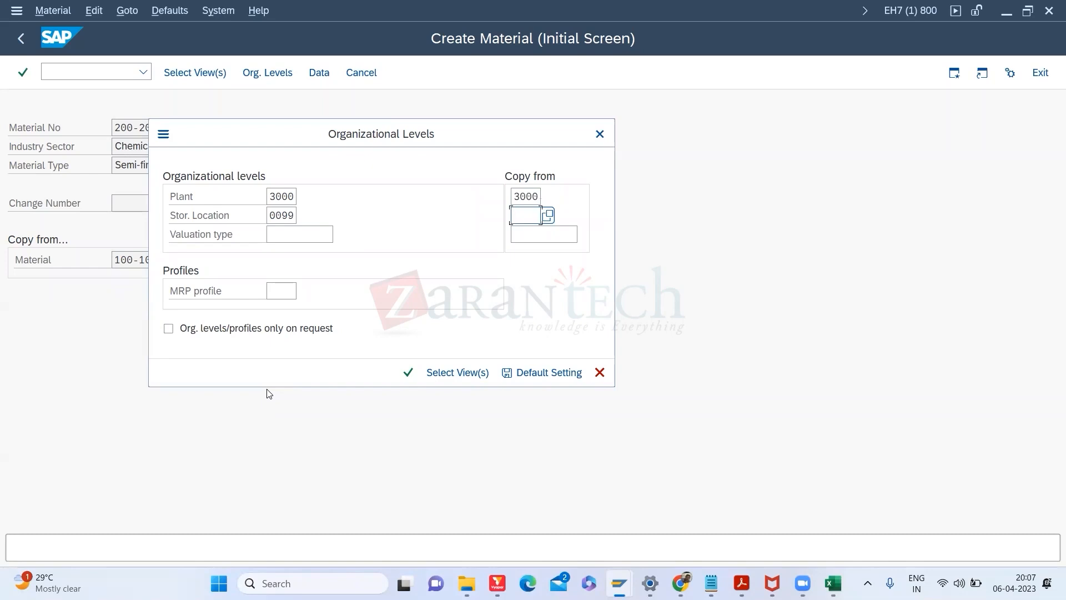
type("0099")
key("Return")
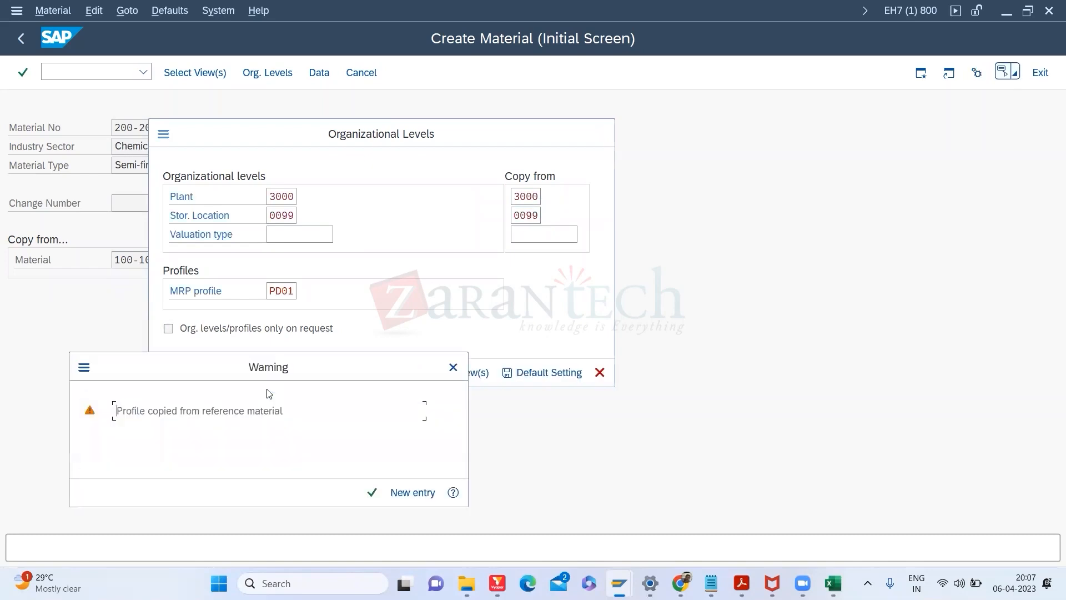
key("Return")
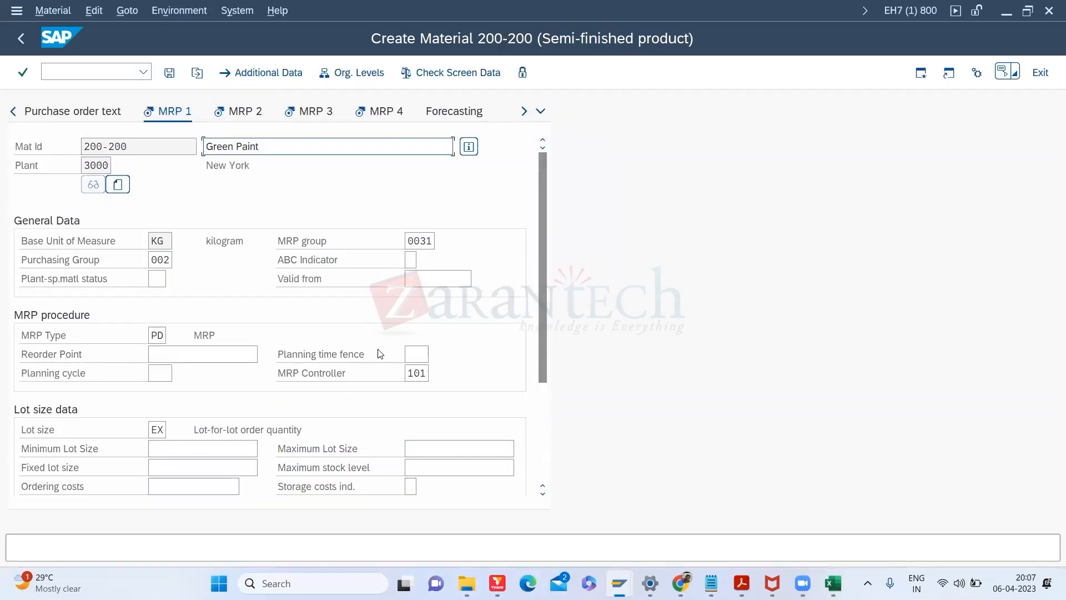
left_click(156, 336)
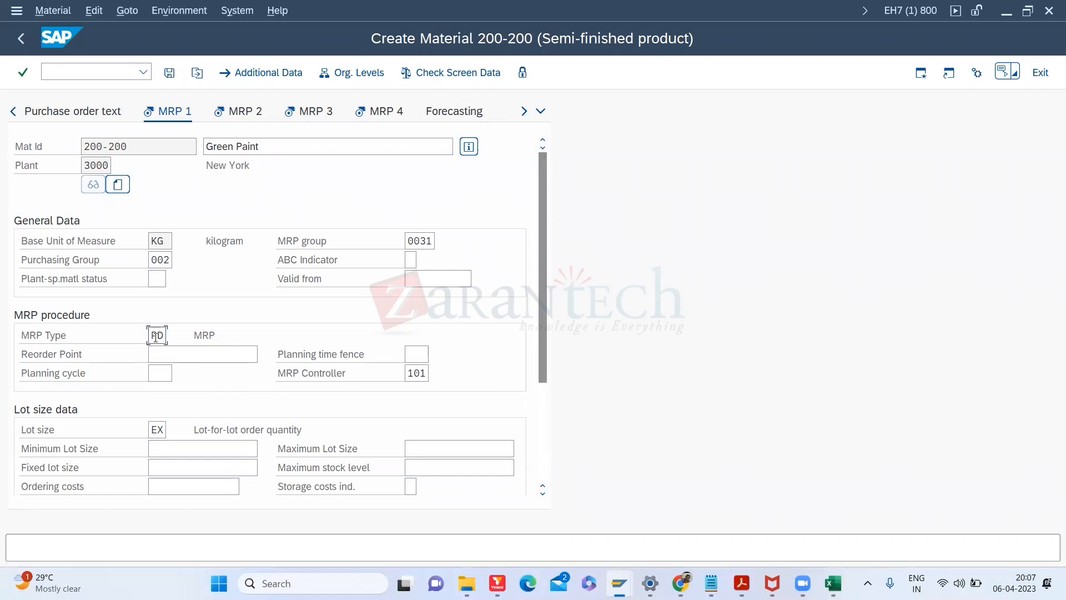
Step: On MRP 2 set procurement type E, clearing planned delivery time 10 and production storage location
left_click(158, 430)
left_click(243, 116)
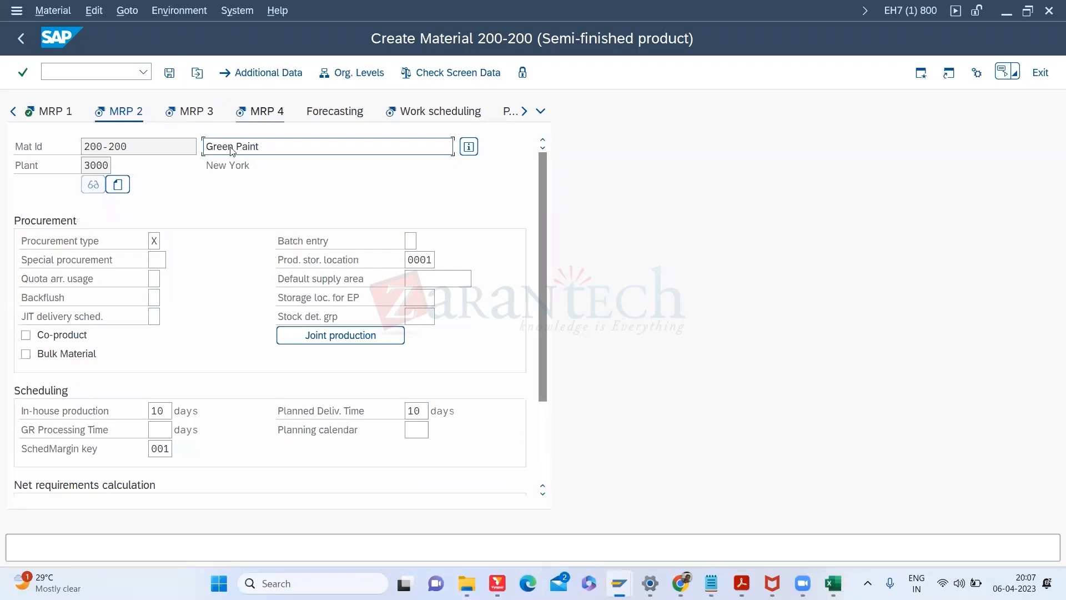
left_click(155, 241)
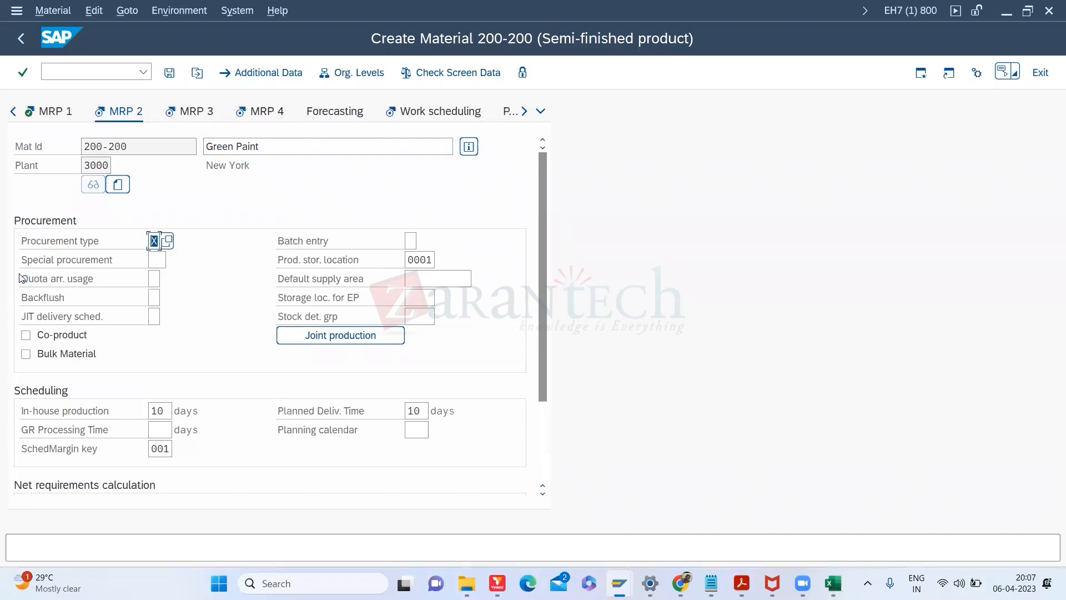
type("e")
double_click(413, 411)
key("BackSpace")
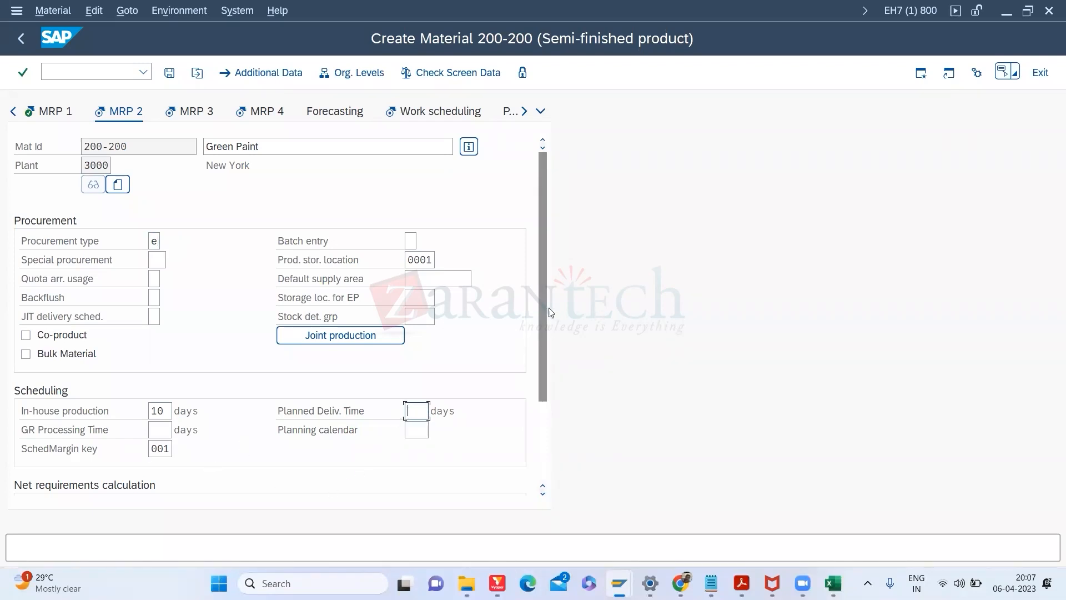
left_click_drag(541, 305, 548, 417)
key("Return")
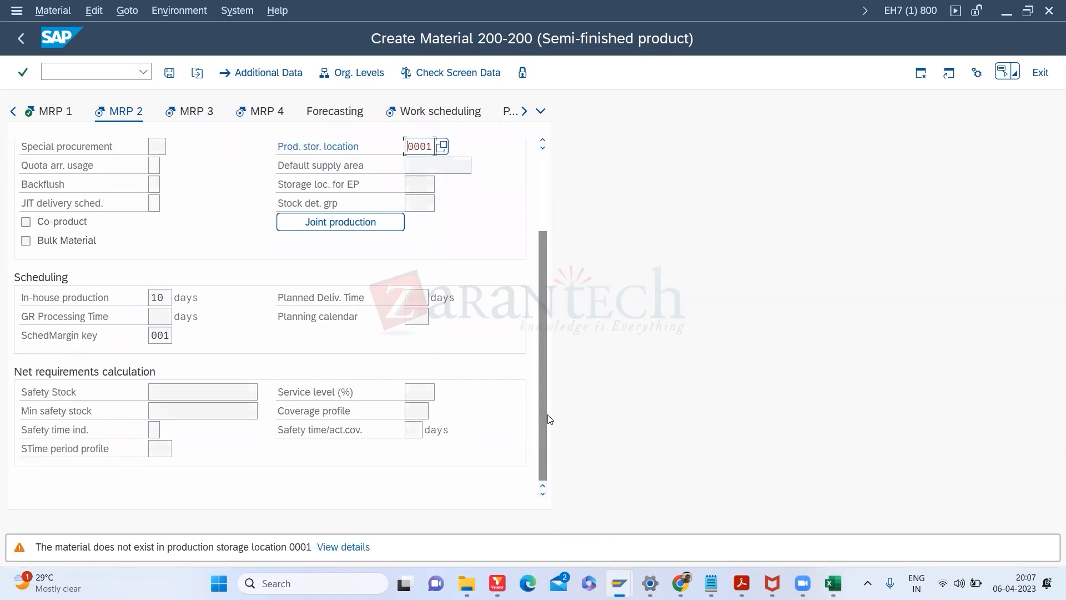
key("Delete")
key("Delete")
key("Delete")
key("Return")
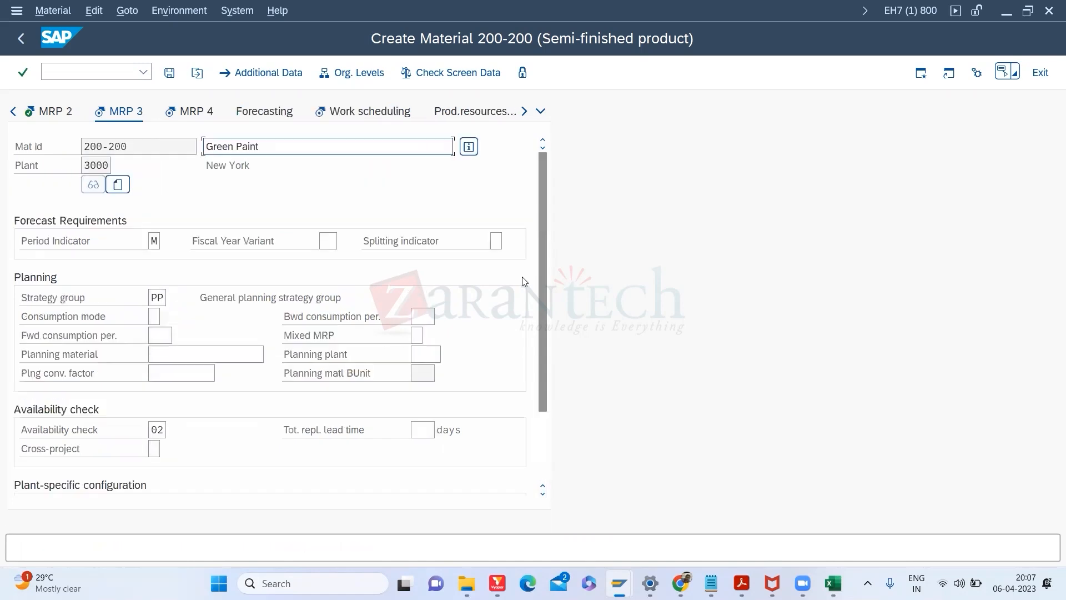
Step: Change the strategy group from PP to 40 and continue to MRP 4
left_click(159, 296)
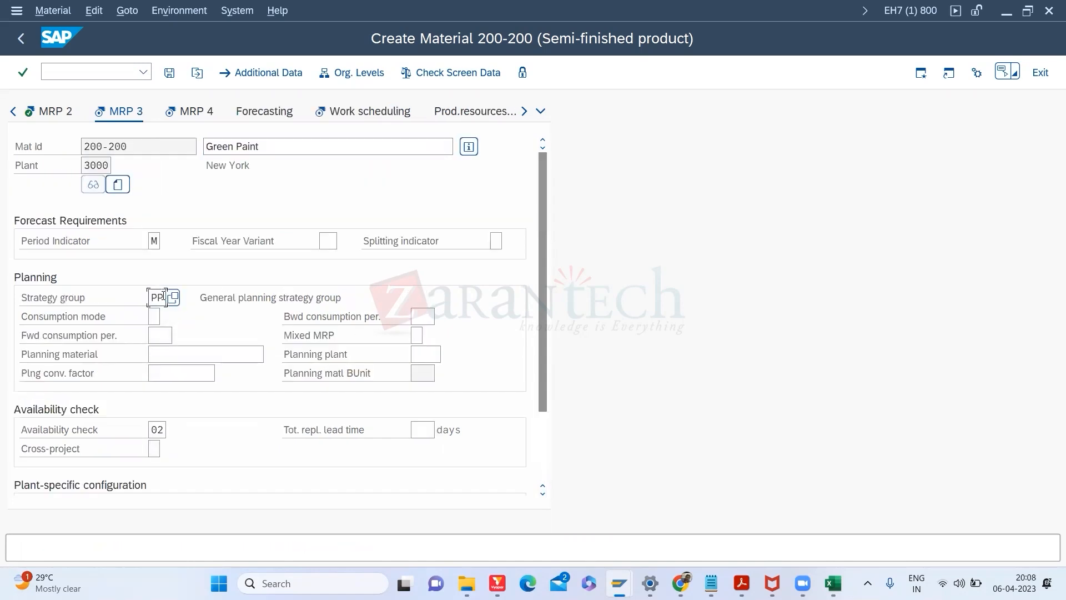
left_click_drag(115, 285, 79, 277)
type("40")
key("Return")
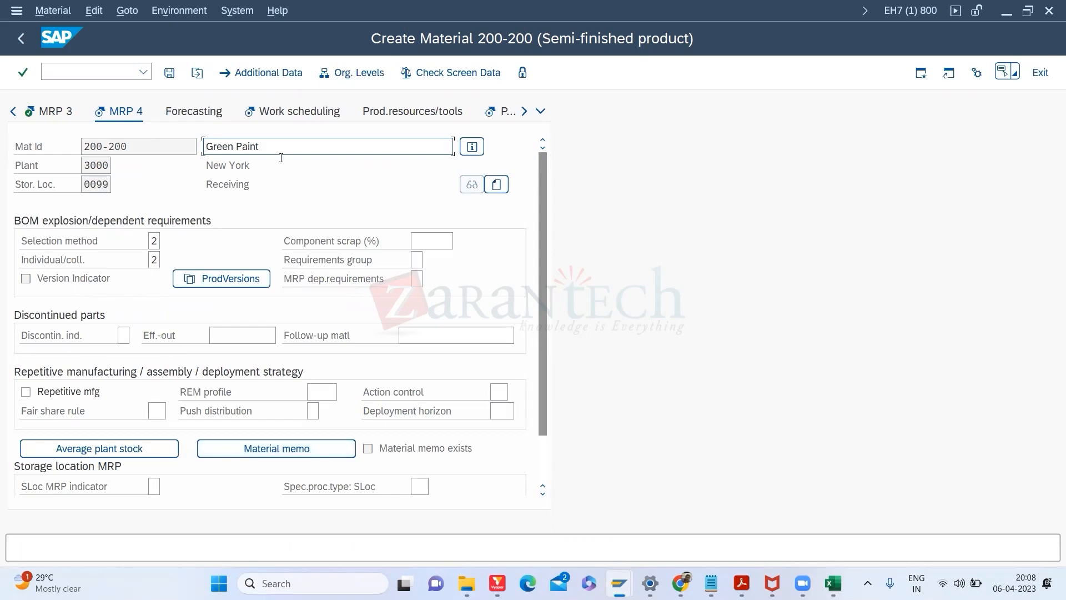
left_click(309, 124)
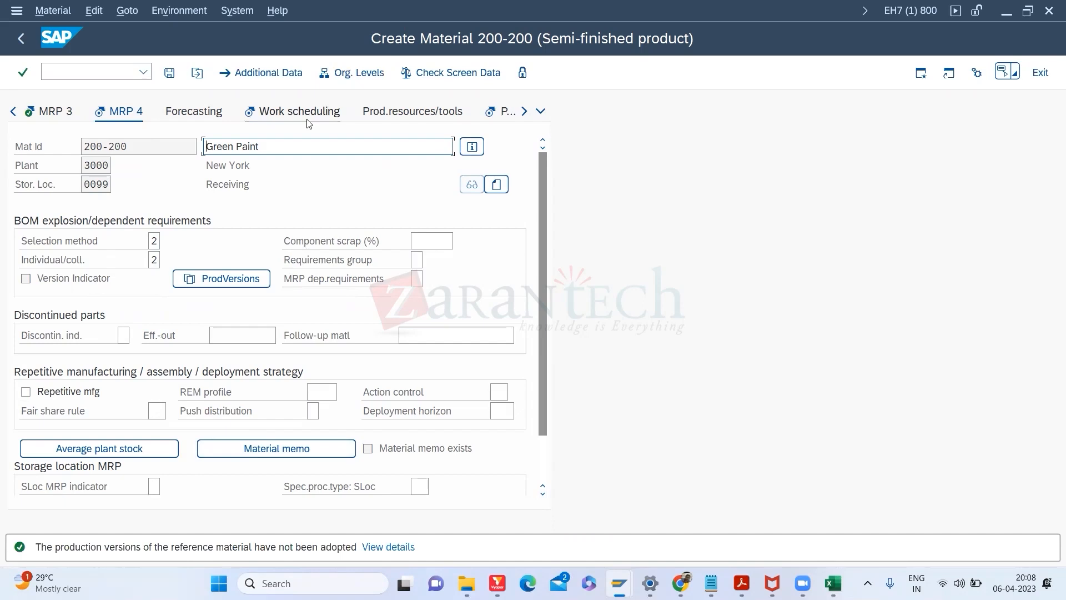
Step: Delete the copied production version Version 1 and move to the Work scheduling view
left_click(228, 286)
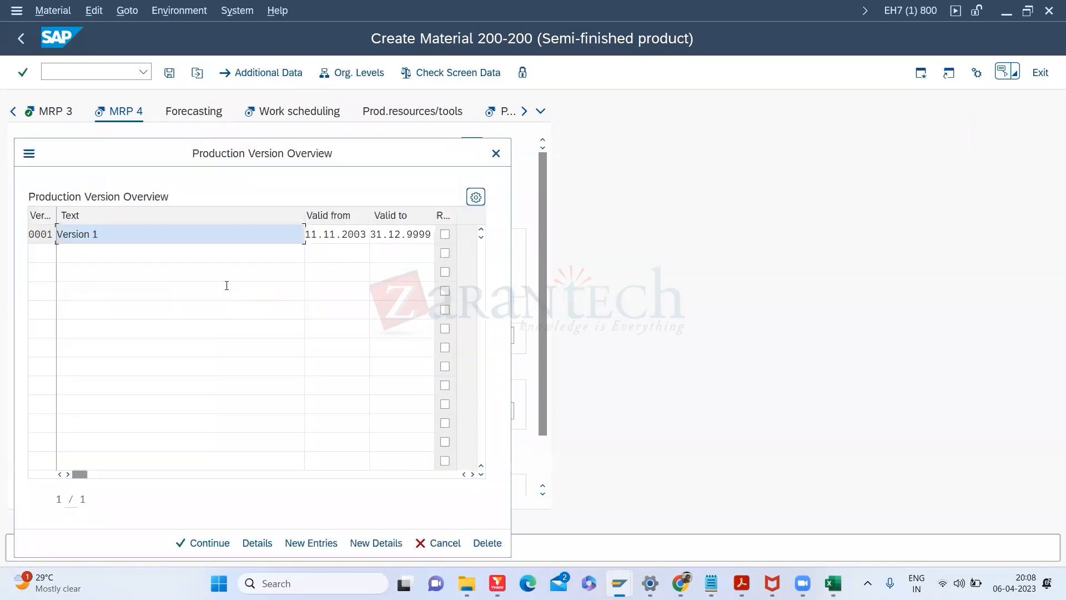
left_click(62, 239)
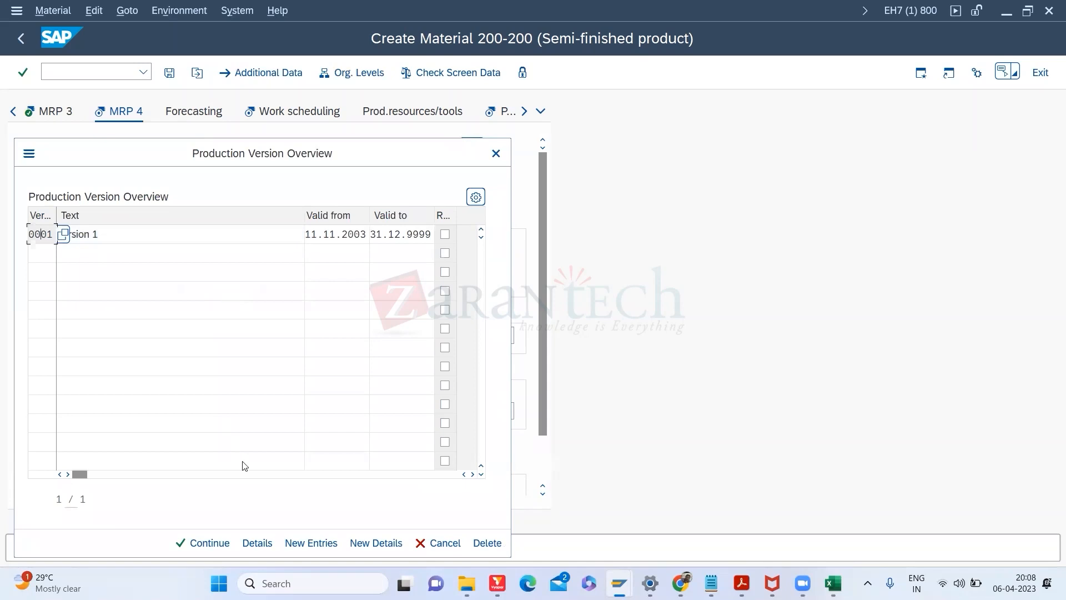
left_click(489, 545)
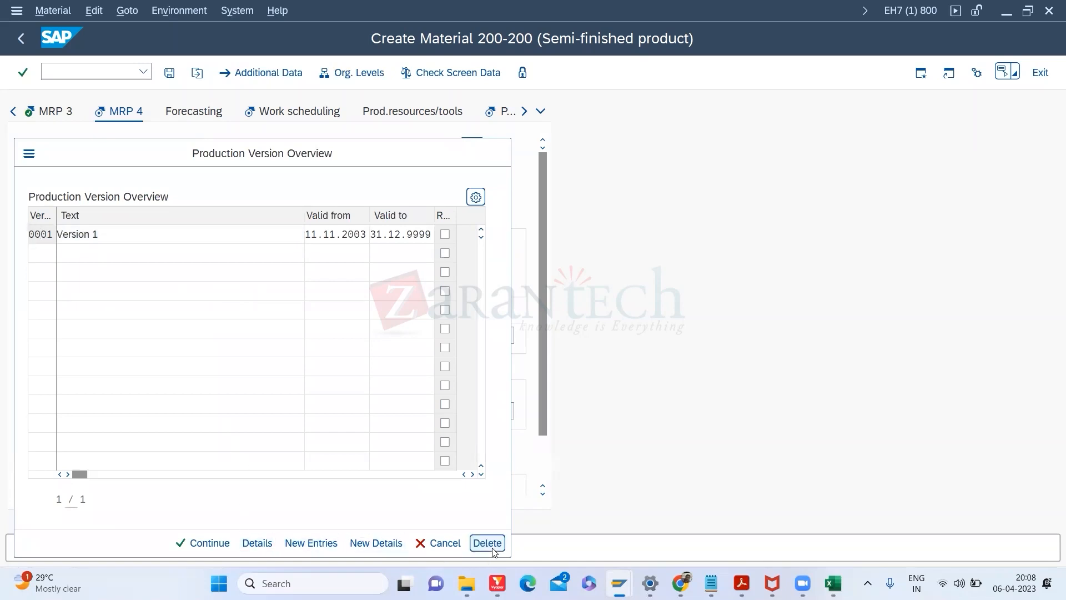
left_click(195, 545)
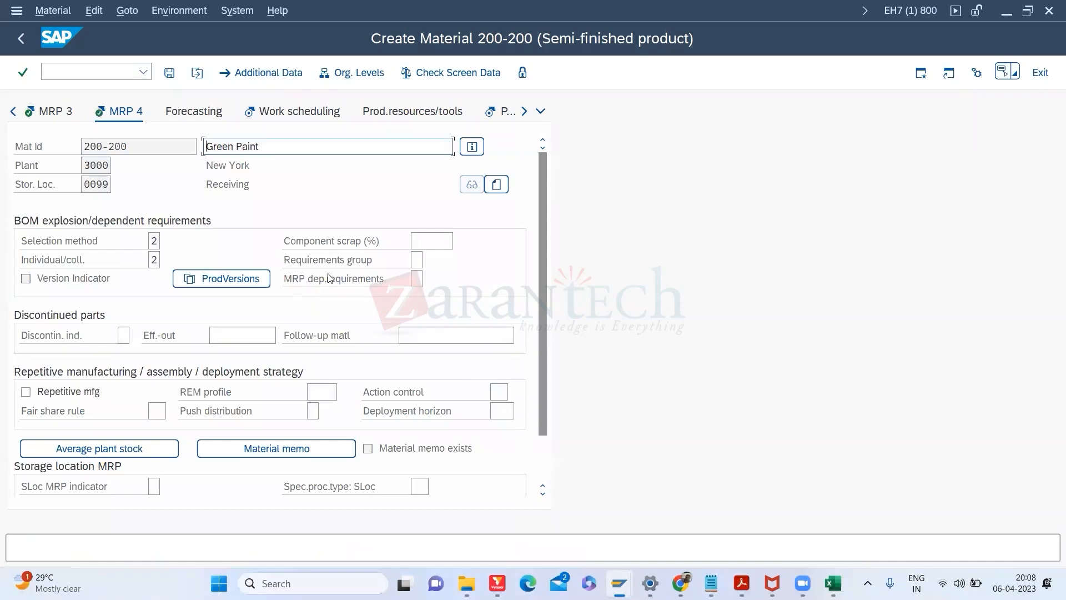
left_click(276, 111)
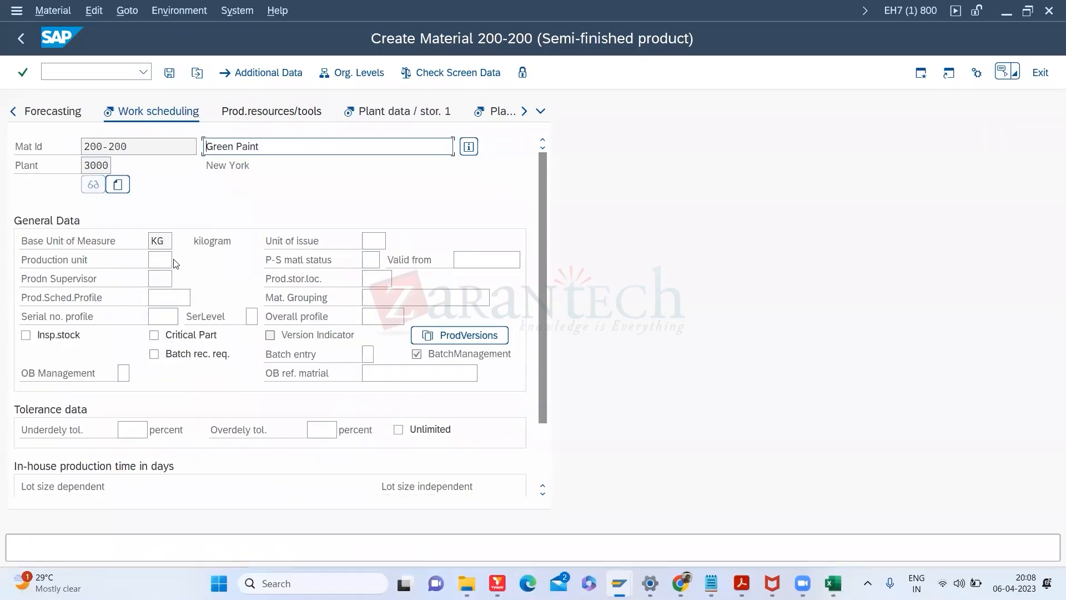
Step: Review the Work scheduling fields, including in-house production times, and move on
left_click(166, 272)
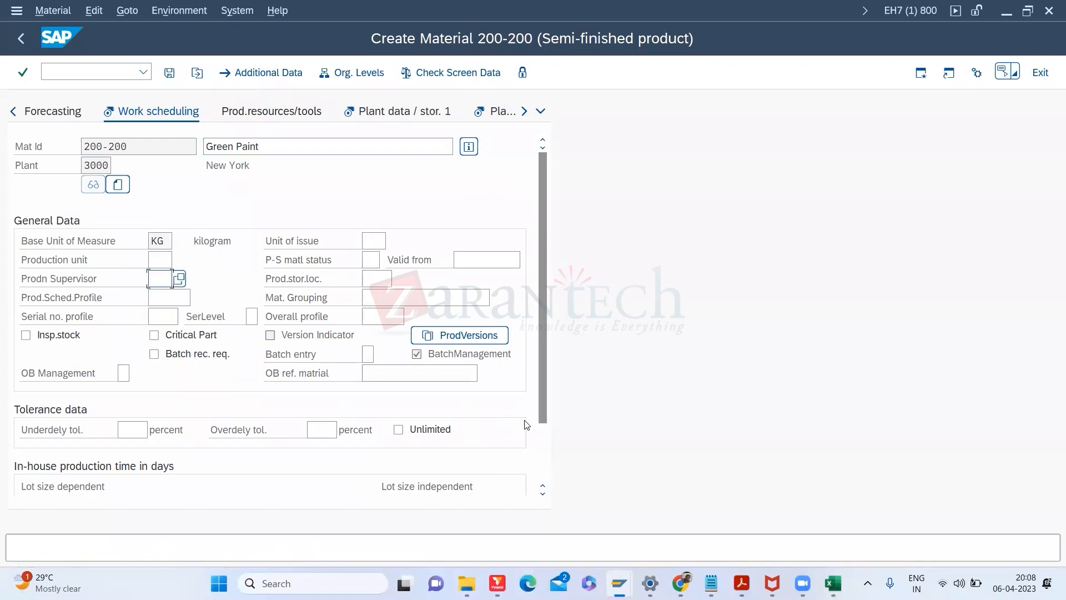
left_click(540, 445)
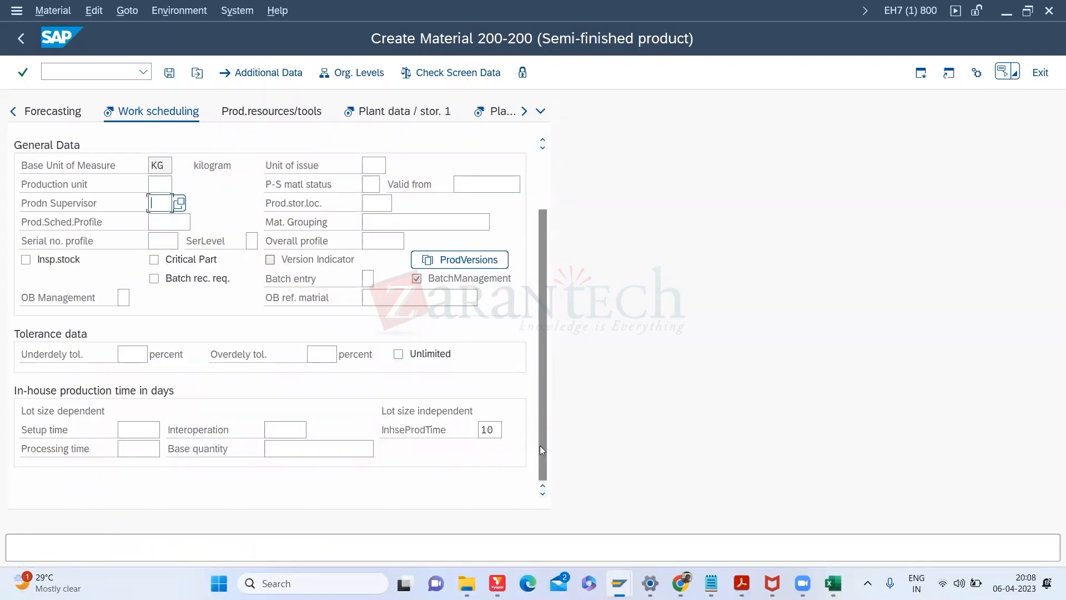
left_click_drag(539, 446, 536, 364)
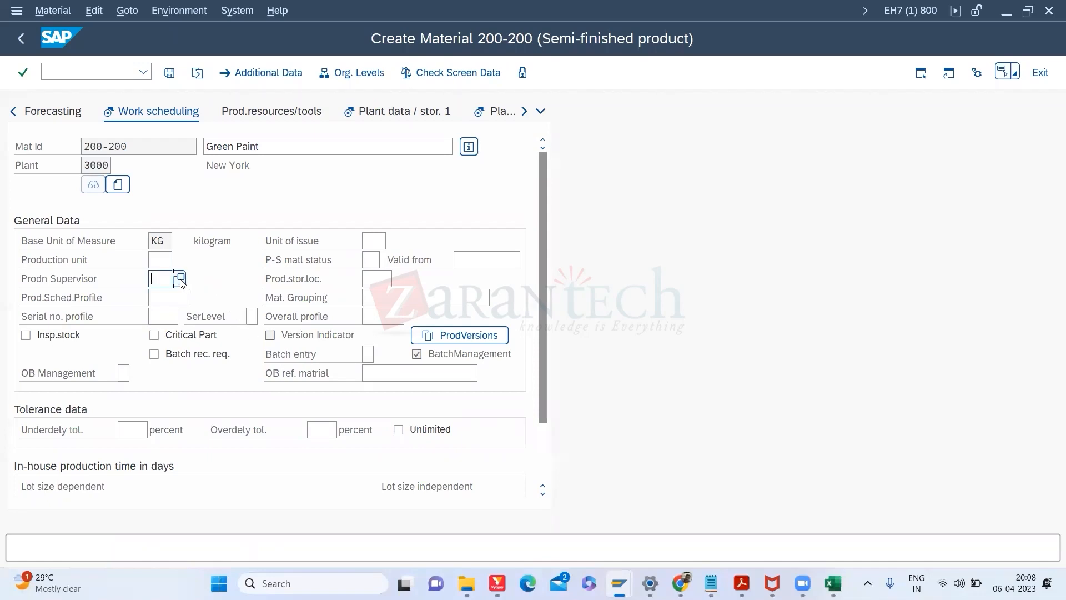
left_click(544, 452)
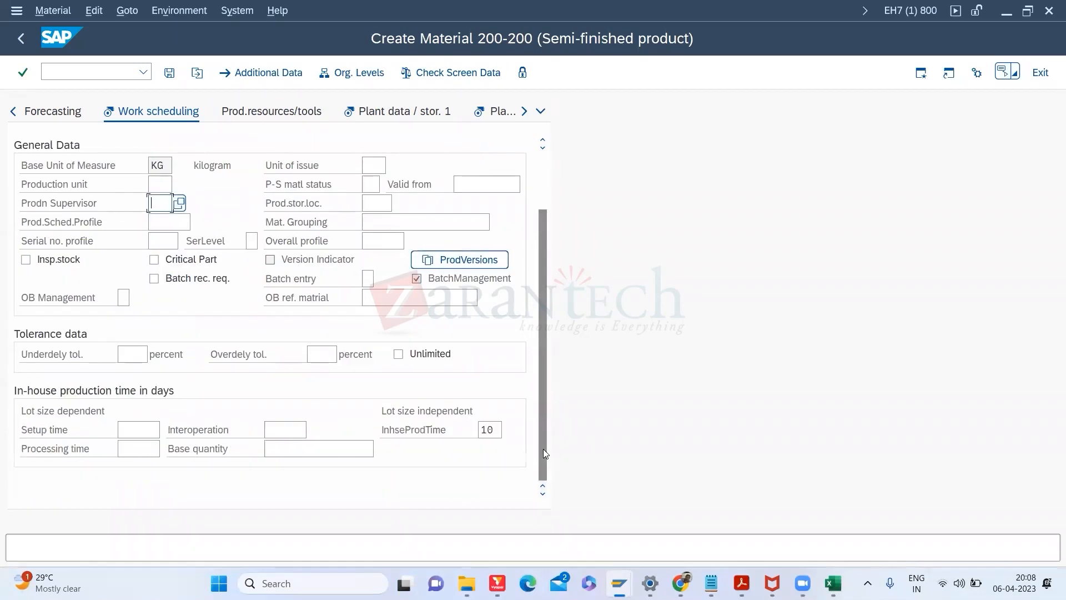
left_click_drag(544, 448, 548, 290)
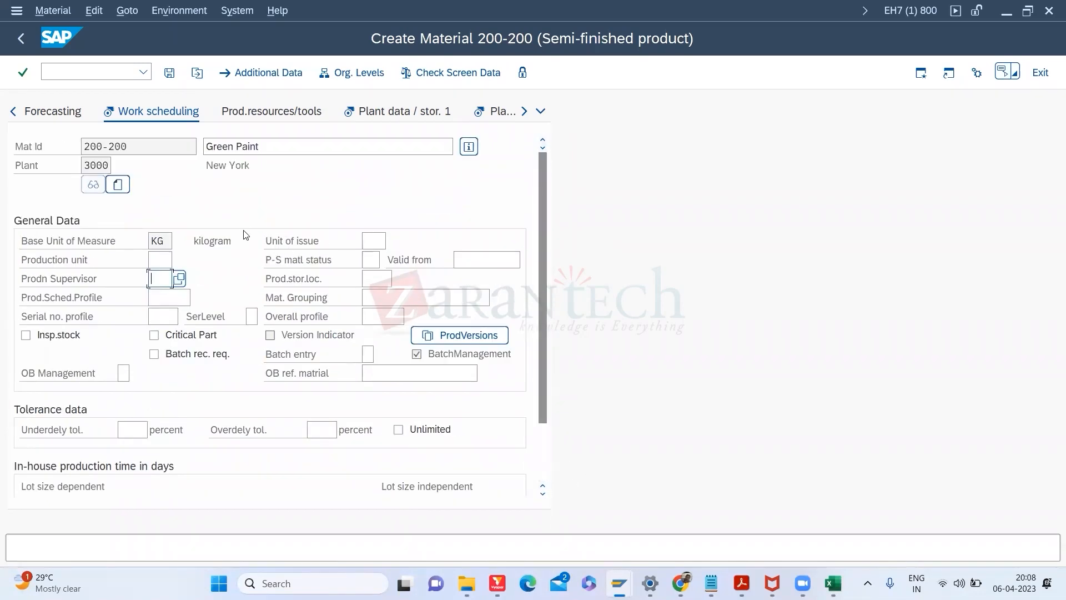
key("Return")
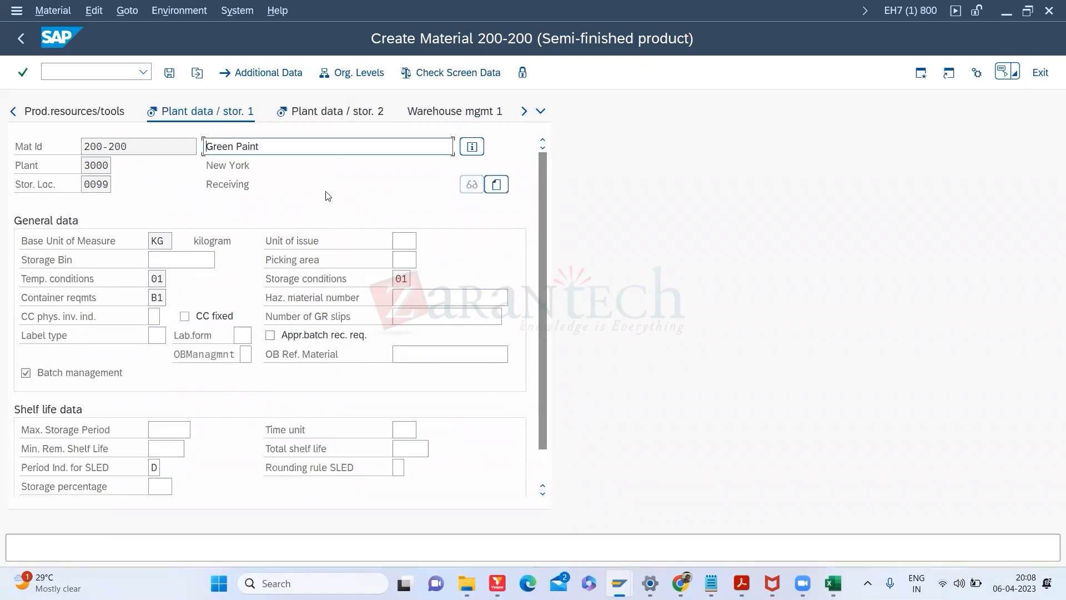
Step: Step through Accounting 1 and Accounting 2 to the last data screen
left_click(525, 112)
left_click(525, 113)
left_click(525, 113)
left_click(526, 113)
left_click(328, 111)
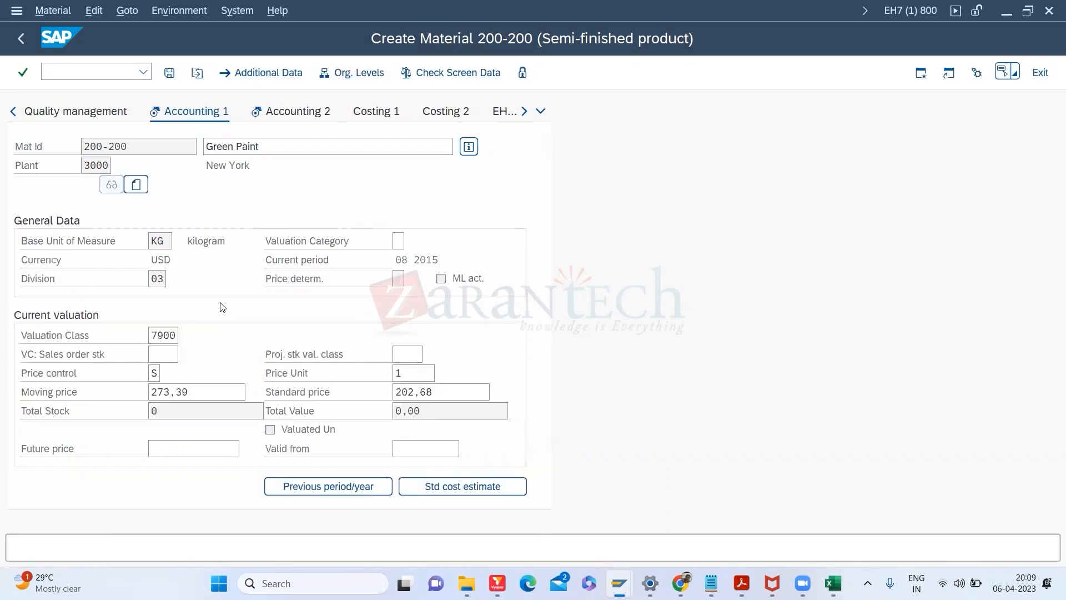
key("Return")
key("Return")
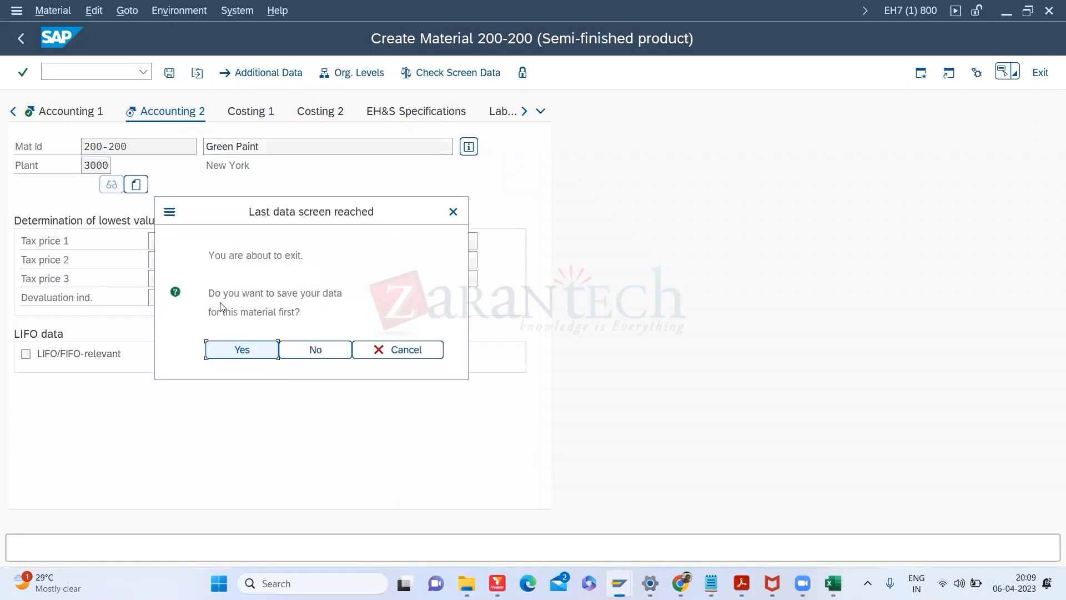
key("Return")
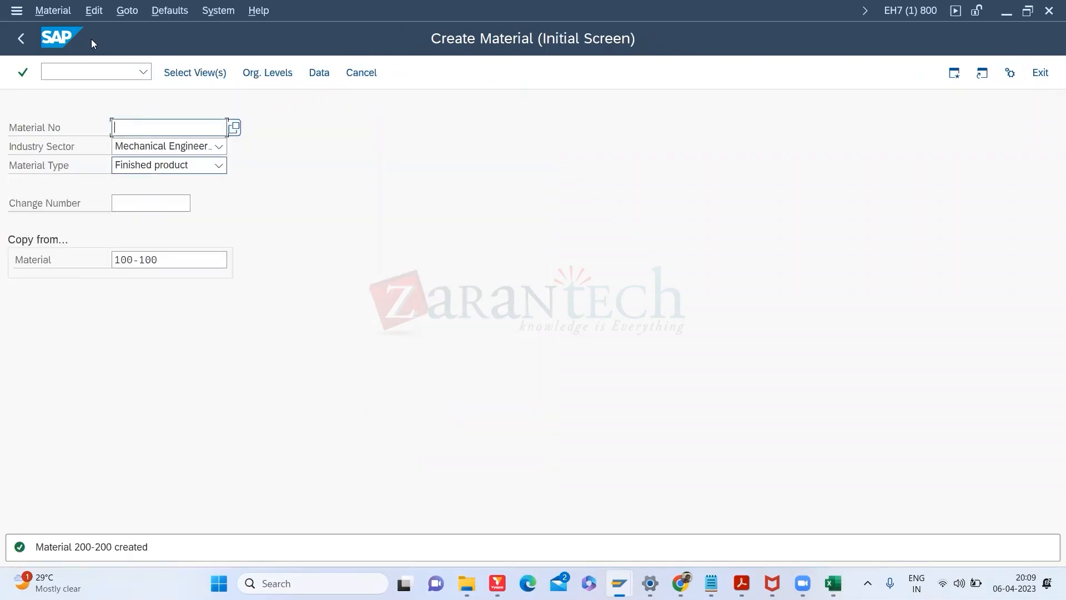
Step: Enter /NCS01 to open Create Material BOM for 200-200 in plant 3000
left_click(63, 74)
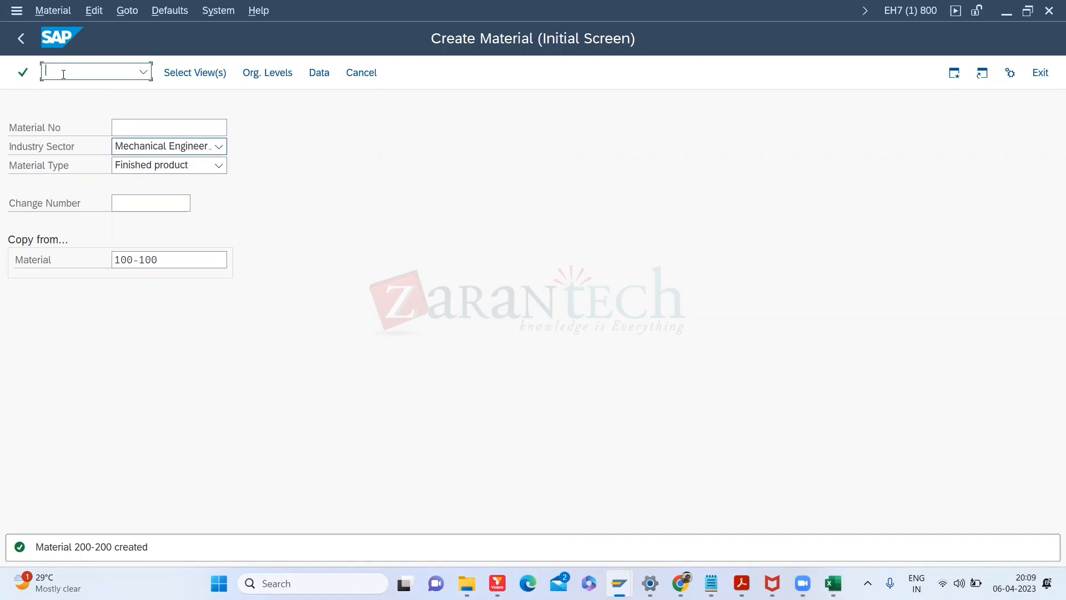
type("/NCS01")
key("Return")
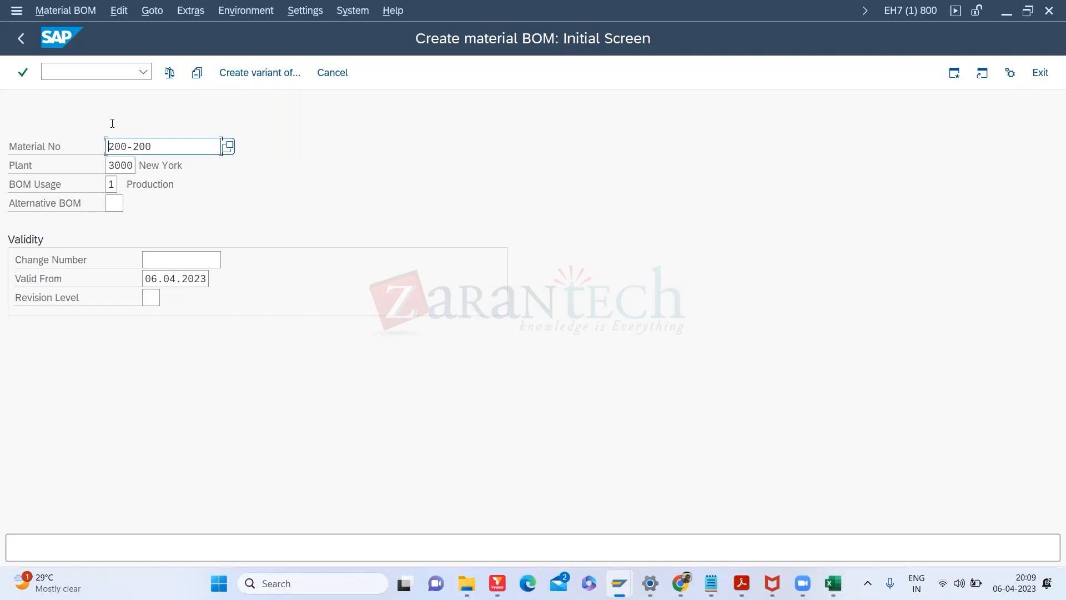
Step: Compare the BOM usage options and choose 1 Production for the 200-200 BOM in plant 3000
left_click(110, 184)
left_click(124, 187)
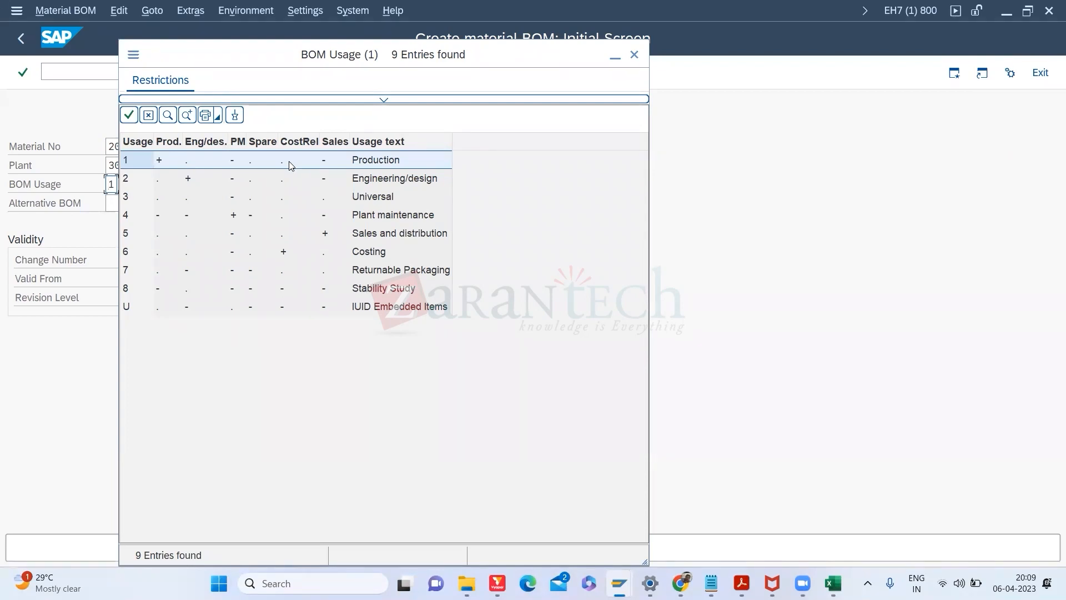
left_click(390, 184)
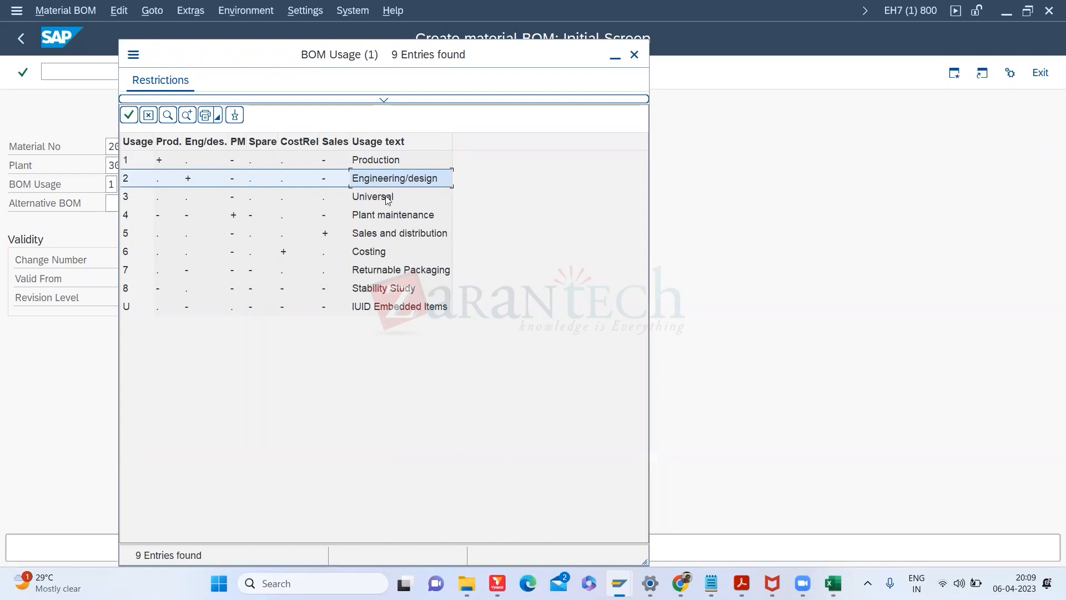
left_click(387, 200)
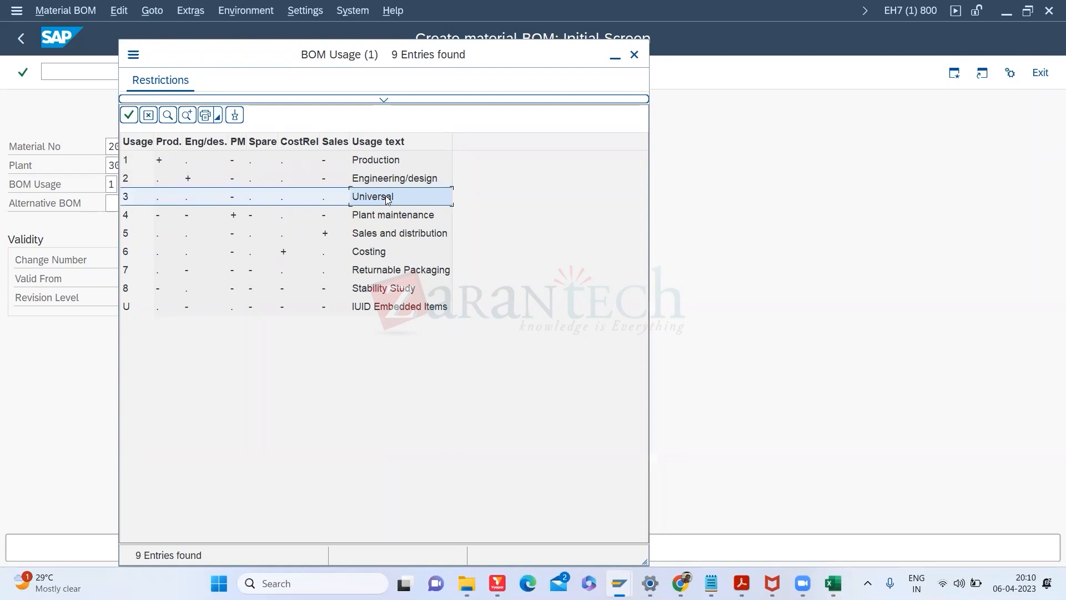
left_click(387, 218)
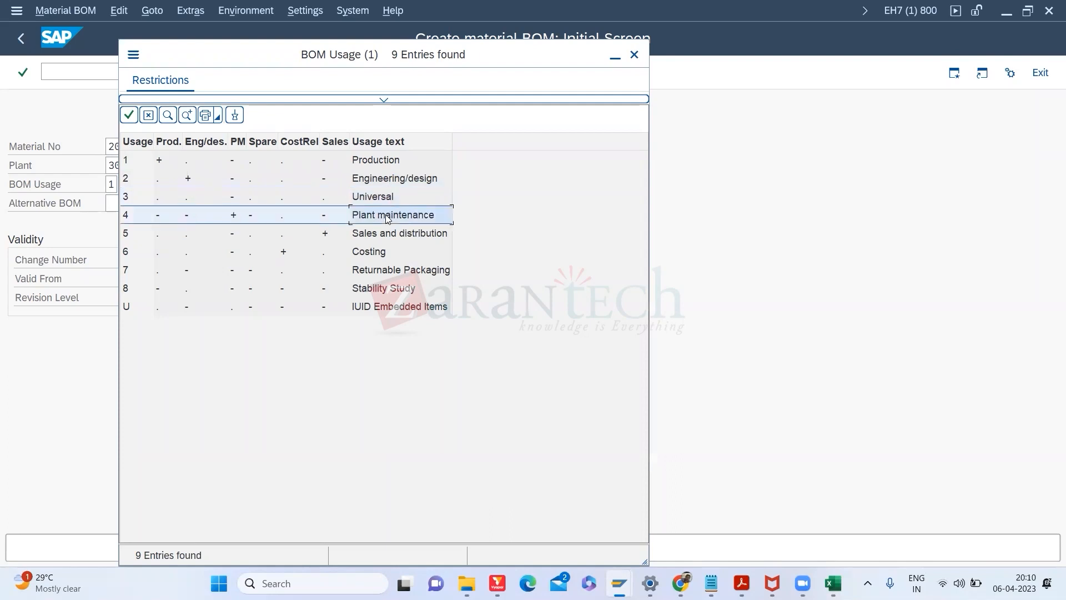
left_click(375, 254)
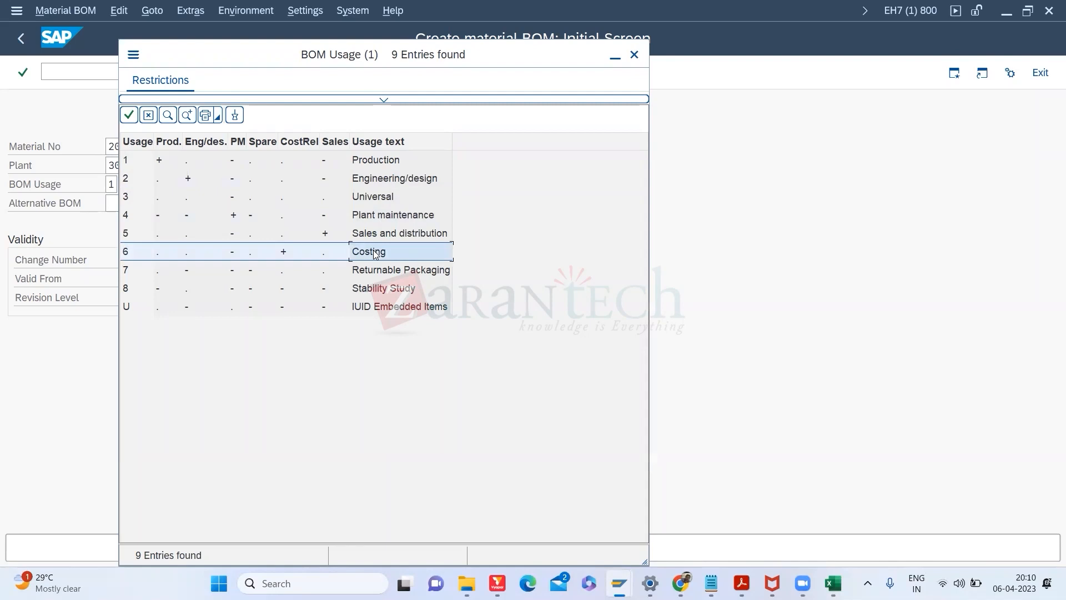
left_click(391, 161)
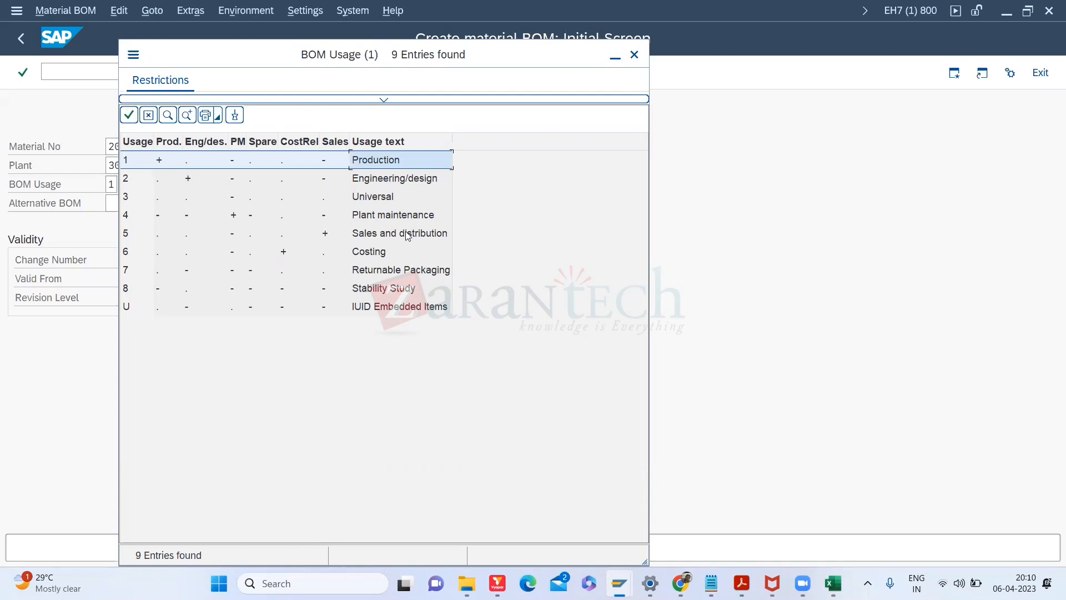
left_click(394, 181)
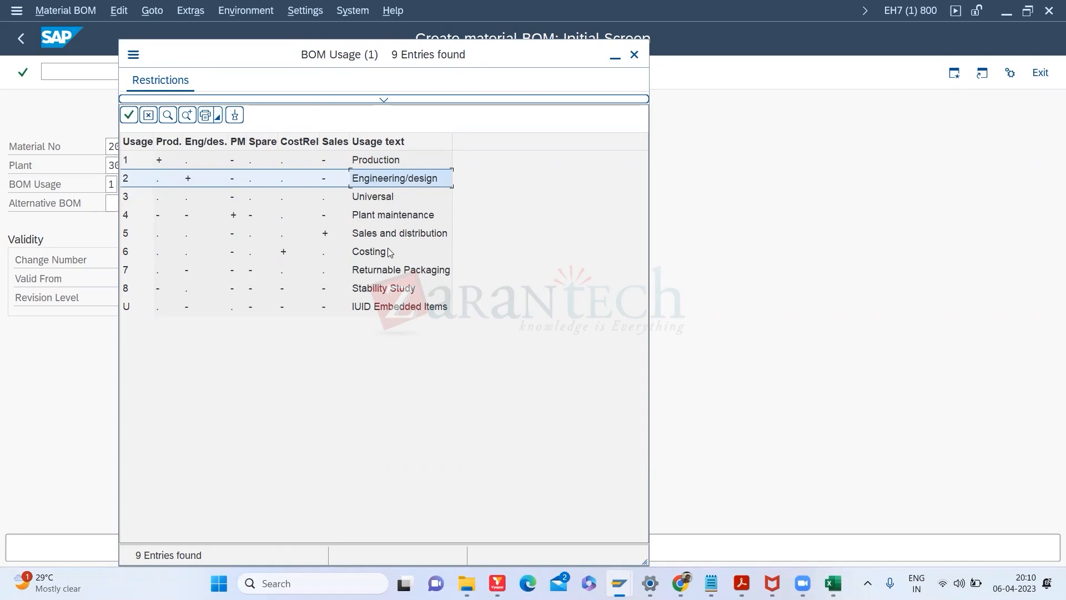
left_click(374, 239)
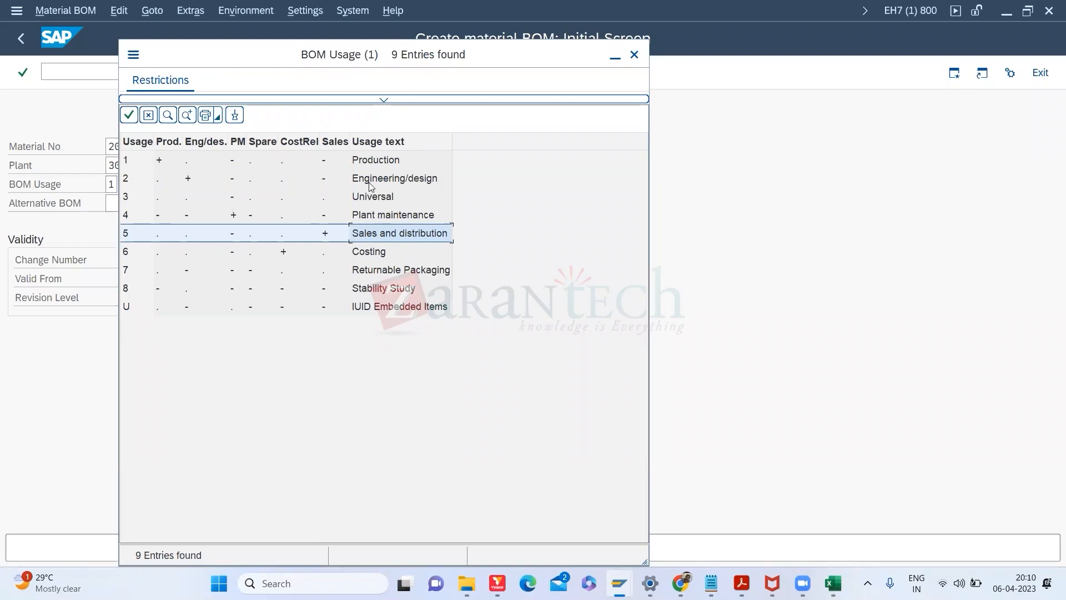
double_click(367, 166)
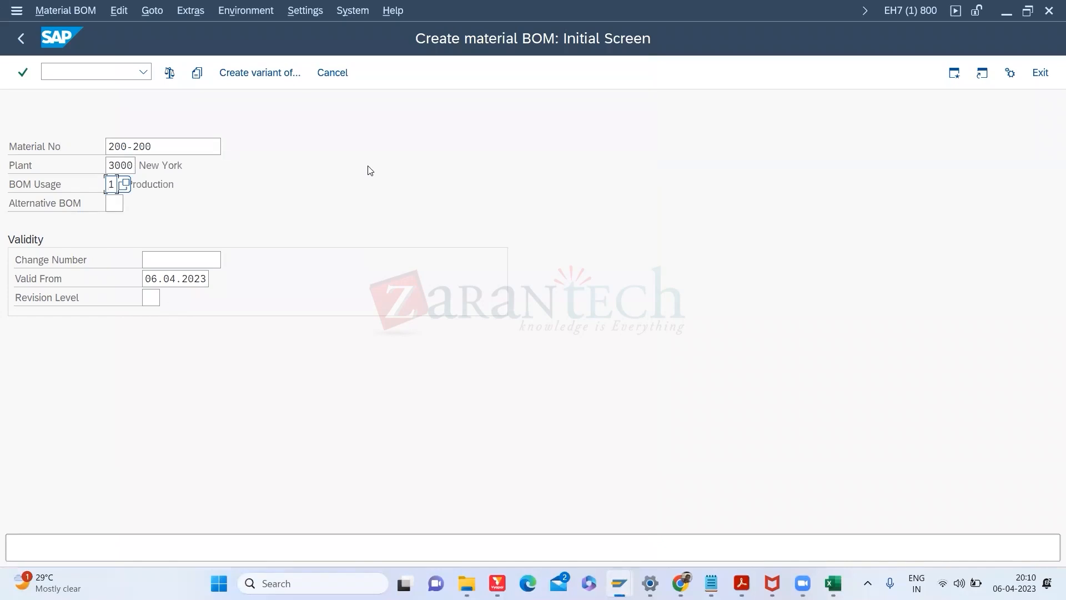
key("Return")
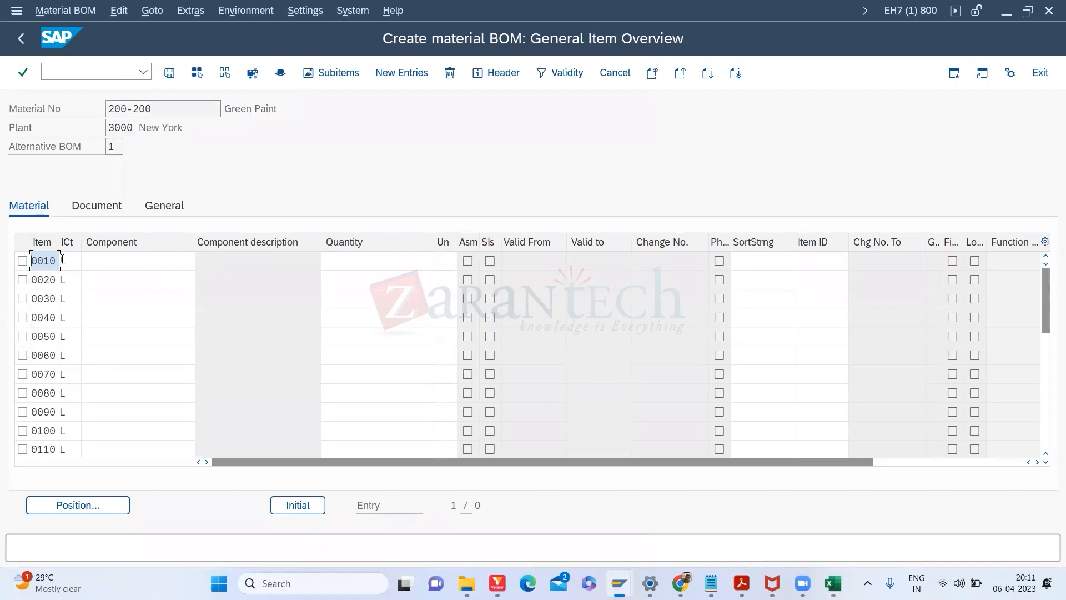
Step: Keep L Stock item for item 0010, then select components 100-110 to 100-130 in Excel A2:A4
left_click(81, 260)
left_click(89, 259)
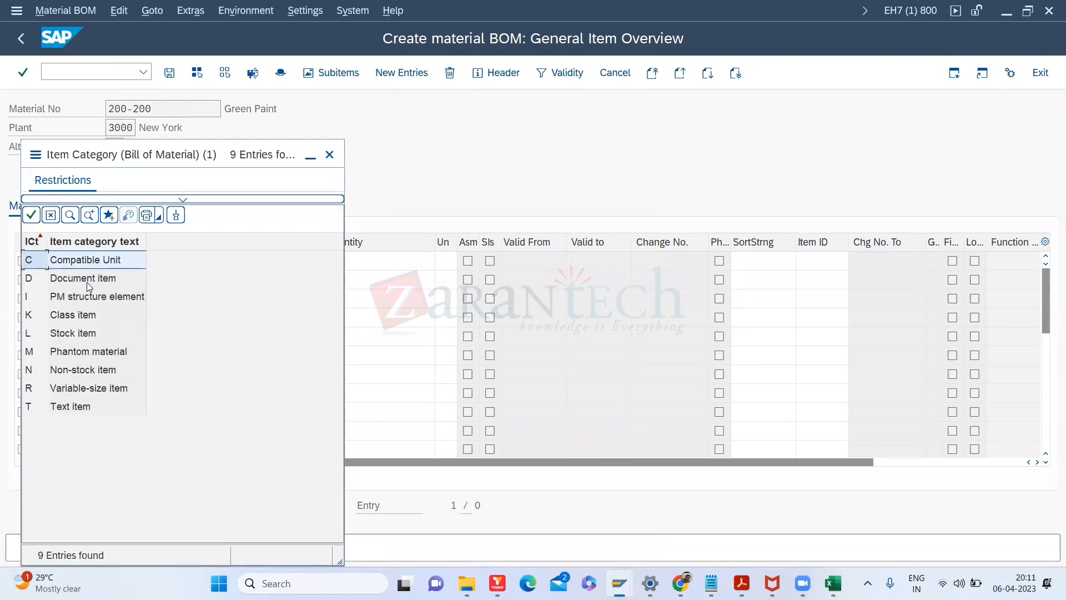
left_click(88, 298)
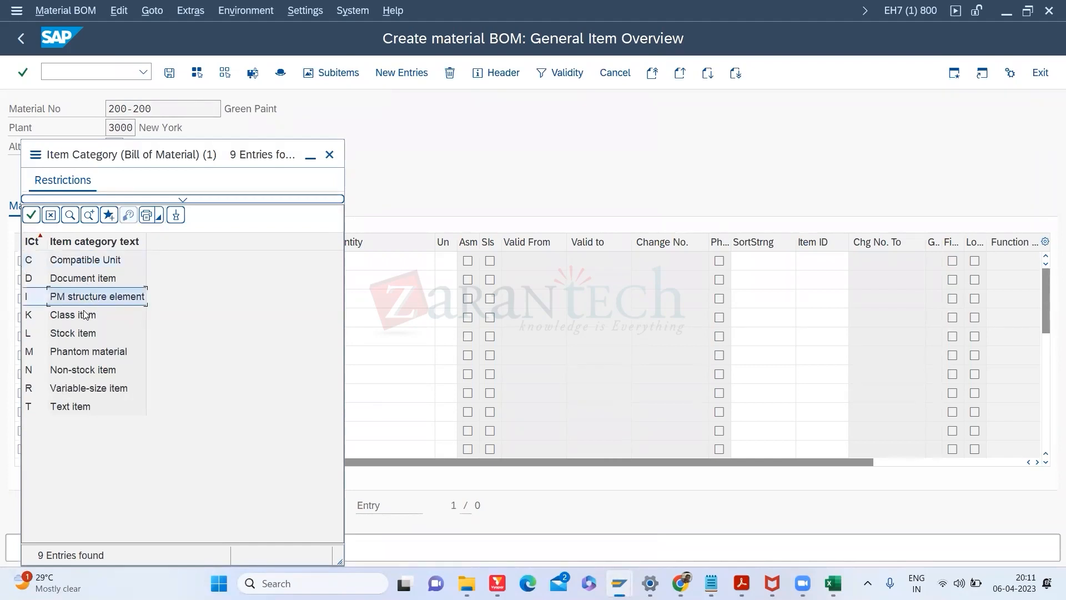
left_click(84, 315)
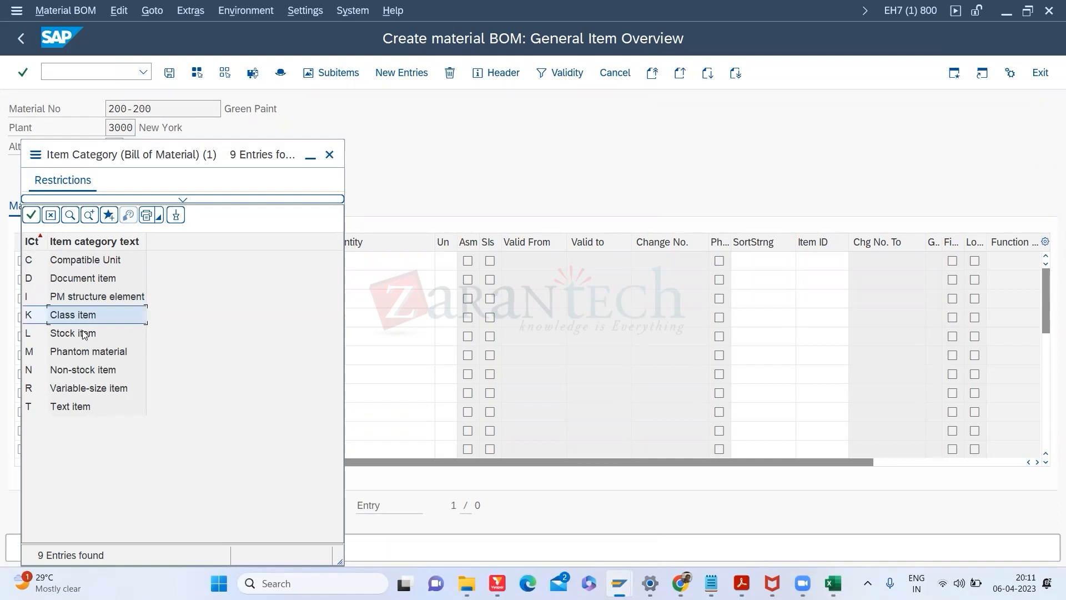
left_click(82, 333)
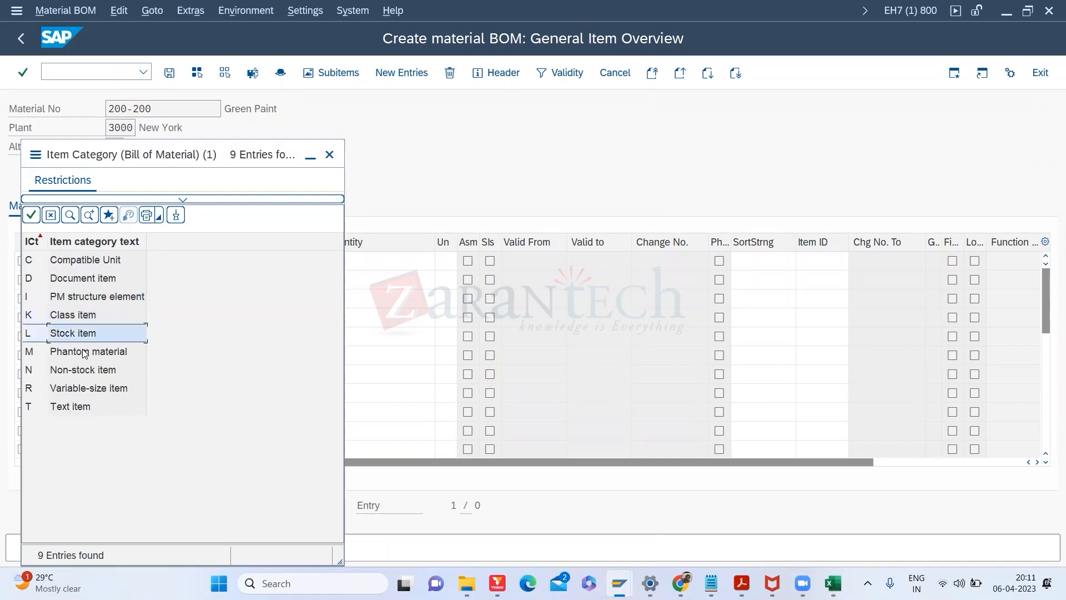
left_click(84, 352)
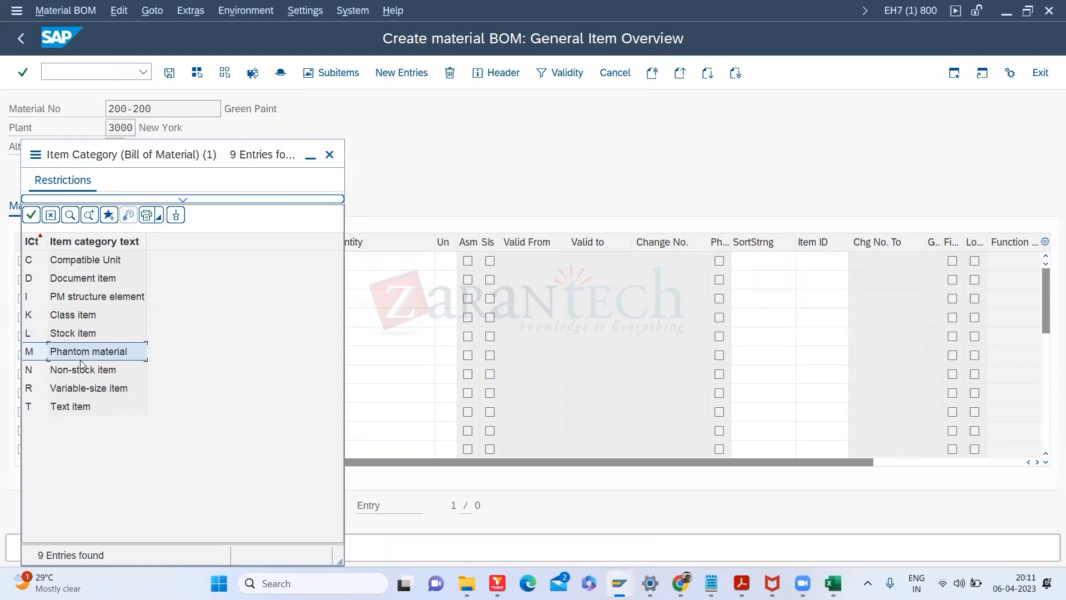
left_click(83, 371)
left_click(83, 390)
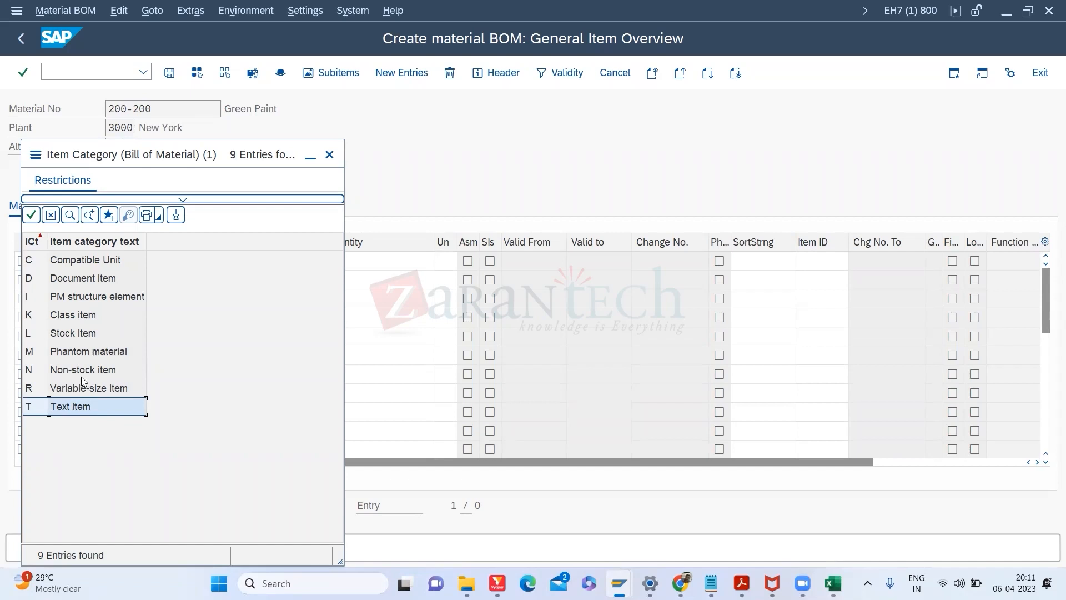
double_click(64, 333)
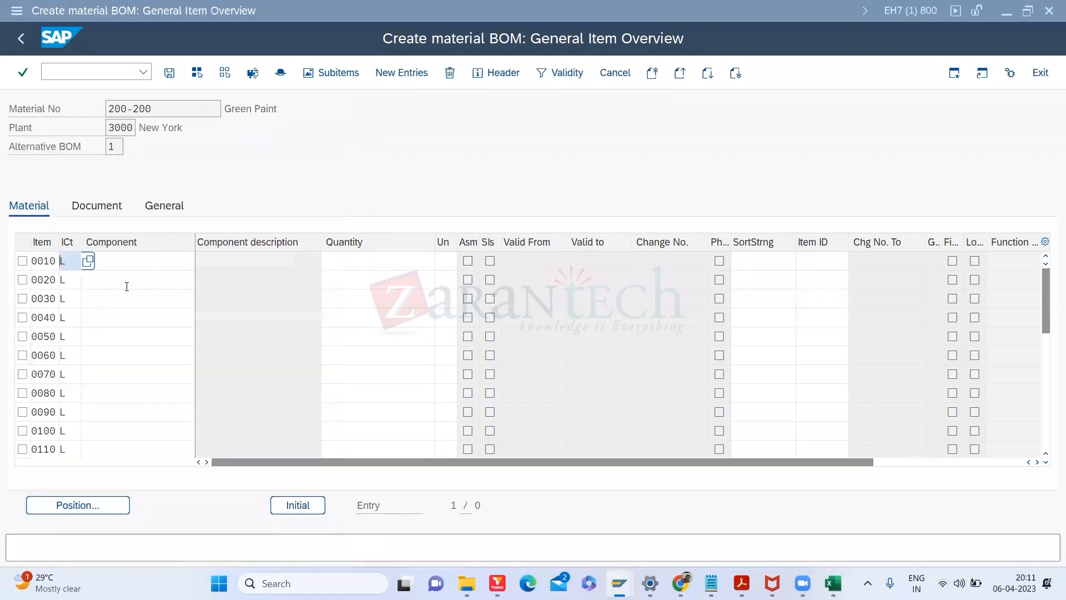
key("alt+Tab")
left_click_drag(33, 169, 34, 198)
Step: Paste components 100-110, 100-120 and 100-130 from Excel into BOM rows 0010–0030
key("ctrl+c")
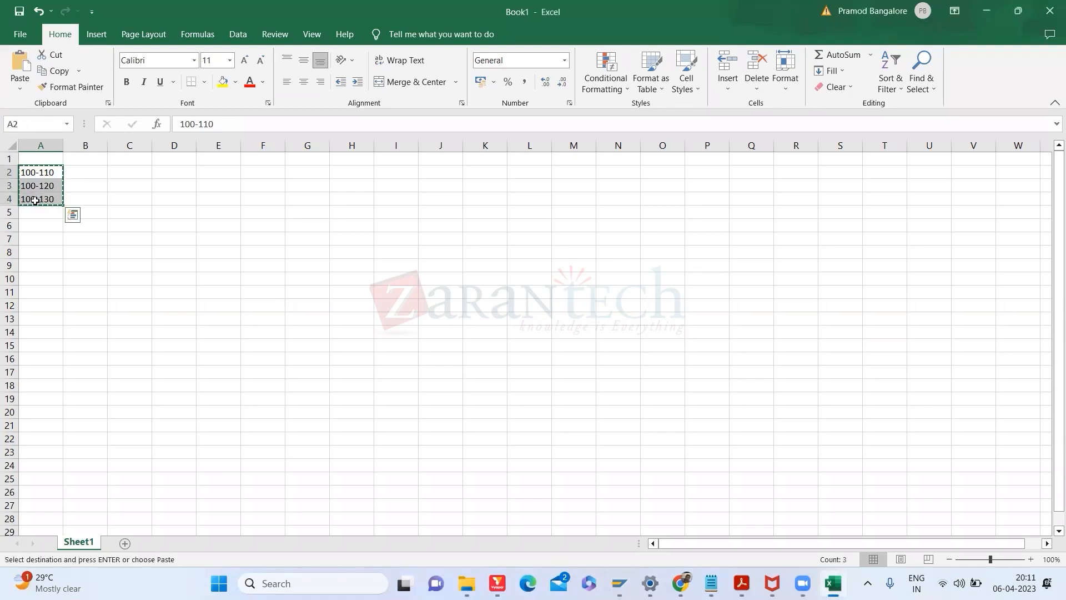
key("alt+Tab")
left_click(128, 261)
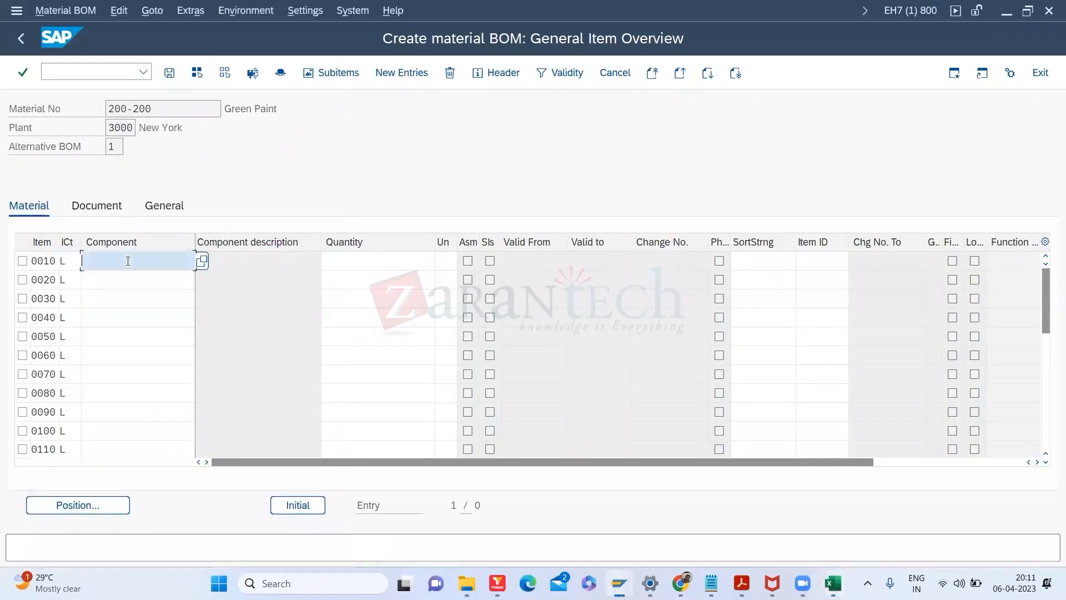
key("ctrl+v")
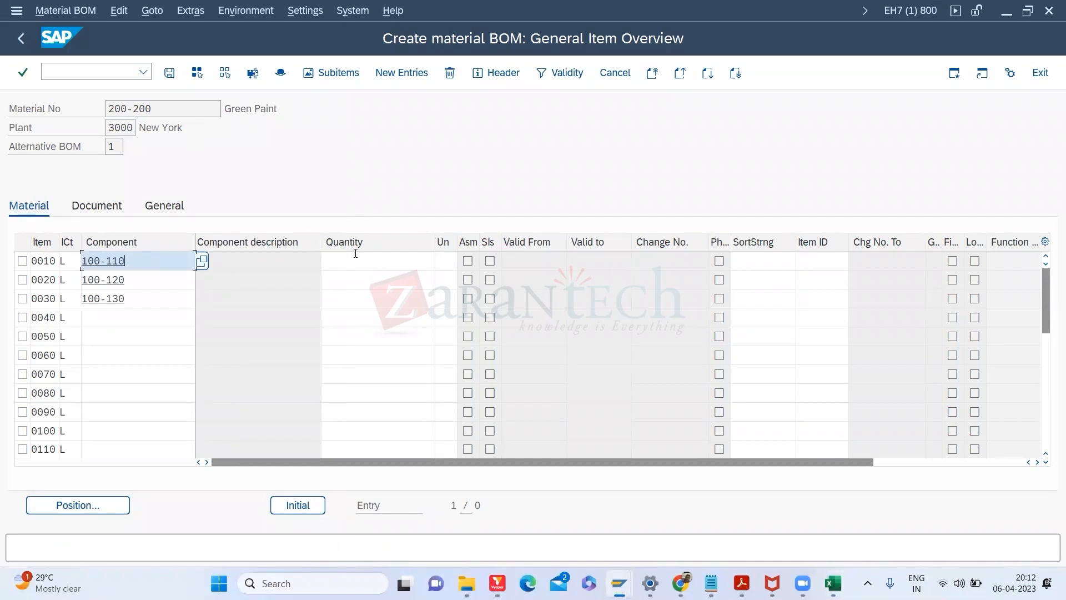
Step: Check header material 200-200 from the first quantity field, then switch to the Data screens session
left_click(358, 255)
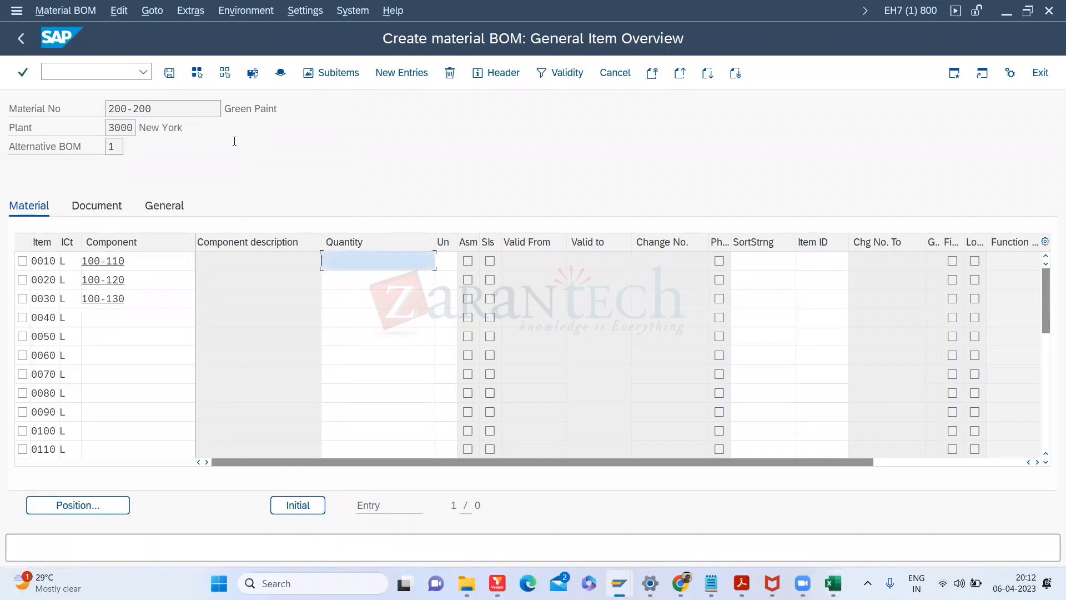
left_click_drag(184, 108, 92, 98)
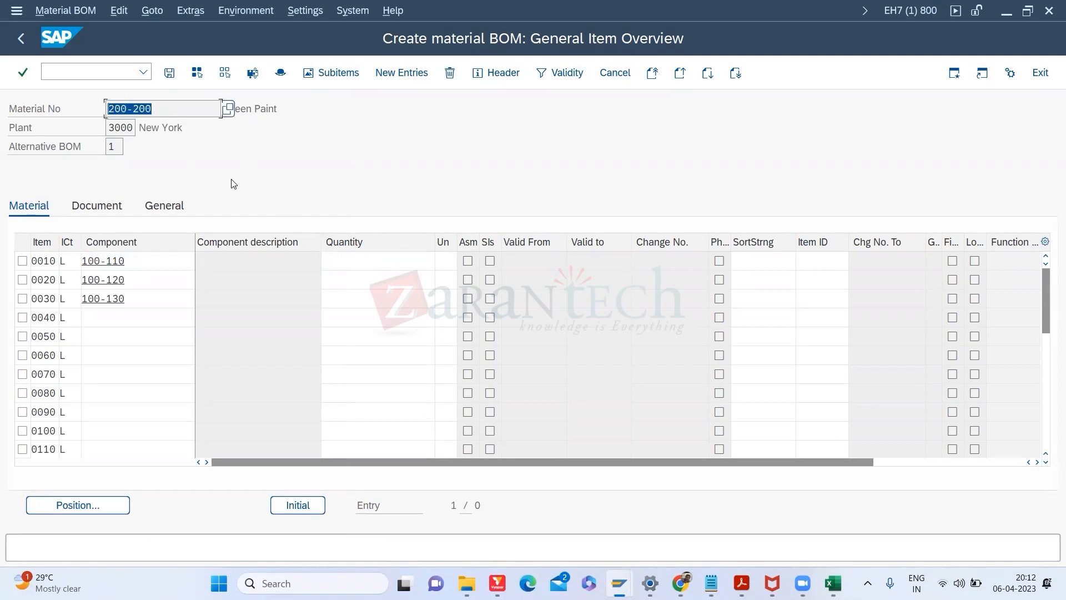
left_click(364, 254)
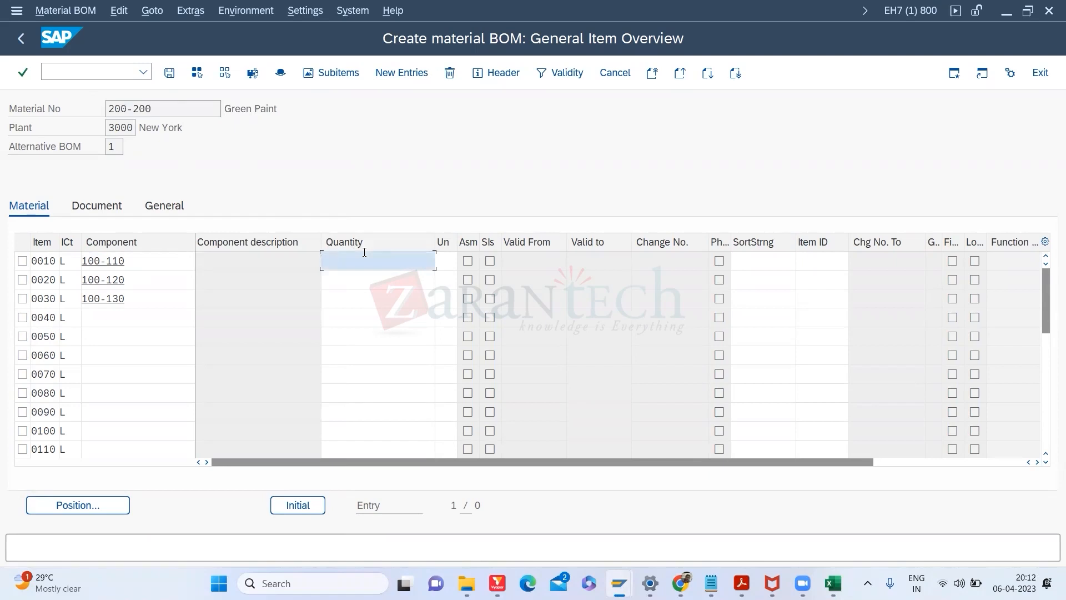
left_click_drag(179, 107, 64, 103)
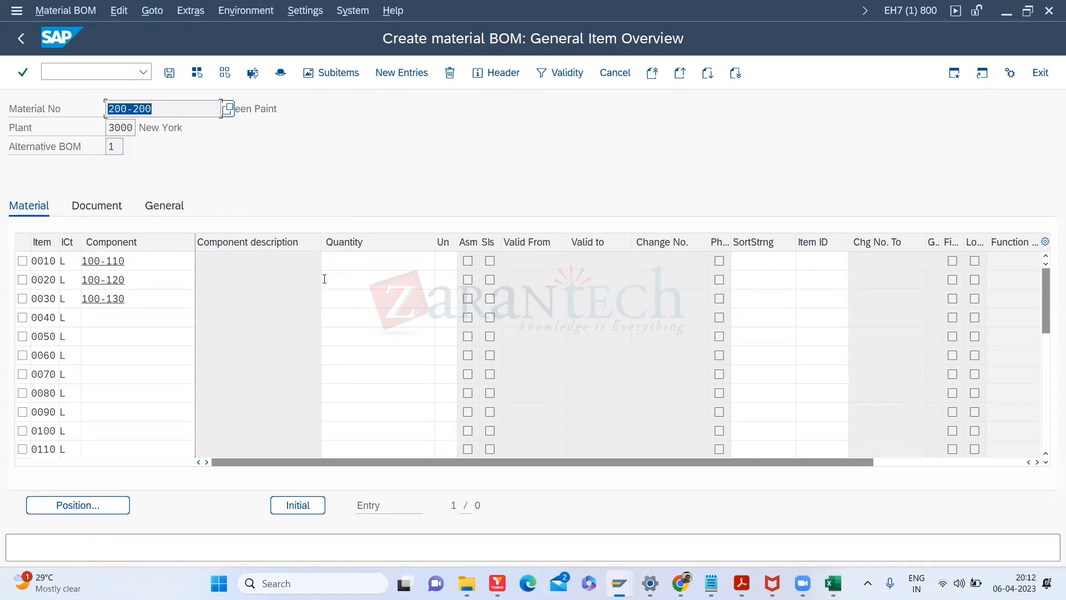
left_click(336, 267)
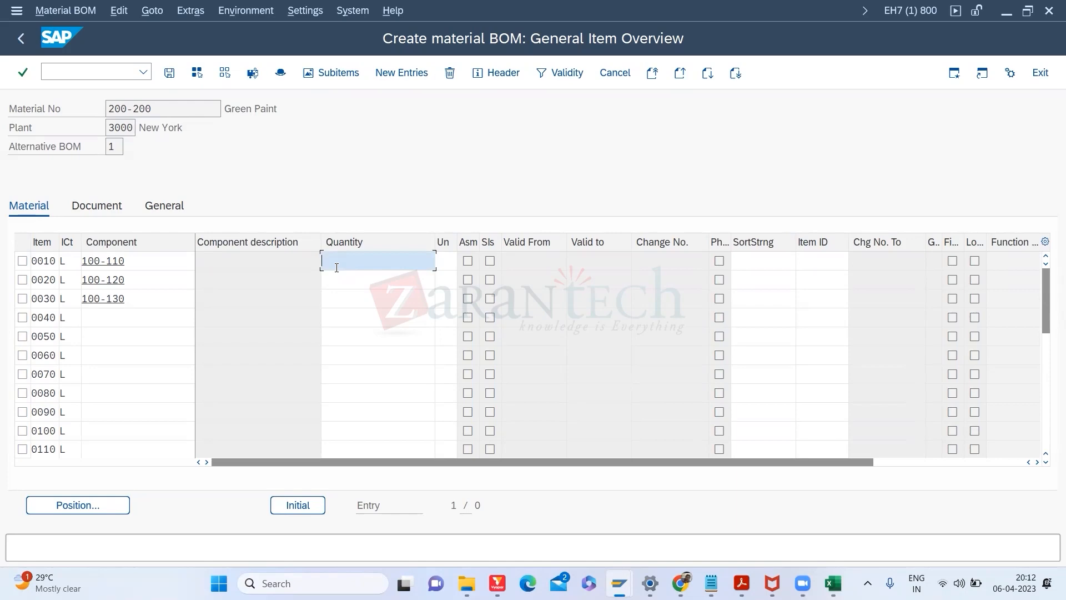
key("alt+Tab")
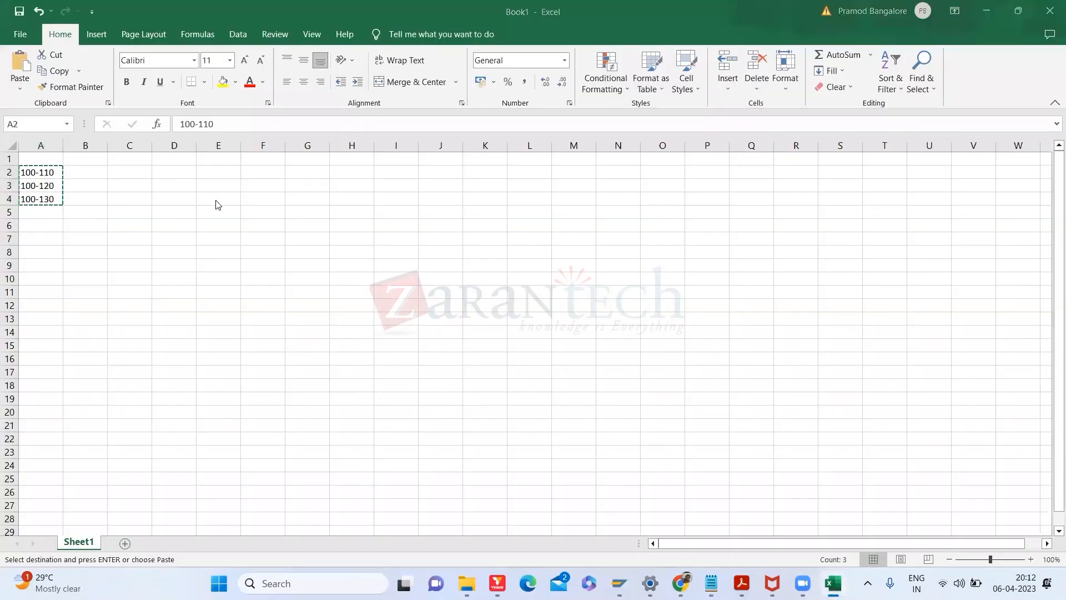
key("alt+Tab")
key("alt+Tab")
key("alt+Tab")
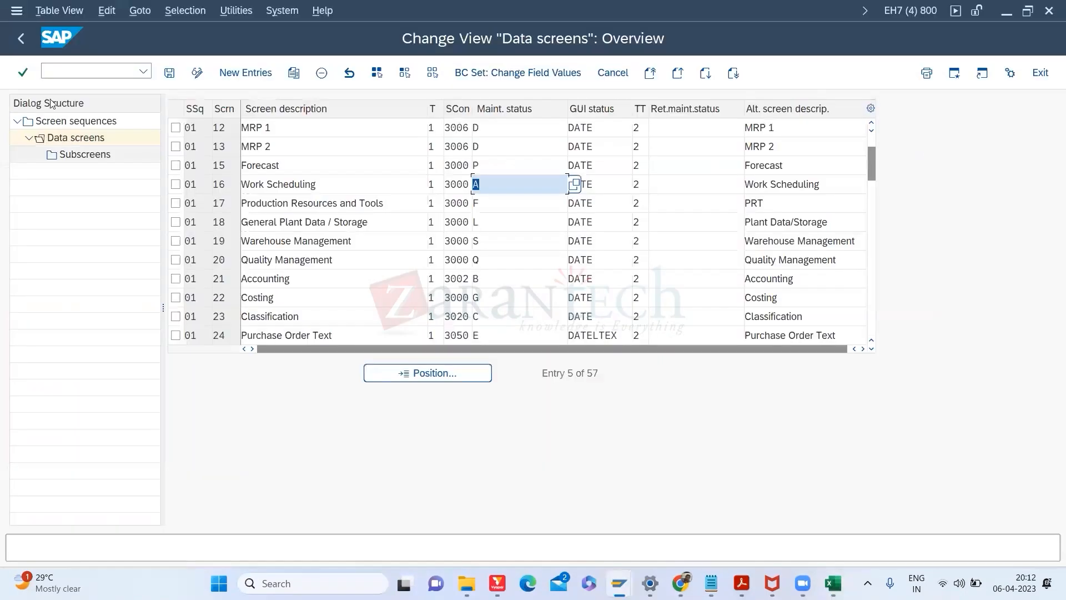
Step: Display the BOM of 100-100 in CS03 in a new session to check its component quantities
left_click(69, 77)
type("/")
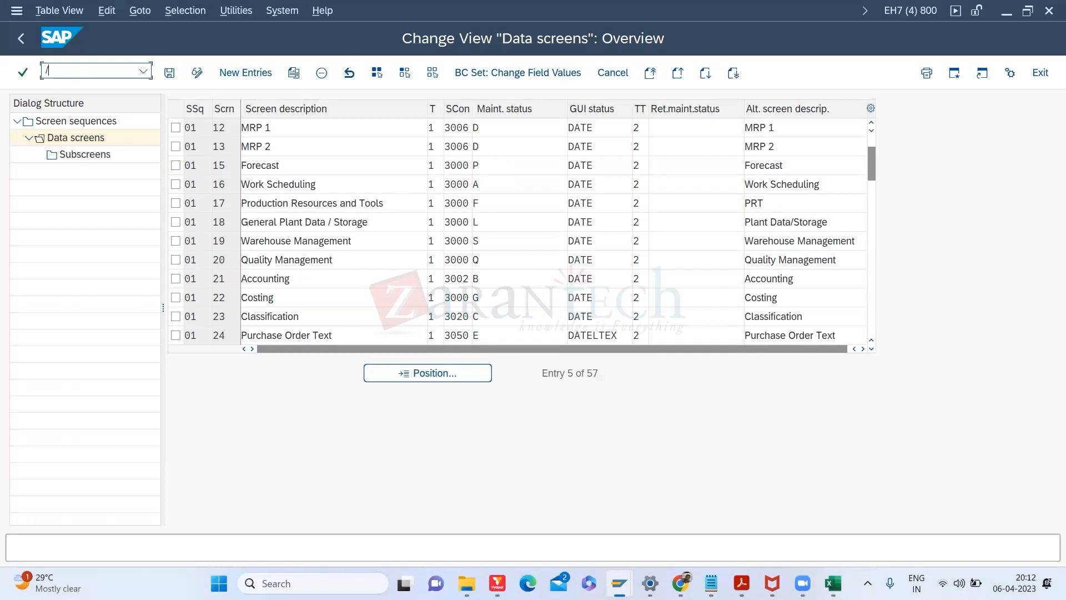
type("OMM0")
key("BackSpace")
key("BackSpace")
key("BackSpace")
type("CS03")
key("Return")
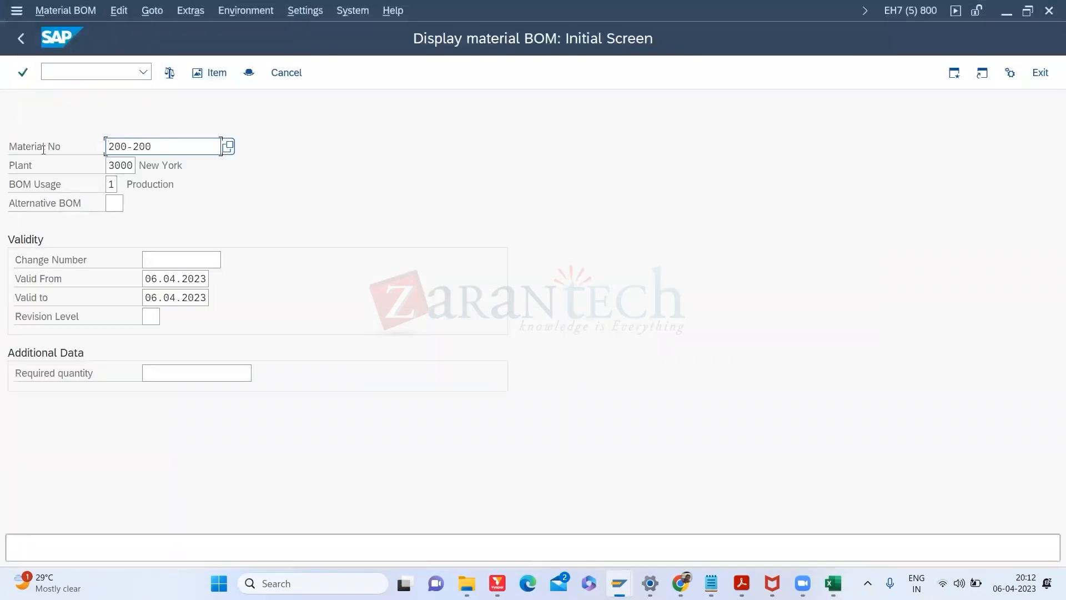
type("100-100")
key("Return")
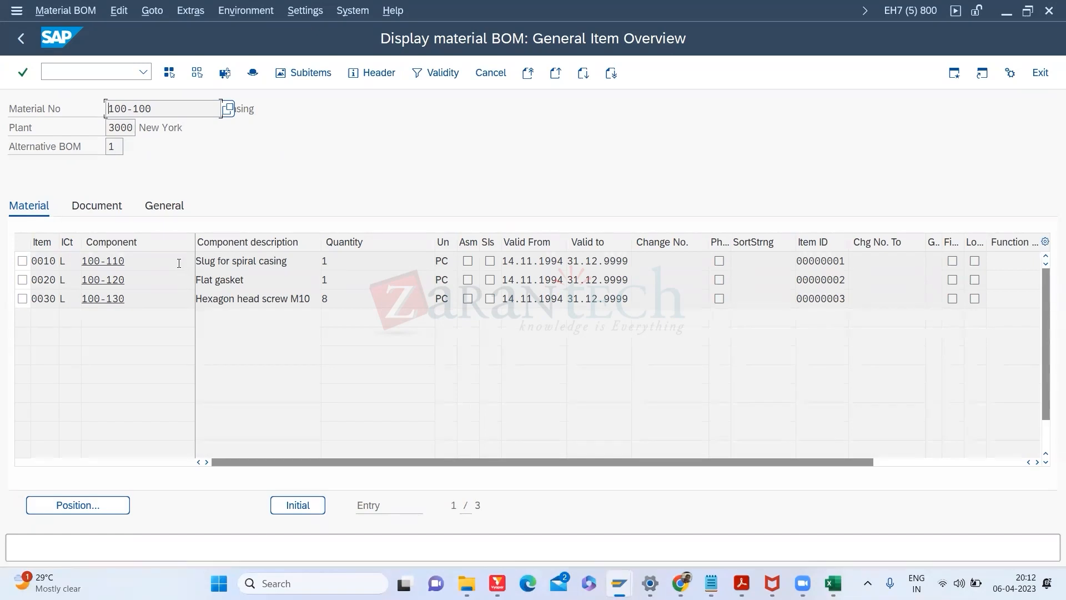
left_click(336, 275)
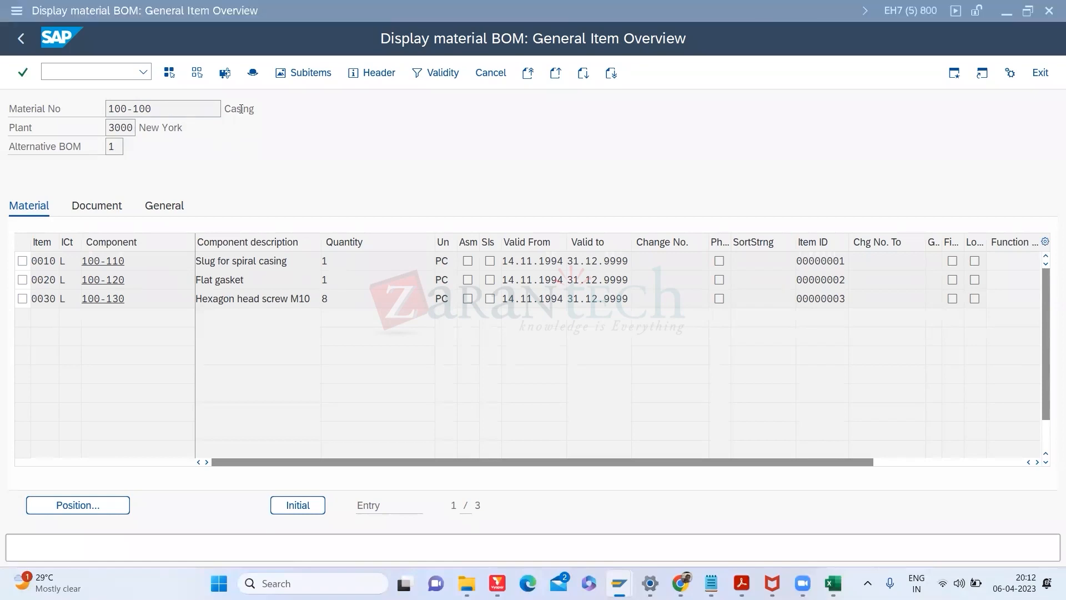
Step: Cycle through the open SAP sessions and settle on the Data screens session
key("alt+Tab")
key("alt+Tab")
key("alt+Tab")
key("alt+Tab")
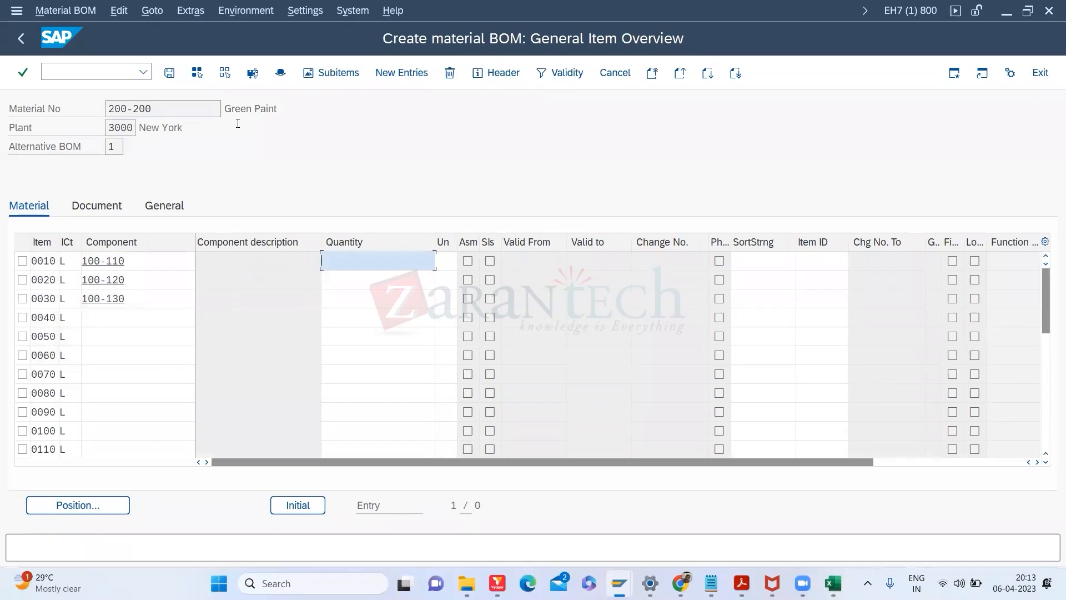
key("alt+Tab")
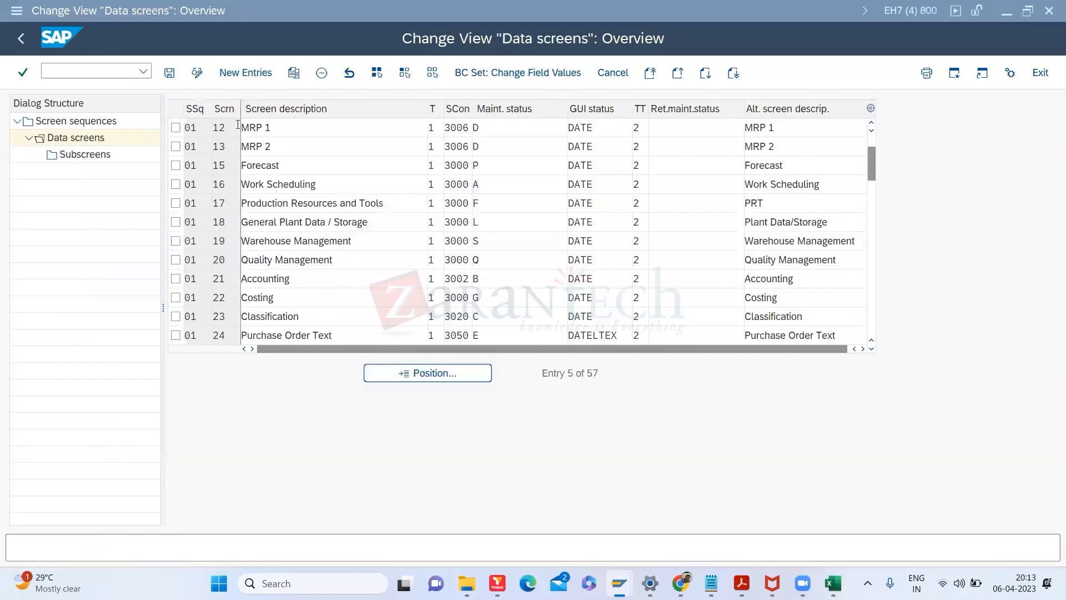
key("alt+Tab")
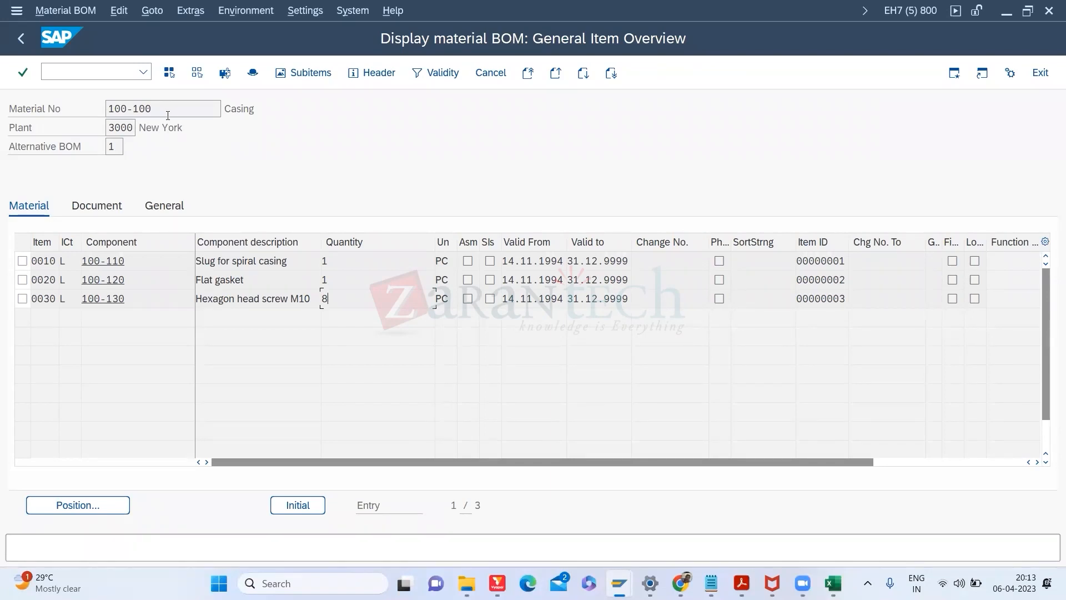
key("alt+Tab")
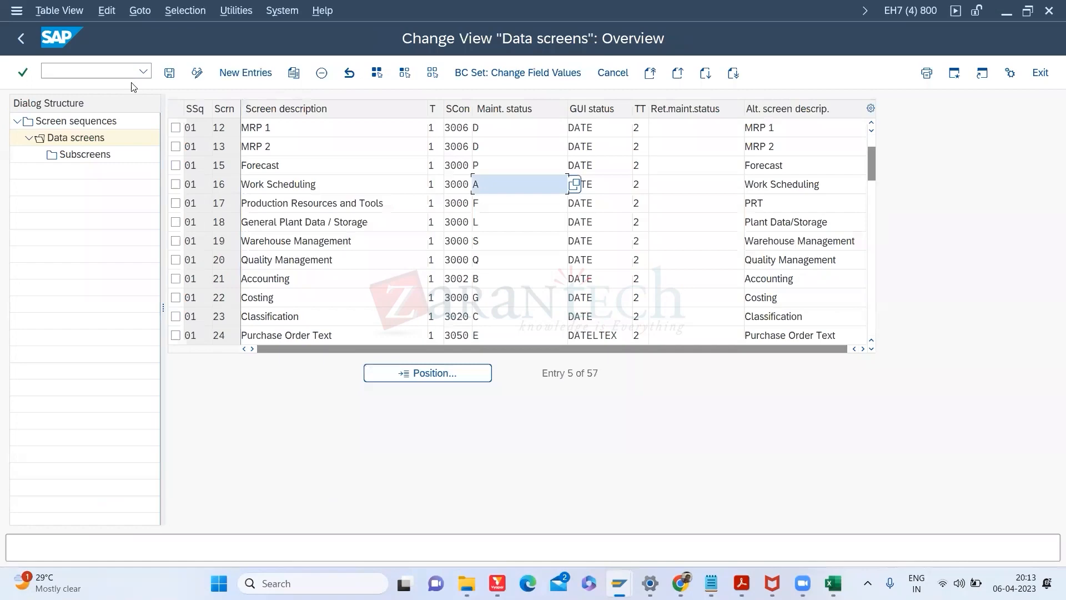
key("alt+Tab")
key("Tab")
key("alt")
key("alt+Tab")
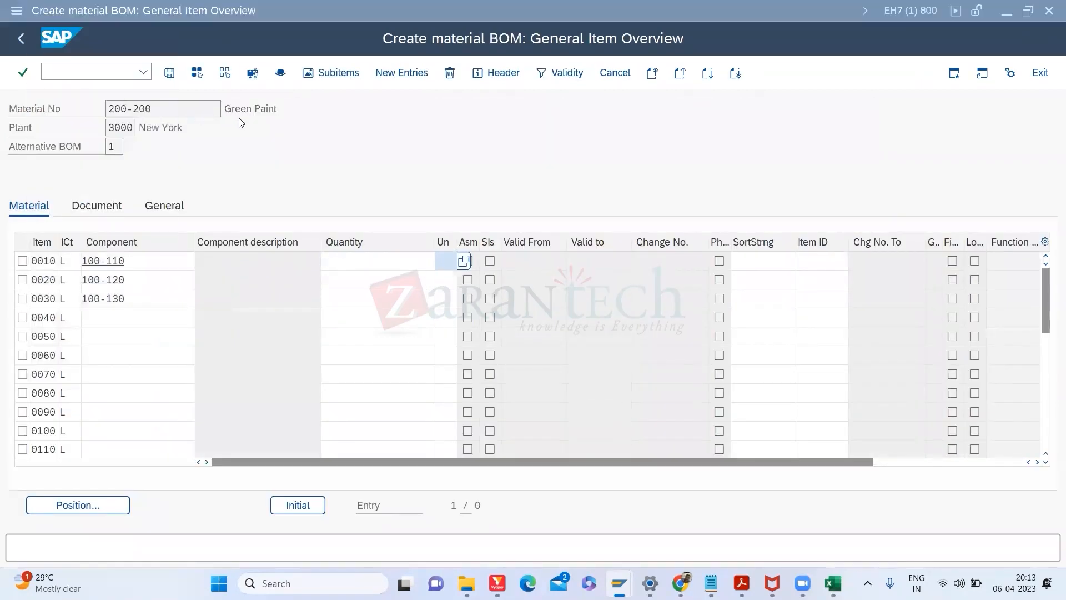
key("alt+Tab")
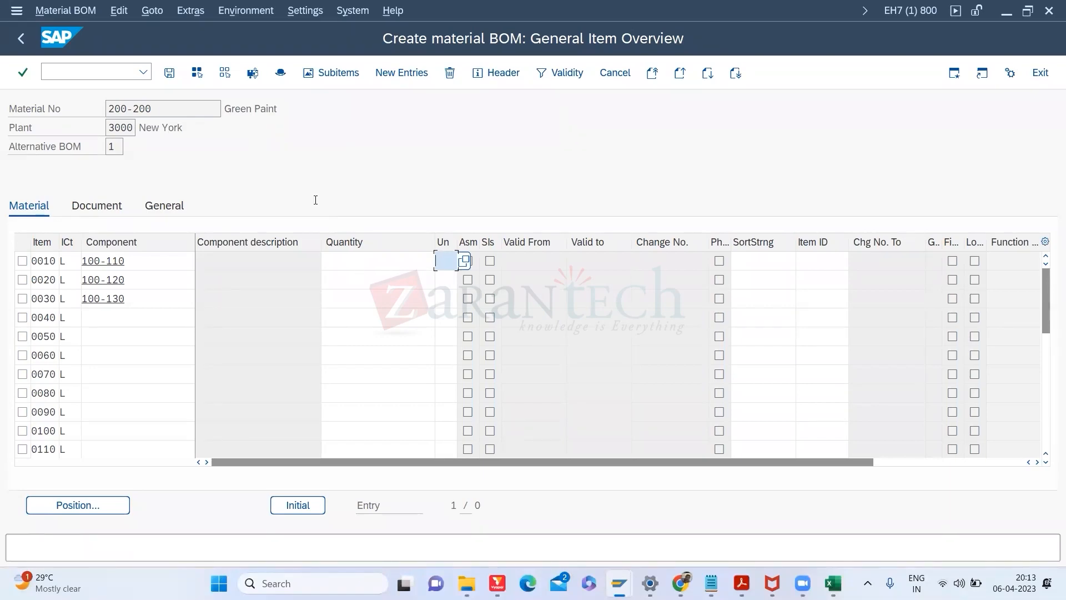
key("alt+Tab")
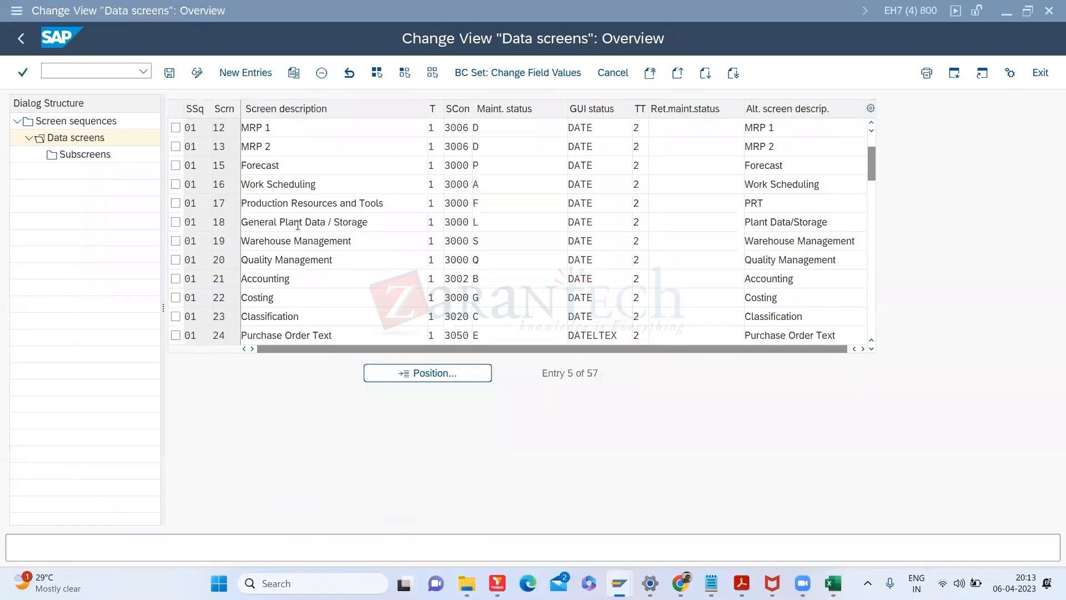
key("alt+Tab")
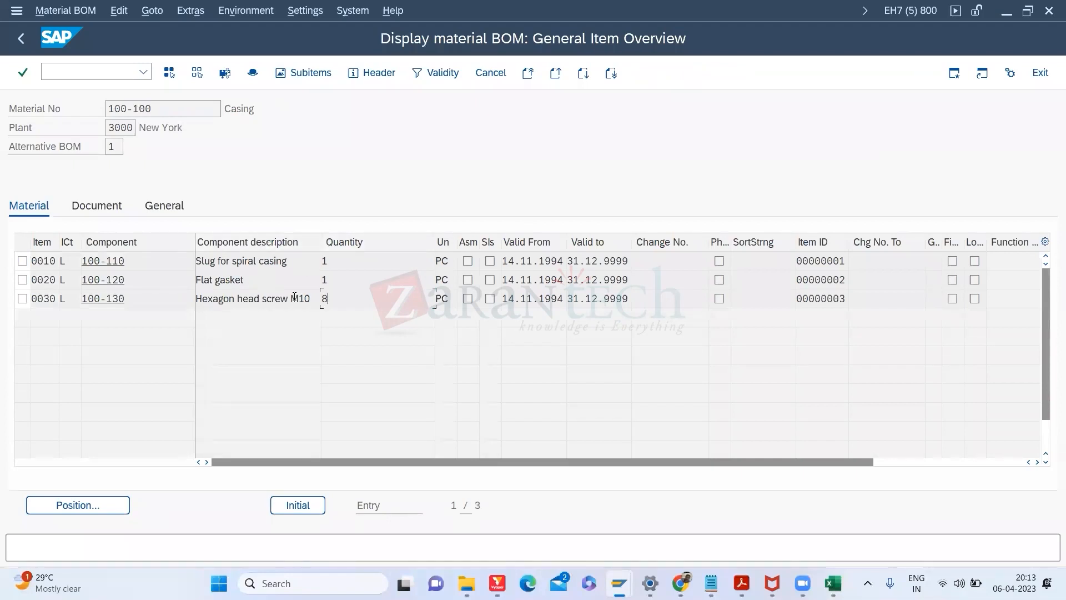
key("alt+Tab")
Step: Open material 200-200 in the change material transaction (MM02)
left_click(106, 68)
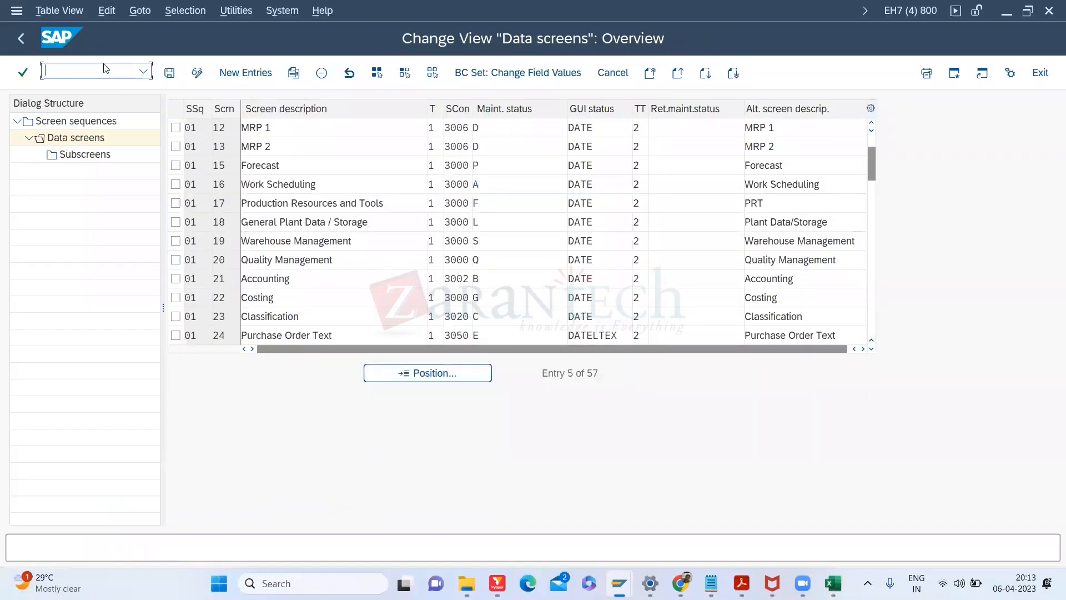
type("/NMM0")
key("Return")
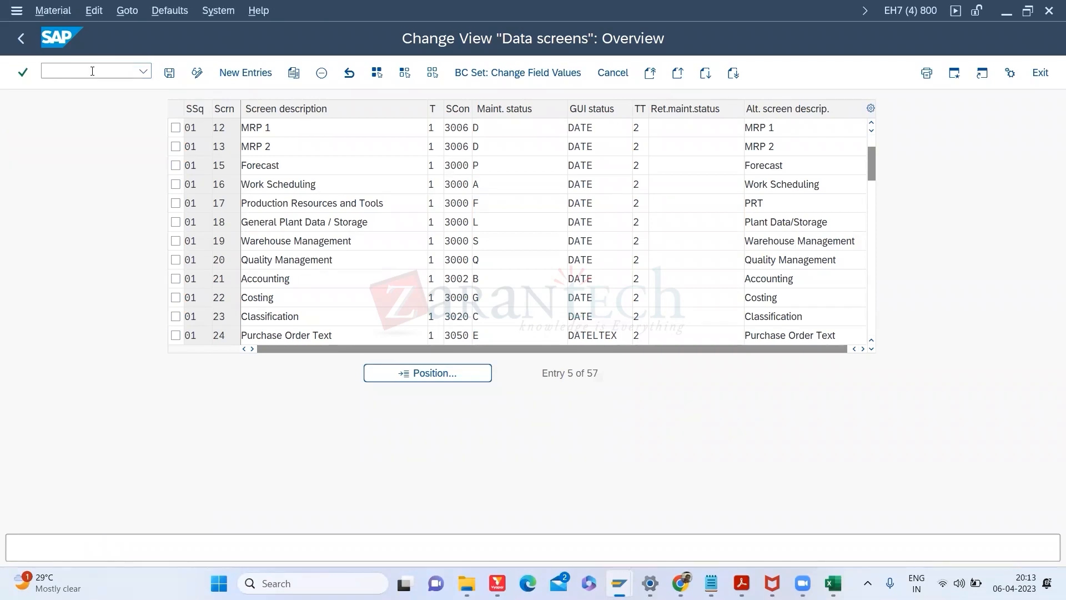
key("Delete")
key("Delete")
key("Delete")
key("Delete")
key("Delete")
key("Delete")
key("Delete")
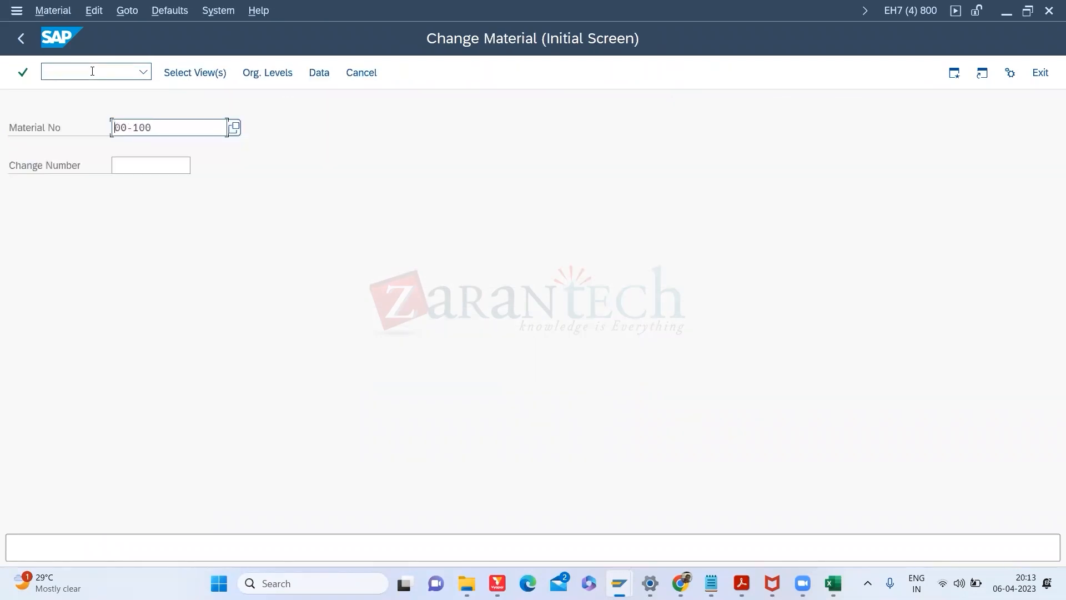
type("200")
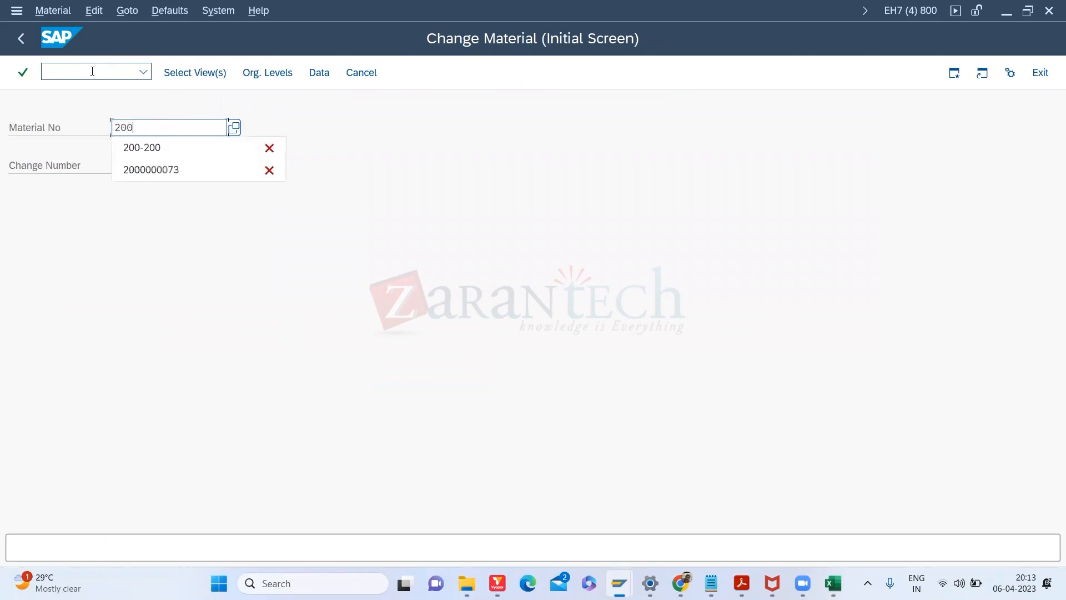
type("-200")
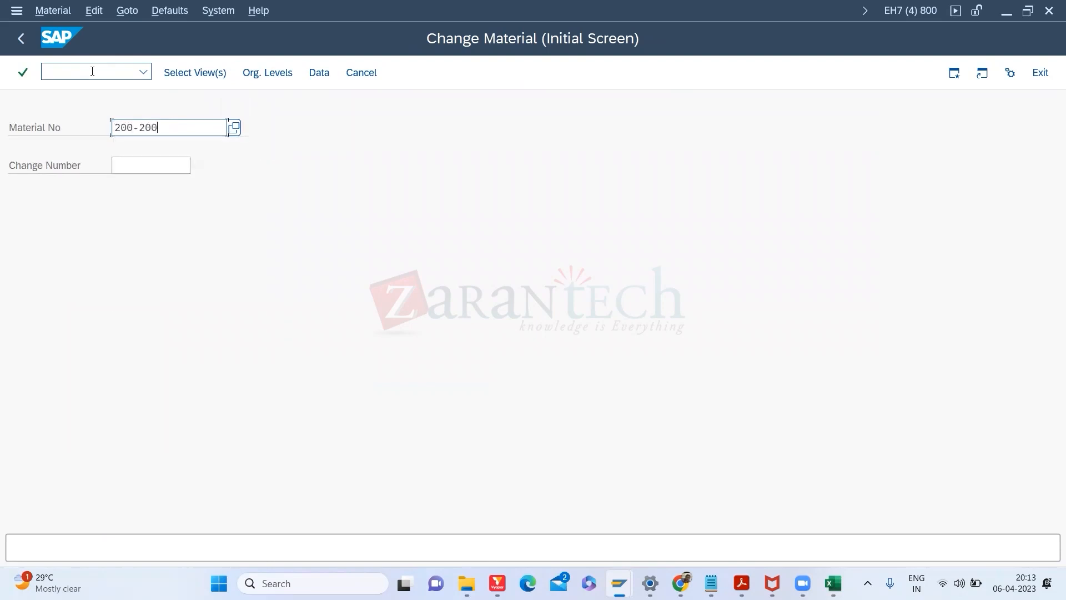
key("Return")
Step: Return to the 200-200 BOM creation session and exit to the start menu with /n
key("alt+Tab")
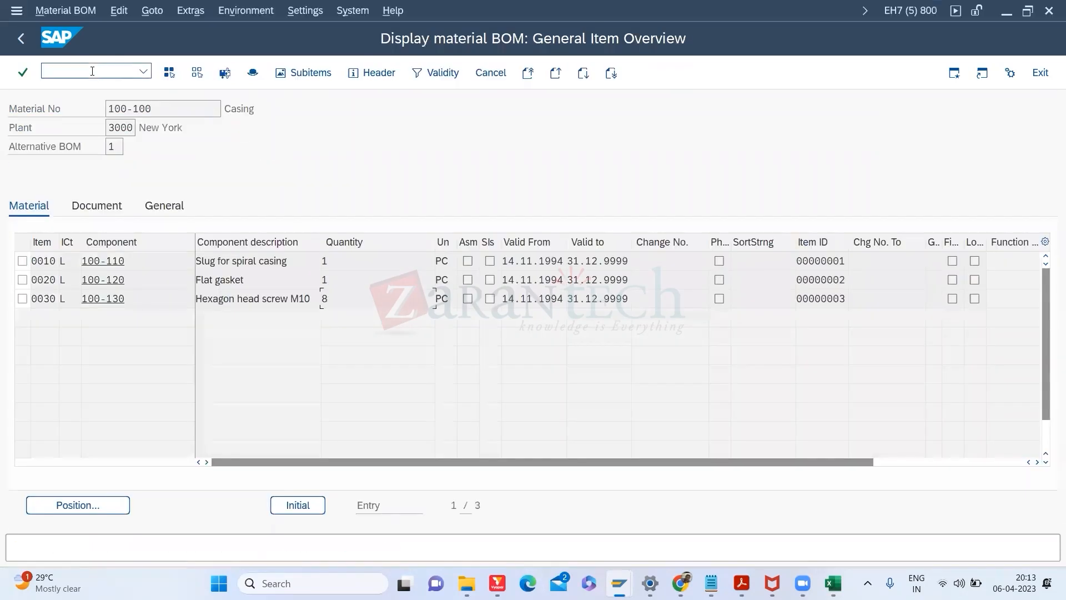
key("alt+Tab")
key("alt+Tab")
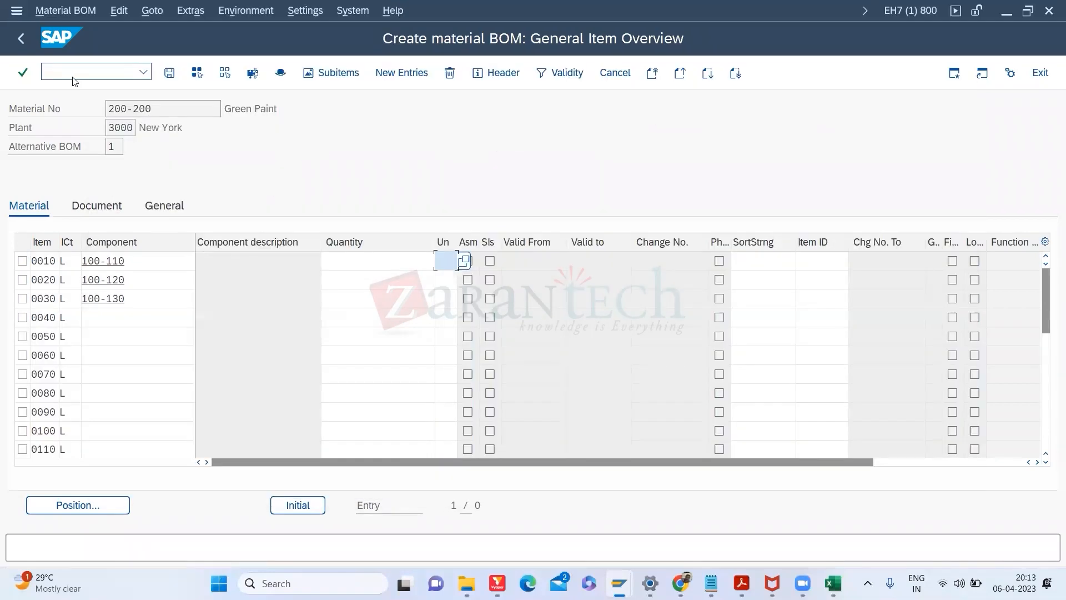
left_click(67, 73)
type("/n")
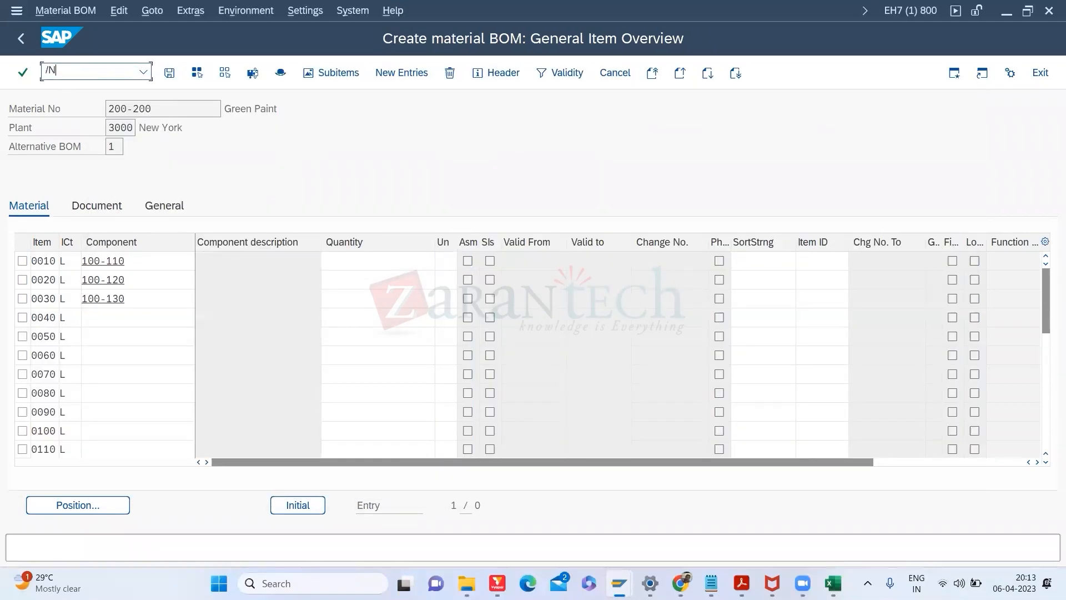
key("Return")
Step: Display material 200-200's Basic Data 1 view in MM03
type("/NMM03")
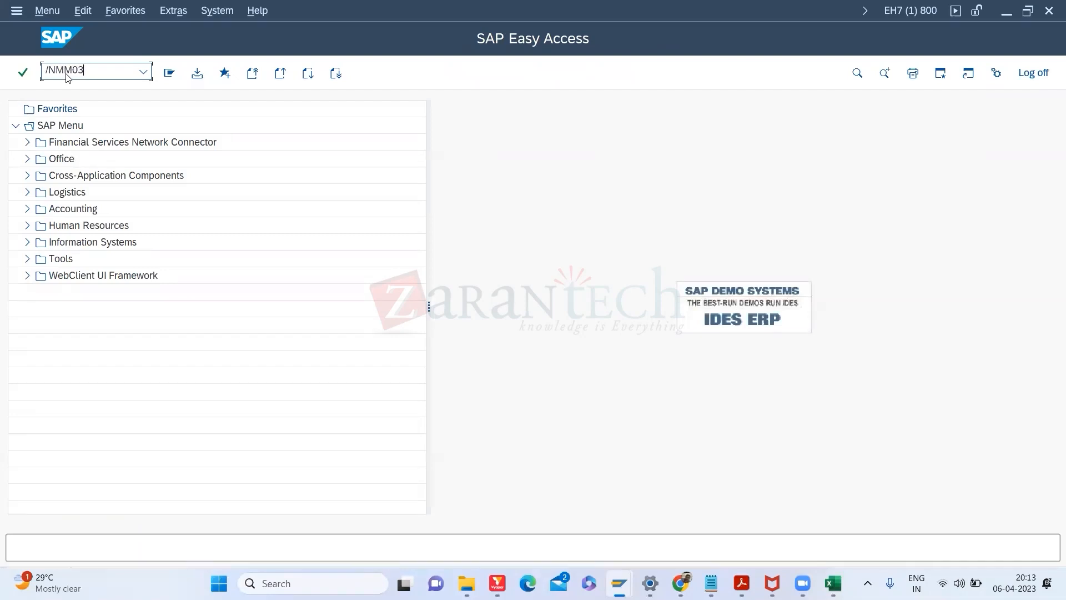
key("Return")
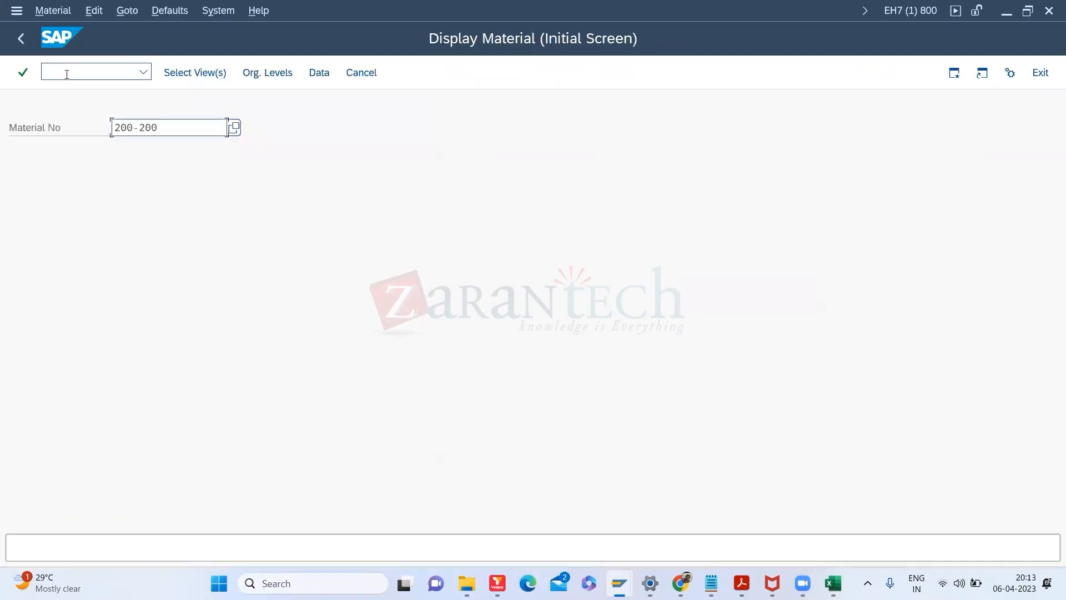
key("Return")
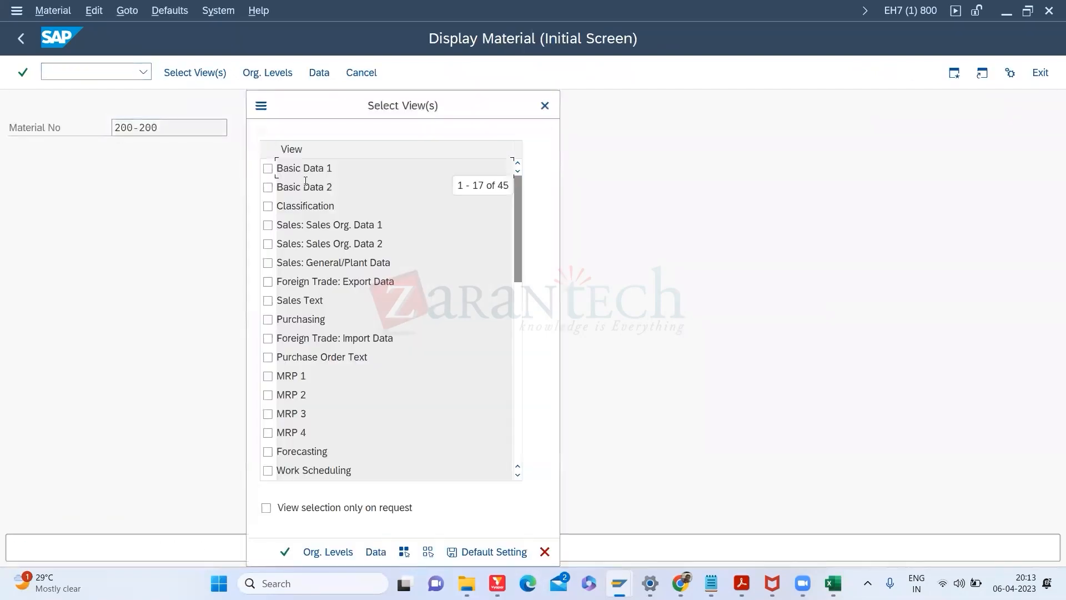
left_click(269, 170)
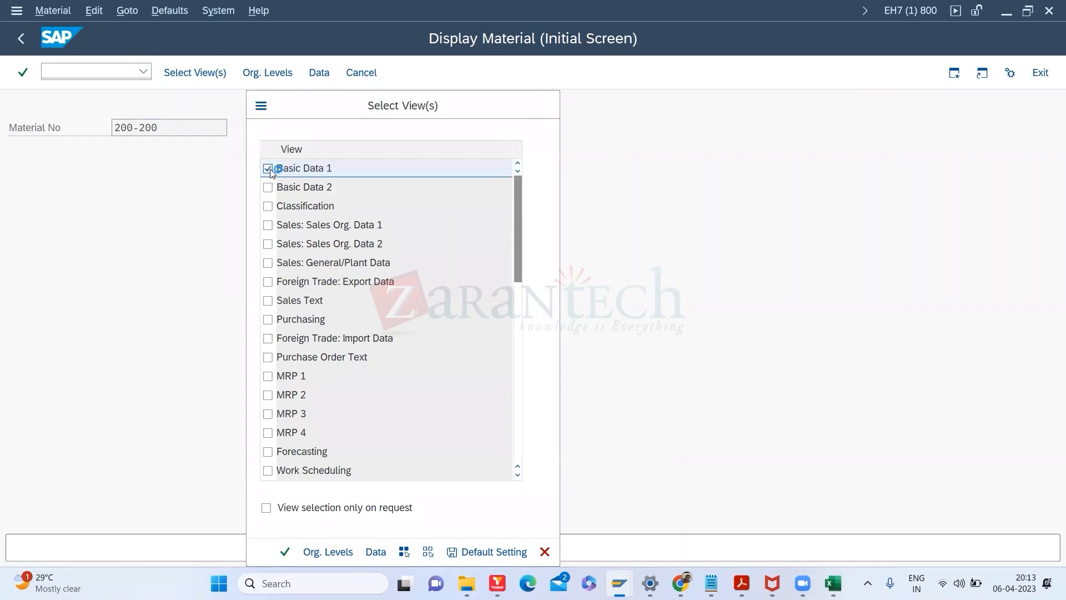
key("Return")
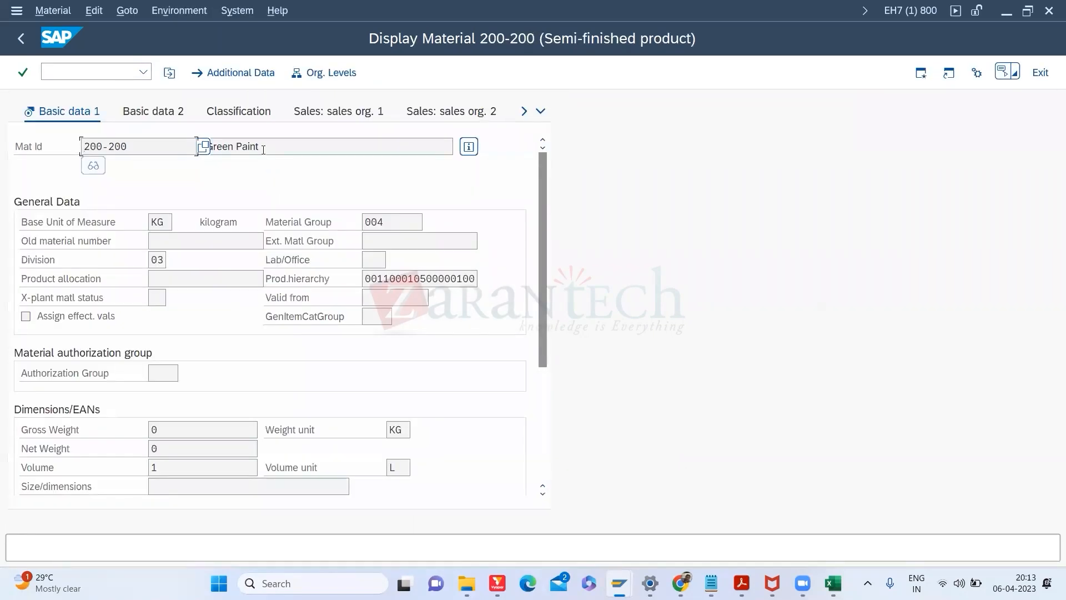
Step: Display material 100-100 (Casing) with its Basic Data 1 view
left_click(61, 72)
type("/NMM03")
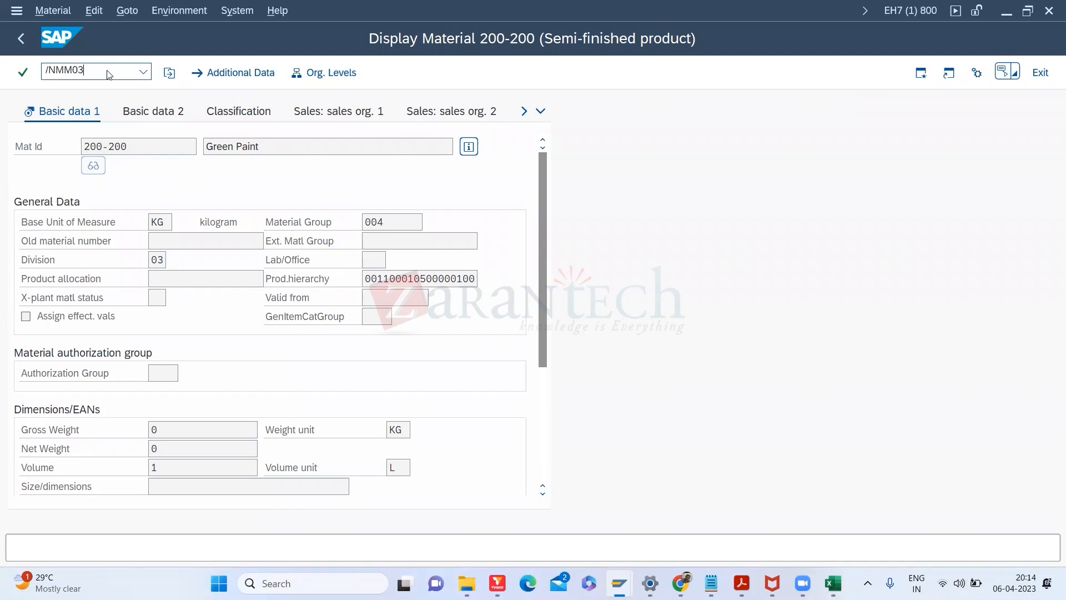
key("Return")
key("Delete")
key("Delete")
key("Delete")
key("Delete")
key("Delete")
key("Delete")
key("Delete")
type("100-100")
key("Return")
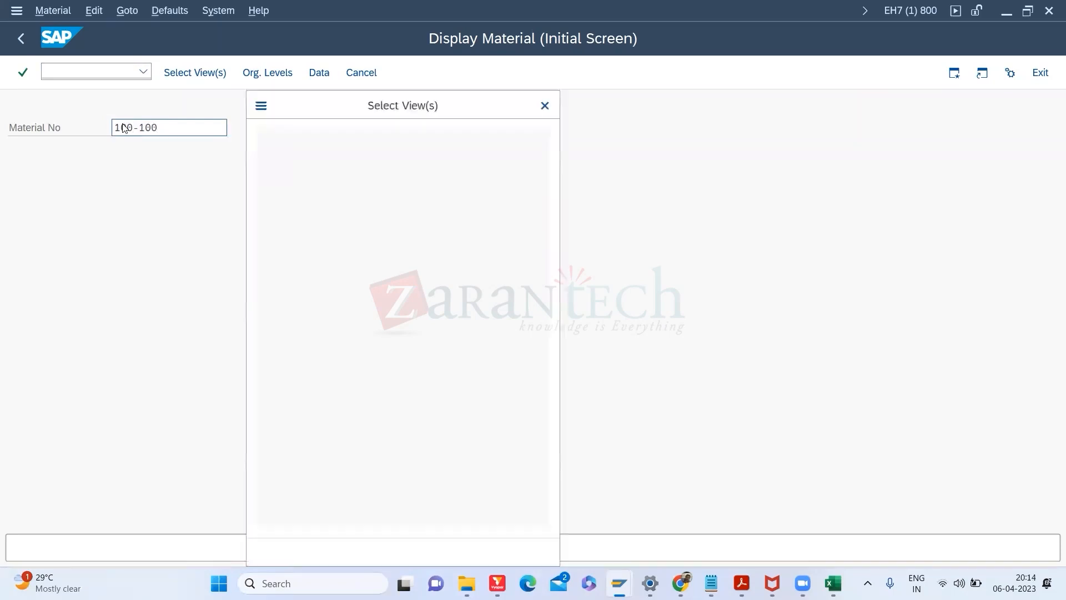
left_click(268, 169)
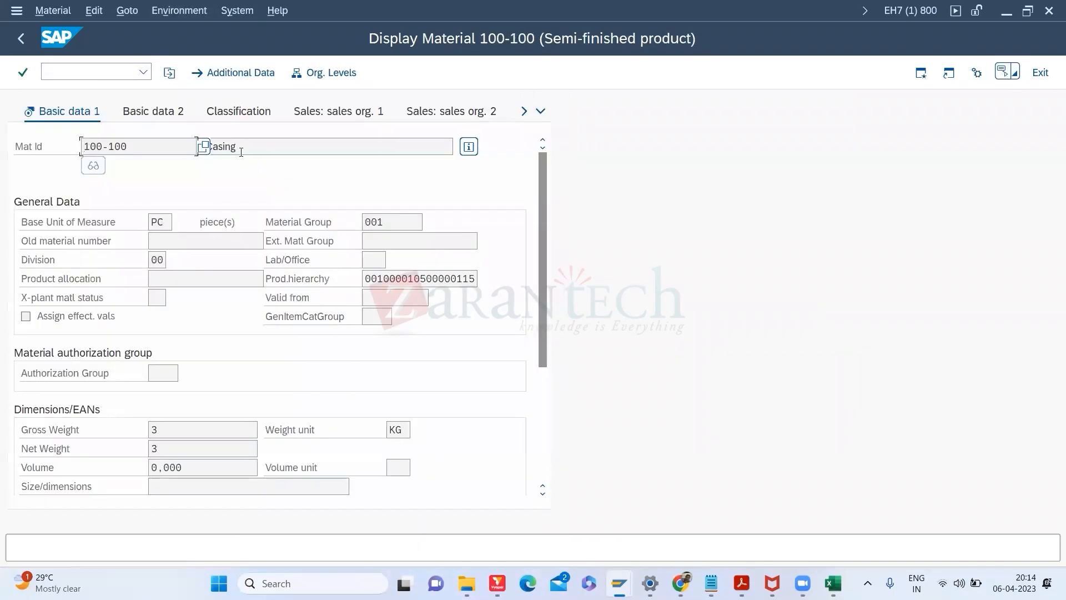
key("Tab")
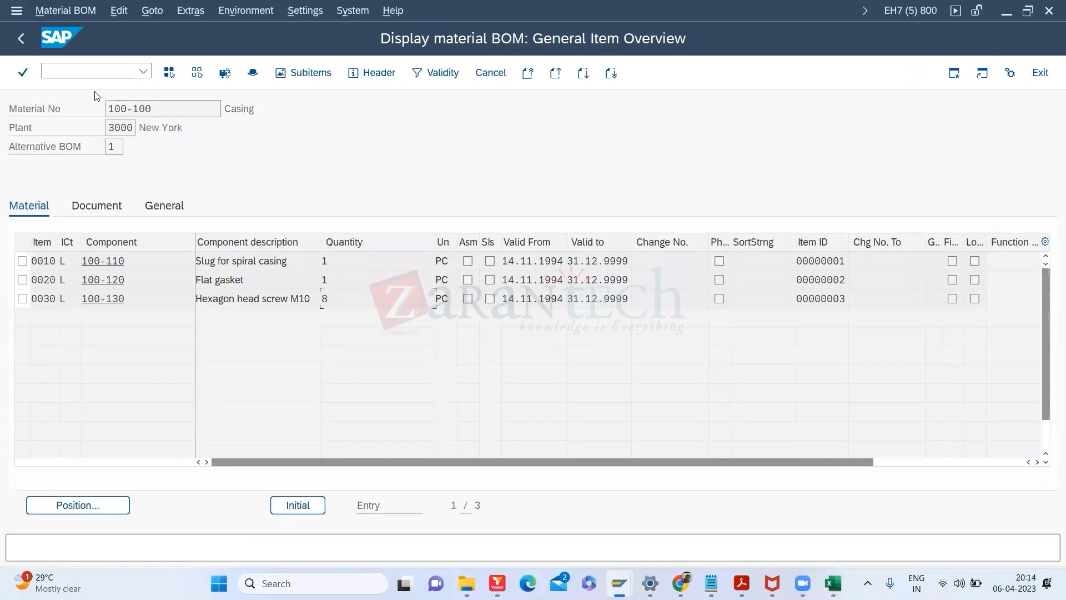
Step: Start a new material in MM01 and go to the Copy from material field
left_click(86, 74)
type("/nmm01")
key("Return")
left_click(173, 267)
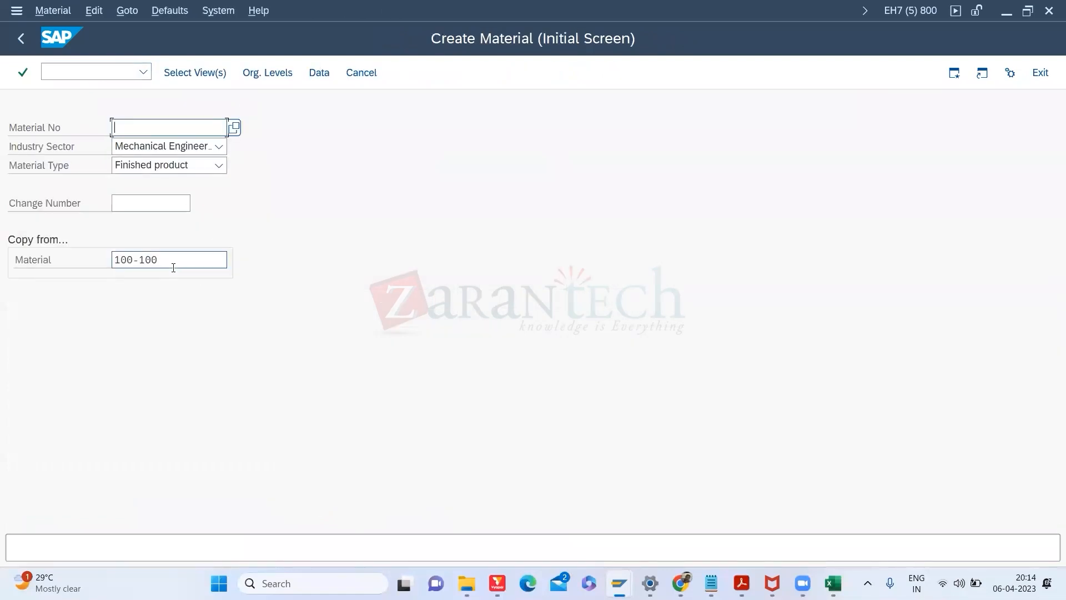
left_click(173, 267)
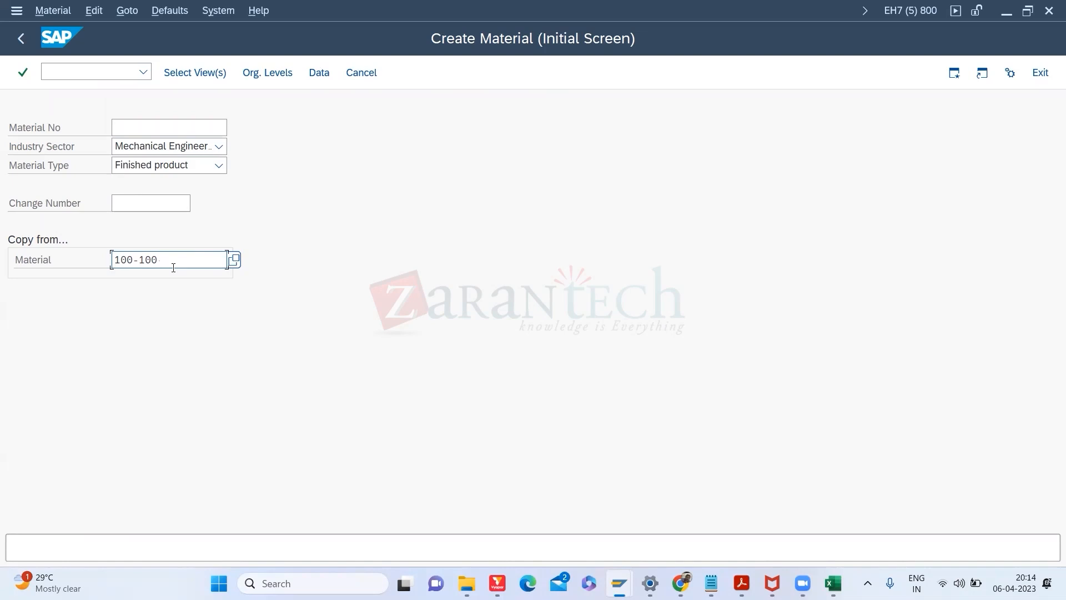
left_click_drag(173, 267, 58, 251)
key("BackSpace")
key("Return")
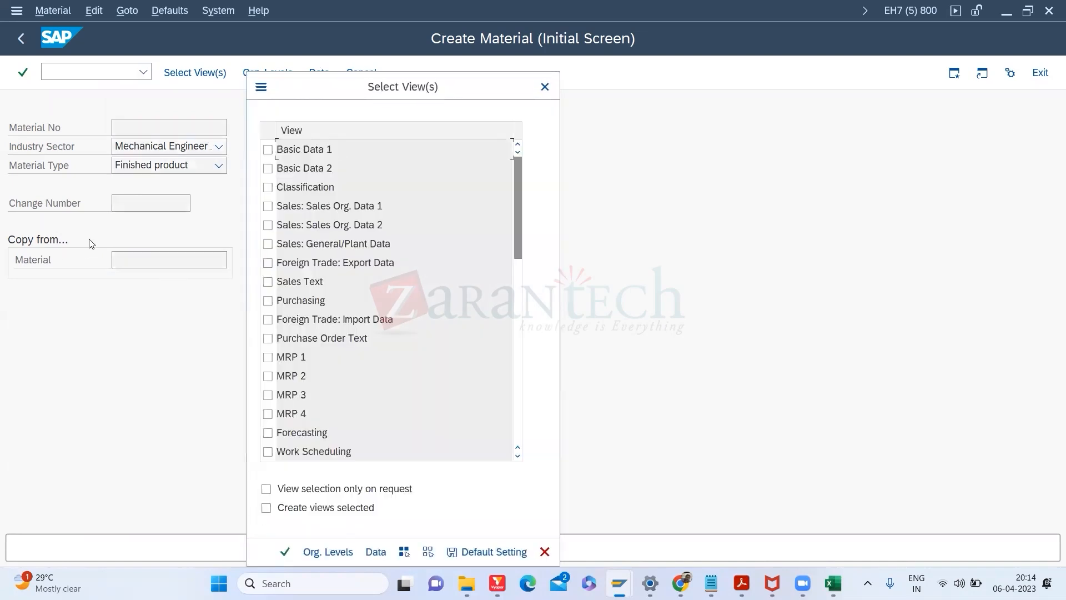
left_click(545, 86)
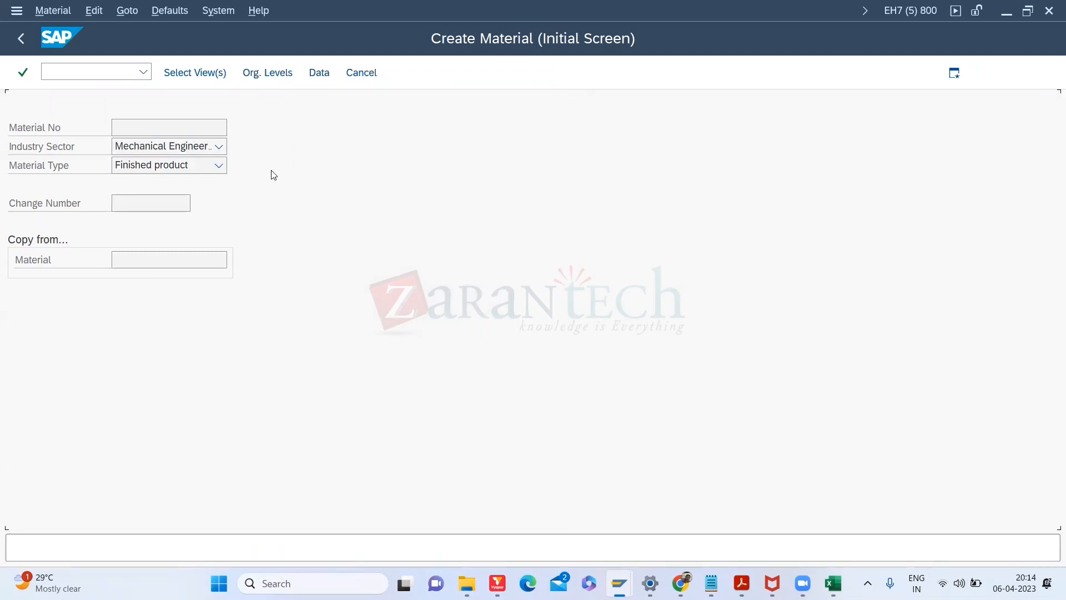
left_click(129, 265)
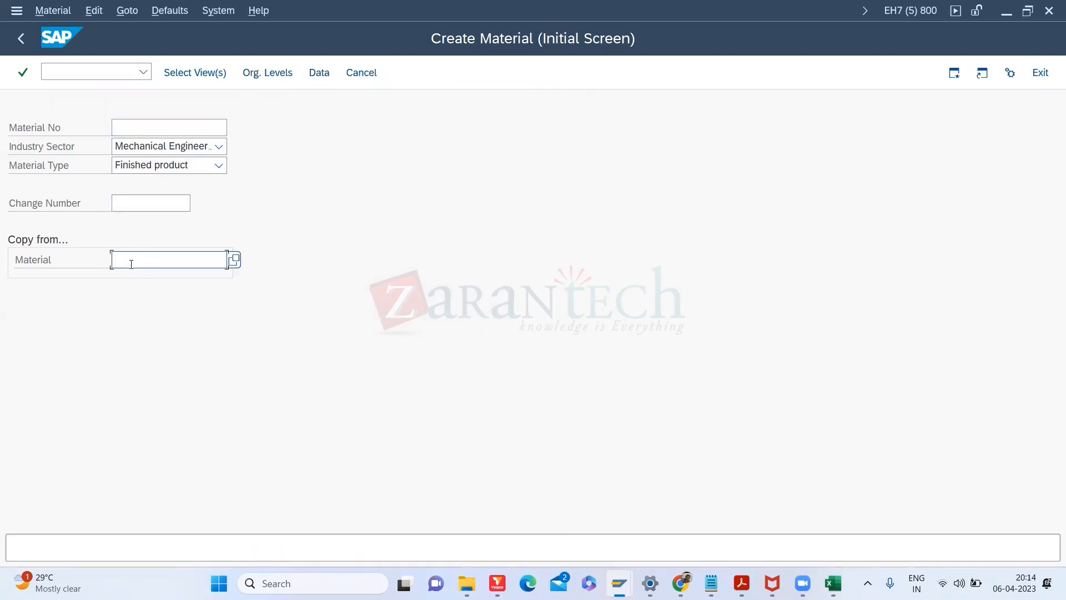
left_click(140, 278)
left_click(151, 129)
key("Return")
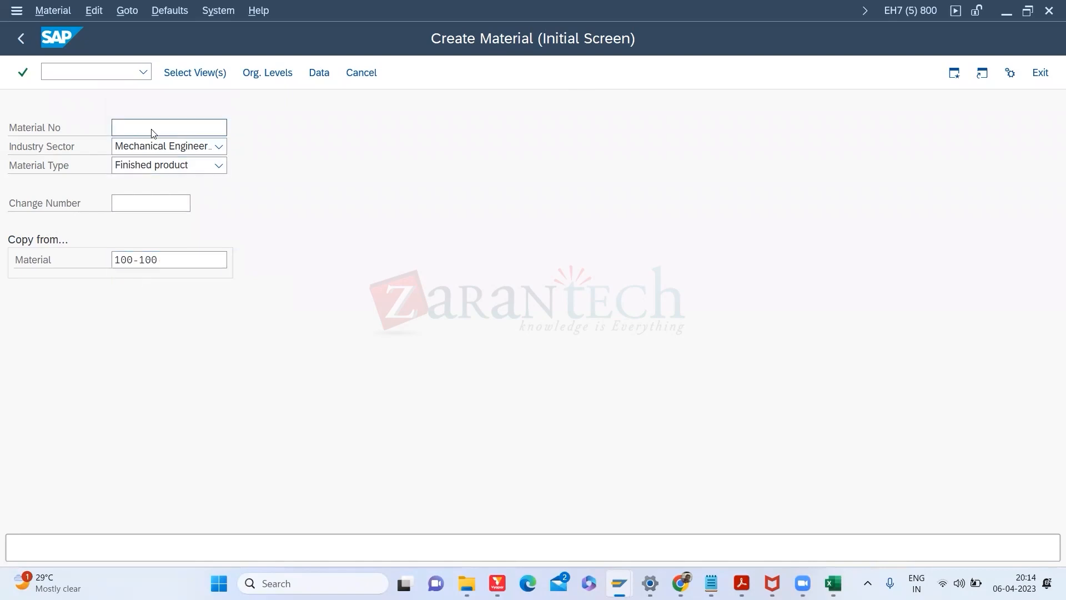
left_click(267, 149)
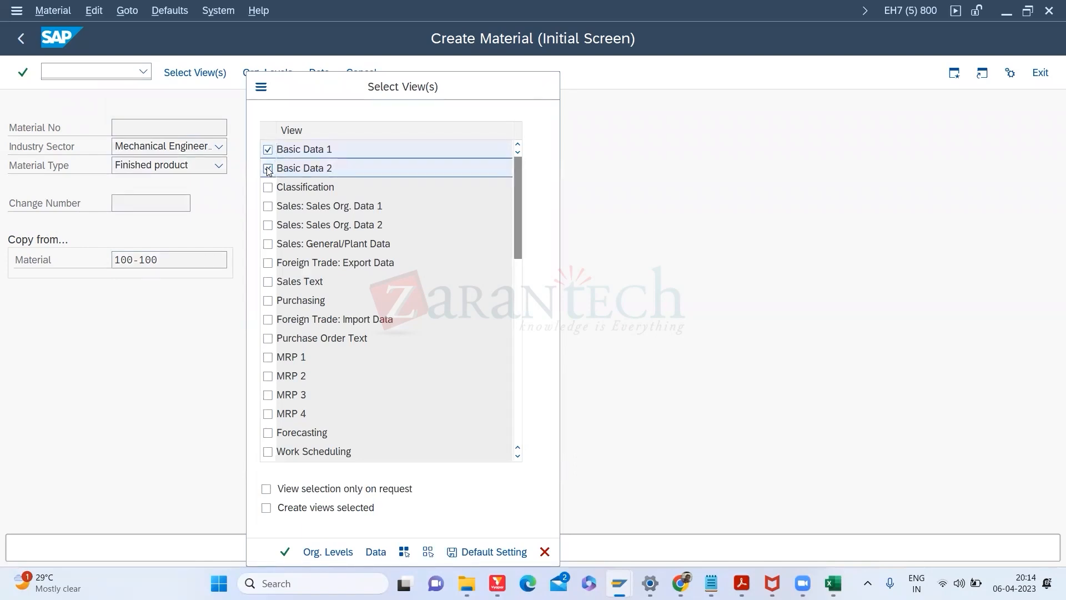
key("Return")
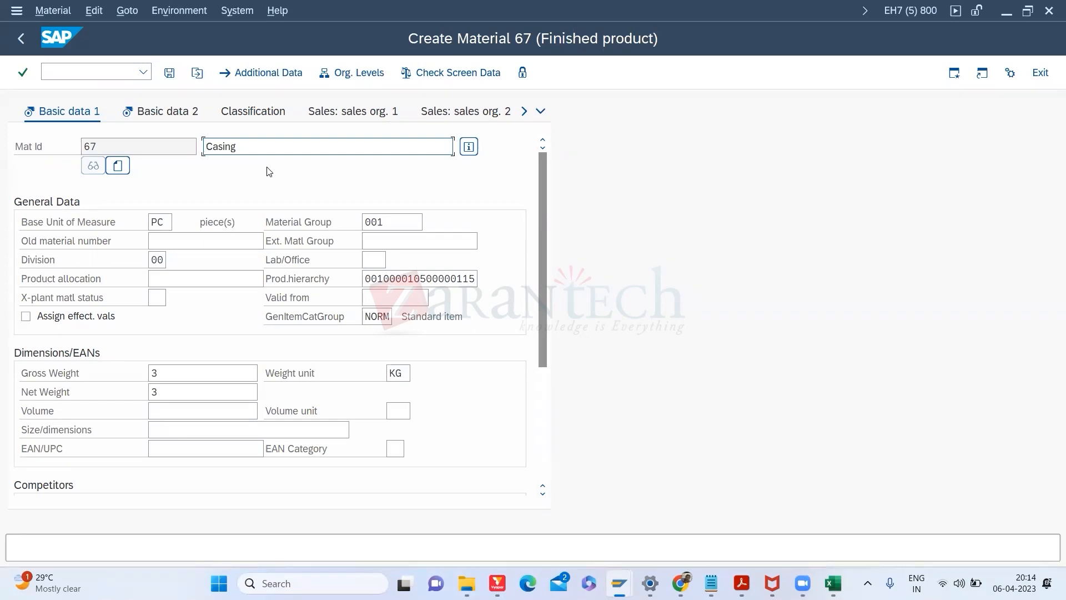
left_click(21, 38)
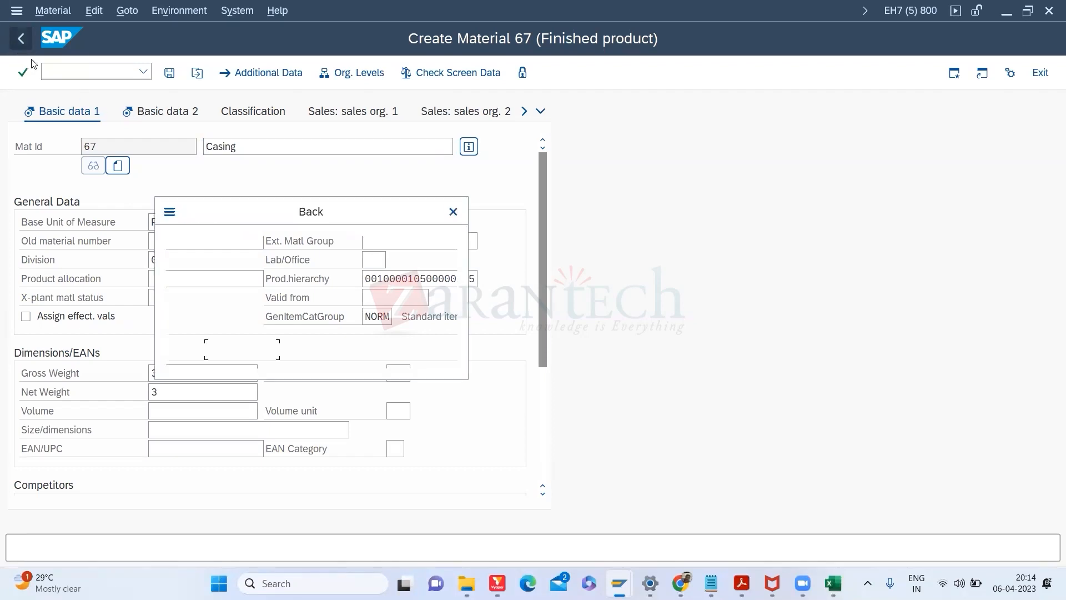
left_click(322, 354)
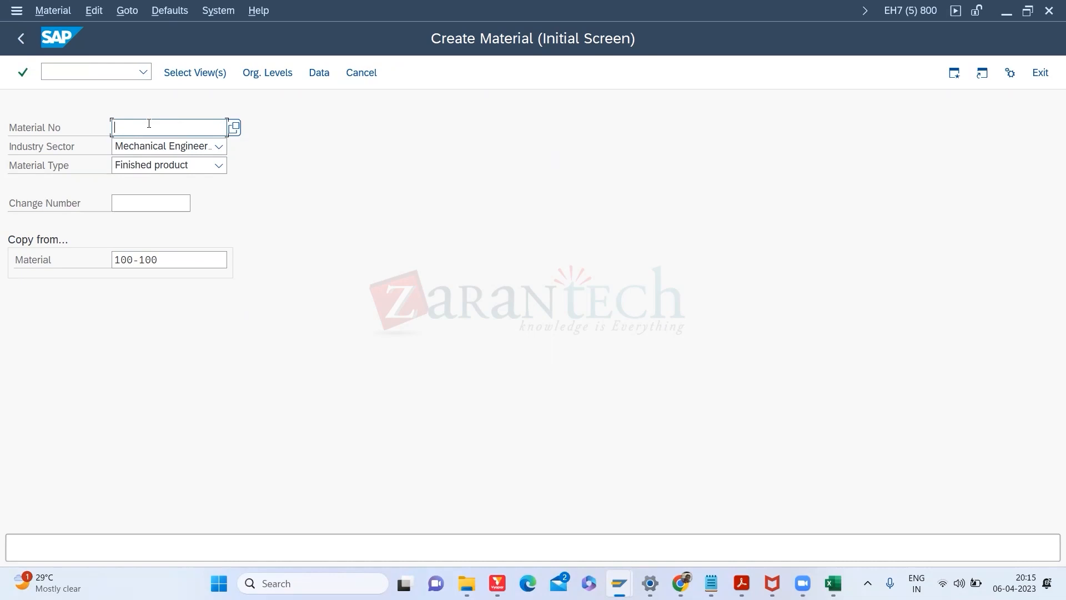
Step: Select the Basic Data 1/2 and MRP 1–4 views for the new material
key("Return")
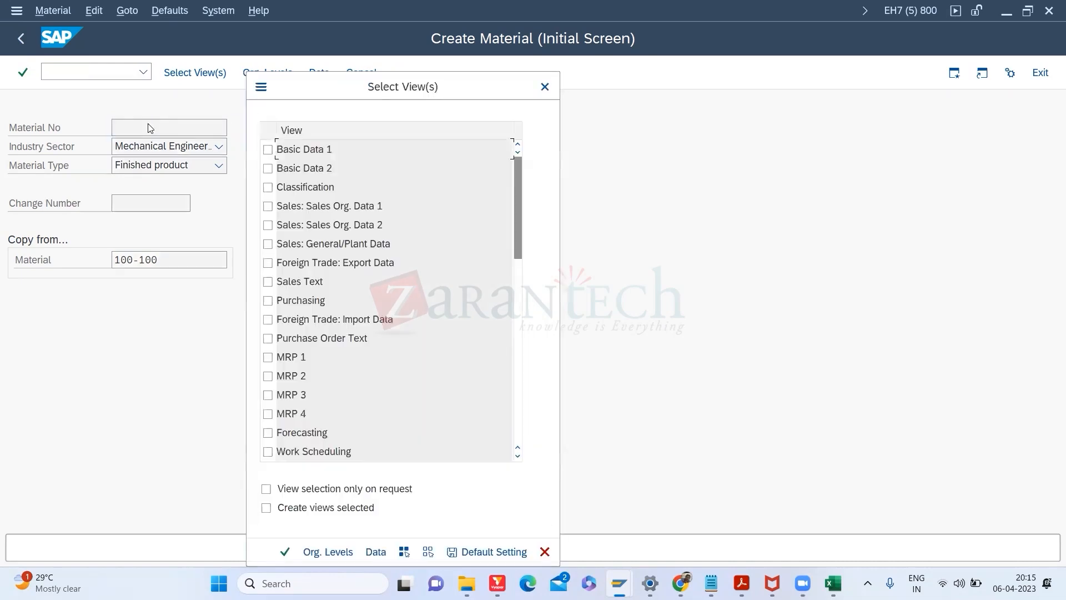
left_click(267, 150)
left_click(268, 169)
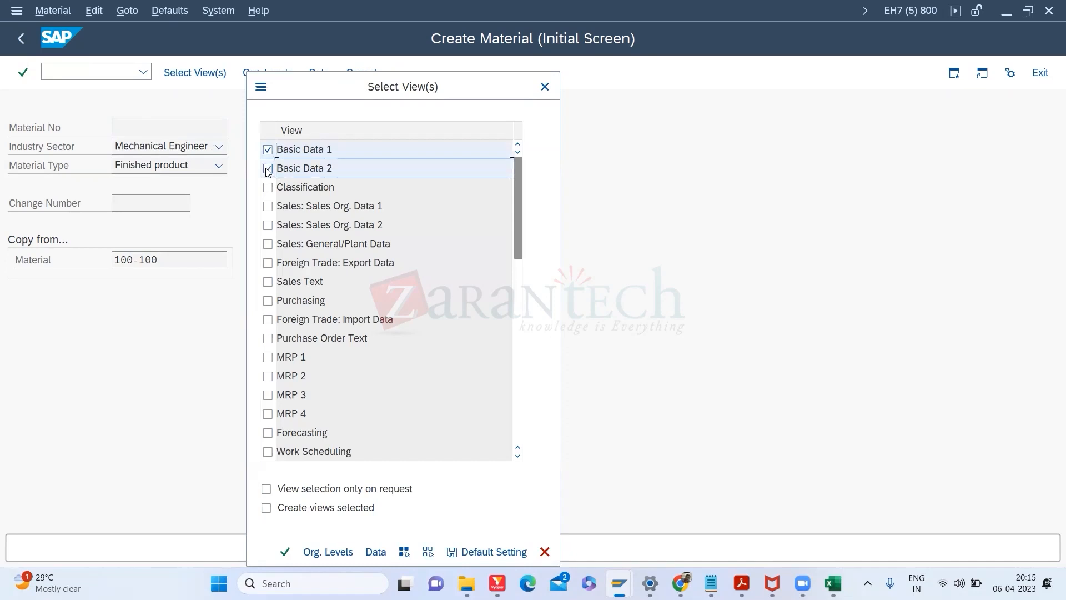
left_click(267, 358)
left_click(268, 376)
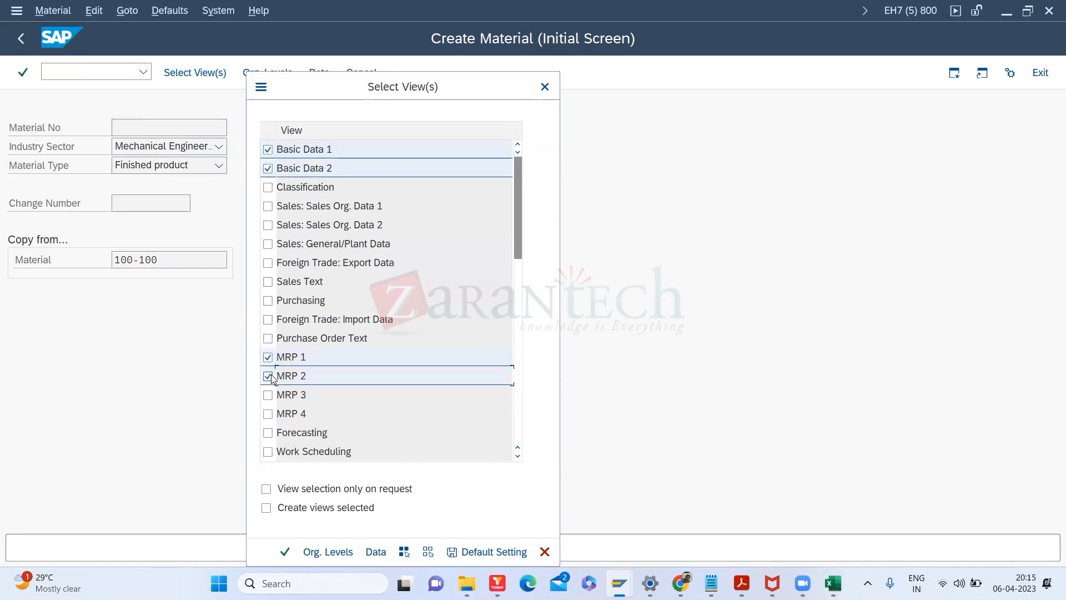
left_click(268, 394)
left_click(268, 413)
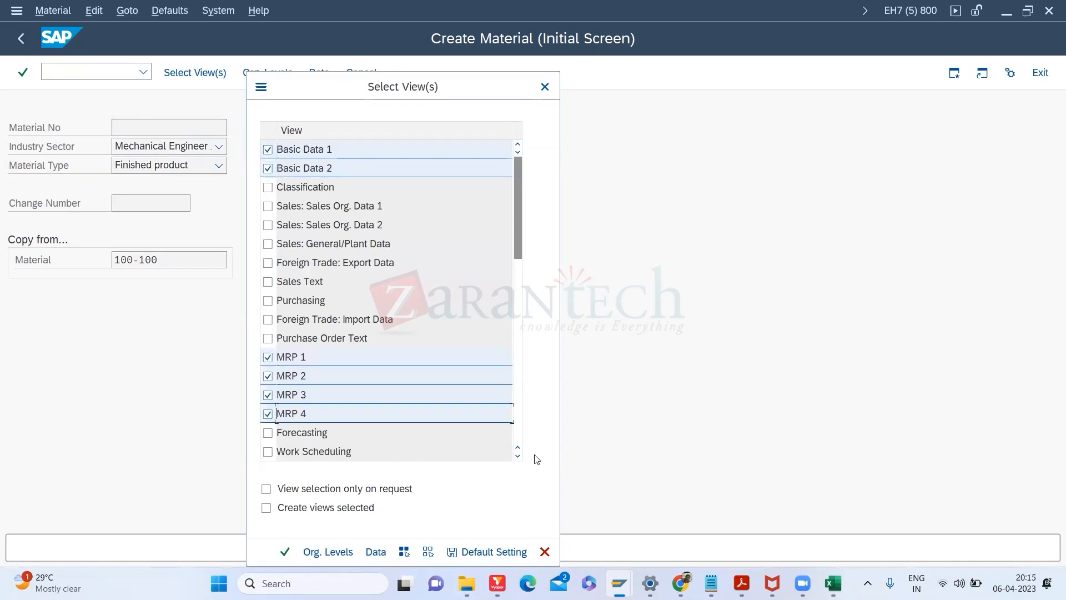
Step: Add Work Scheduling, General Plant Data/Storage 1 and 2, and Accounting 1 and 2 views
scroll(518, 455, "down", 7)
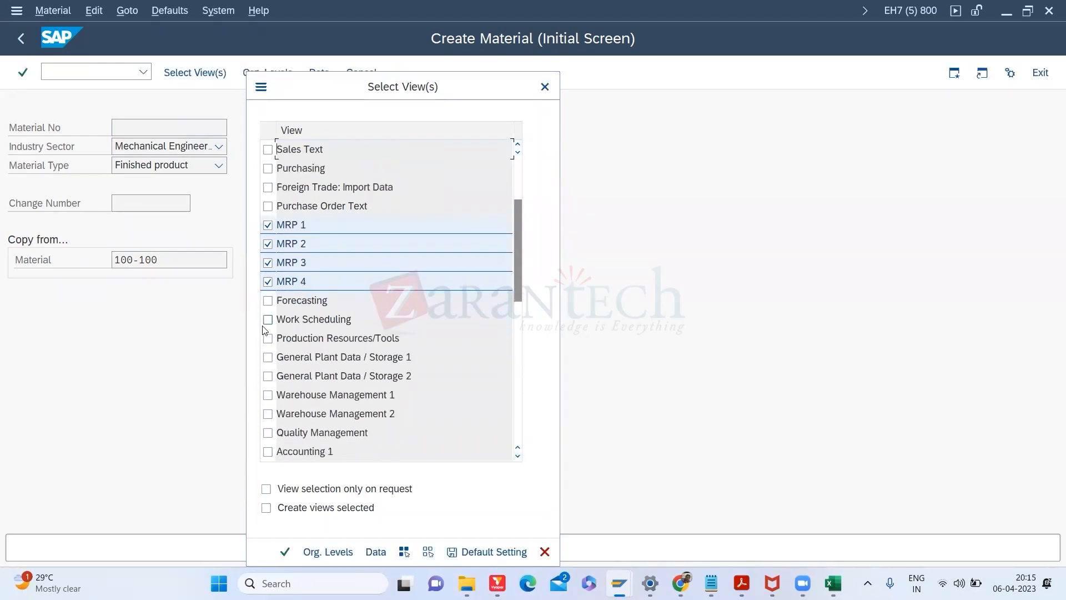
left_click(268, 319)
left_click(268, 451)
left_click(268, 376)
left_click(268, 395)
left_click(268, 394)
left_click(267, 357)
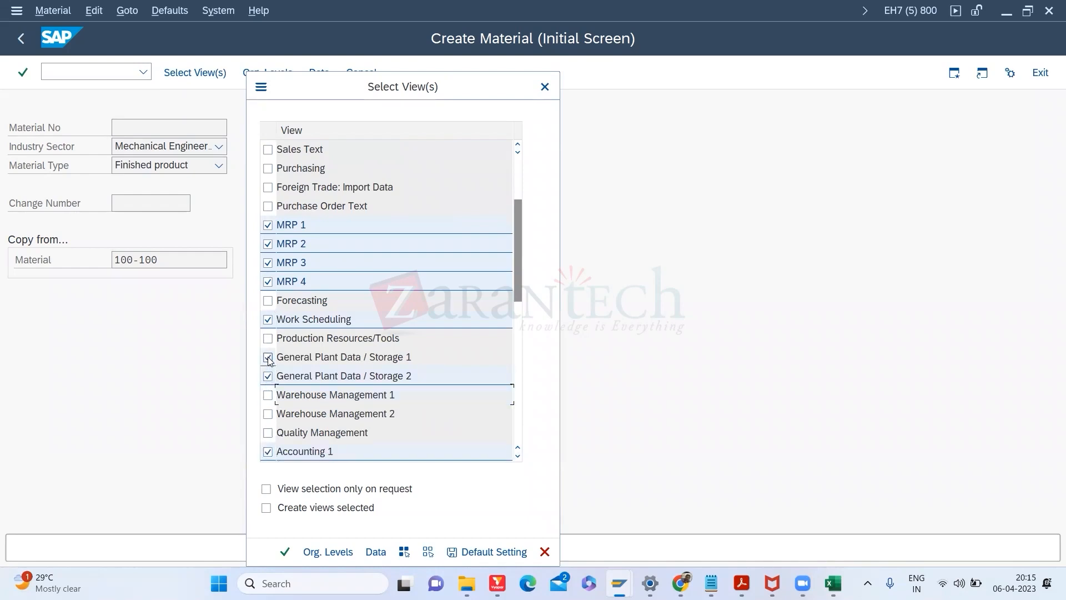
left_click(517, 457)
left_click(517, 457)
left_click(517, 456)
left_click(517, 456)
left_click(268, 395)
key("Return")
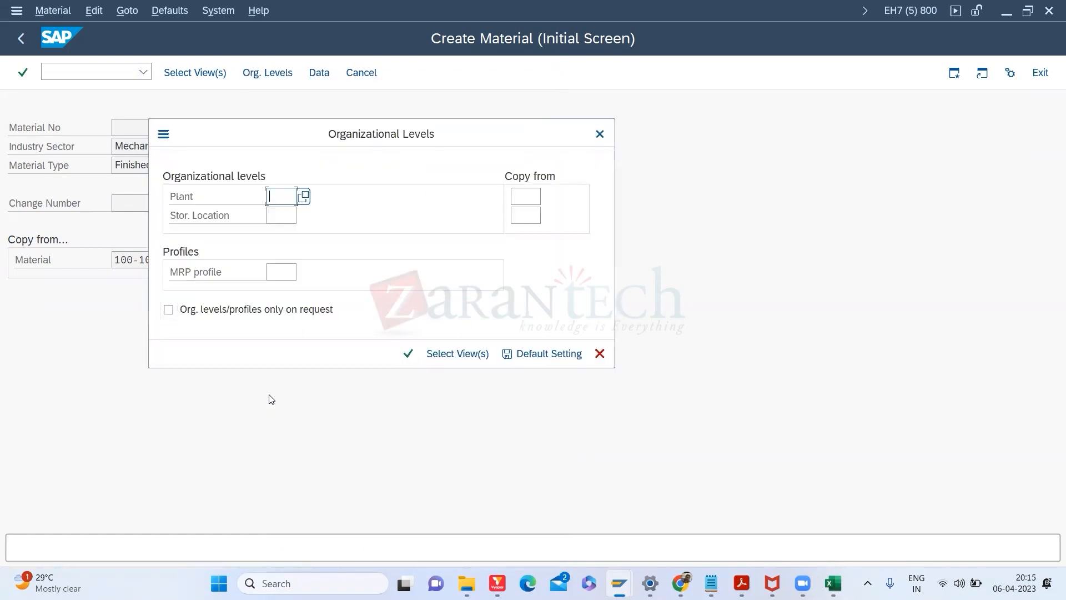
Step: Set plant 3000 with copy-from plant 3000 and accept the warning
type("3000")
key("Tab")
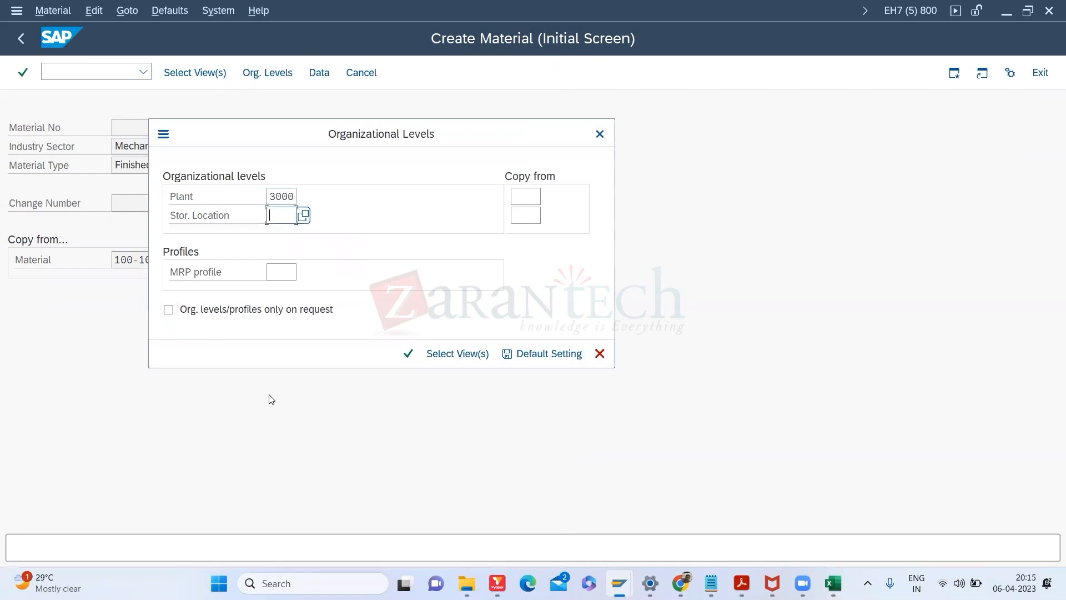
key("Tab")
type("3000")
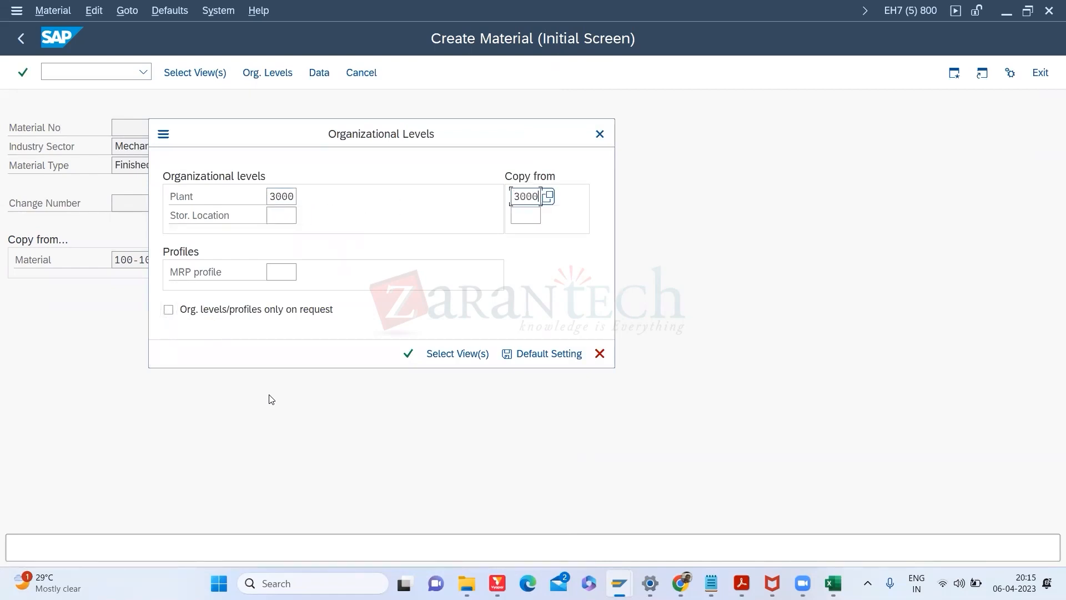
key("Return")
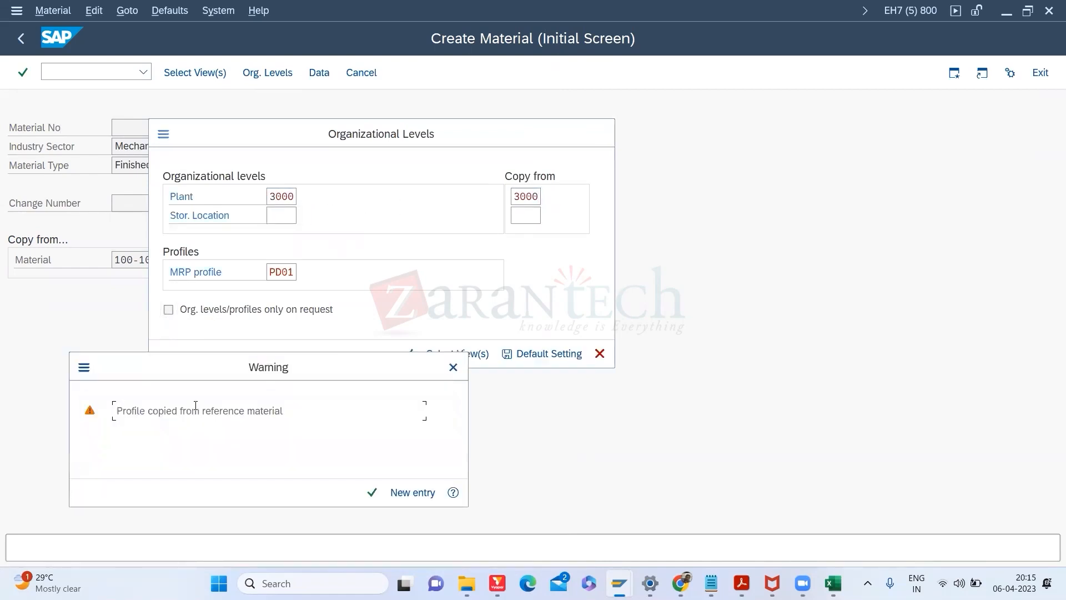
key("Return")
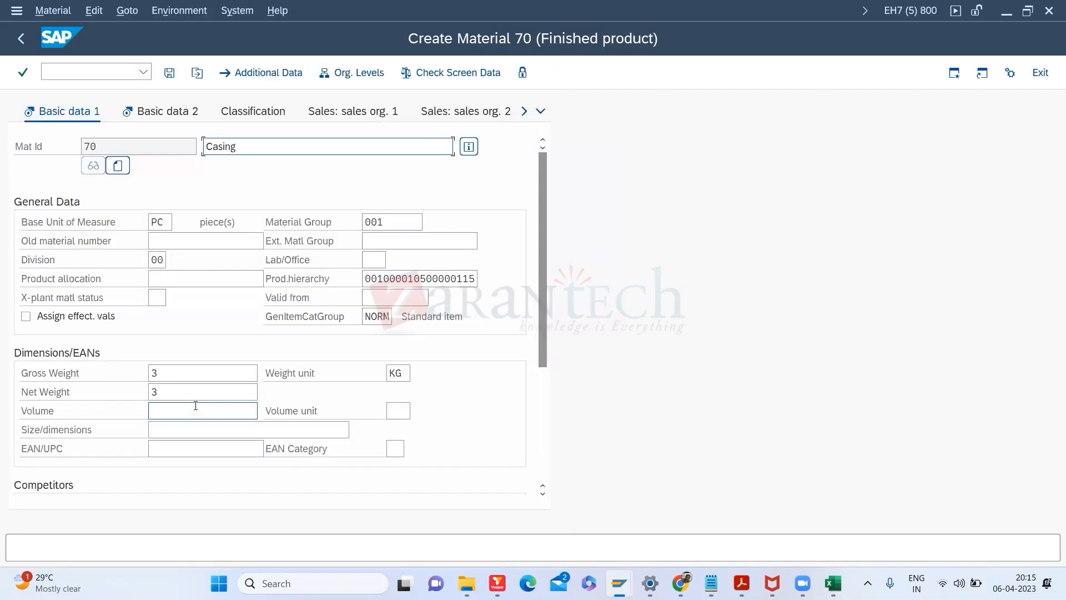
Step: Change the strategy group on MRP 3 from PP to 40
key("Return")
key("Return")
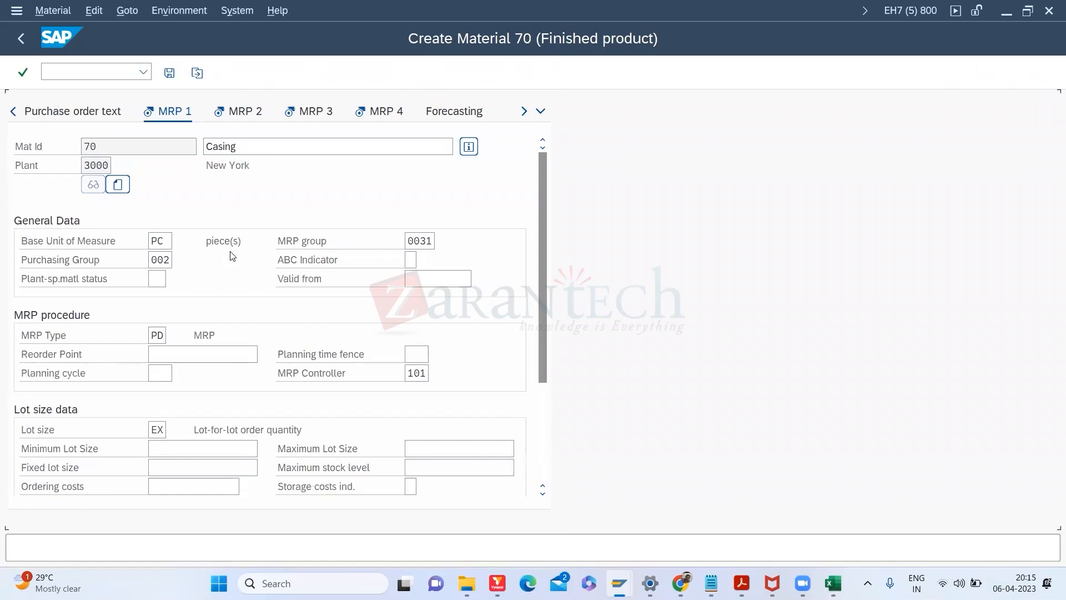
key("Return")
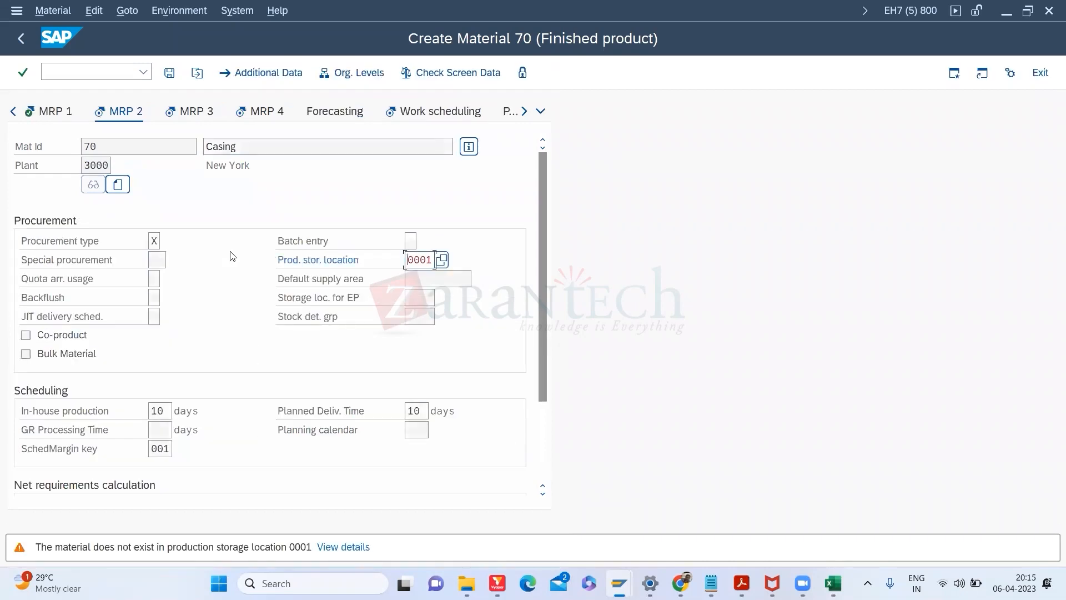
key("Return")
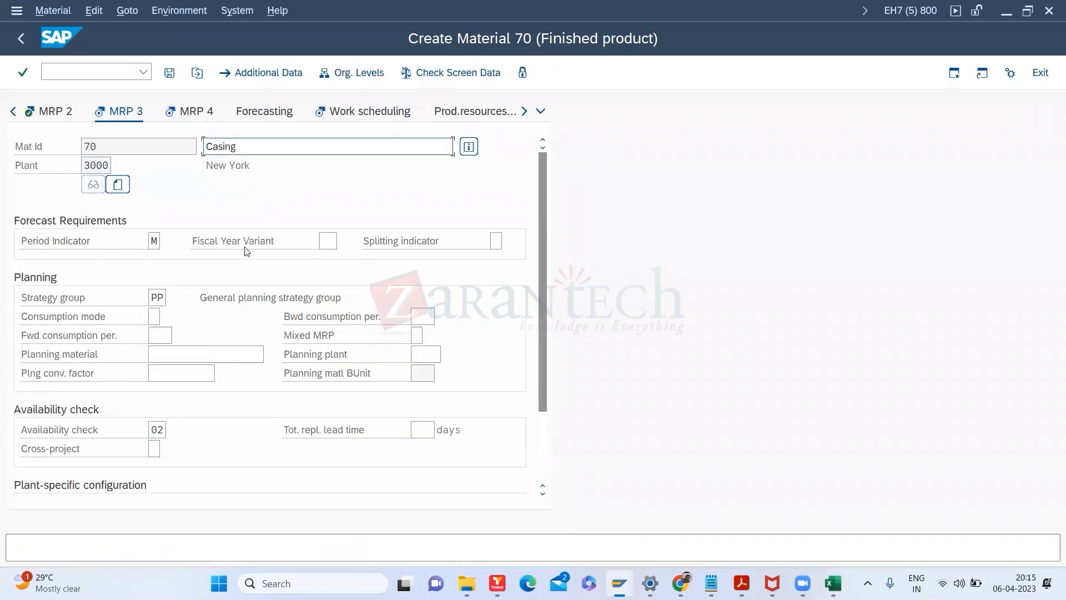
double_click(165, 298)
key("Delete")
type("40")
key("Return")
Step: Set valuation class 6001 instead of 7900 and save material 70
key("Return")
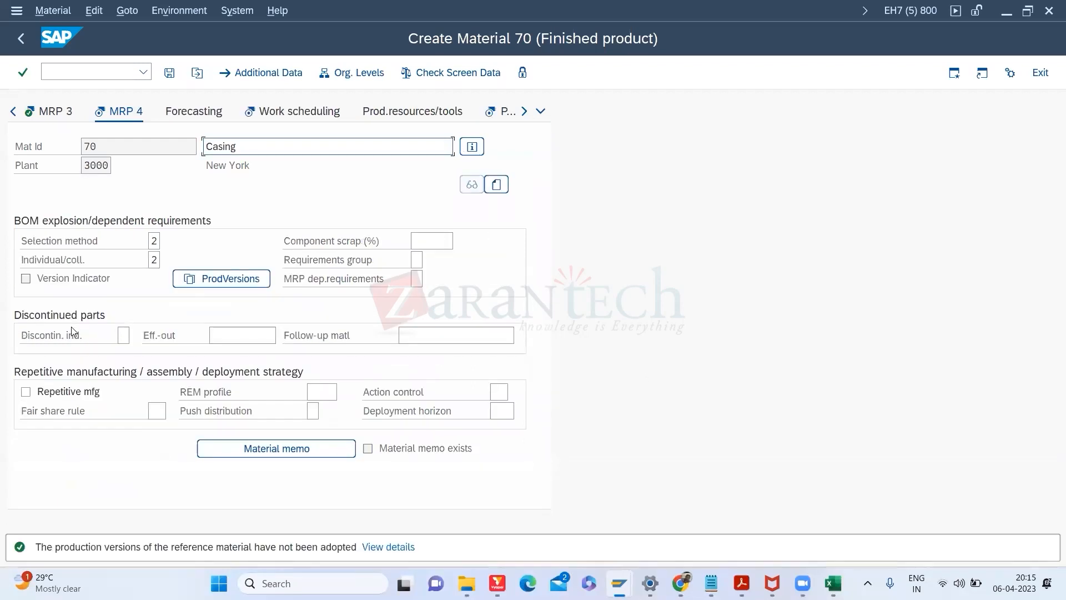
key("Return")
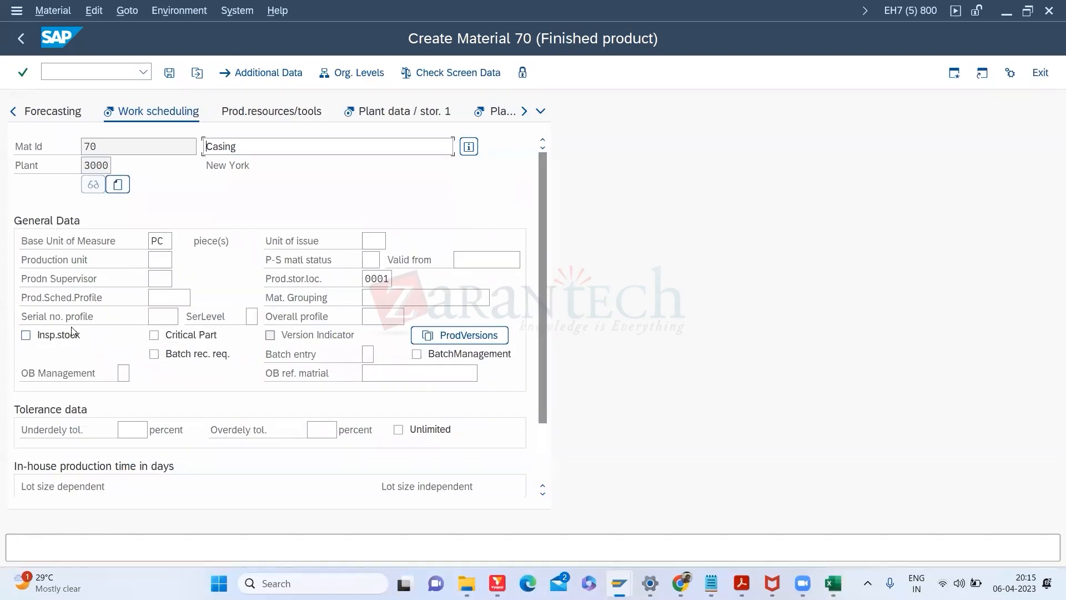
key("Return")
key("Return")
key("Return")
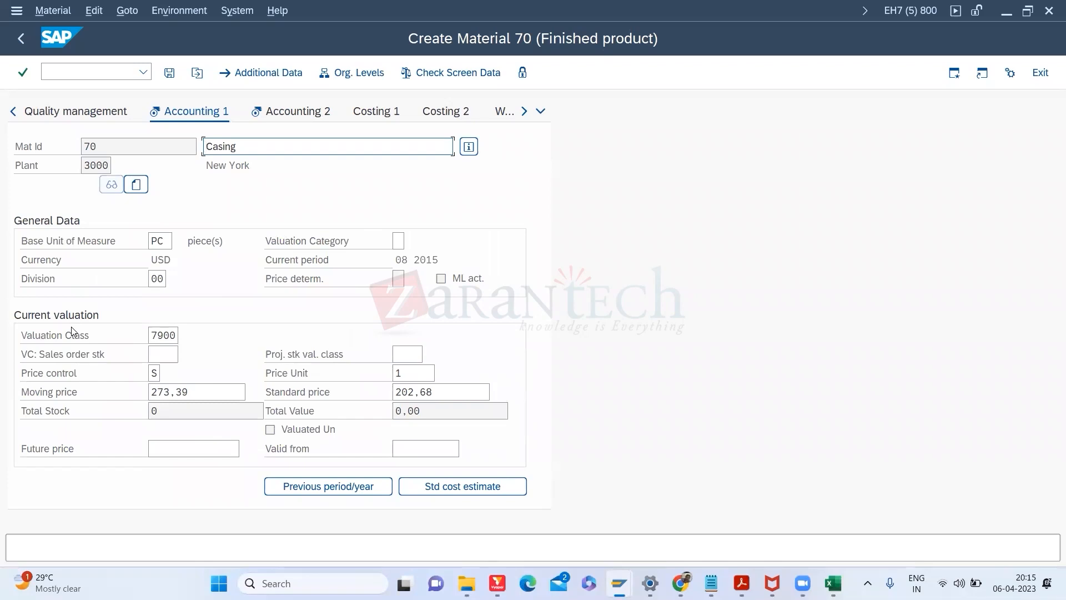
key("Return")
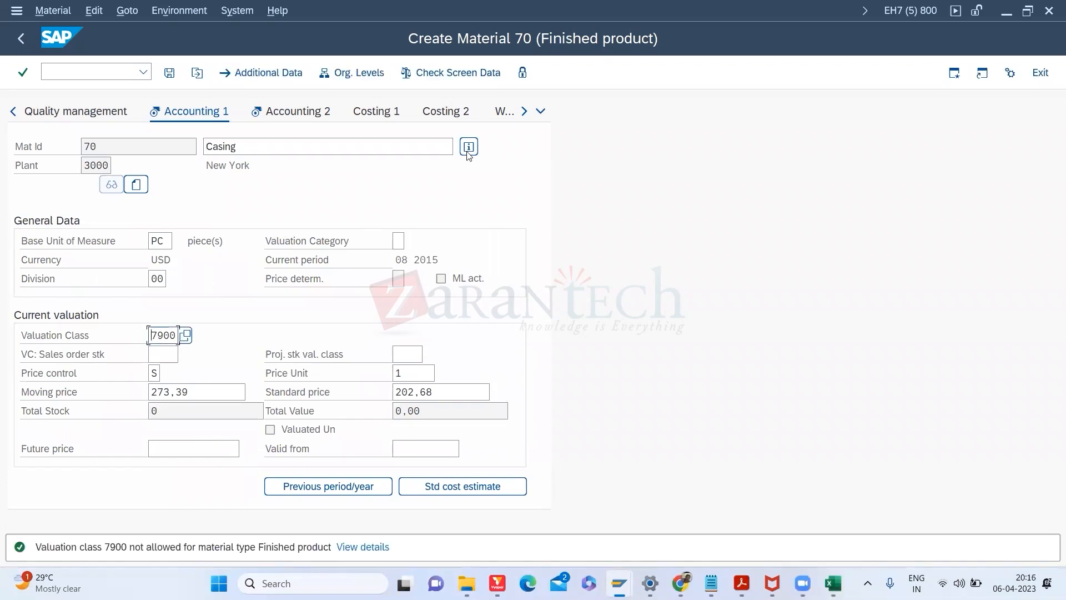
left_click(540, 112)
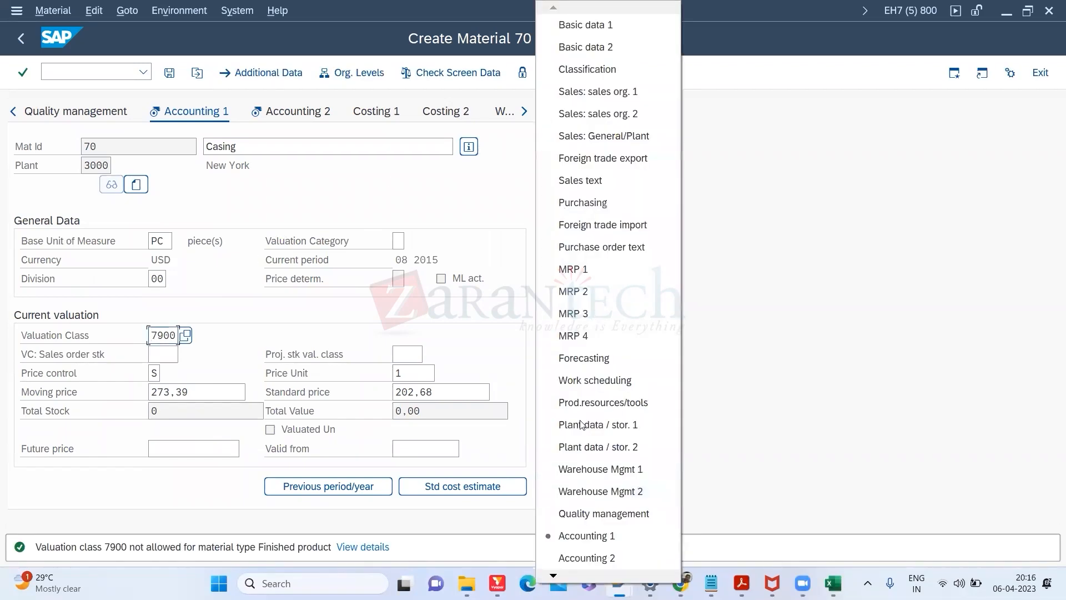
left_click(588, 391)
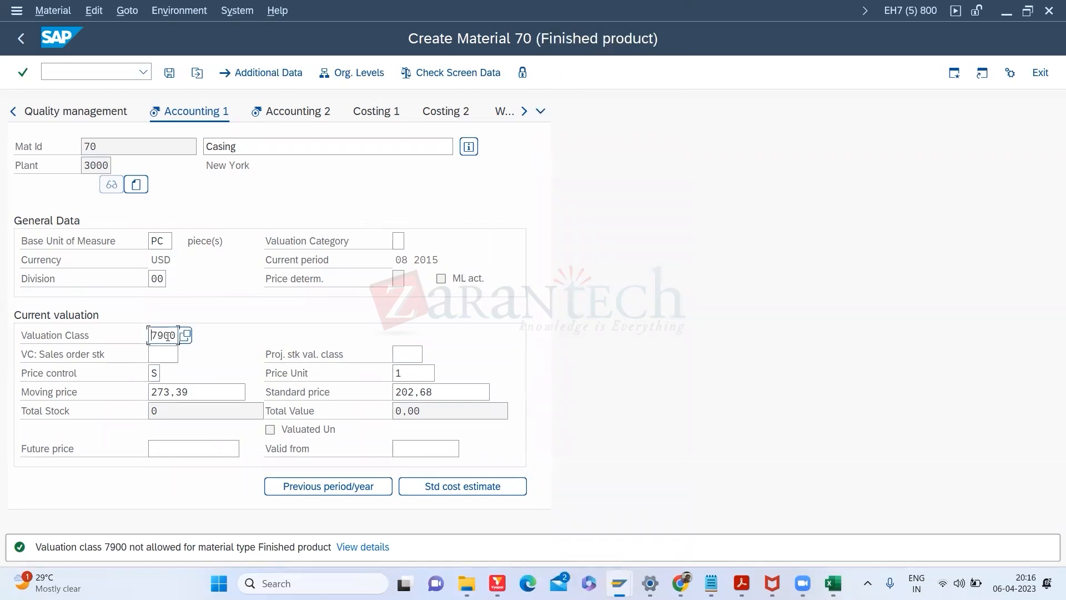
left_click(185, 335)
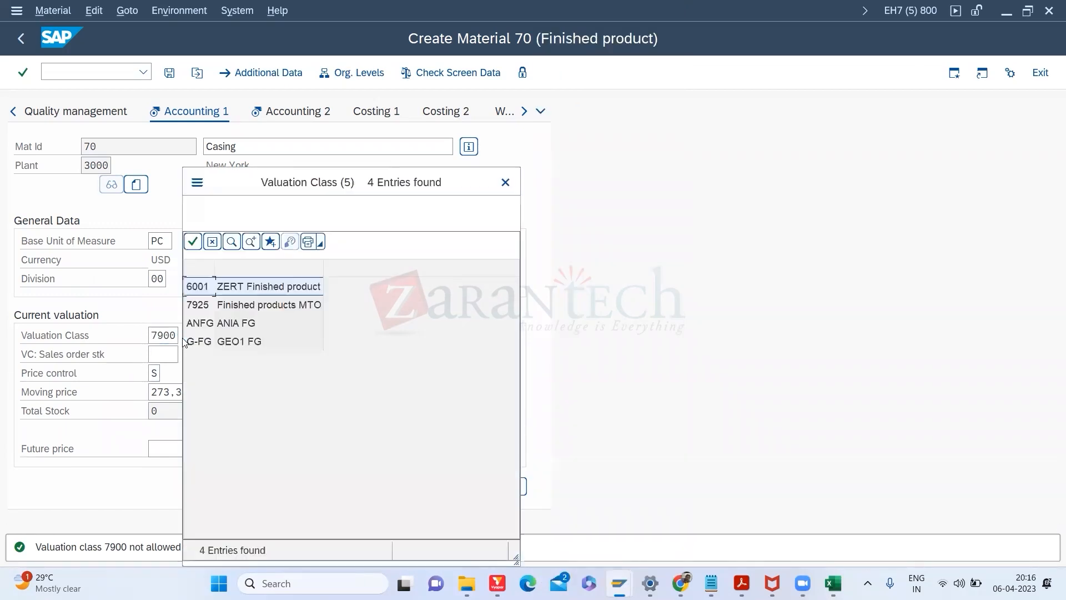
double_click(230, 264)
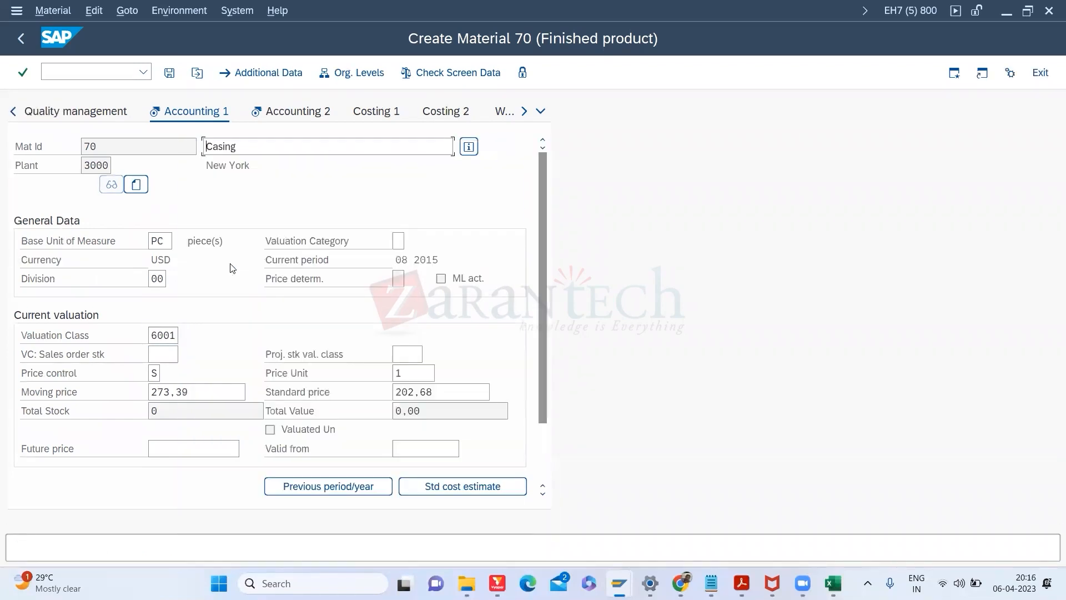
key("Return")
left_click(170, 77)
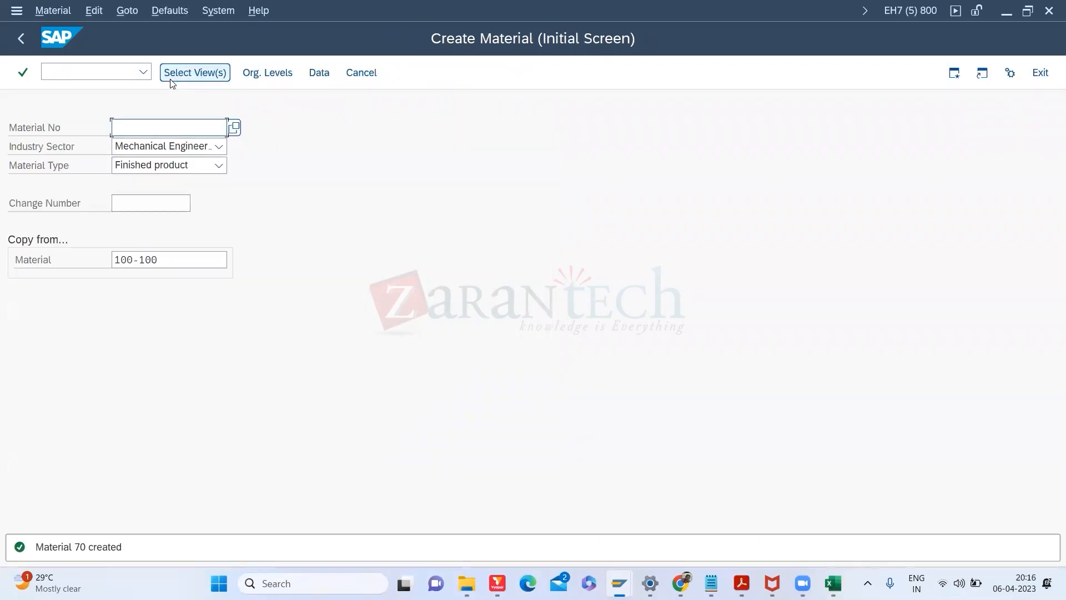
Step: Start the CS01 BOM for material 70 and paste components 100-110, 100-120, 100-130
left_click(94, 73)
type("/NCS01")
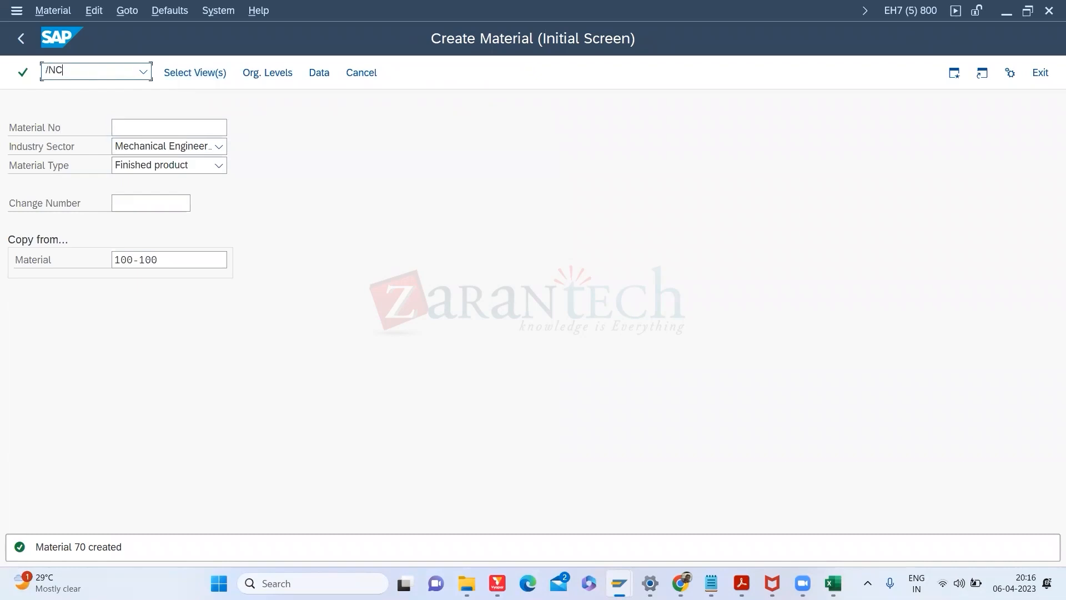
key("Return")
key("Return")
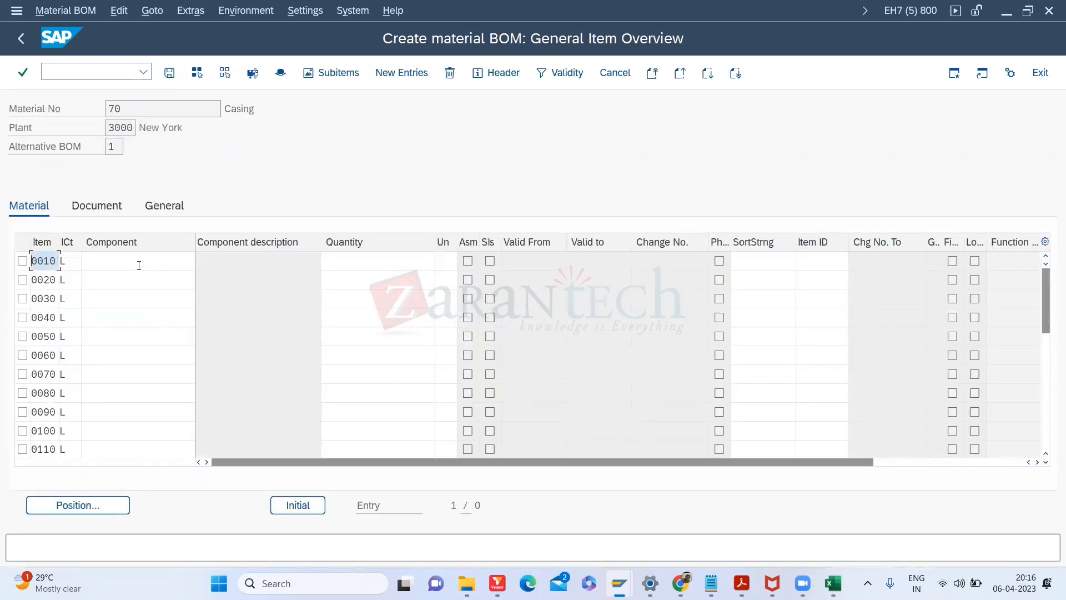
left_click(139, 266)
key("ctrl+v")
Step: Display material 100-100's BOM in CS03 for reference, then return to item 0010's quantity
double_click(139, 266)
left_click(76, 73)
type("/NCS0")
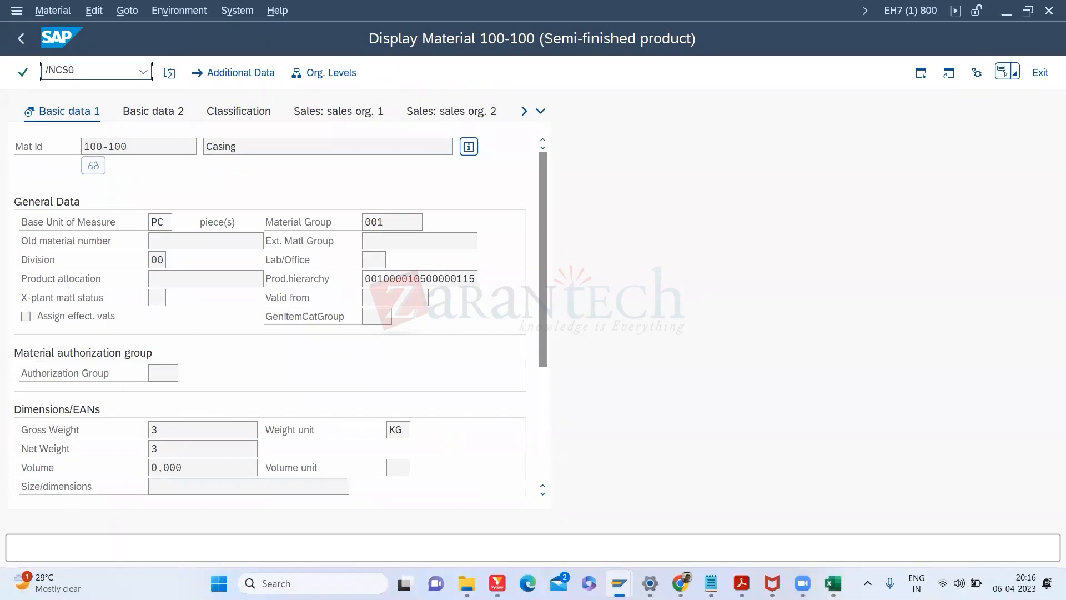
type("3")
key("Return")
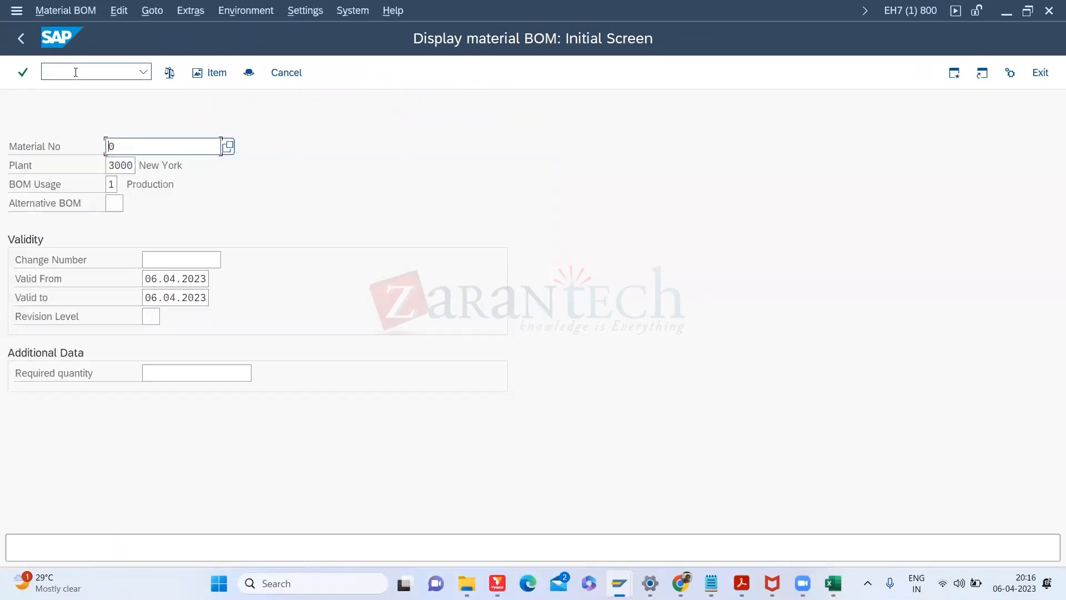
type("100")
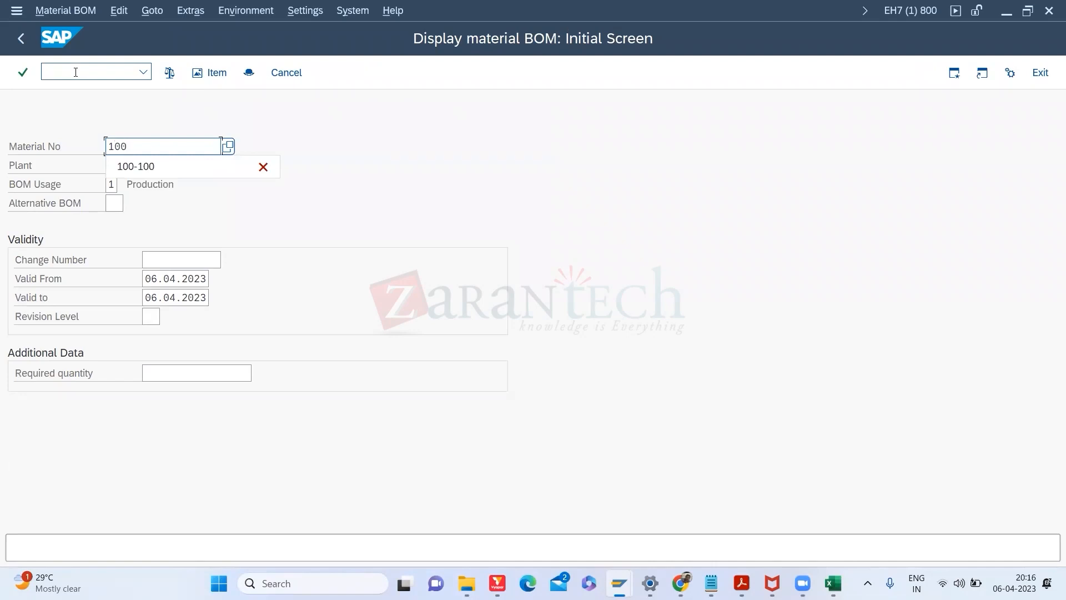
left_click(164, 167)
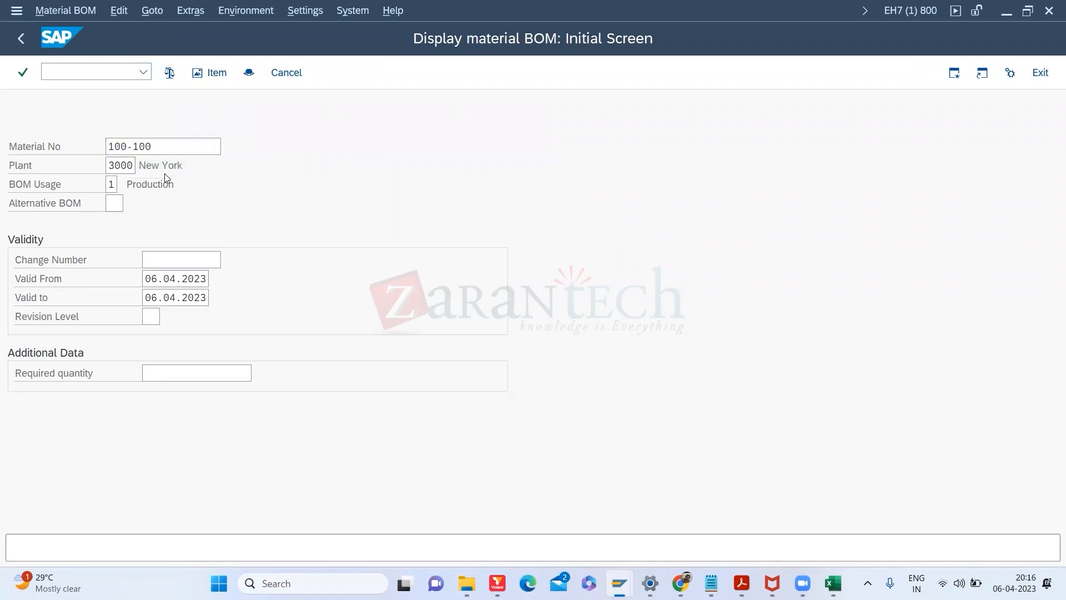
key("Return")
key("alt+Tab")
left_click(347, 261)
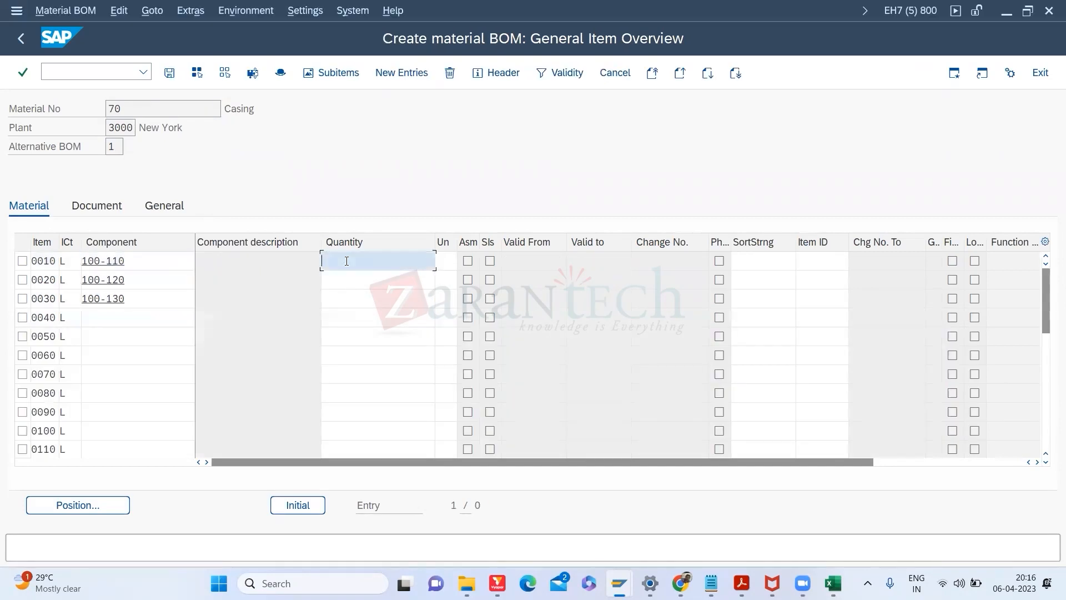
Step: Enter quantities 1, 1 and 8 for items 0010, 0020 and 0030 and confirm them
type("1")
left_click(345, 282)
type("1")
left_click(333, 304)
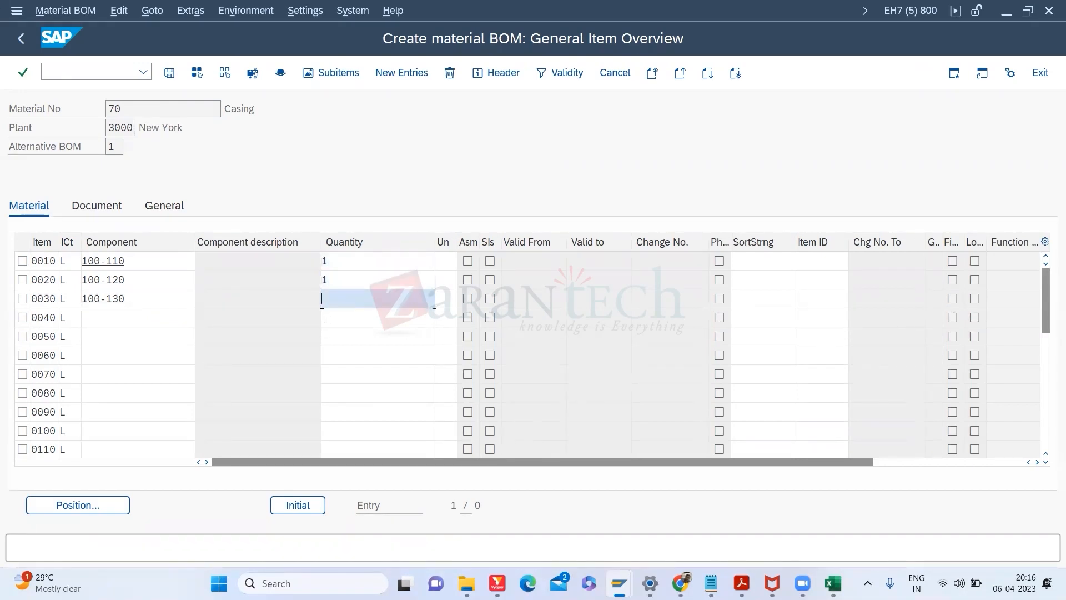
type("8")
key("Return")
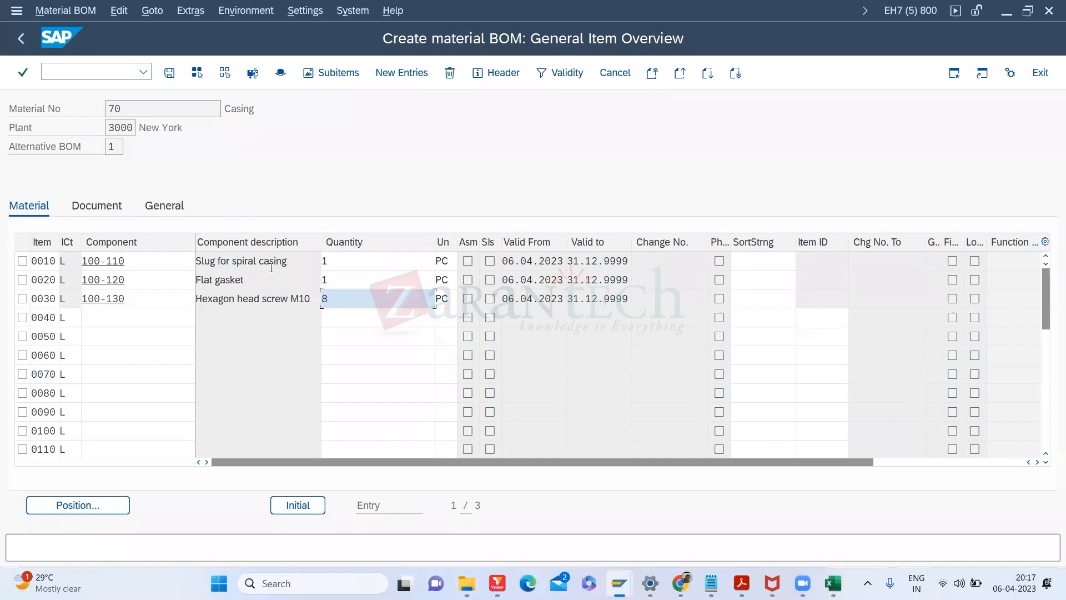
Step: Save the BOM for material 70
left_click(87, 69)
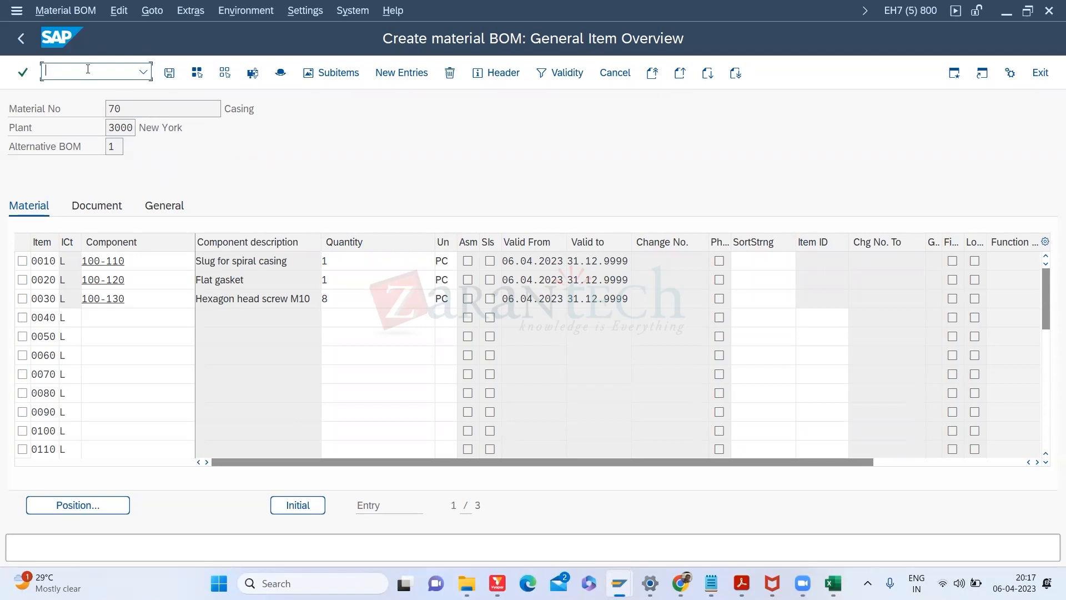
type("/")
left_click(170, 72)
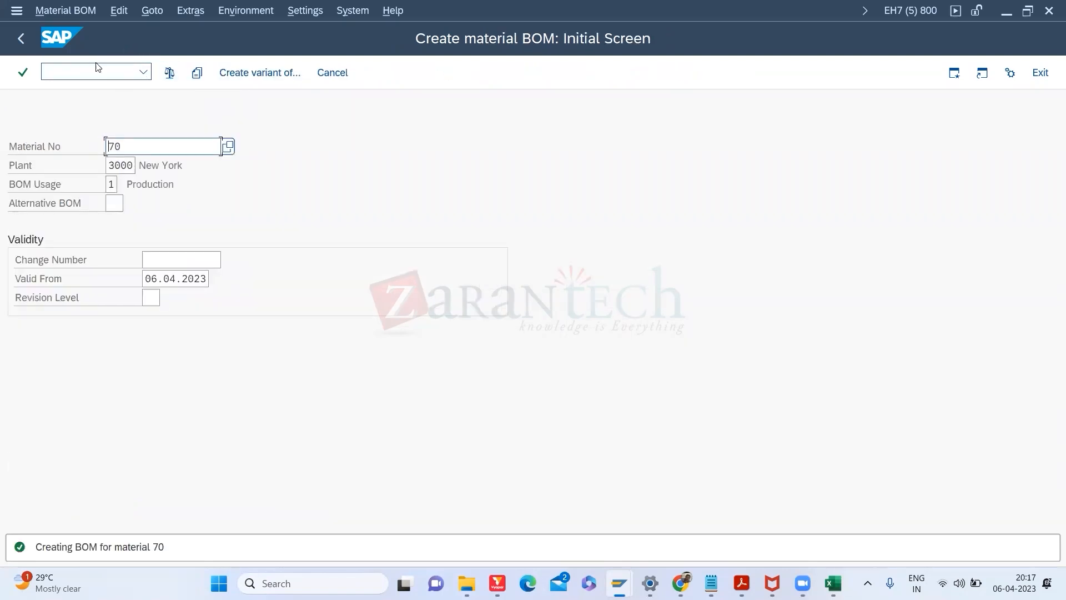
Step: Start CS01 for material 100-110 and open its component item list
left_click(81, 73)
type("/NCS0")
key("Return")
type("11")
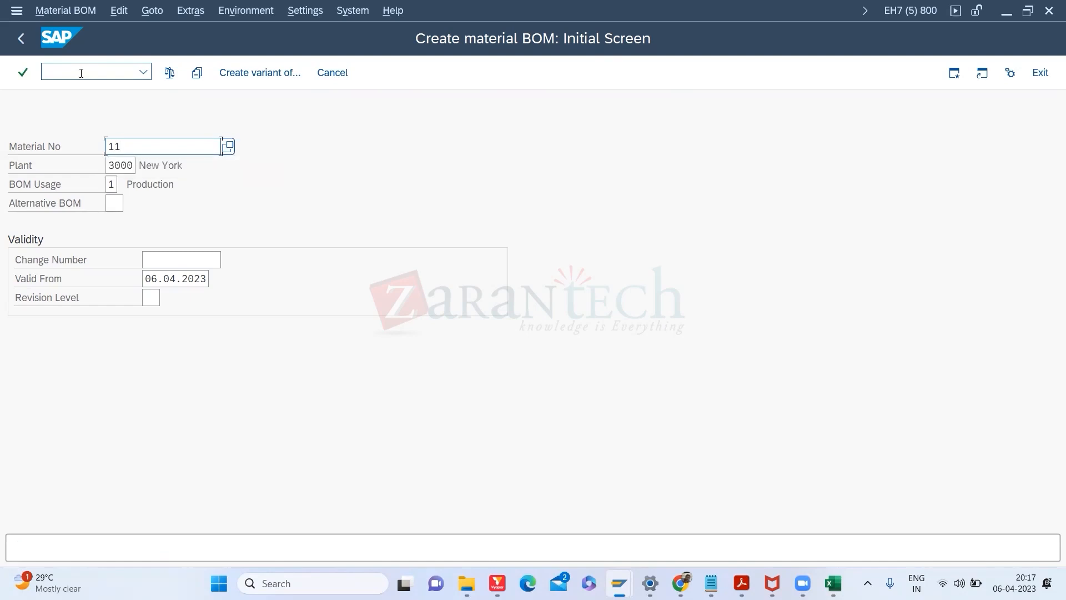
key("BackSpace")
type("0")
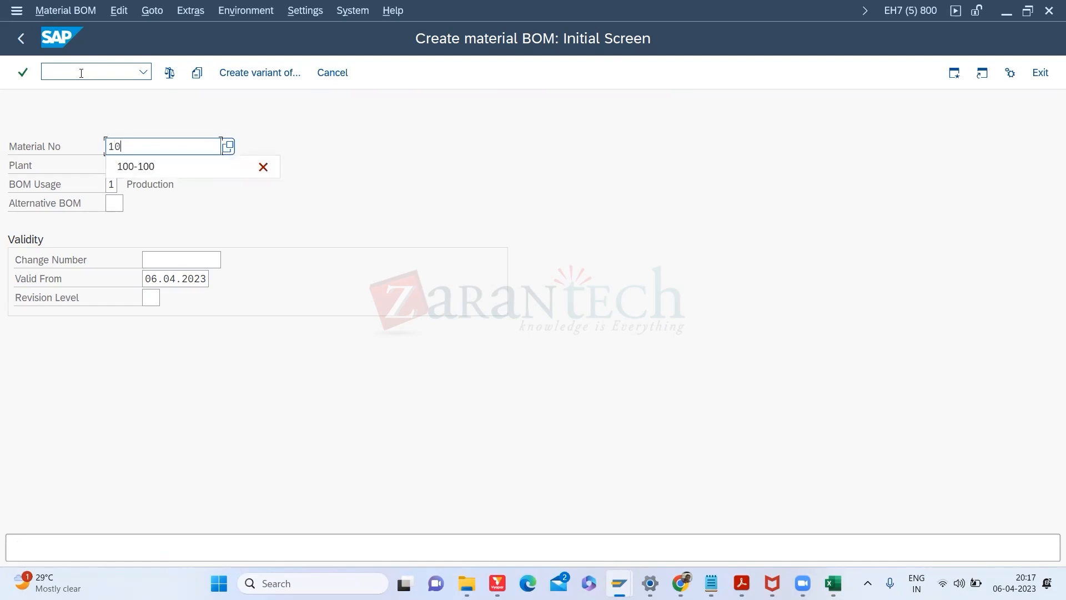
left_click(142, 166)
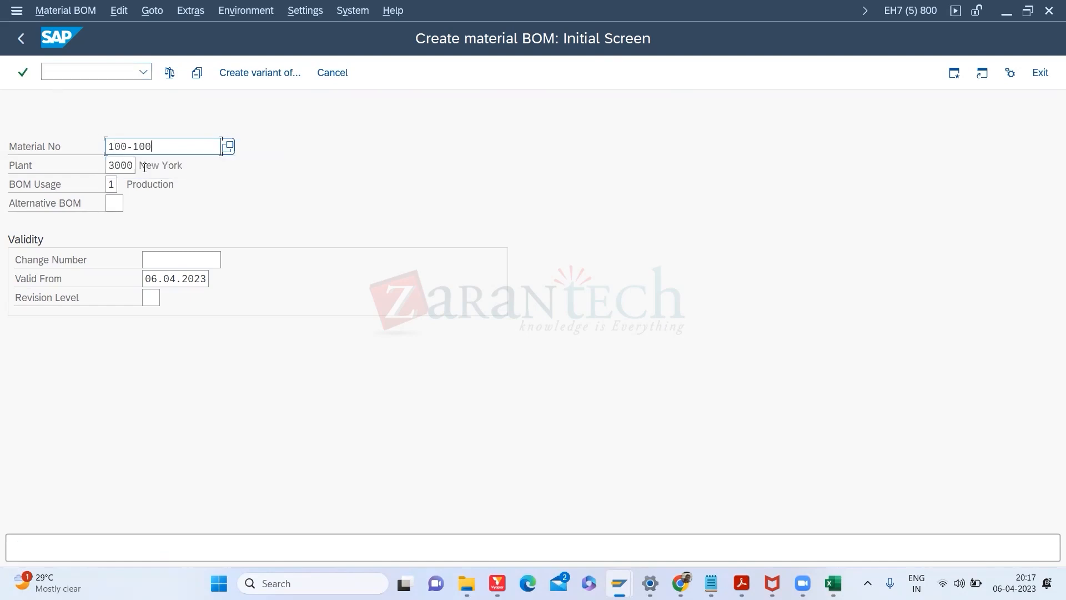
key("BackSpace")
key("BackSpace")
type("10")
key("Return")
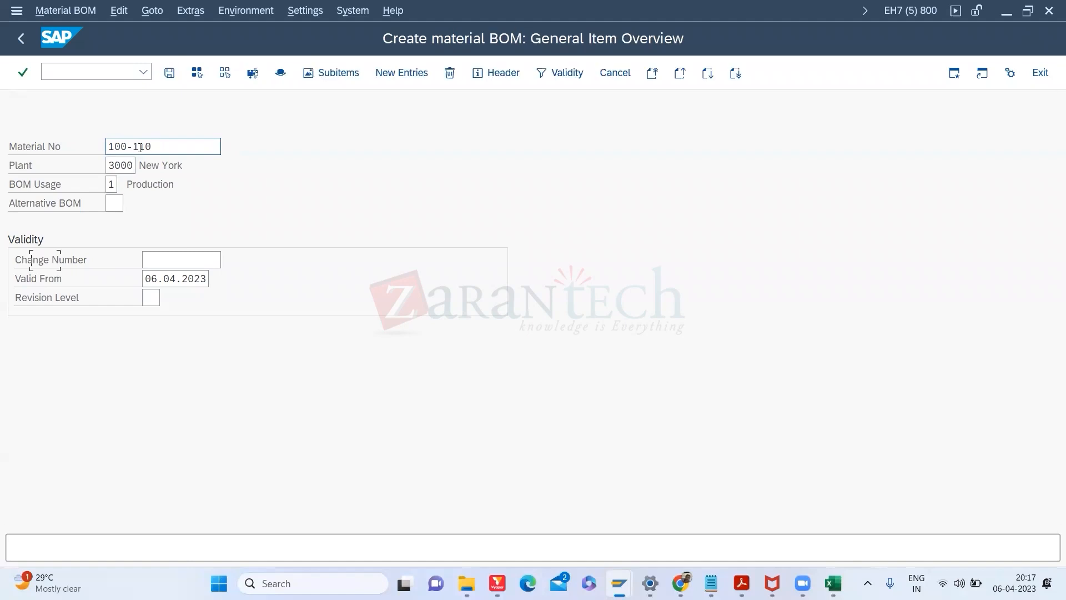
Step: Search component materials by description using the pattern *pump*
left_click(167, 255)
left_click(200, 260)
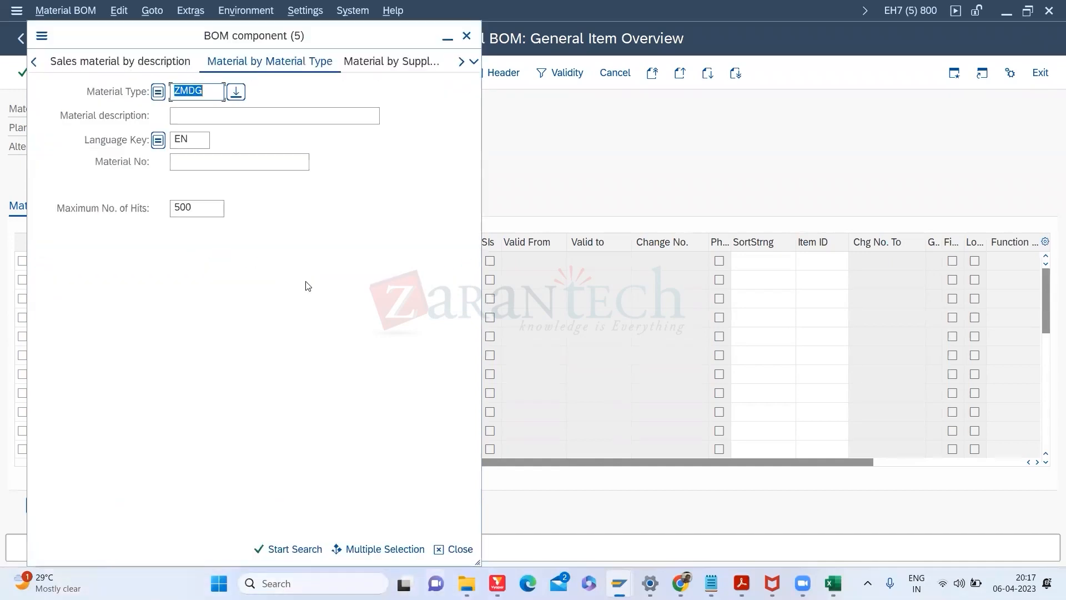
left_click(473, 61)
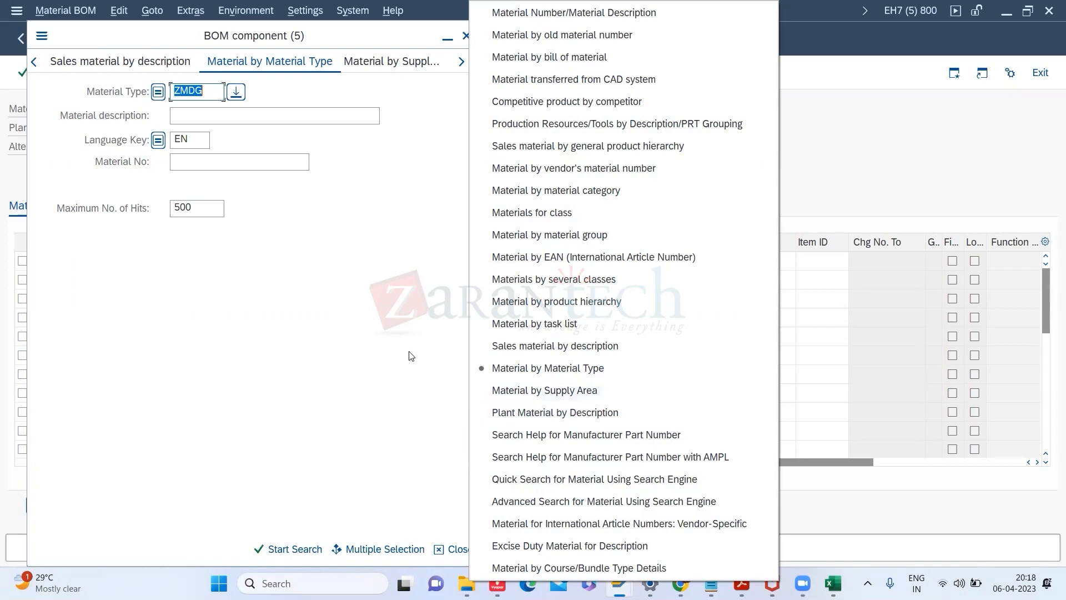
left_click(210, 117)
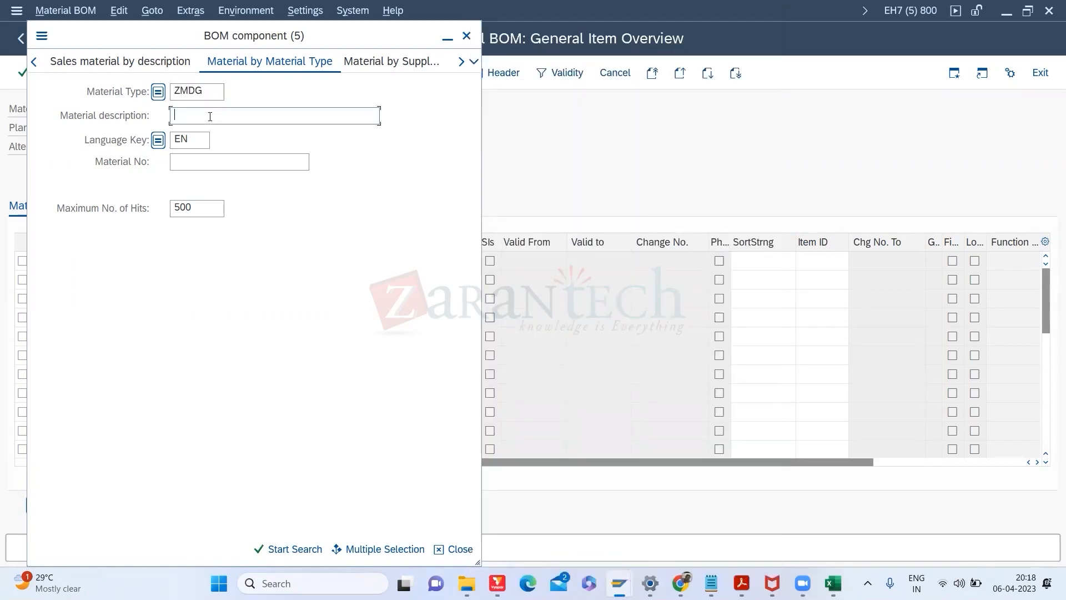
type("*pump*")
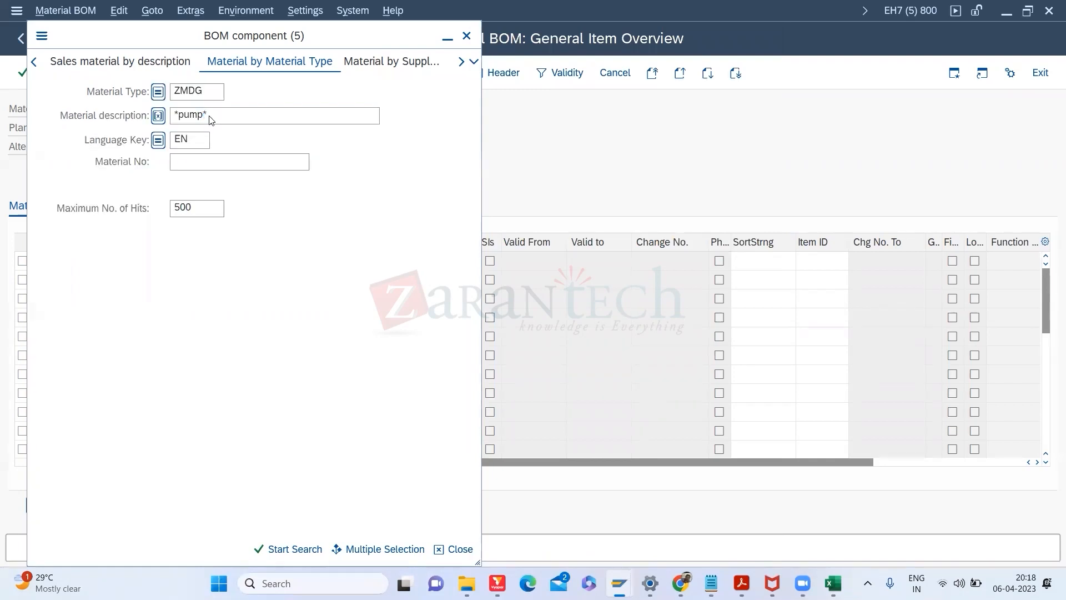
double_click(209, 115)
Step: Close the component search and list table MAST entries for plant 3000 in SE16
left_click(466, 35)
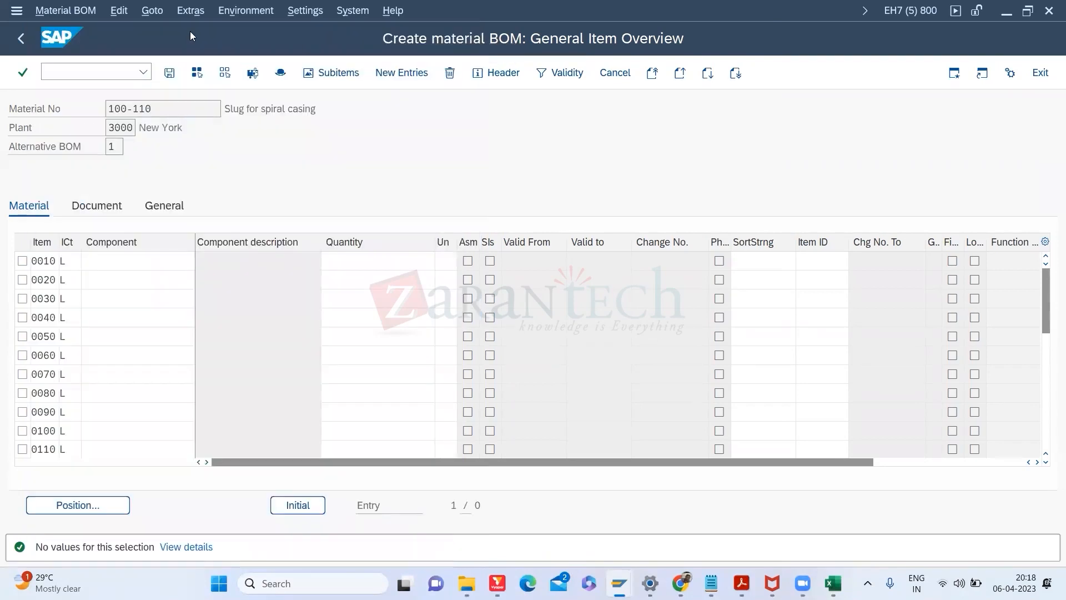
left_click(88, 73)
type("/OSE16")
key("Return")
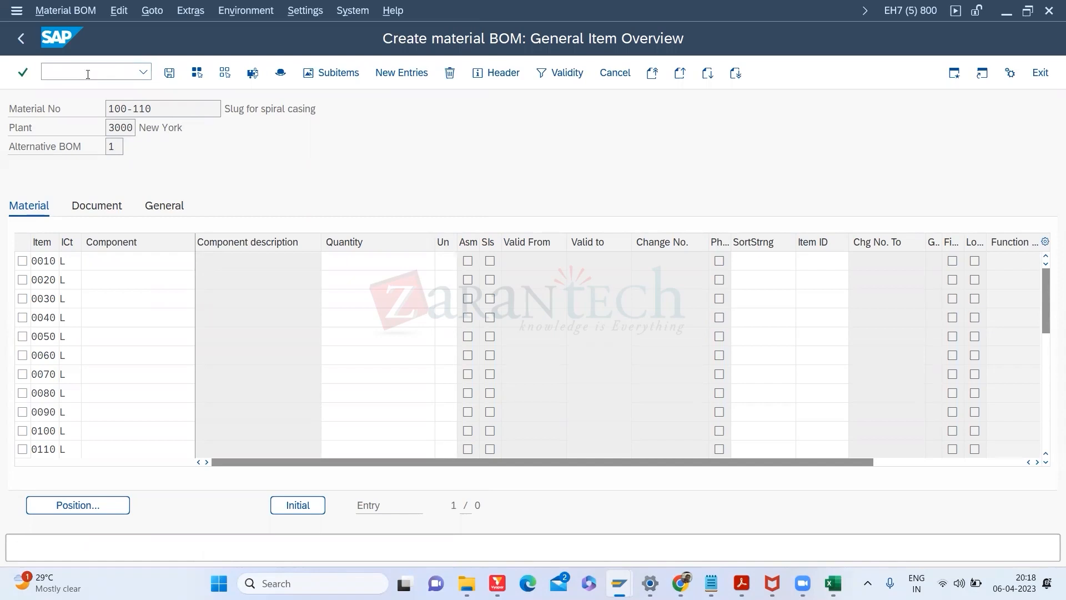
key("Return")
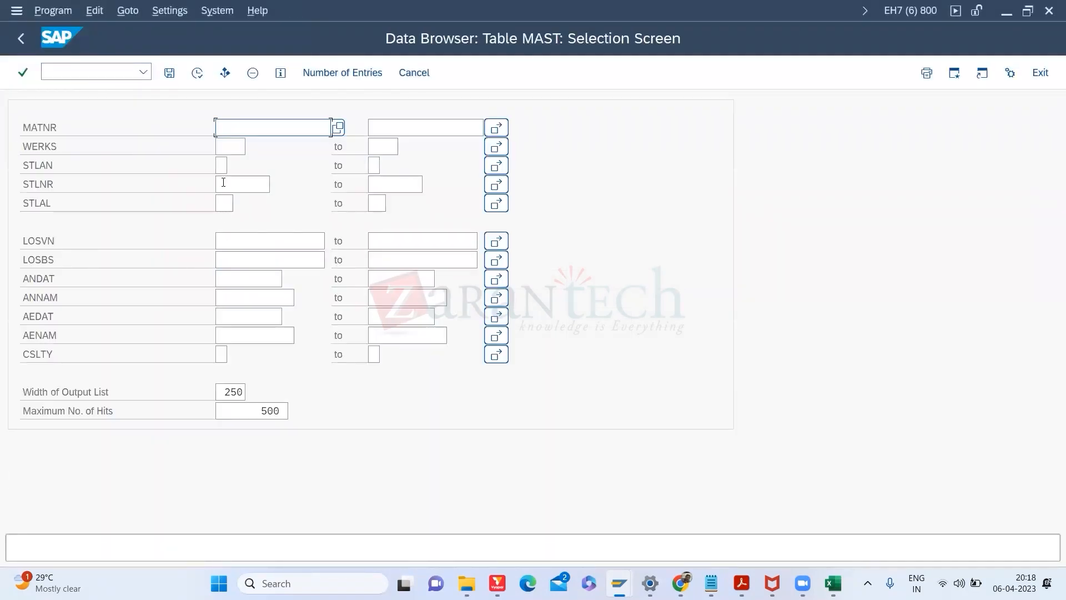
left_click(225, 146)
type("3000")
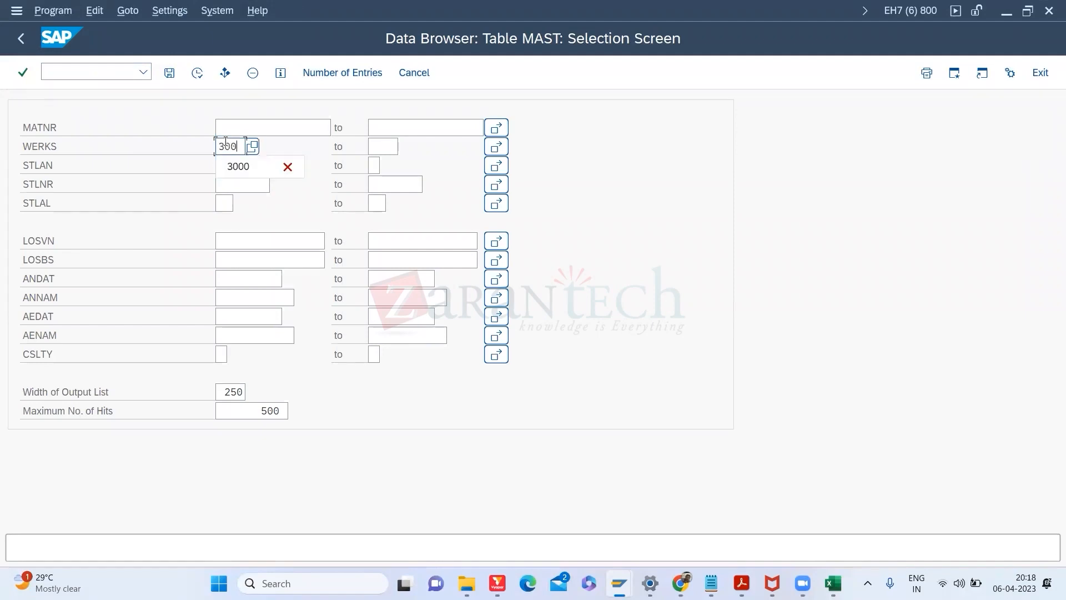
left_click(198, 73)
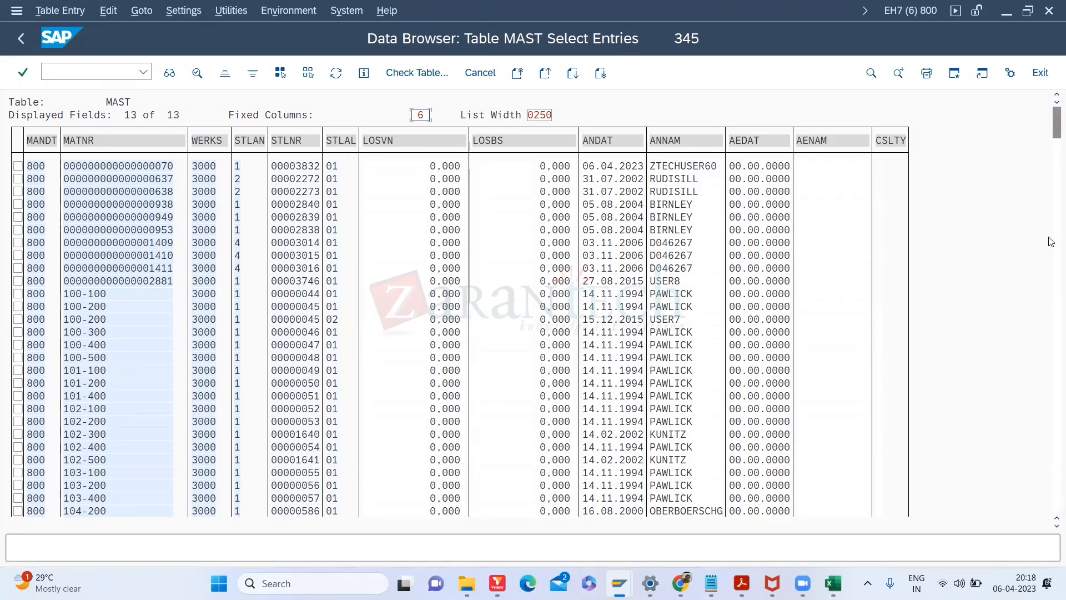
Step: Open the MAST record for 107-100, then return to the BOM creation session
scroll(1052, 241, "down", 5)
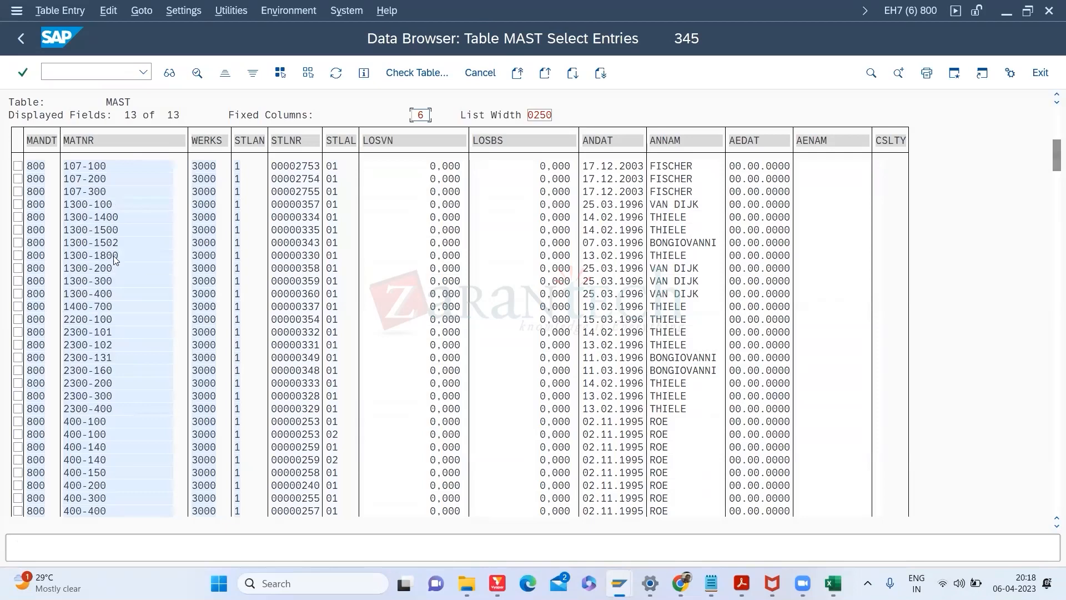
left_click(85, 167)
double_click(86, 166)
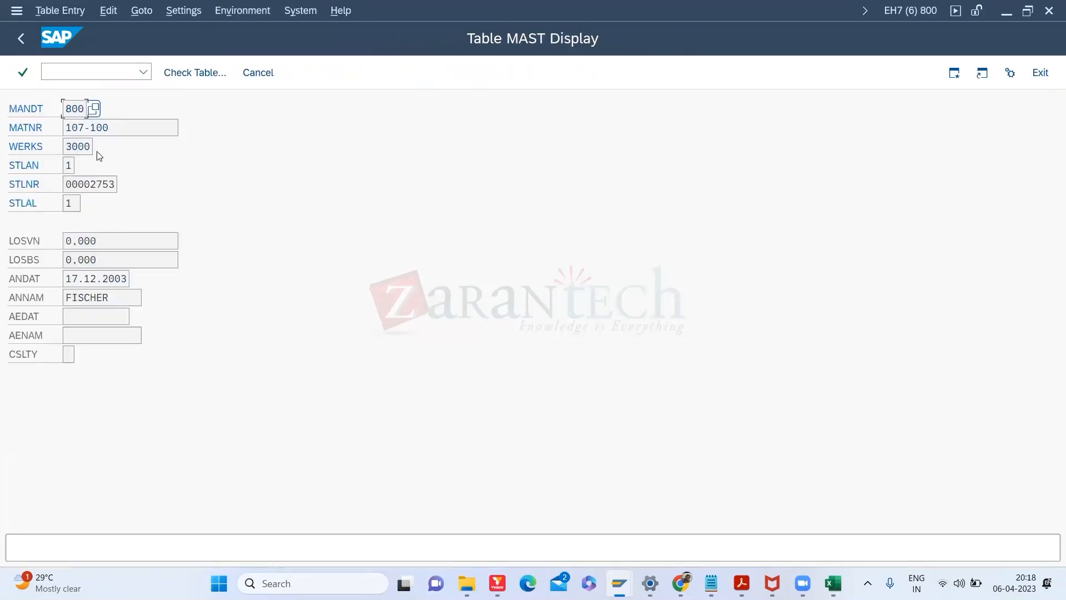
key("ctrl+c")
key("alt+Tab")
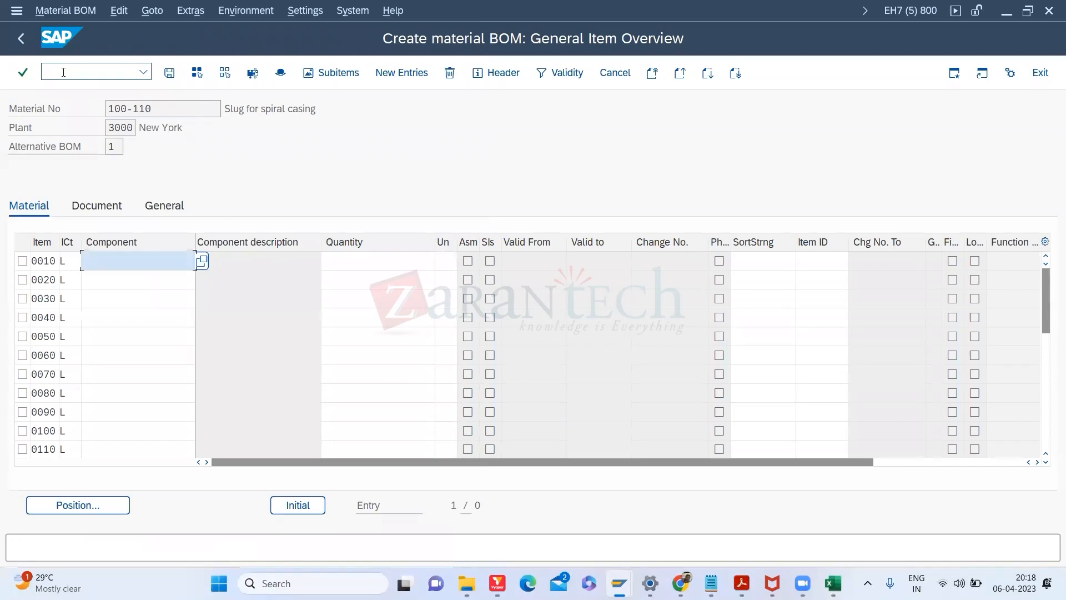
left_click(63, 73)
Step: Display the BOM of material 107-100 with /NCS03
type("/NCS03")
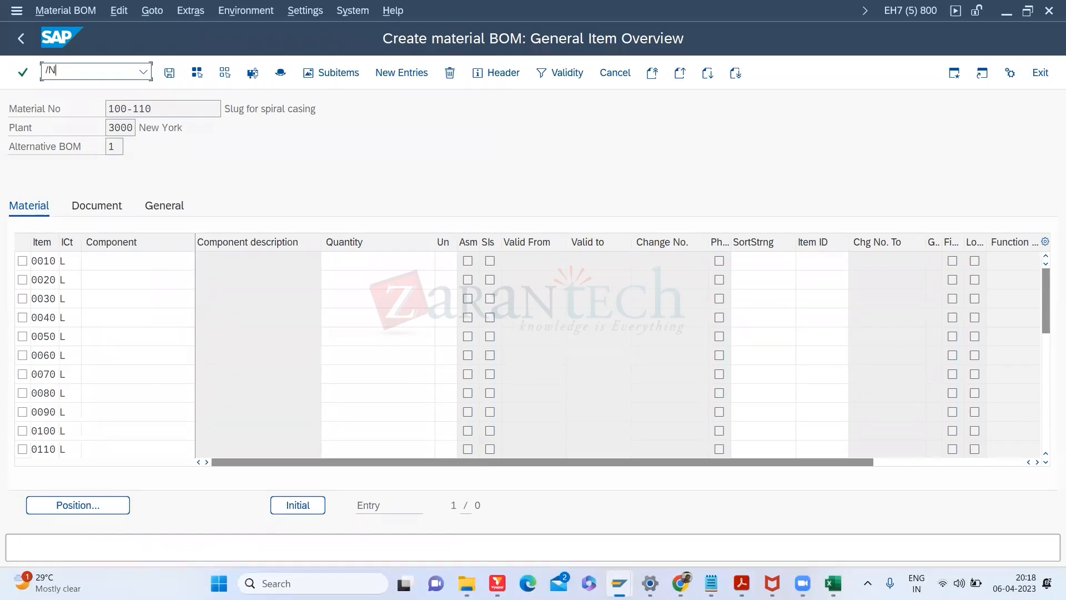
key("Return")
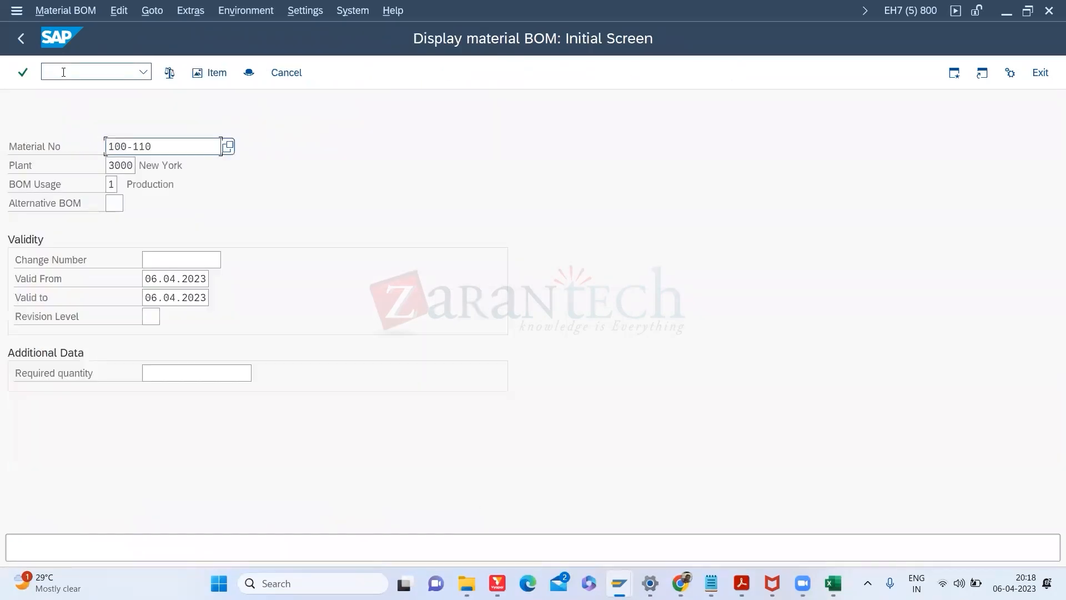
key("BackSpace")
key("BackSpace")
key("BackSpace")
key("BackSpace")
key("BackSpace")
key("BackSpace")
key("BackSpace")
type("107-100")
key("Return")
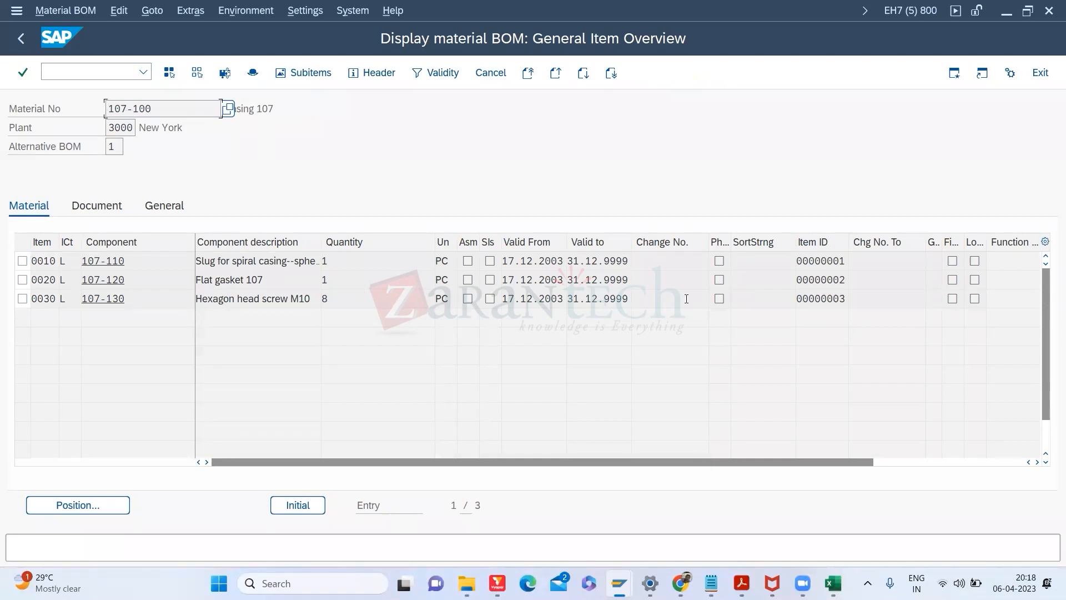
Step: Copy material 2300-102 from its MAST record and display its BOM
key("alt+Tab")
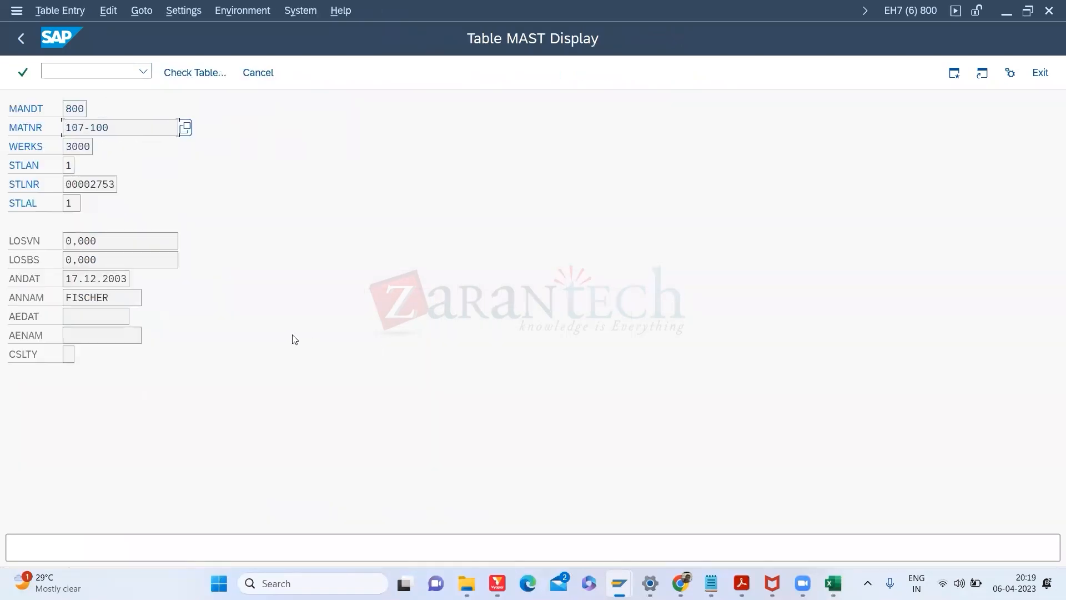
left_click(20, 38)
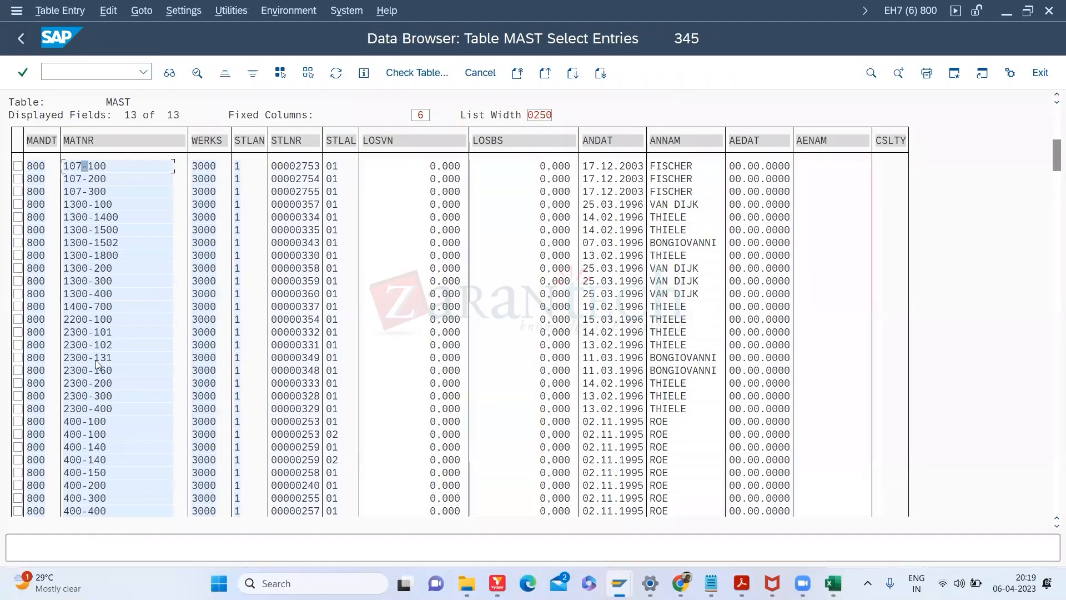
double_click(89, 343)
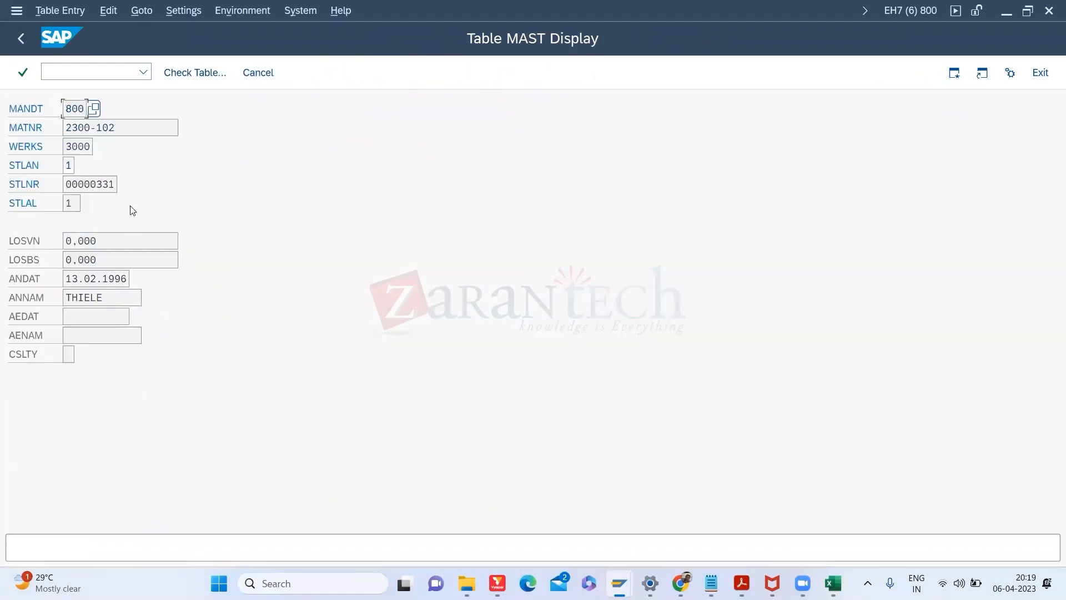
key("Tab")
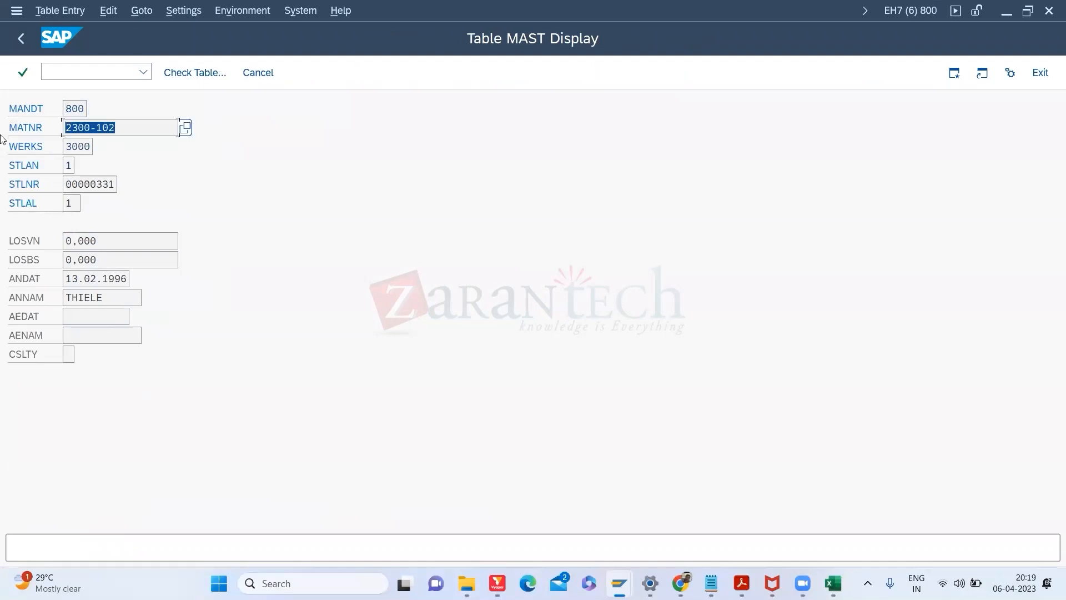
key("ctrl+c")
key("alt+Tab")
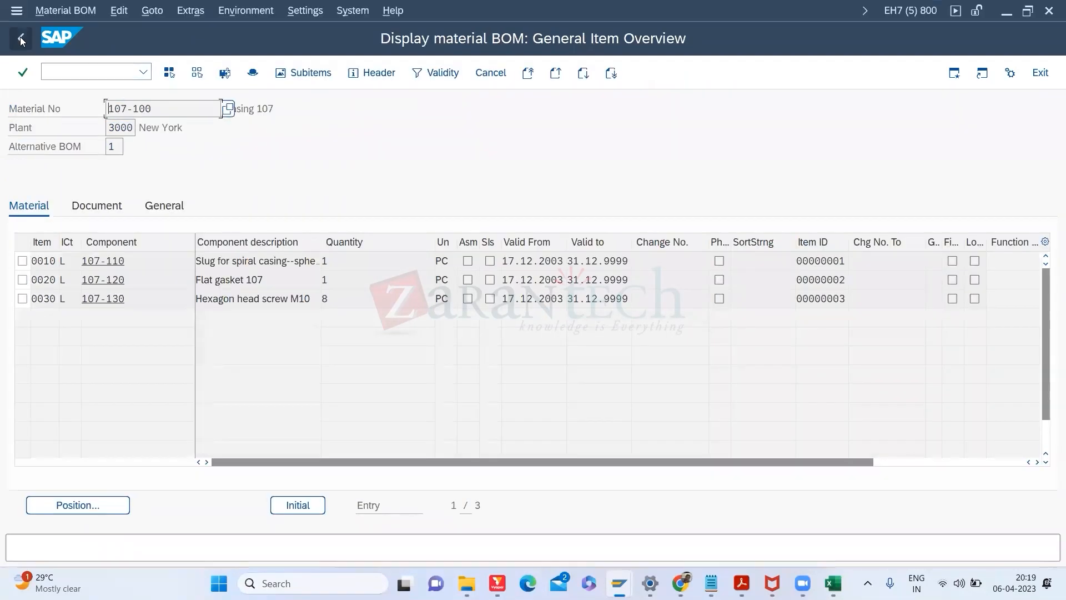
left_click(22, 38)
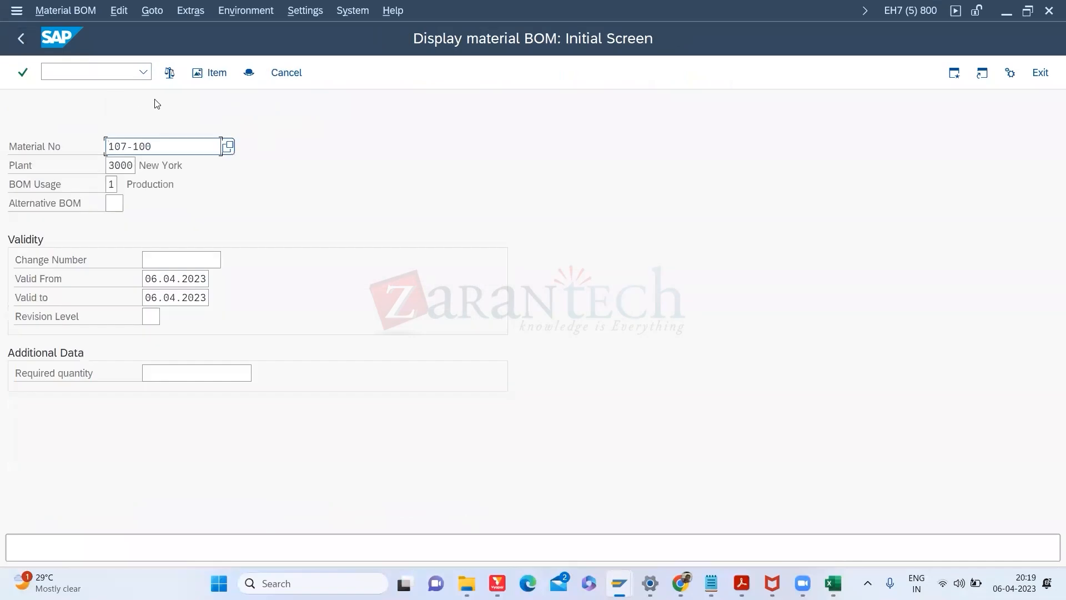
left_click_drag(167, 146, 75, 147)
key("ctrl+v")
key("Return")
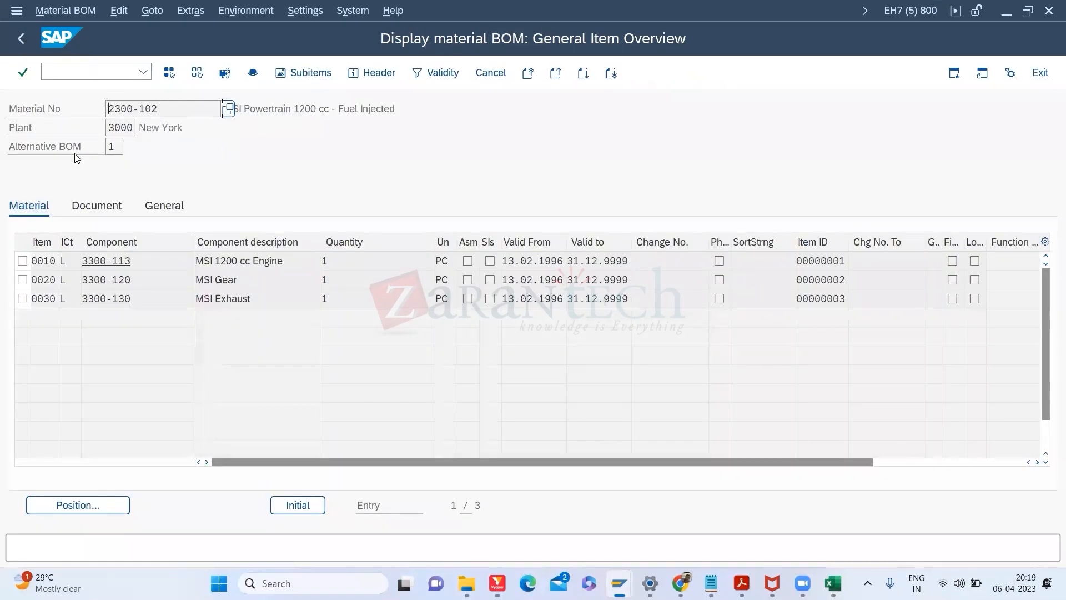
Step: Open the Create material BOM screen with /NCS01
left_click(74, 66)
type("/N")
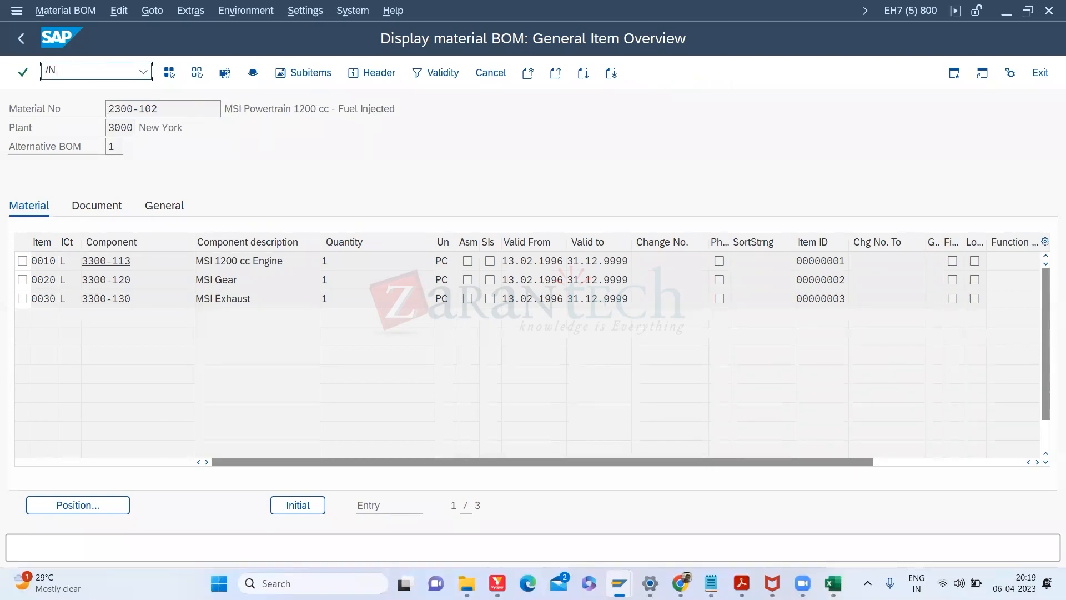
type("CS01")
key("Return")
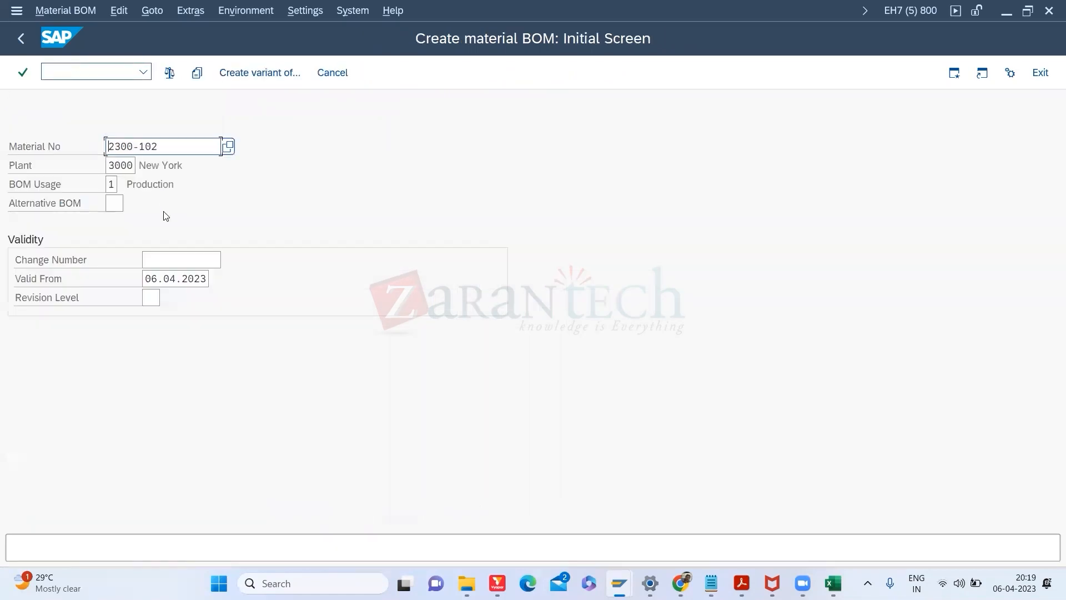
Step: Replace the material with 100-110 and open its BOM item overview
key("ctrl+a")
key("BackSpace")
type("100-110")
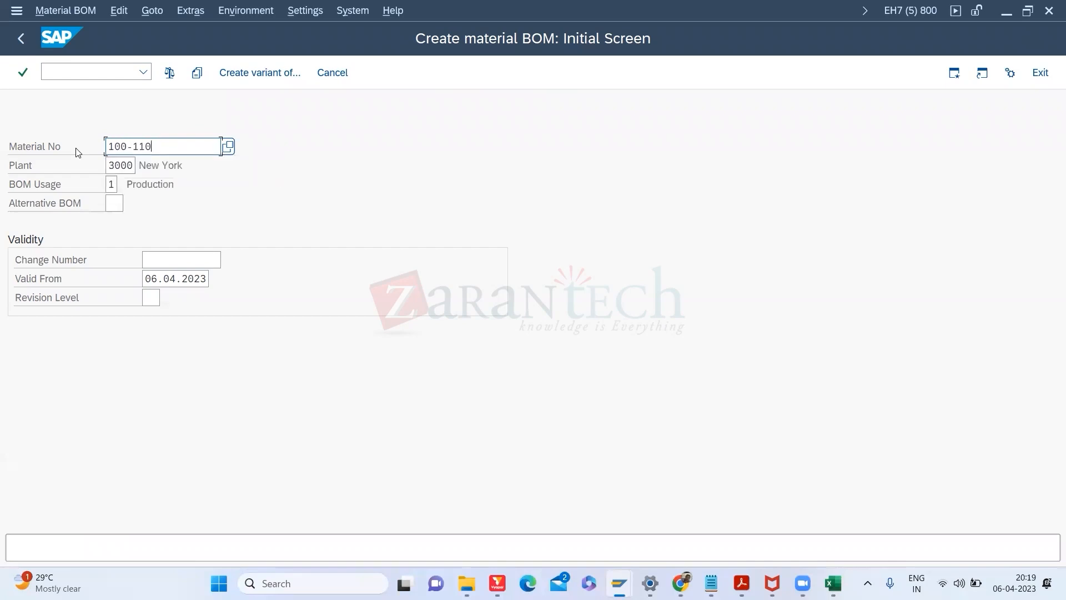
key("Return")
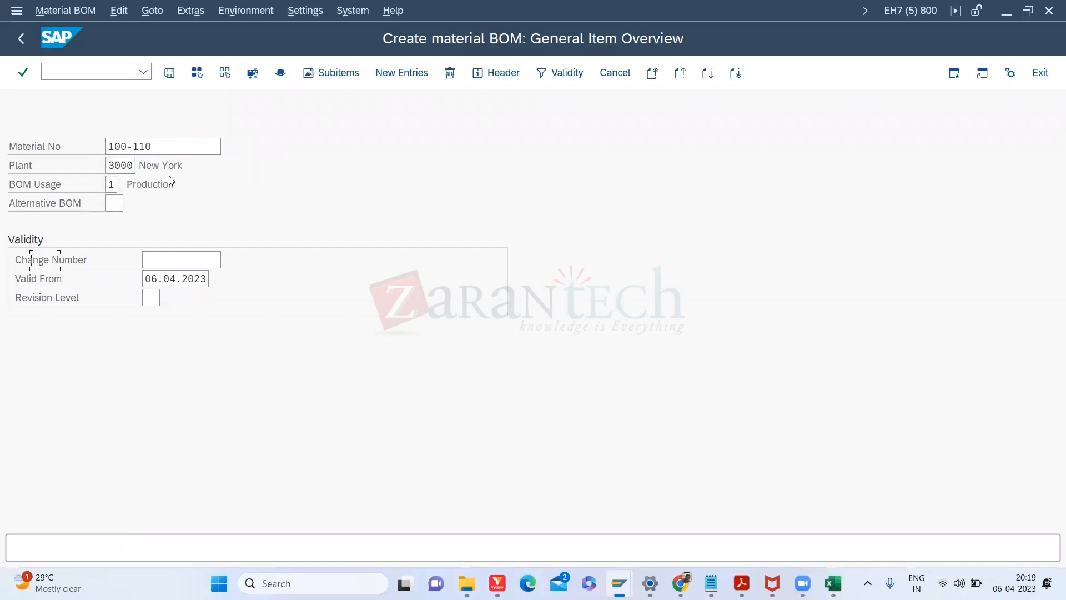
Step: Choose 449093-BEARING_1 as item 0010's component via Plant Material by Description
left_click(161, 274)
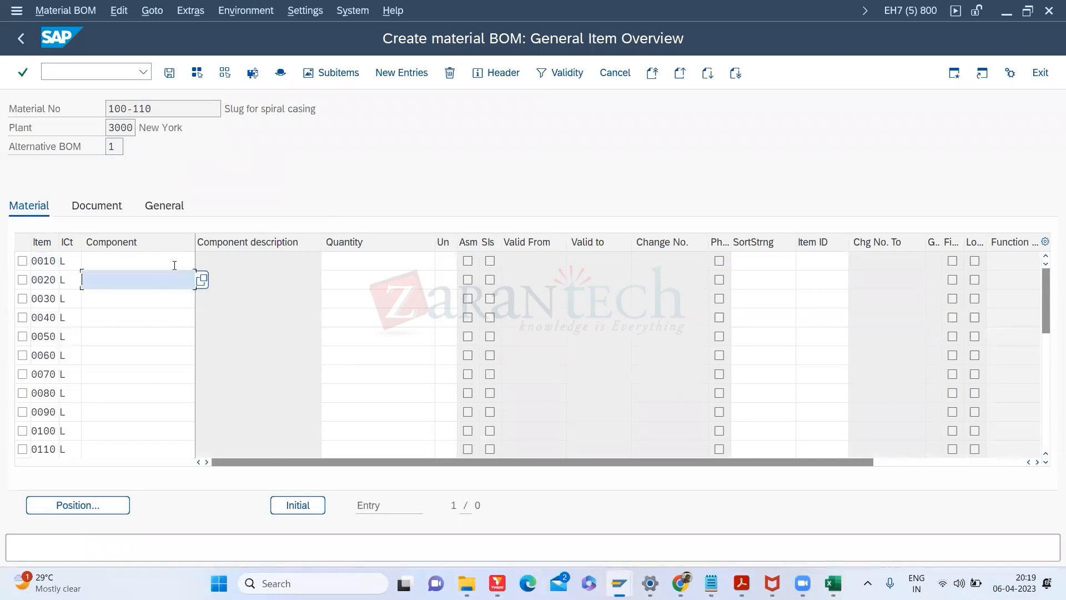
left_click(175, 263)
left_click(202, 261)
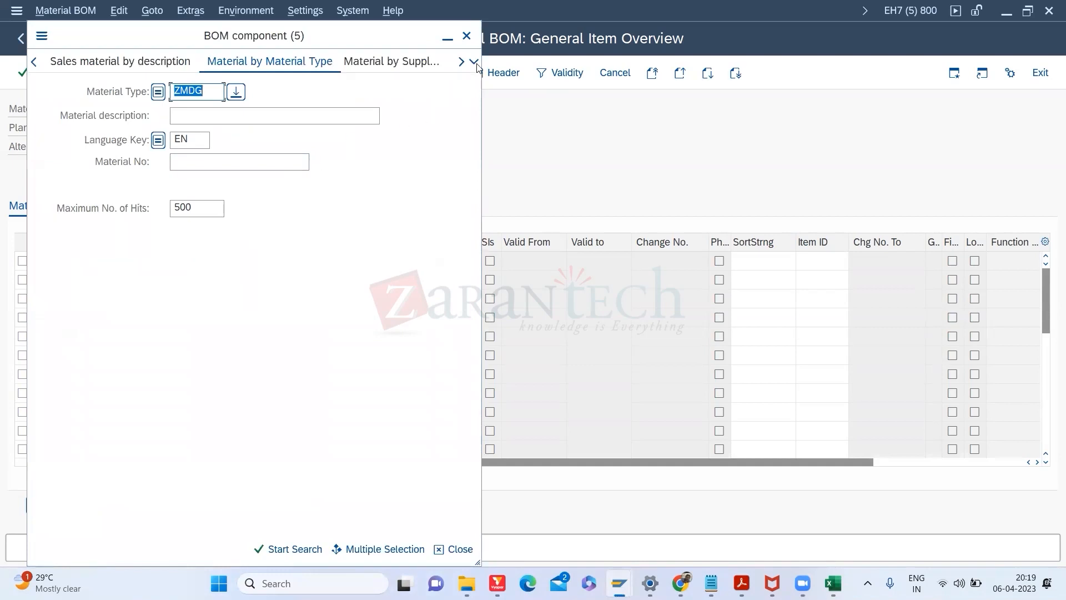
left_click(474, 62)
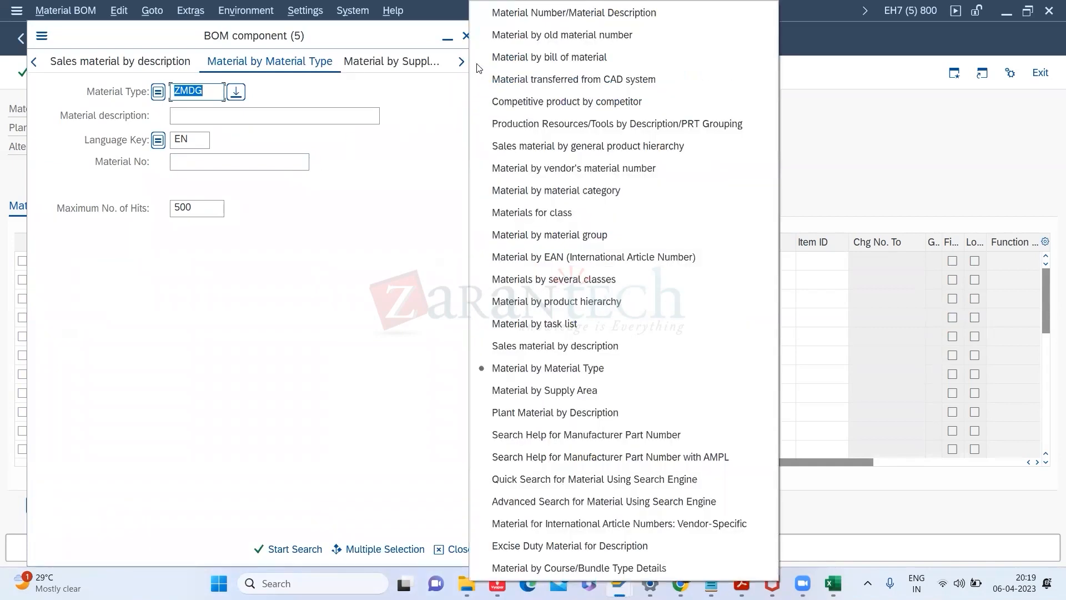
left_click(575, 414)
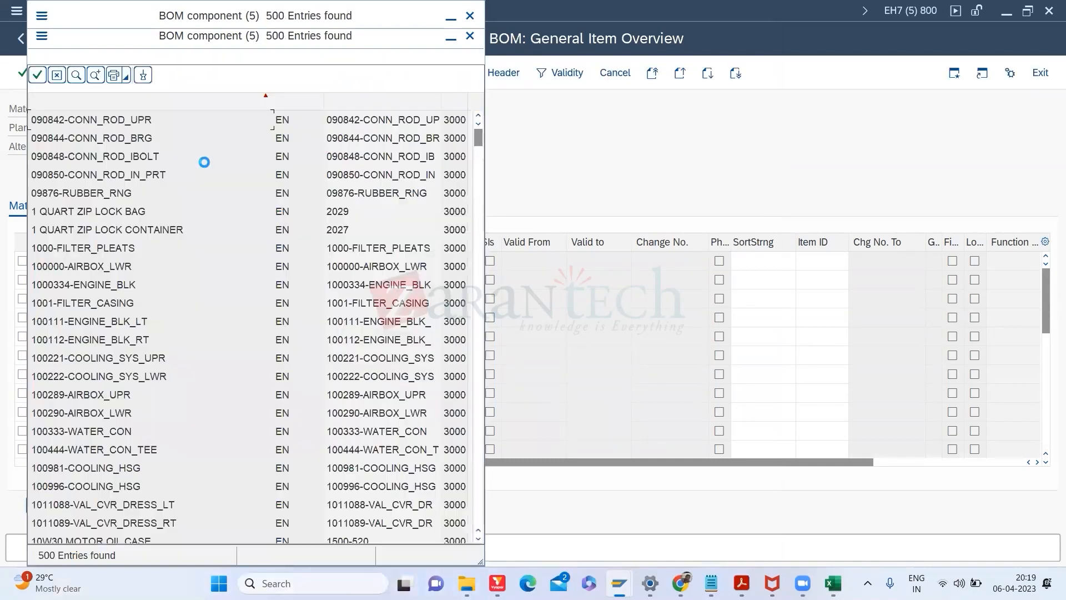
left_click(480, 379)
left_click(481, 379)
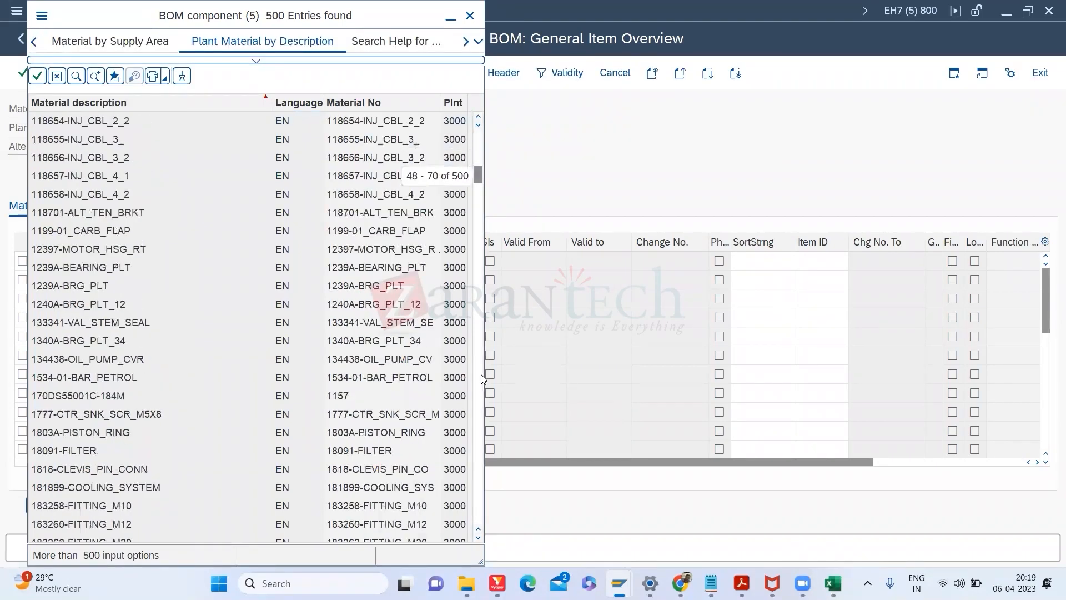
left_click(481, 378)
left_click(480, 378)
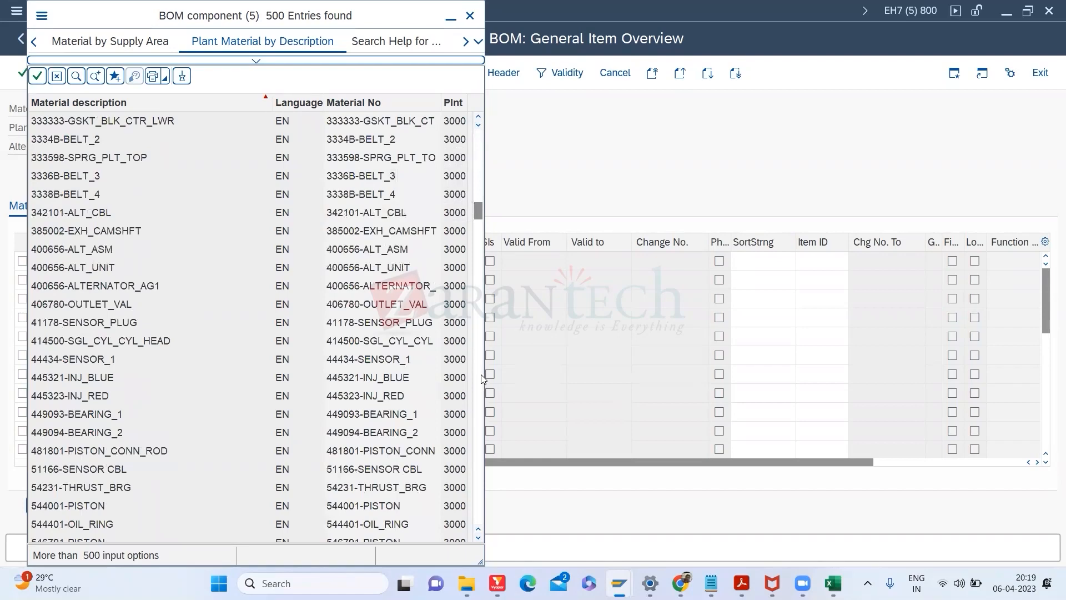
left_click(481, 374)
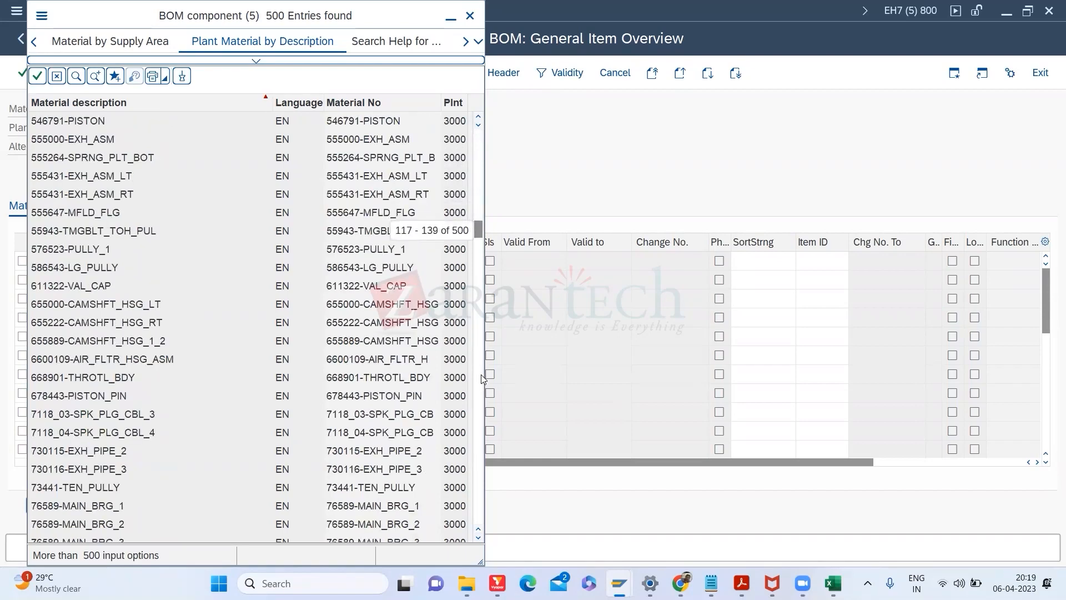
left_click(481, 135)
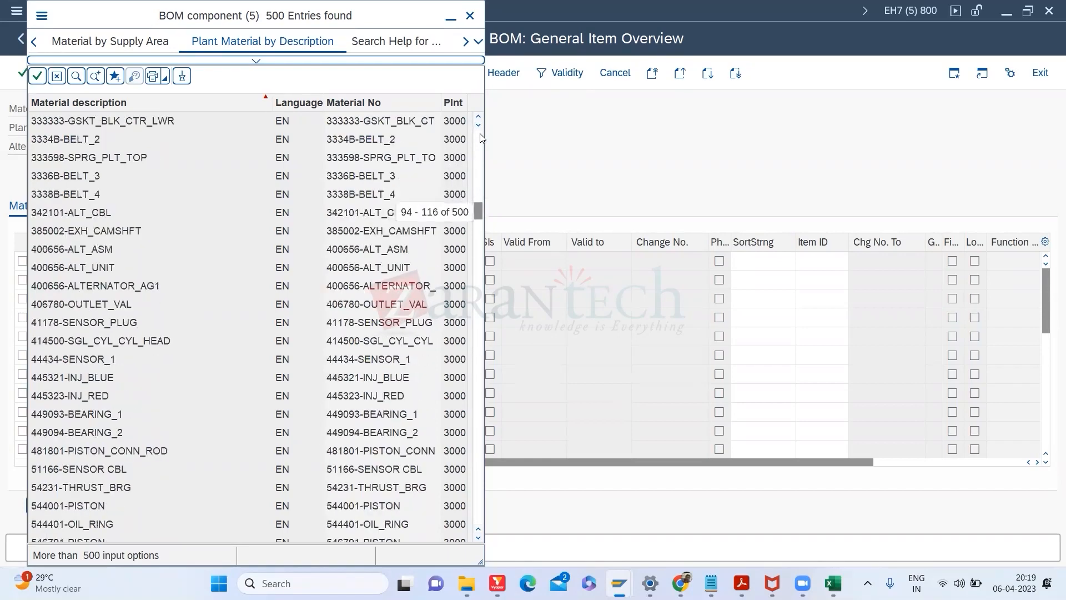
double_click(399, 413)
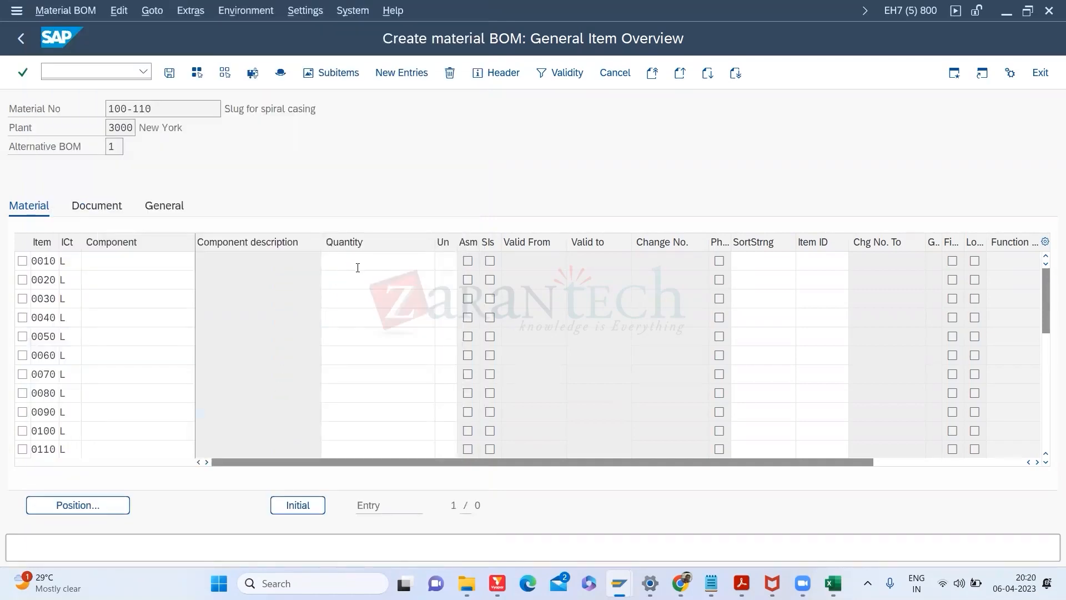
left_click(359, 264)
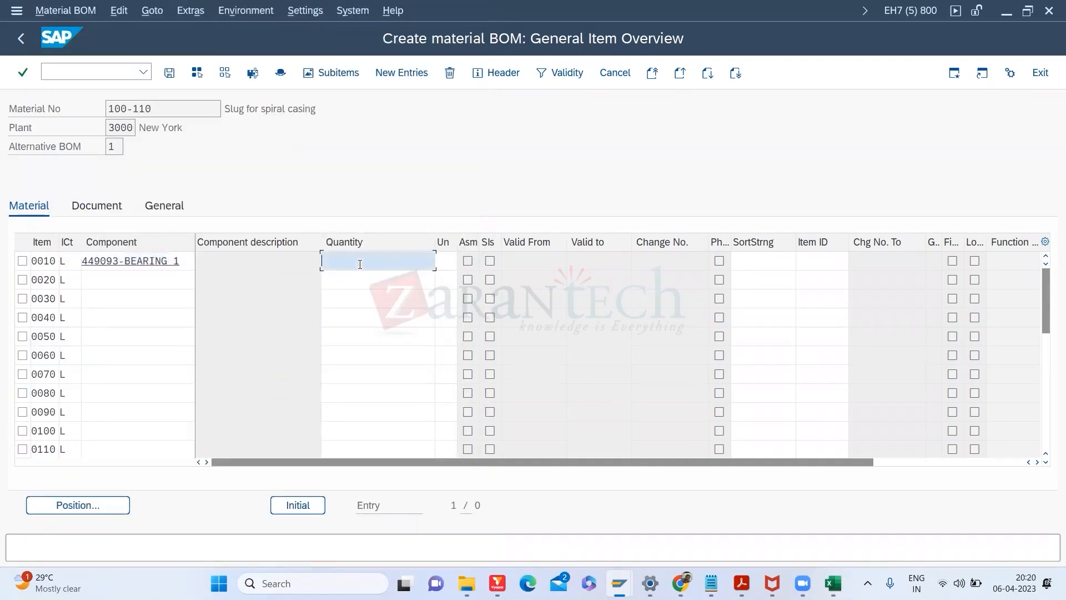
Step: Give the bearing quantity 2 and pick 8123-A4-FAN_BLT as item 0020's component
type("2")
key("Return")
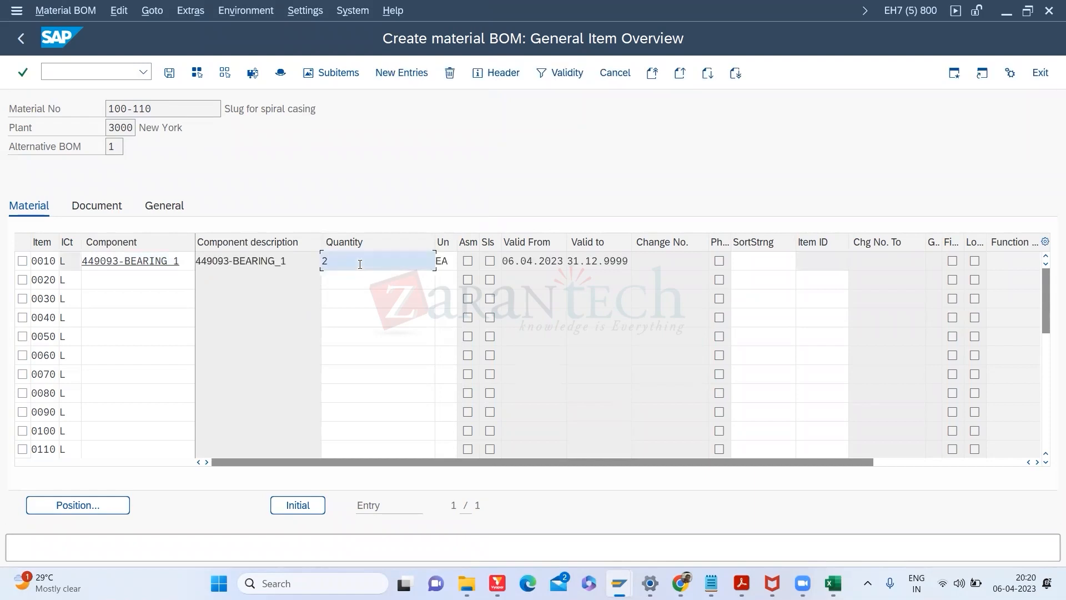
left_click(187, 281)
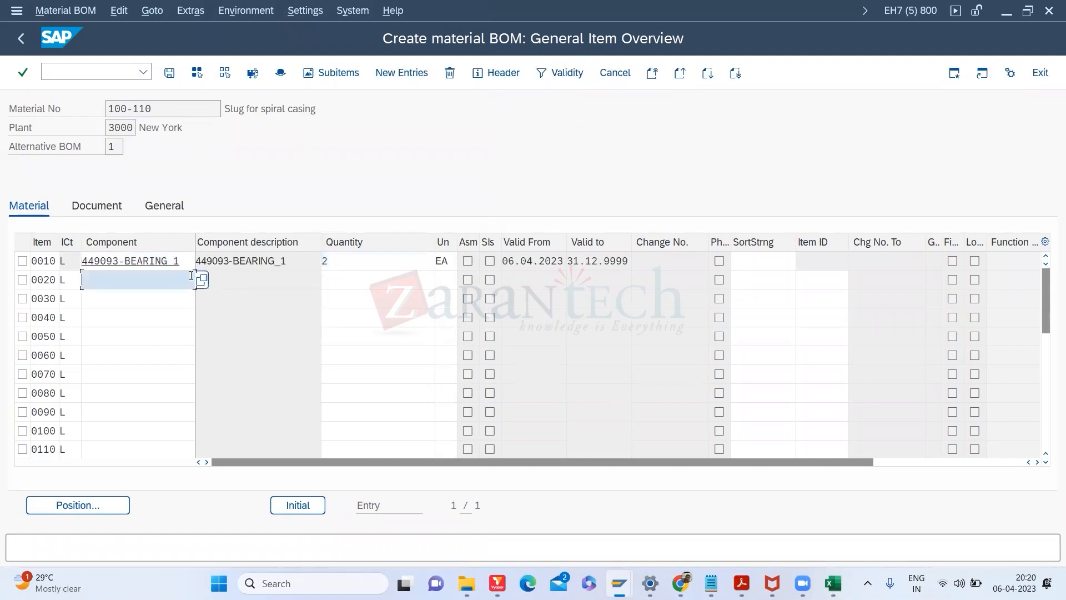
left_click(201, 279)
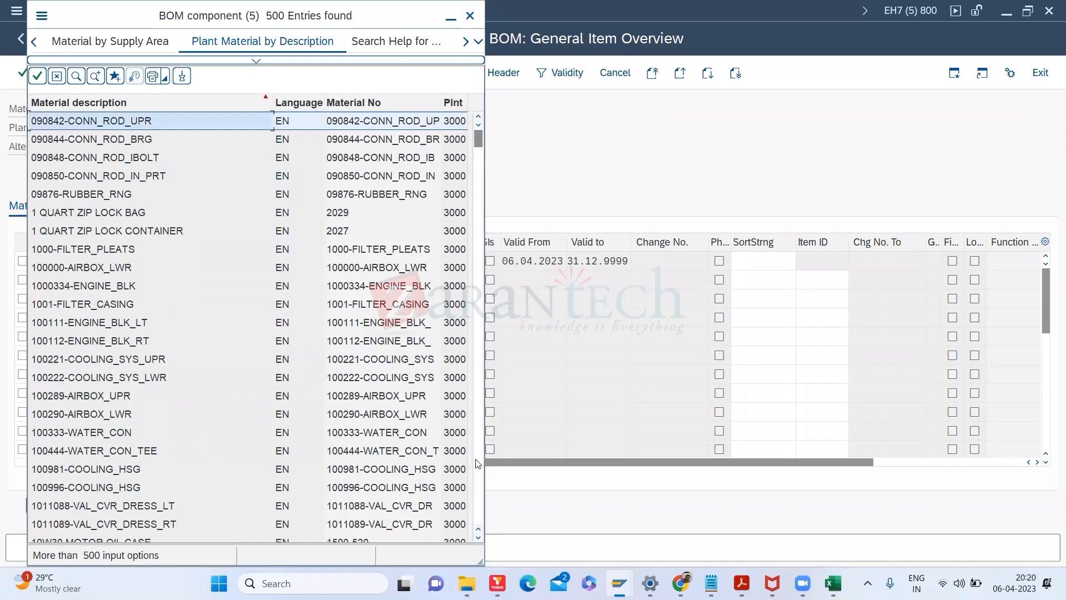
scroll(475, 463, "down", 20)
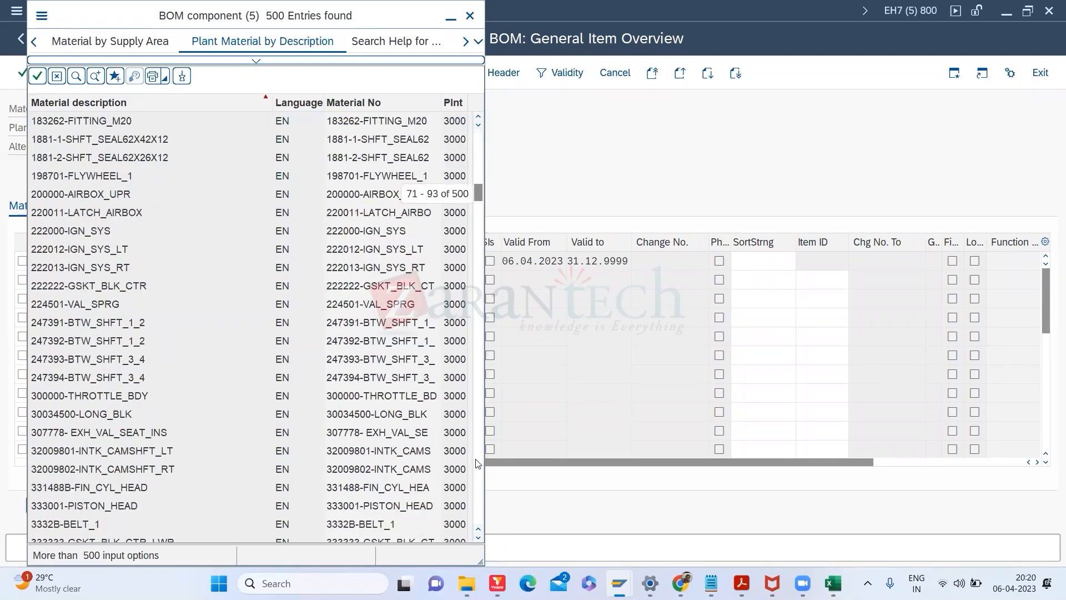
left_click(476, 463)
left_click(476, 463)
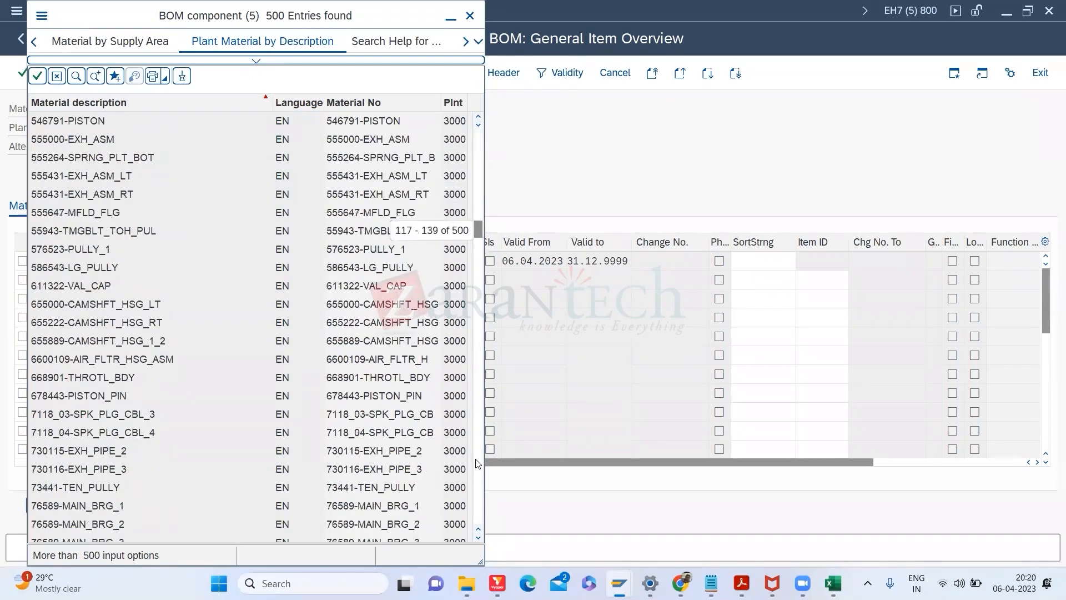
left_click(476, 463)
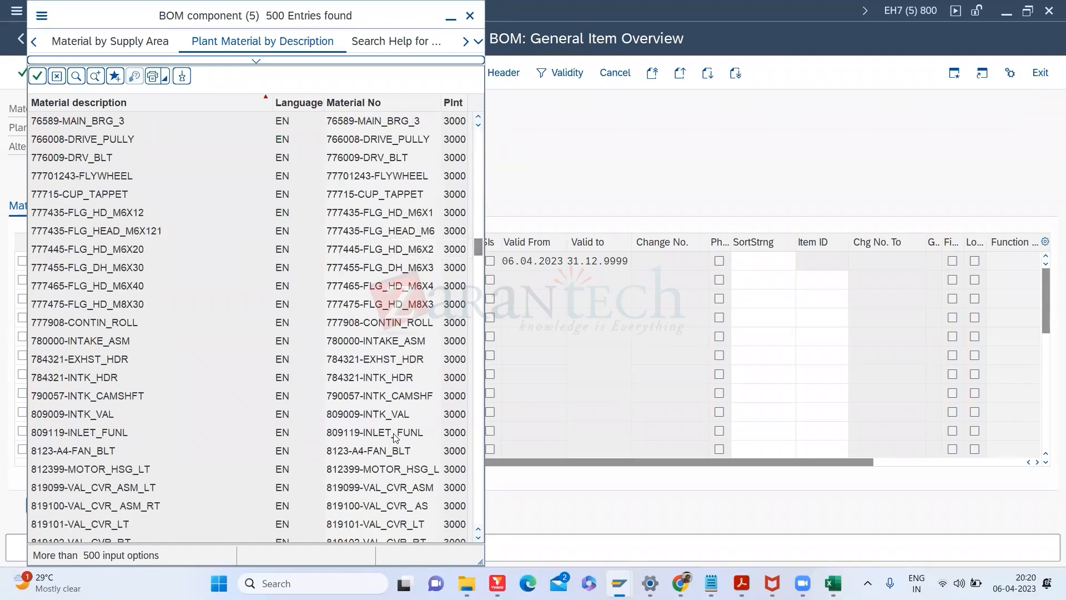
double_click(389, 450)
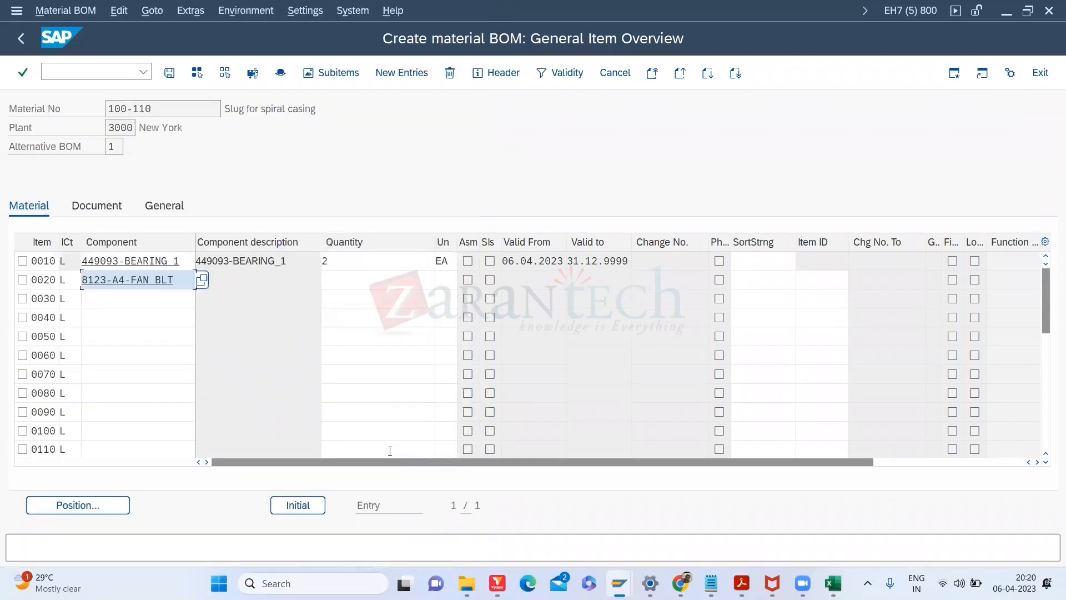
key("Return")
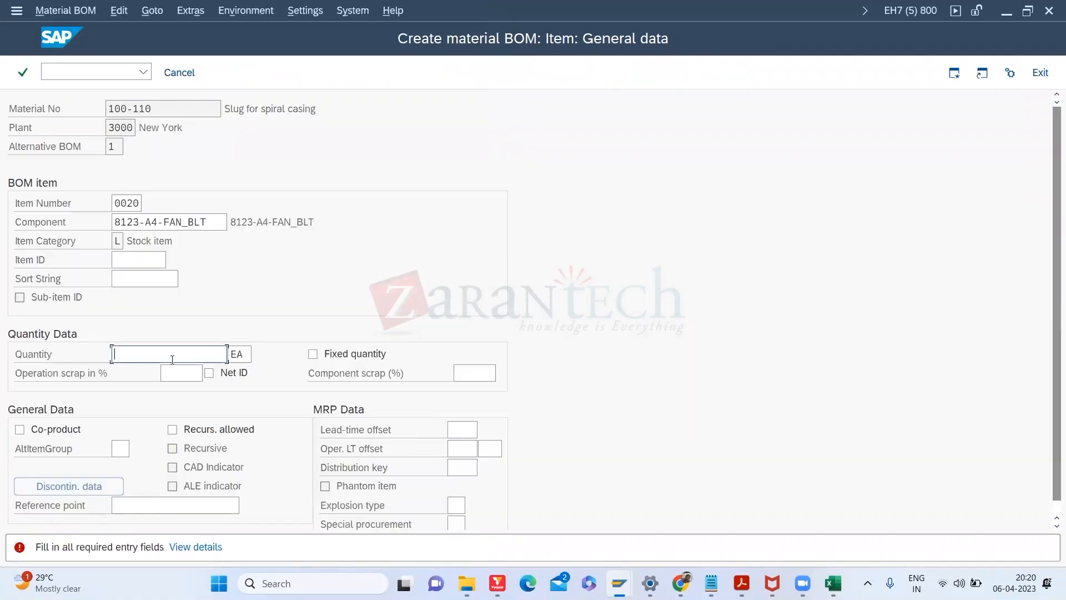
Step: Set the fan belt quantity to 1 and save the BOM for 100-110
type("4")
key("BackSpace")
type("1")
key("Return")
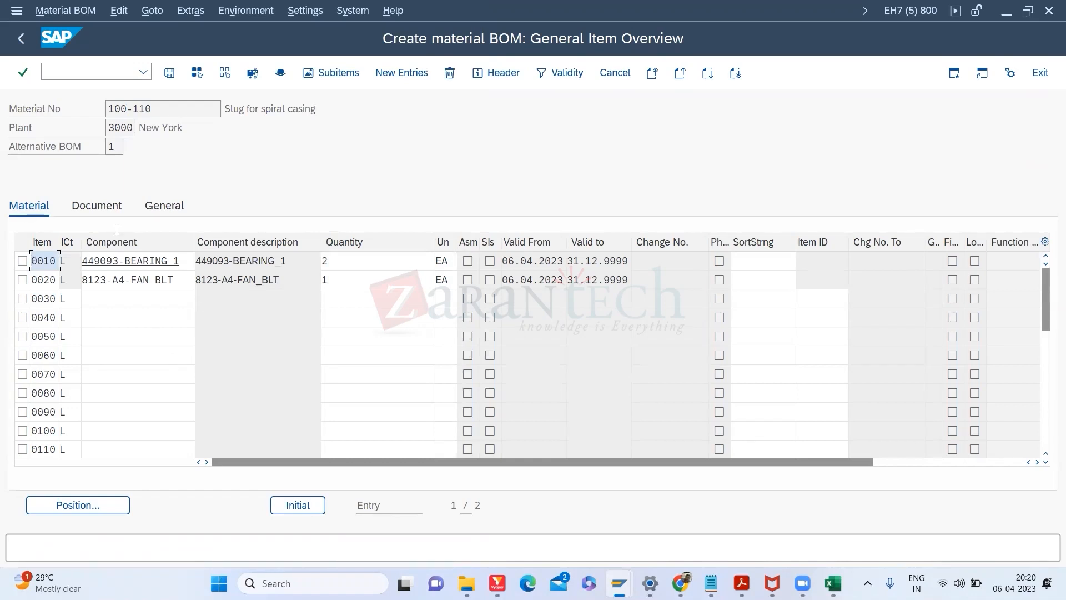
left_click(175, 75)
left_click(169, 74)
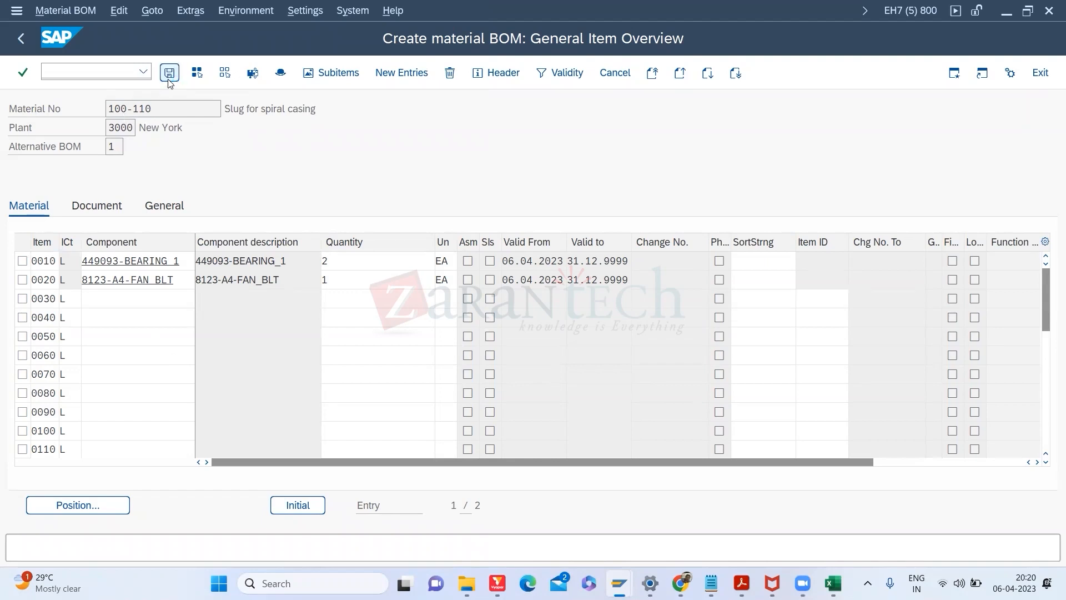
Step: Display the saved BOM of 100-110 with /NCS03 to check its items
left_click(89, 66)
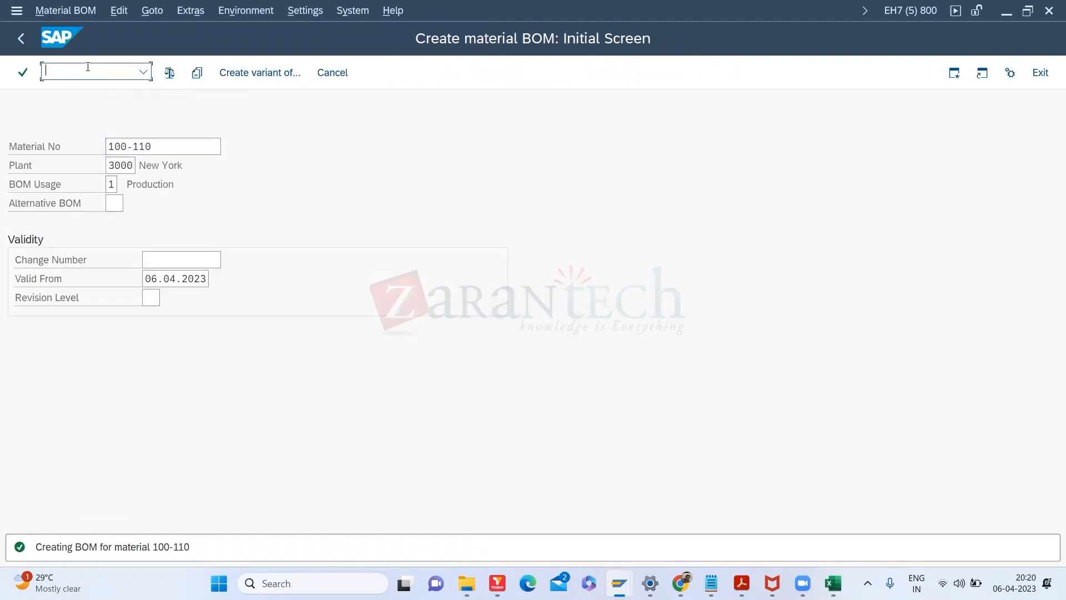
type("/NCS03")
key("Return")
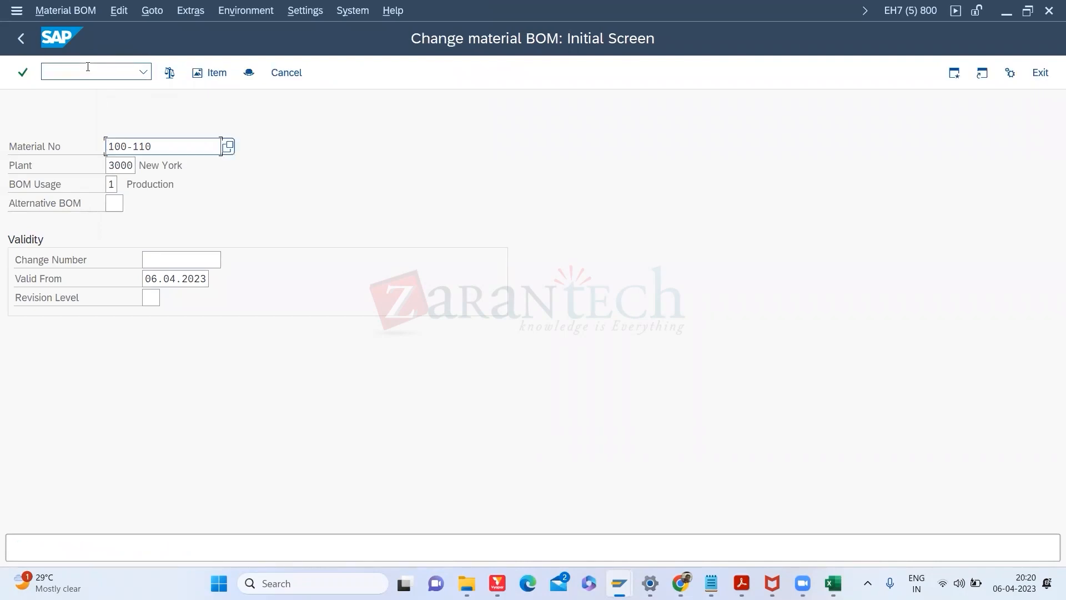
key("Return")
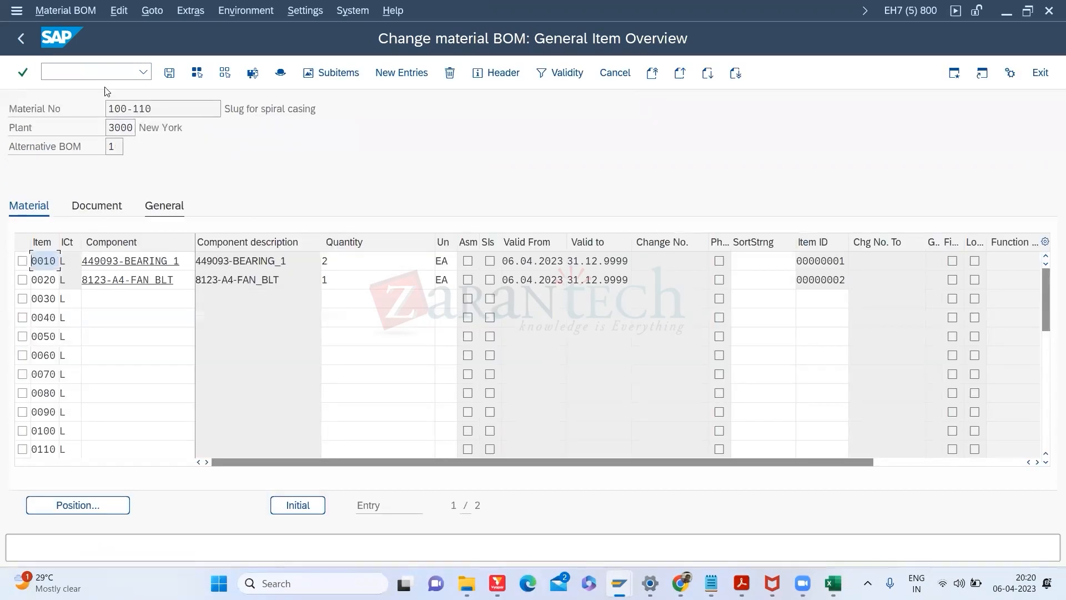
Step: Open Change material BOM with /nCS02 and clear the material number
left_click(86, 72)
type("/nCS02")
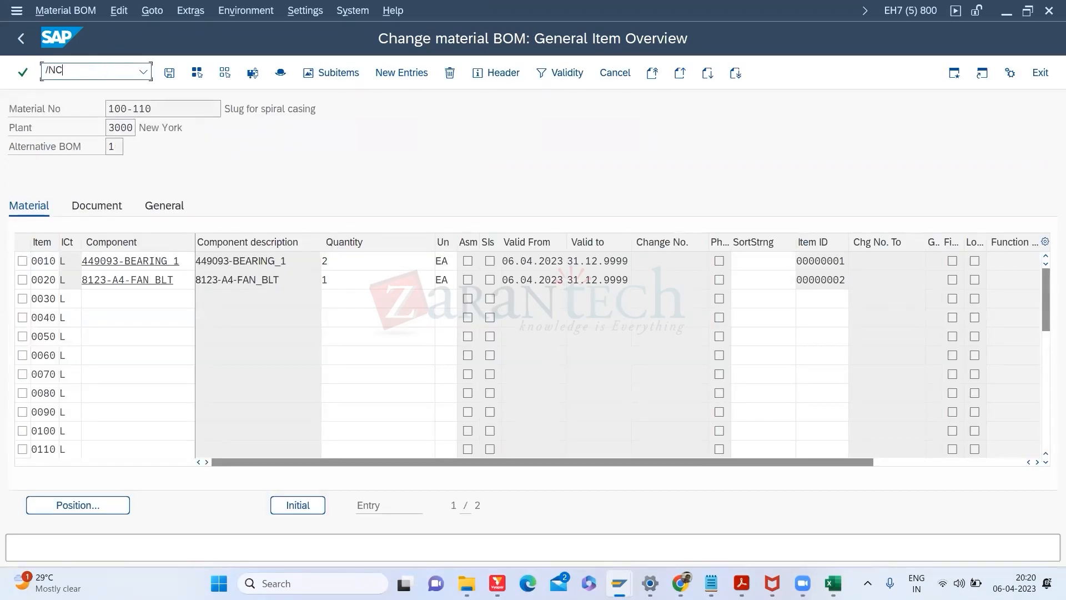
key("Return")
key("Delete")
key("Delete")
key("Delete")
key("Delete")
key("Delete")
key("Delete")
key("Delete")
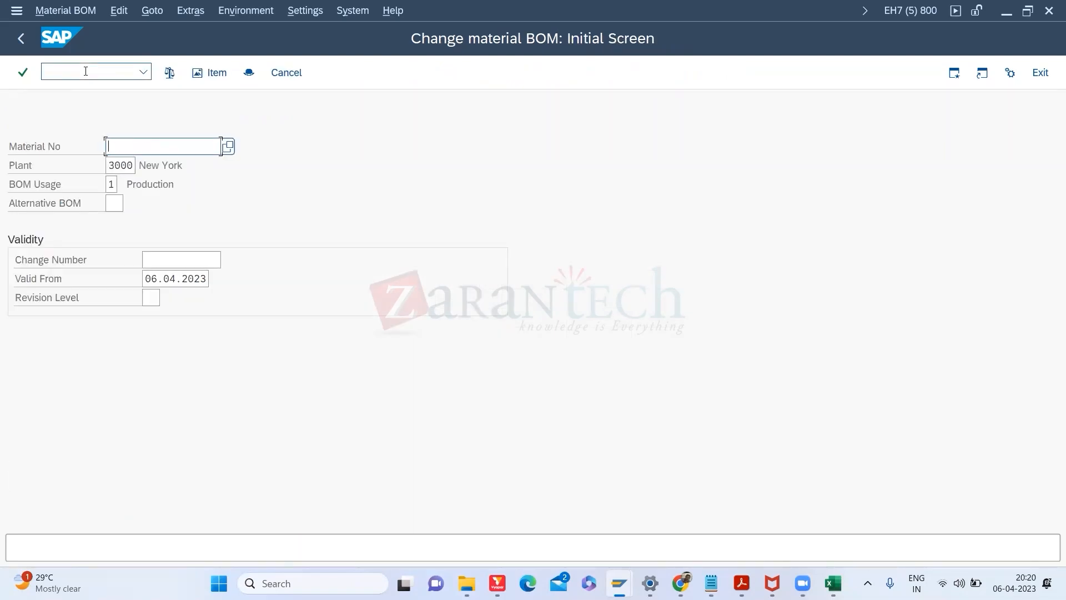
type("70")
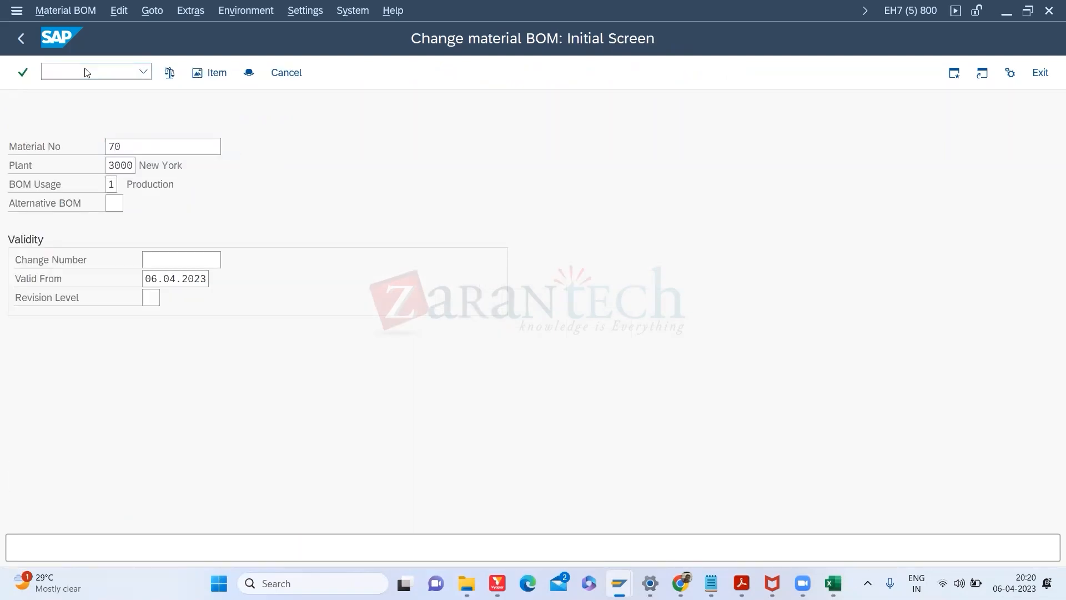
key("Return")
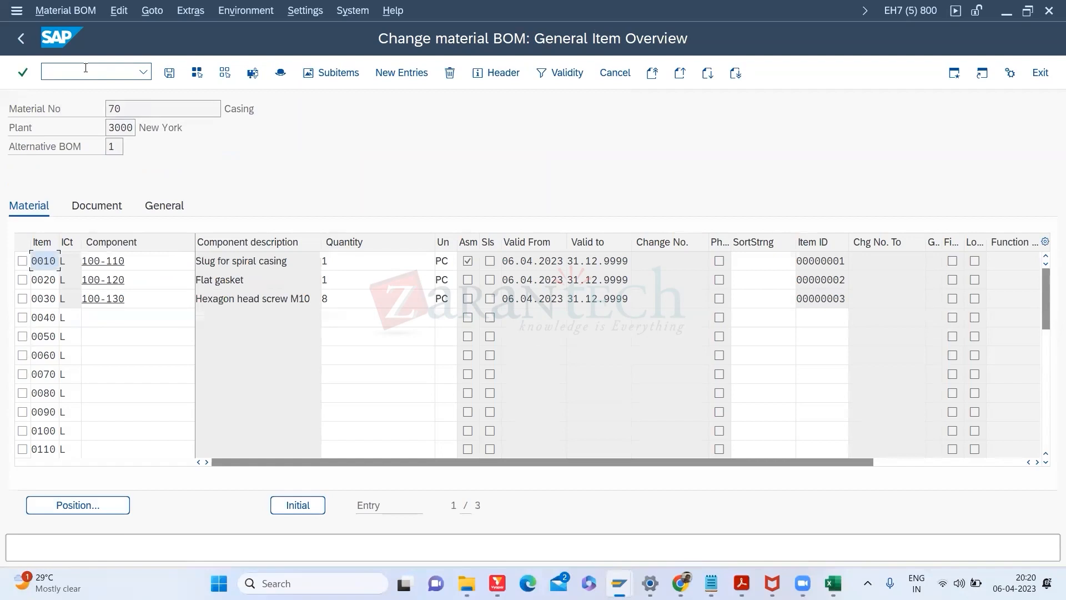
left_click(467, 262)
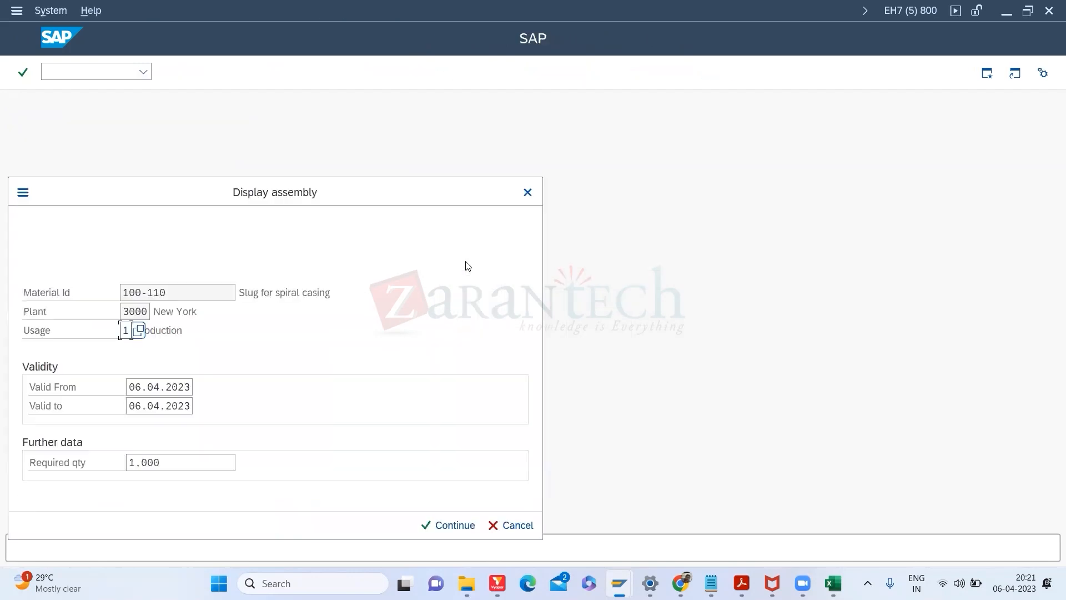
left_click(464, 522)
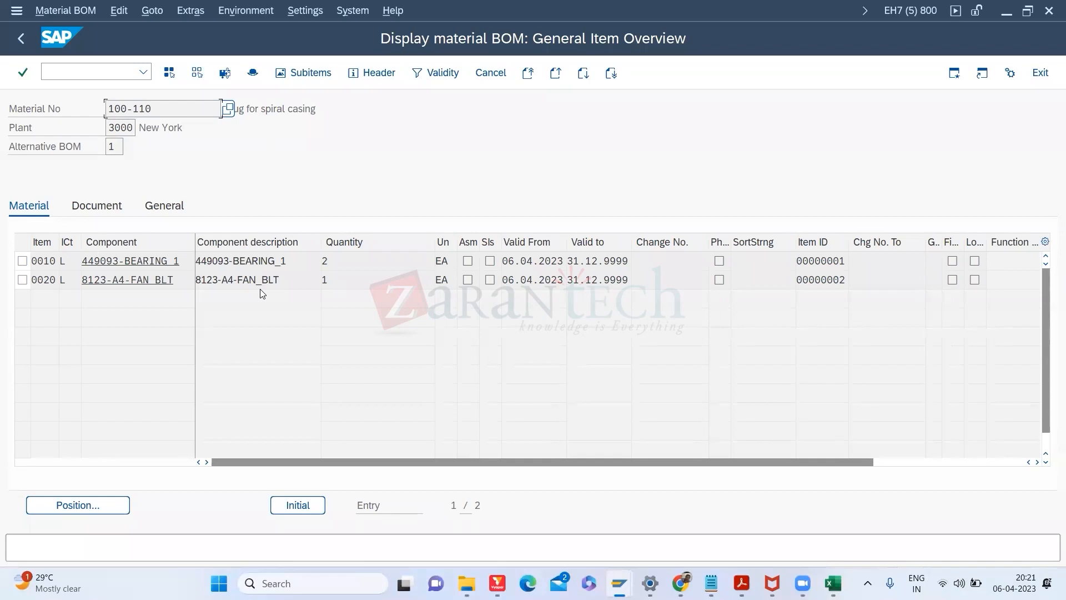
left_click(25, 41)
left_click(24, 41)
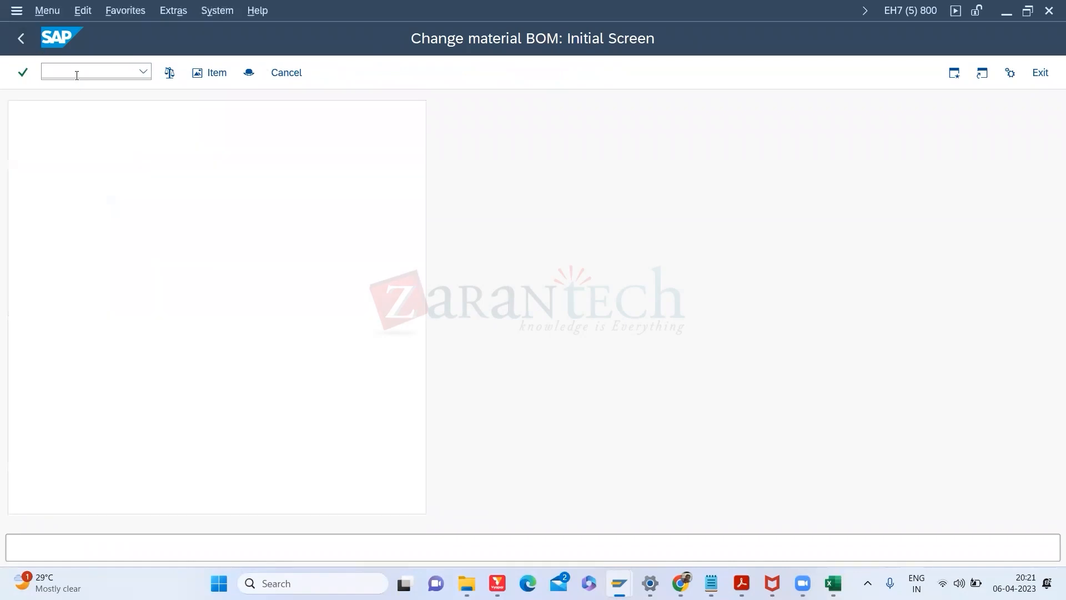
Step: Explode material 70's BOM level by level in CS11 with application BEST
type("CS11")
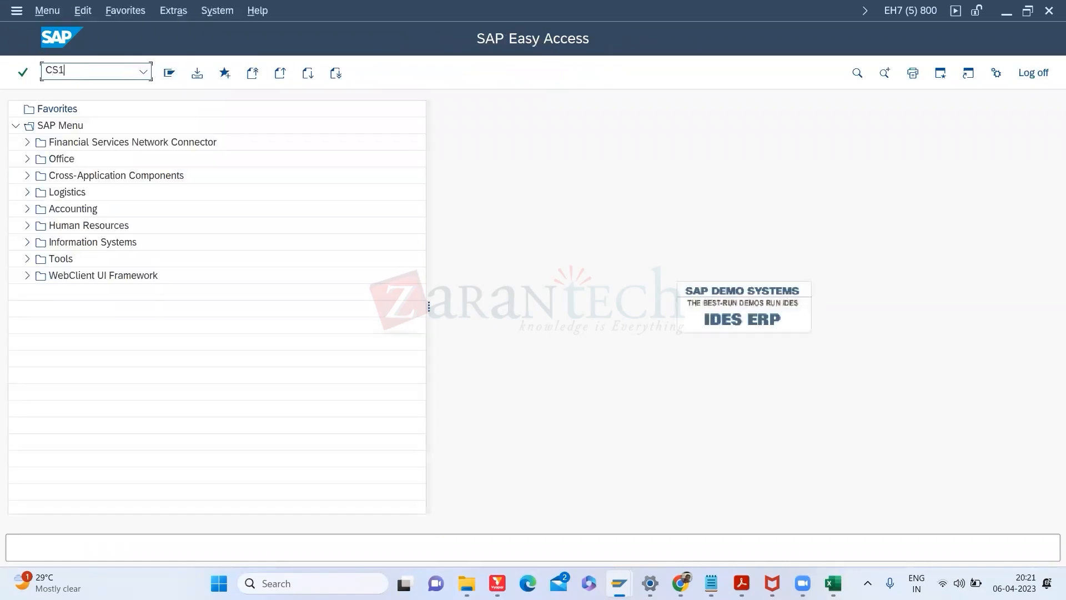
key("Return")
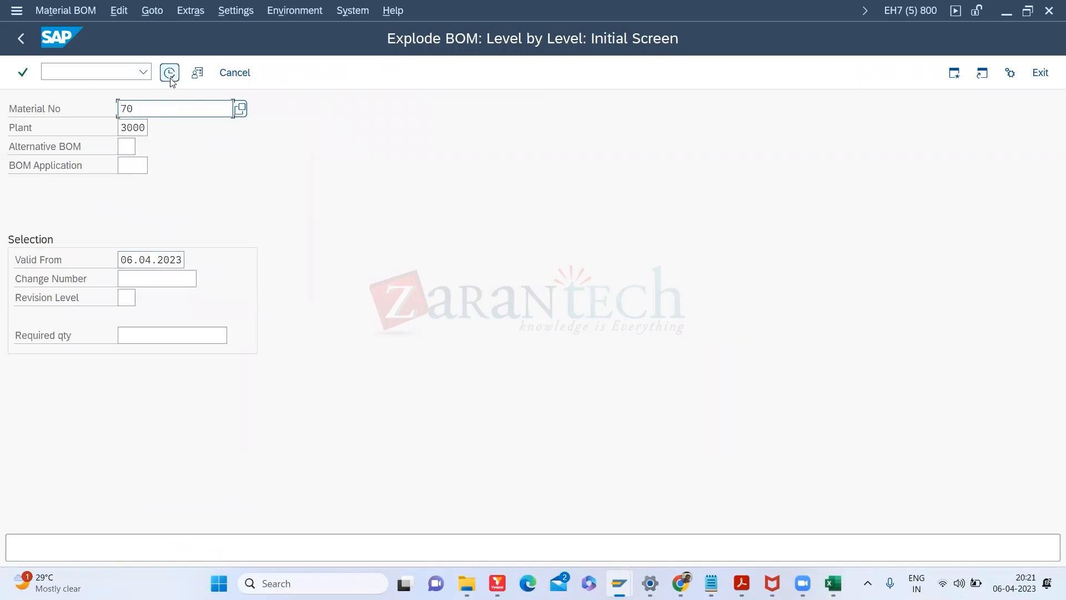
left_click(170, 78)
left_click(155, 169)
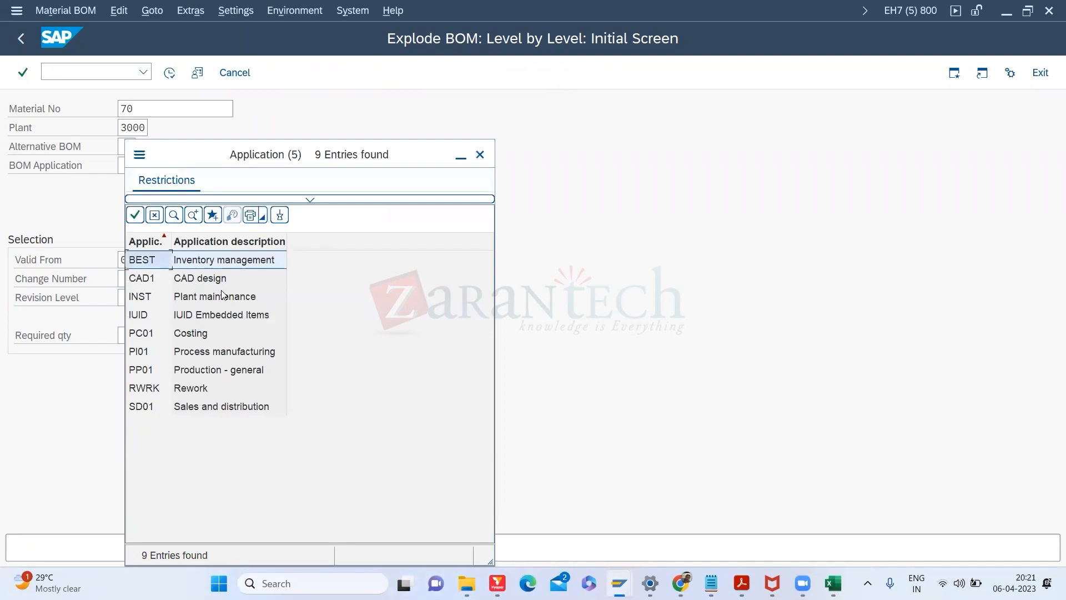
double_click(202, 259)
left_click(168, 74)
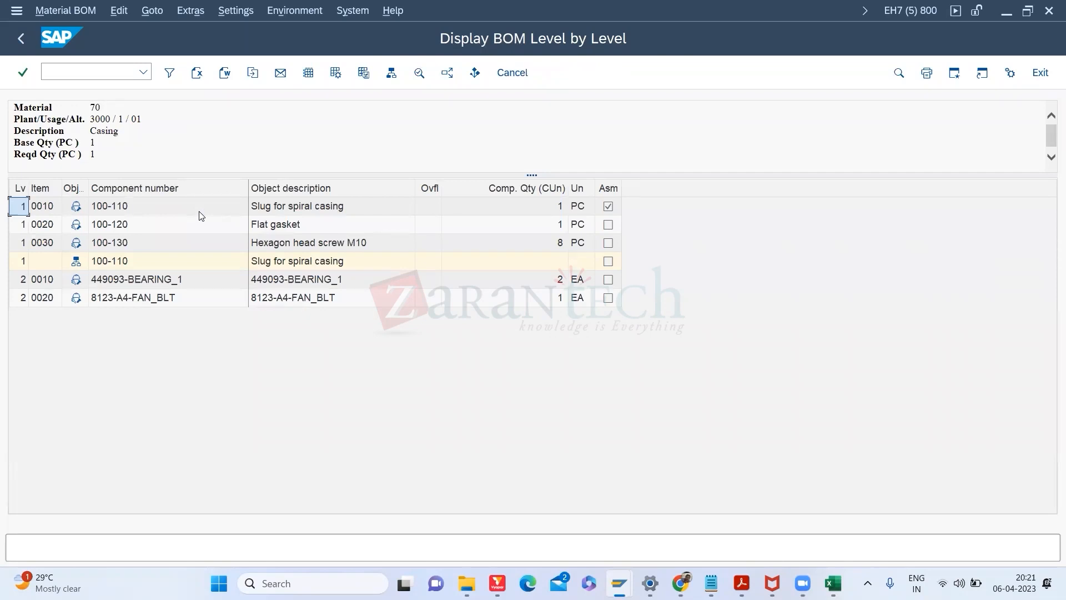
Step: Switch between sessions to the window showing 100-100's BOM
key("alt+Tab")
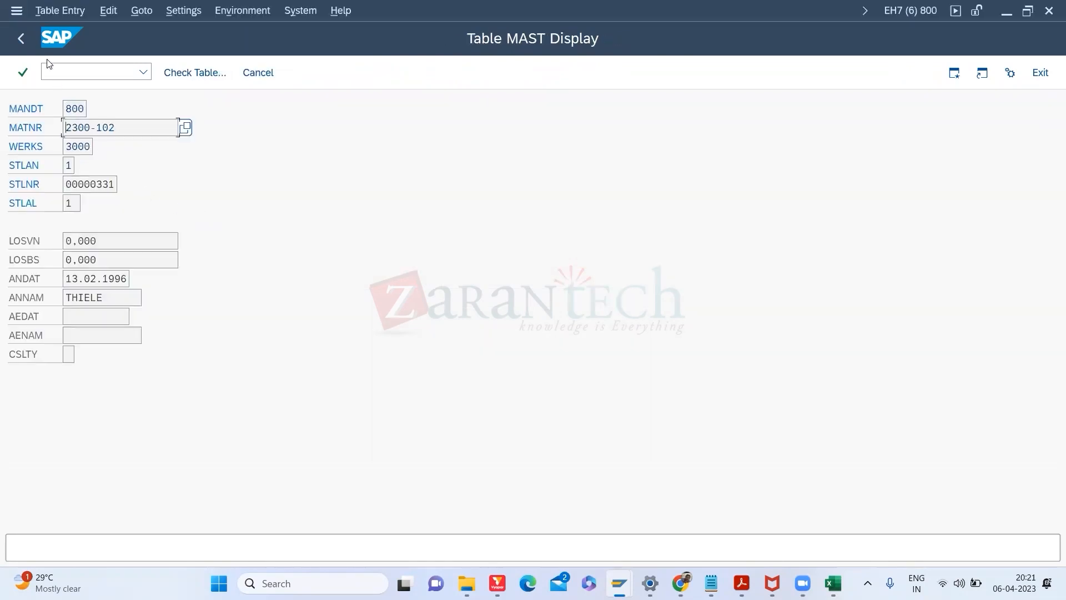
left_click(22, 38)
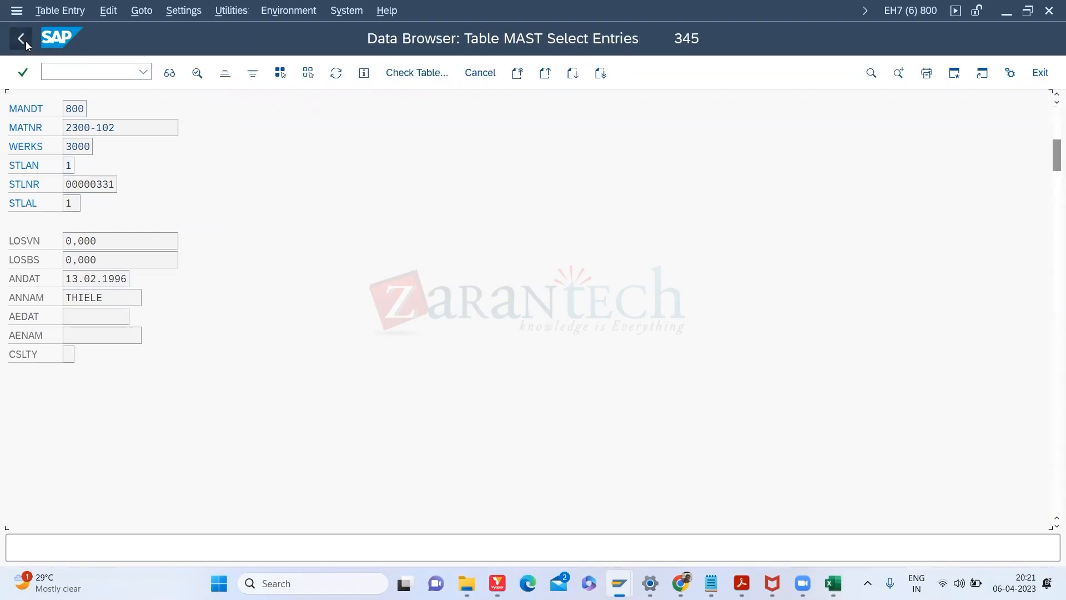
left_click(25, 41)
key("alt+Tab")
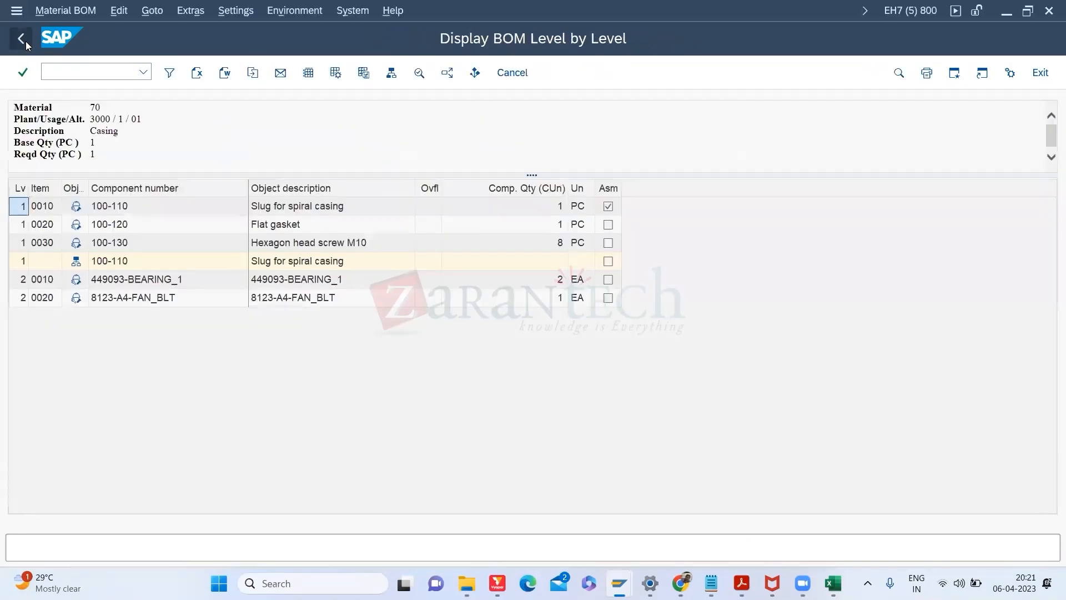
key("alt+Tab")
key("Tab")
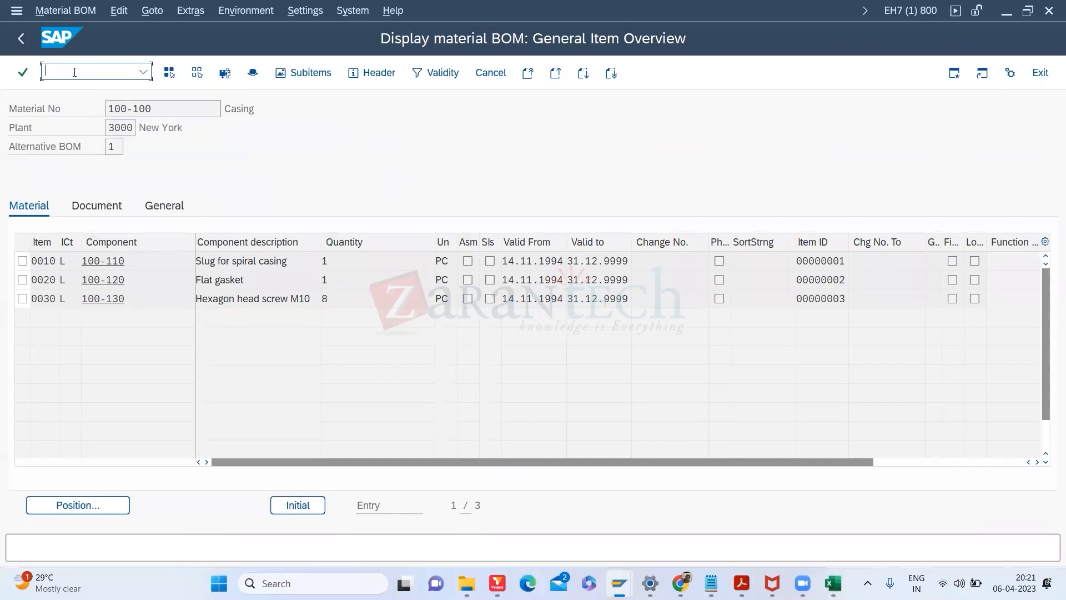
Step: Create alternative BOM 2 for material 70, plant 3000, usage 1, and open its empty item list
type("/NCS01")
key("Return")
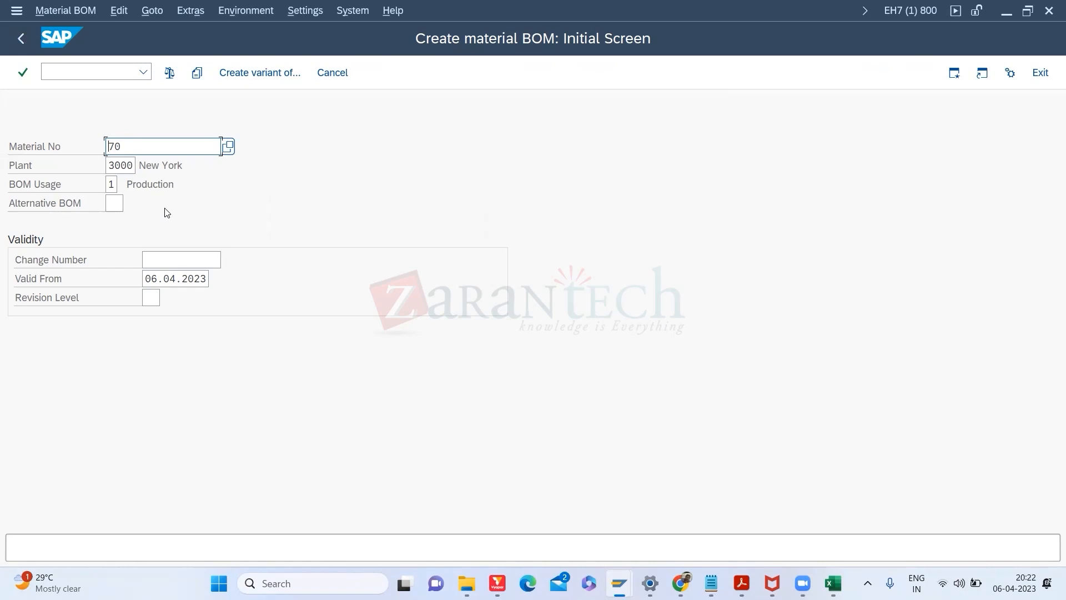
key("Return")
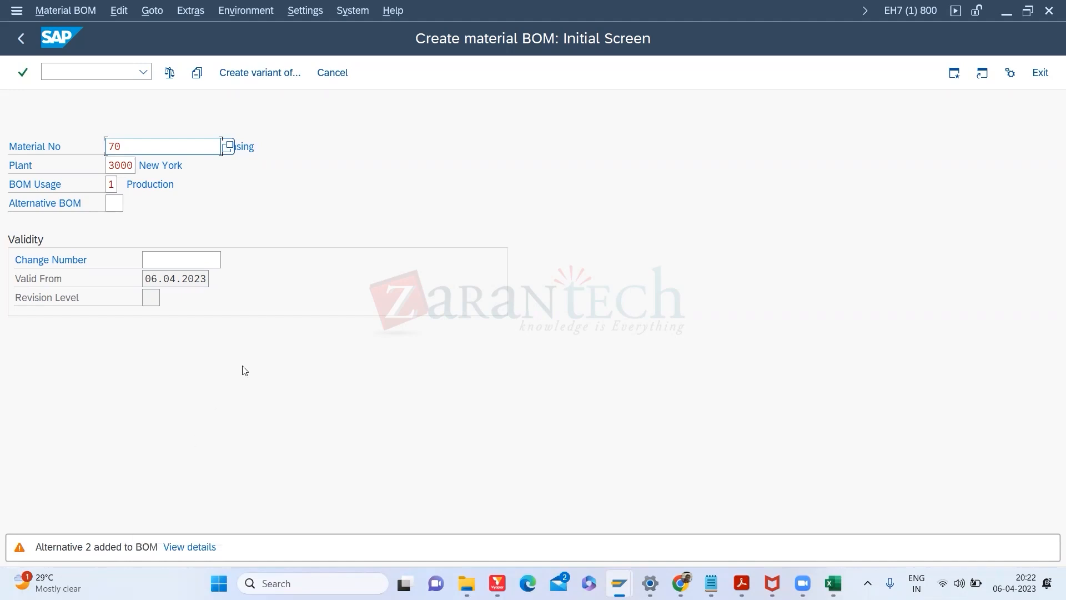
key("Return")
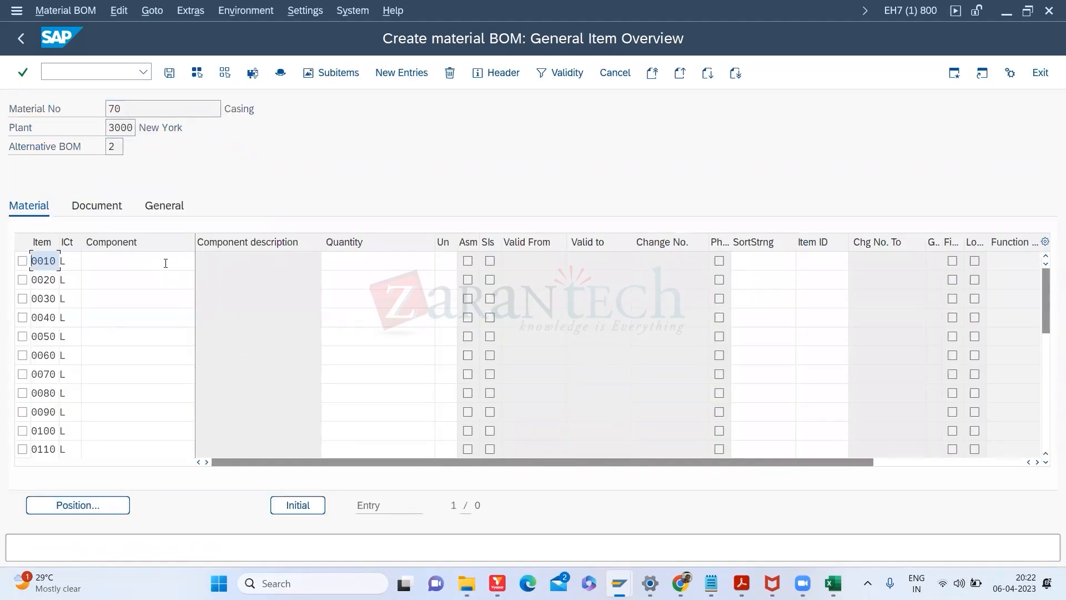
Step: Add 100000-AIRBOX_LWR as item 0010 with quantity 1
right_click(165, 262)
left_click(125, 263)
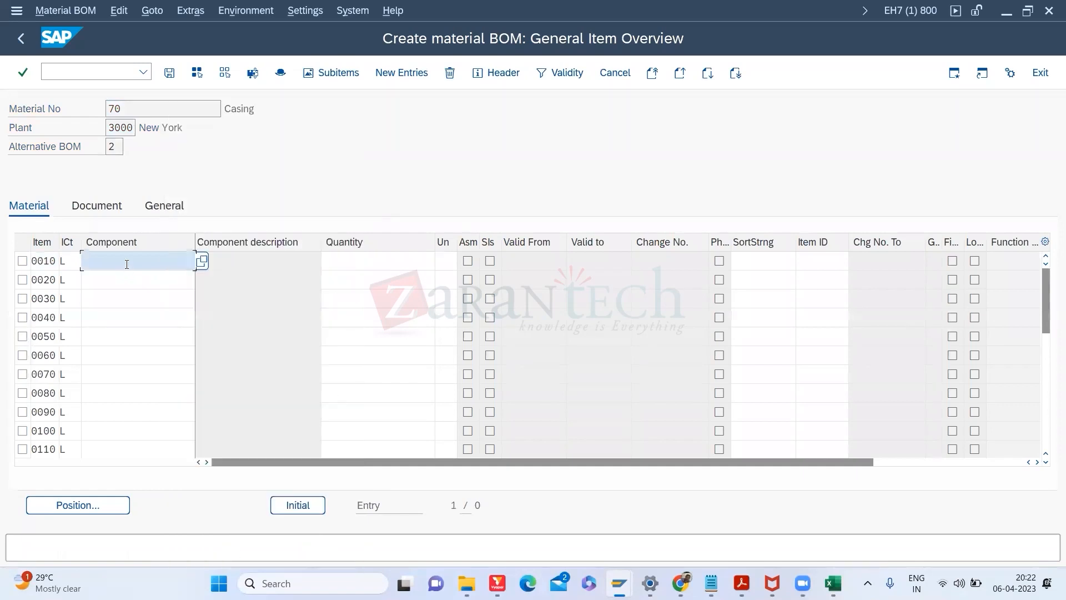
left_click(201, 260)
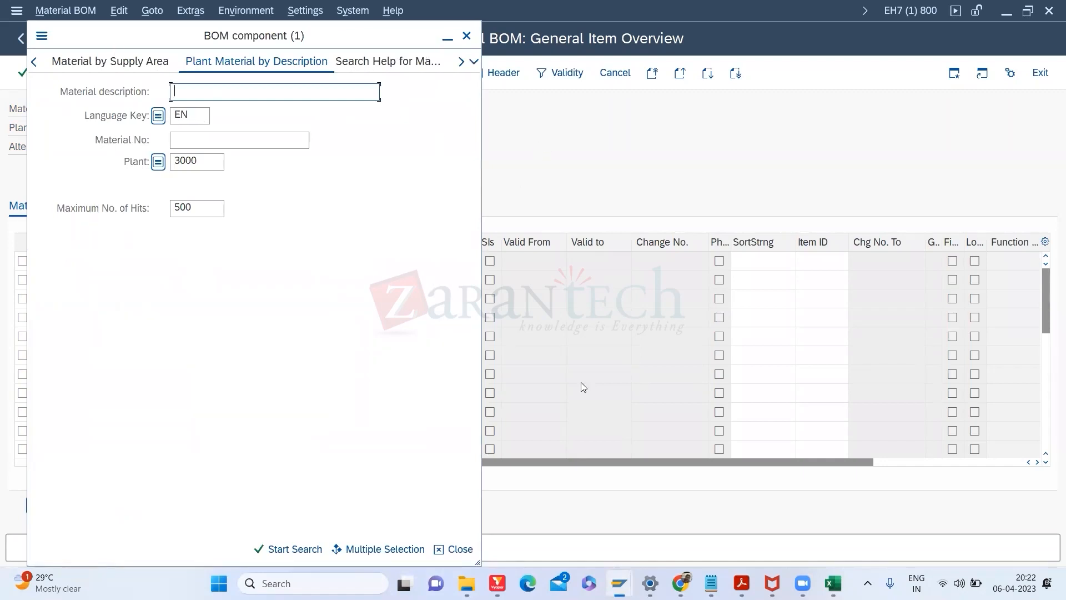
left_click(476, 63)
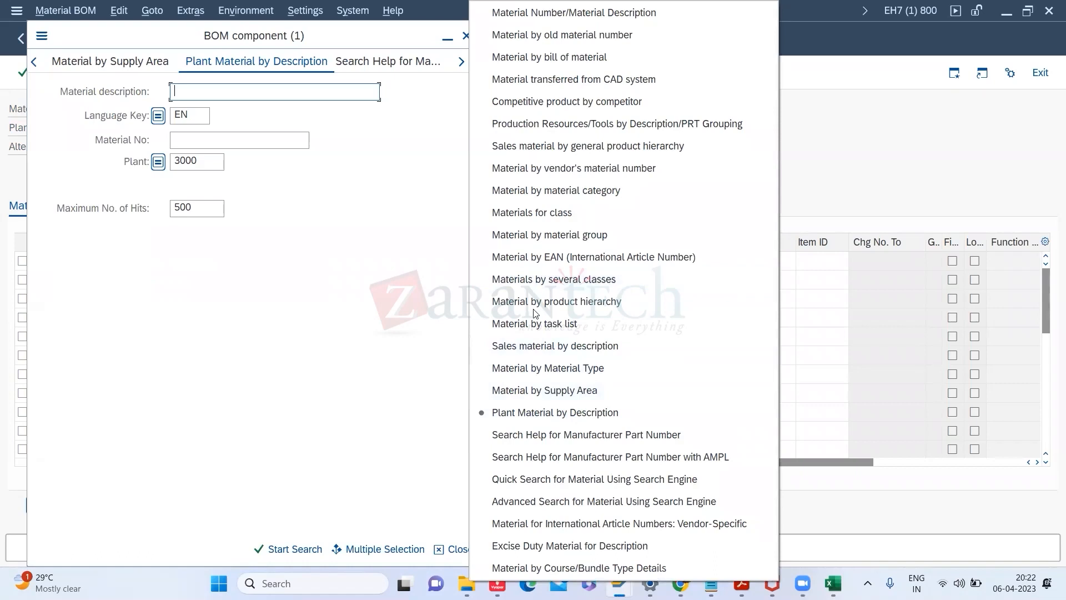
left_click(544, 421)
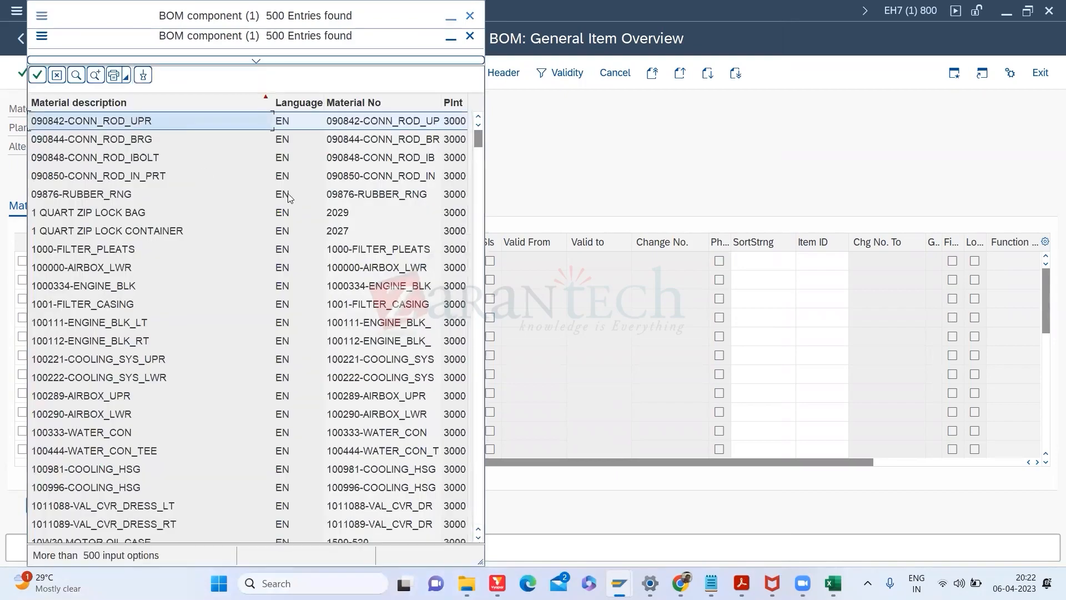
left_click(363, 269)
left_click(357, 262)
type("1")
key("Return")
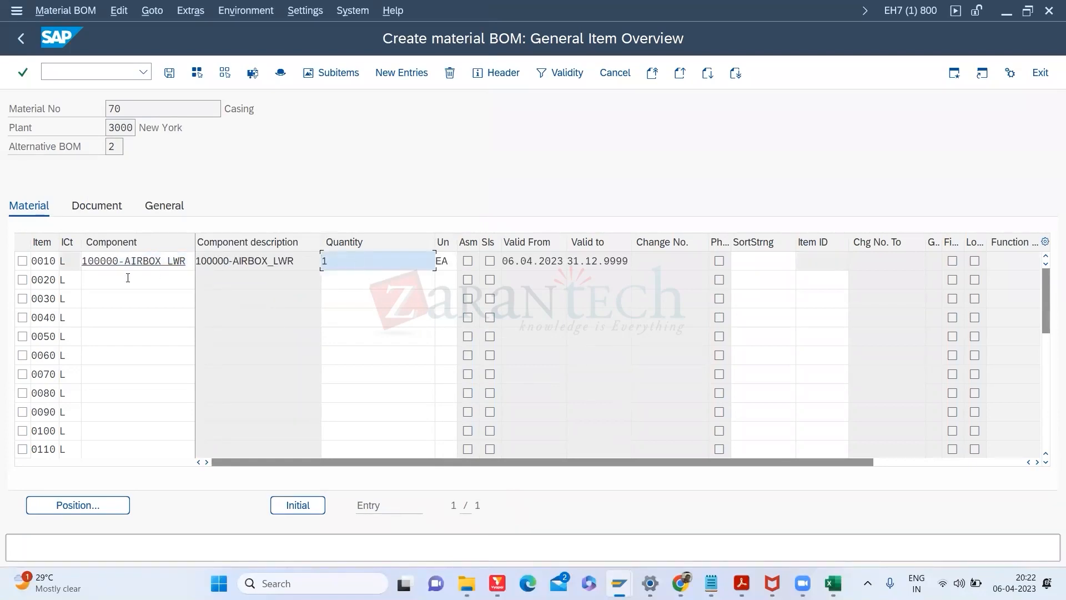
Step: Add 1000334-ENGINE_BLK as item 0020 with quantity 1 and save the BOM
left_click(128, 278)
left_click(203, 280)
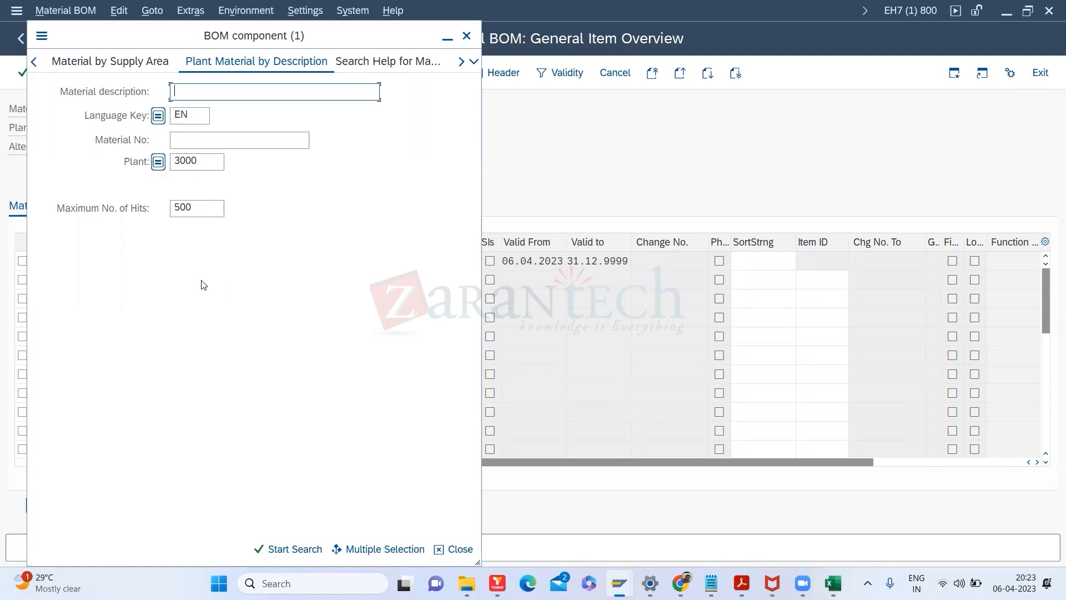
key("Return")
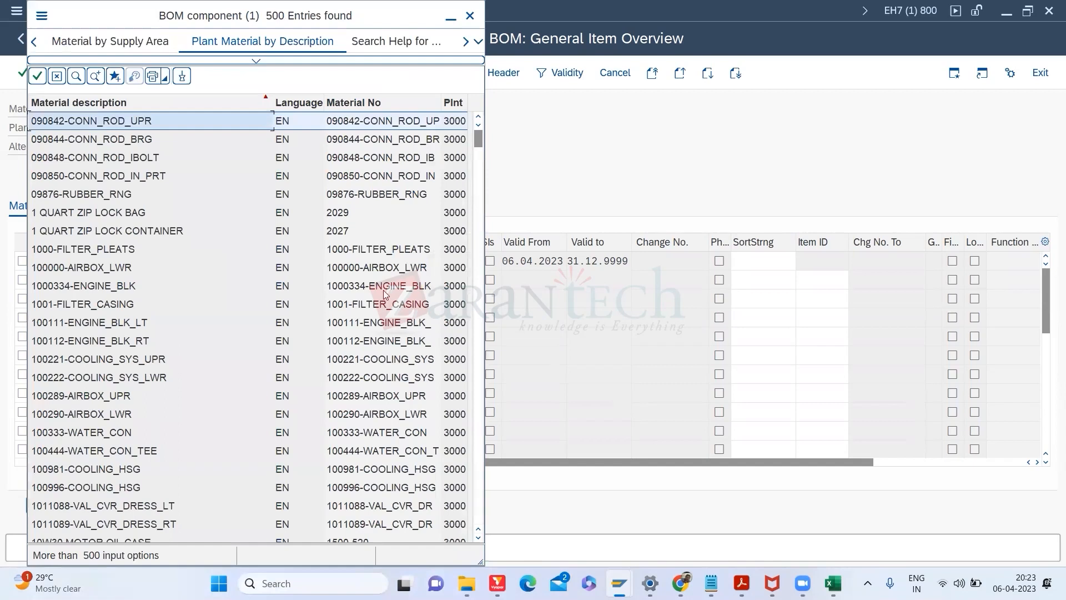
left_click(381, 289)
double_click(380, 286)
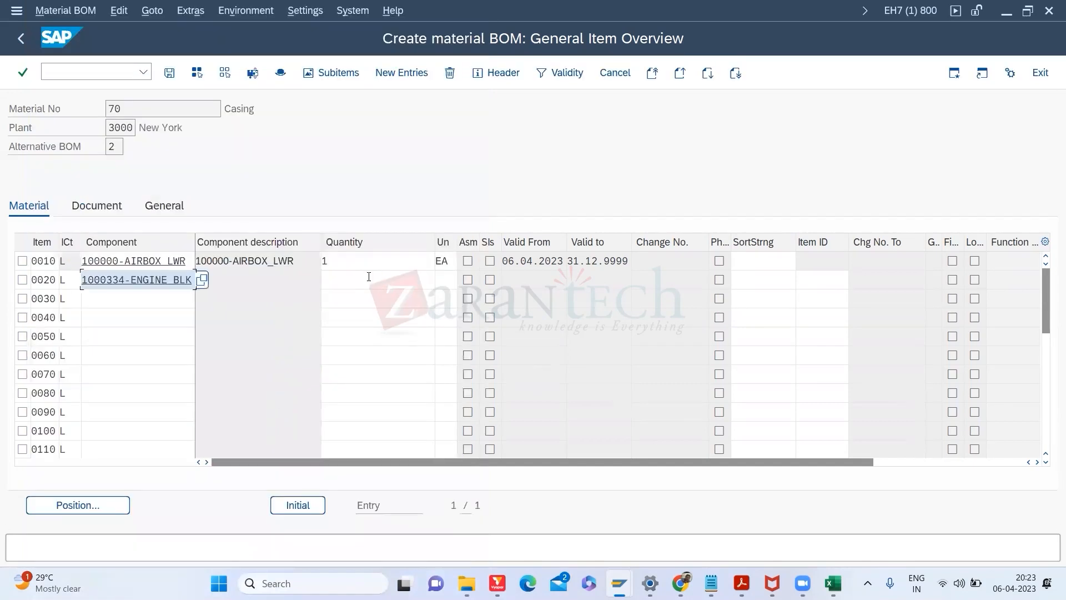
left_click(369, 276)
type("1")
key("Return")
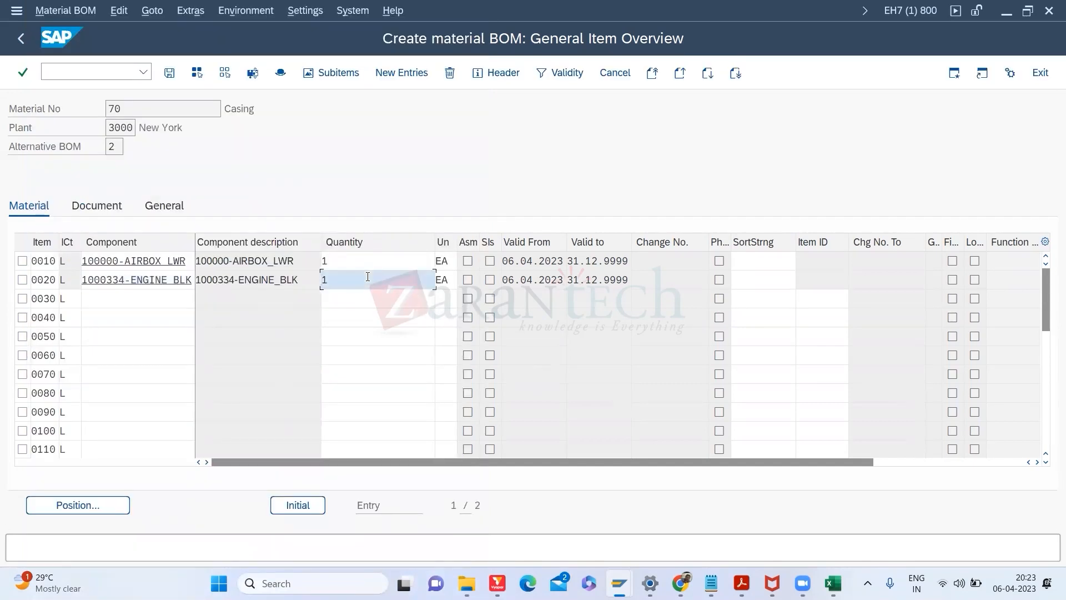
left_click(169, 74)
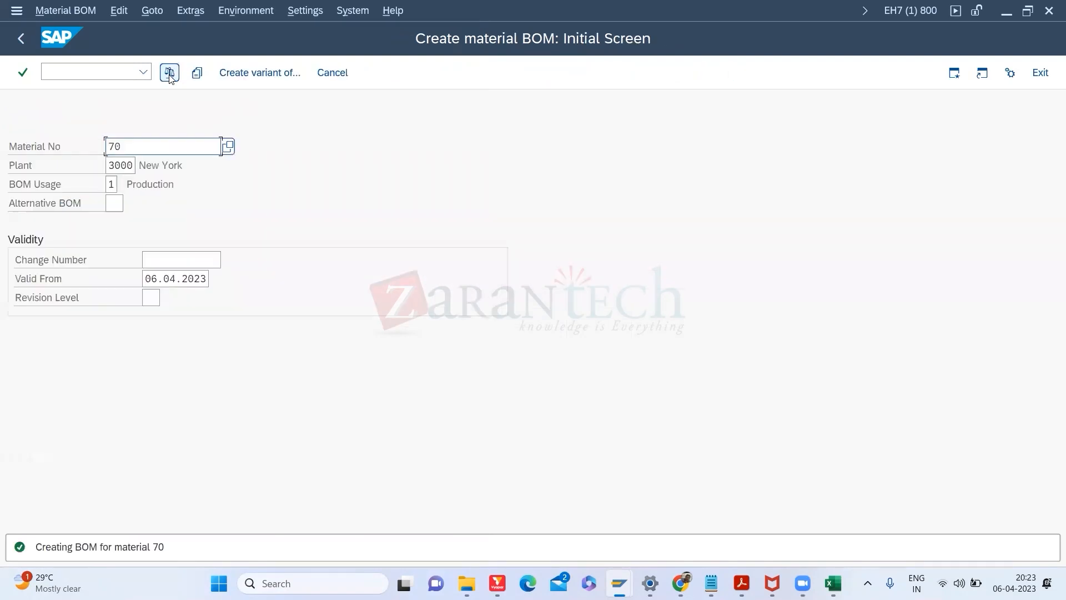
Step: Open material 70's BOM in change mode with /NCS02 and display alternative BOM 1's components
left_click(91, 71)
type("/NCS02")
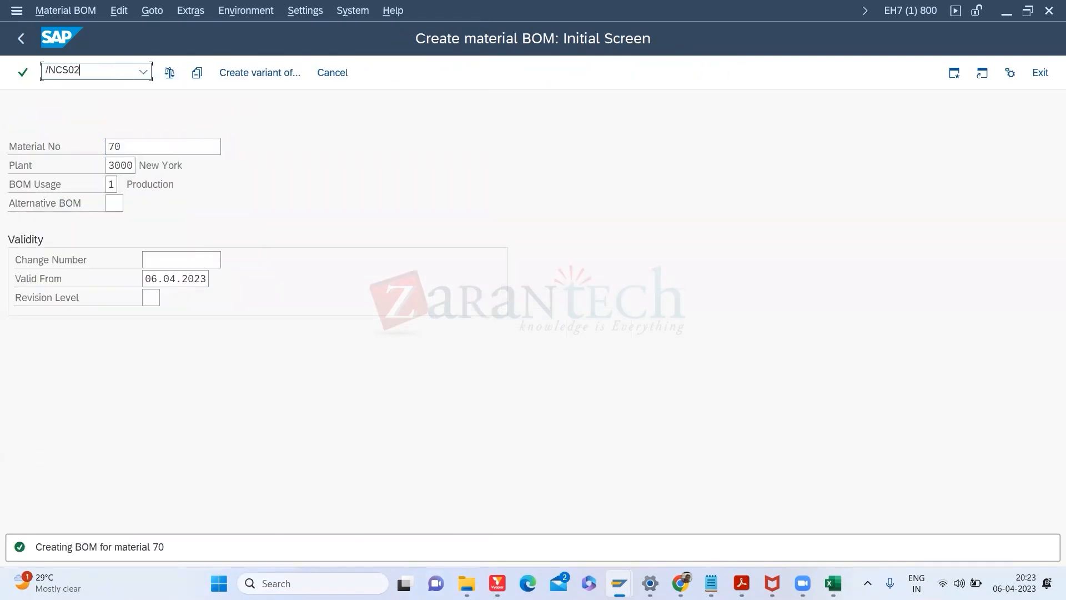
key("Return")
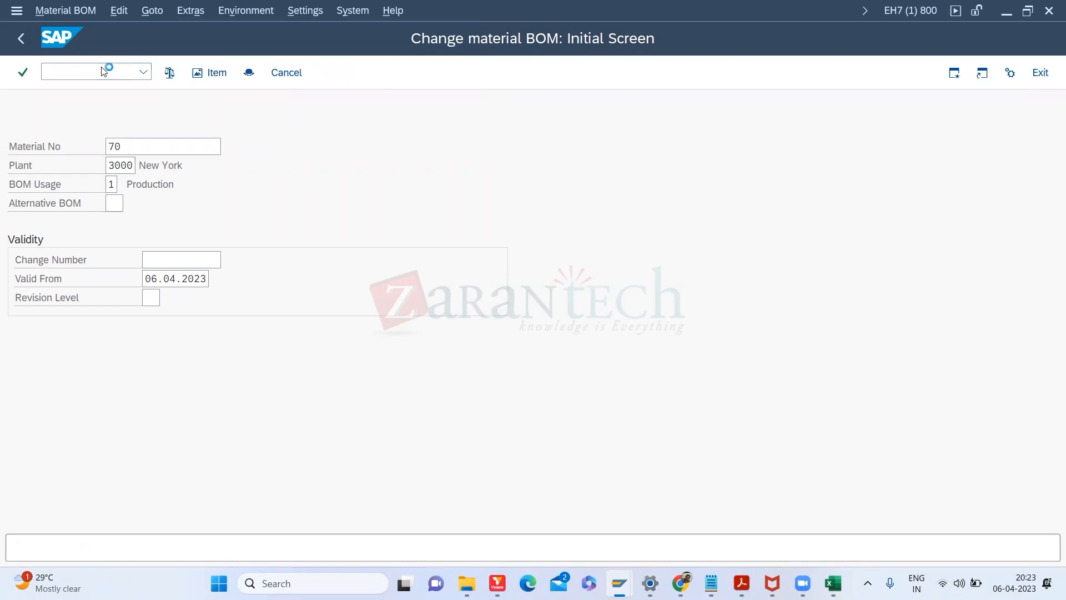
key("Return")
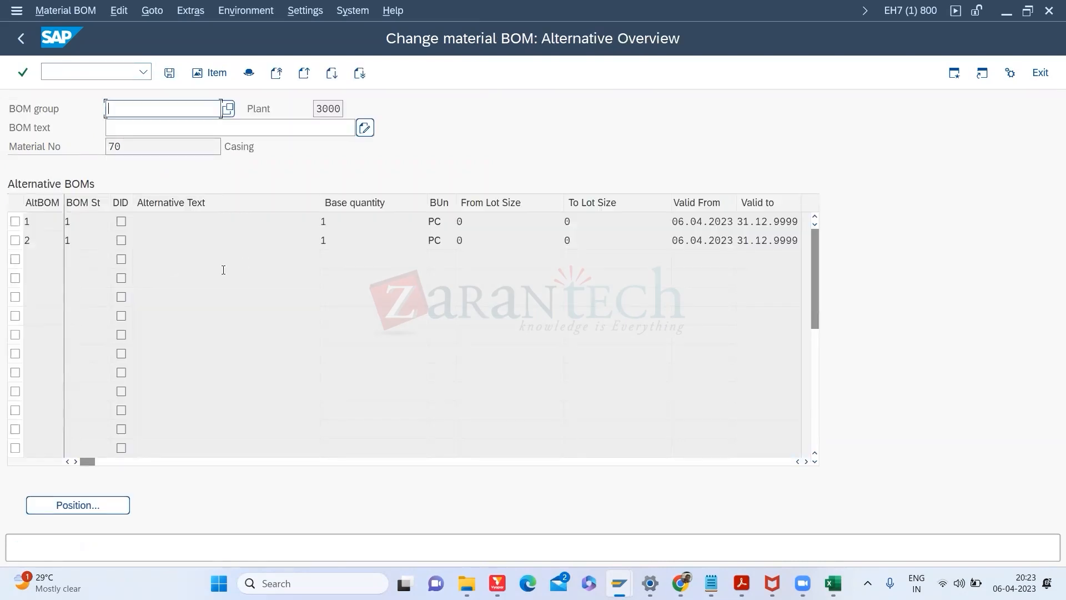
left_click(50, 221)
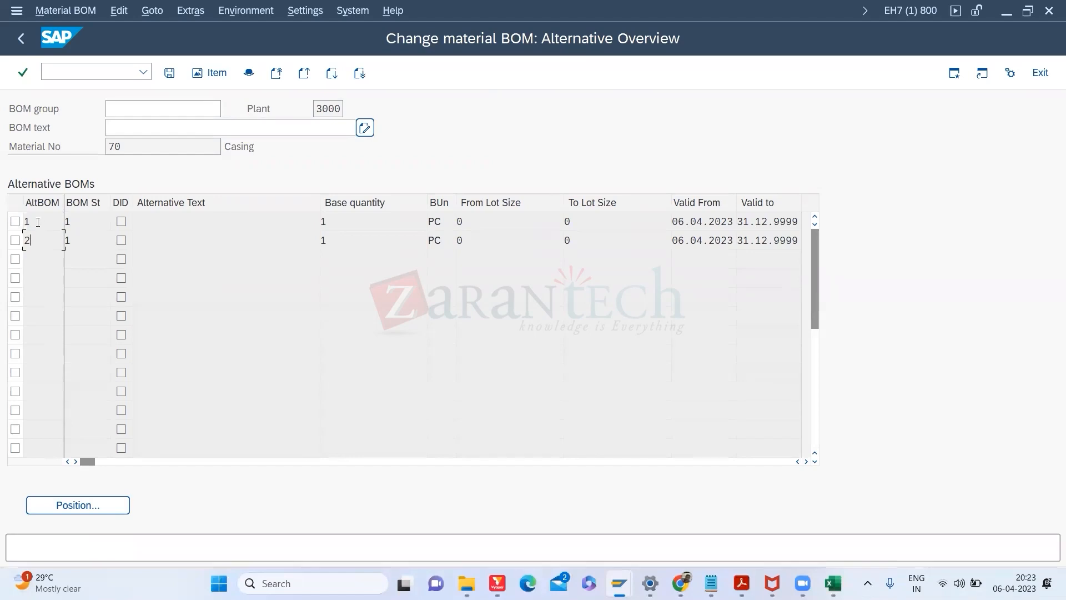
double_click(35, 220)
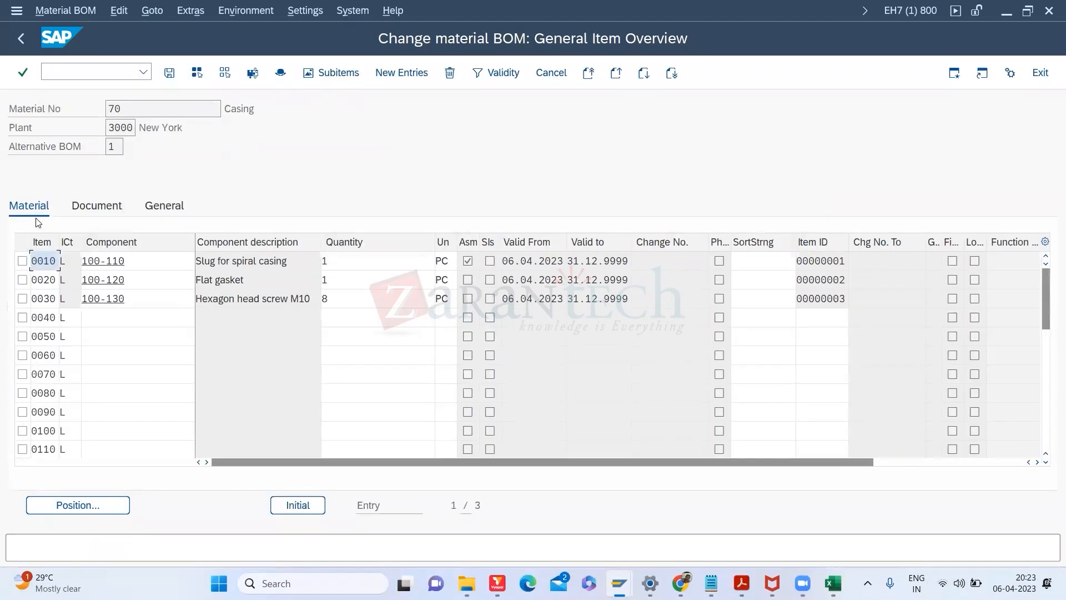
Step: Check alternative BOM 2's components, then open item 0010 of alternative BOM 1 in full detail
left_click(22, 39)
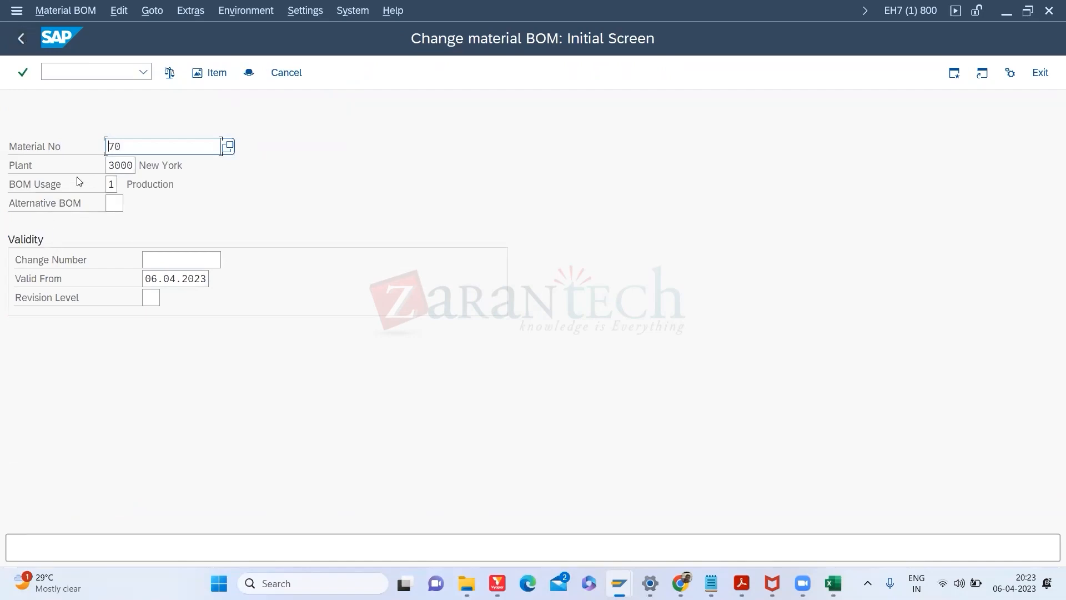
key("Return")
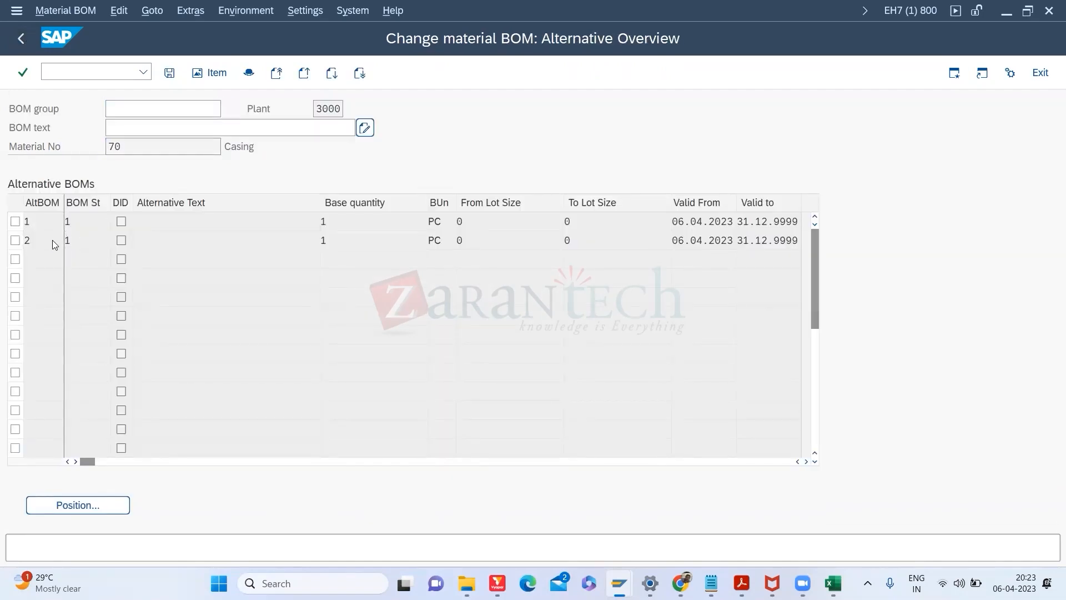
double_click(54, 240)
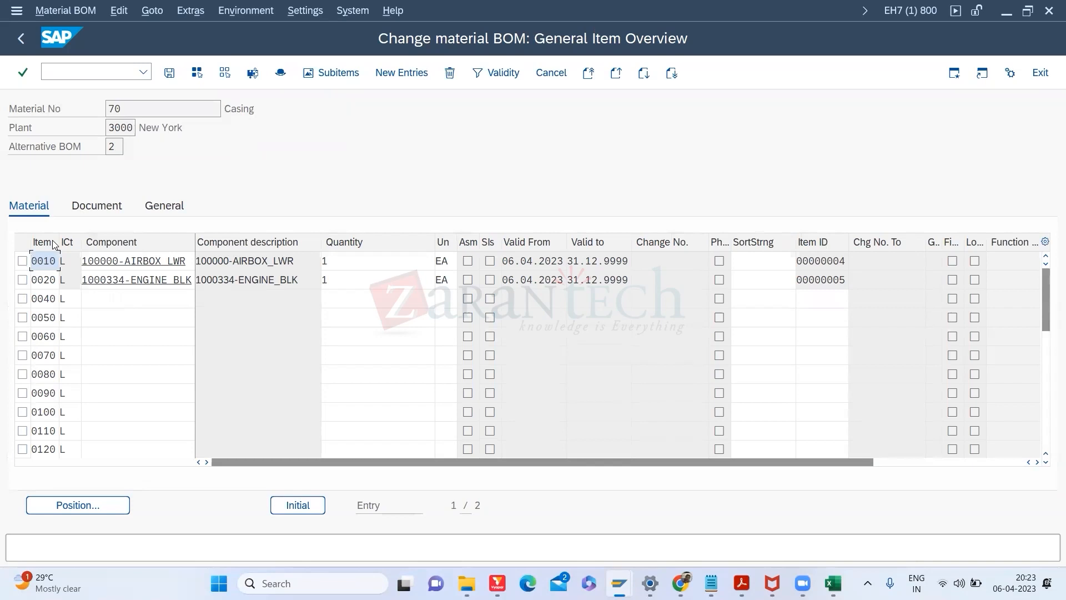
left_click(21, 42)
key("Return")
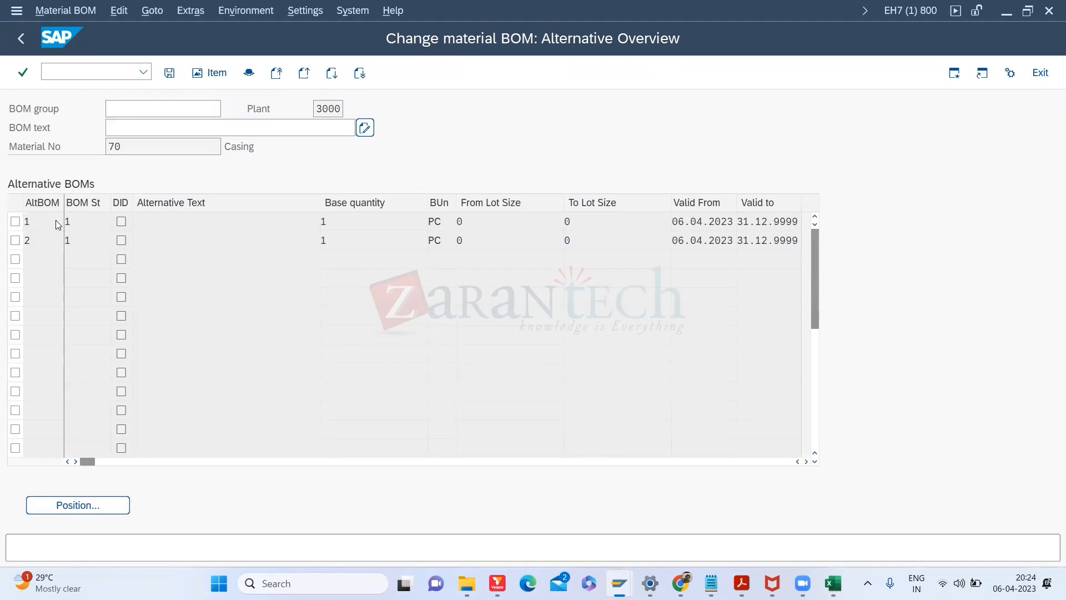
double_click(55, 220)
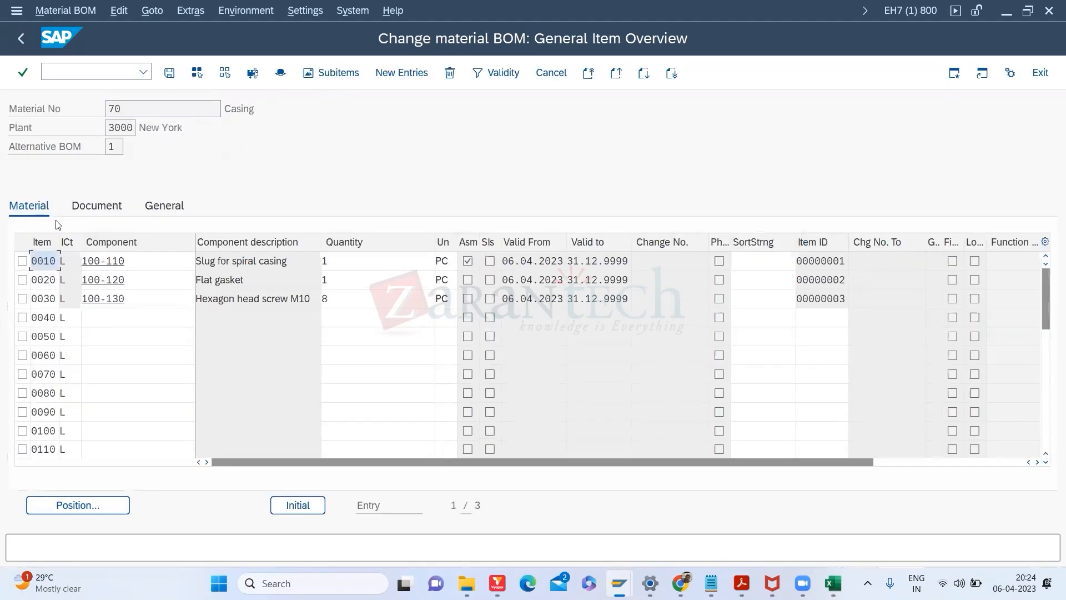
double_click(50, 259)
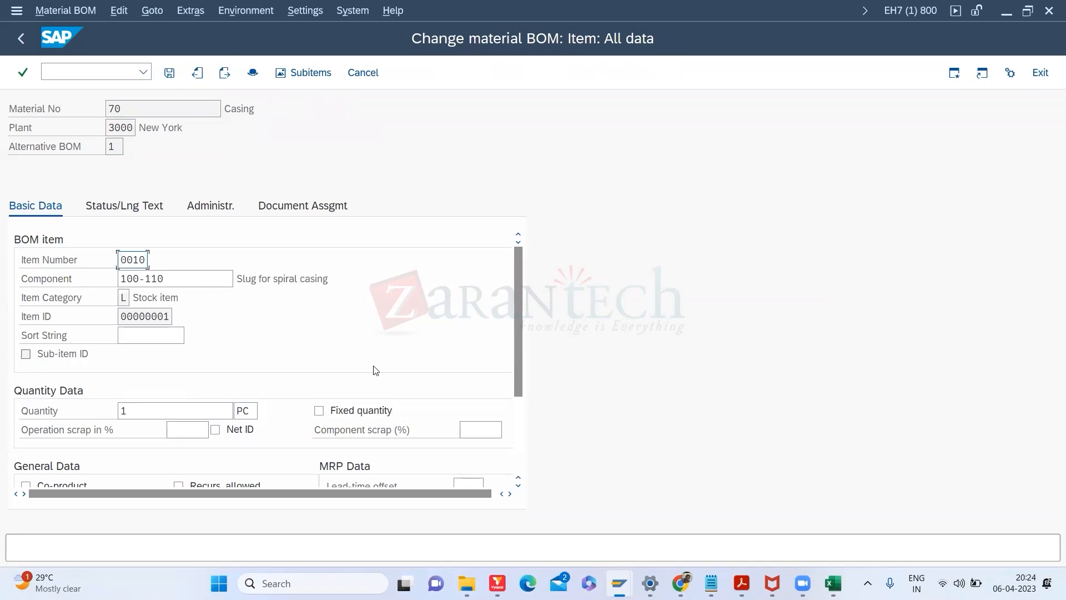
left_click_drag(521, 321, 521, 359)
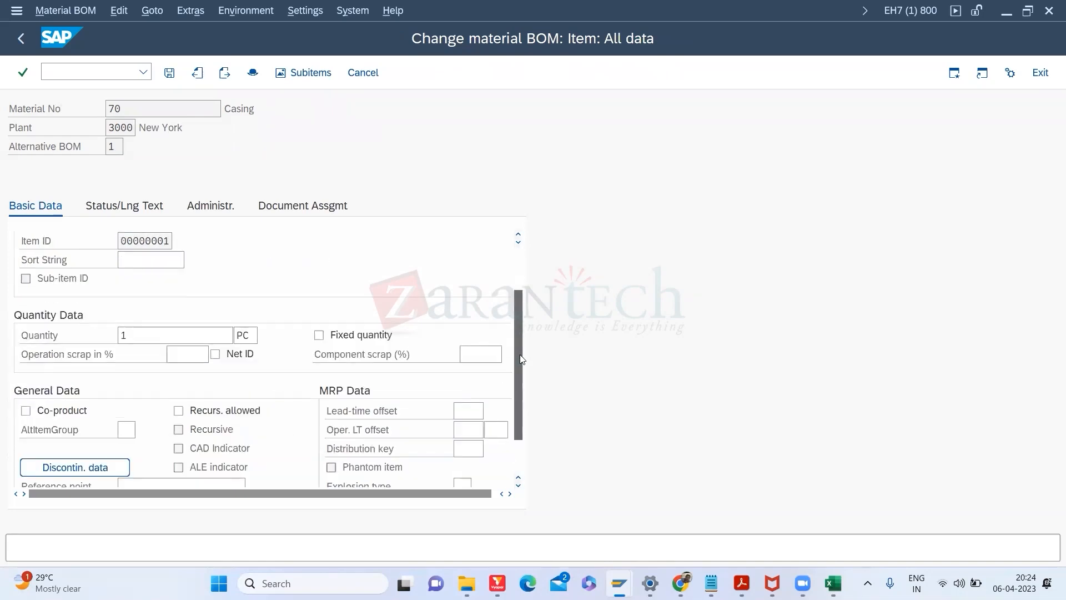
left_click(178, 356)
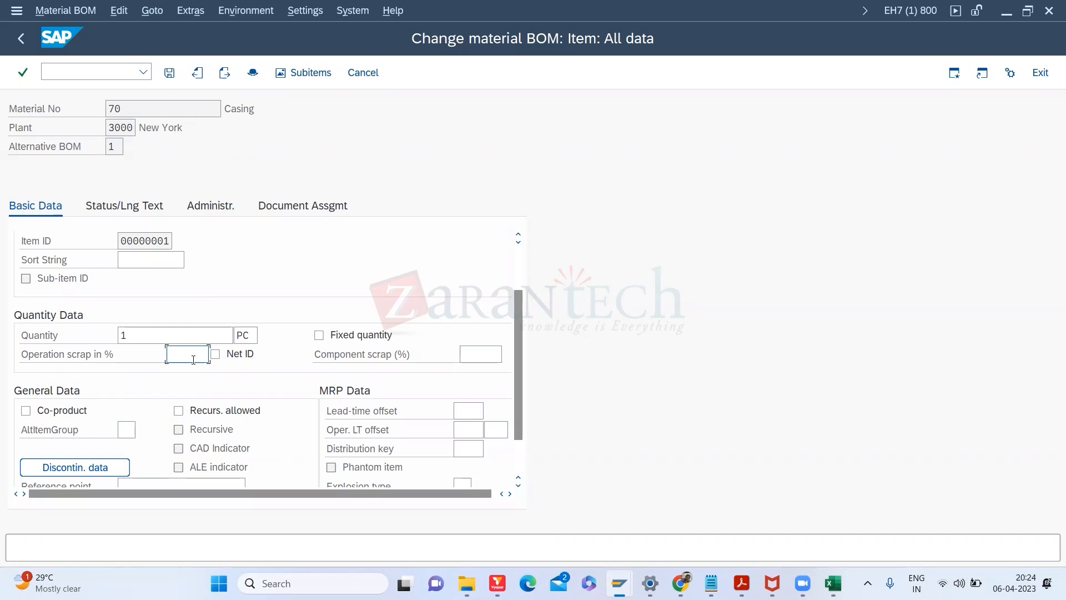
left_click(492, 354)
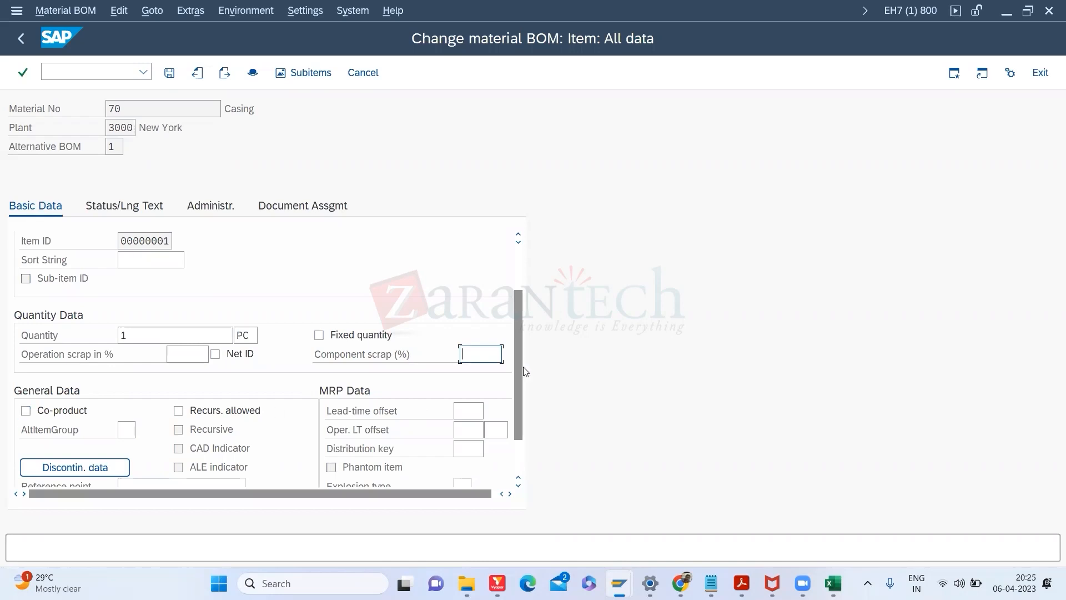
Step: View item 0010's Status/Lng Text tab and its Line 1 long-text editor, then dismiss the notice
left_click_drag(520, 366, 510, 402)
left_click(131, 207)
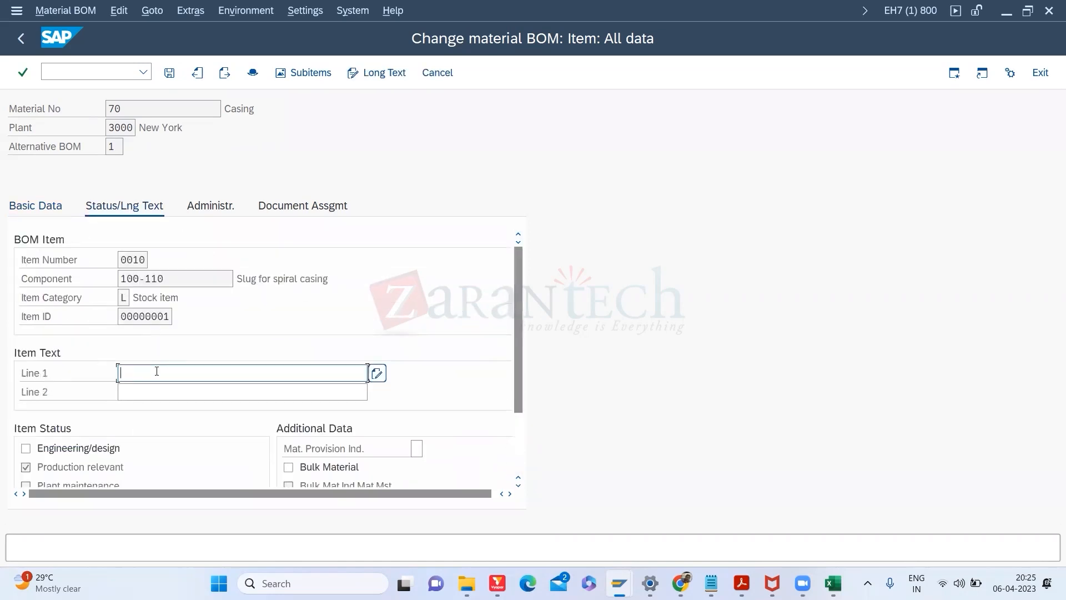
left_click(156, 371)
left_click(378, 373)
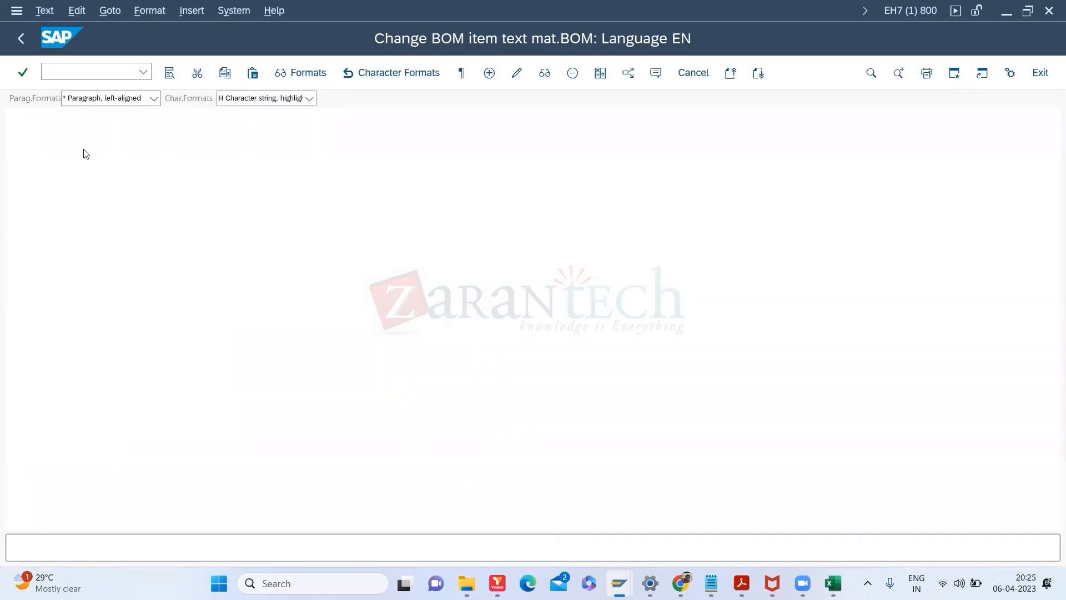
left_click(21, 36)
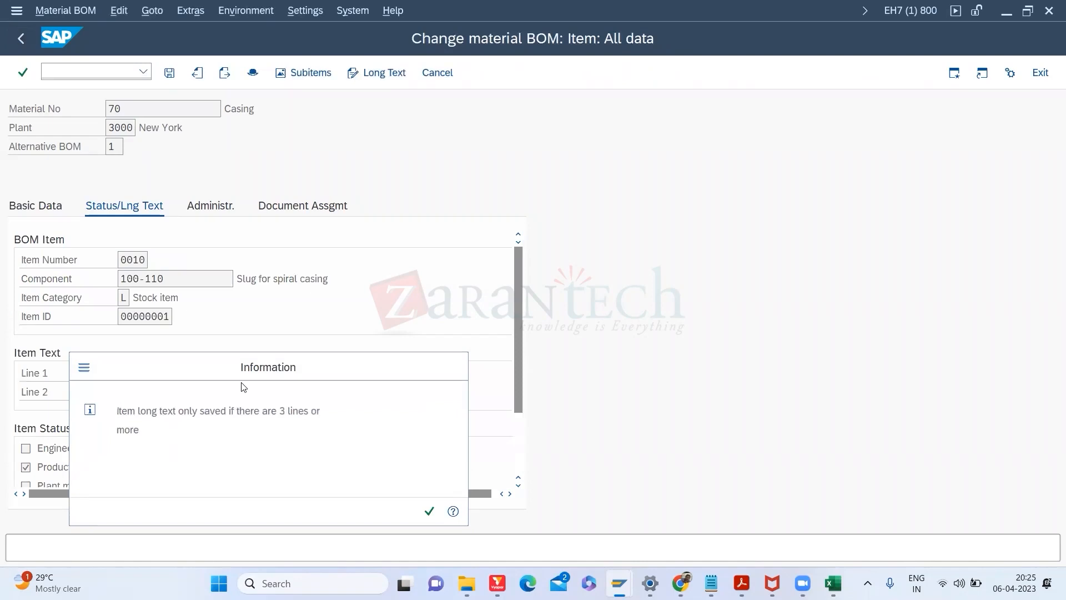
key("Return")
Step: Save the changed BOM for material 70 and bring up the browser's open windows
left_click(170, 73)
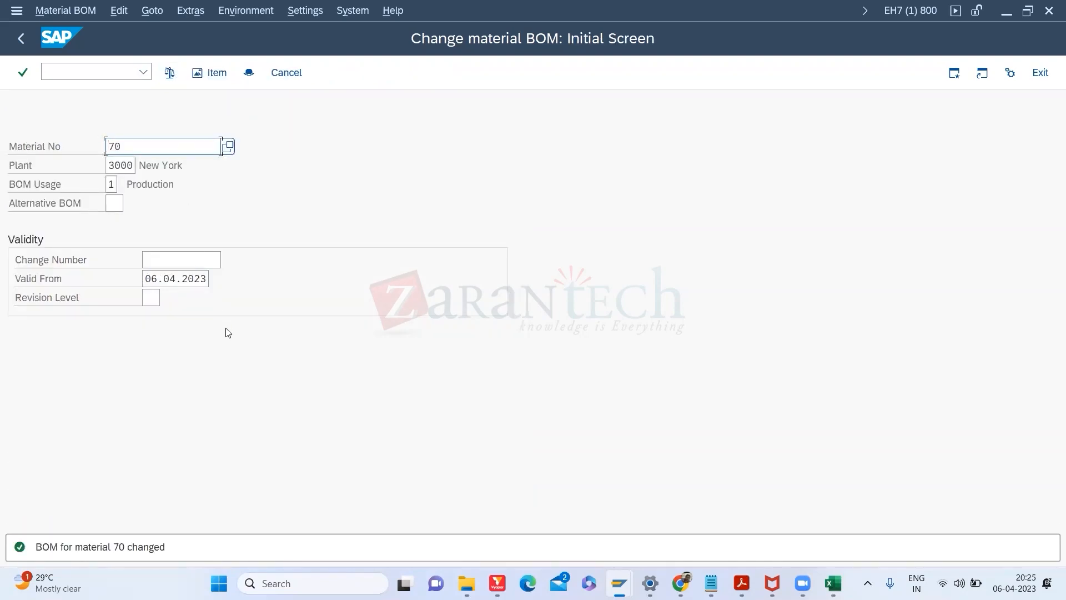
mouse_move(717, 582)
left_click(680, 579)
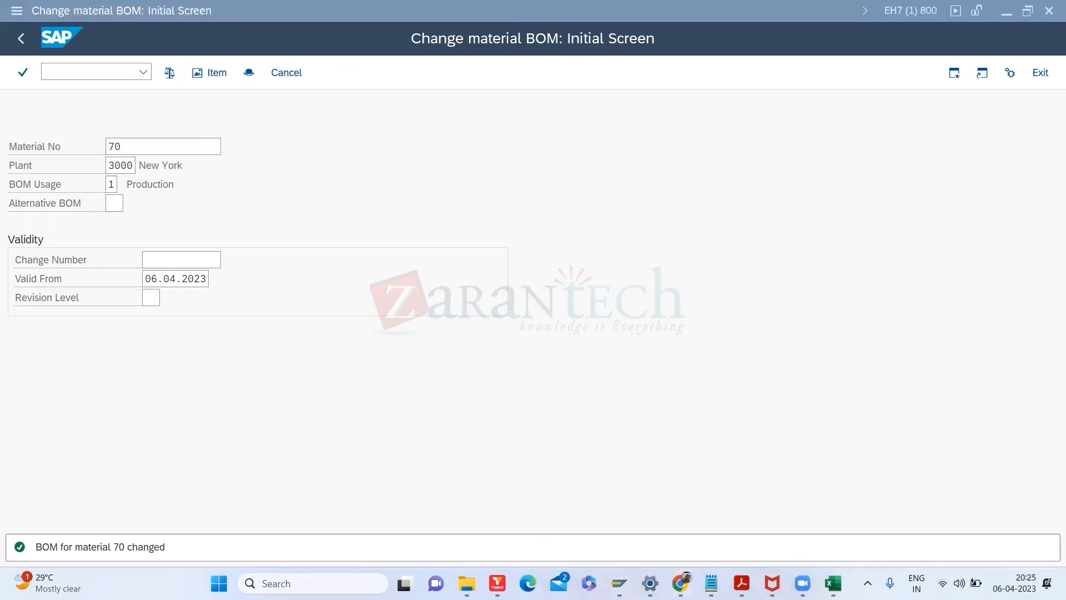
left_click(679, 577)
Step: Review work-center slides 52, 51 and 50 in Module 1 - Master Data, then return to SAP's alternative BOM overview
left_click(647, 544)
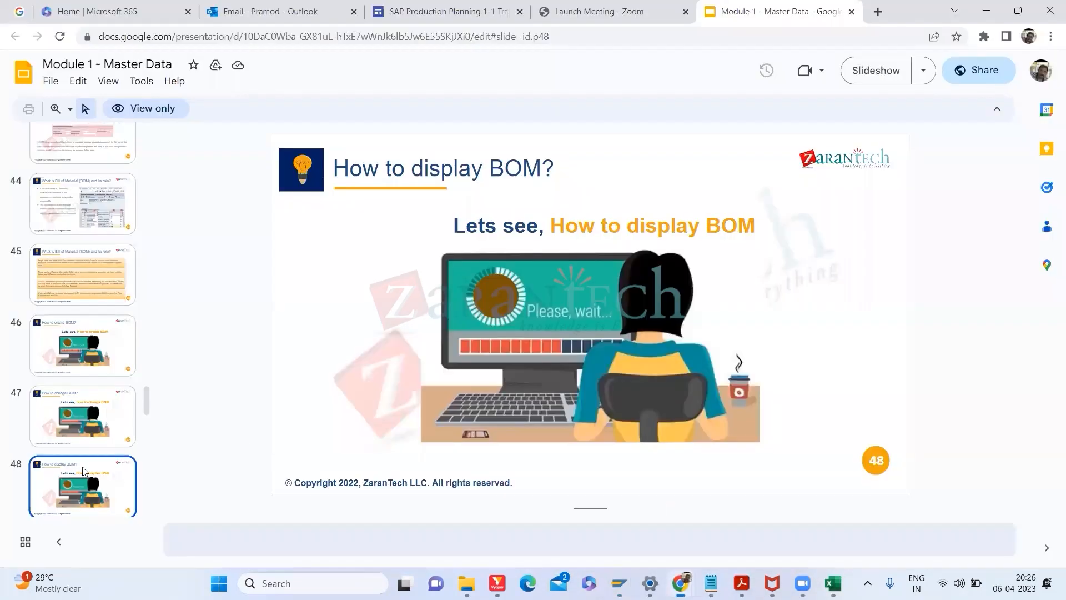
scroll(147, 425, "down", 6)
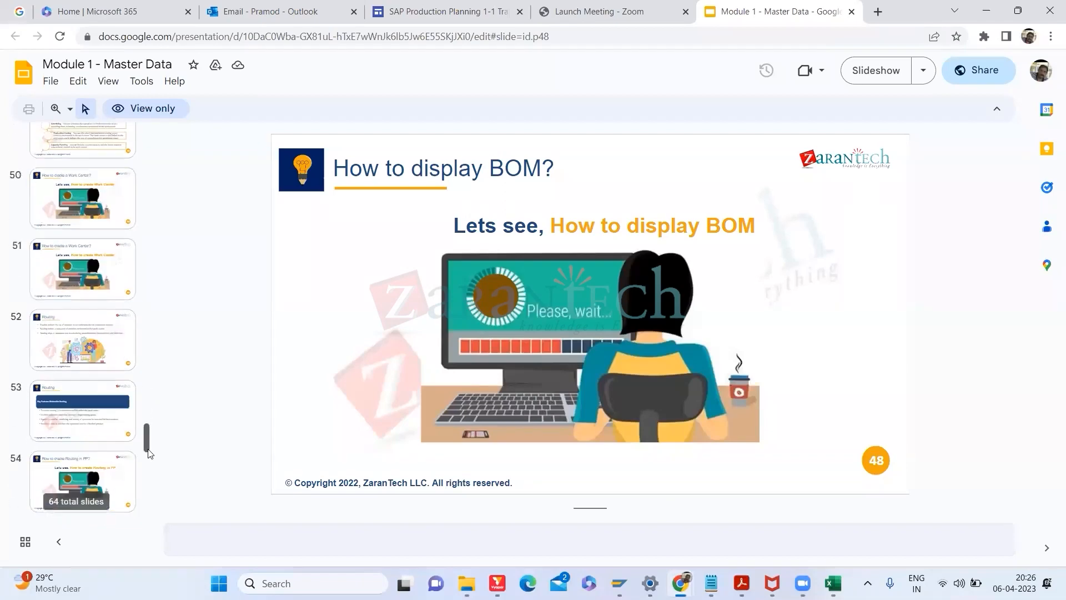
left_click(88, 337)
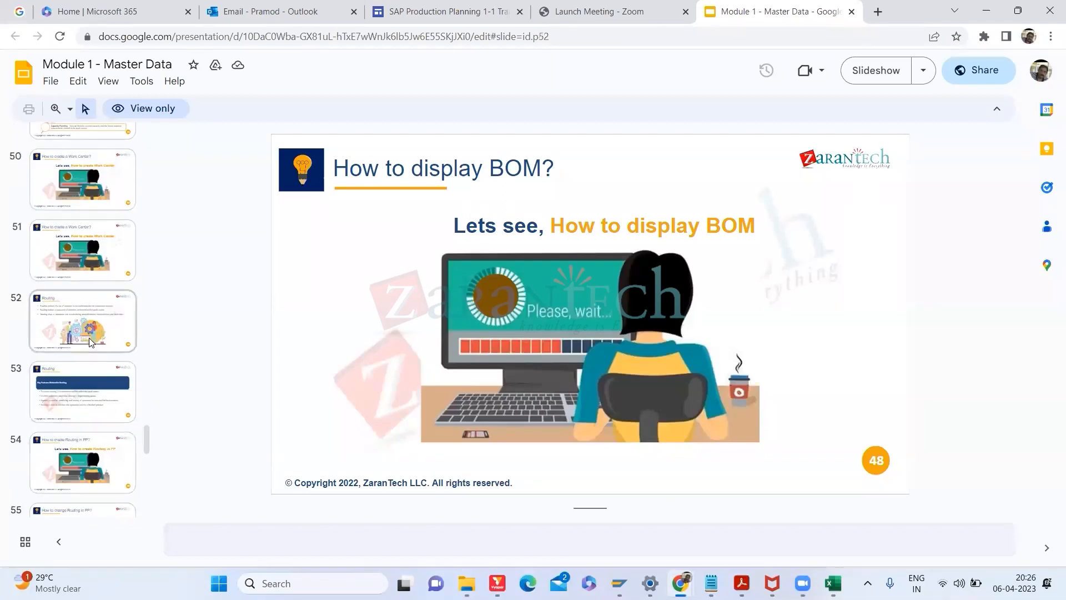
left_click(80, 257)
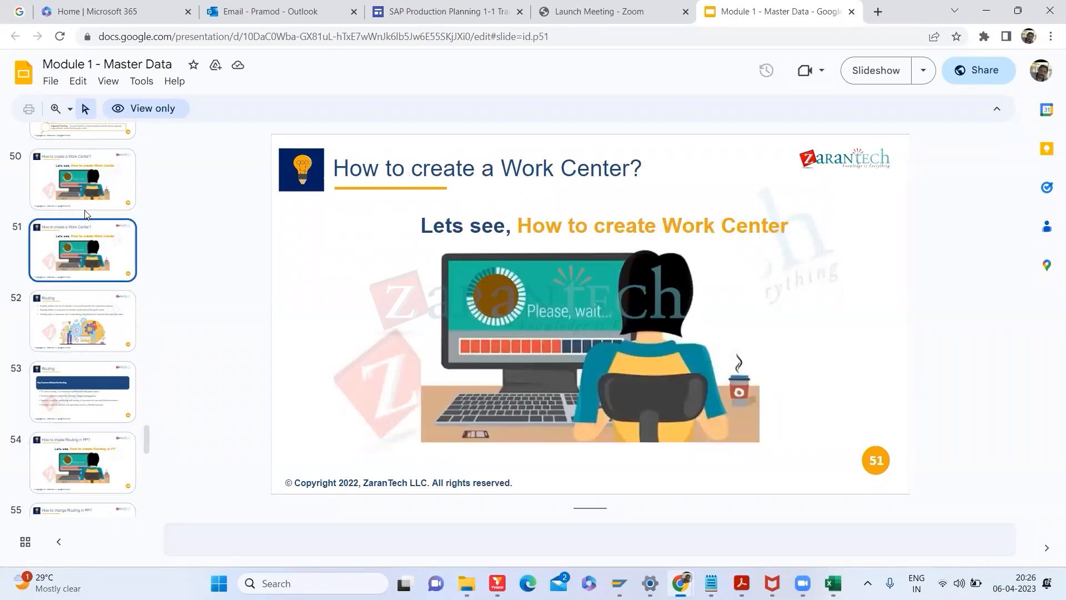
left_click(79, 184)
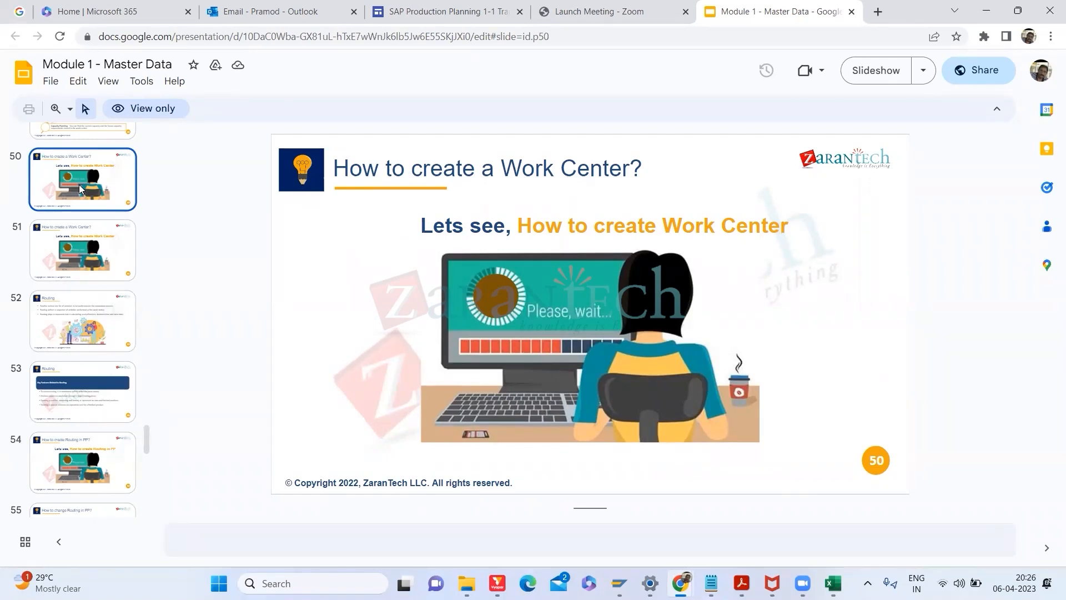
key("alt+Tab")
key("Return")
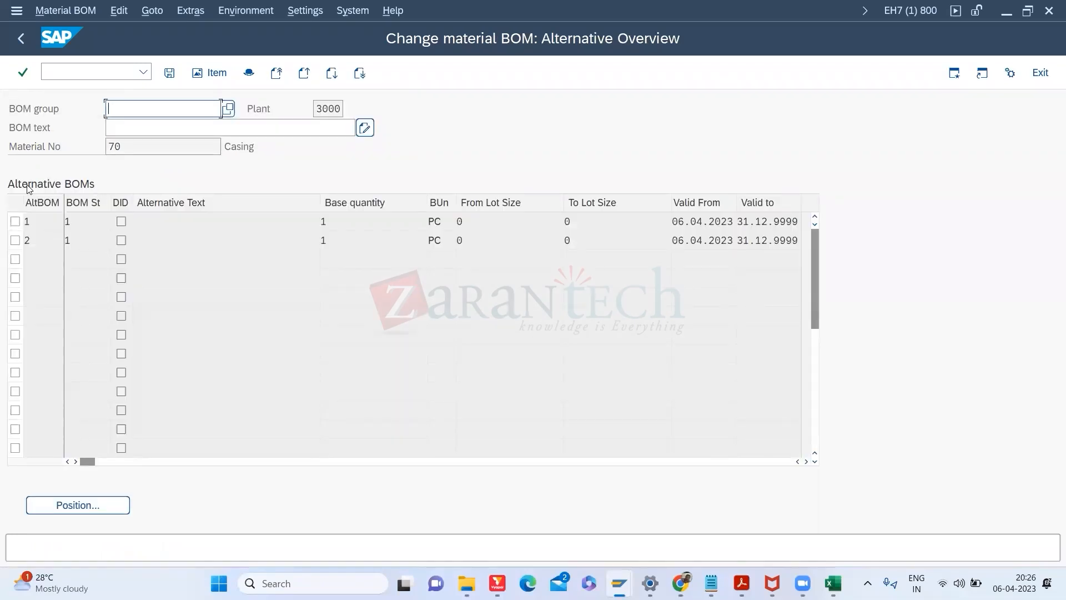
Step: Inspect component 100-110's material record and item 0010's full details in alternative BOM 1
double_click(38, 216)
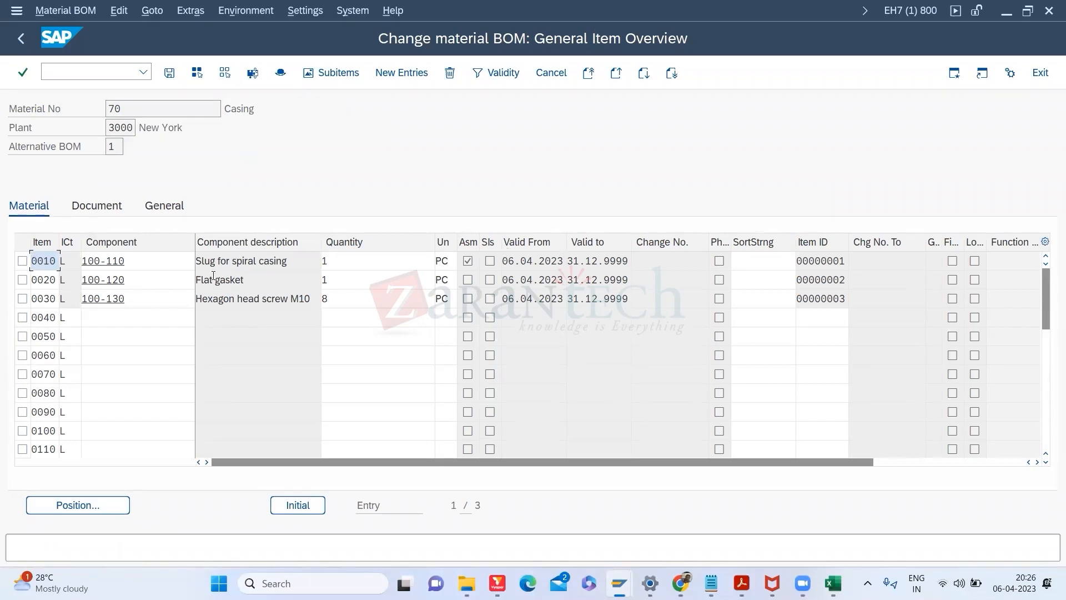
left_click(169, 262)
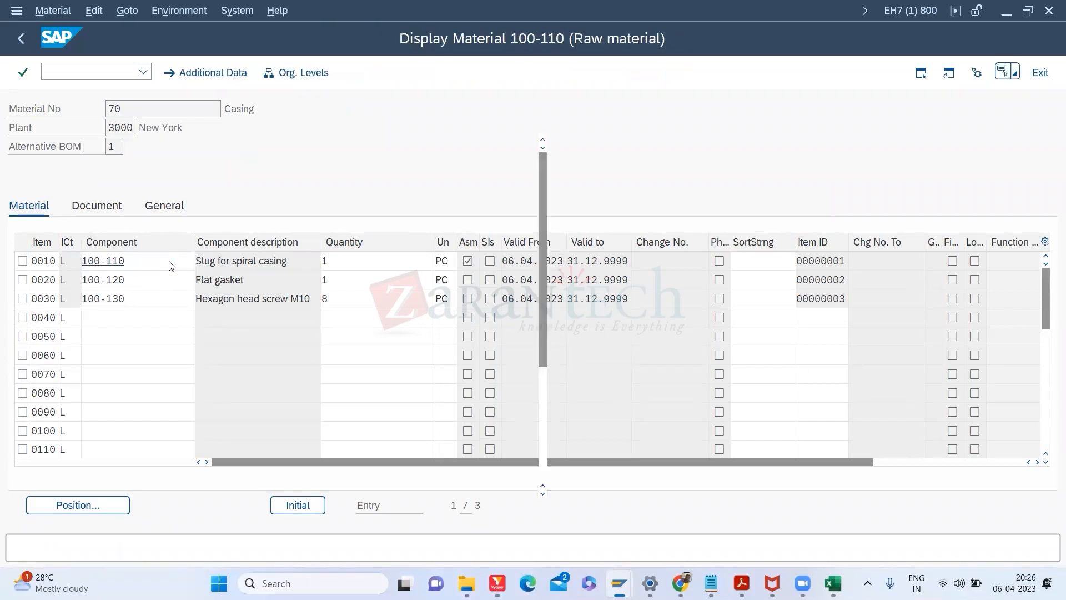
left_click(20, 39)
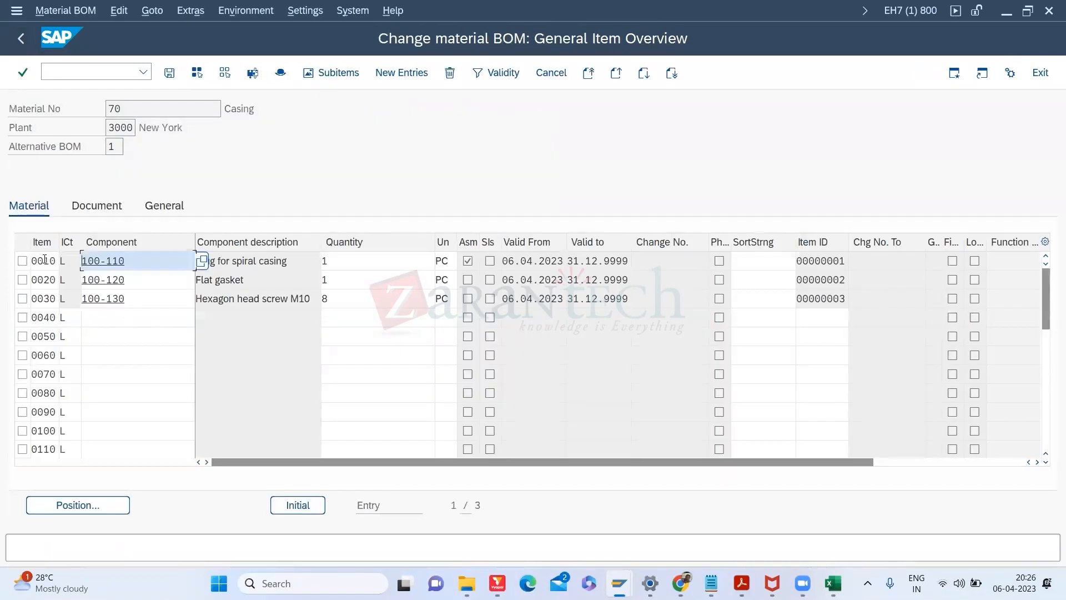
double_click(44, 259)
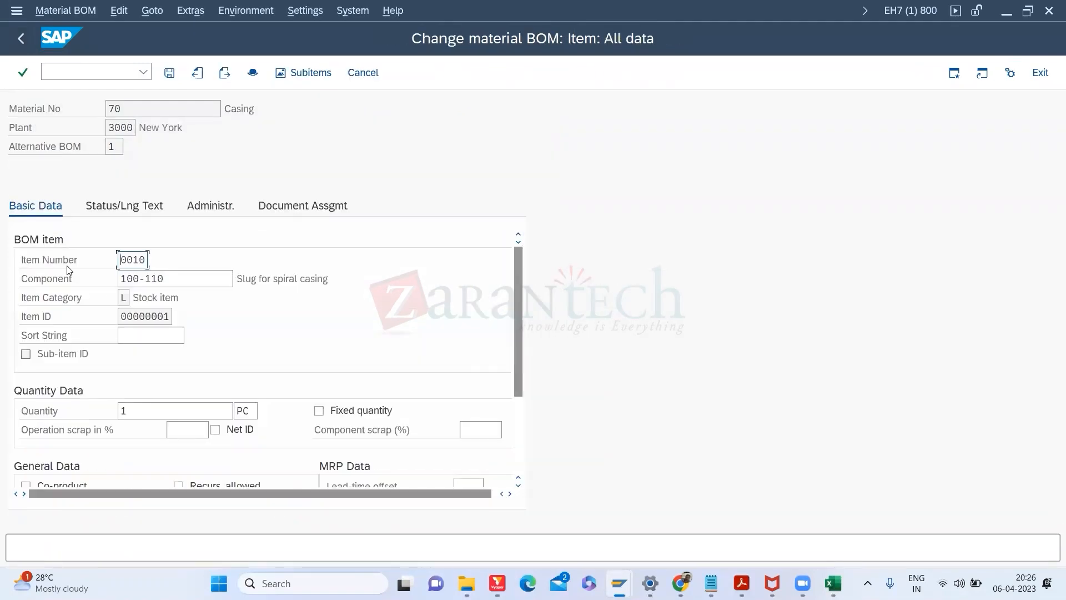
left_click_drag(519, 355, 456, 186)
left_click(24, 41)
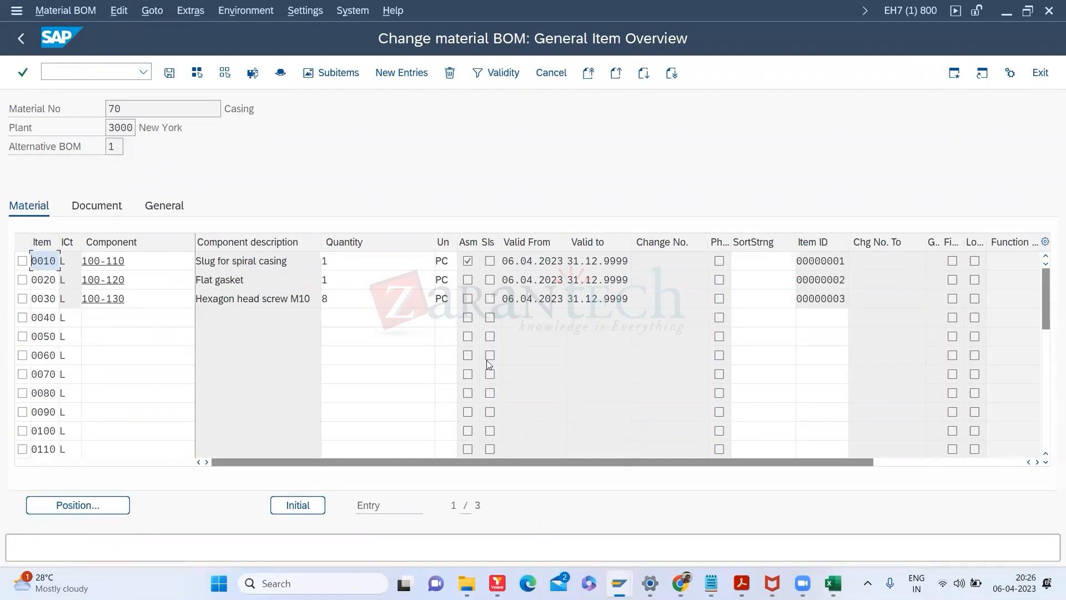
Step: Scroll the item table's columns to reveal Item ID, then enter the /NCS01 transaction
left_click(1036, 462)
left_click(1036, 462)
left_click(1036, 462)
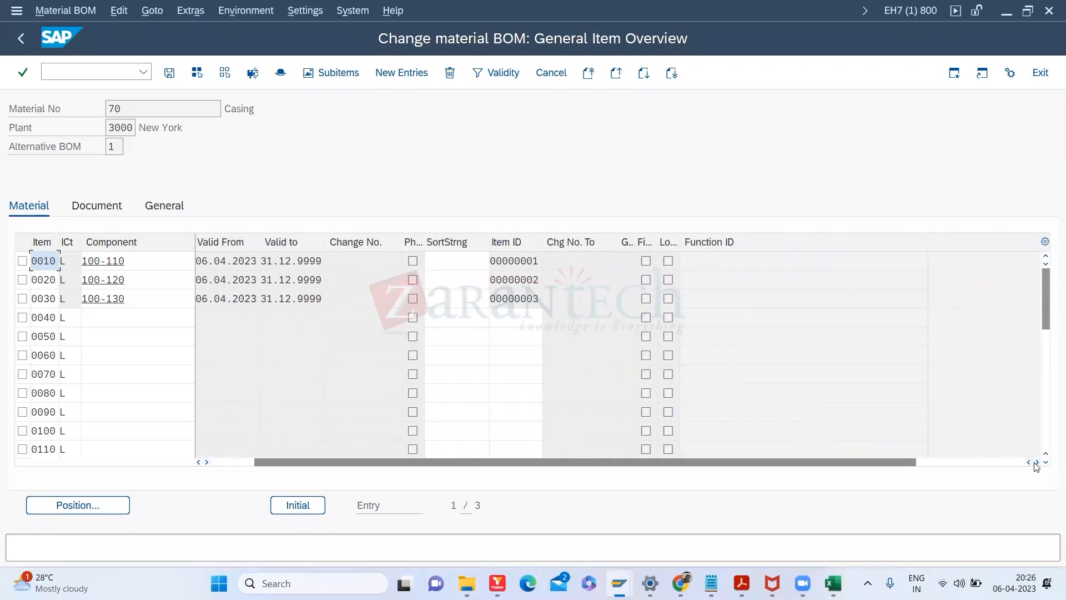
left_click(1036, 462)
left_click(1036, 462)
left_click(1036, 462)
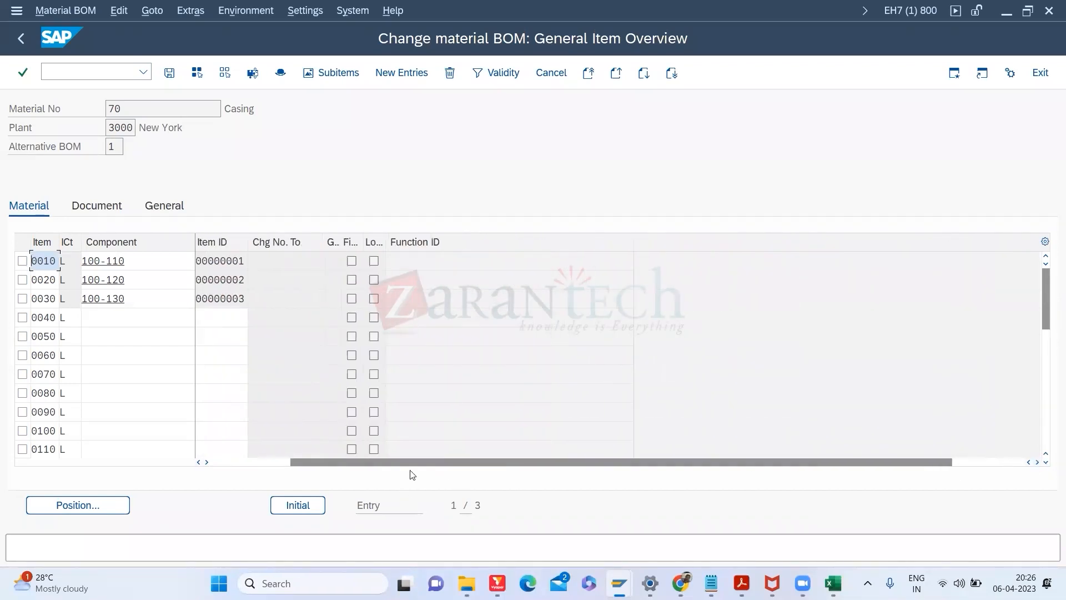
left_click(258, 462)
left_click(59, 70)
type("/N")
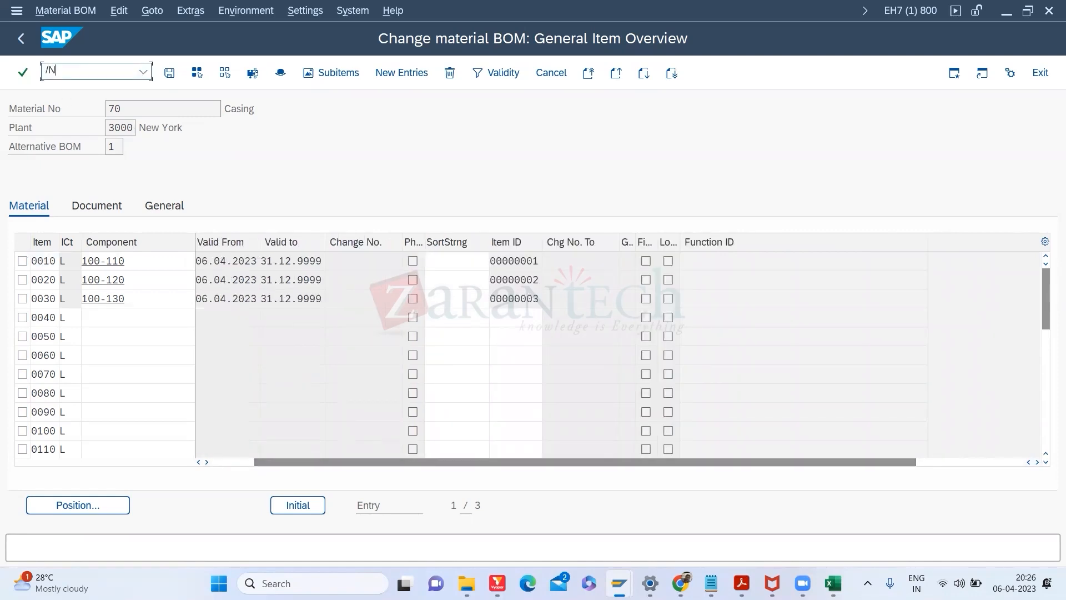
type("CS01")
Step: Start creating alternative BOM 3 for material 70 and reach its empty item list
key("Return")
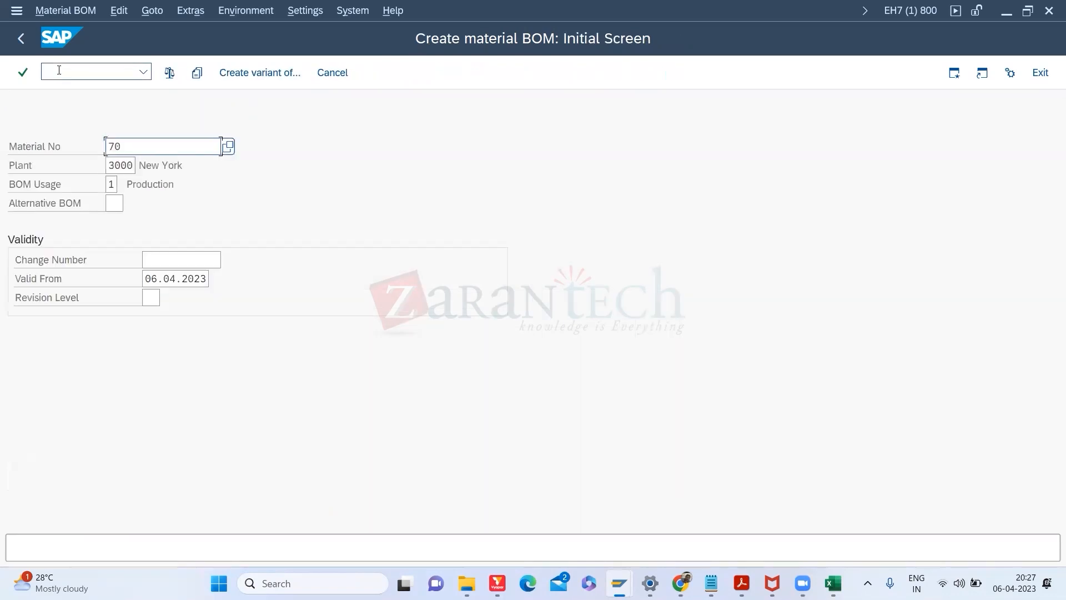
key("Return")
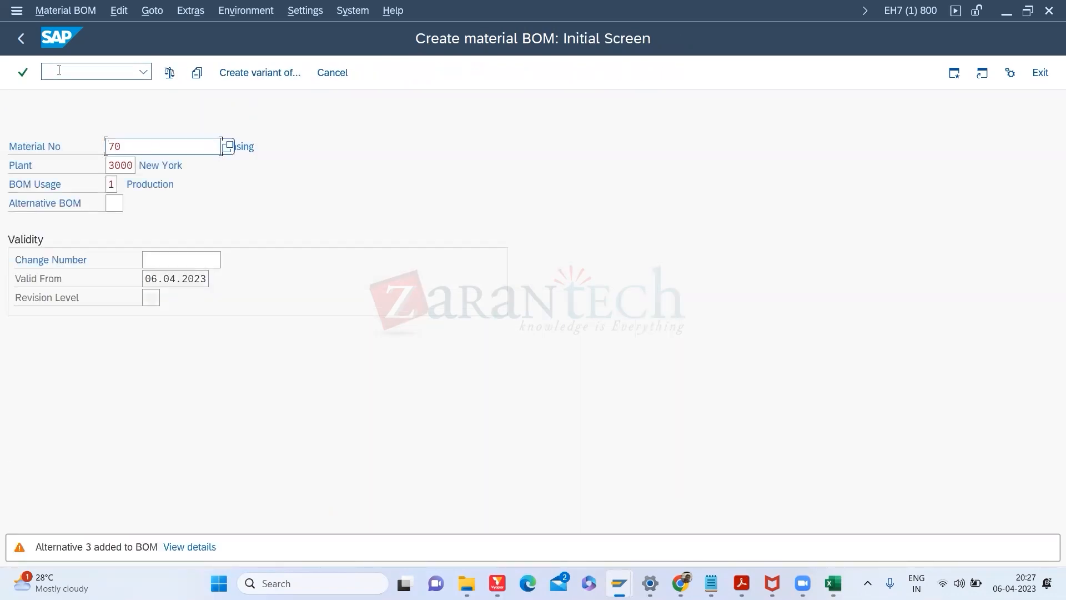
key("Return")
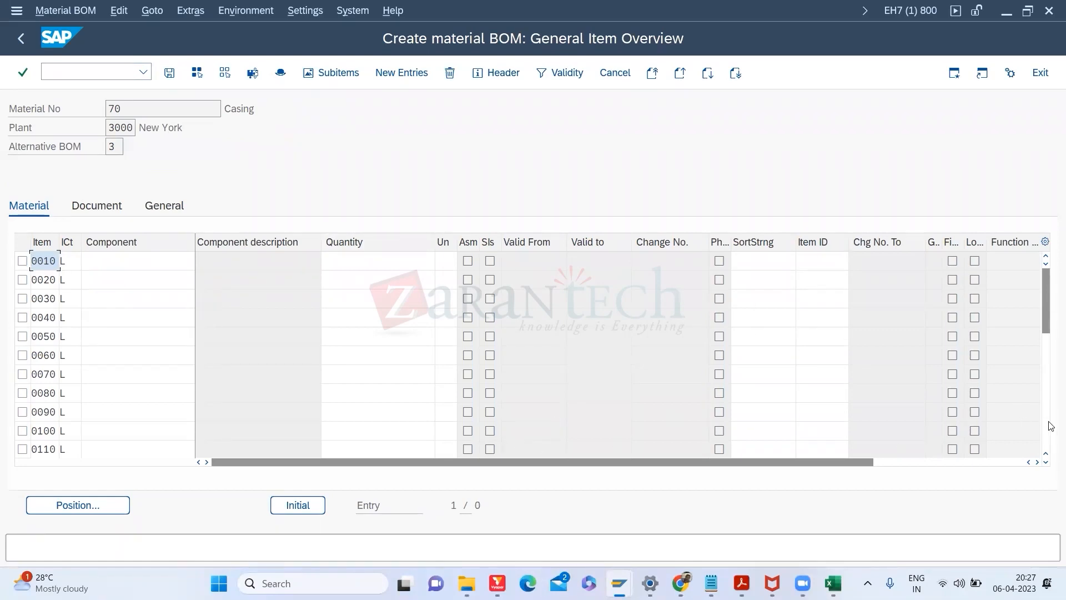
left_click(1038, 462)
left_click(1037, 462)
left_click(1037, 462)
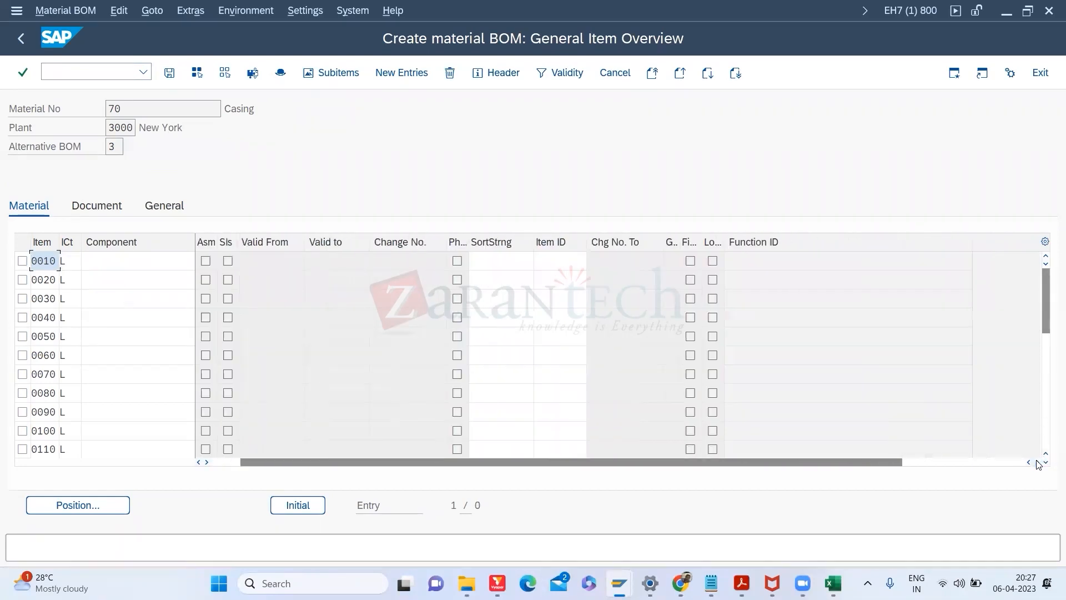
Step: Add 090844-CONN_ROD_BRG as item 0010, correcting its negative quantity to a positive value
left_click(147, 265)
left_click(205, 265)
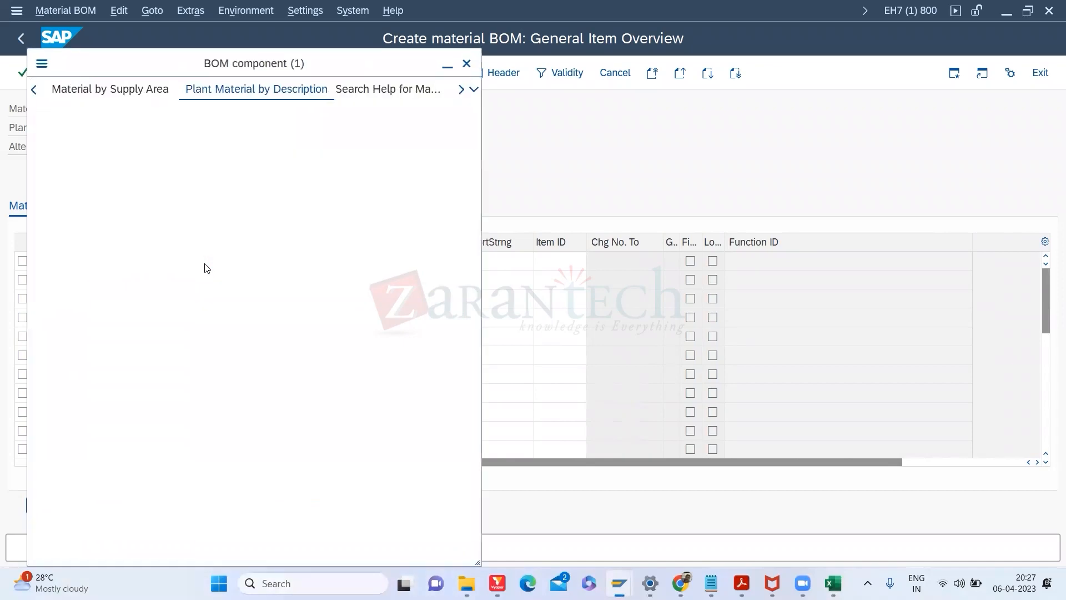
key("Return")
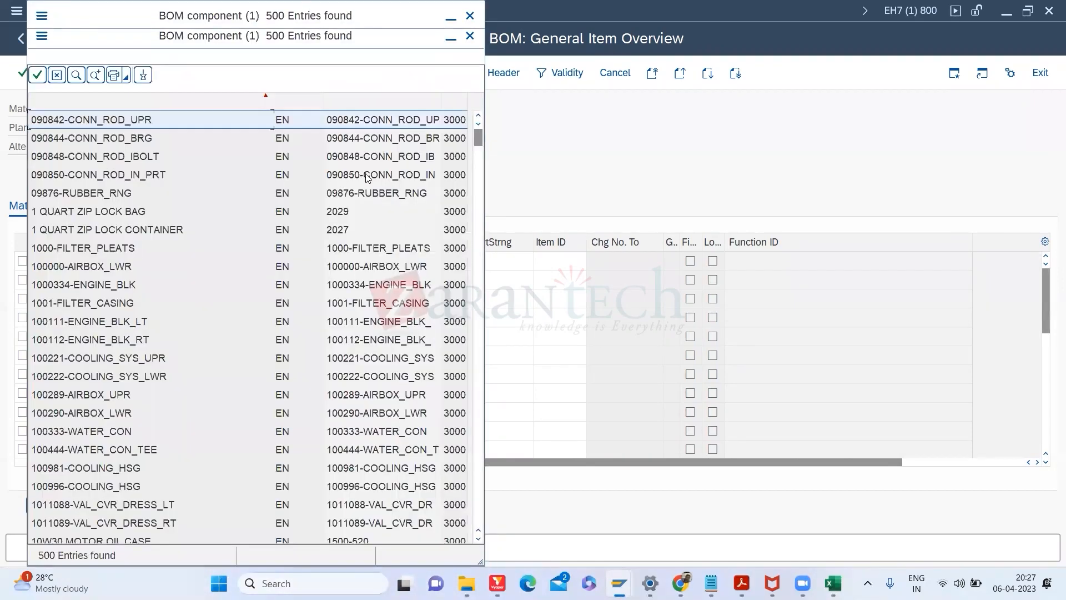
double_click(370, 145)
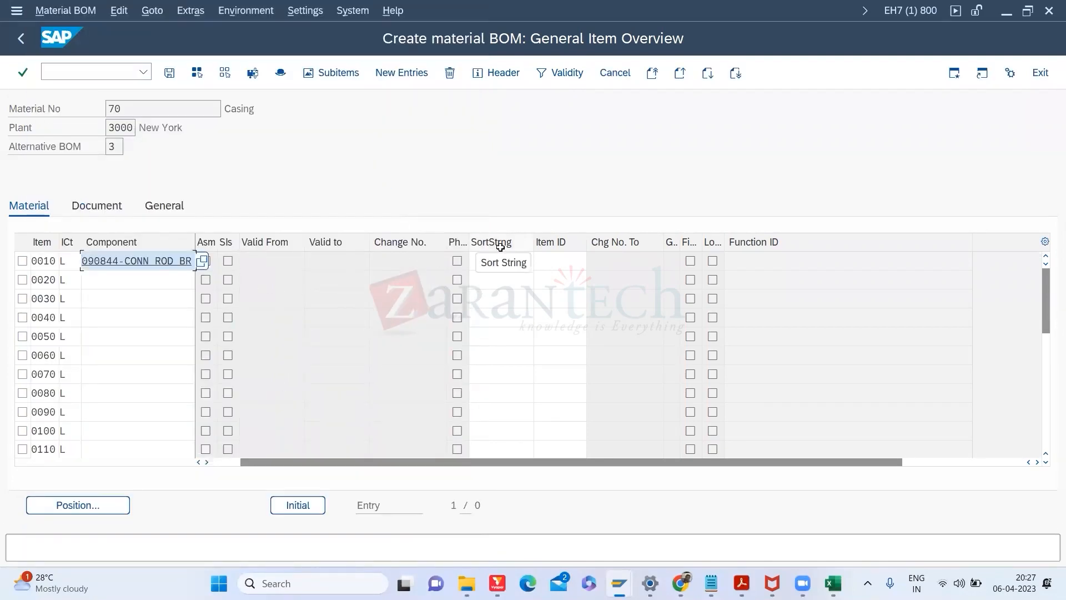
key("Return")
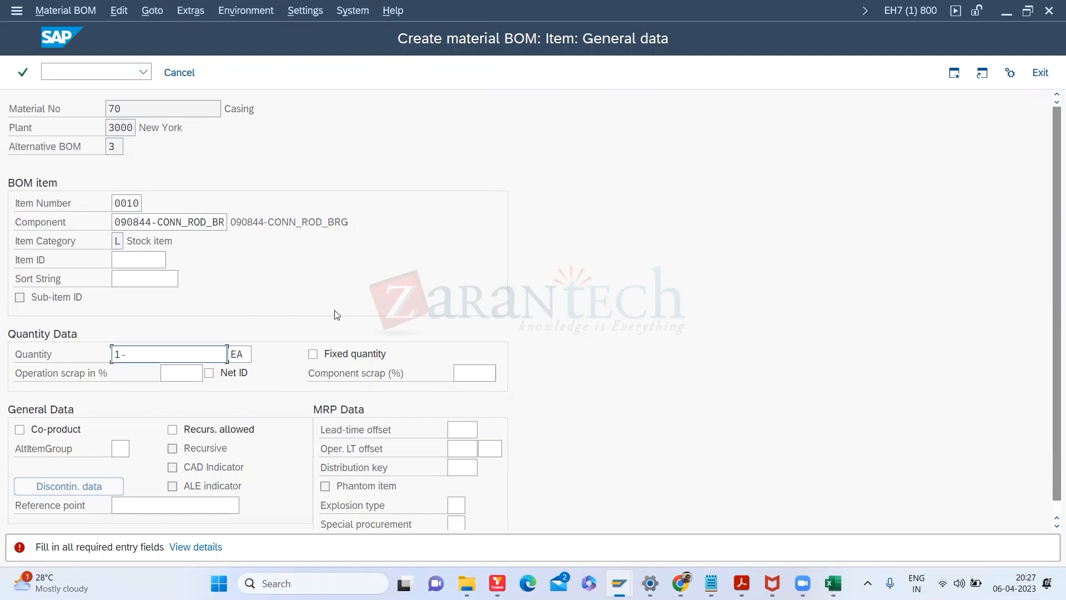
key("Return")
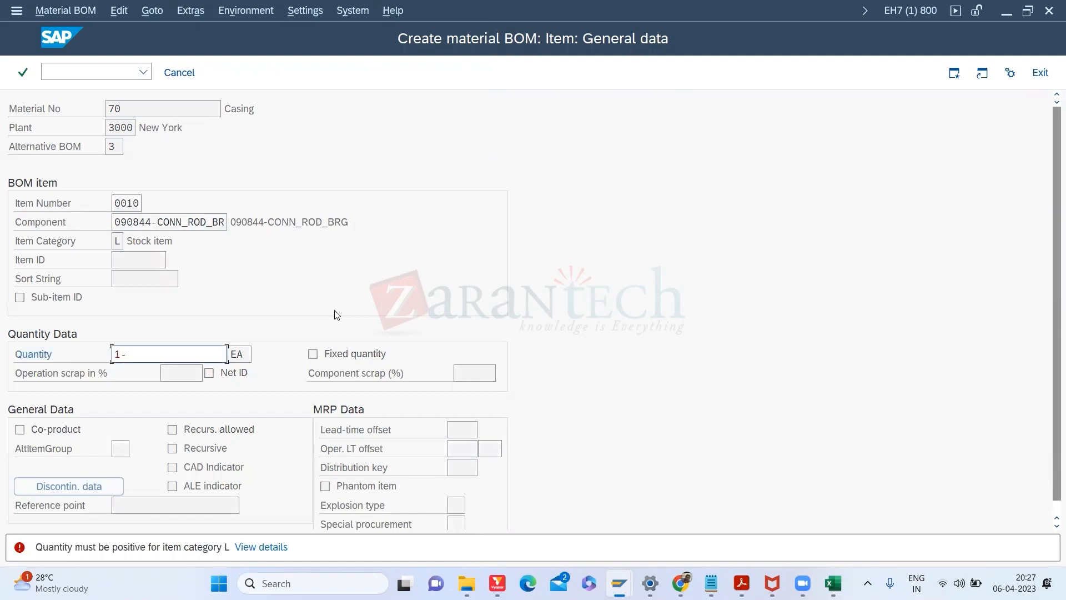
left_click_drag(165, 358, 9, 381)
type("10")
key("Return")
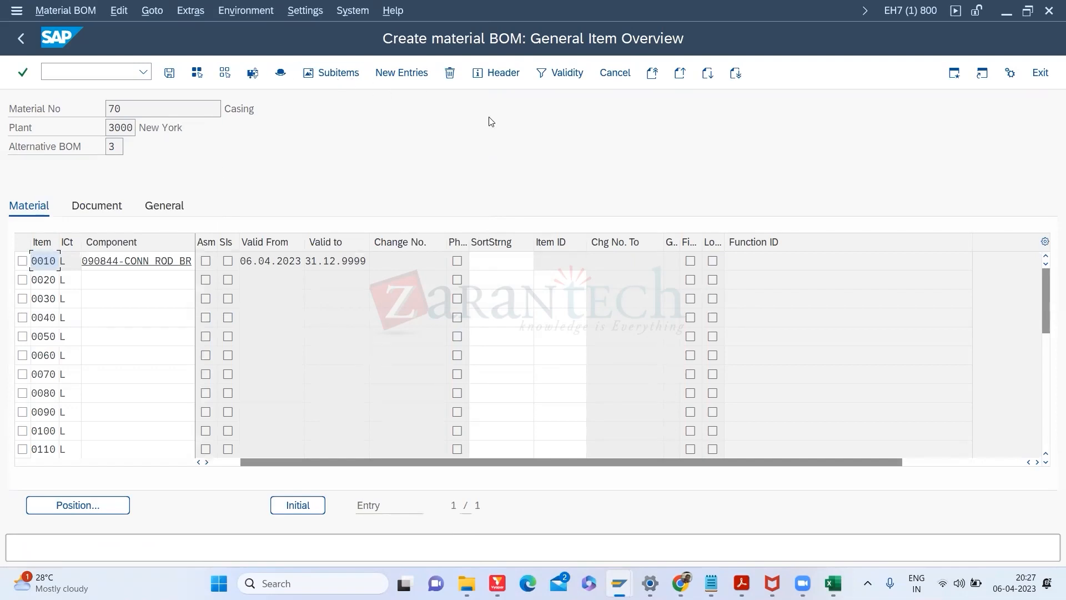
left_click(246, 11)
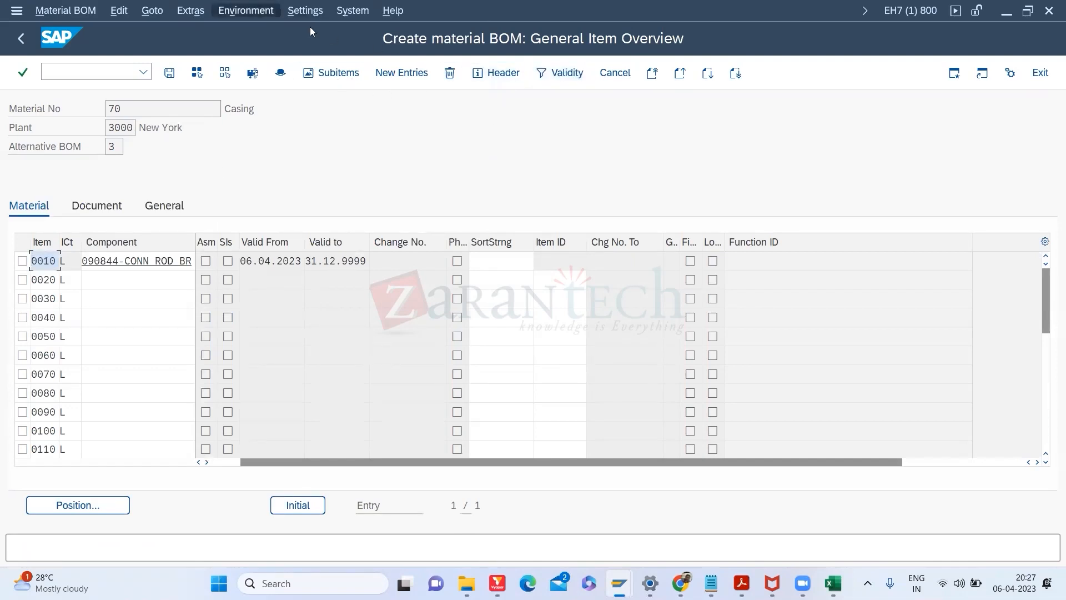
Step: Open the header overview of alternative BOM 3 through the menu
key("Right")
key("Left")
key("Left")
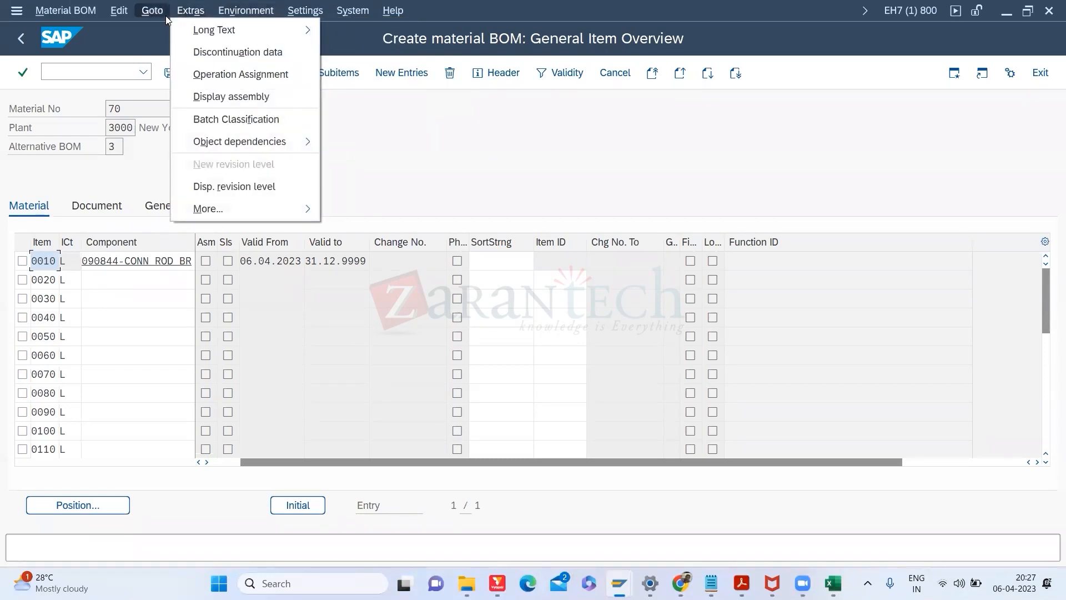
mouse_move(127, 13)
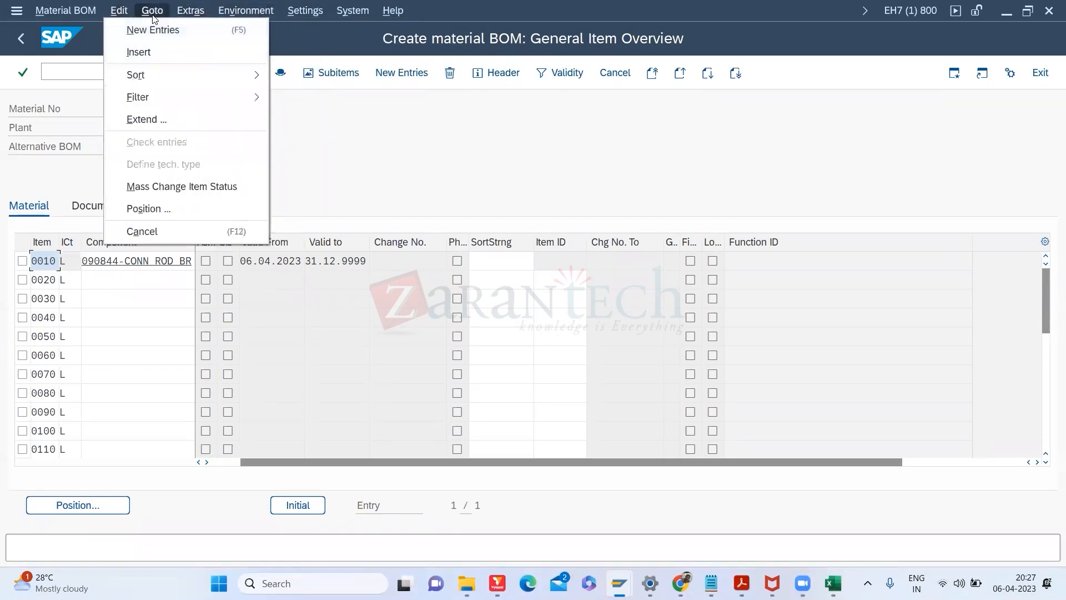
key("Right")
left_click(172, 101)
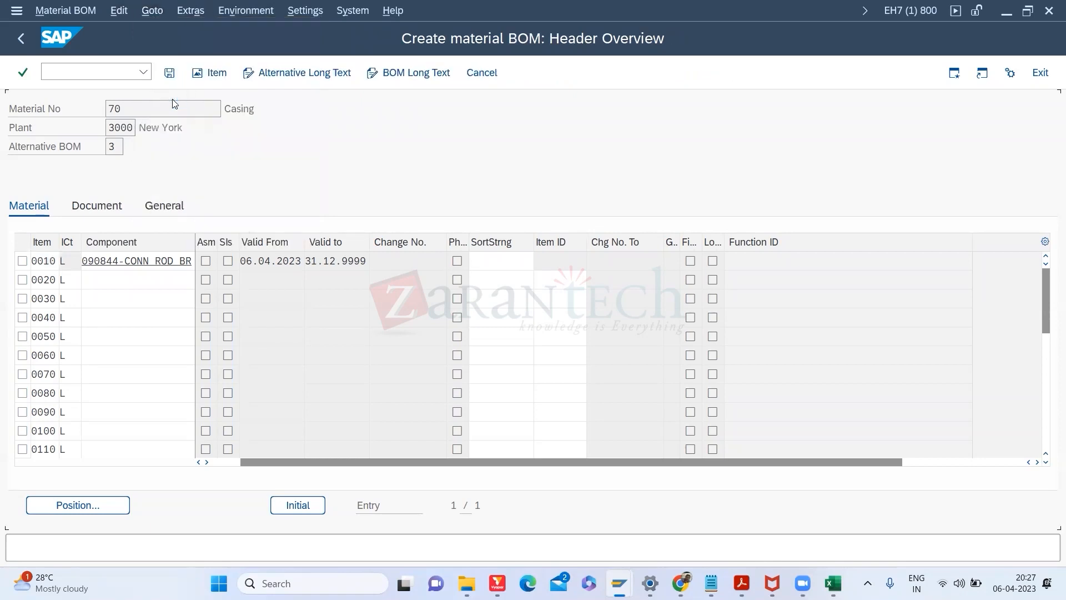
Step: Set the BOM header lot-size range from 1.000 to 10.000
left_click(185, 409)
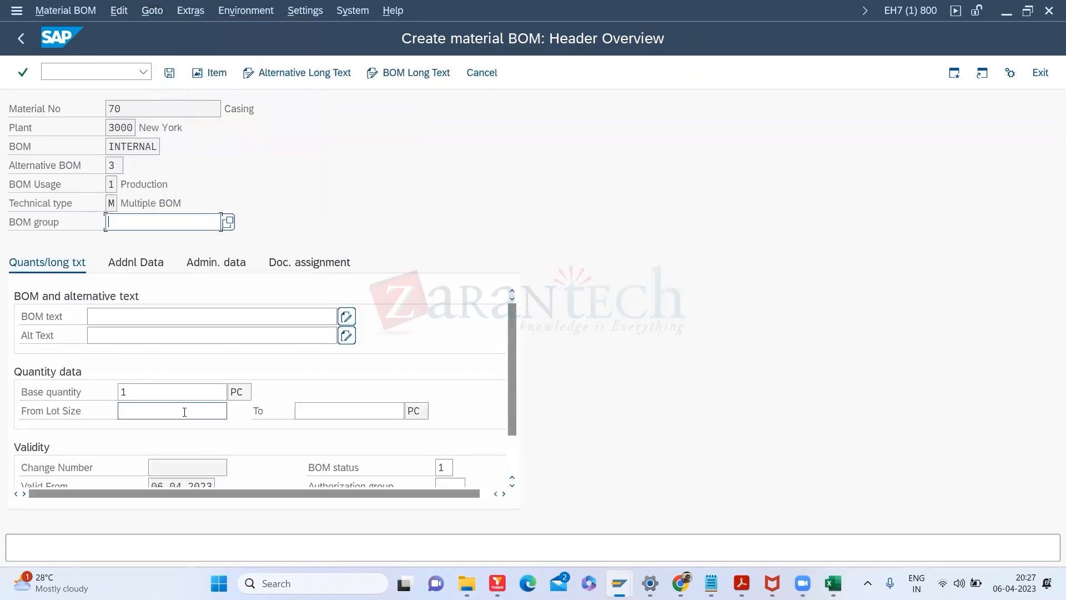
type("1000")
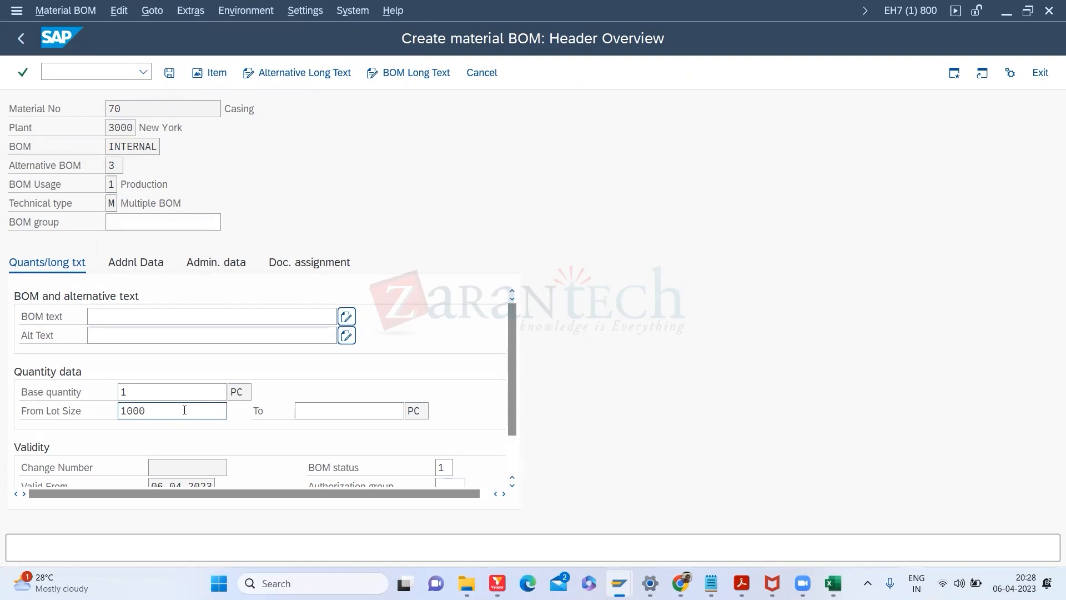
key("Return")
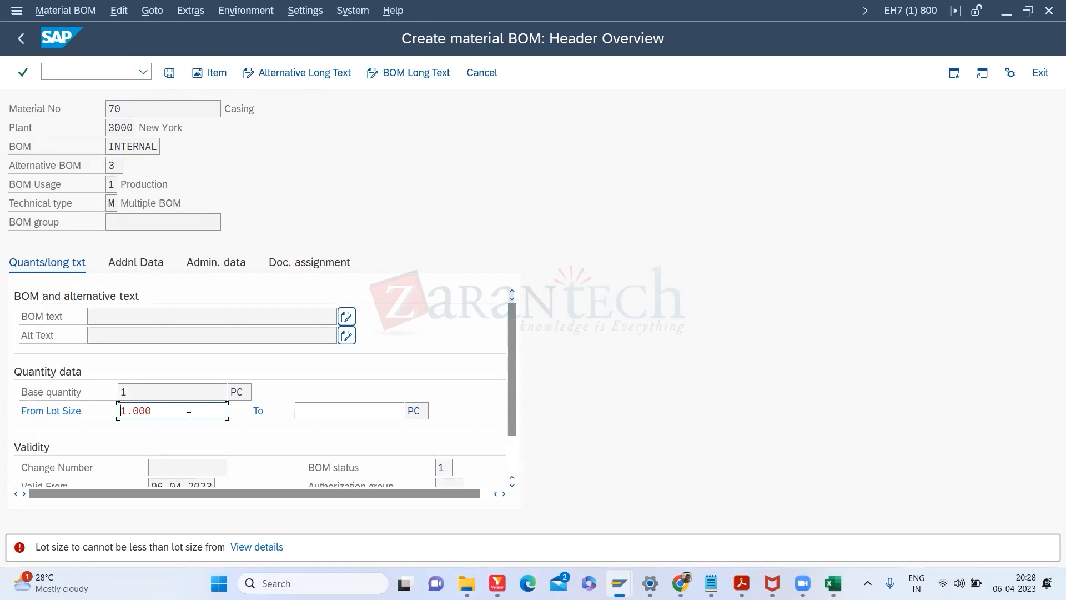
left_click(300, 416)
type("10000")
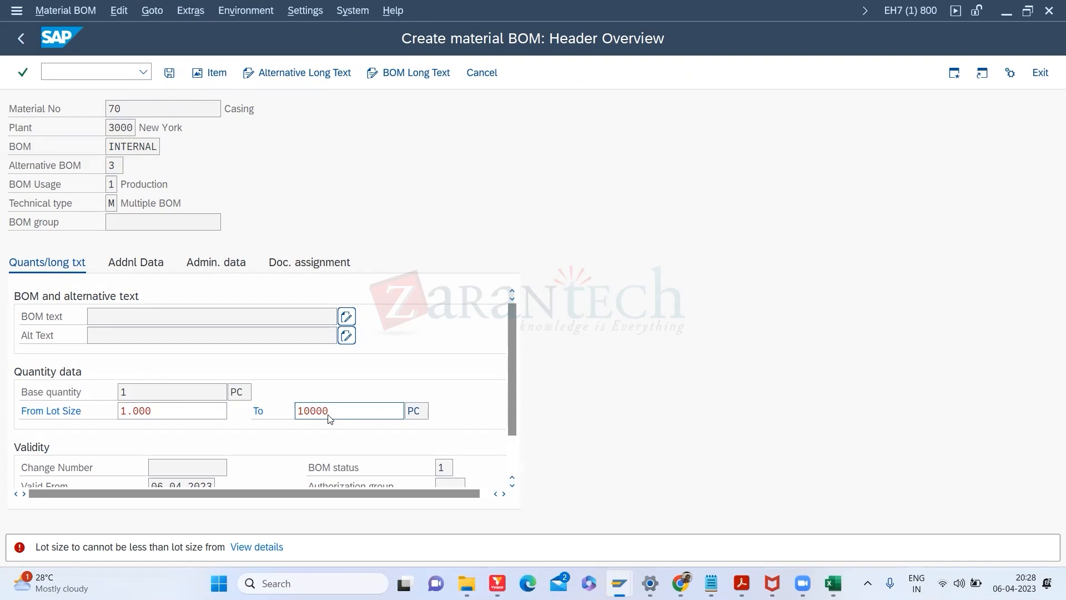
key("Return")
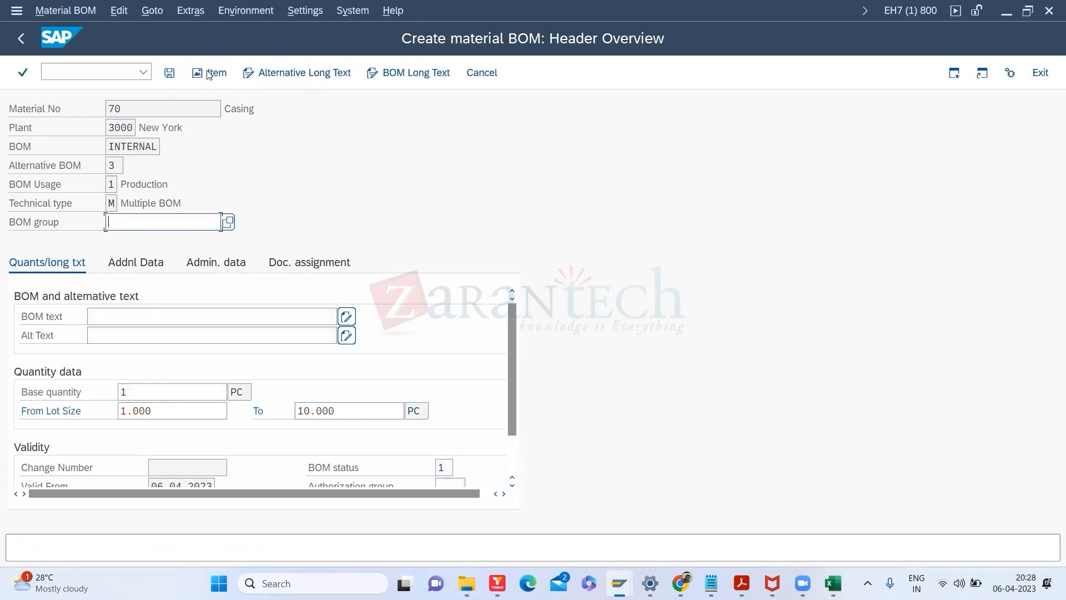
Step: Save alternative BOM 3, then open material 70's BOM in change mode with /NCS02
left_click(177, 71)
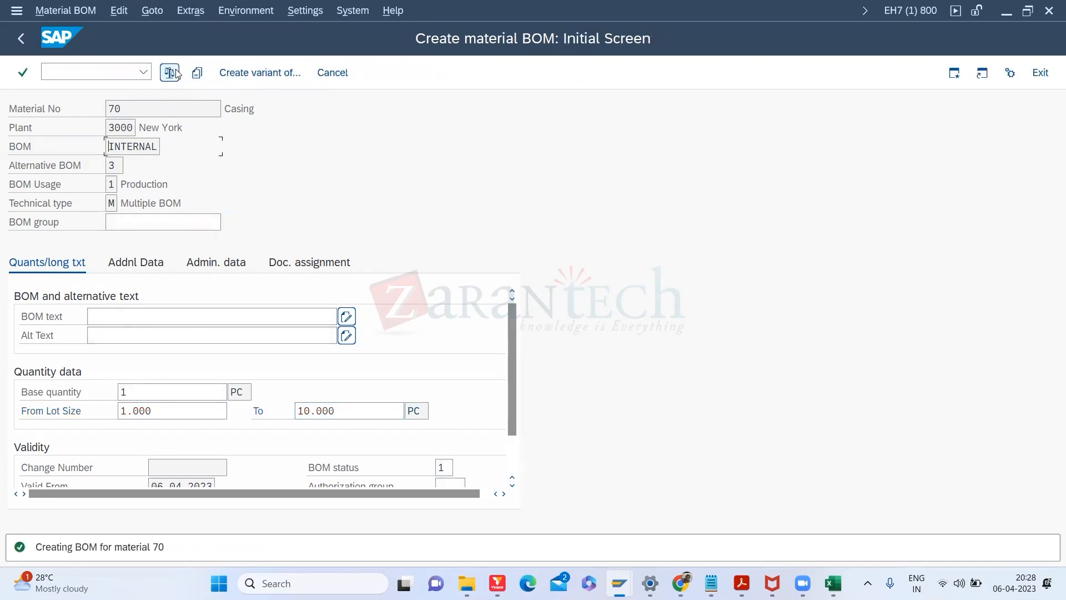
left_click(90, 67)
type("/")
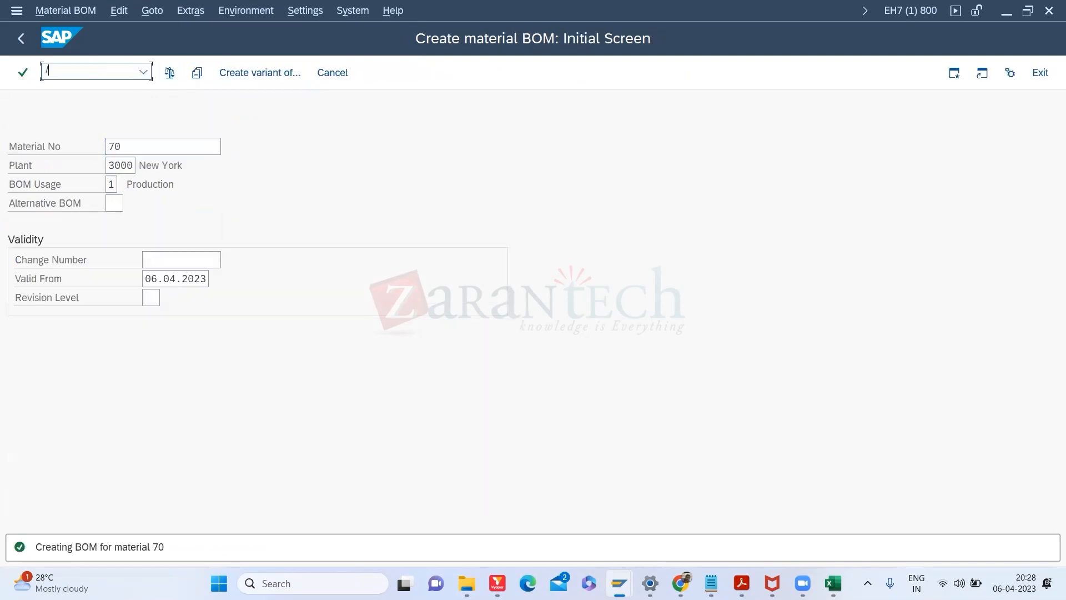
type("NCS02")
key("Return")
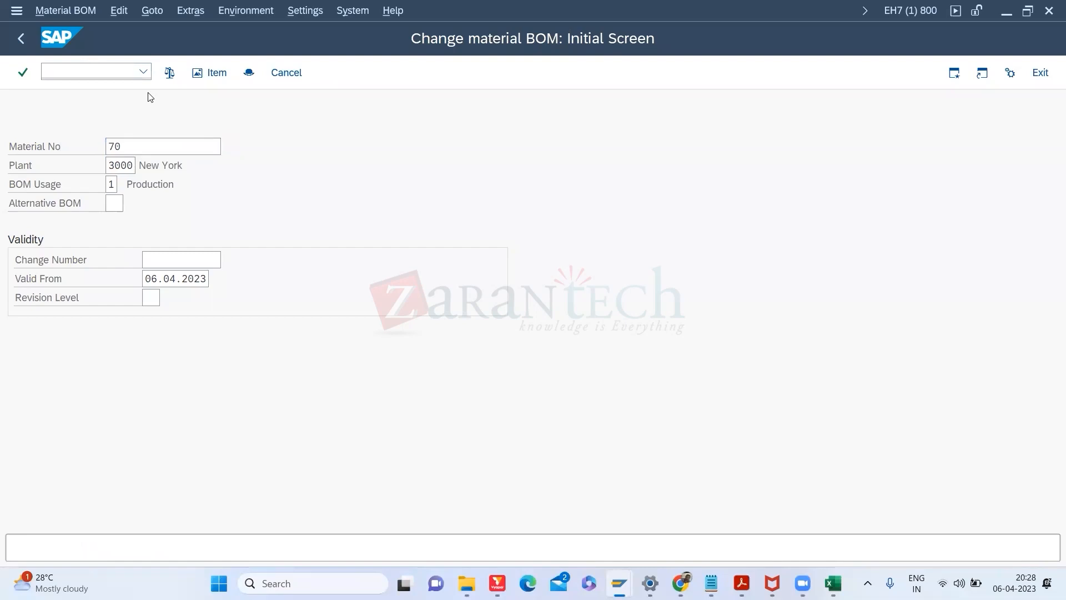
key("Return")
left_click(43, 262)
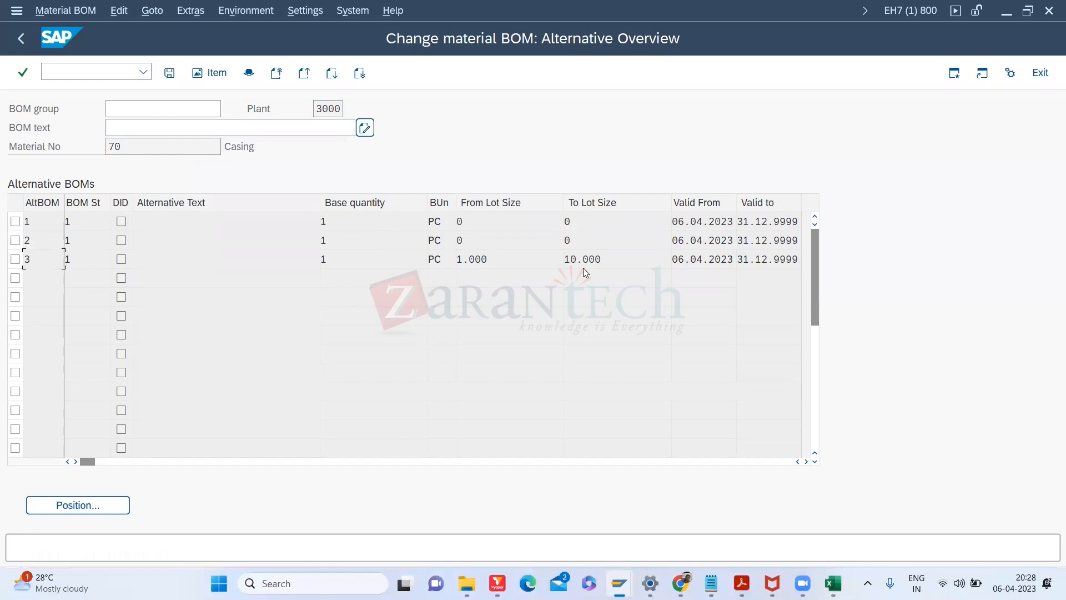
left_click(21, 38)
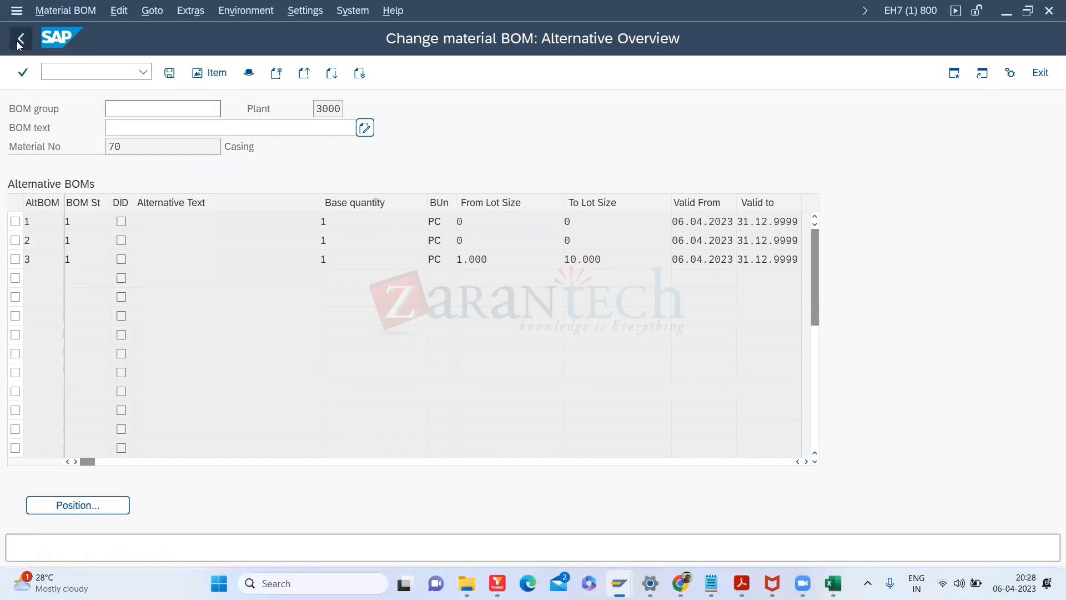